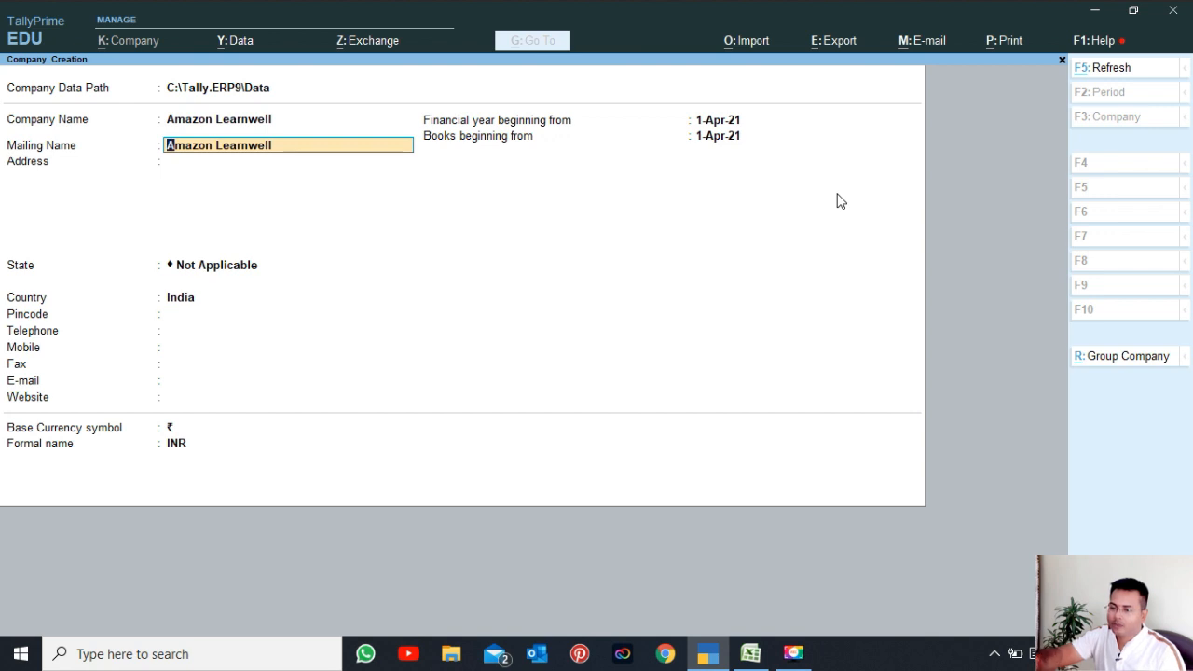
Set the new company's state to Gujarat, keeping the mailing name and leaving the address blank
key(Return)
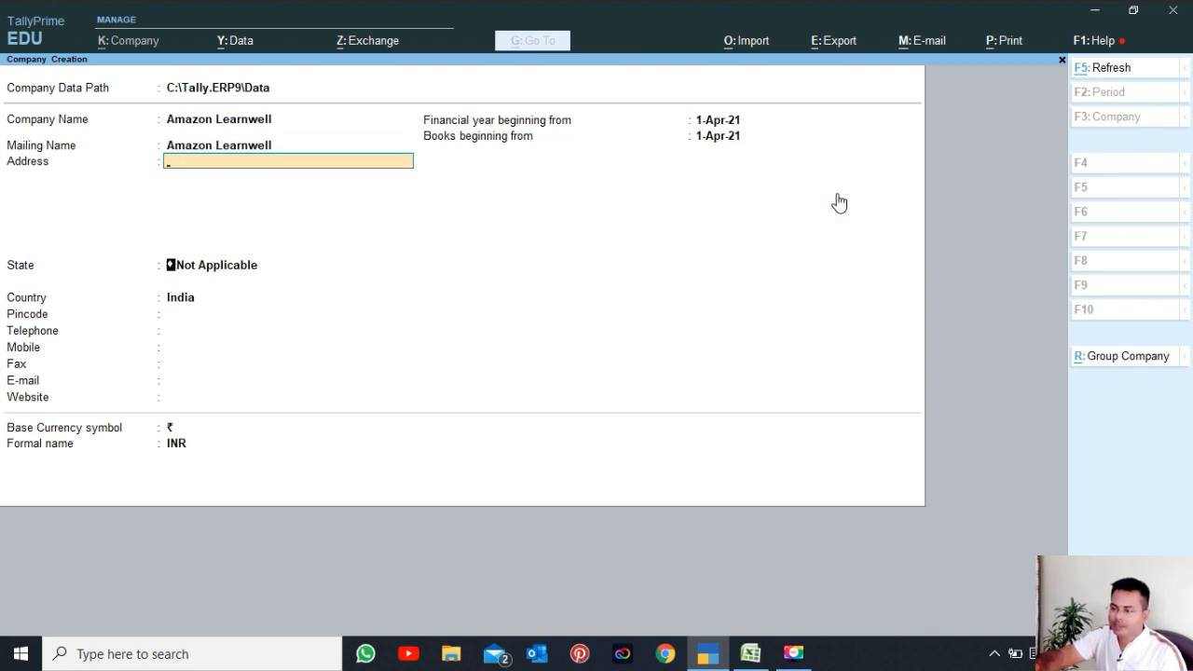
key(Return)
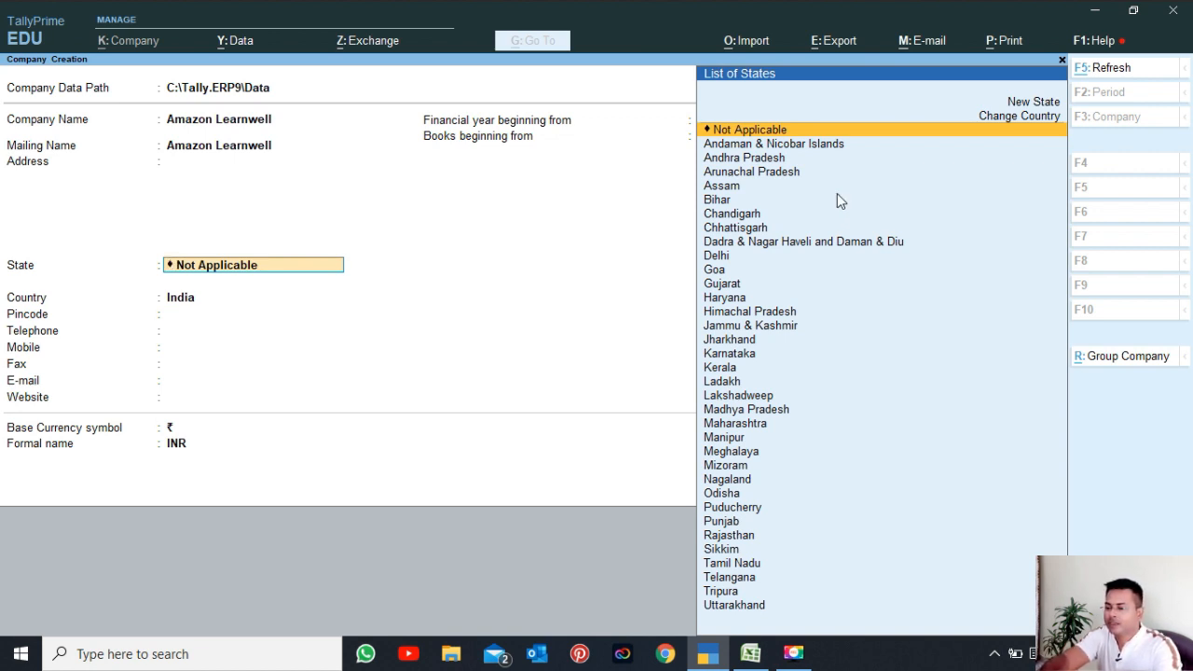
text(Gu)
key(Return)
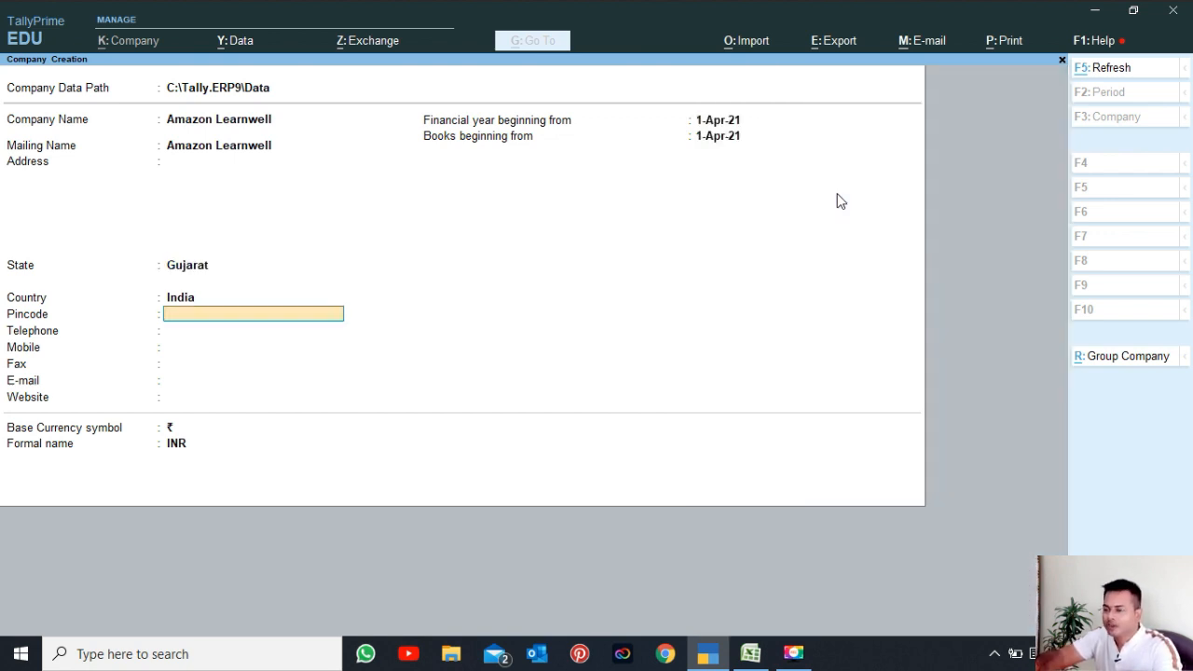
Leave the pincode and contact details blank, keep the ₹ INR base currency and accept the company creation
key(Return)
key(Return)
key(Return)
key(Return)
key(Return)
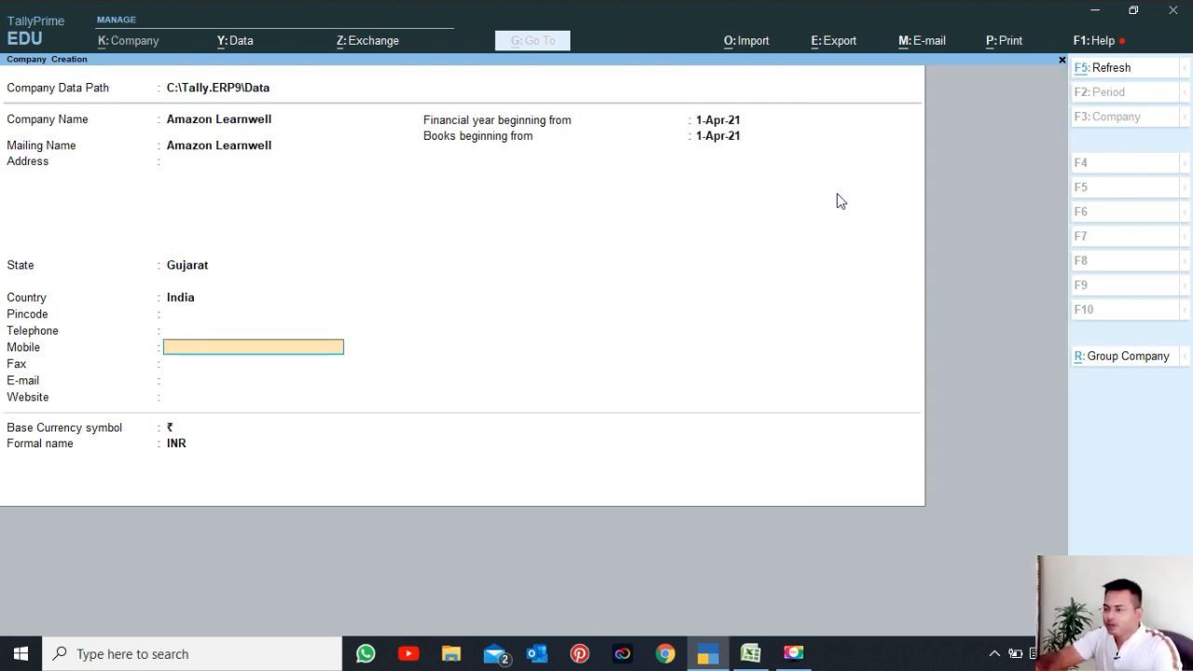
key(Return)
key(Return)
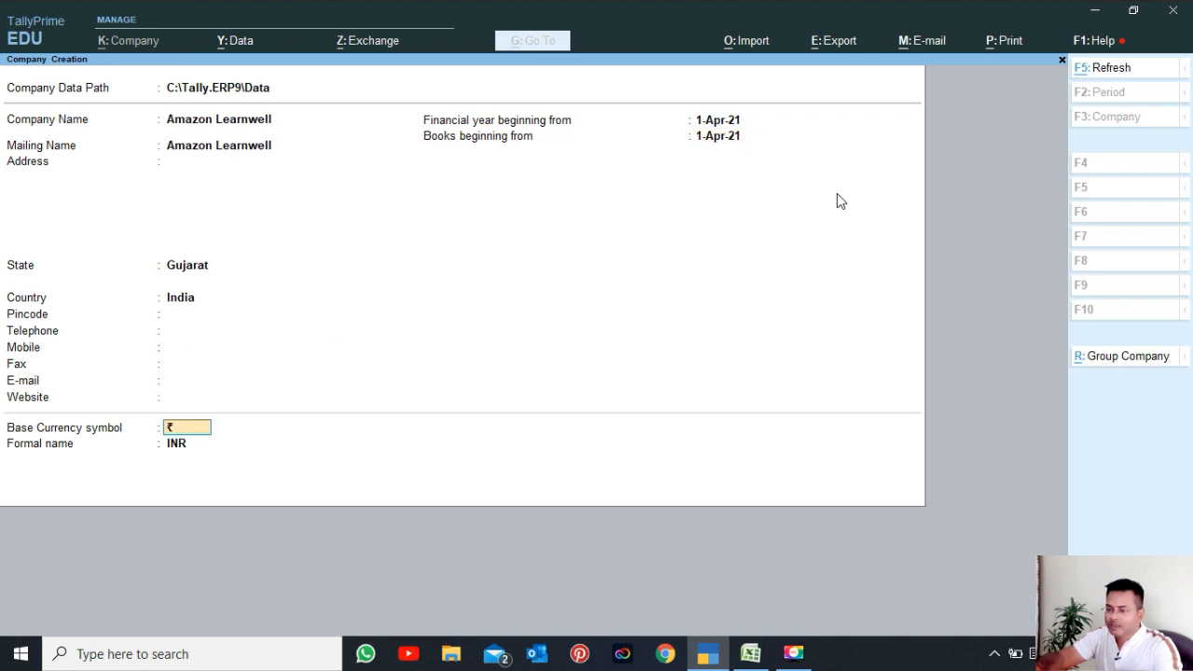
key(Return)
key(Return)
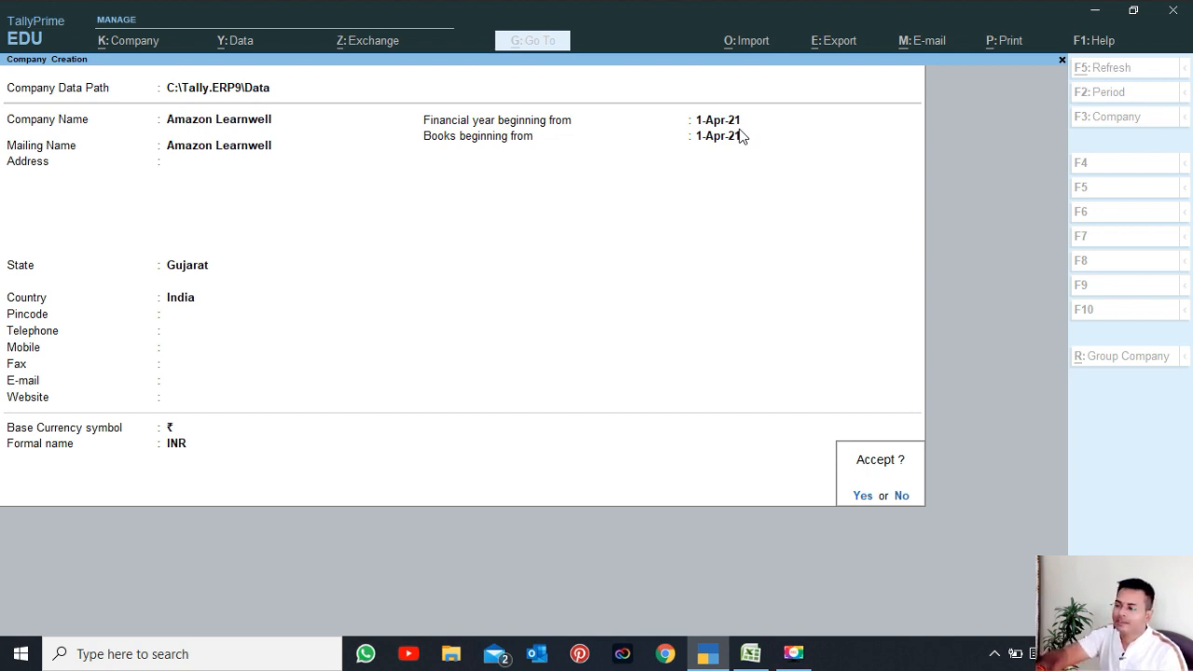
key(Return)
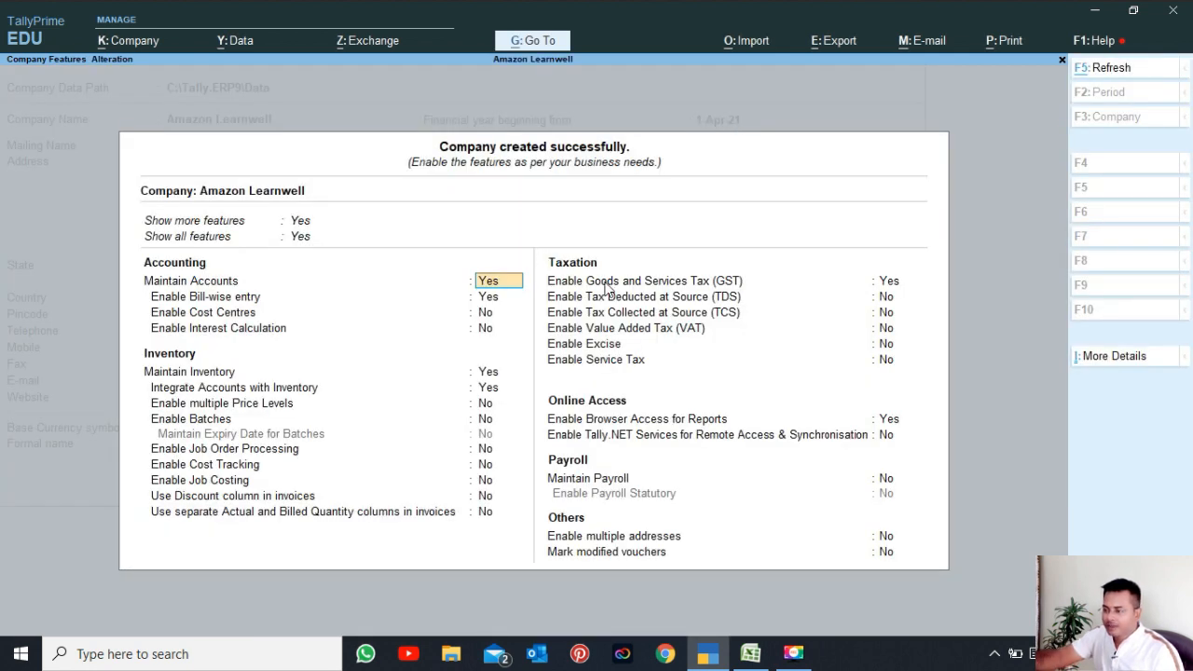
Keep the accounting and inventory features at their defaults and open the company's GST details with Goods and Services Tax enabled
key(Down)
key(Down)
key(Down)
key(Down)
key(Down)
key(Down)
key(Down)
key(Down)
key(Down)
key(Down)
key(Down)
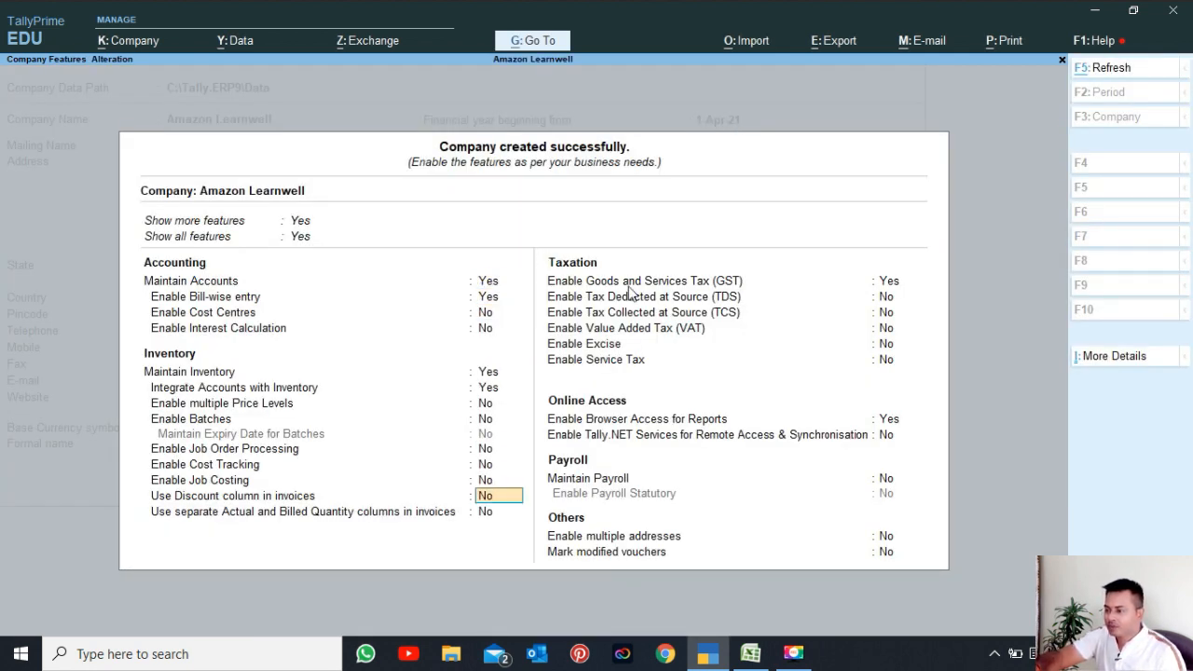
key(Down)
key(Down)
key(Return)
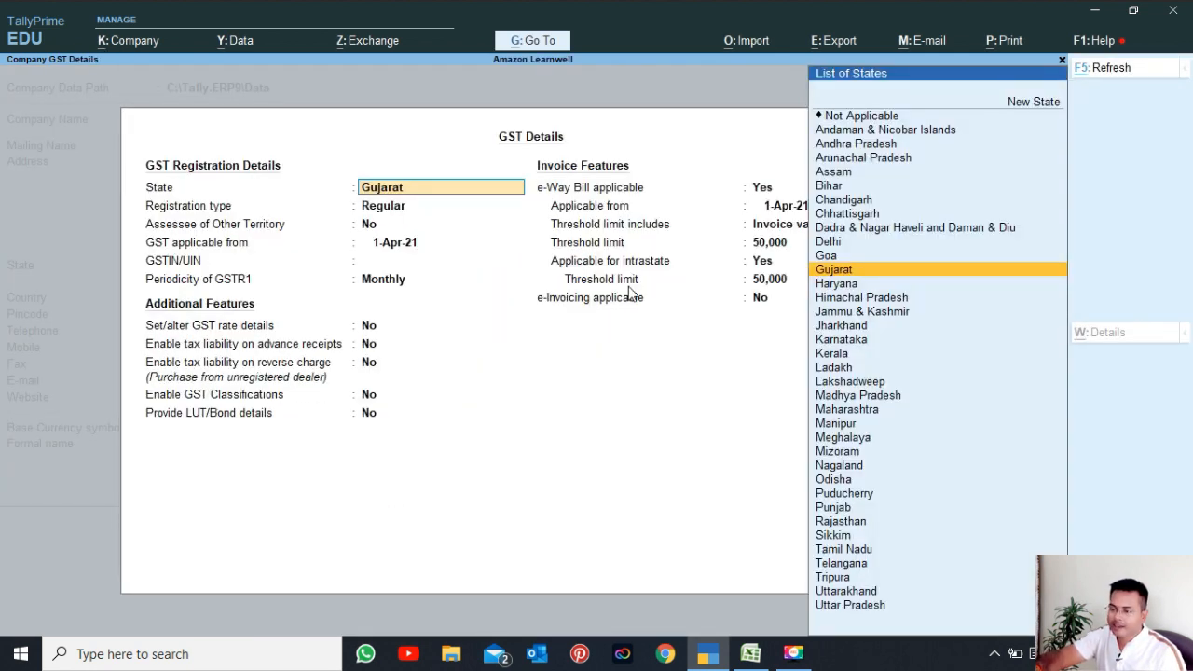
Accept the GST details with the default Regular registration, blank GSTIN and e-Way Bill settings, and save the company features
key(Return)
key(Return)
key(Return)
key(Return)
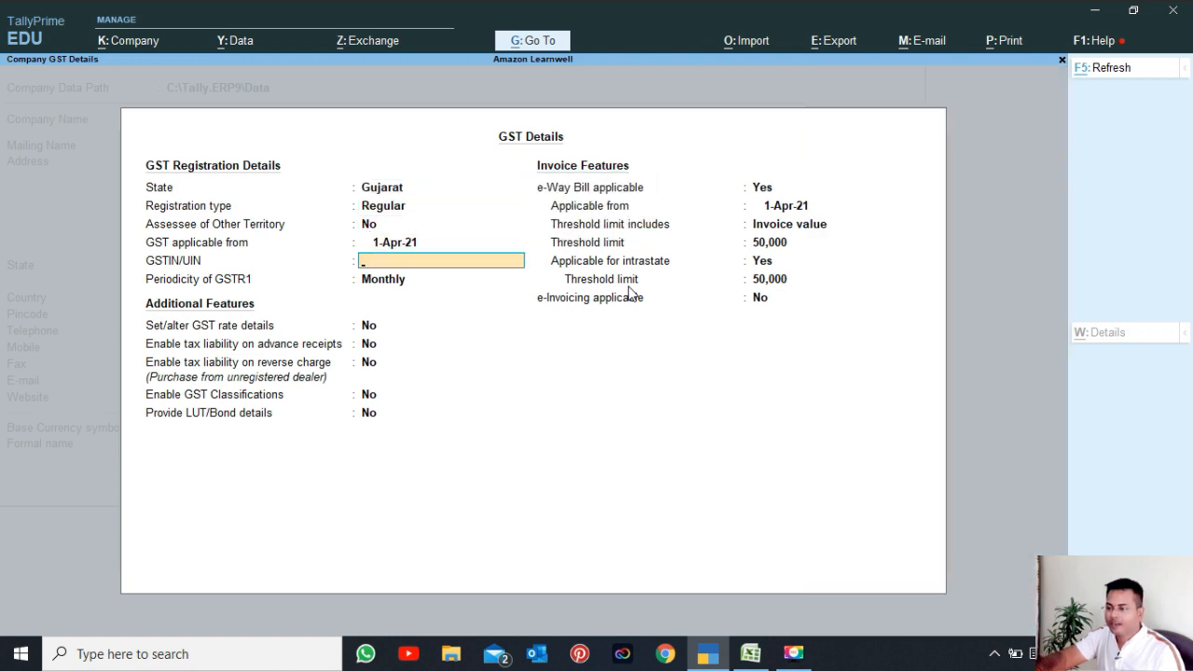
key(Return)
key(Return)
key(Return)
key(Return)
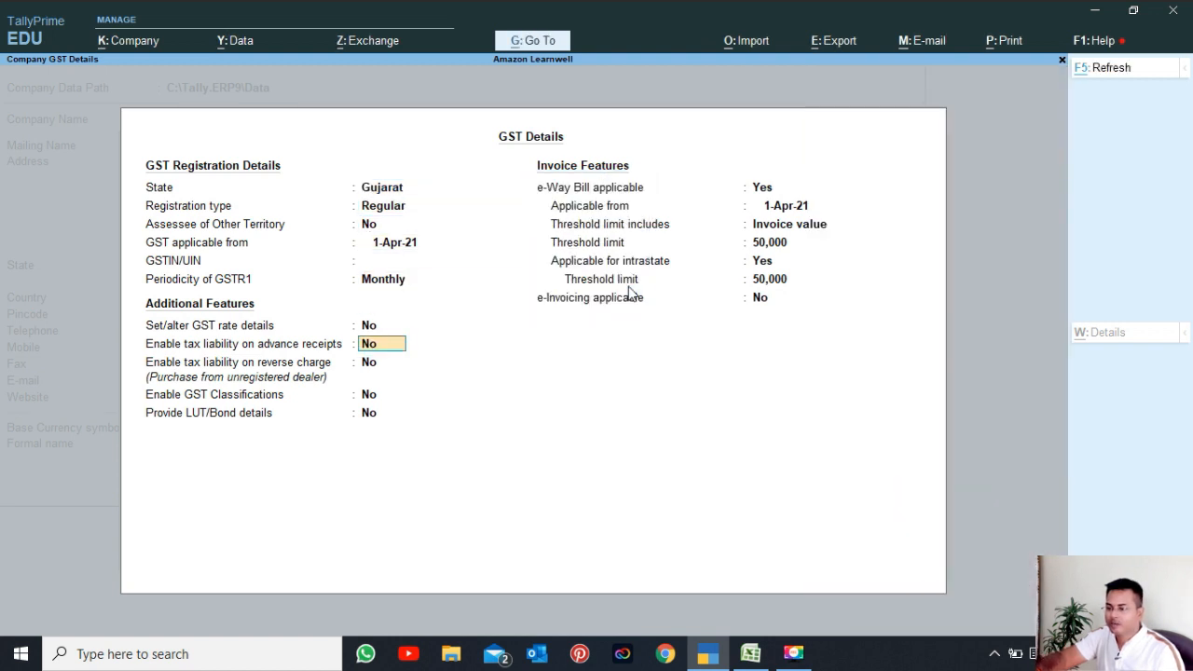
key(Return)
key(Return)
key(Return)
key(Return)
key(Return)
key(Return)
key(Return)
key(Return)
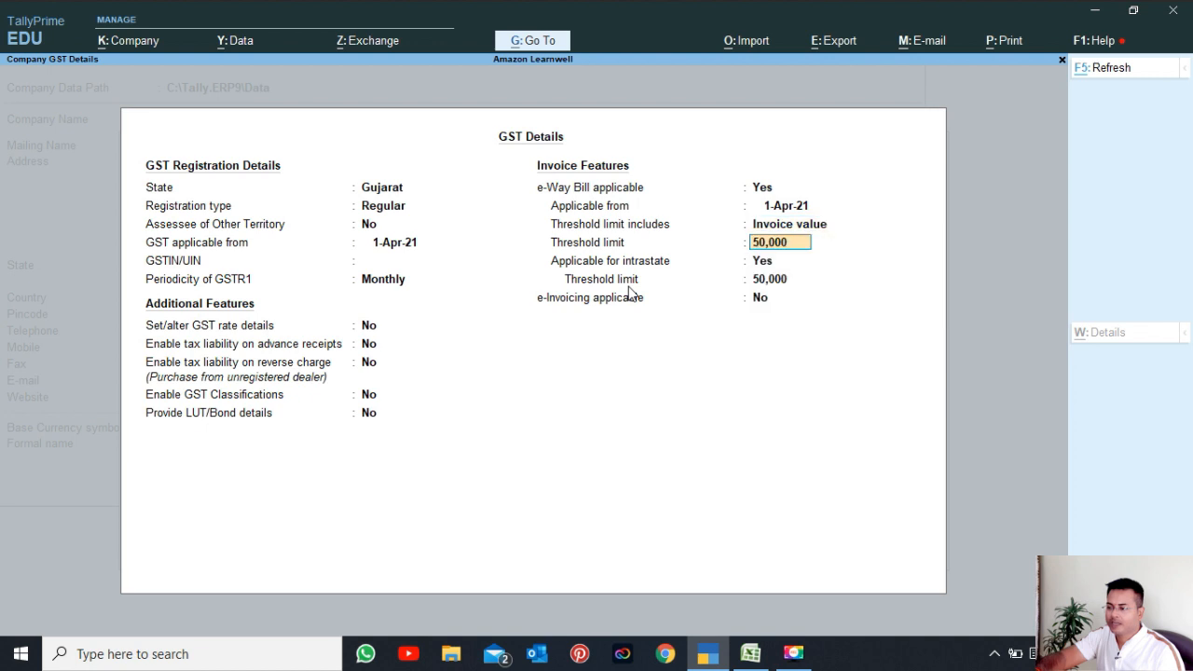
key(Return)
key(Return)
key(Return)
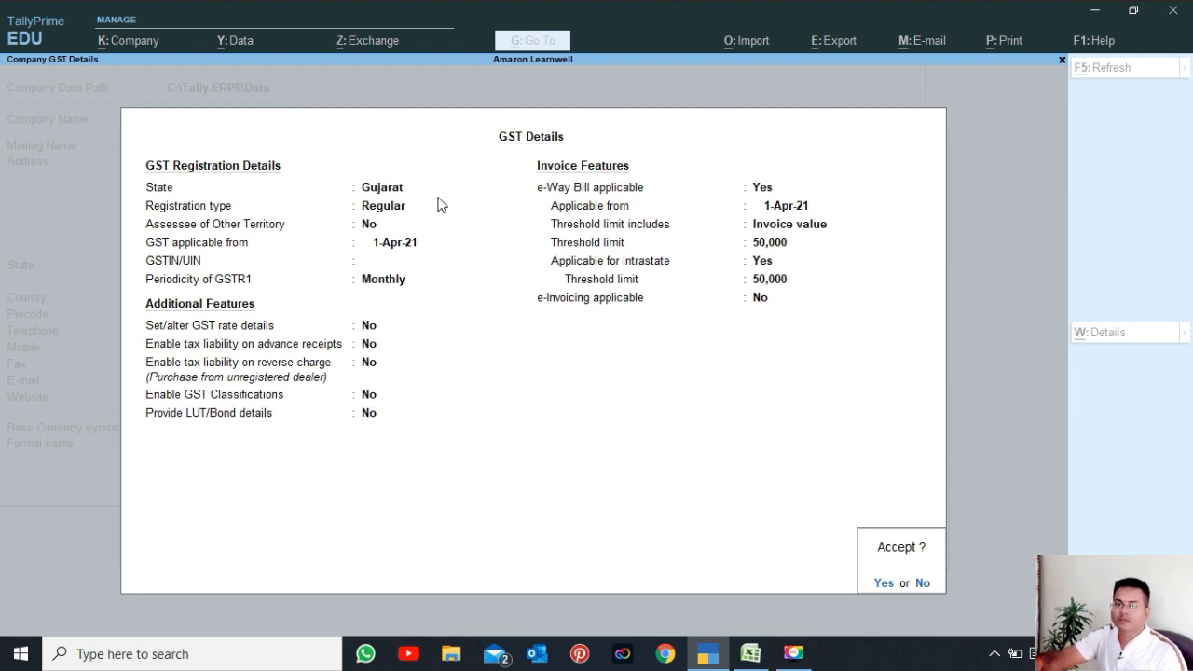
key(Return)
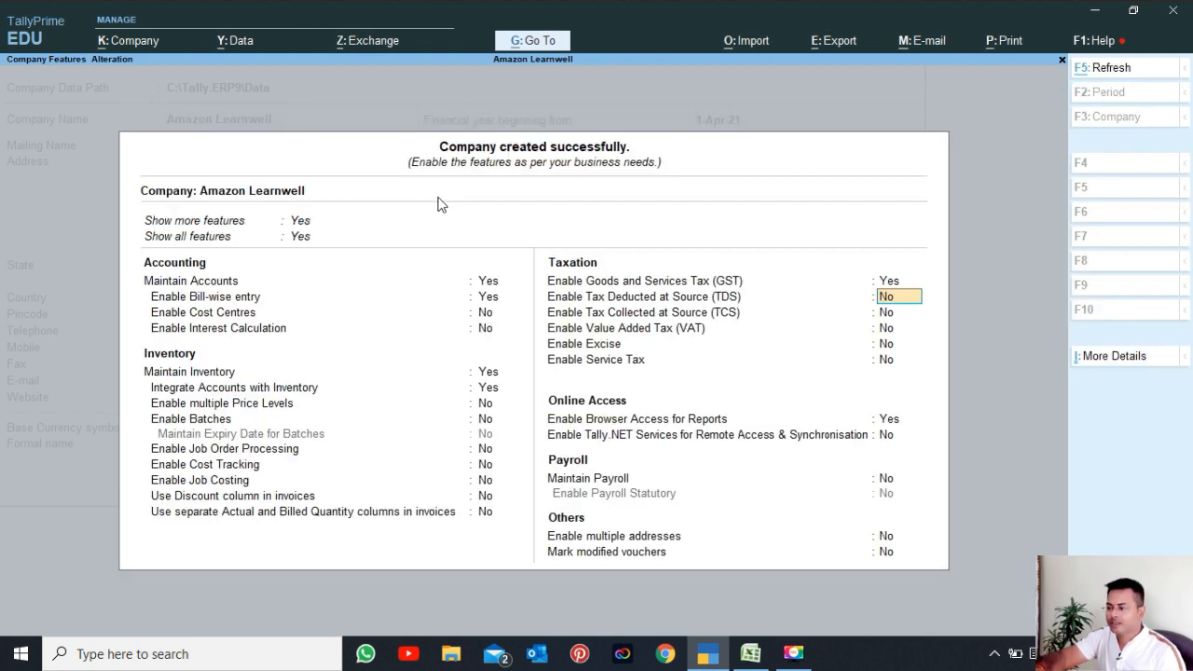
key(Return)
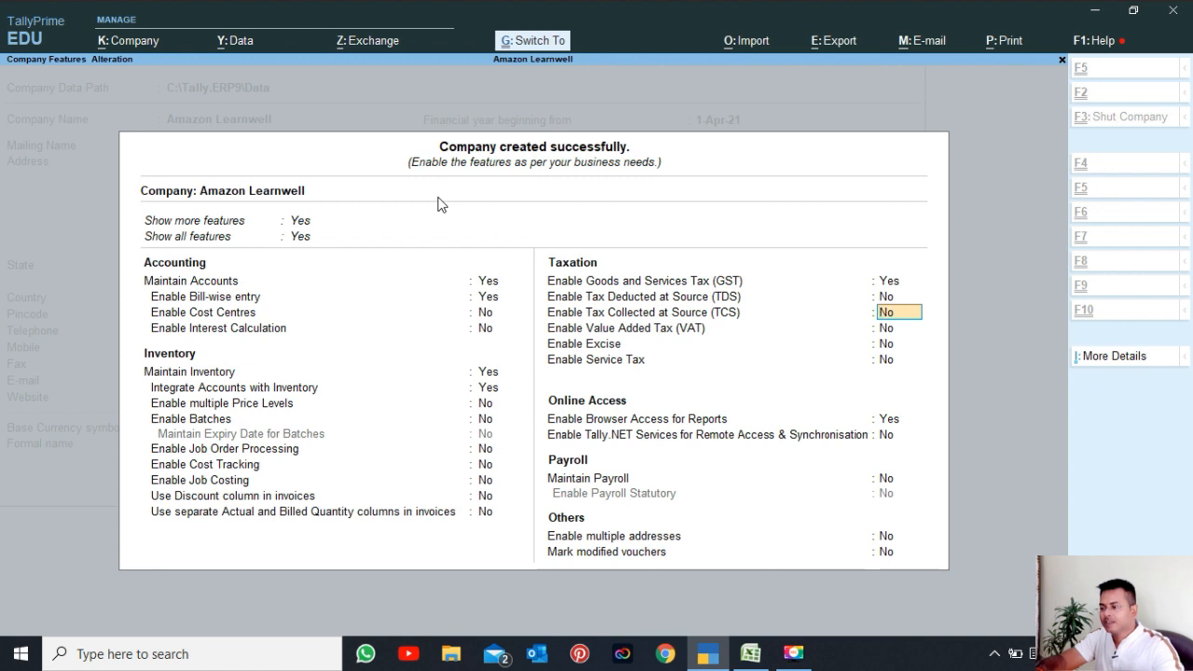
key(ctrl+a)
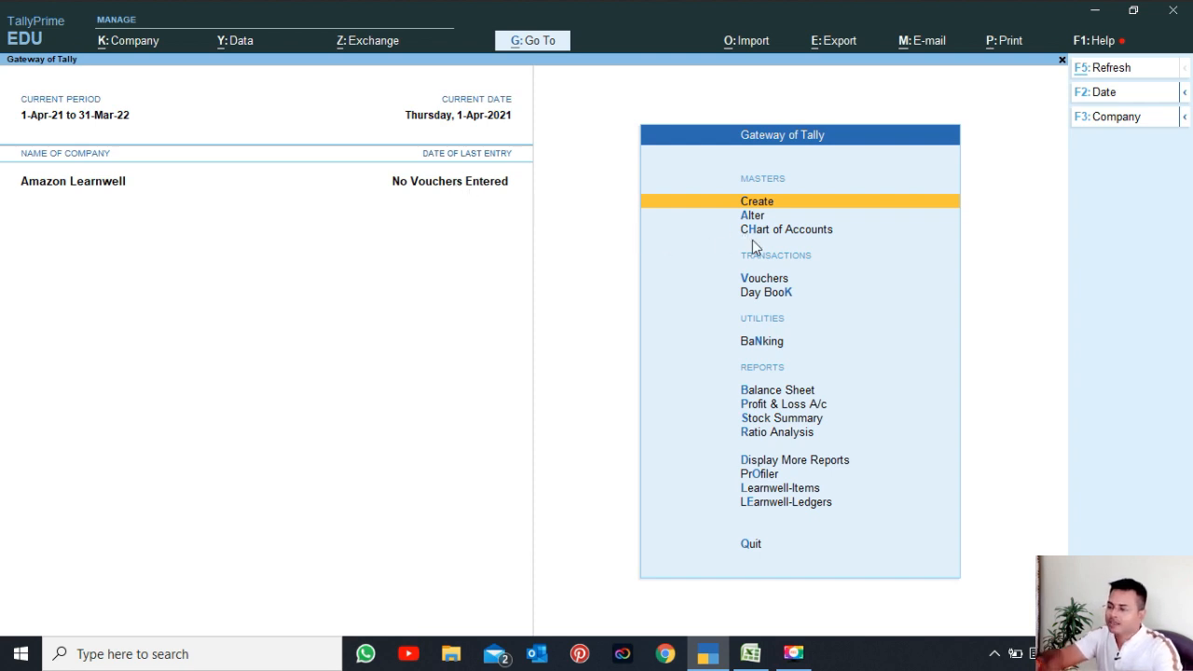
Check which ledgers exist in the new company through master alteration
key(Down)
key(Return)
key(Down)
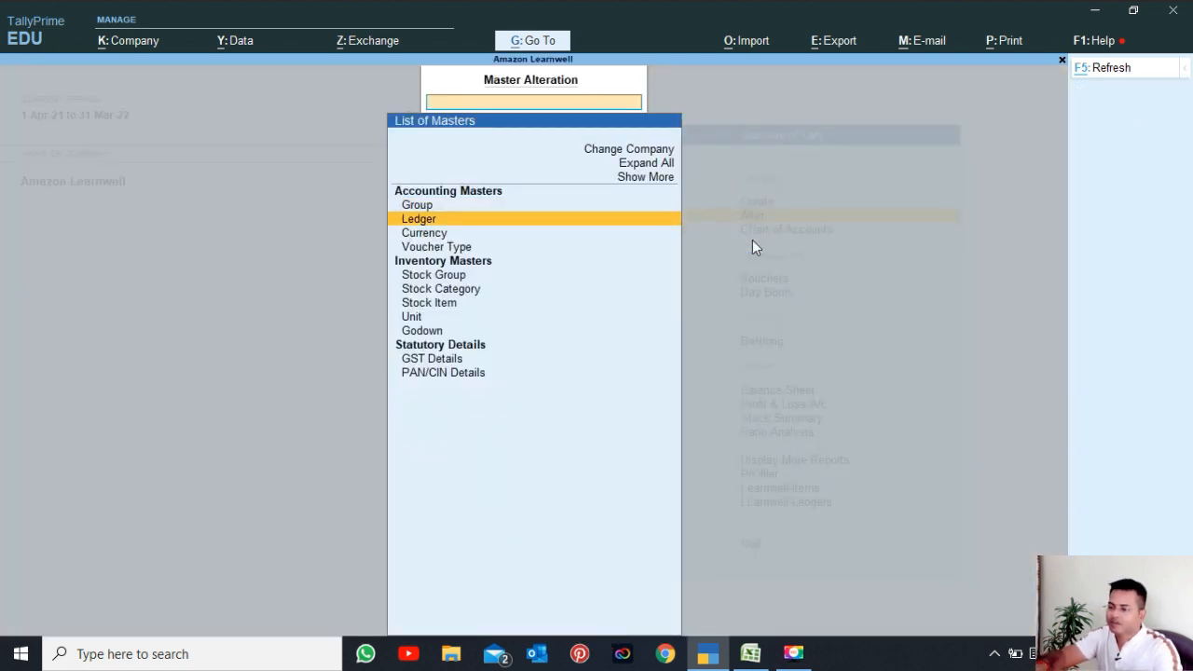
key(Return)
key(Escape)
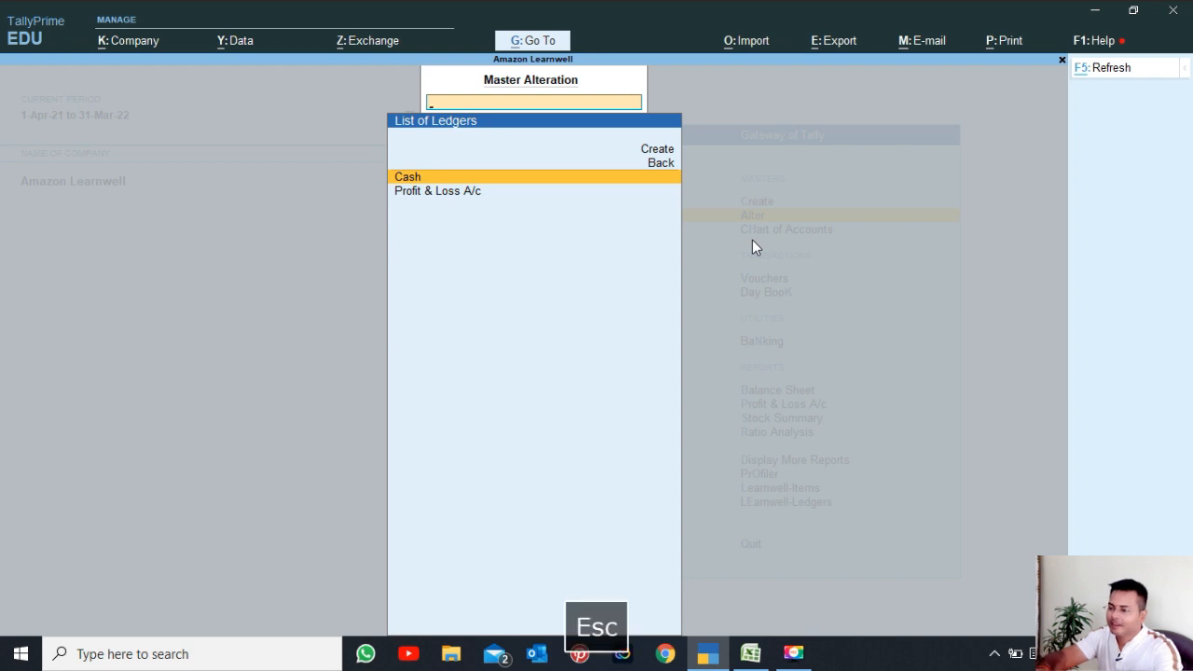
Check the company's existing stock items and units in master alteration, and return to the Gateway of Tally
key(Down)
key(Down)
key(Down)
key(Down)
key(Down)
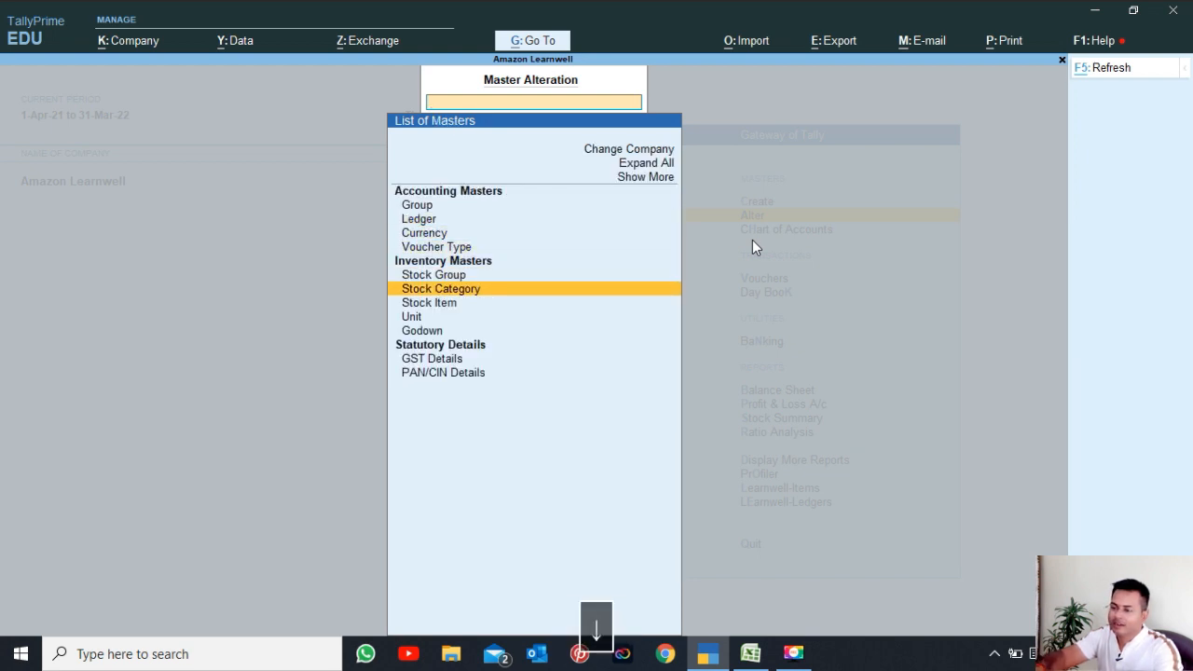
key(Return)
key(Escape)
key(Down)
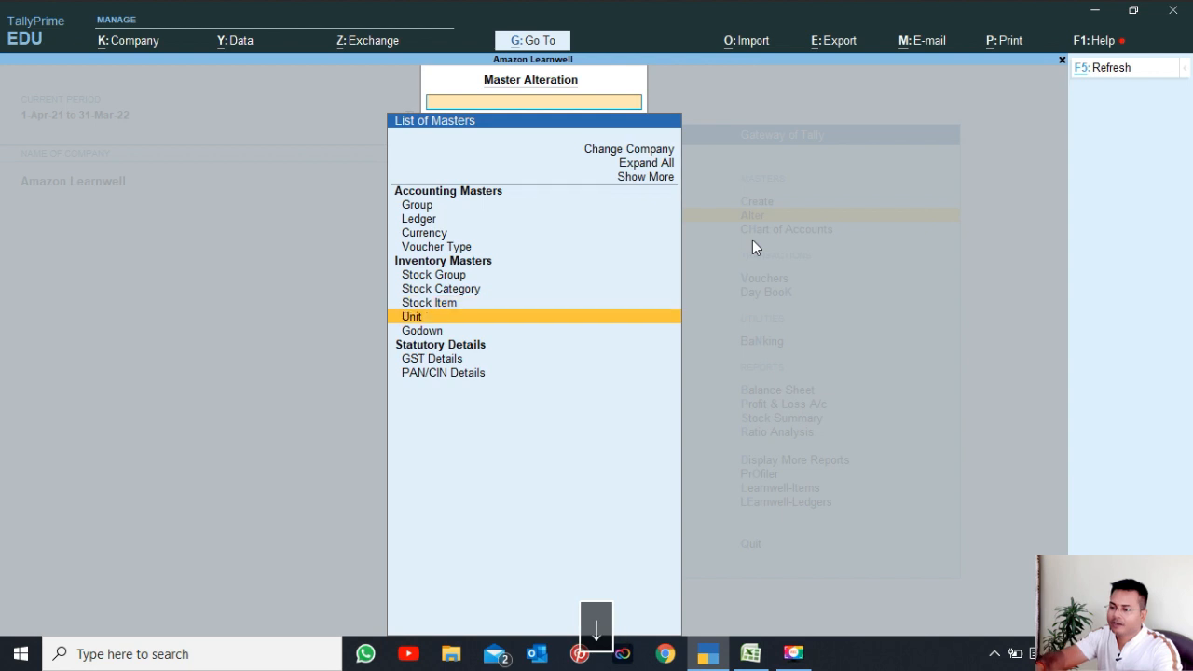
key(Return)
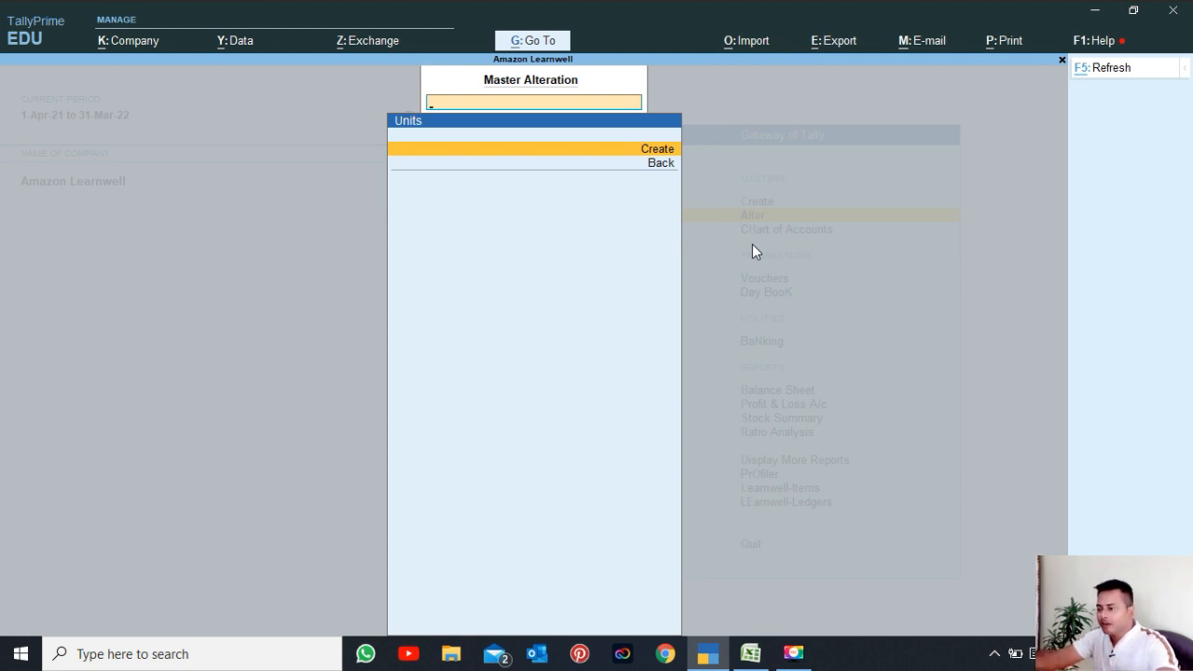
key(Escape)
key(Escape)
key(Escape)
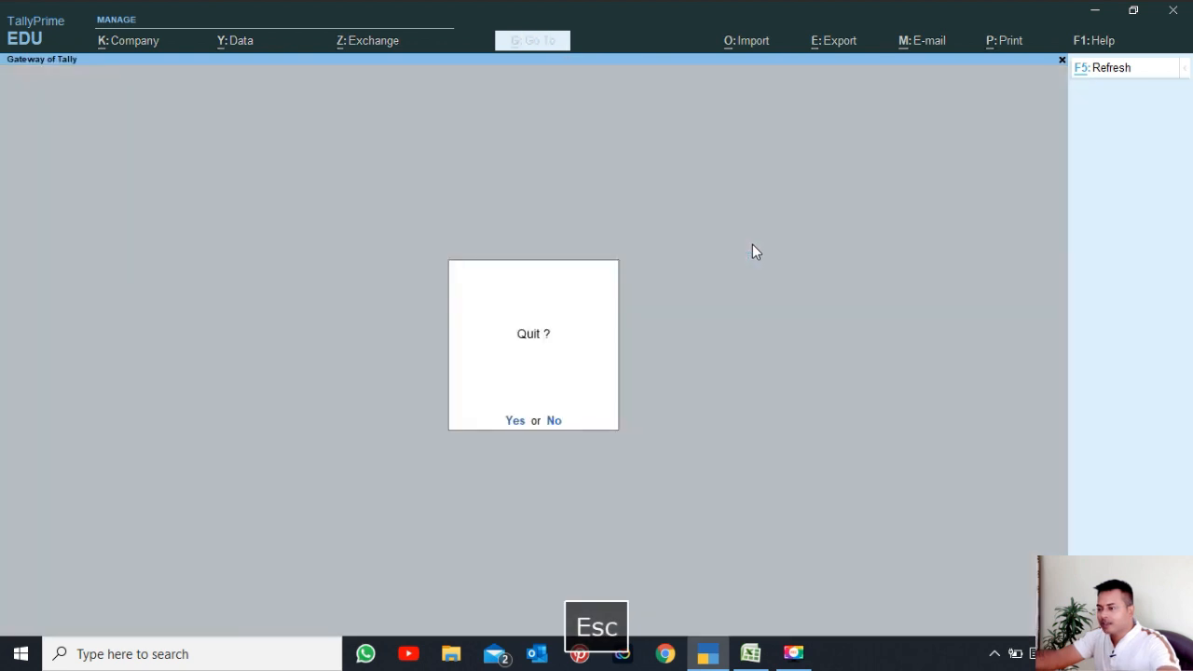
key(Escape)
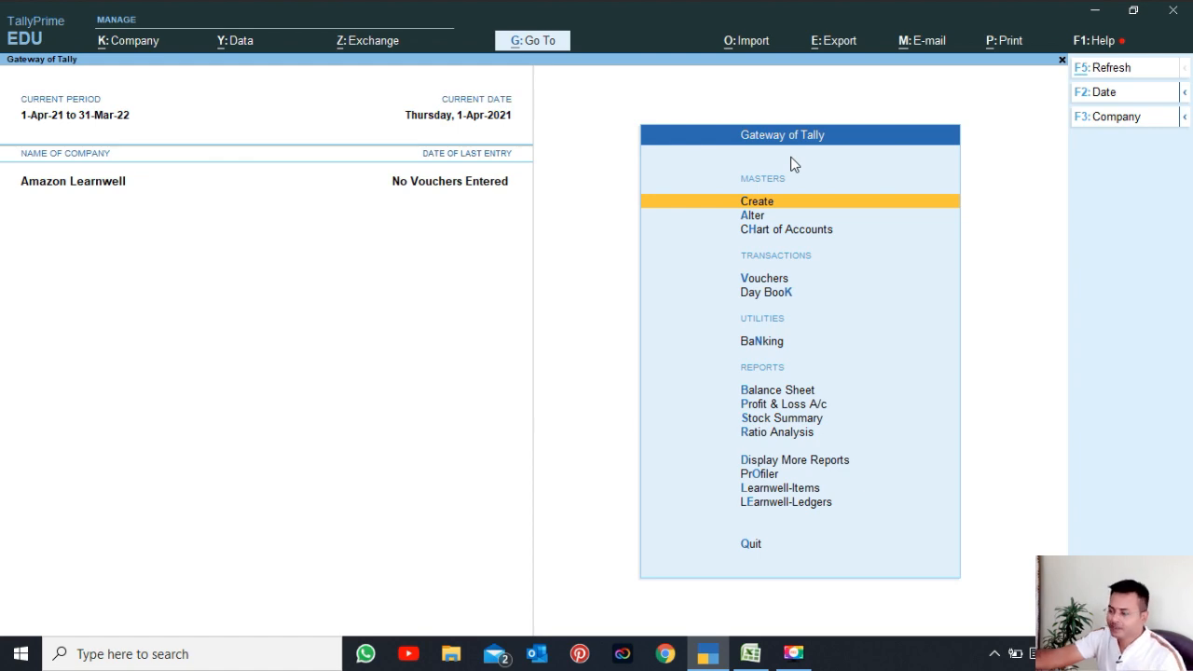
Switch to Excel, open the recent workbook Excel2Tally-Ultimate_Ecommerce.xlsm and dismiss its welcome messages
click(751, 657)
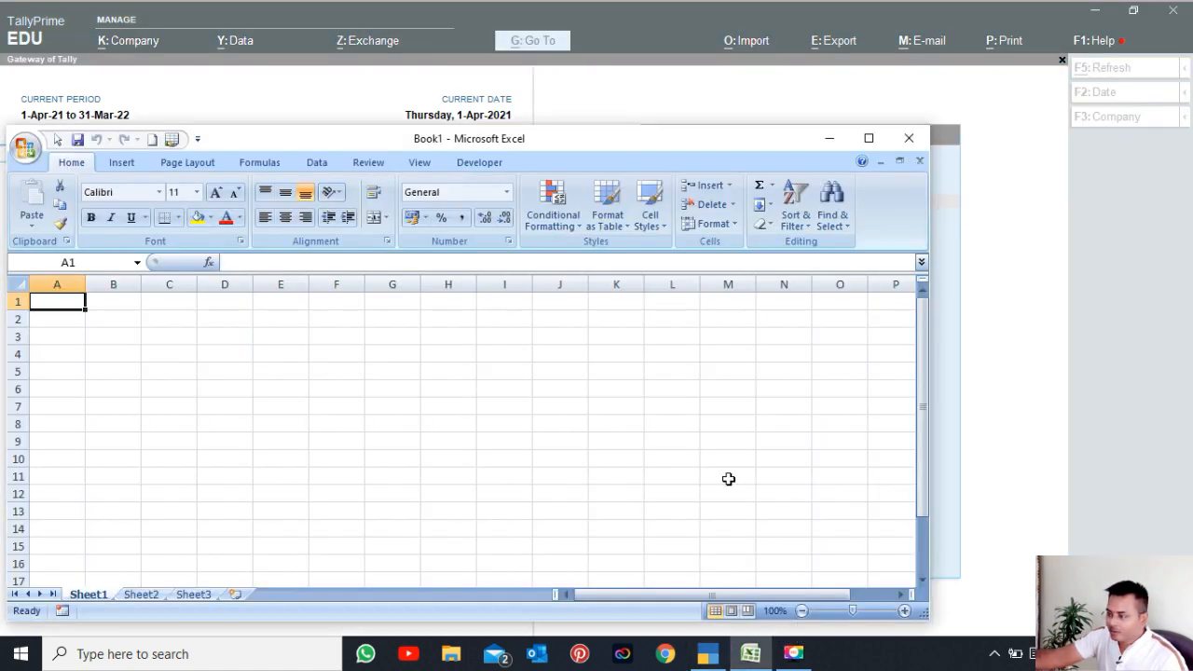
click(869, 136)
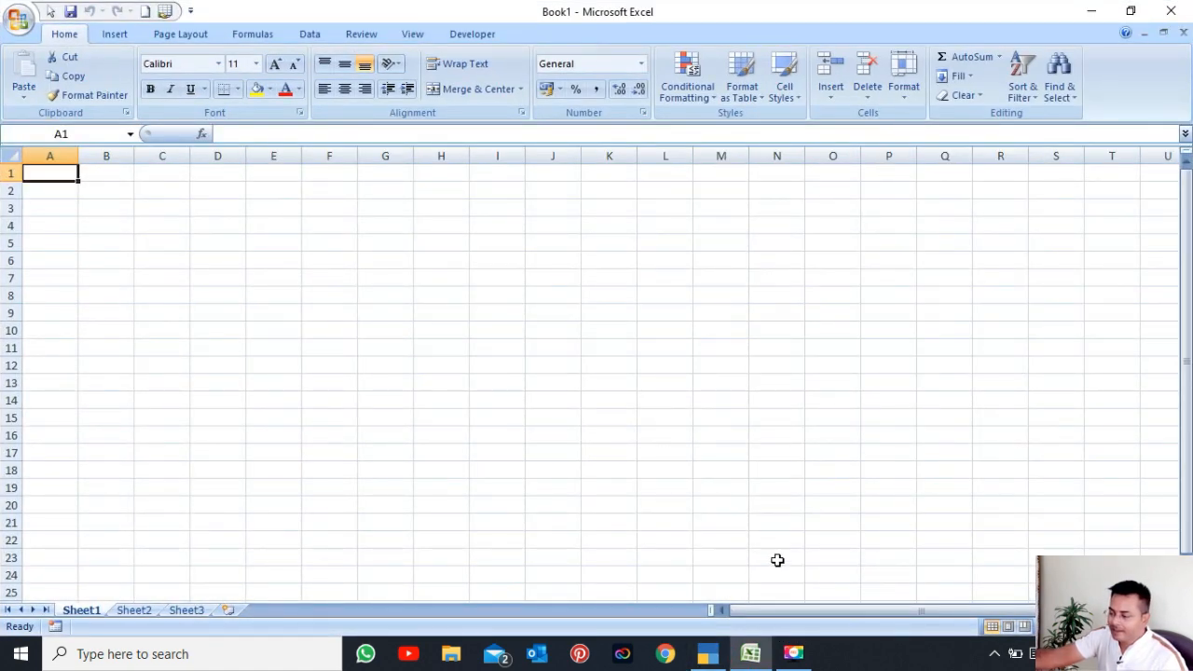
click(709, 653)
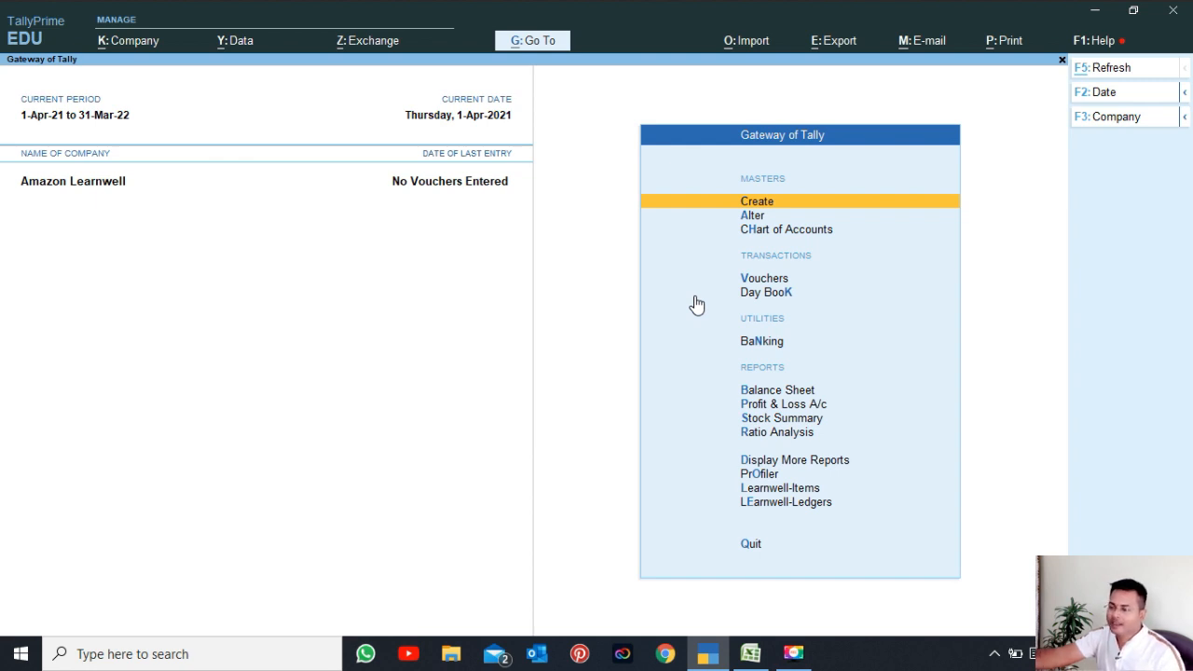
click(751, 653)
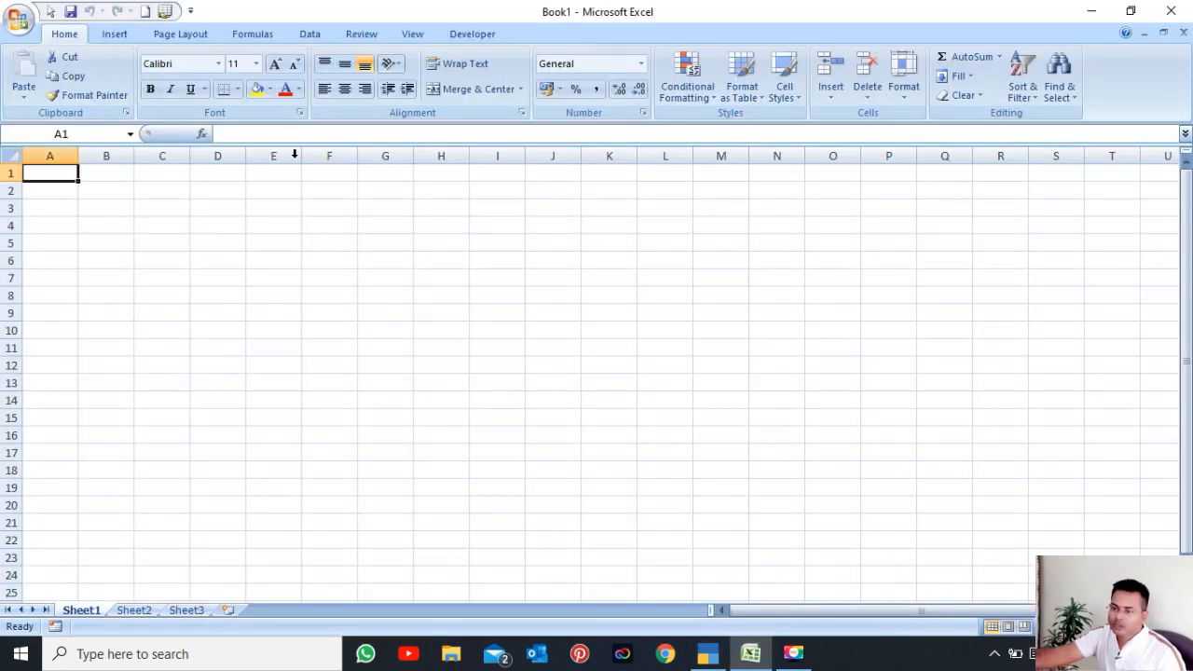
click(19, 19)
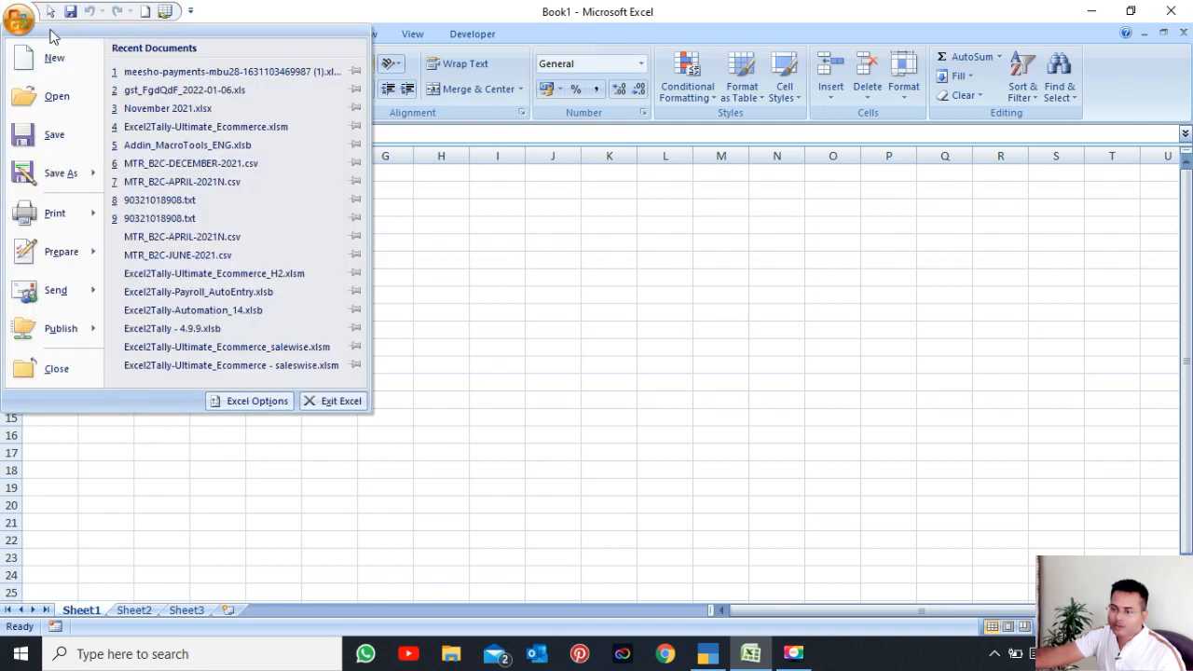
click(254, 128)
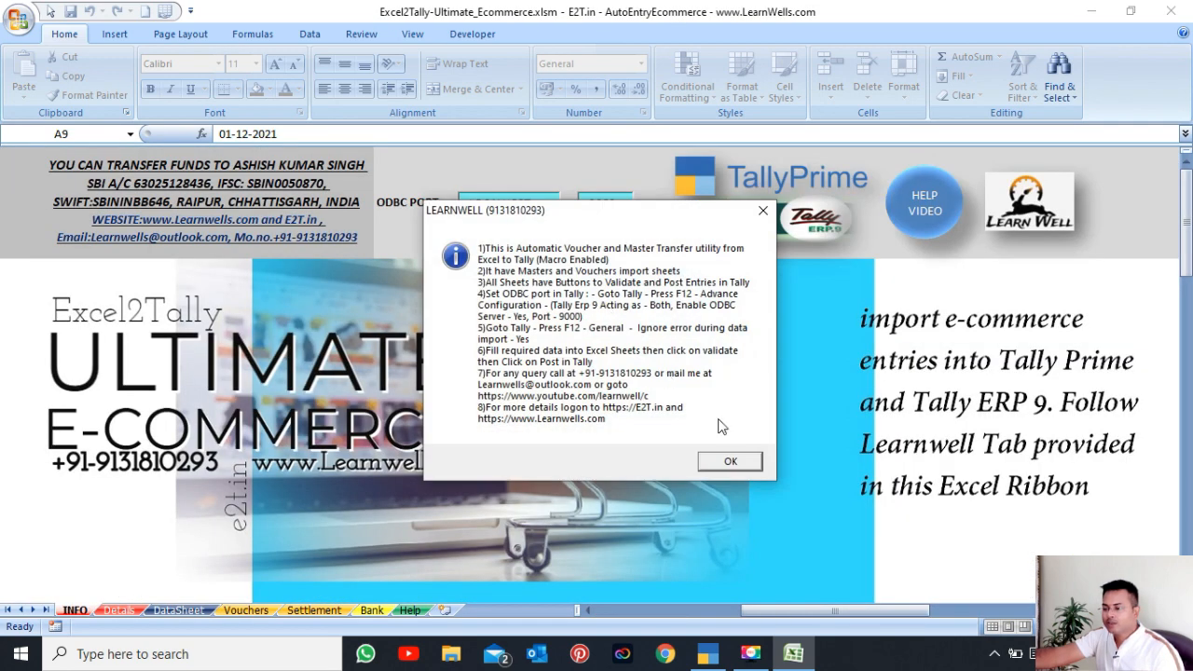
click(733, 463)
click(755, 413)
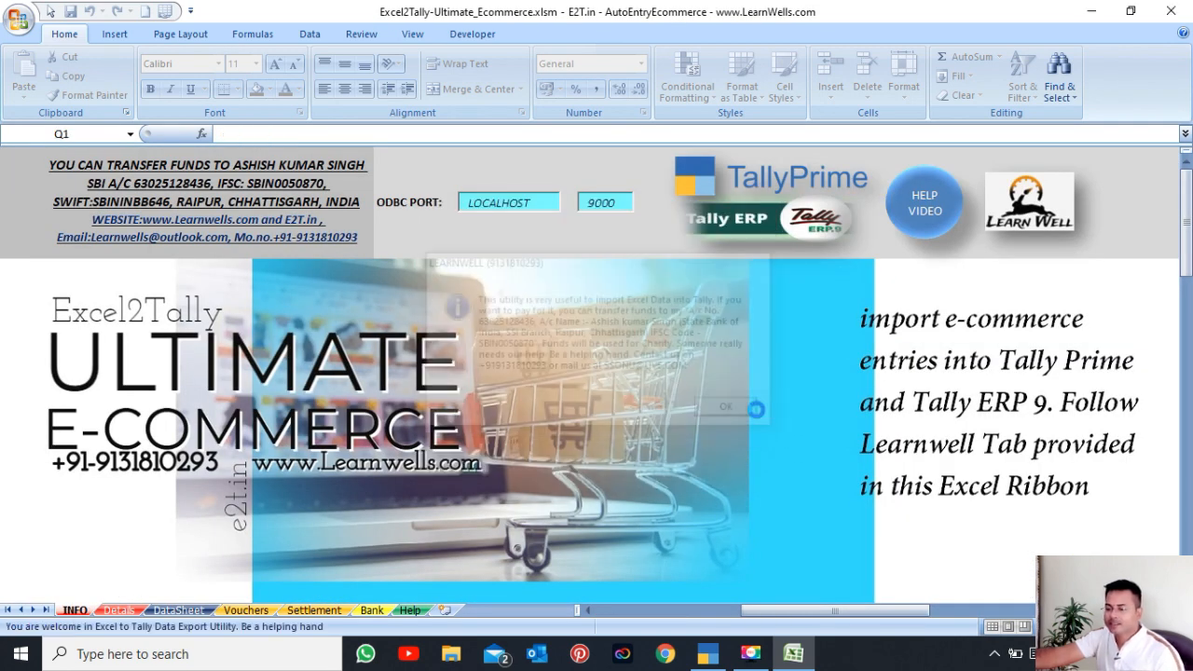
Look through the Settlement, Bank and Vouchers sheets to review the e-commerce data prepared for import
click(264, 612)
click(307, 613)
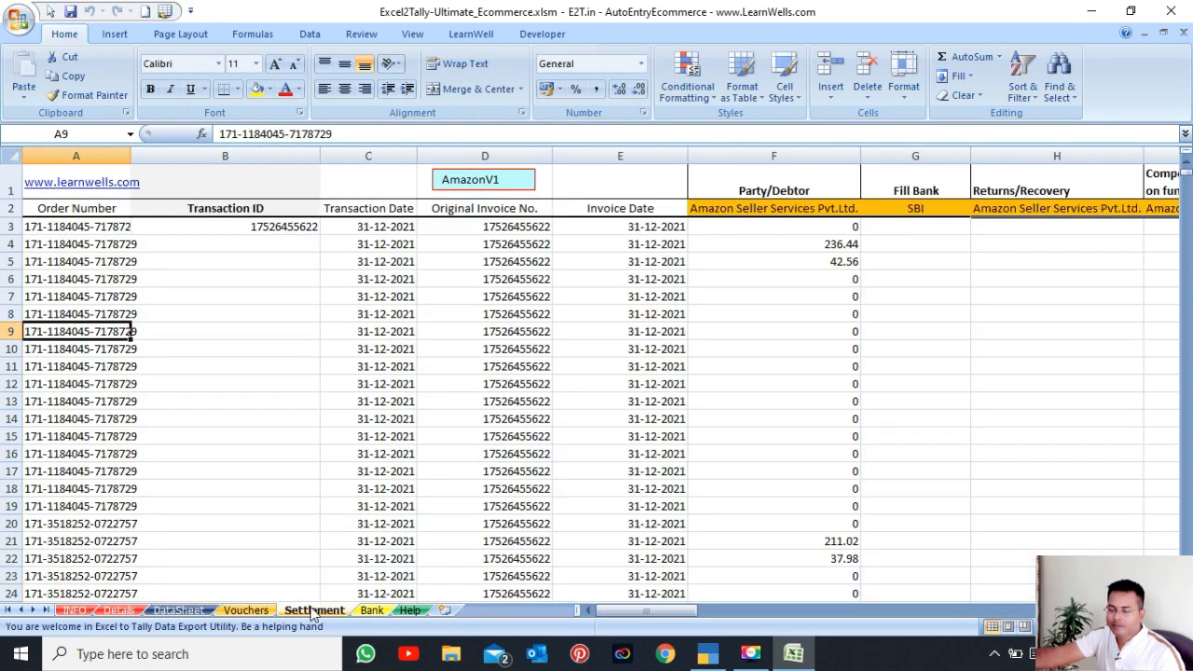
click(371, 612)
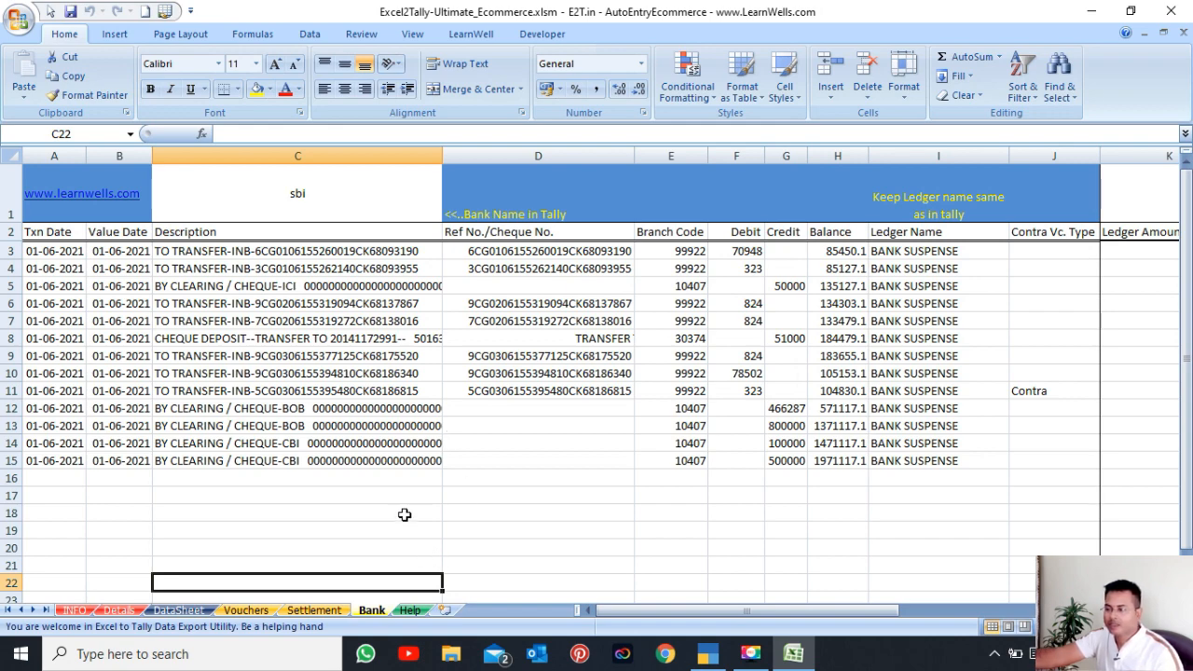
click(254, 615)
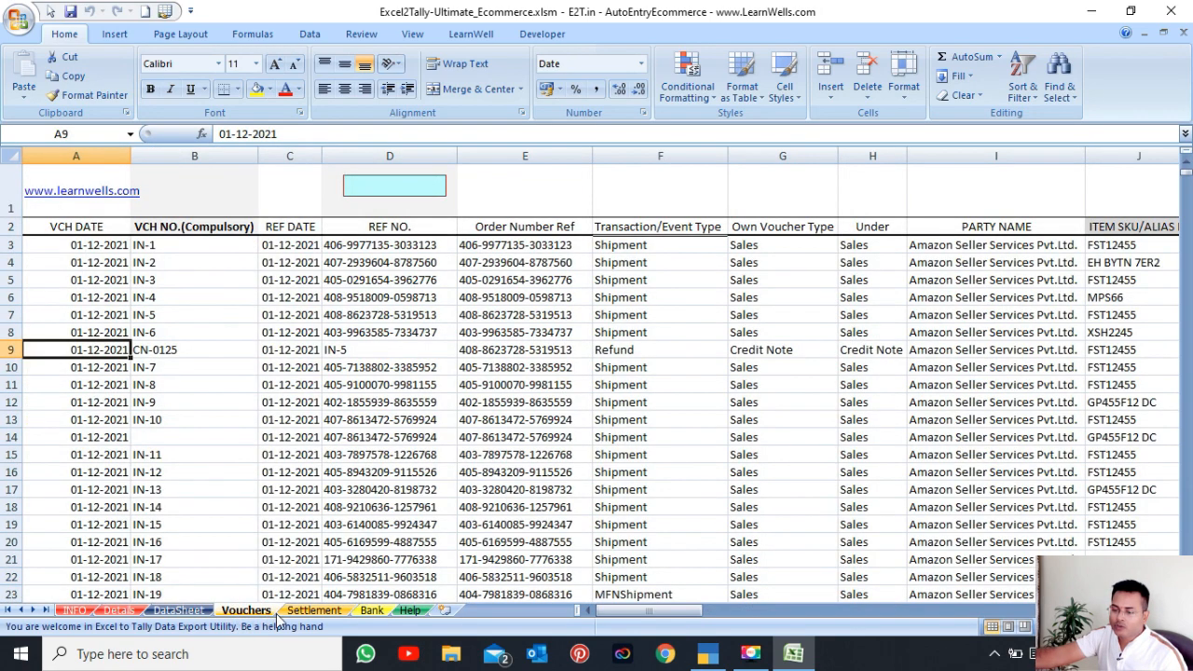
click(304, 613)
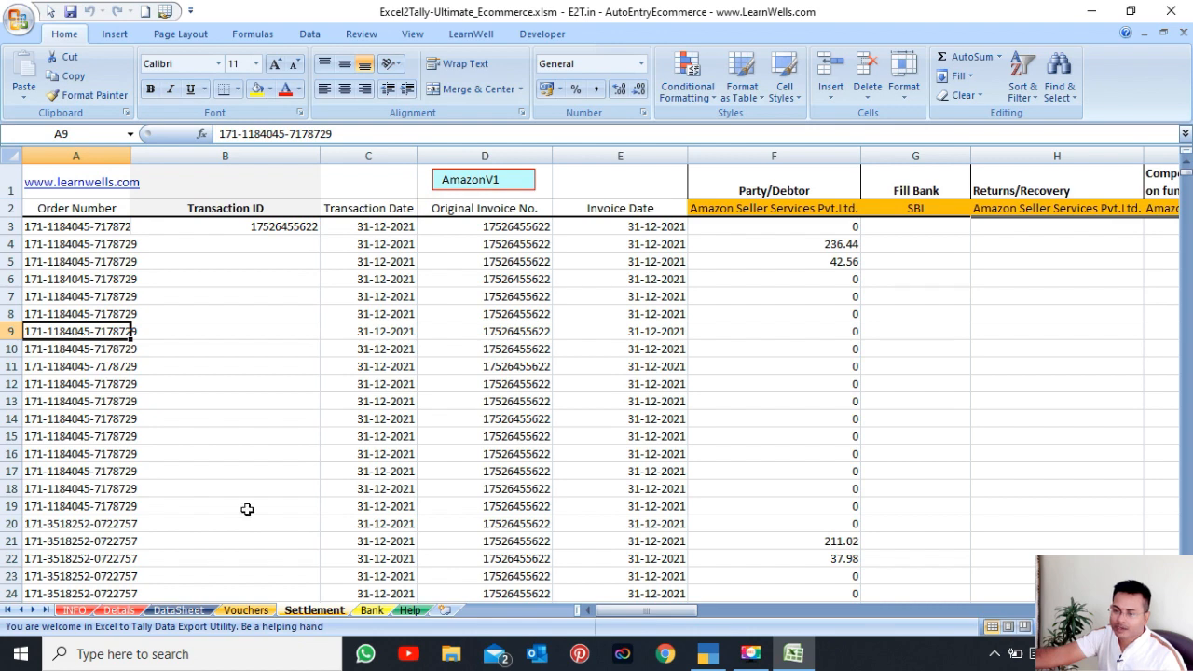
click(256, 615)
click(333, 311)
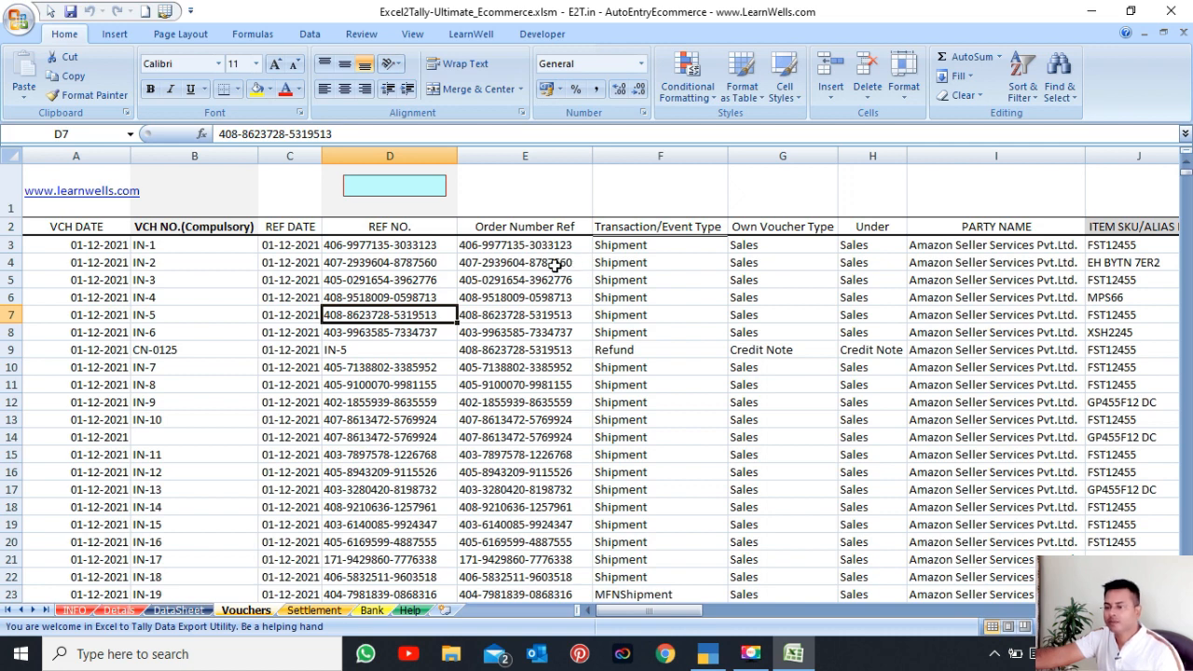
Look across row 5 of the Vouchers sheet from the voucher date to the GST rate, and return to the first column
click(97, 276)
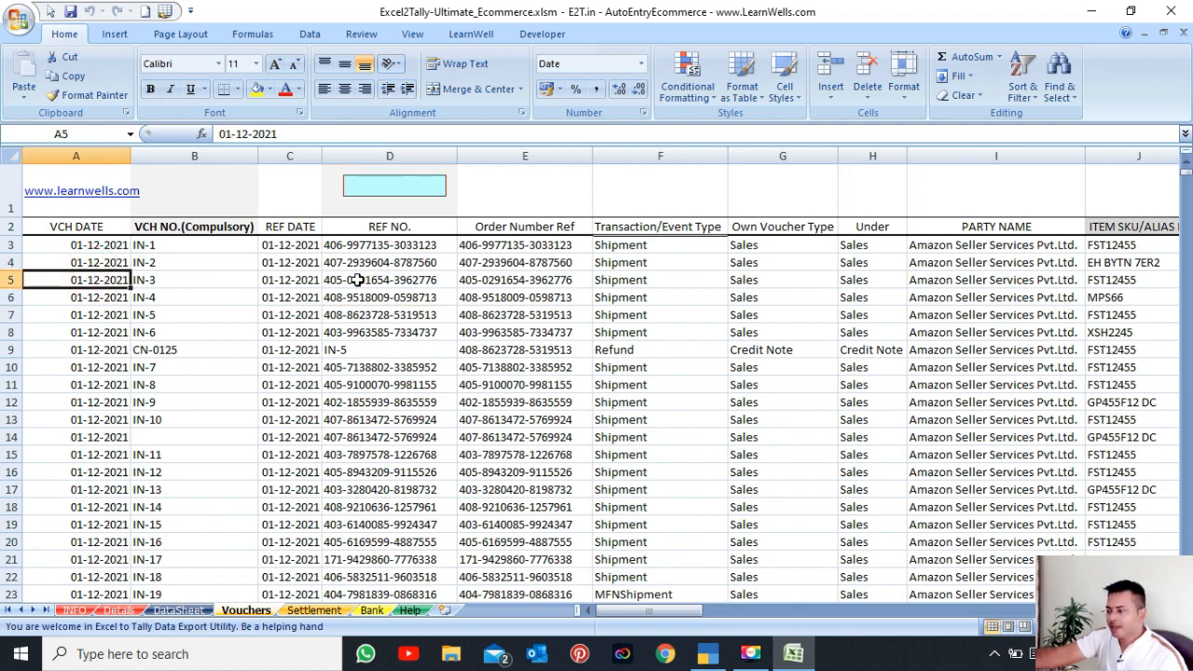
key(Right)
key(Right)
key(Right)
key(Right)
key(Right)
key(Right)
key(Right)
key(Right)
key(Right)
key(Right)
key(Right)
key(Right)
key(Right)
key(Right)
key(Right)
key(Right)
key(Right)
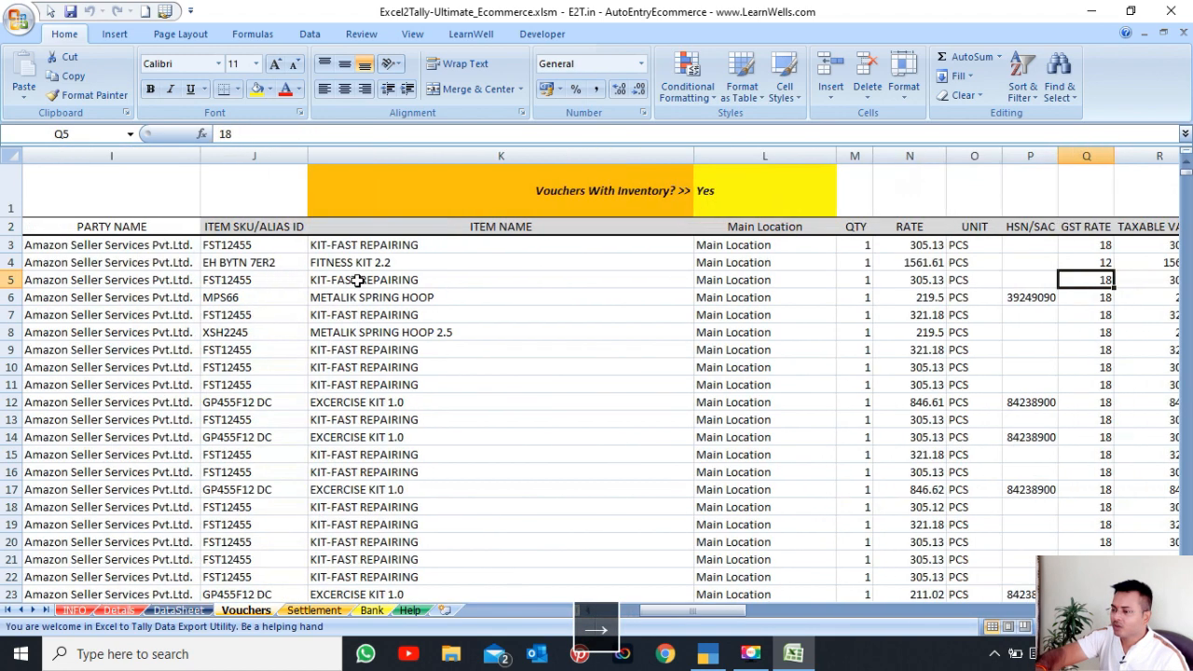
key(Left)
key(Home)
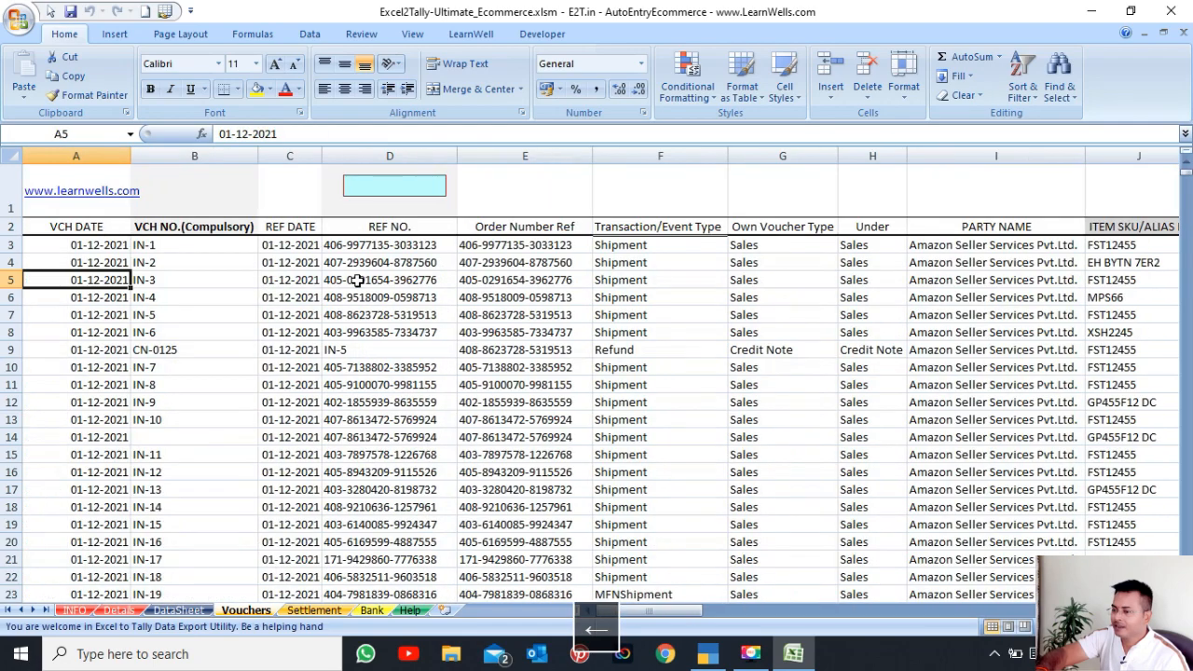
Examine the Vouchers sheet across all data columns, from references and item details through tax ledgers, narration, buyer and consignee details
key(Right)
key(Right)
key(Right)
key(Right)
key(Right)
key(Right)
key(Right)
key(Right)
key(Right)
key(Right)
key(Right)
key(Right)
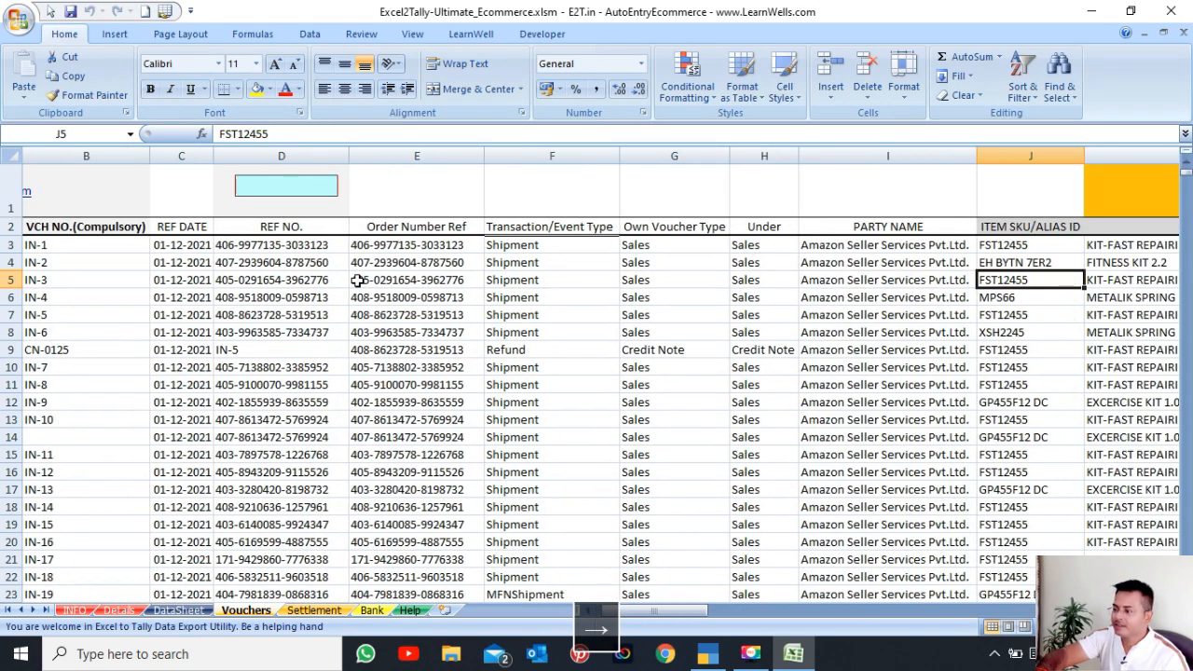
key(Right)
key(Right)
key(Right)
key(Right)
key(Right)
key(Right)
key(Right)
key(Right)
key(Right)
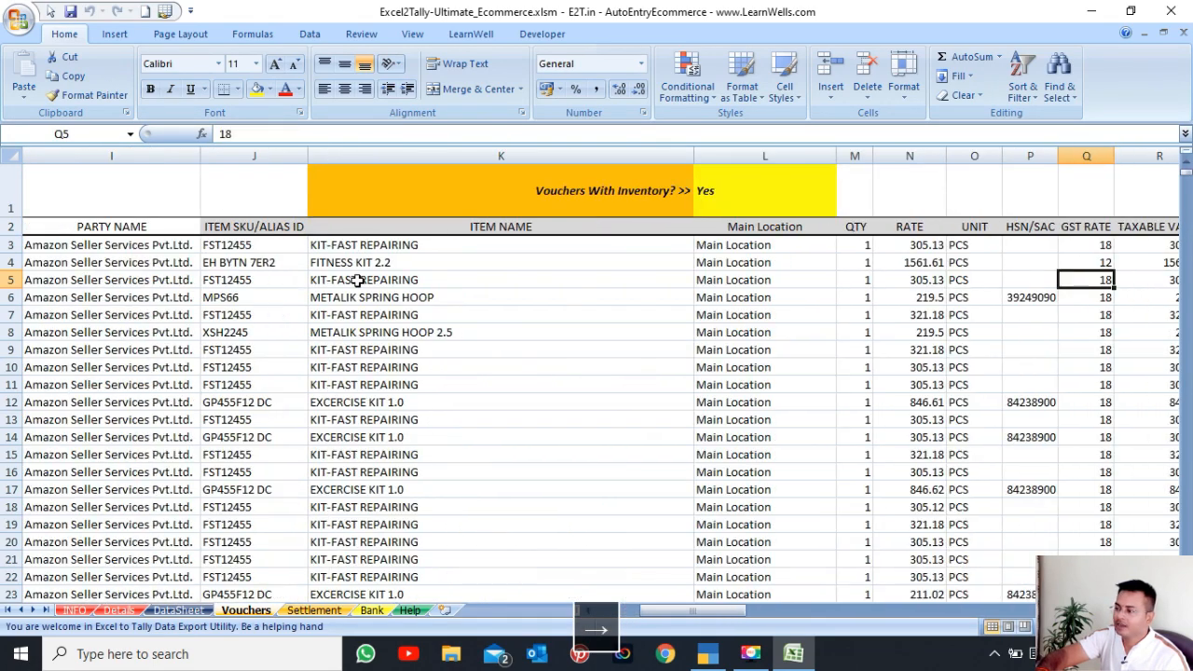
key(Right)
key(Right)
key(Right)
key(Right)
key(Right)
key(Right)
key(Right)
key(Right)
key(Right)
key(Right)
key(Right)
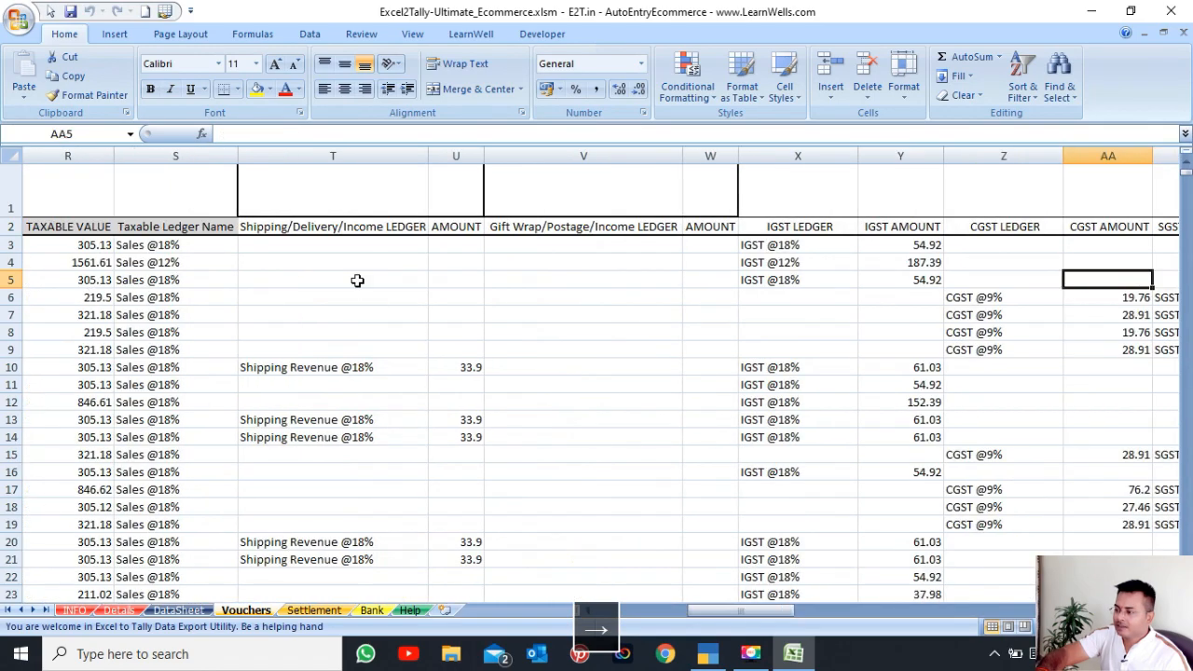
key(Right)
key(Right)
key(Right)
key(Right)
key(Right)
key(Right)
key(Right)
key(Right)
key(Right)
key(Right)
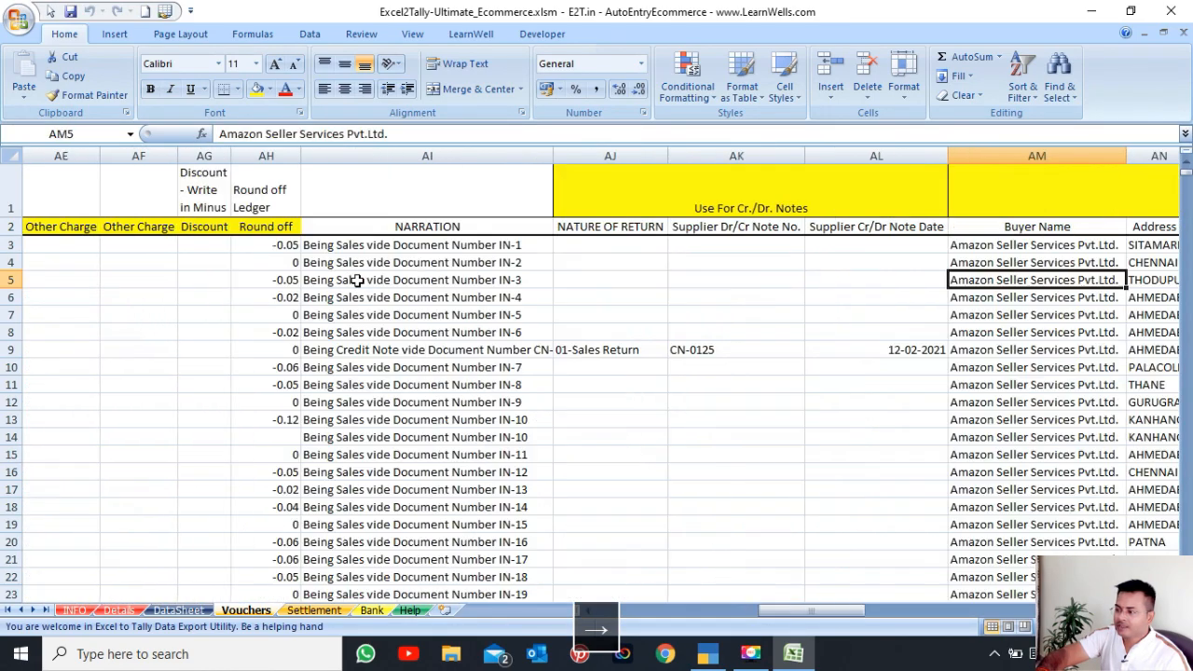
key(Right)
key(Right)
key(Right)
key(Right)
key(Right)
key(Right)
key(Right)
key(Right)
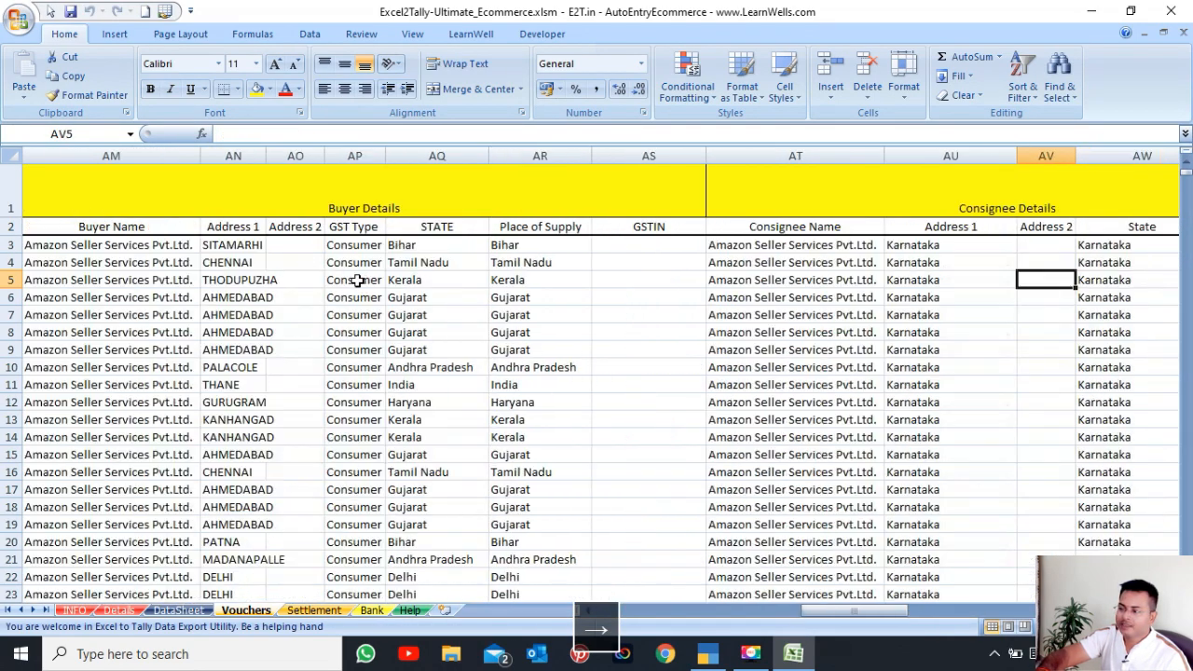
key(Right)
key(Right)
key(Right)
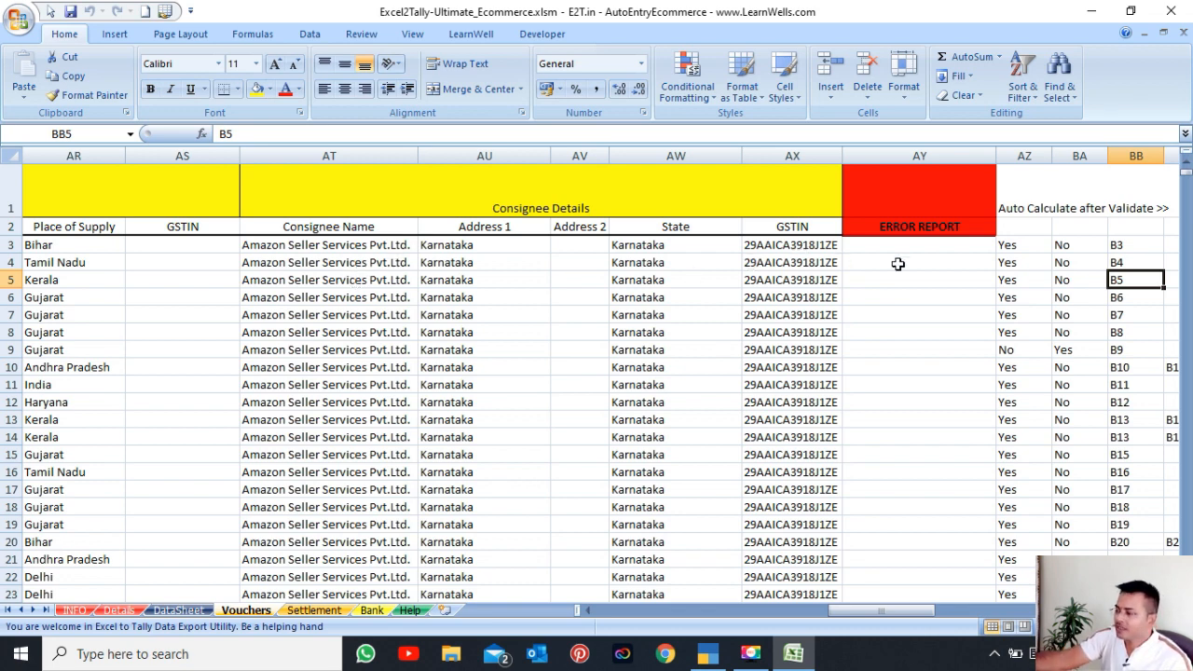
Examine the Error Report column and the auto-calculated columns of the Vouchers sheet, and return to column A
drag(901, 263, 905, 304)
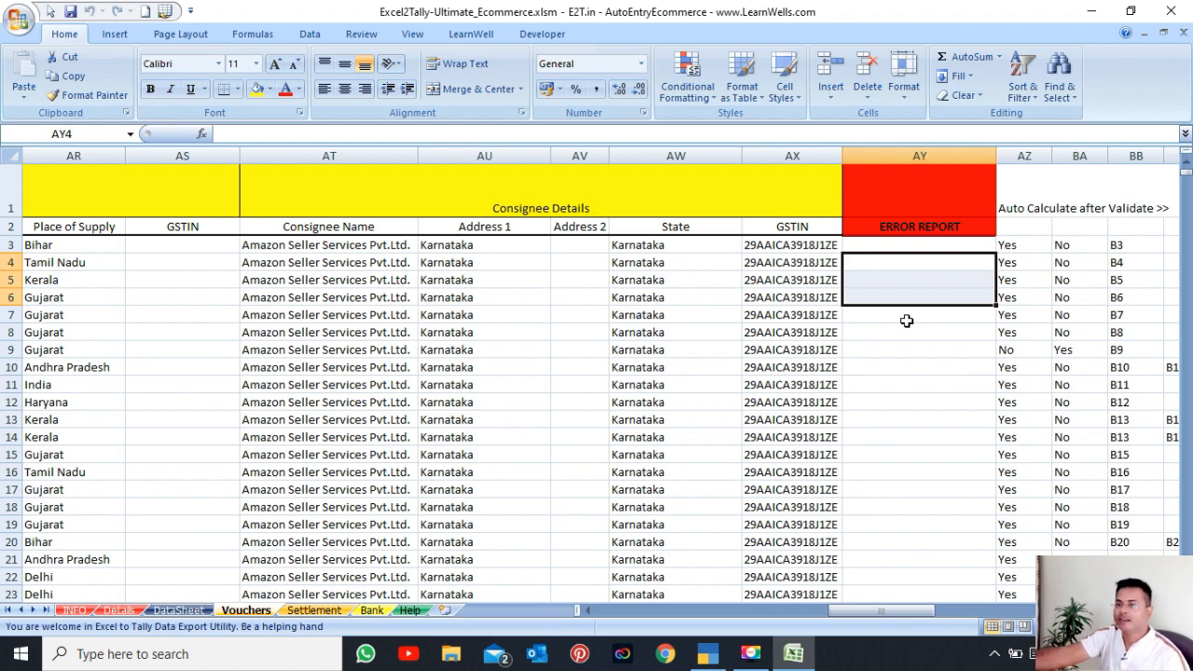
click(939, 248)
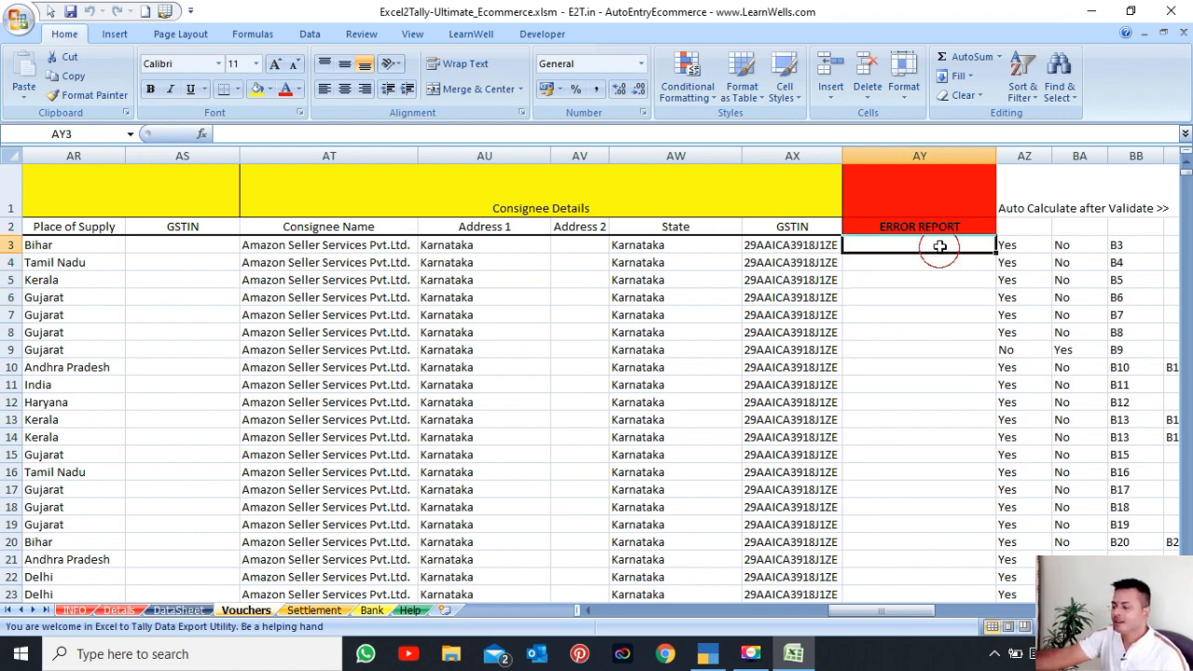
key(Right)
key(Right)
key(Right)
key(Right)
key(Right)
key(Right)
key(Right)
key(Right)
key(Right)
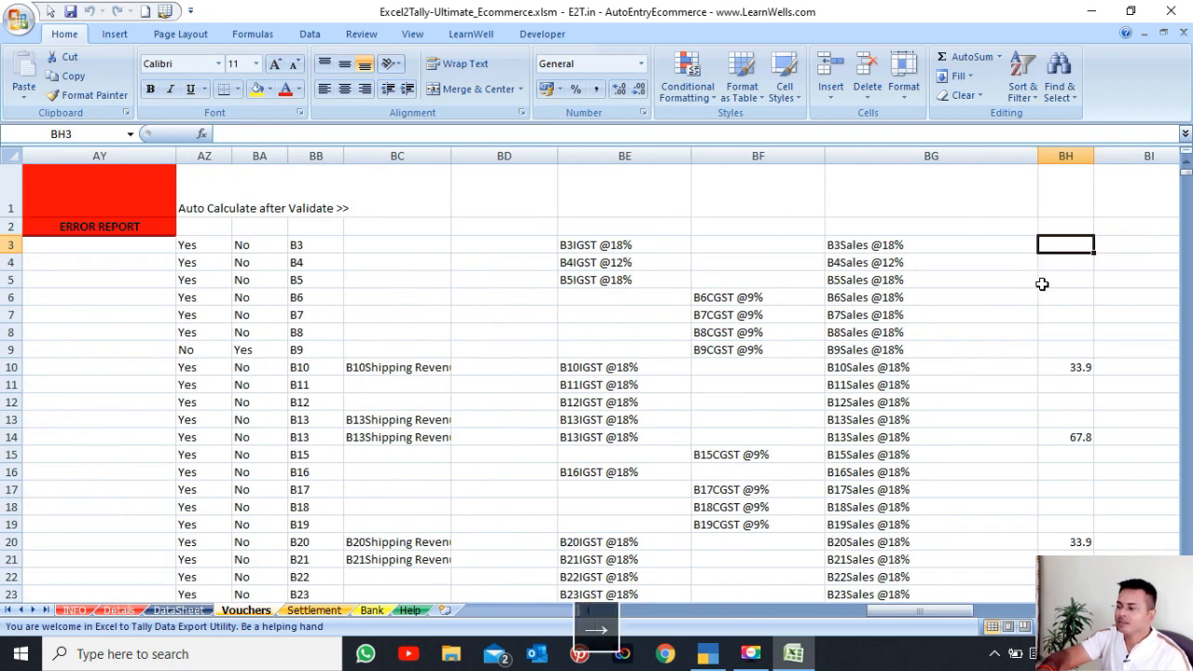
key(Right)
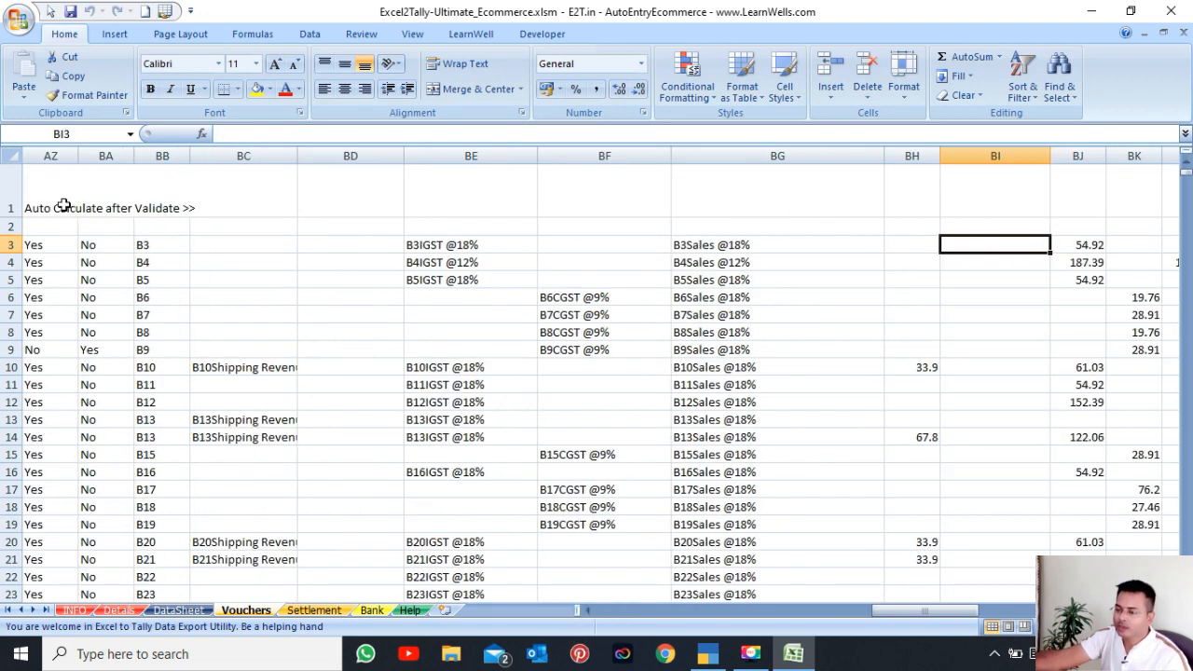
drag(58, 203, 479, 211)
drag(676, 225, 1128, 300)
click(1128, 298)
click(1111, 366)
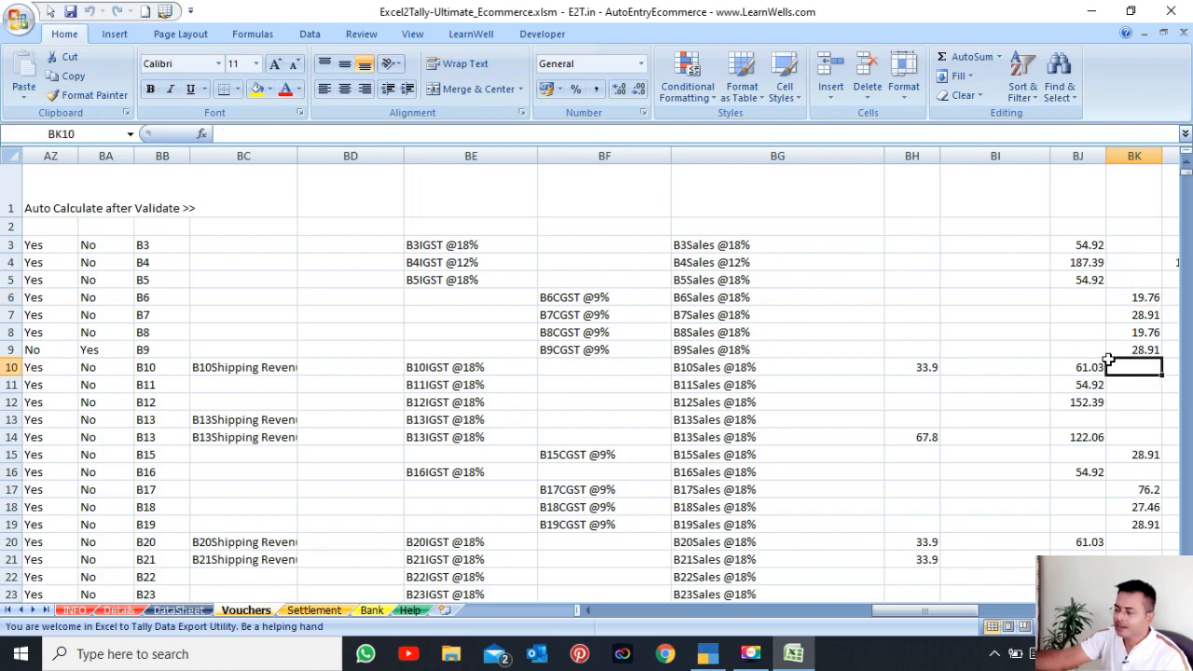
key(Left)
key(Left)
key(Left)
key(Left)
key(Left)
key(Left)
key(Left)
key(Left)
key(Left)
key(Left)
key(Left)
key(Left)
key(Left)
key(Left)
key(Left)
key(Left)
key(Left)
key(Left)
key(Left)
key(Left)
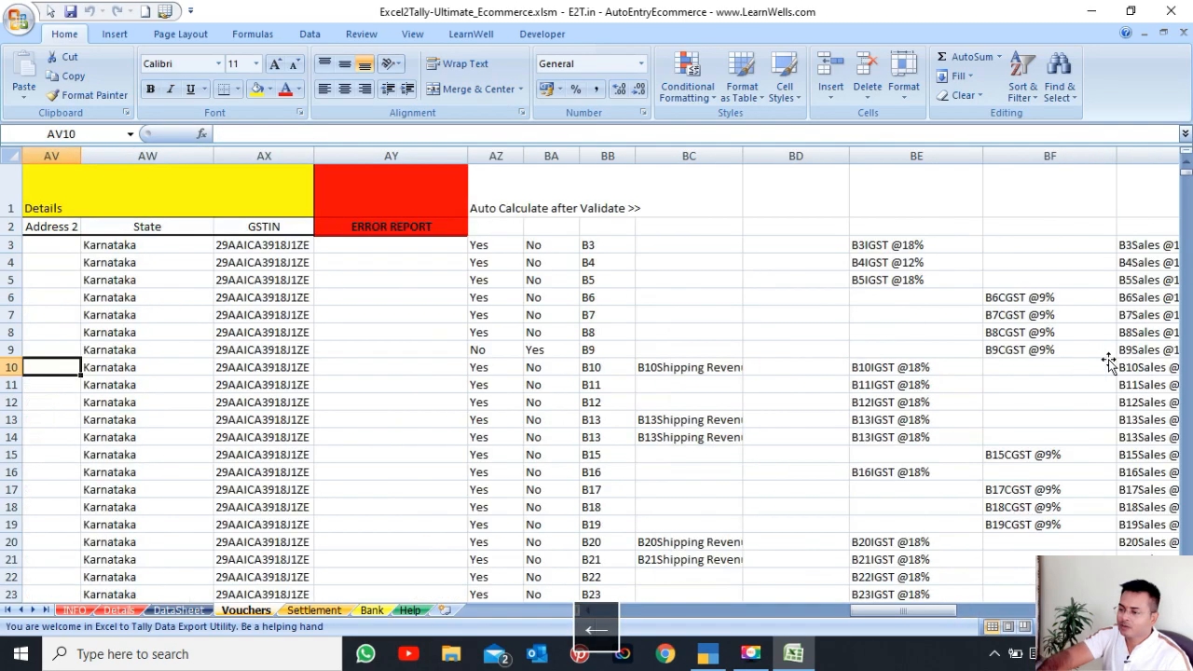
key(Left)
key(Left)
key(Left)
key(Left)
key(Left)
key(Left)
key(Left)
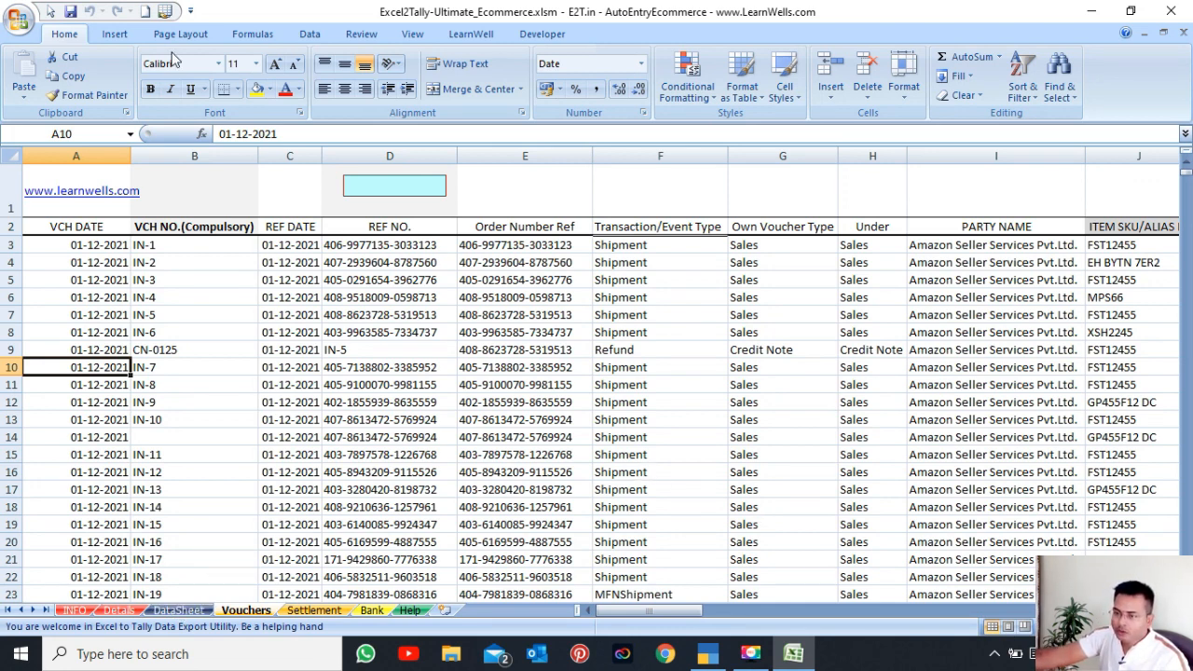
Show all files in the amazon Dec21 folder, check 90321018908.txt and MTR_B2C-DECEMBER-2021.csv, and leave the file dialog without opening either
click(20, 21)
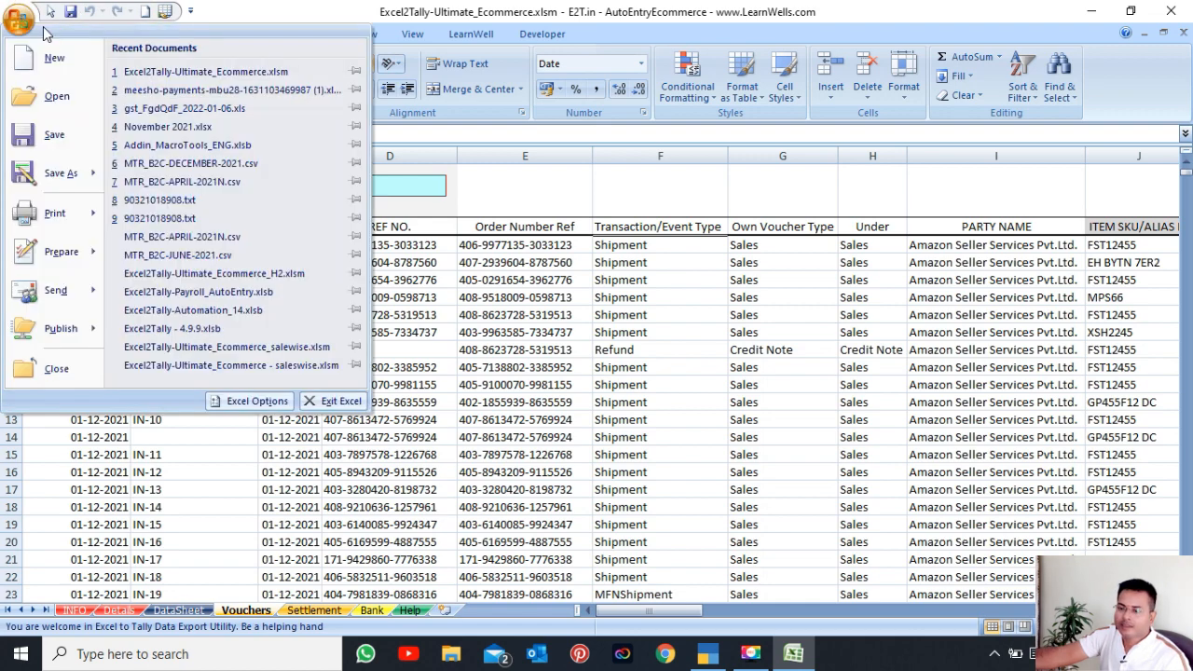
click(65, 94)
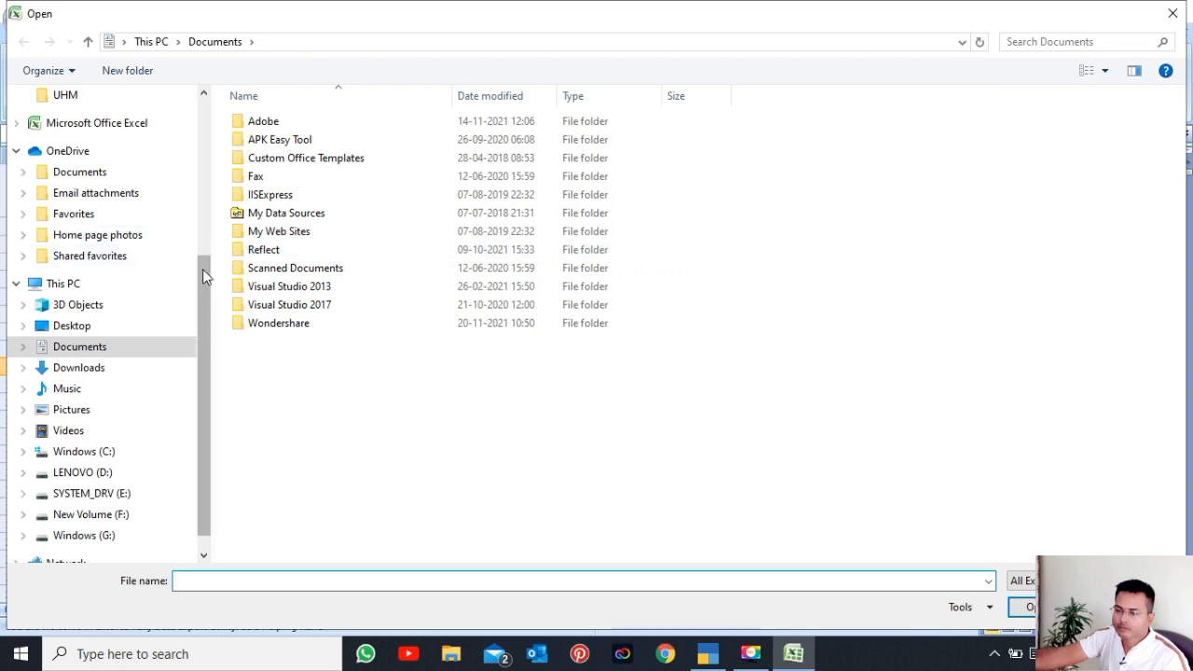
drag(205, 270, 193, 122)
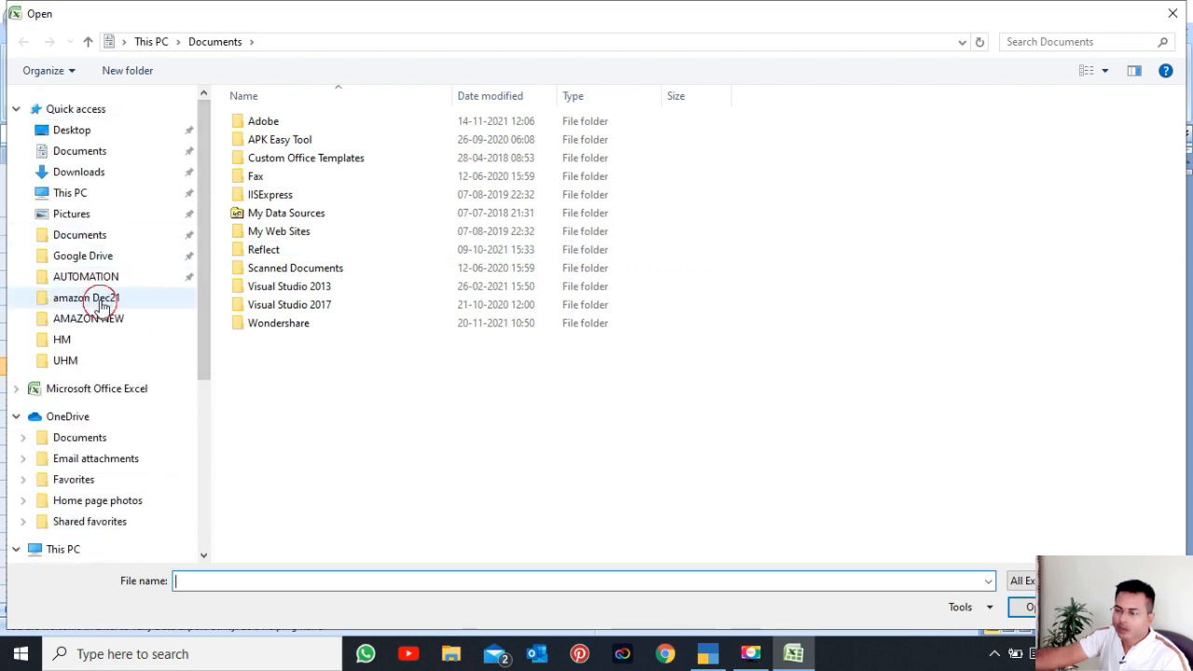
click(99, 299)
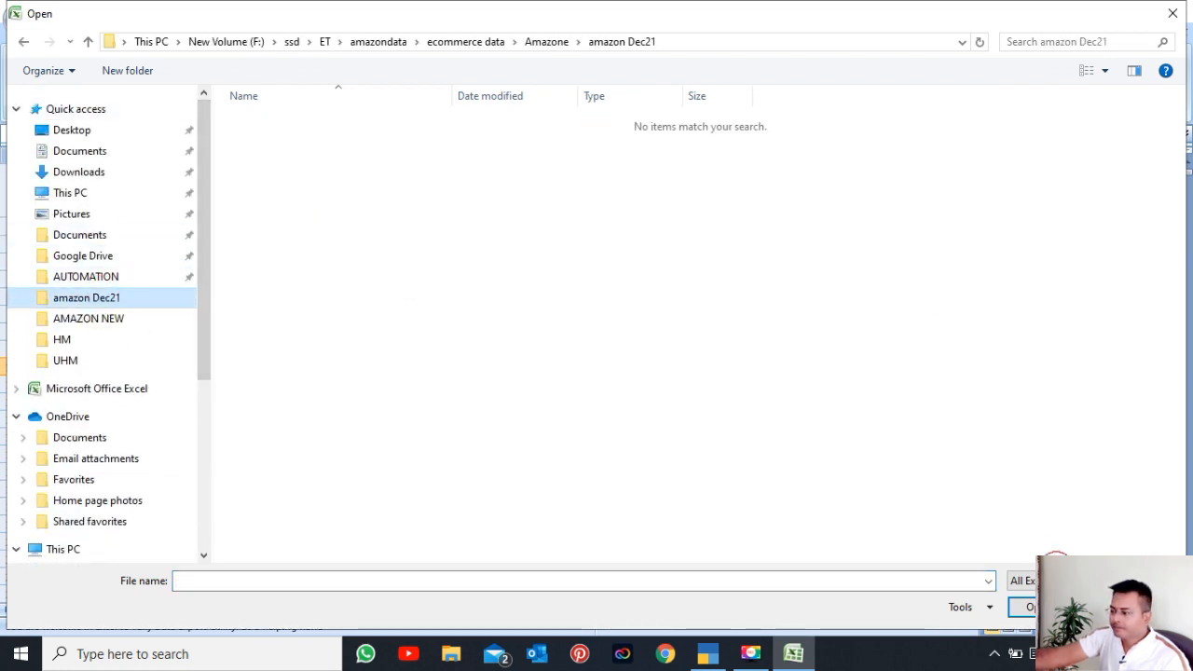
click(1022, 581)
click(1025, 314)
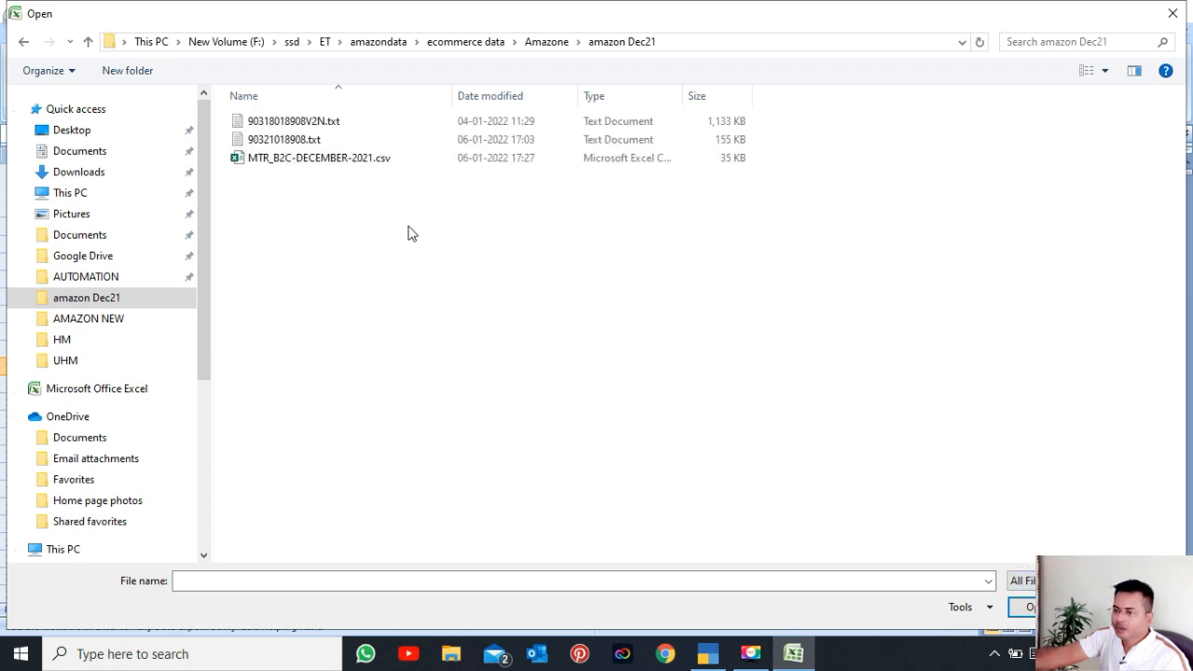
click(291, 139)
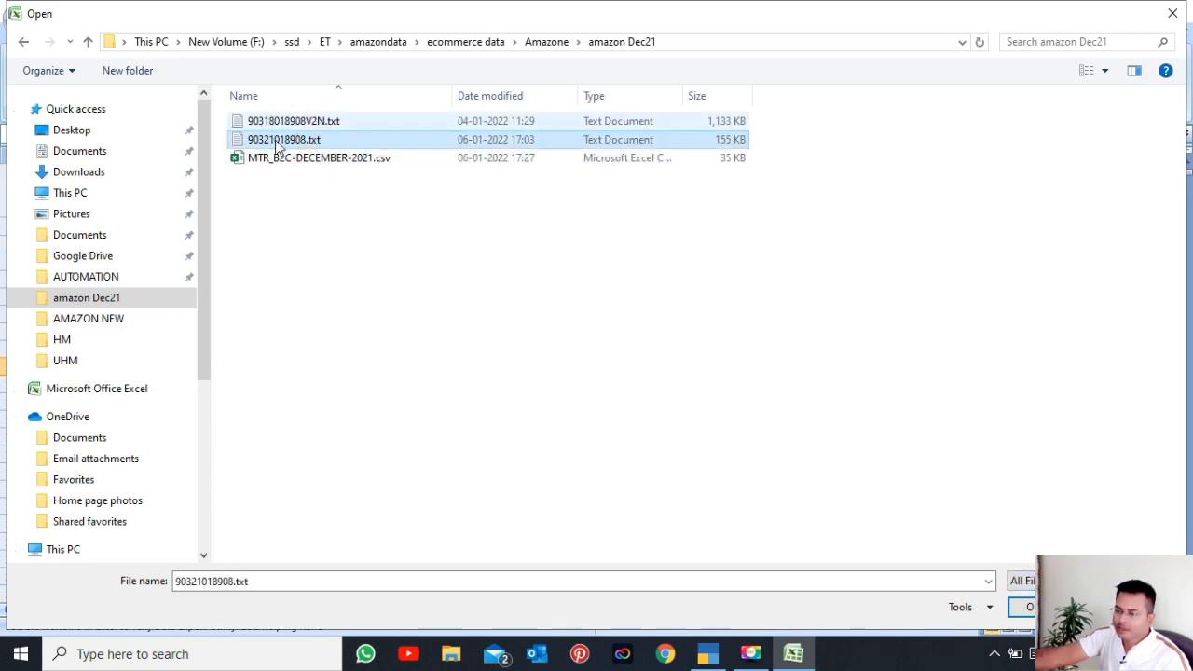
click(342, 164)
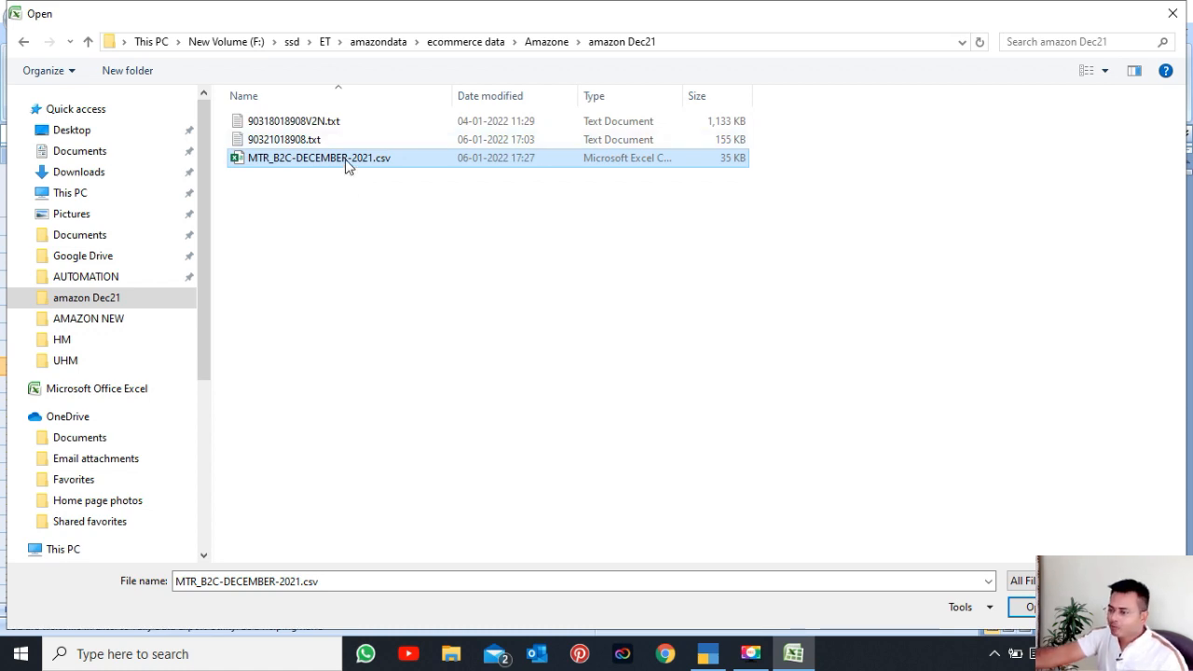
click(321, 139)
click(348, 159)
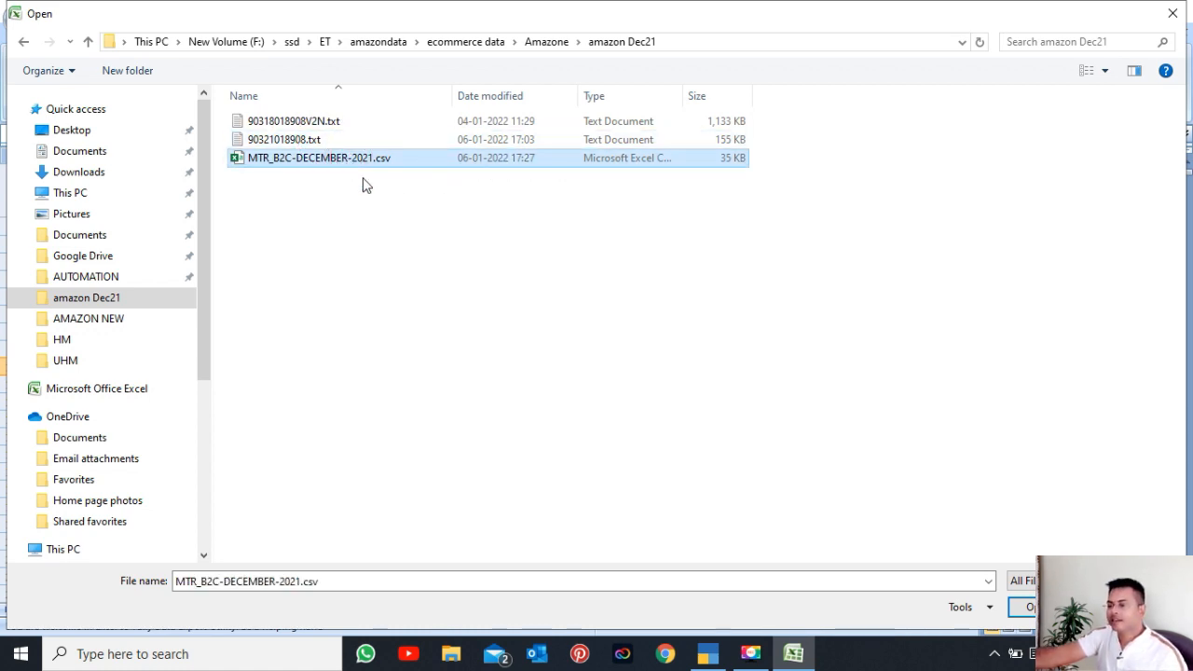
click(315, 147)
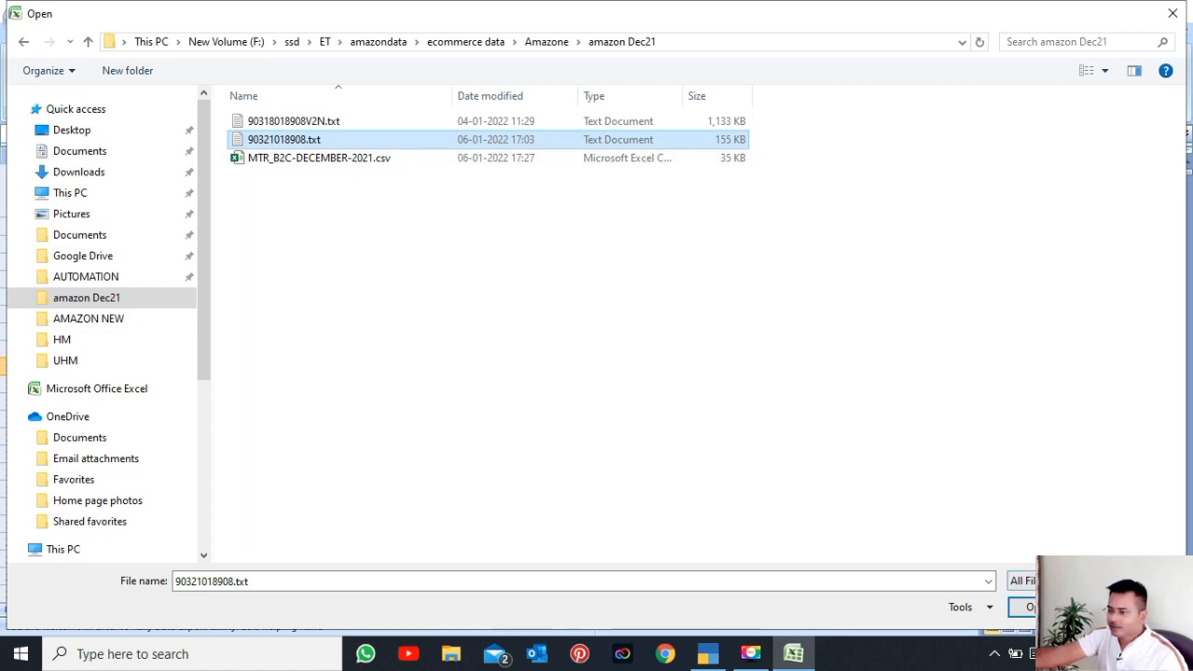
click(1134, 607)
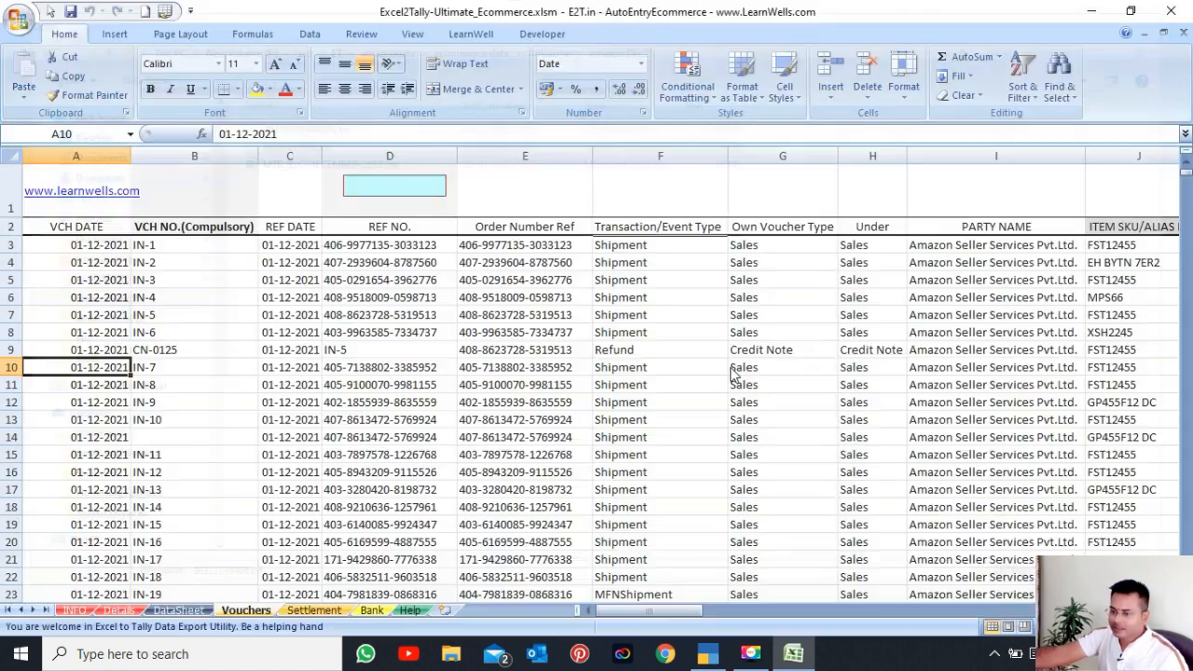
Go to the Details sheet and review the company name and GST number under Your Company Details
click(119, 611)
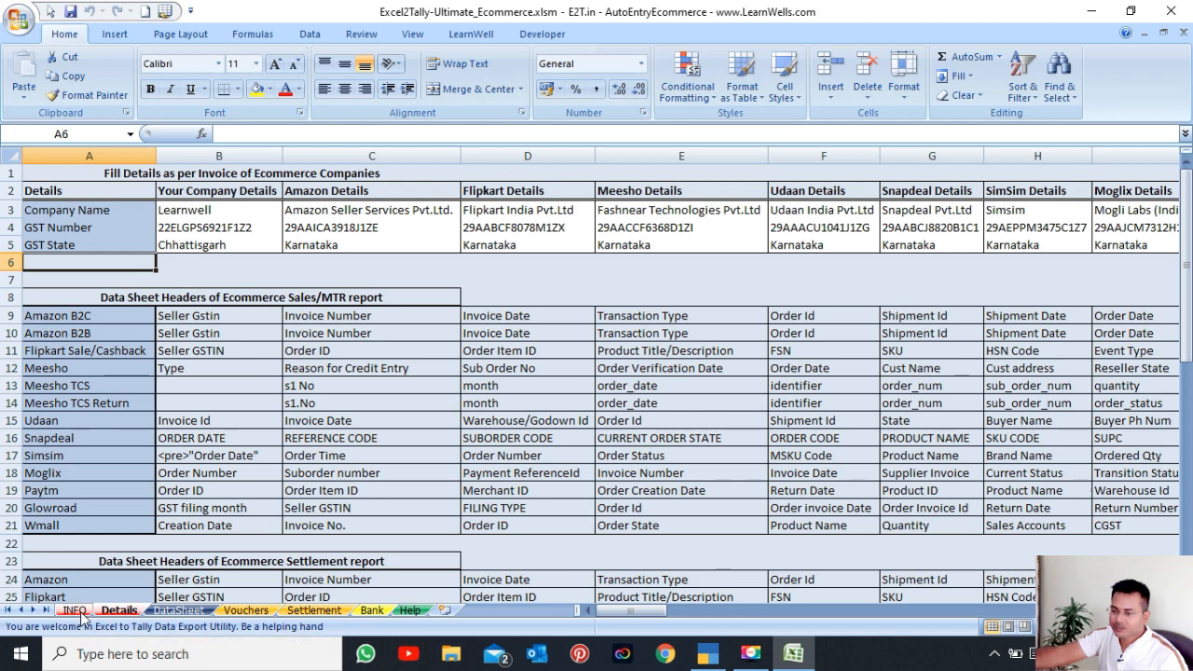
click(203, 212)
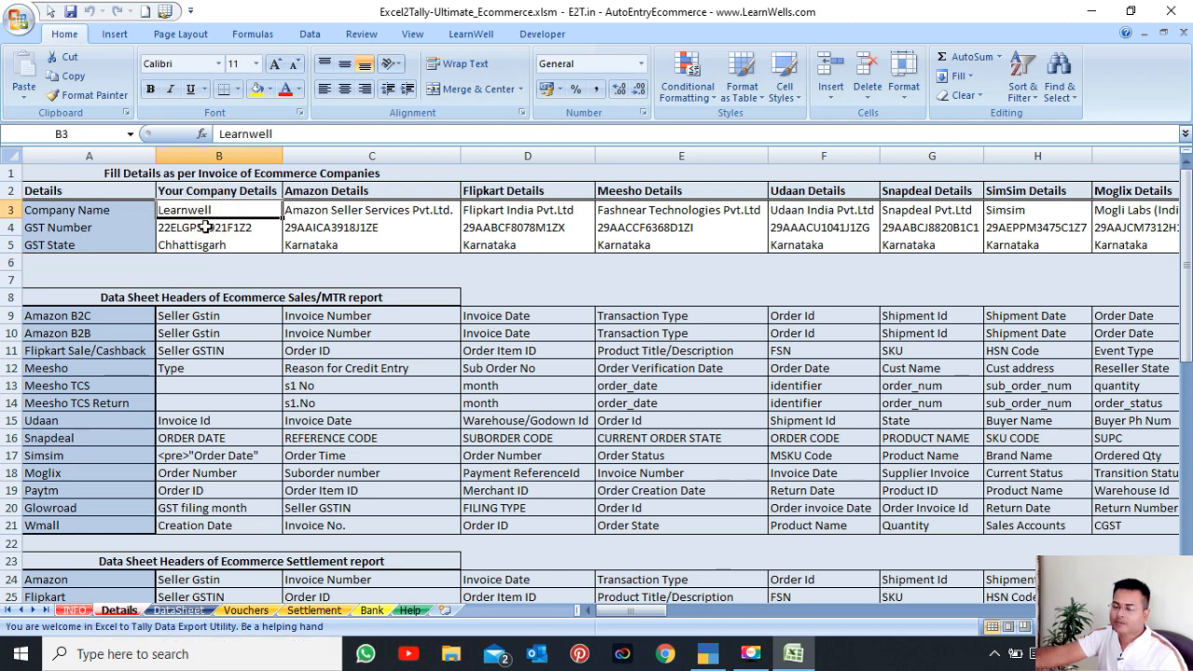
click(205, 227)
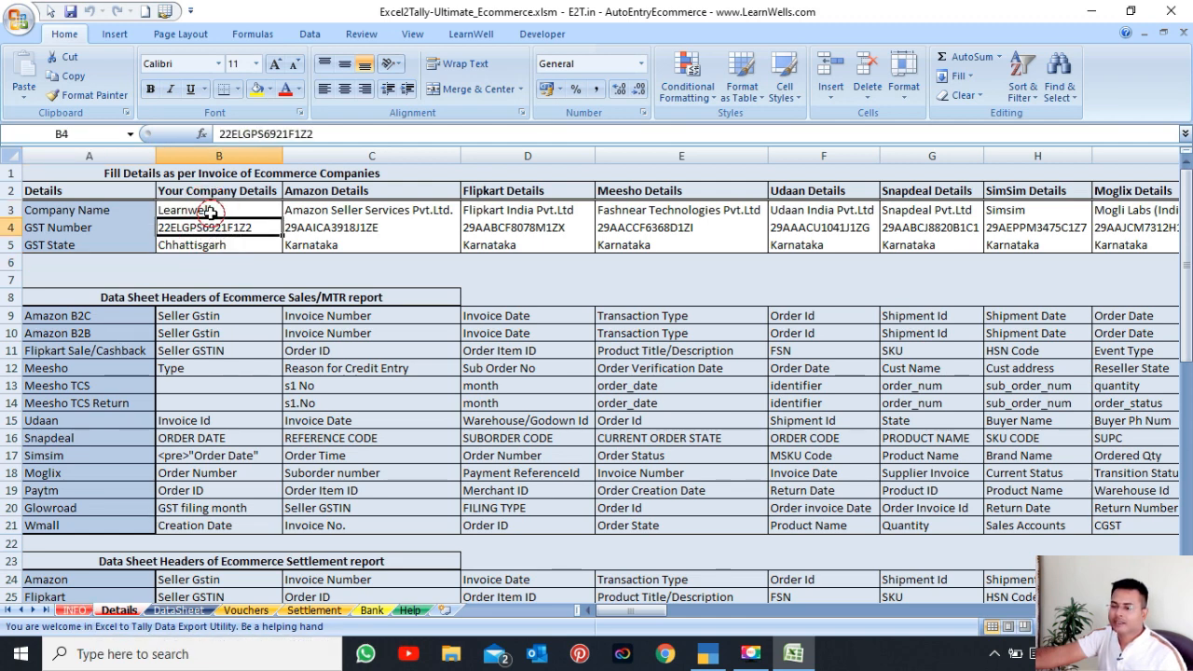
click(211, 213)
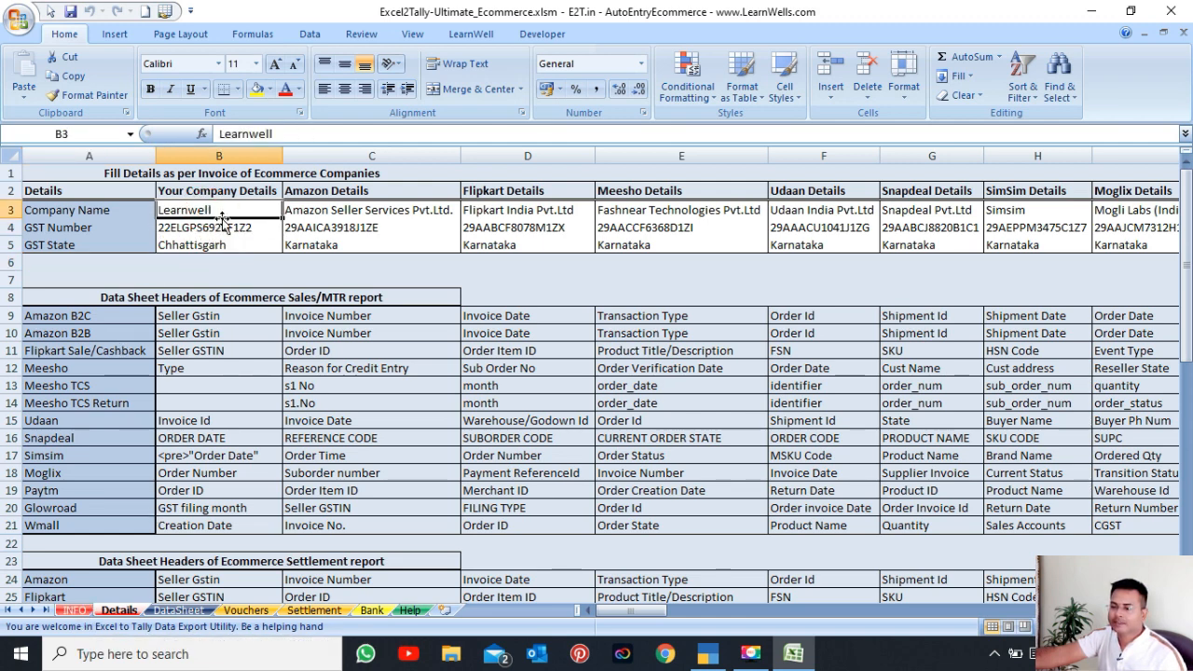
click(221, 134)
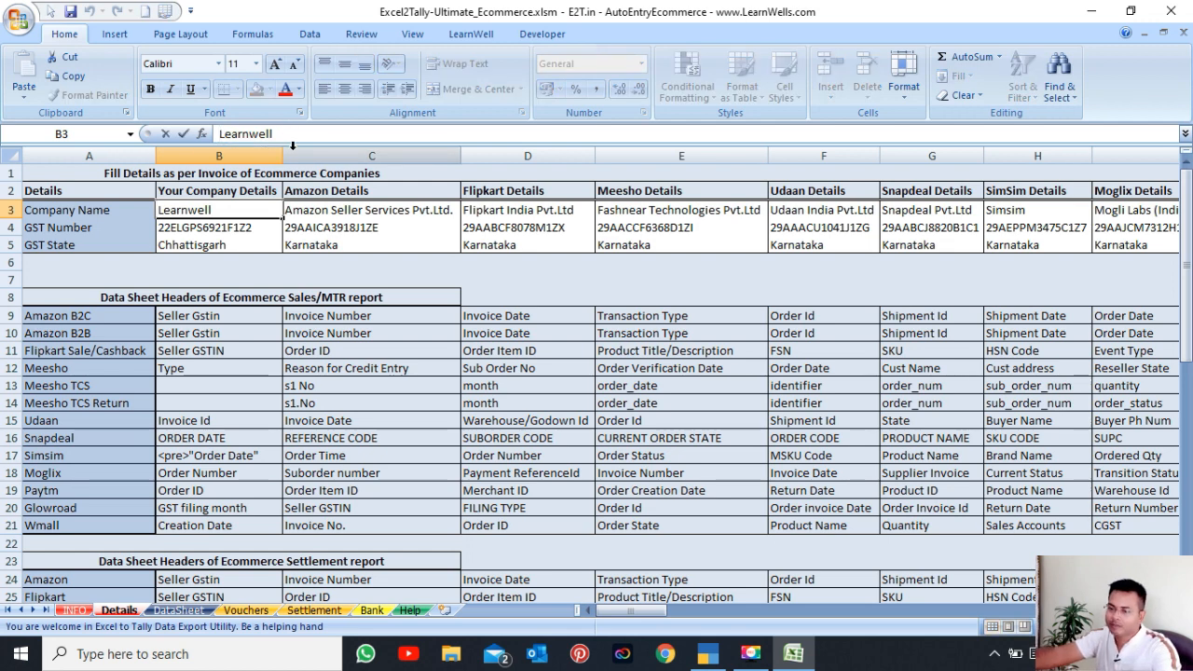
Change the state code at the start of the GST number under Your Company Details to 24
click(202, 228)
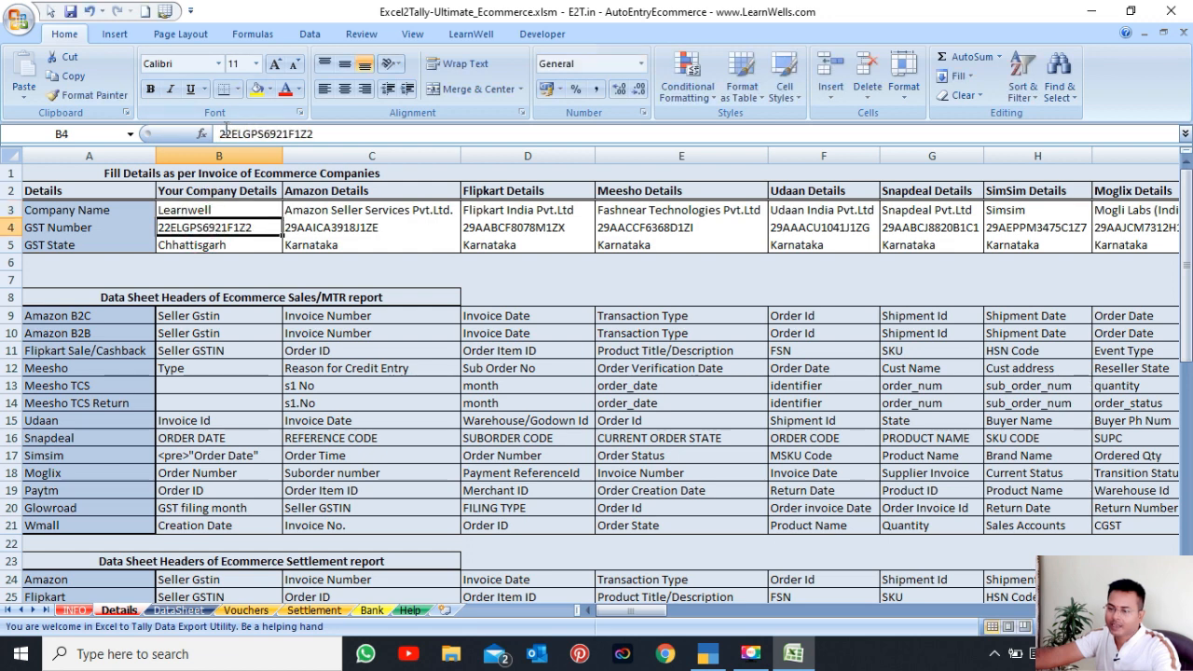
click(229, 134)
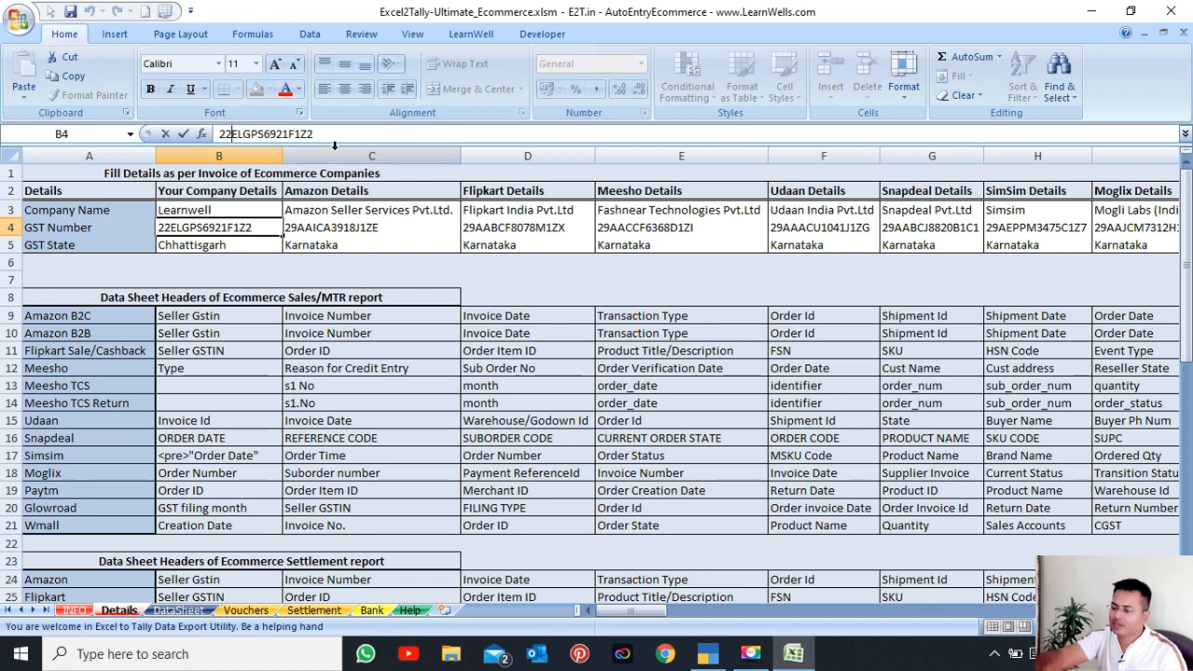
key(BackSpace)
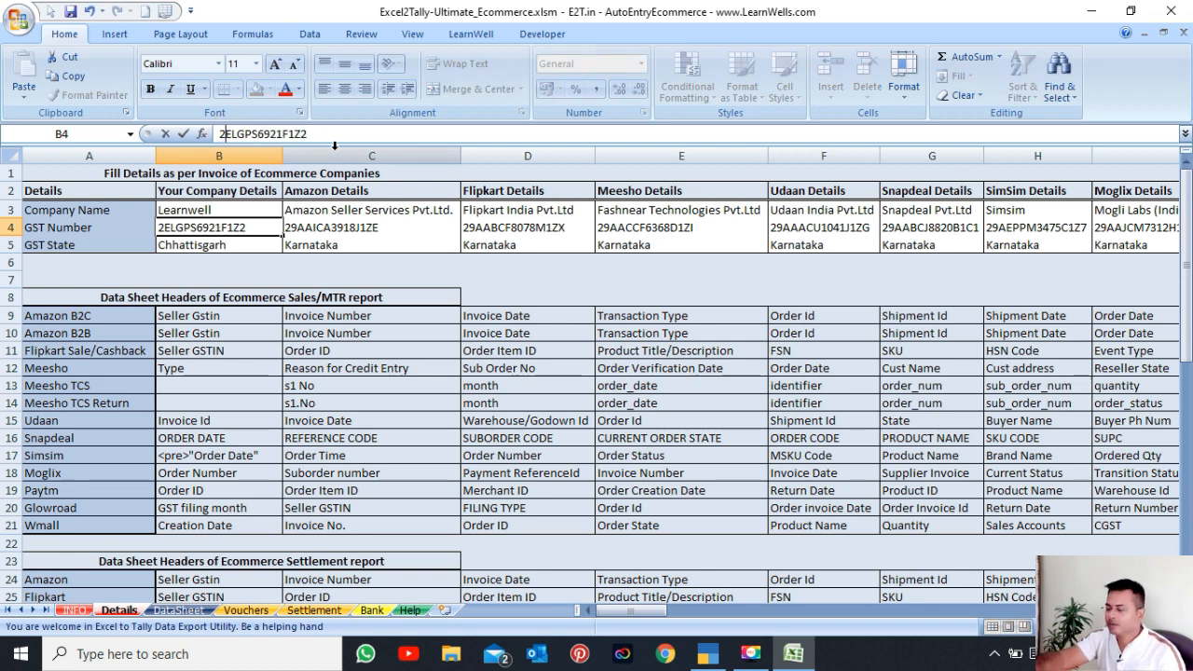
text(4)
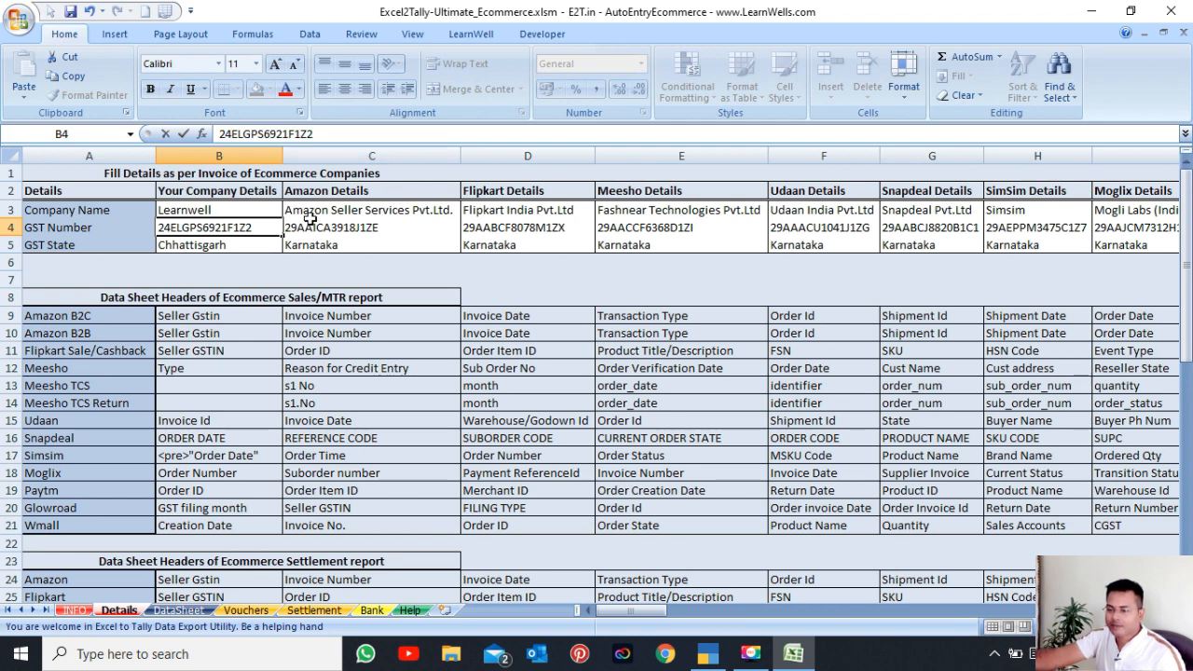
click(261, 263)
Set the GST State under Your Company Details to Gujarat
click(231, 245)
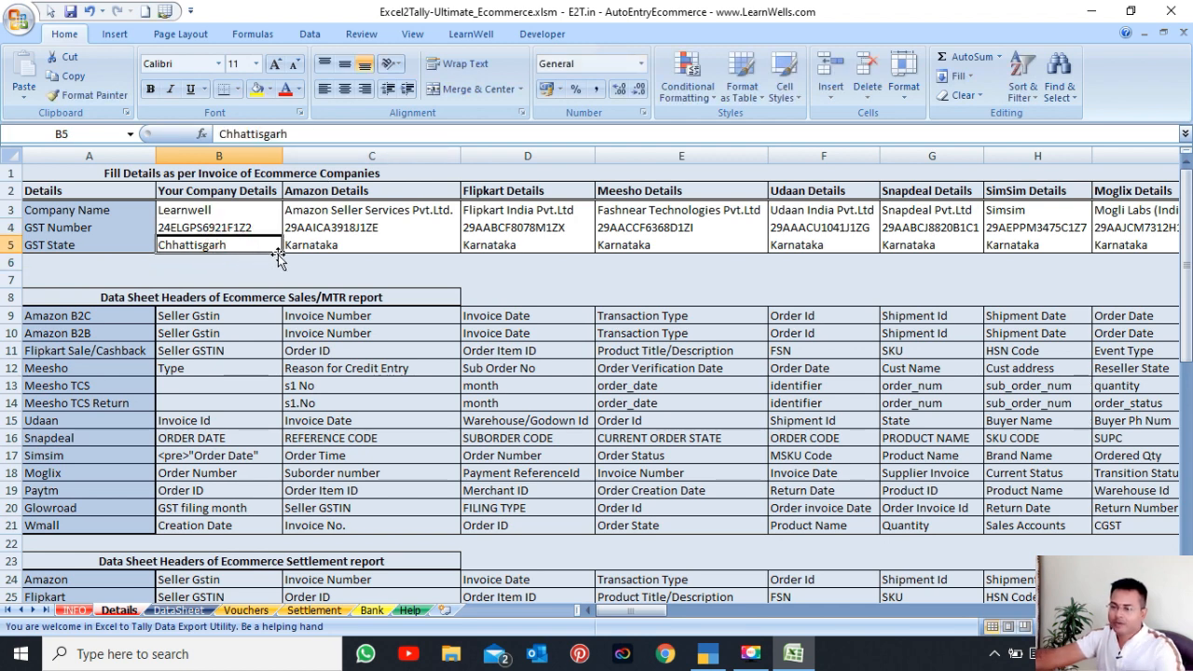
text(Gujara)
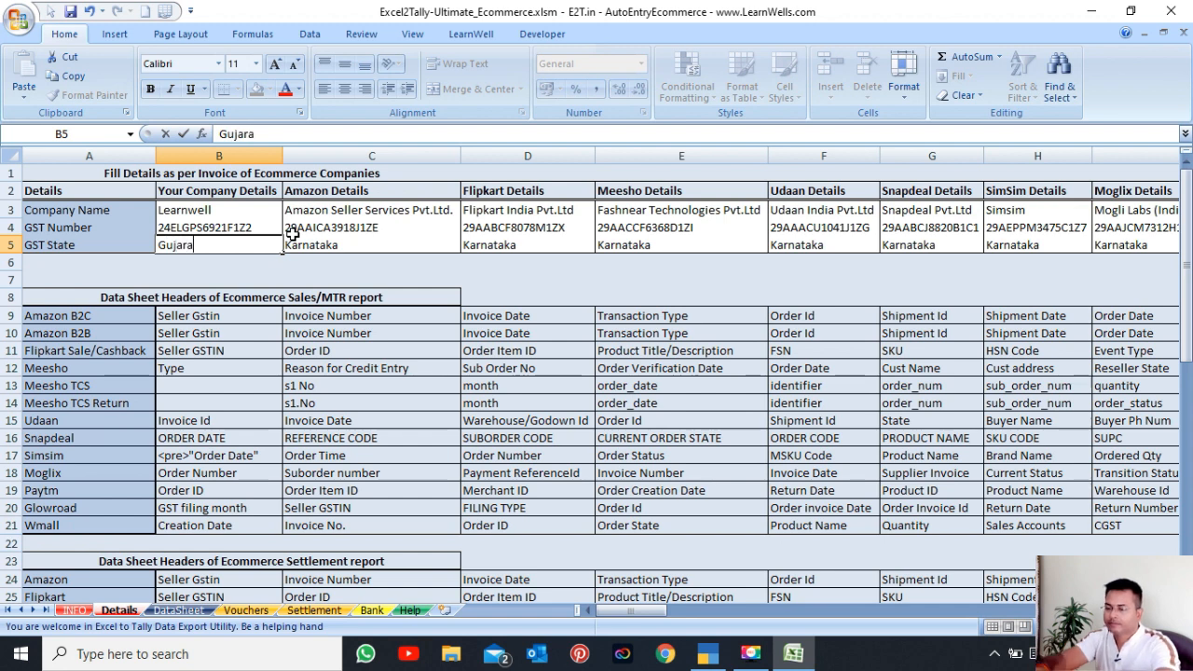
text(t)
click(248, 271)
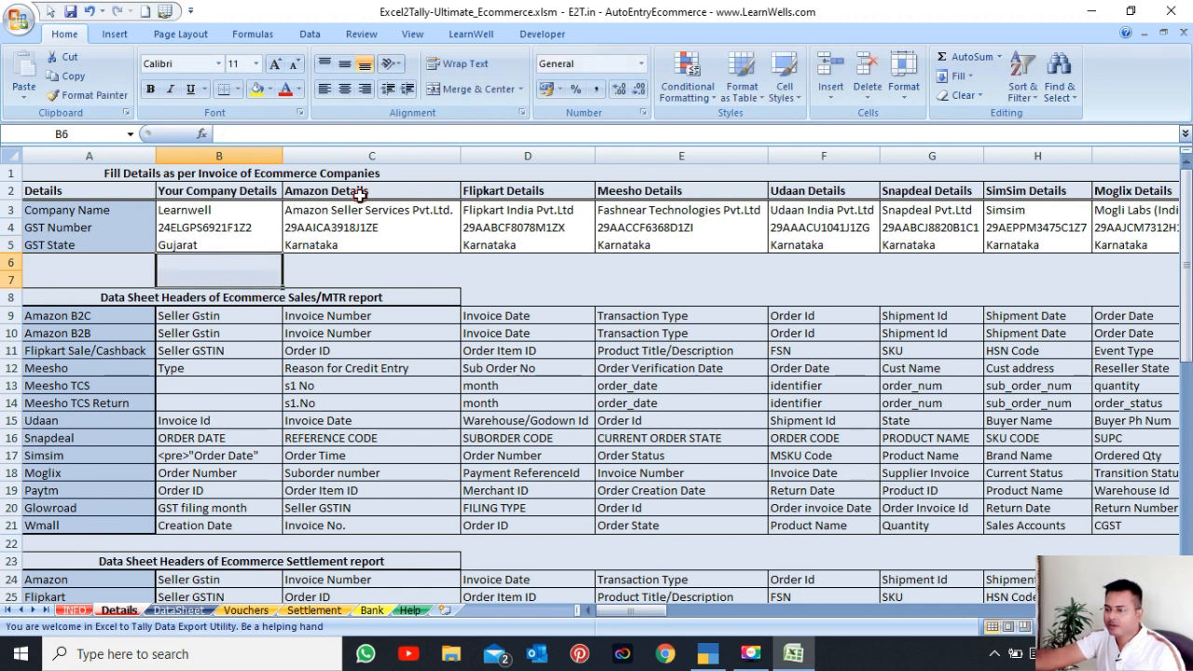
Examine the company name, GST number and state of each marketplace from Amazon to Glowroad, and return to Your Company Details
drag(358, 195, 449, 221)
drag(510, 198, 561, 226)
click(644, 209)
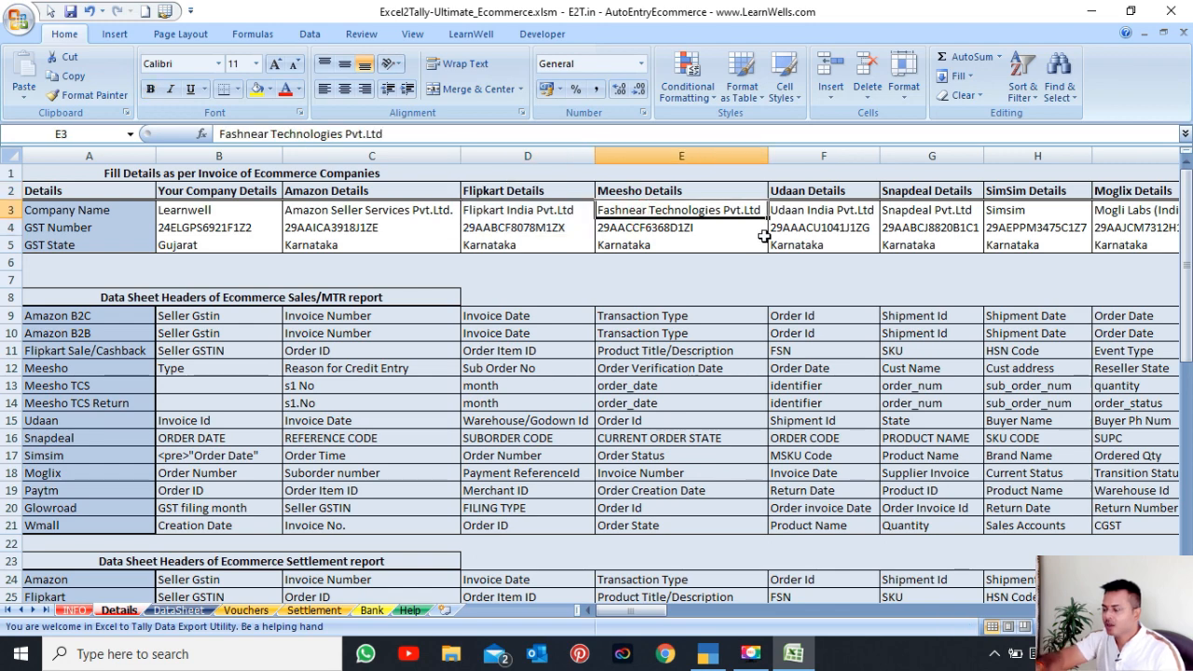
key(Right)
key(Right)
key(Right)
key(Right)
key(Right)
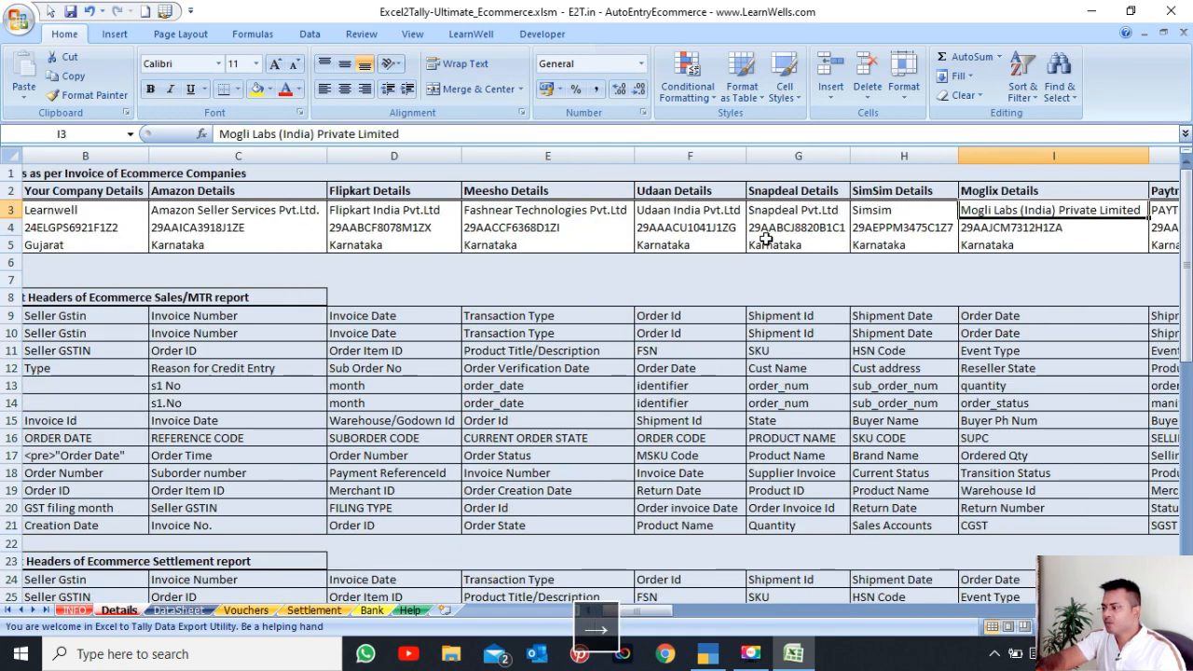
key(Right)
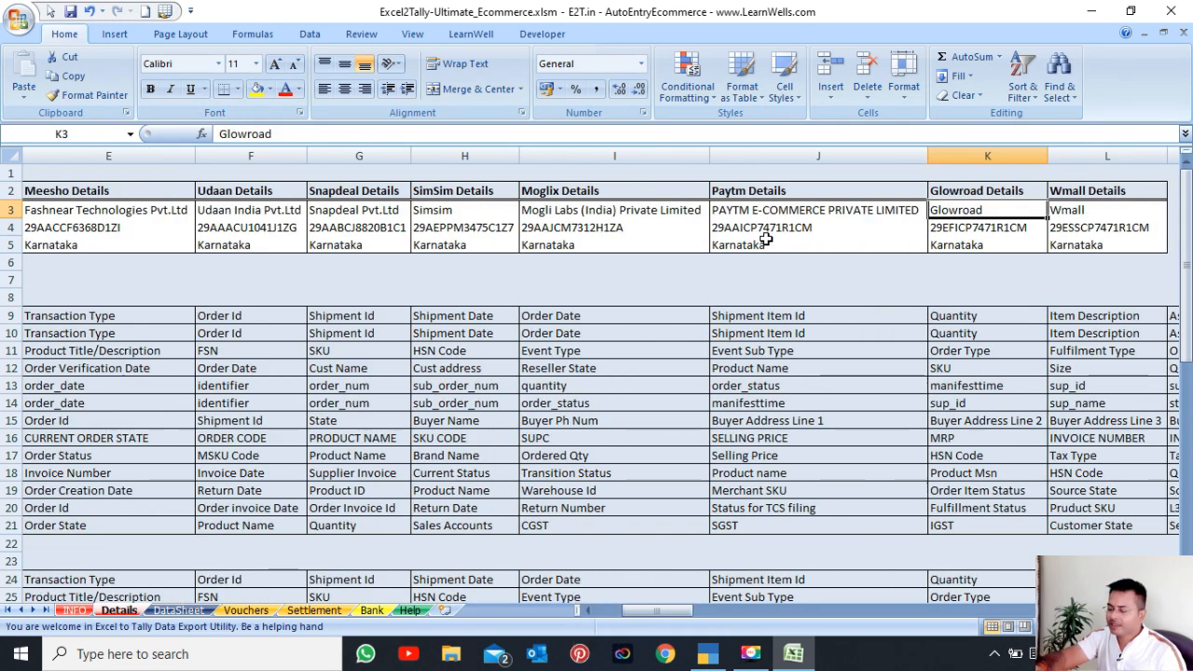
key(Left)
key(Left)
key(Left)
key(Left)
key(Left)
key(Left)
key(Left)
key(Left)
key(Left)
key(Left)
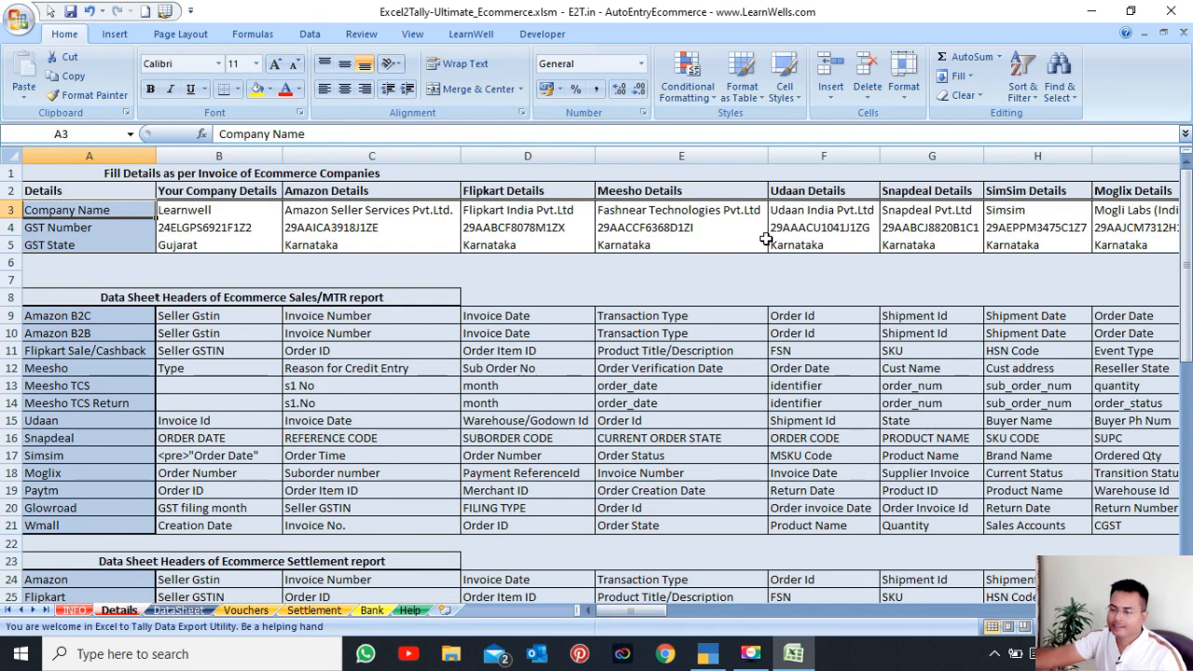
click(396, 228)
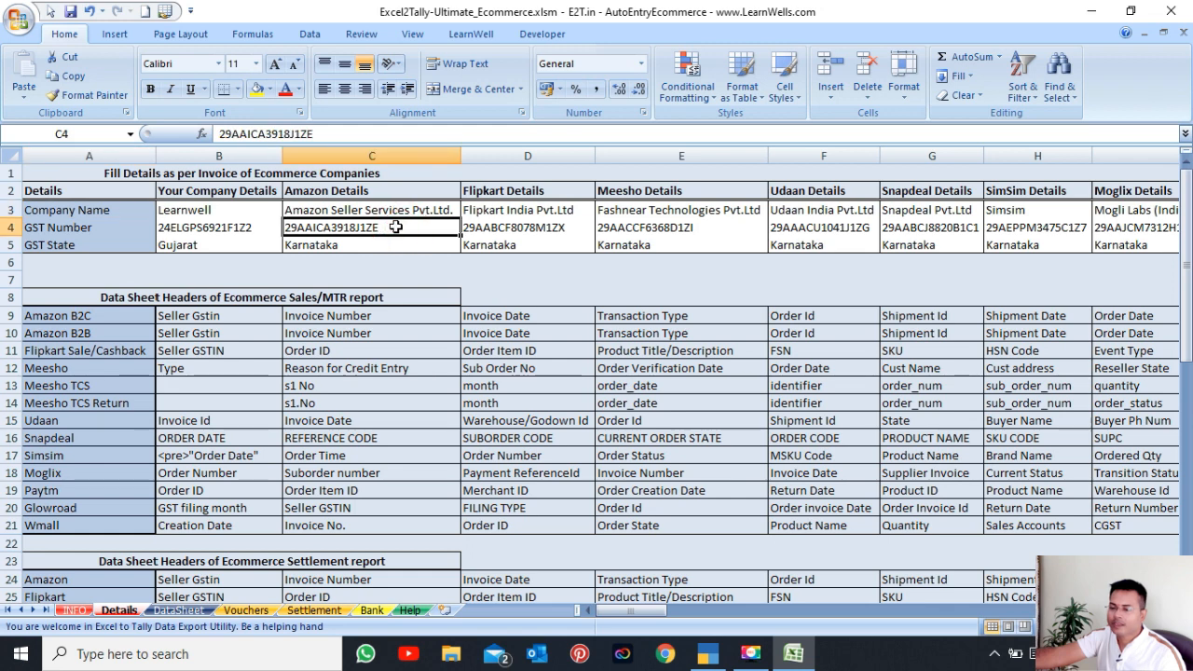
drag(235, 217, 236, 228)
click(236, 228)
click(242, 210)
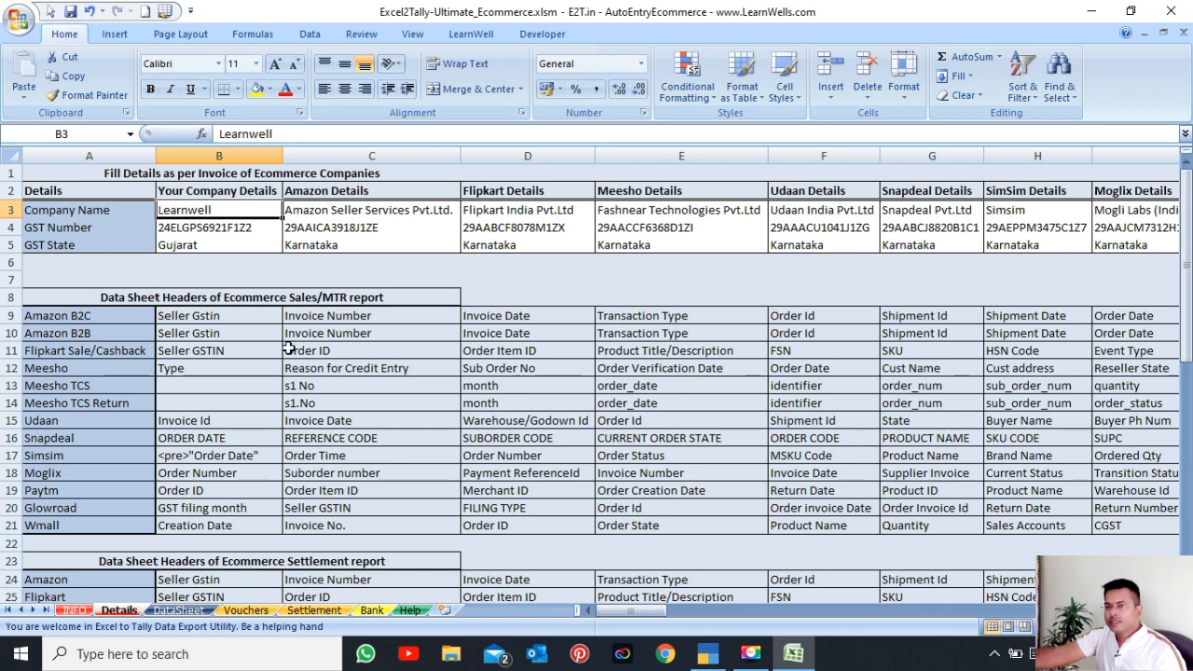
Look over the DataSheet sheet, and check the ODBC host and port on the INFO sheet
click(178, 611)
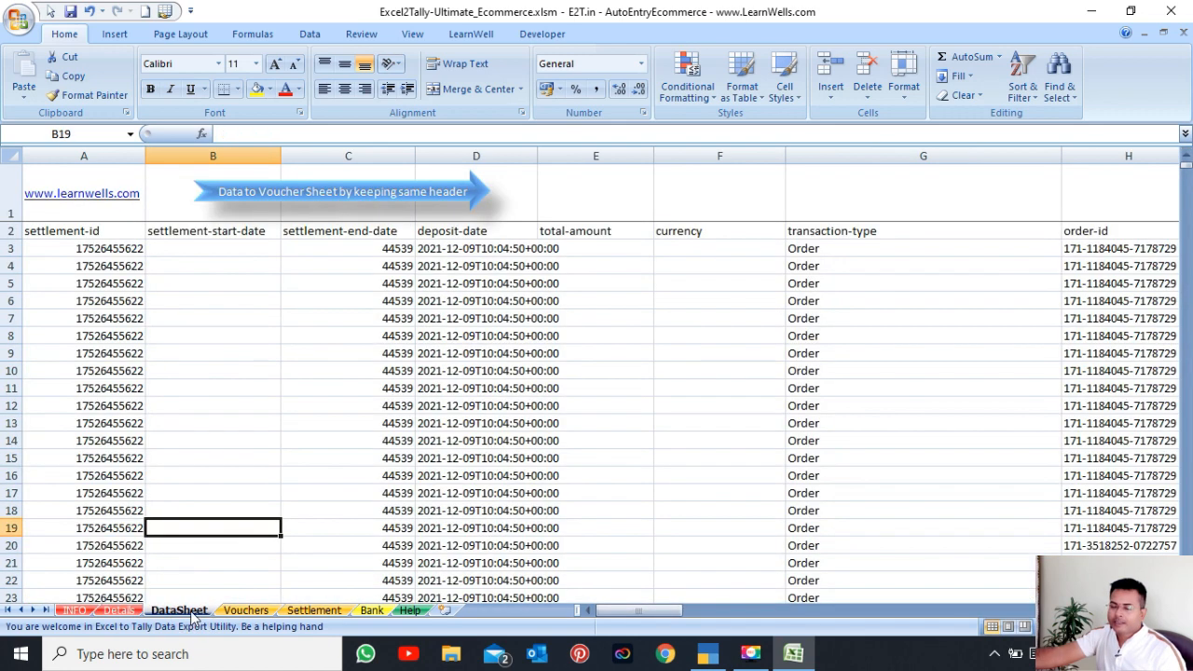
click(309, 357)
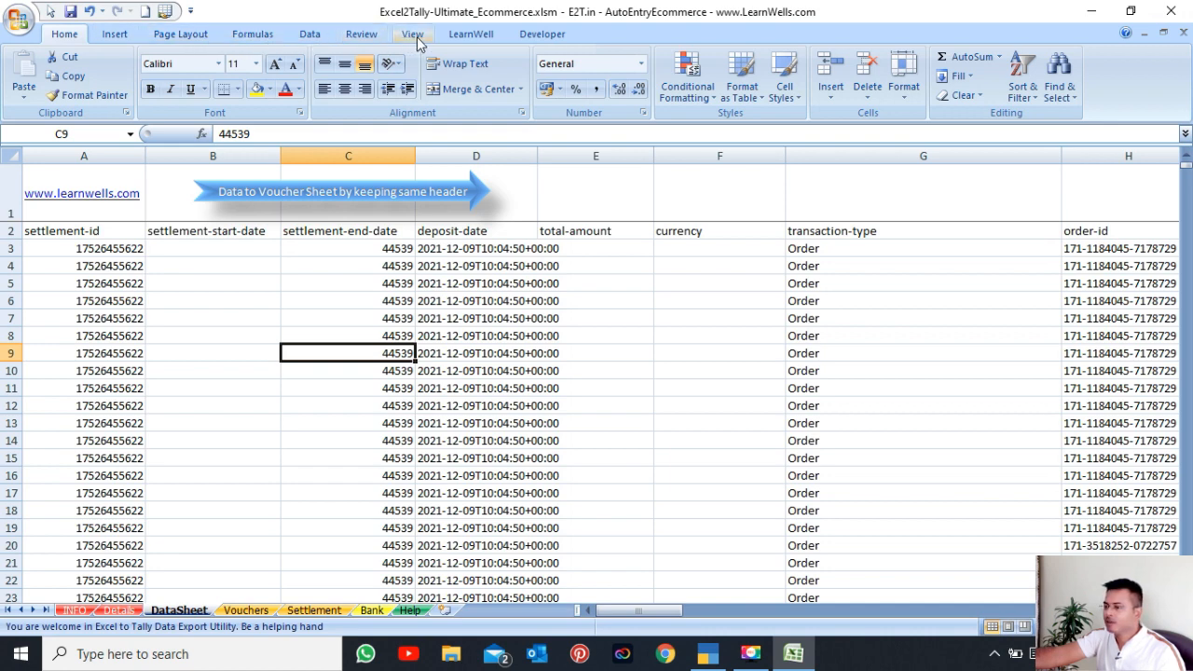
click(471, 36)
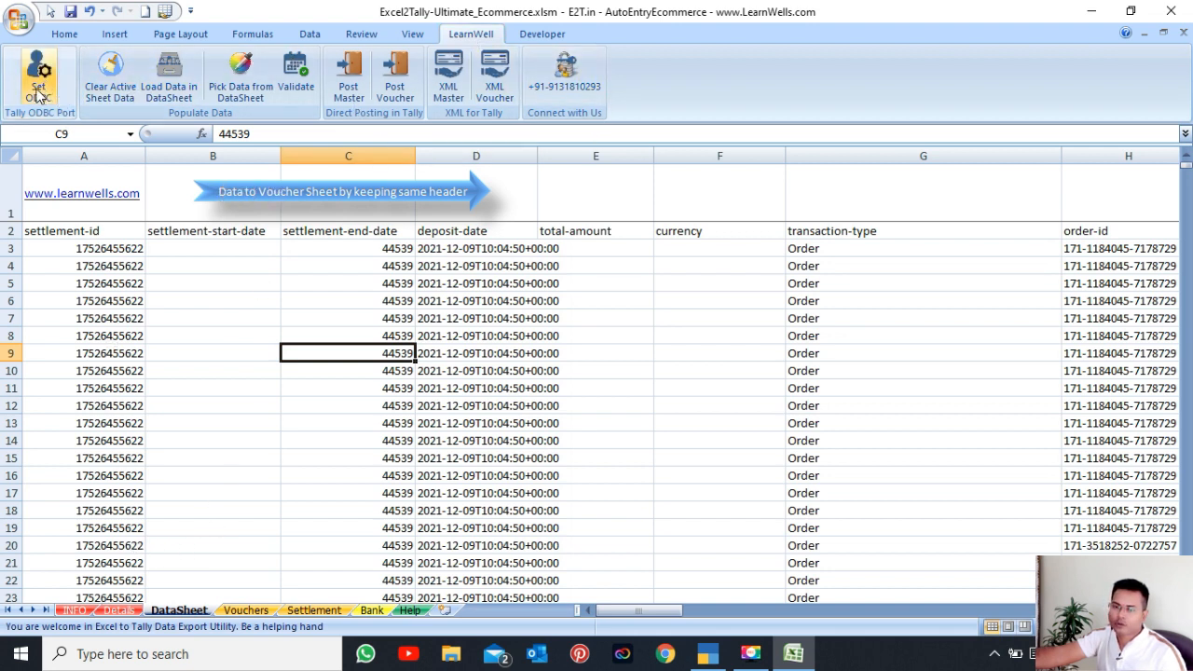
click(74, 610)
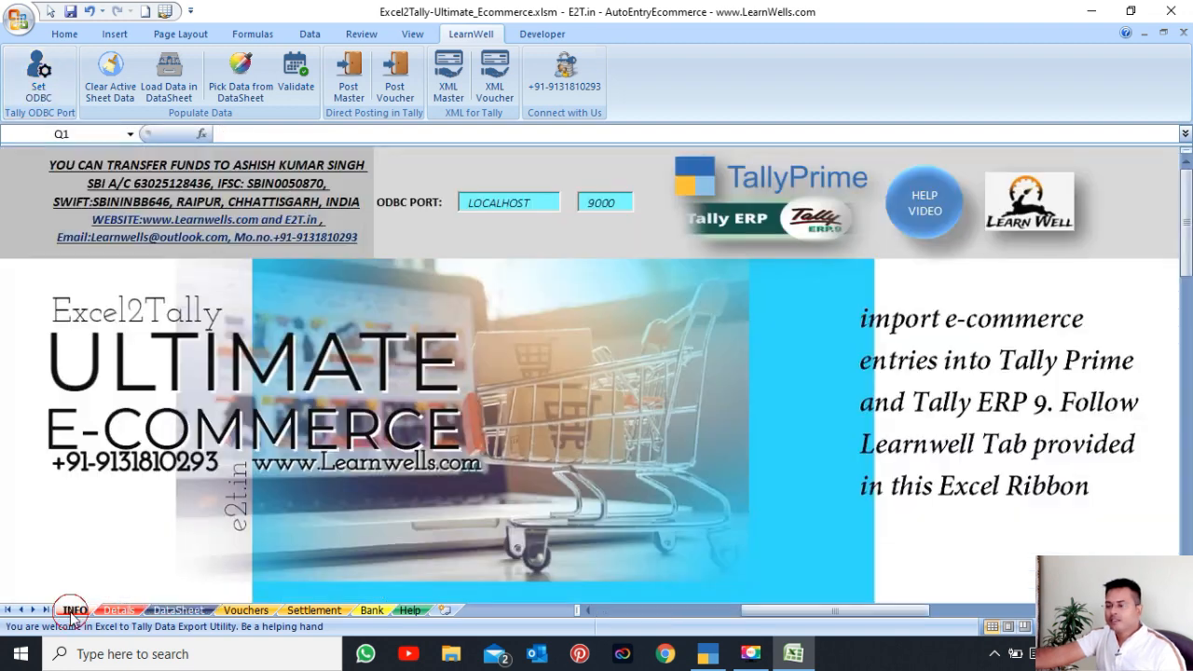
drag(549, 200, 469, 201)
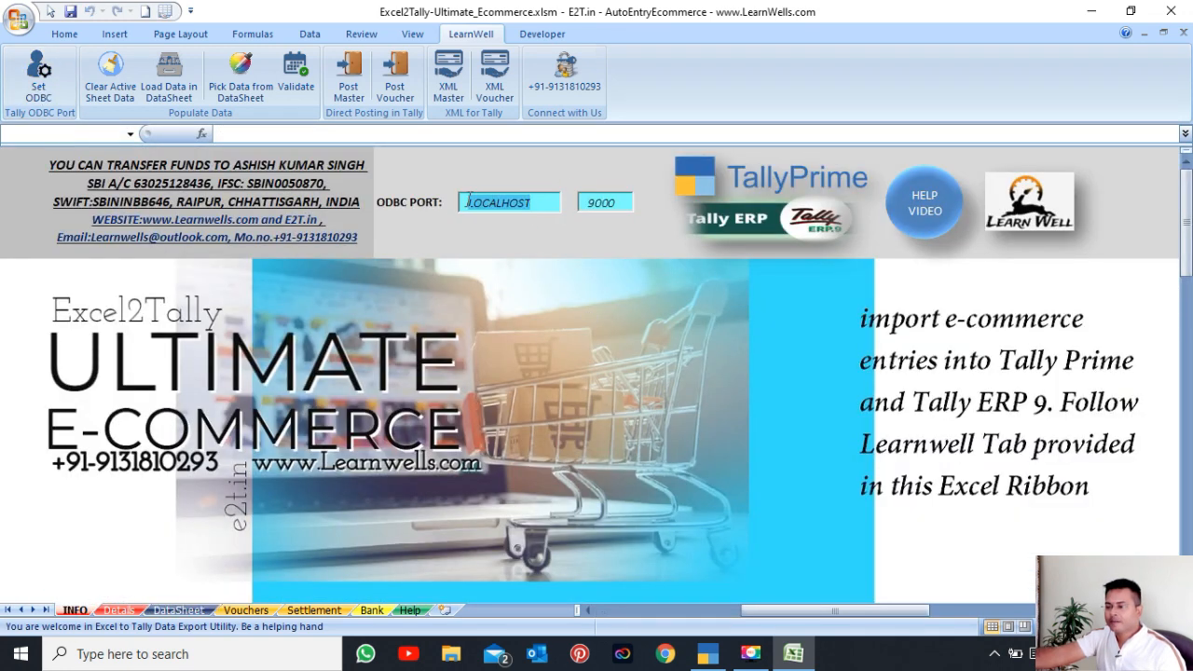
click(558, 309)
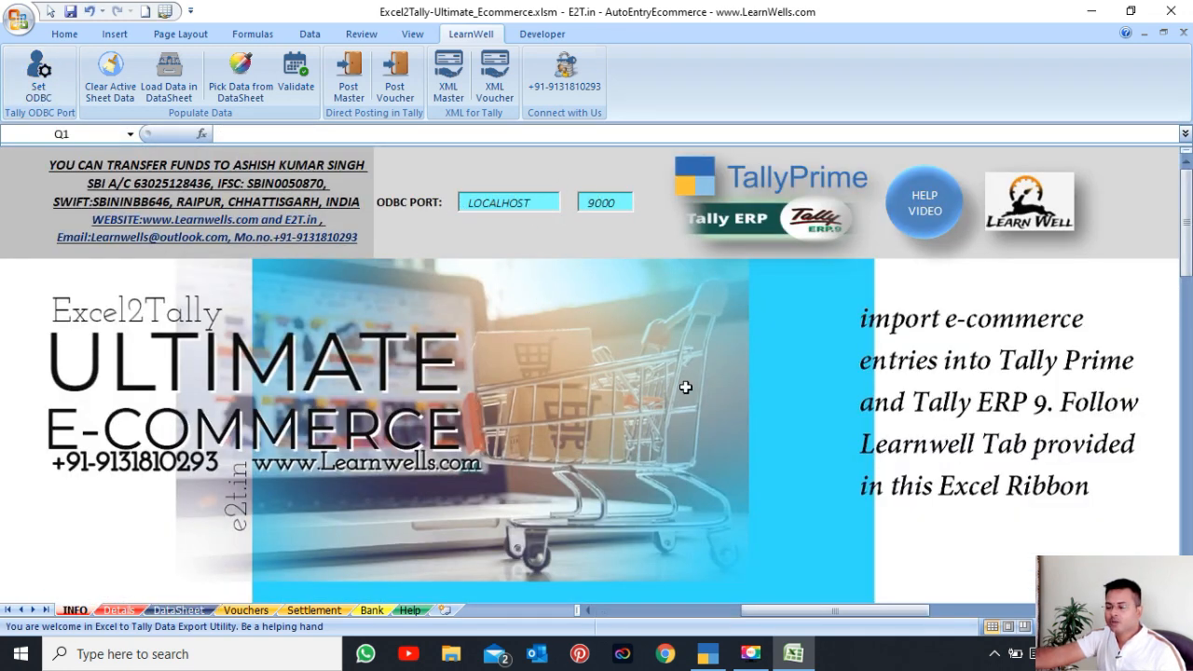
Switch to TallyPrime and check the ODBC port in the Client/Server configuration of the connectivity settings
click(701, 657)
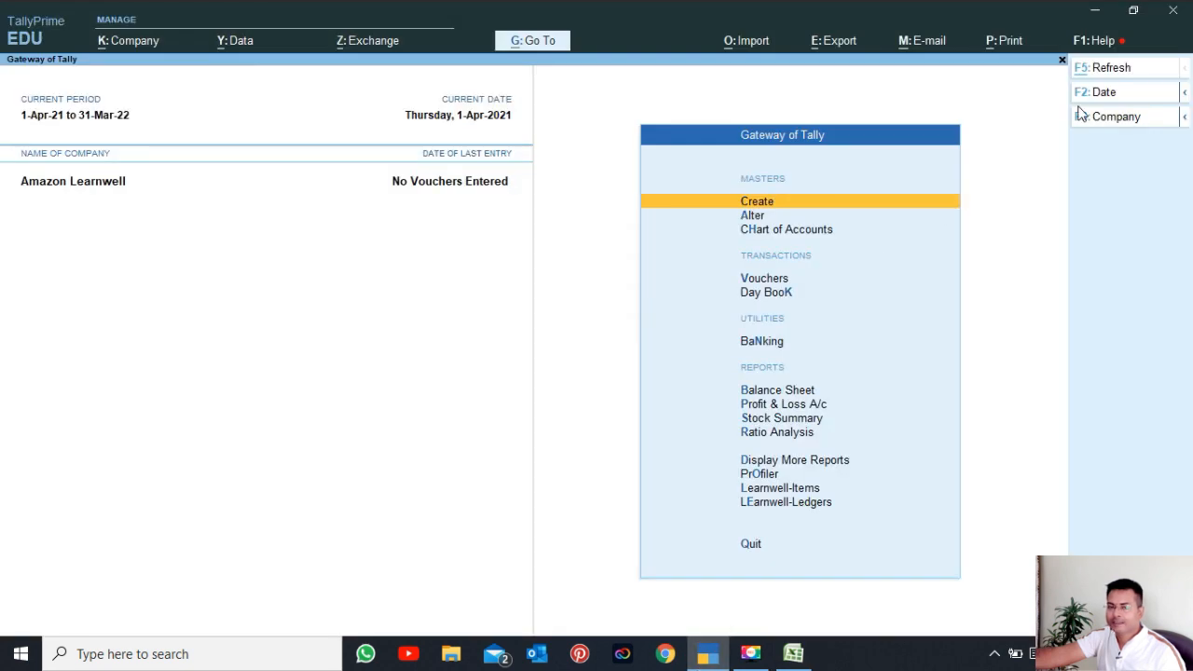
click(1107, 42)
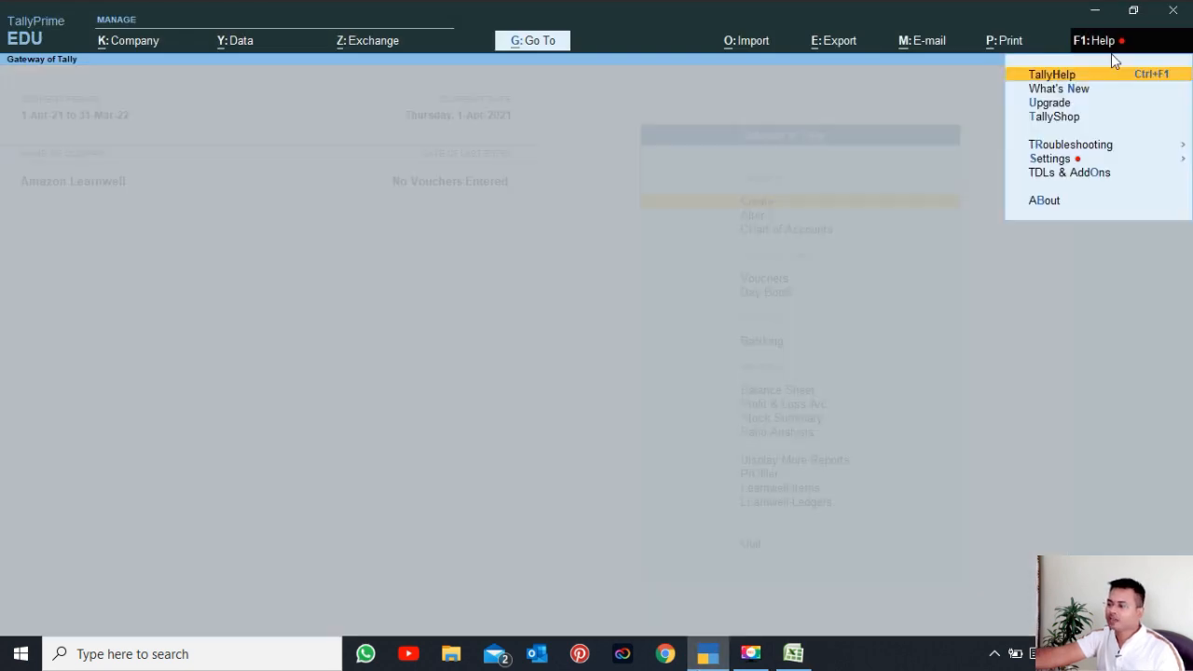
click(1055, 161)
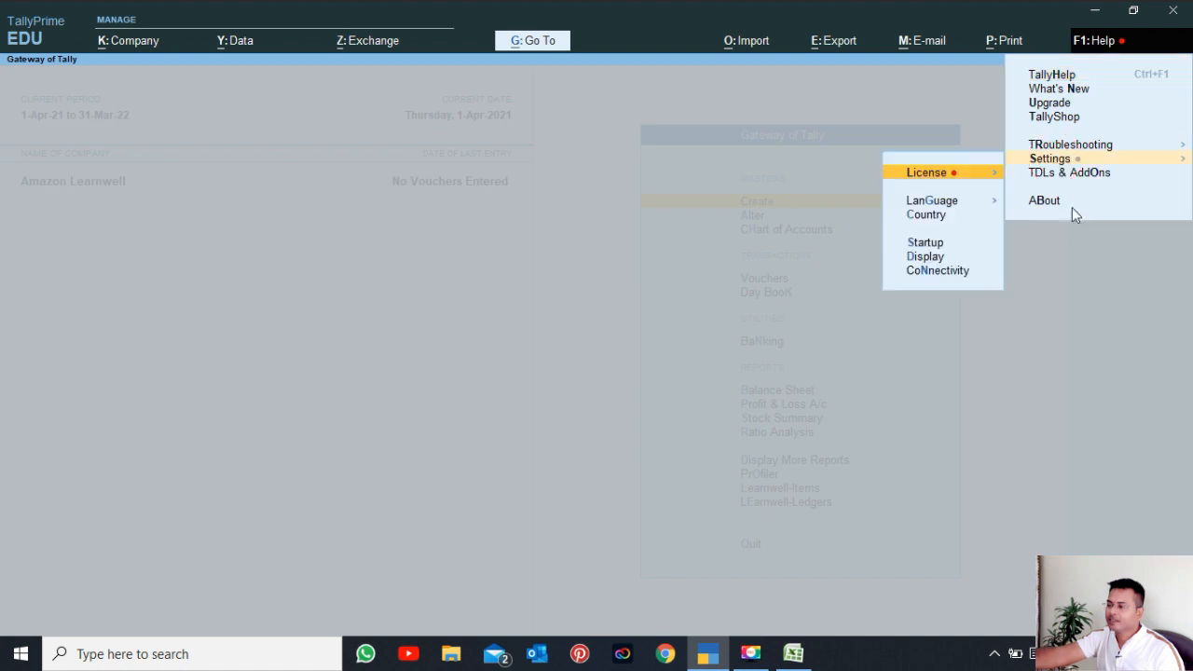
click(955, 272)
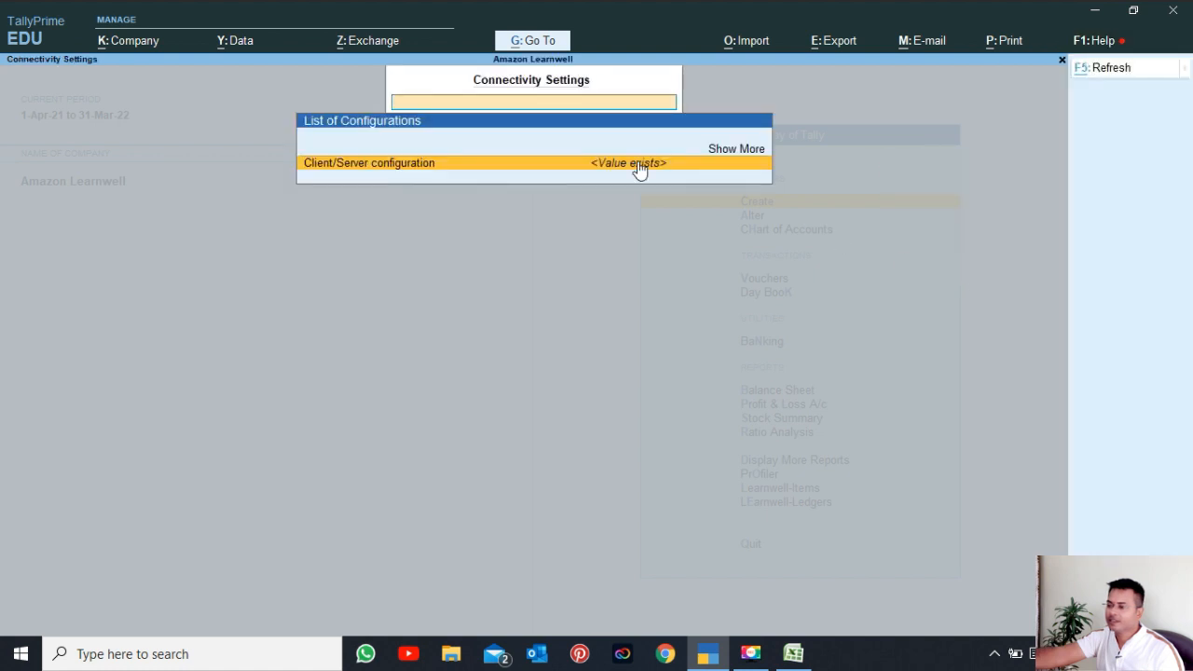
click(496, 165)
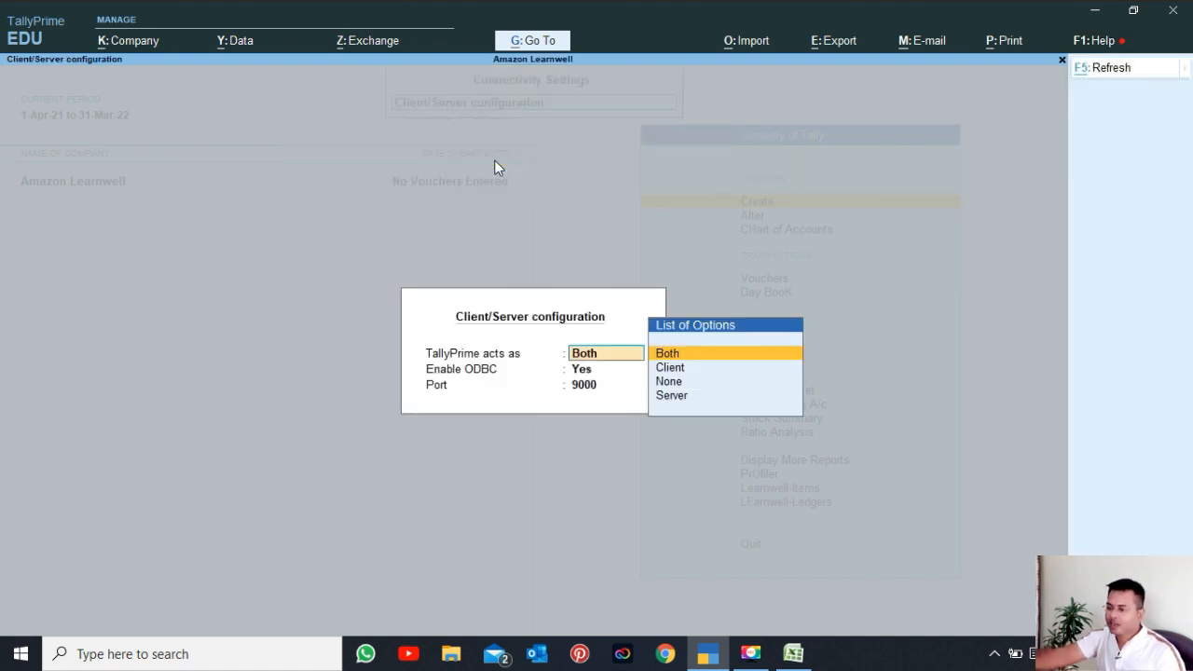
click(596, 390)
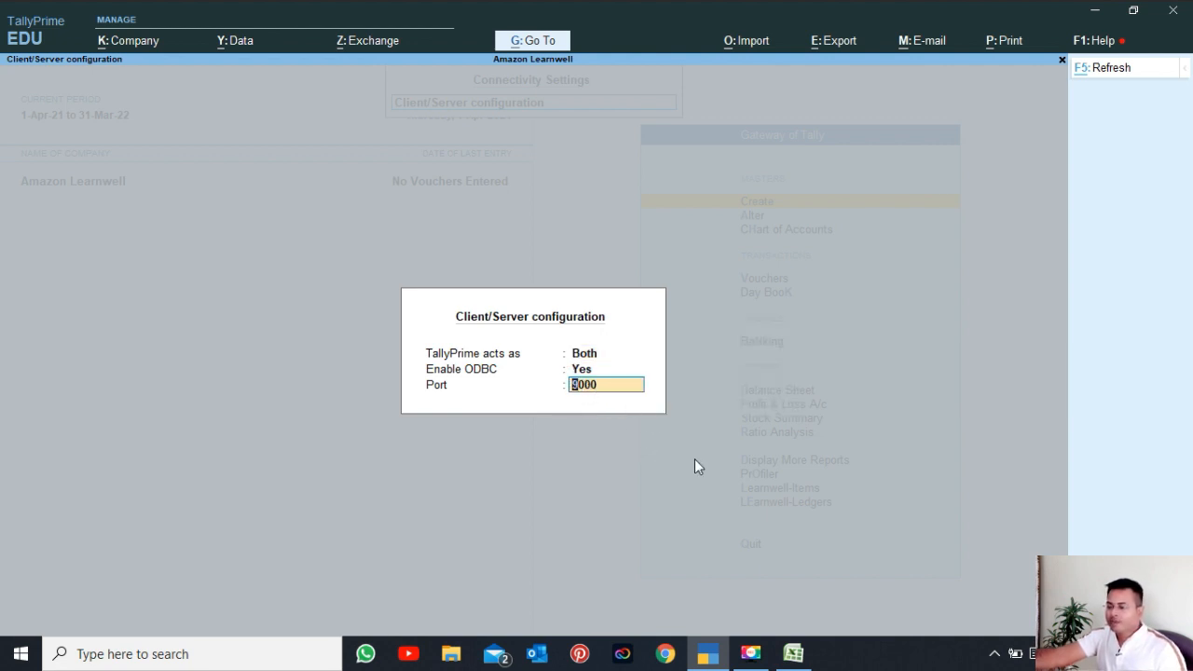
Return to the Excel workbook and confirm the Tally ODBC settings with system address LOCALHOST and port 9000
click(793, 653)
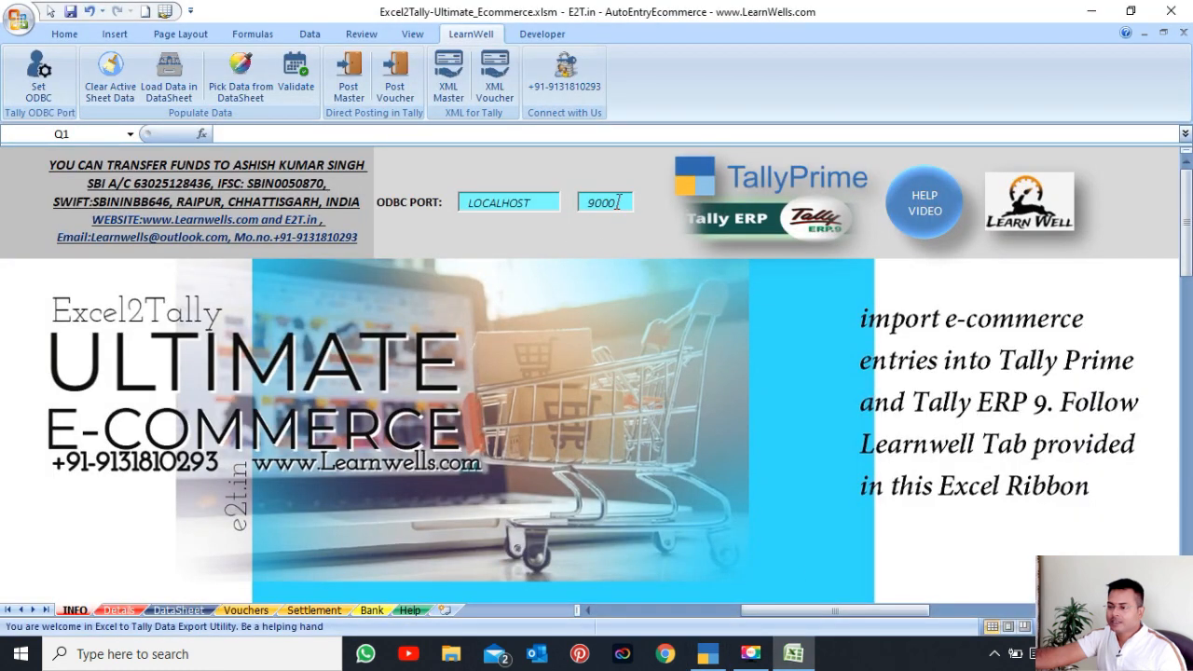
drag(617, 202, 578, 207)
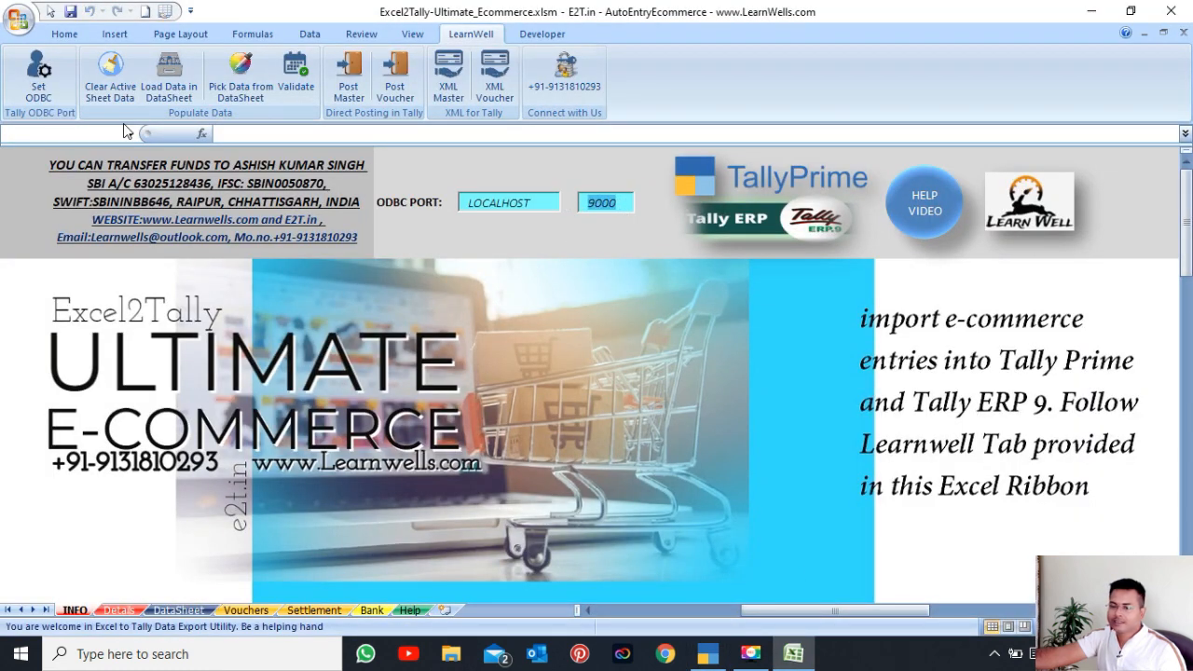
click(38, 73)
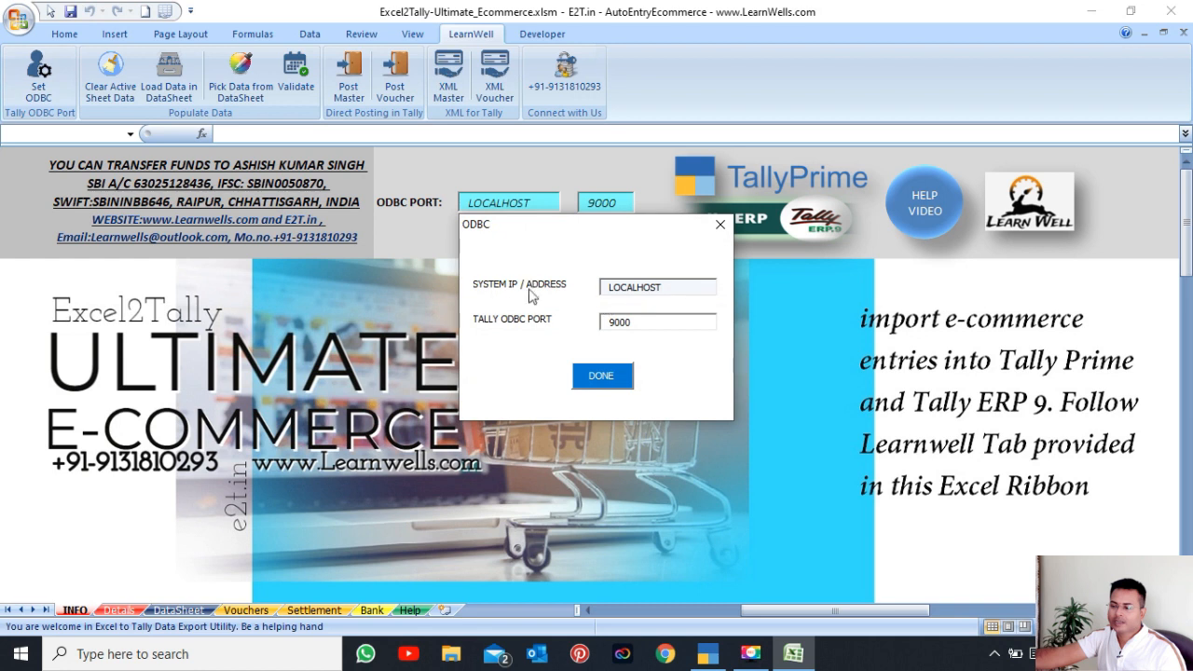
drag(650, 320, 590, 332)
click(613, 379)
click(610, 376)
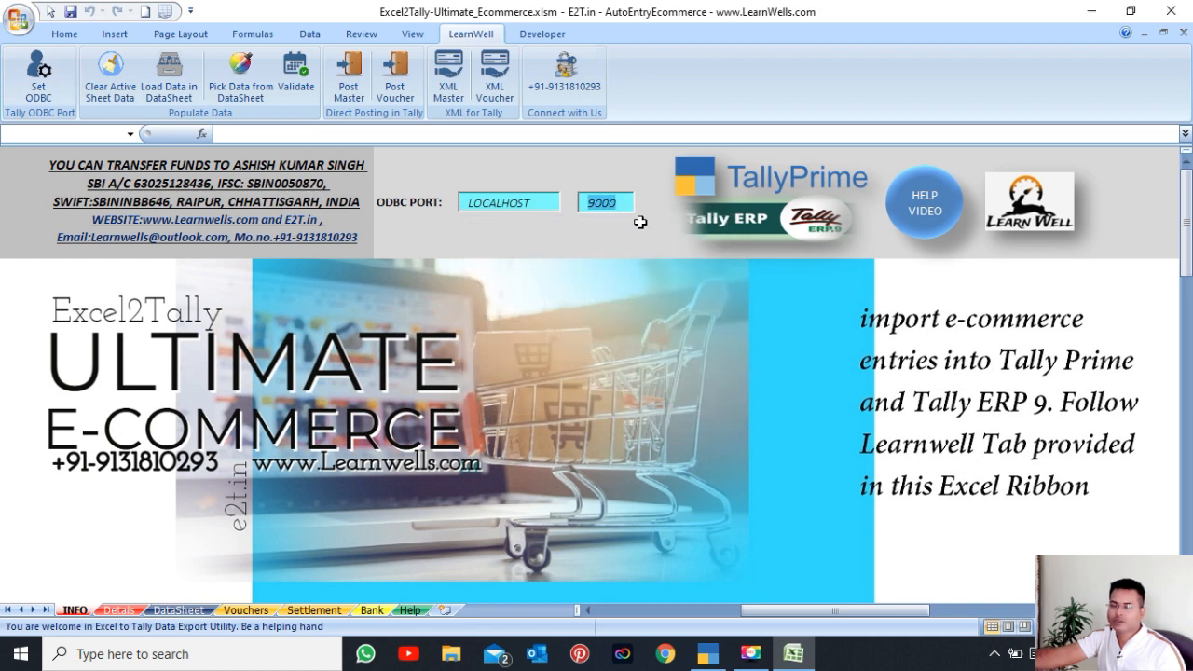
Recheck the system address in the Tally ODBC settings and accept LOCALHOST with port 9000 again
drag(536, 201, 466, 202)
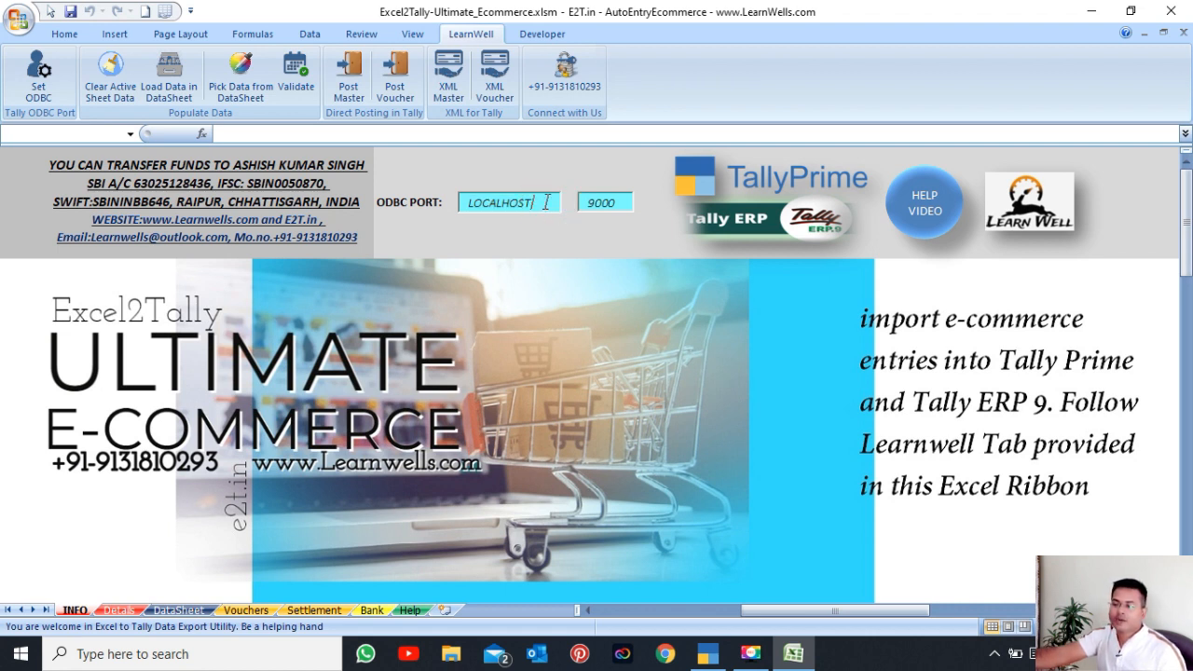
drag(548, 202, 461, 202)
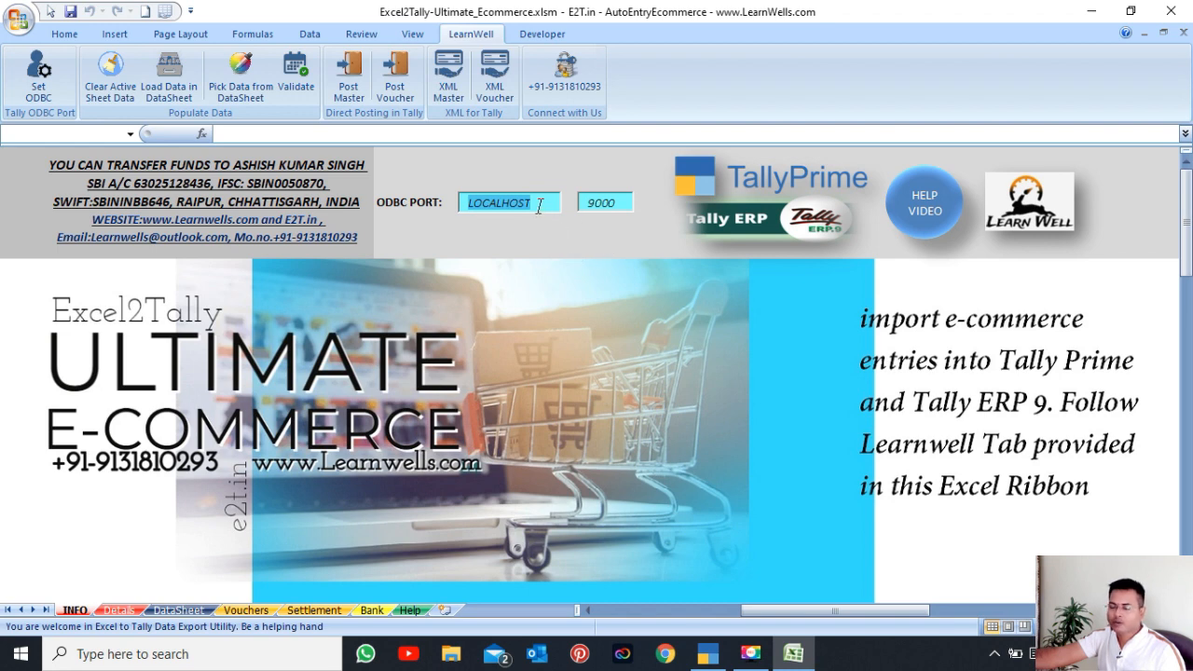
click(39, 72)
double_click(685, 285)
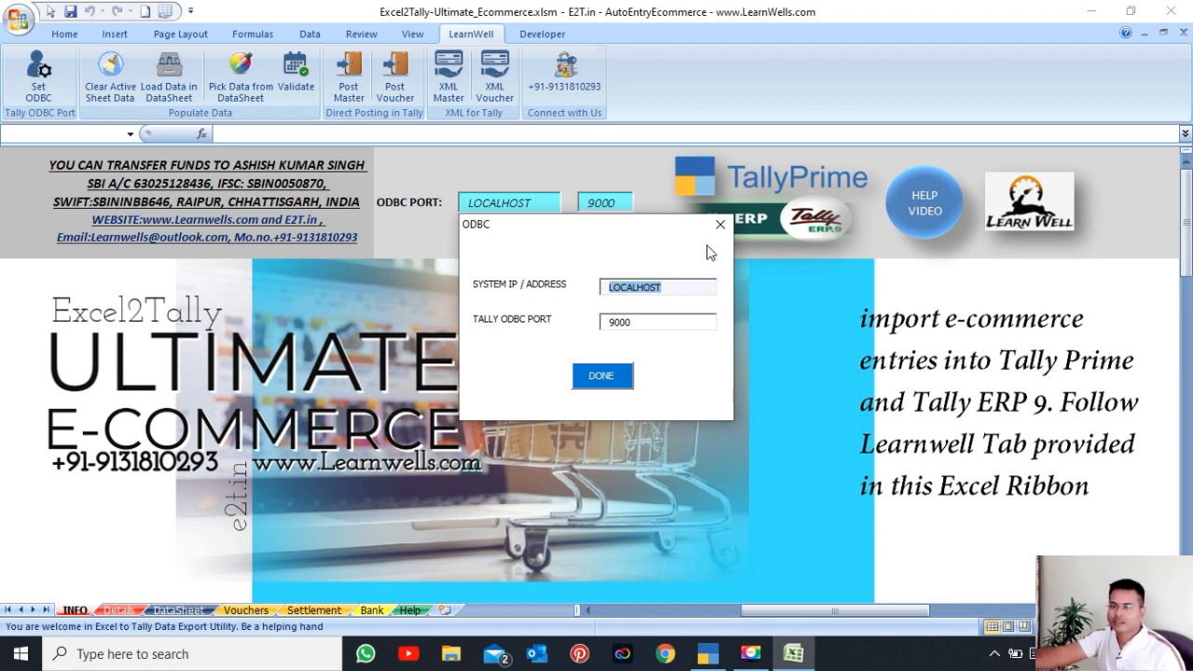
click(601, 376)
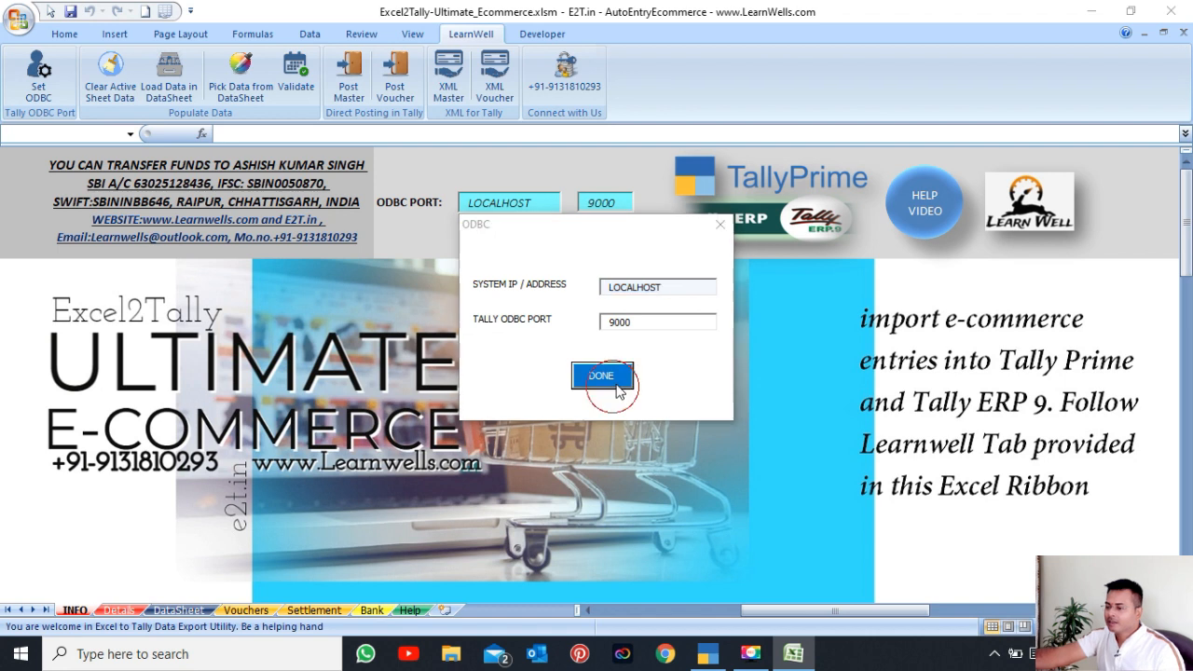
click(684, 375)
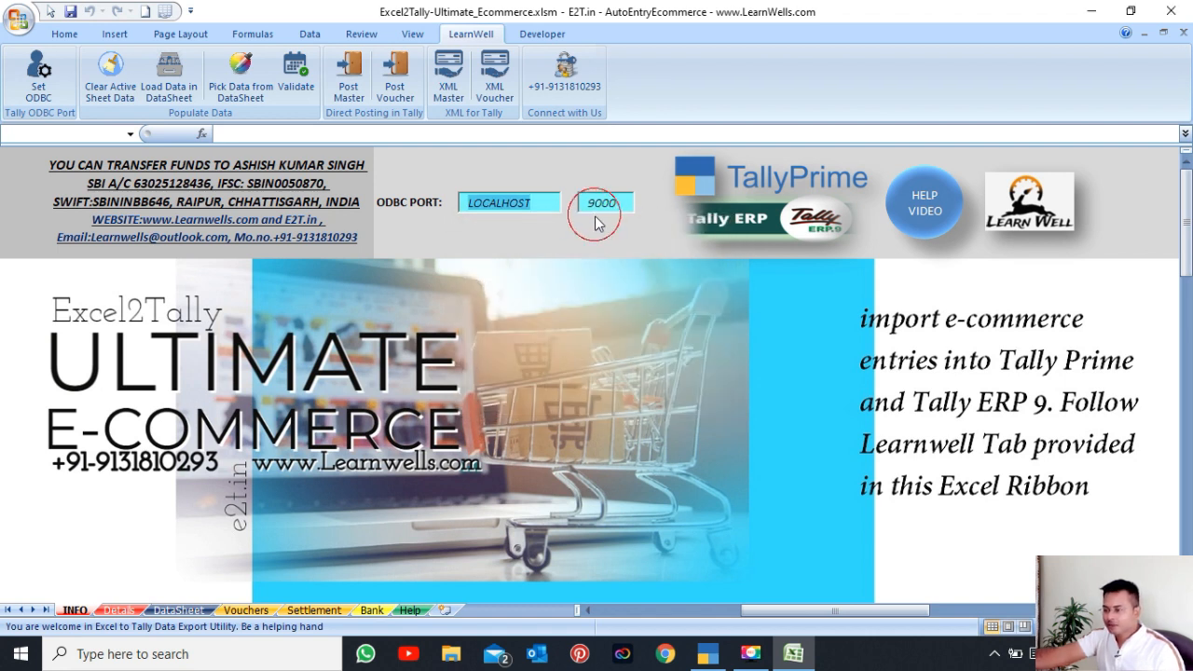
click(592, 224)
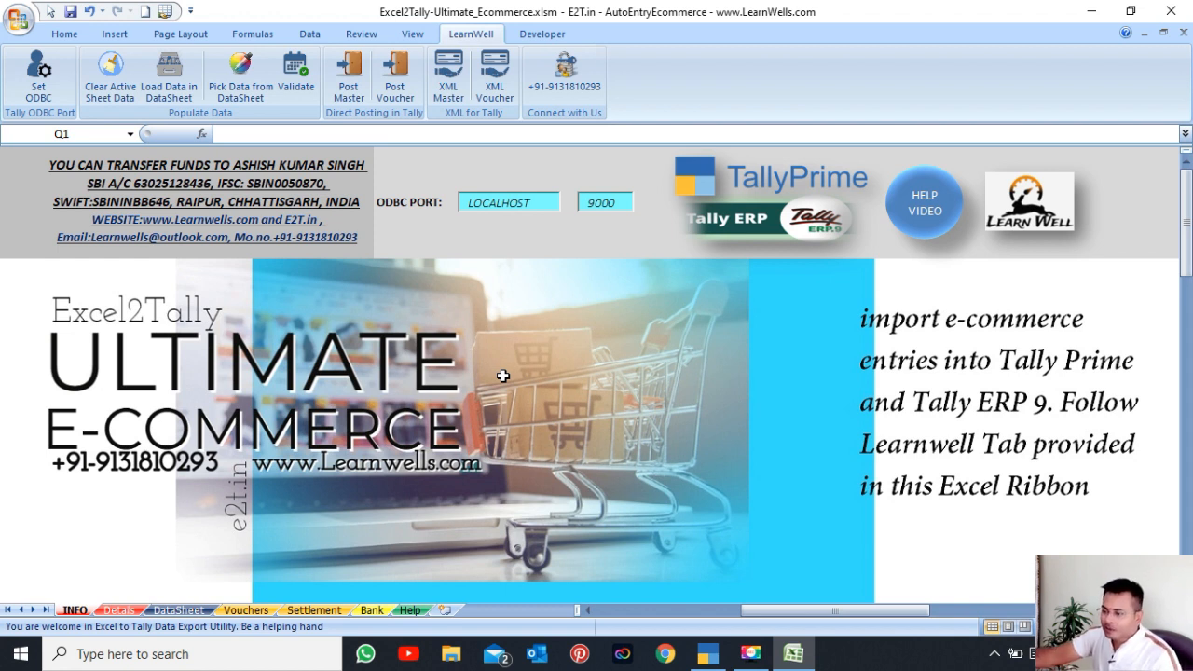
Look over the ODBC host on the INFO sheet and the existing data on the DataSheet, Vouchers and Settlement sheets
double_click(550, 203)
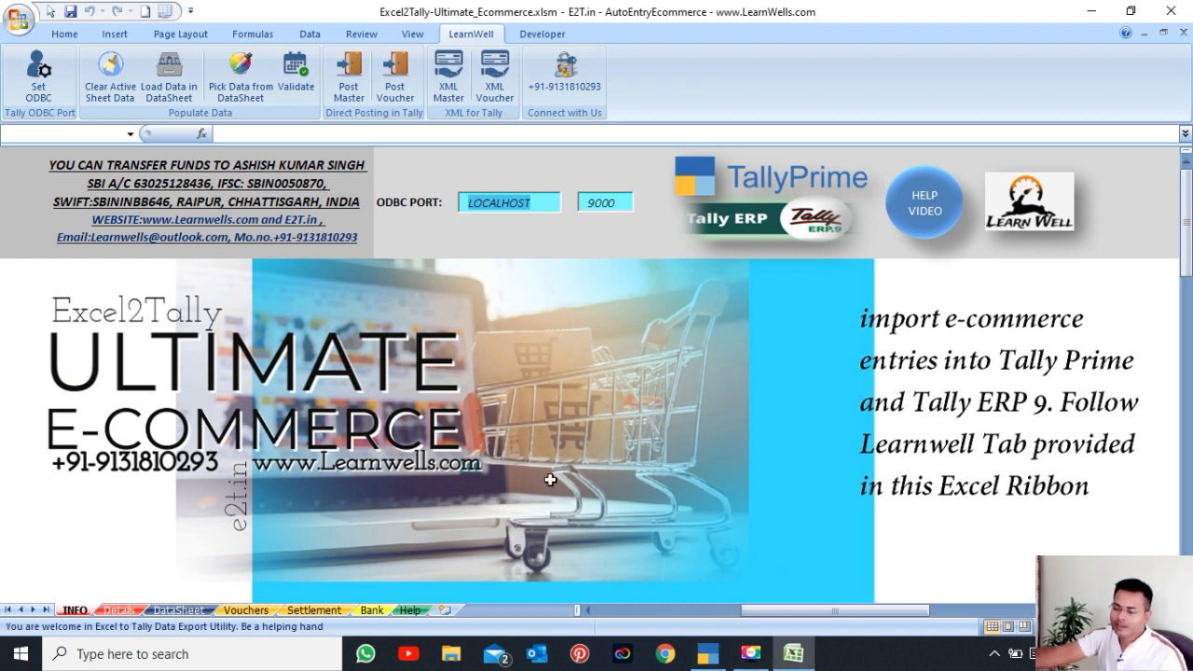
click(191, 607)
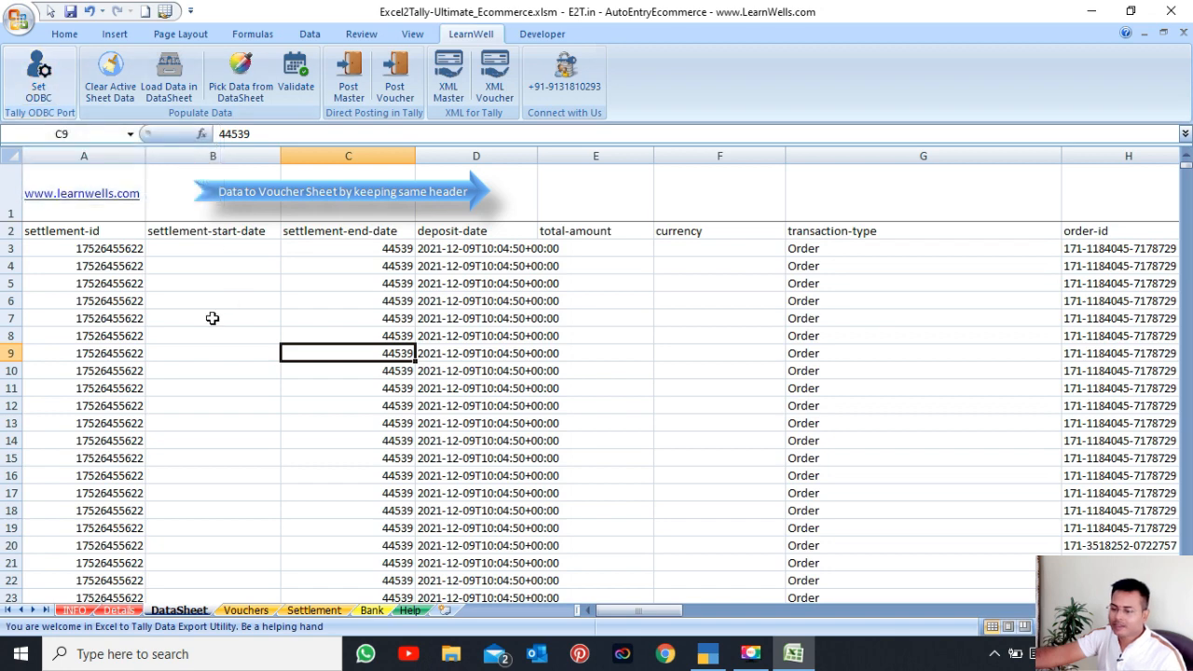
click(177, 334)
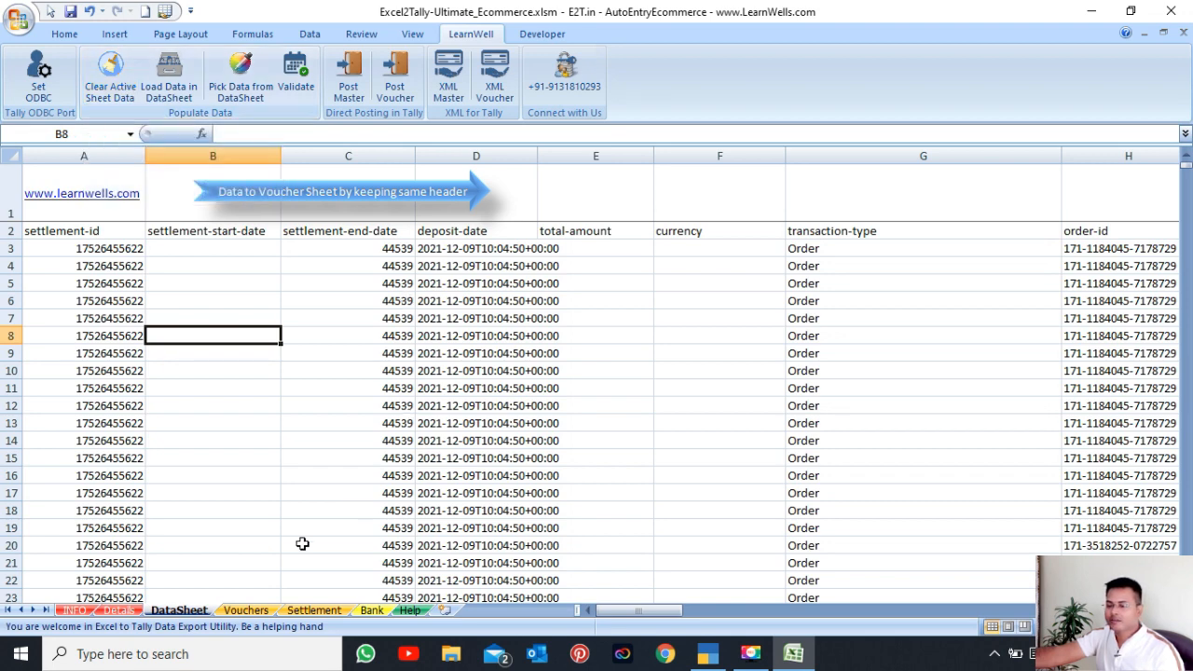
click(254, 611)
click(294, 612)
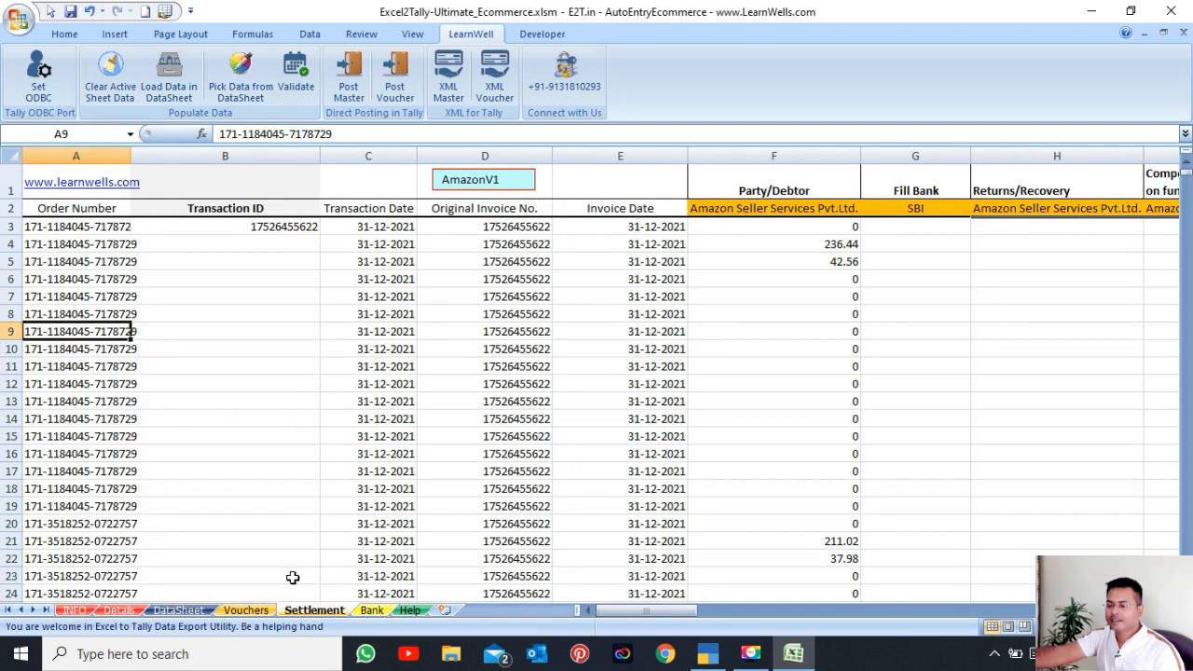
click(179, 611)
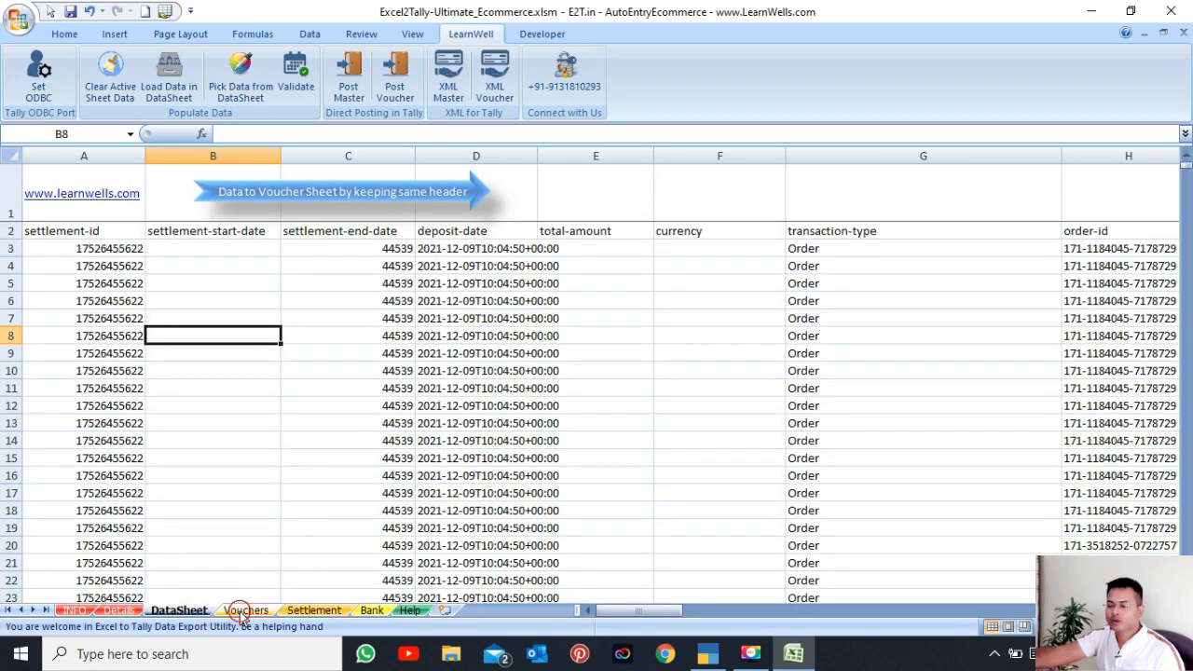
click(244, 611)
click(314, 611)
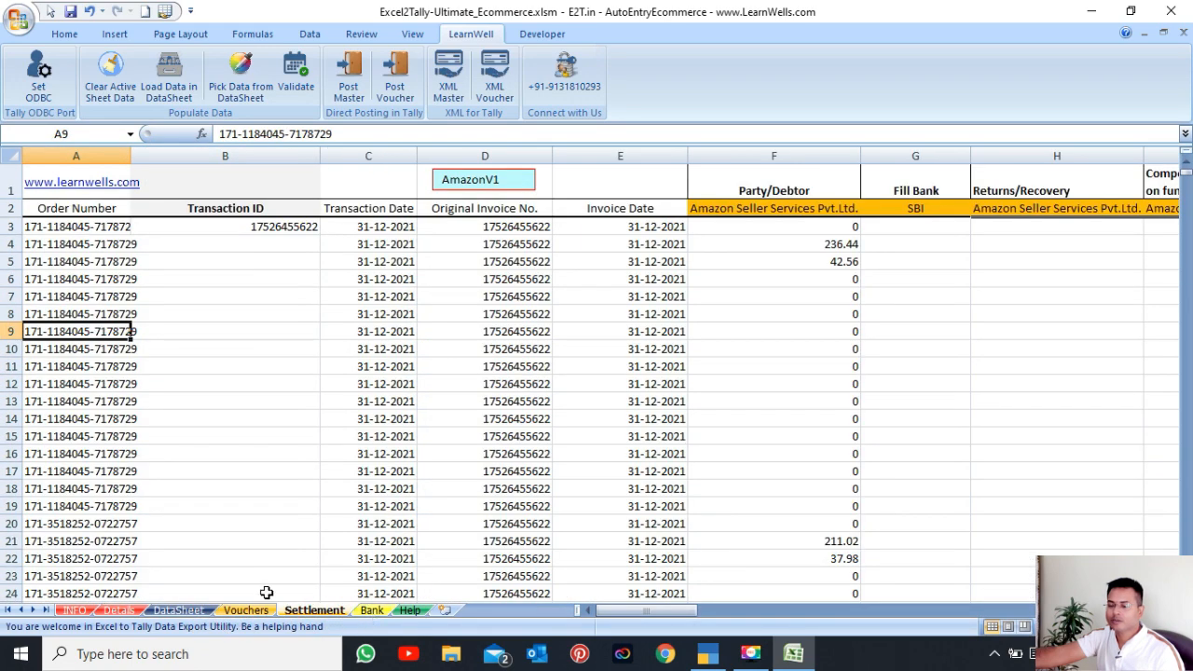
click(179, 611)
Clear the existing settlement data from the DataSheet sheet
click(298, 408)
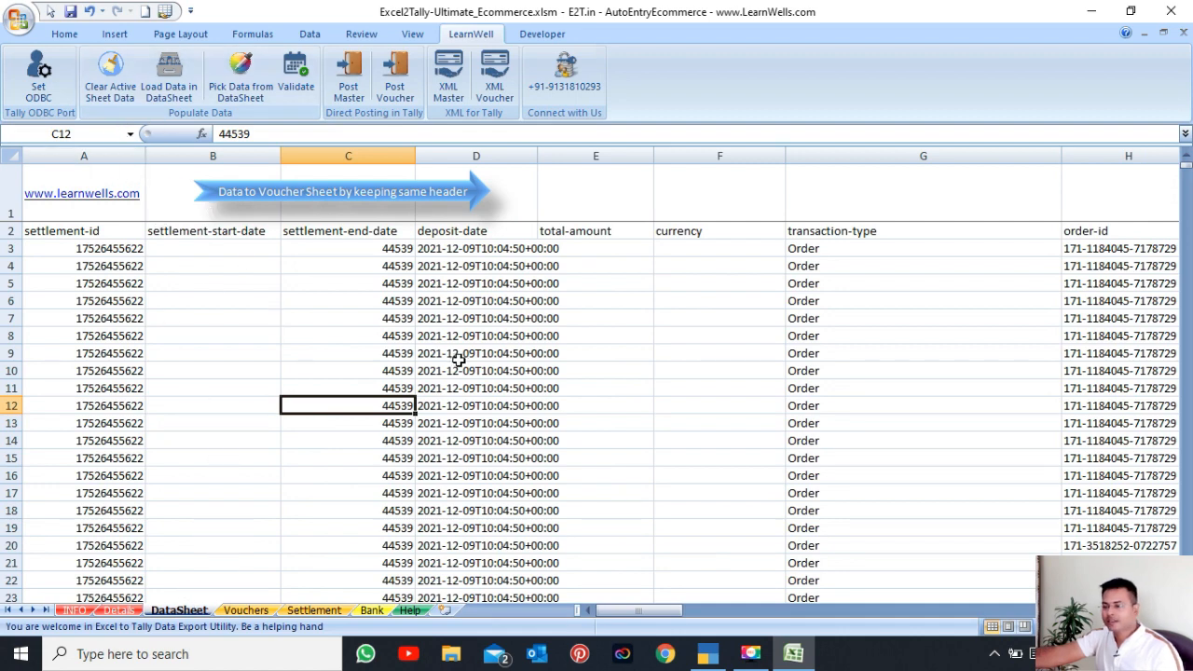
click(459, 322)
click(110, 75)
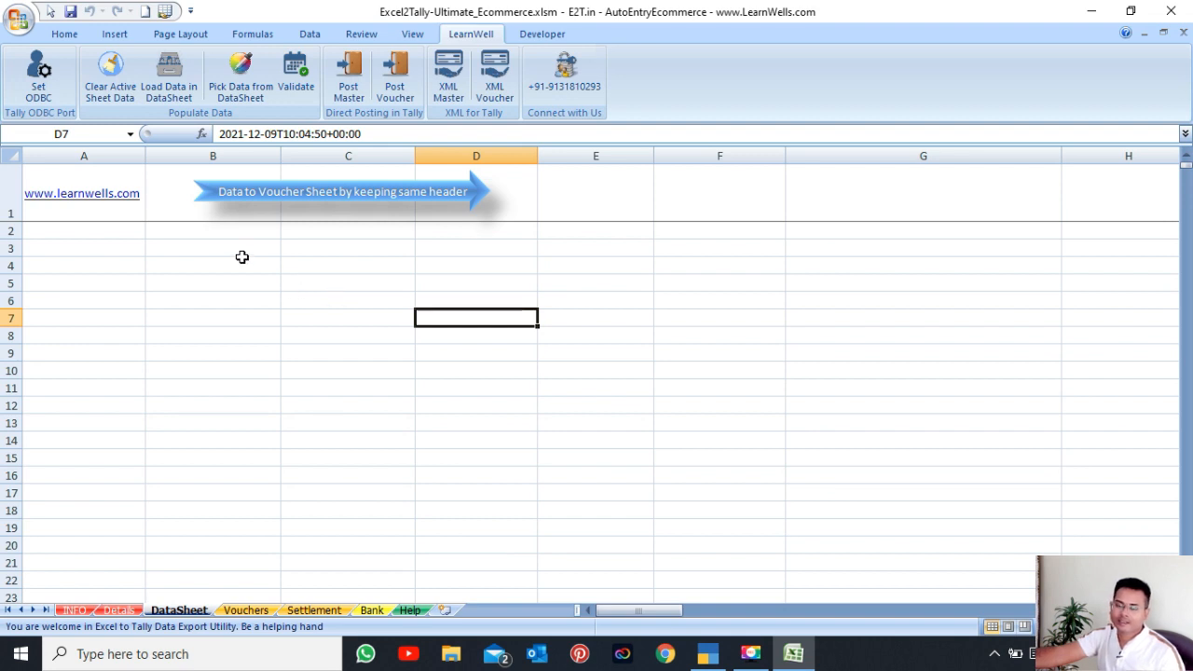
Load MTR_B2C-DECEMBER-2021.csv from the amazon Dec21 folder into the DataSheet sheet, without keeping the clipboard contents
click(183, 96)
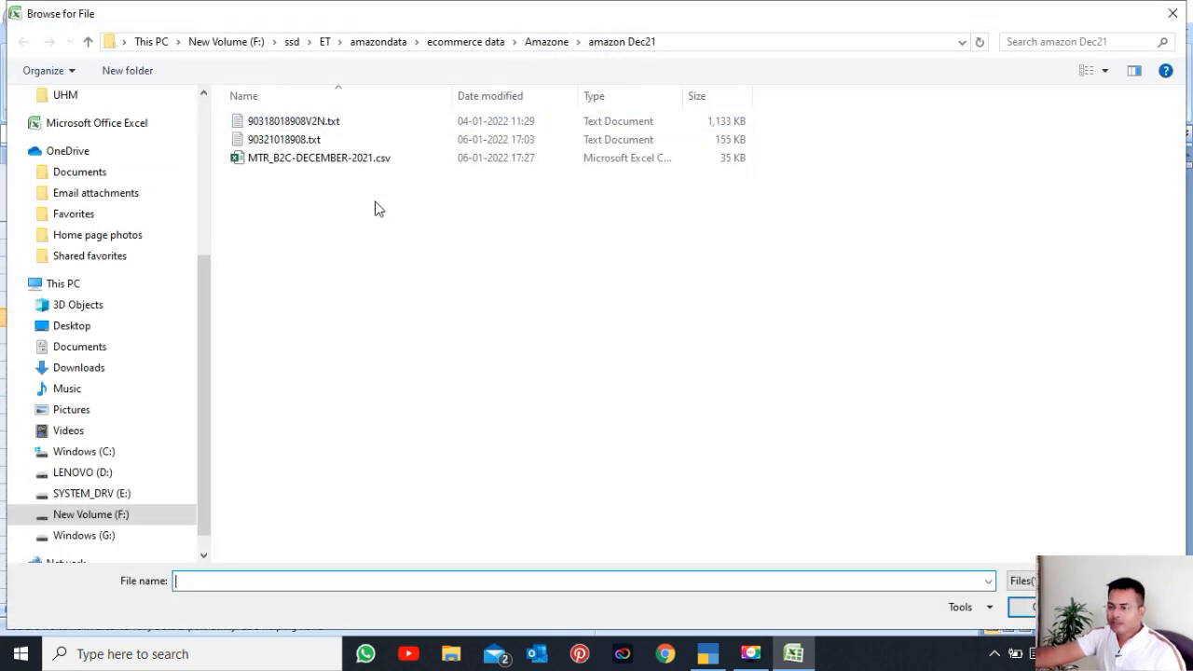
click(351, 163)
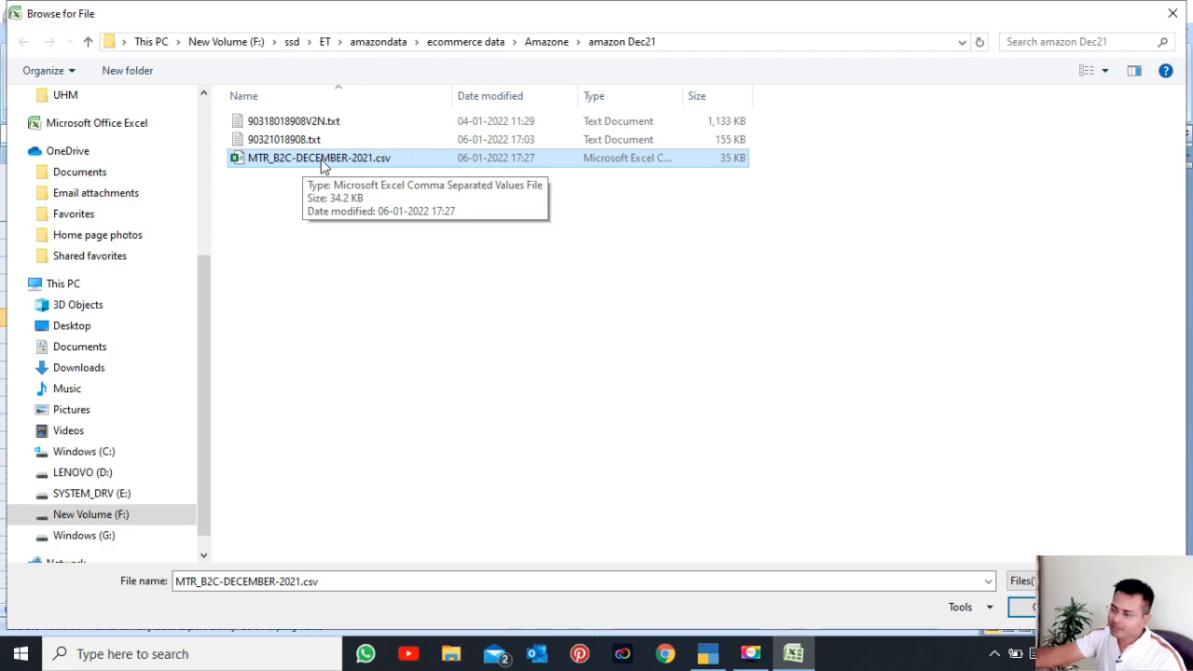
click(1023, 608)
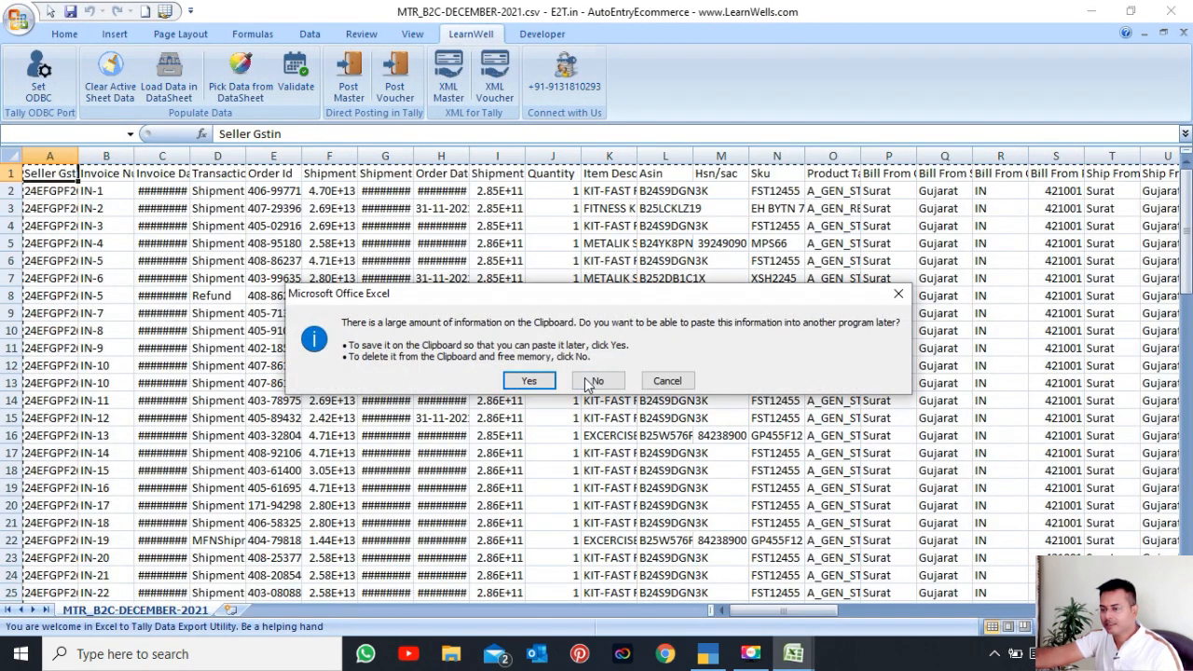
click(592, 378)
click(622, 376)
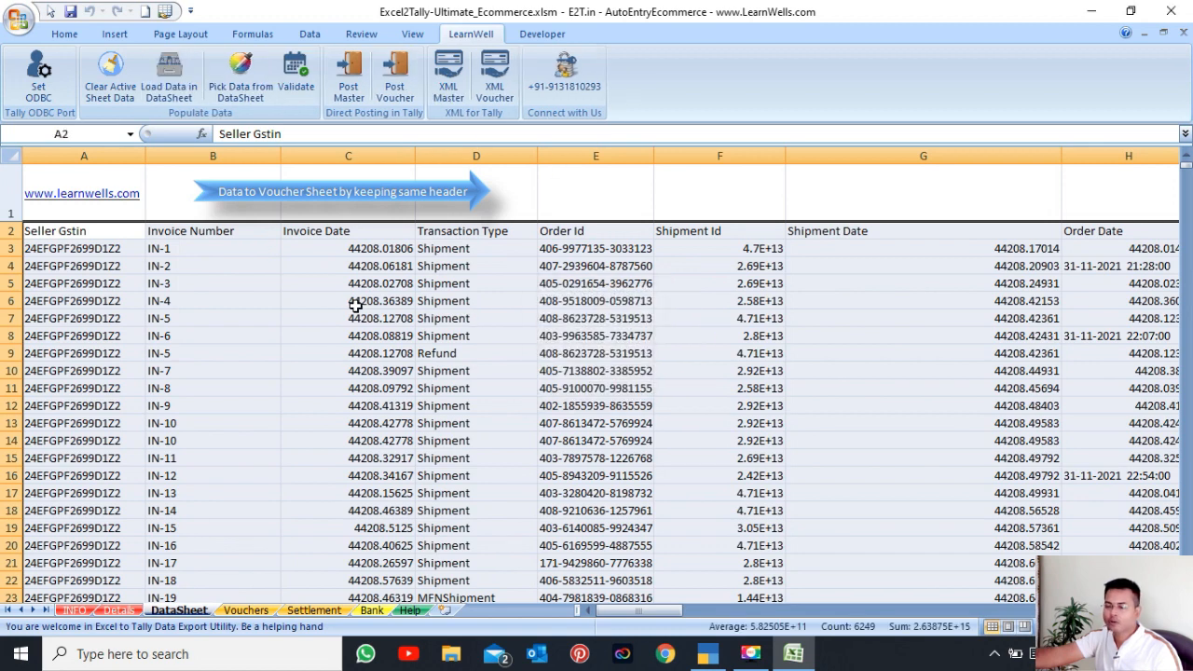
Review the loaded B2C records on the DataSheet across all columns through Credit Note Date, and return to the Seller Gstin column
click(354, 308)
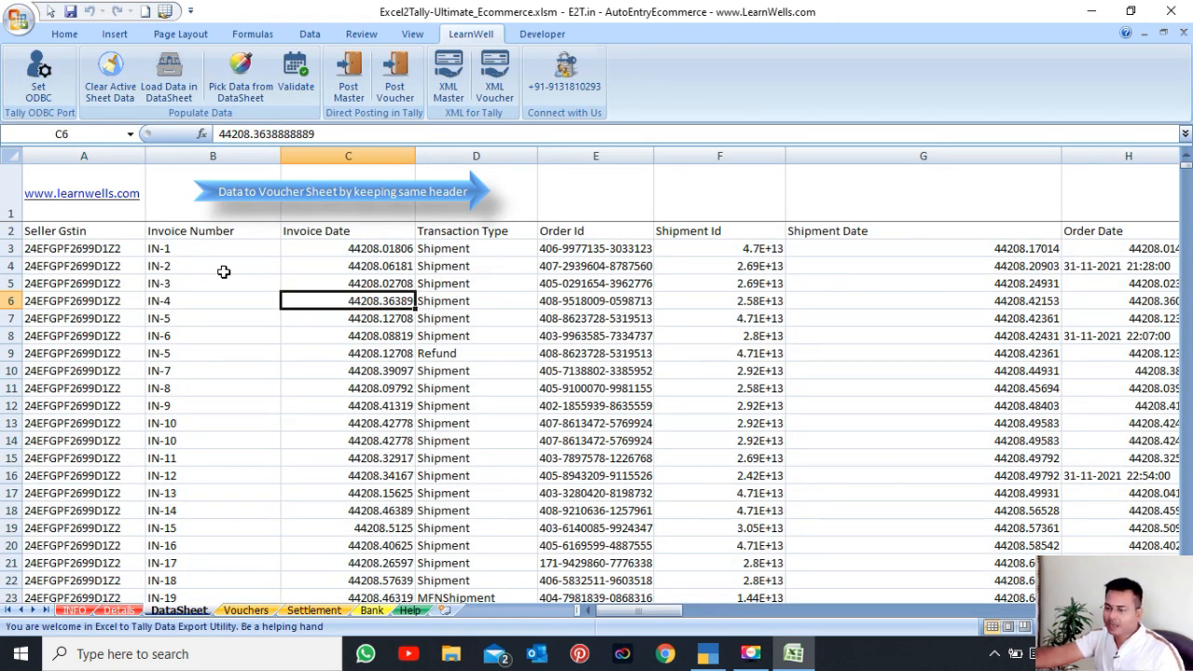
drag(218, 269, 283, 340)
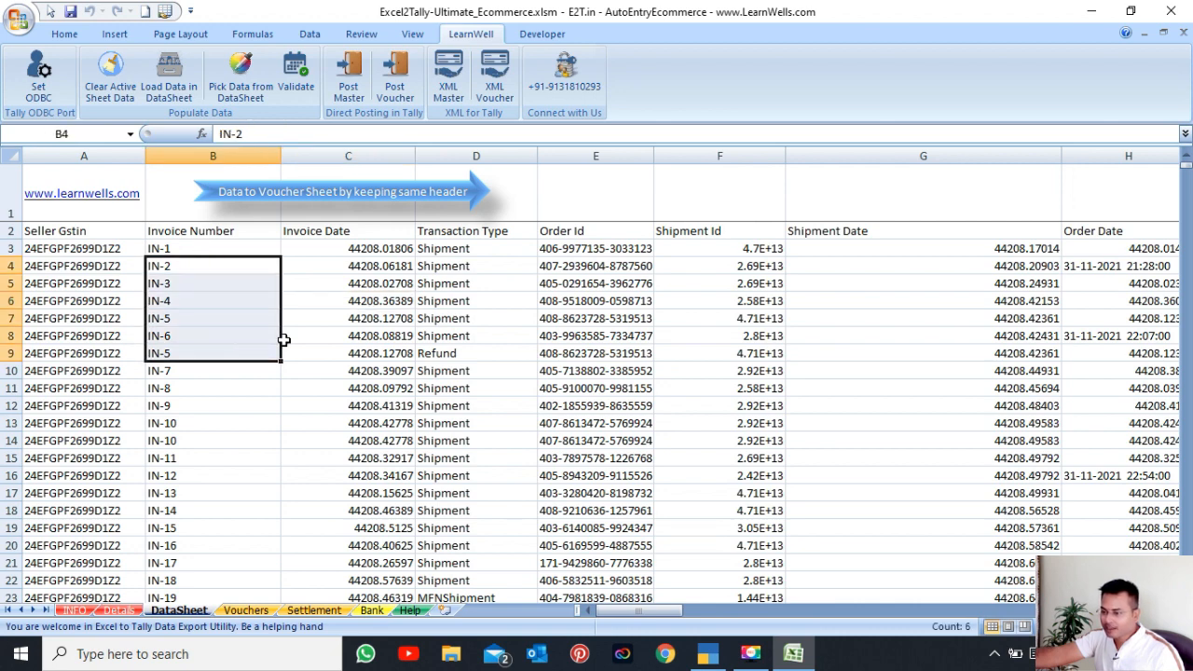
click(396, 265)
click(580, 283)
click(401, 252)
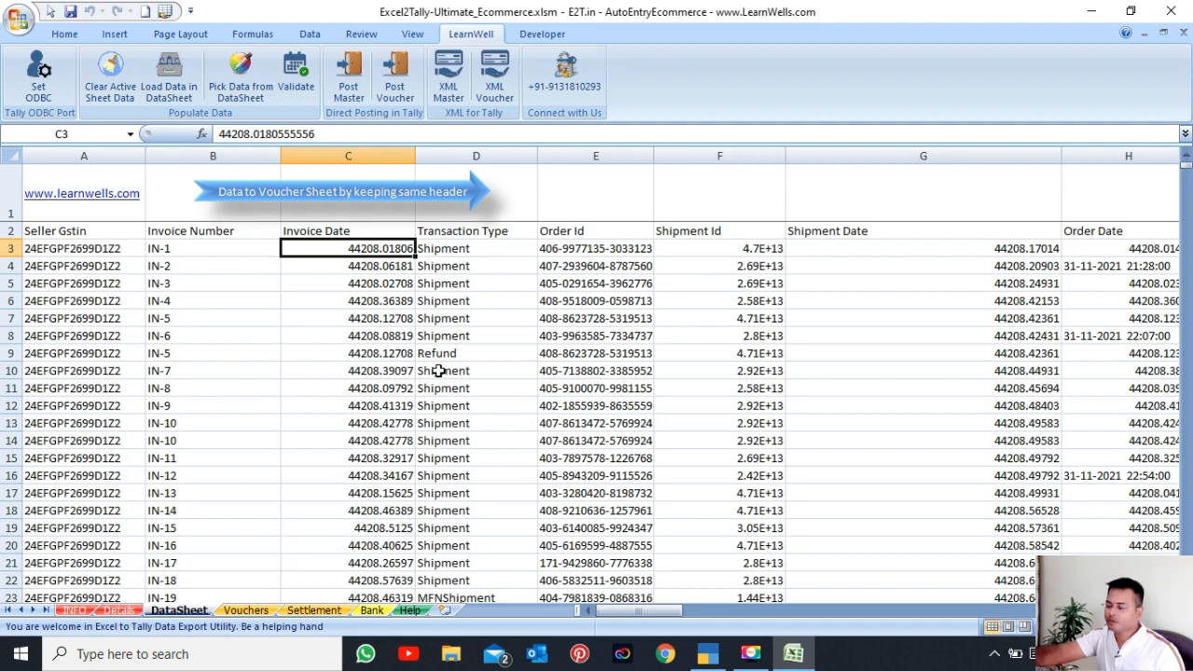
key(Right)
key(Right)
key(Right)
key(Right)
key(Right)
key(Right)
key(Right)
key(Right)
key(Right)
key(Right)
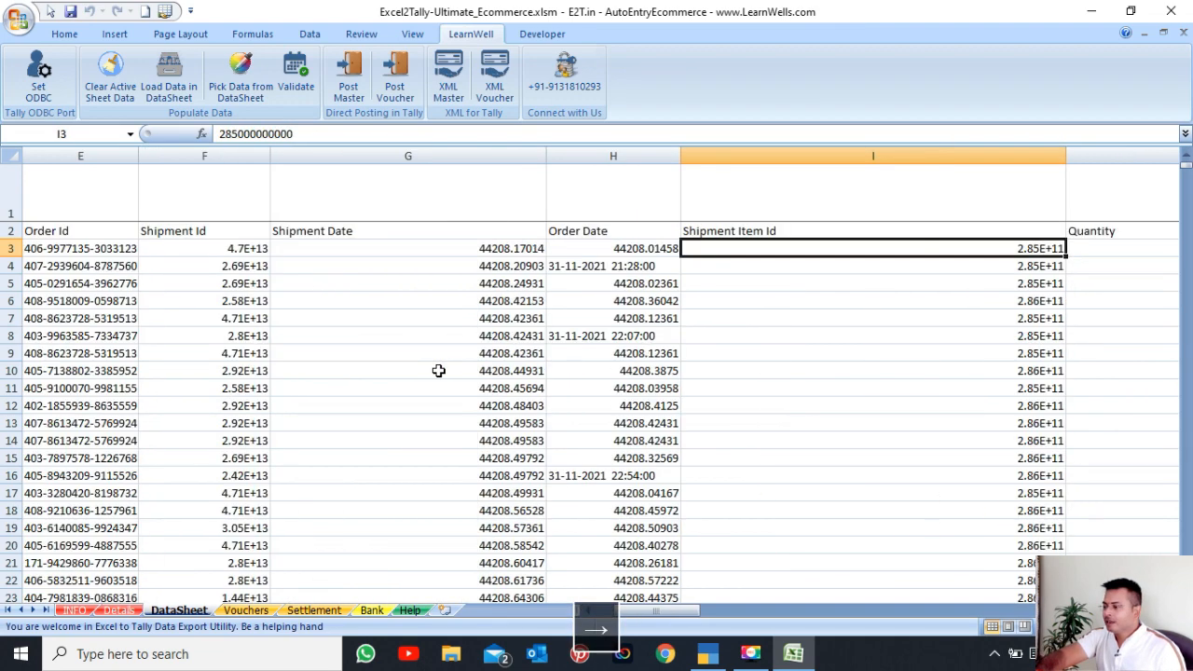
key(Right)
key(Right)
key(Right)
key(Right)
key(Right)
key(Right)
key(Right)
key(Right)
key(Right)
key(Right)
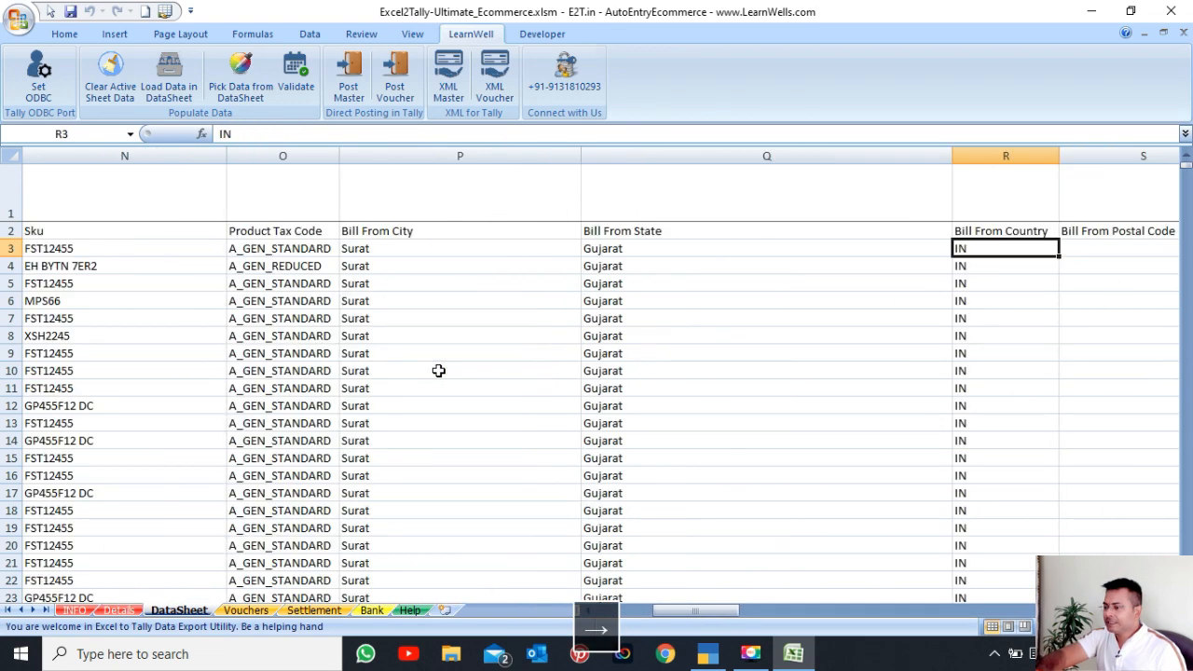
key(Right)
key(Right)
key(Right)
key(Right)
key(Right)
key(Right)
key(Right)
key(Right)
key(Right)
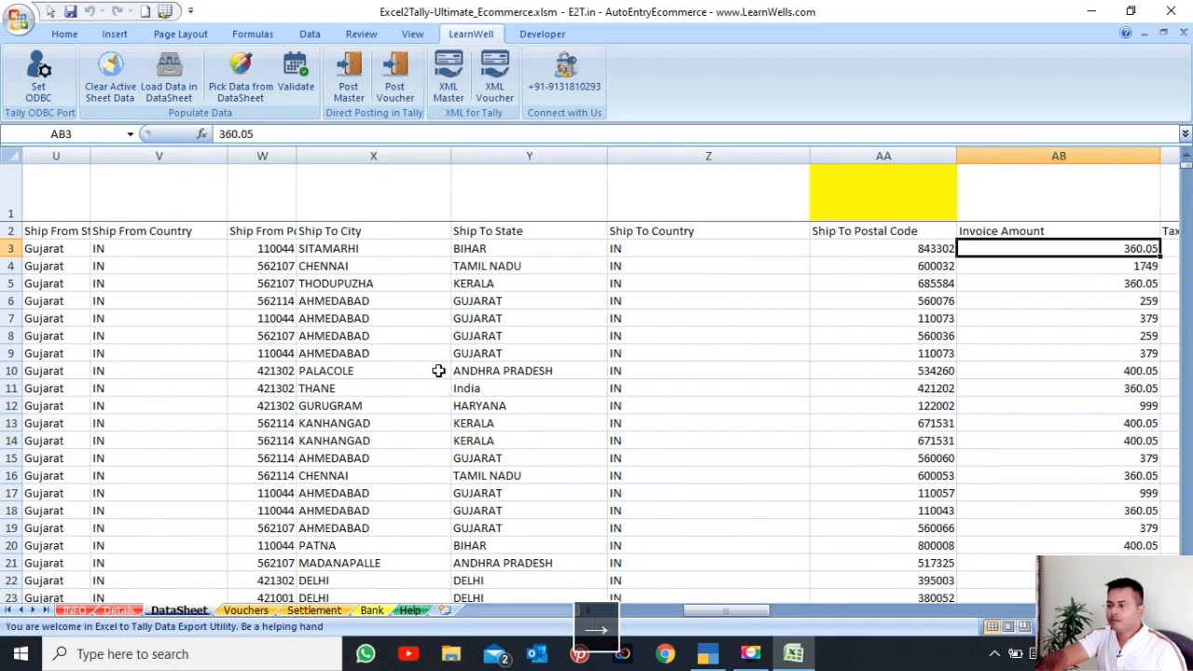
key(Right)
key(Right)
key(Right)
key(Right)
key(Right)
key(Right)
key(Right)
key(Right)
key(Right)
key(Right)
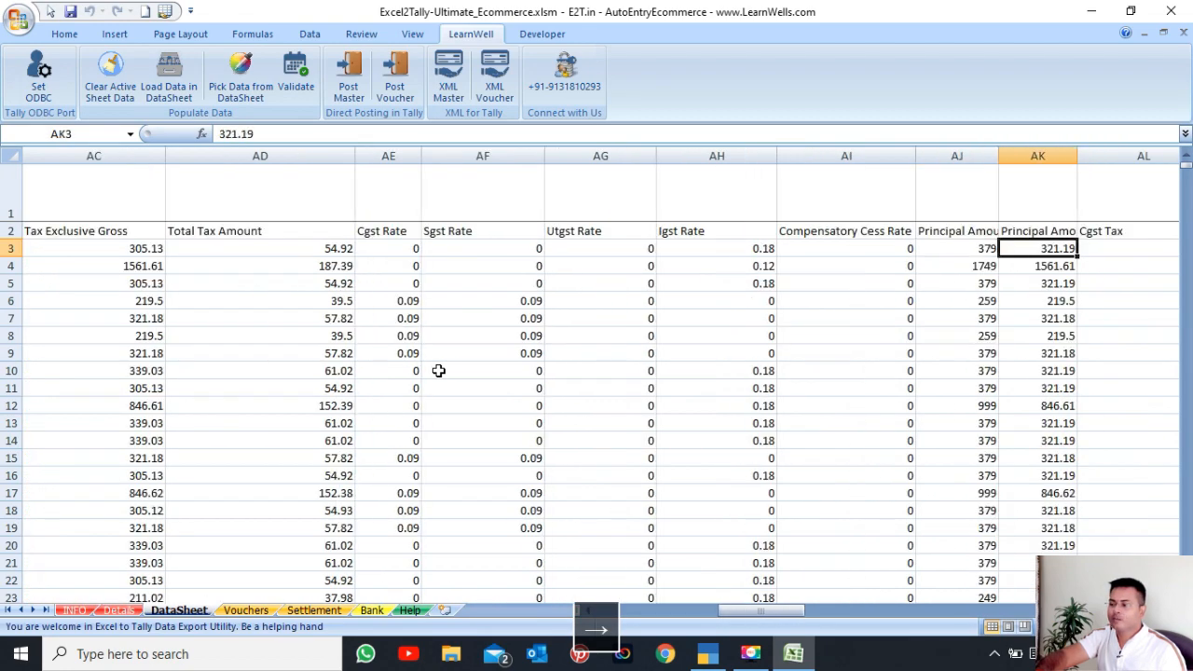
key(Right)
key(Right)
key(Right)
key(Right)
key(Right)
key(Right)
key(Right)
key(Right)
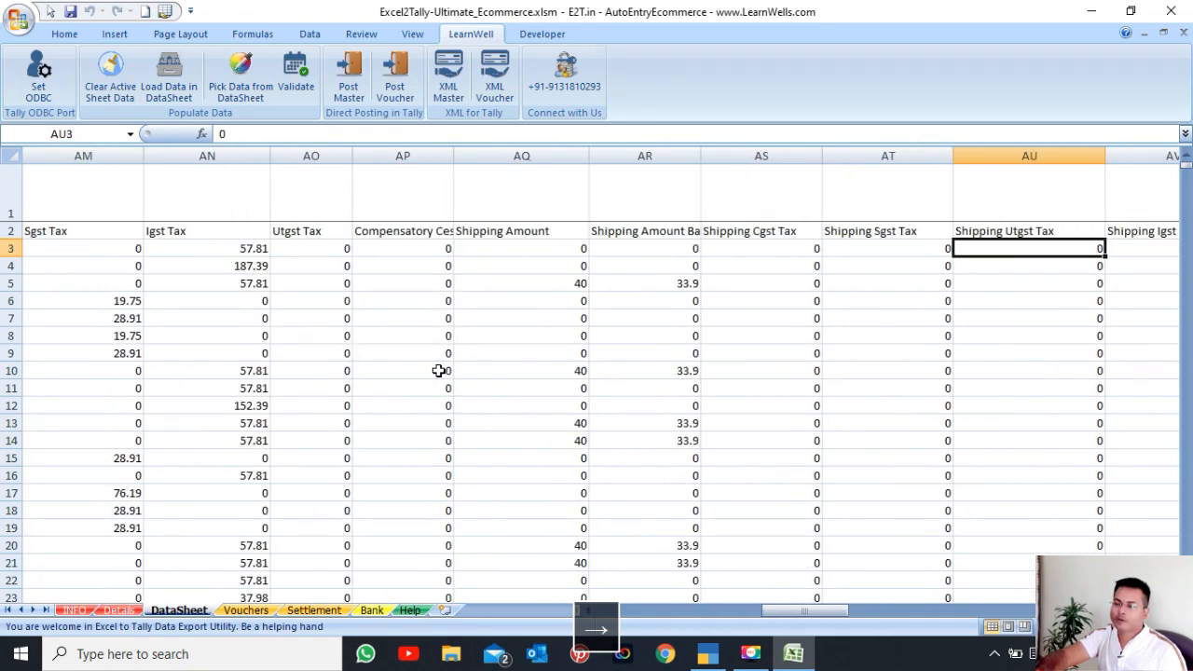
key(Right)
key(Right)
key(Right)
key(Right)
key(Right)
key(Right)
key(Right)
key(Right)
key(Right)
key(Right)
key(Right)
key(Right)
key(Right)
key(Right)
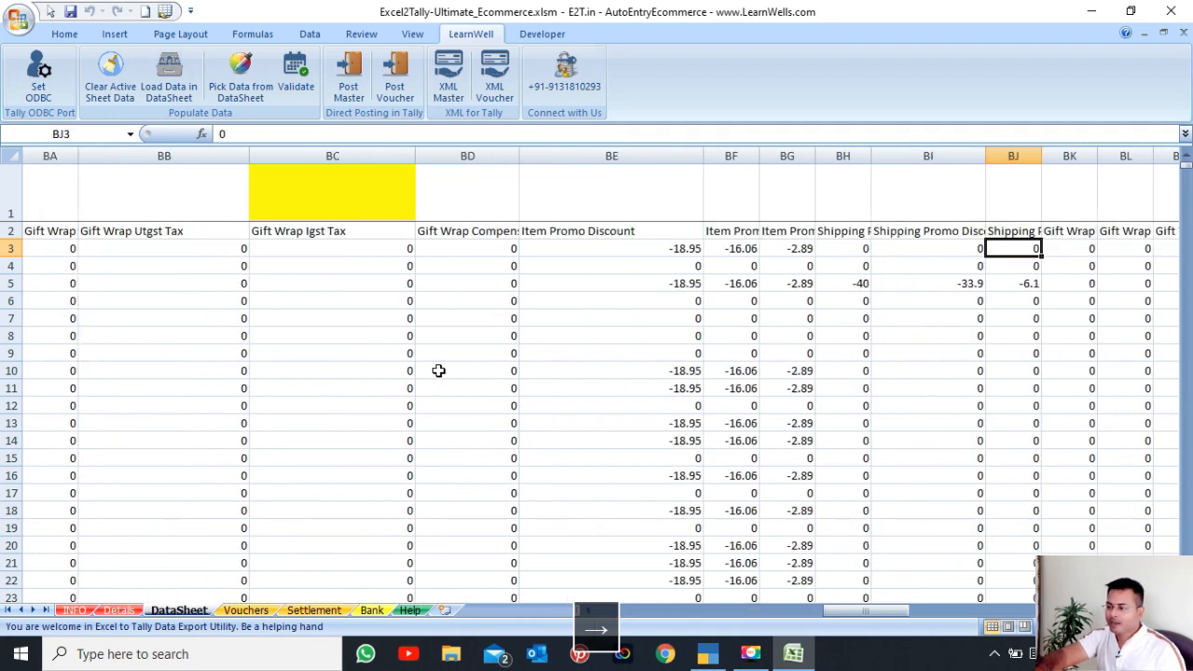
key(Right)
key(Right)
key(Right)
key(Right)
key(Right)
key(Right)
key(Right)
key(Right)
key(Right)
key(Right)
key(Right)
key(Right)
key(Right)
key(Right)
key(Right)
key(Right)
key(Right)
key(Right)
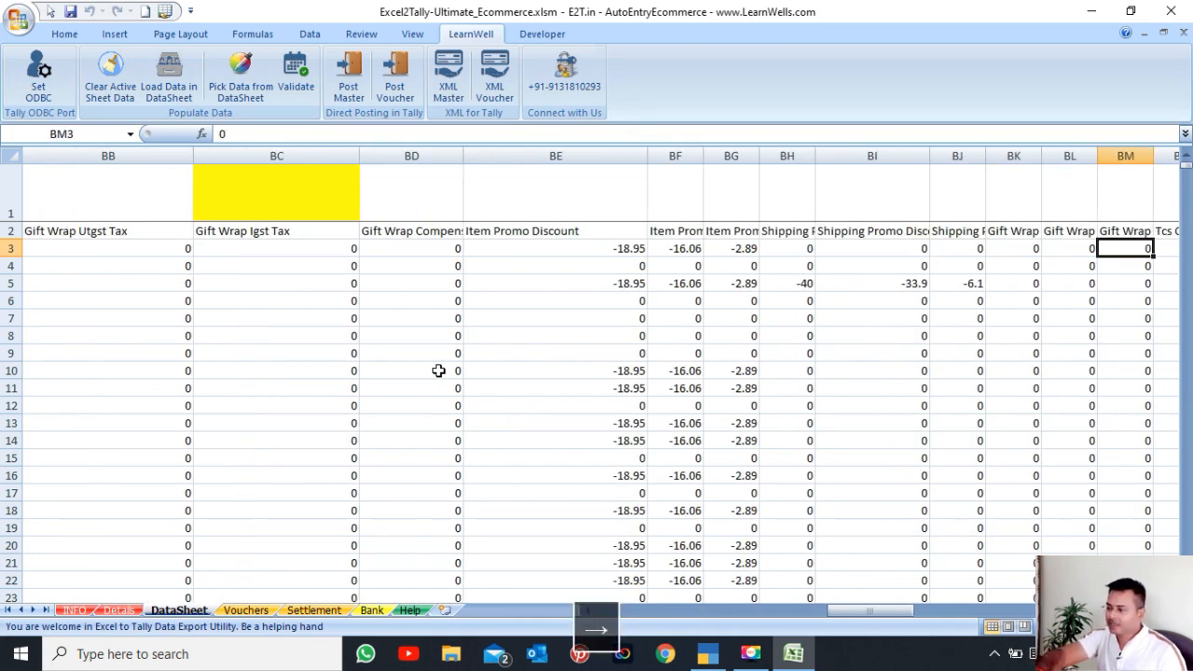
key(Left)
key(Left)
key(Left)
key(Left)
key(Left)
key(Left)
key(Left)
key(Left)
key(Left)
key(Left)
key(Left)
key(Left)
key(Left)
key(Left)
key(Left)
key(Left)
key(Left)
key(Left)
key(Left)
key(Left)
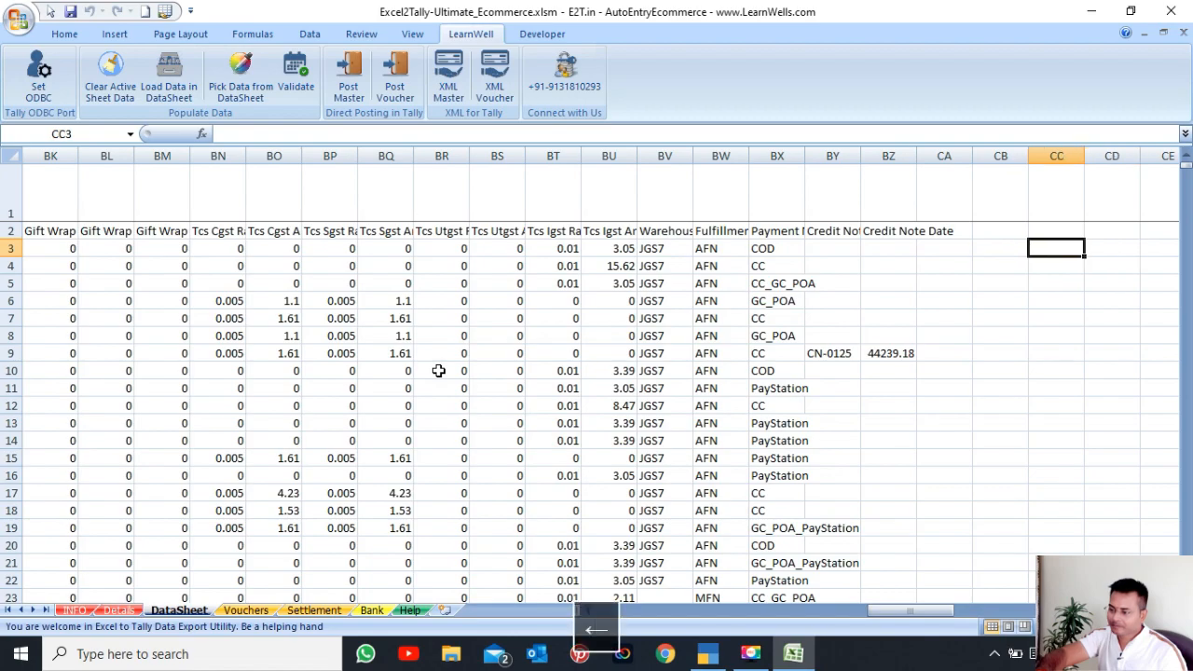
key(Left)
key(Left)
key(Left)
key(Left)
key(Left)
key(Left)
key(Left)
key(Left)
key(Left)
key(Left)
key(Left)
key(Left)
key(Left)
key(Left)
key(Left)
key(Left)
key(Left)
key(Left)
key(Left)
key(Left)
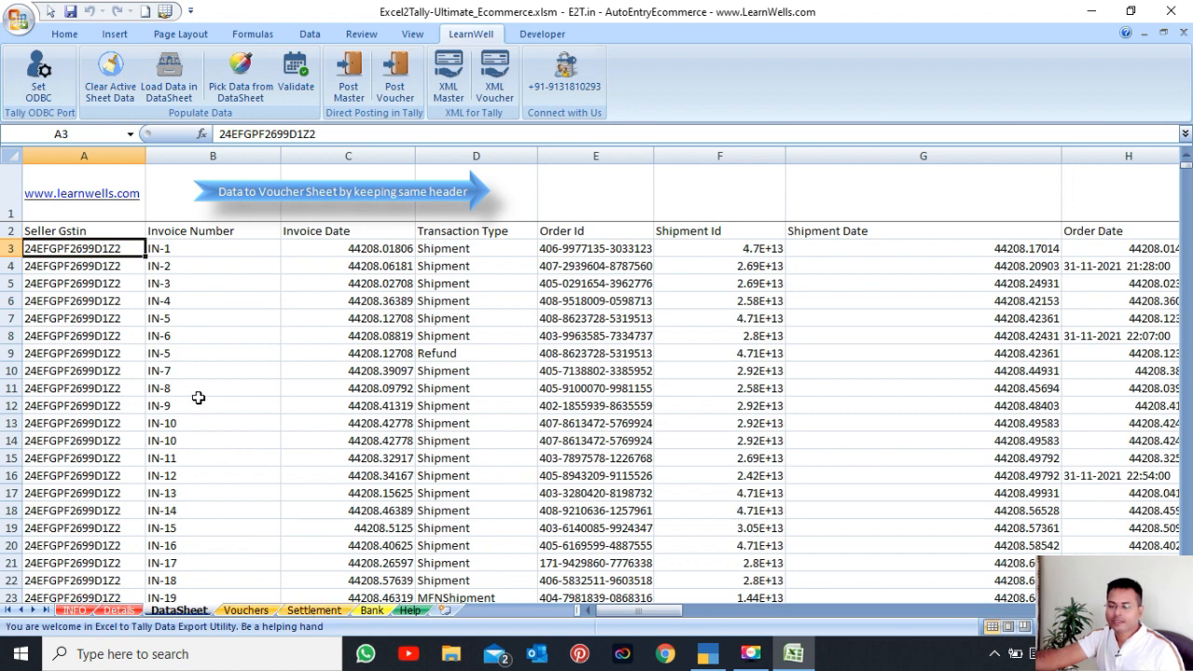
Clear the existing voucher entries from the Vouchers sheet
click(245, 610)
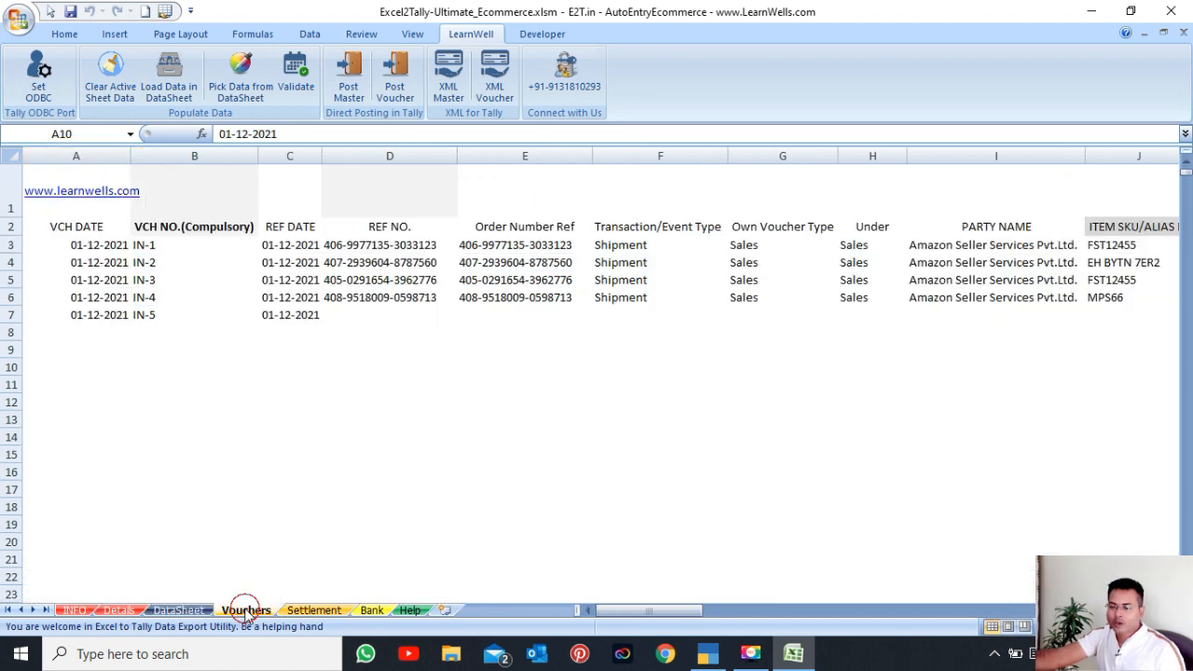
click(245, 387)
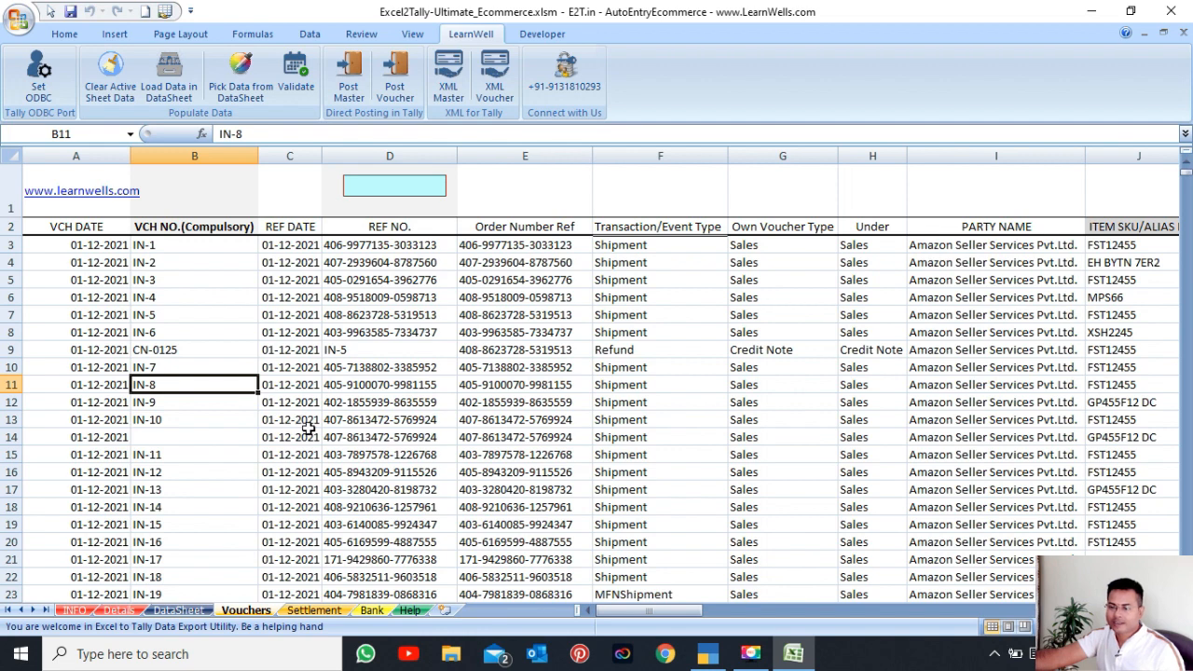
click(114, 80)
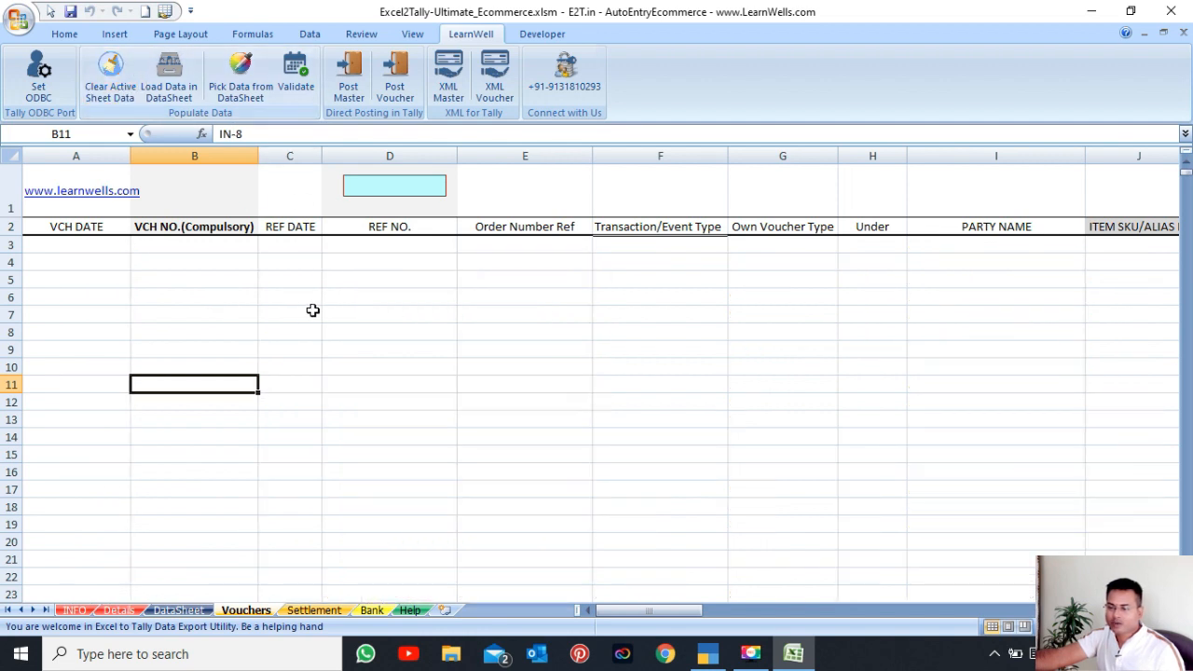
click(307, 313)
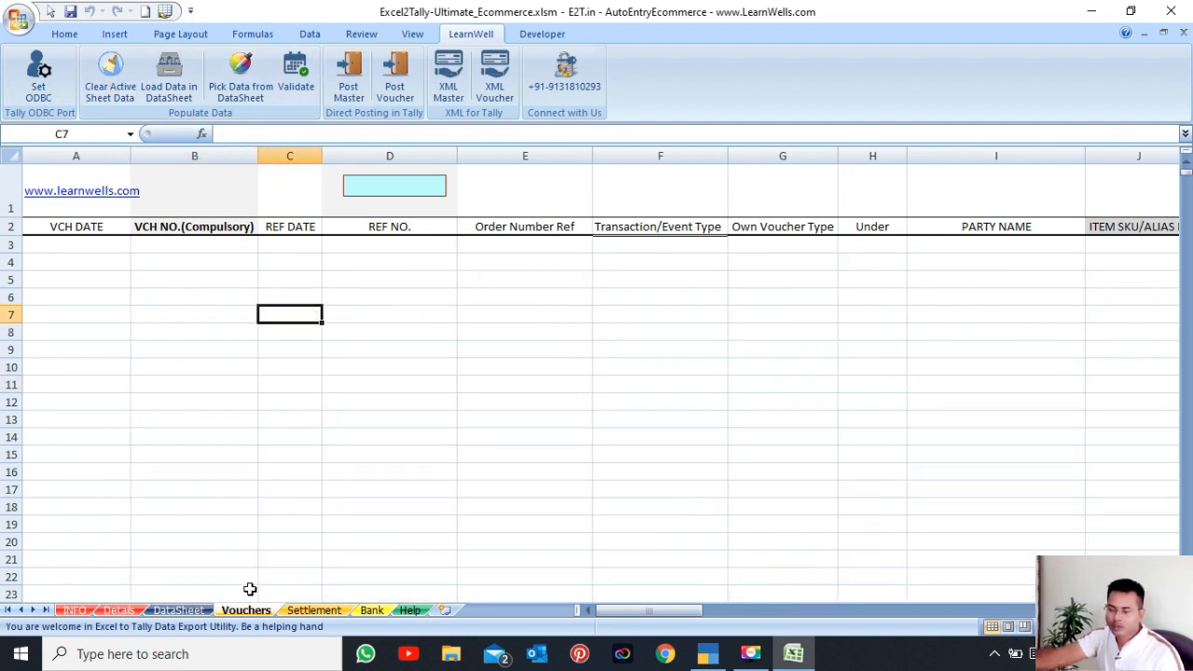
Fill the Vouchers sheet with the Amazon B2C entries picked from the DataSheet sheet
click(186, 611)
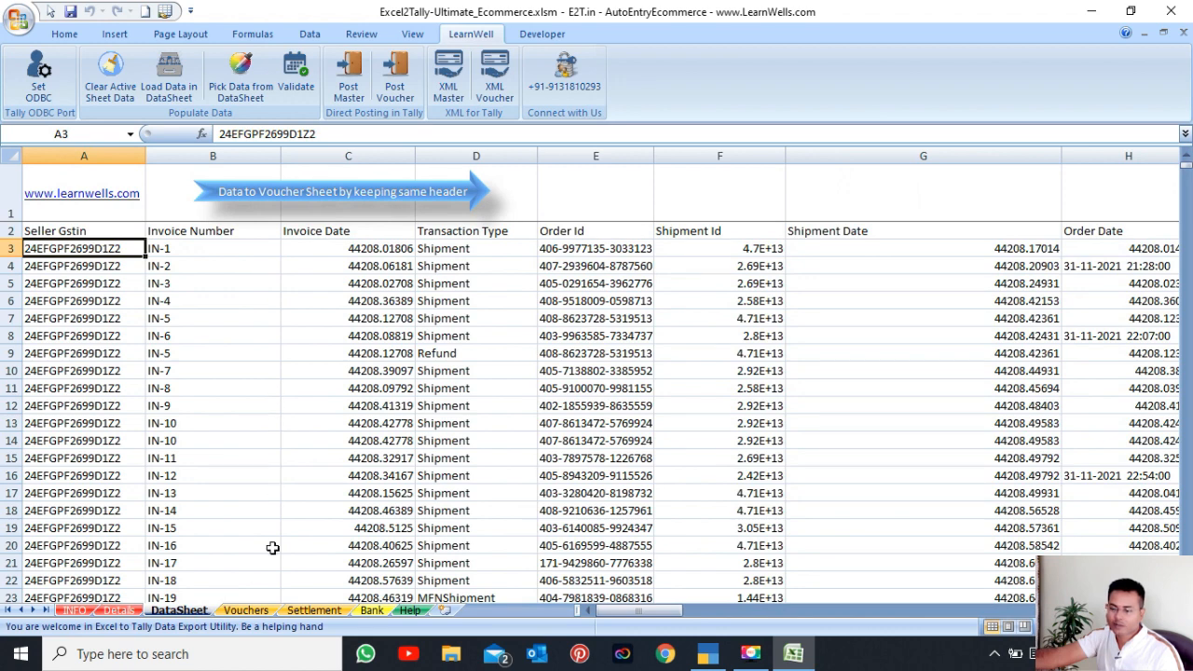
click(261, 611)
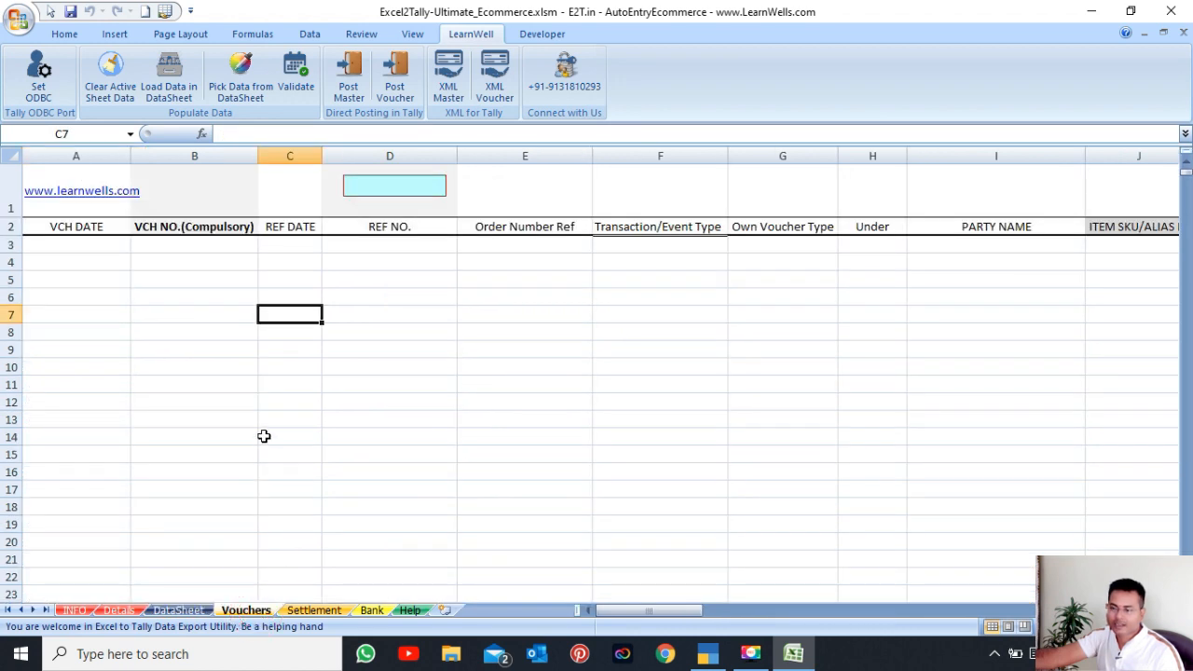
click(242, 82)
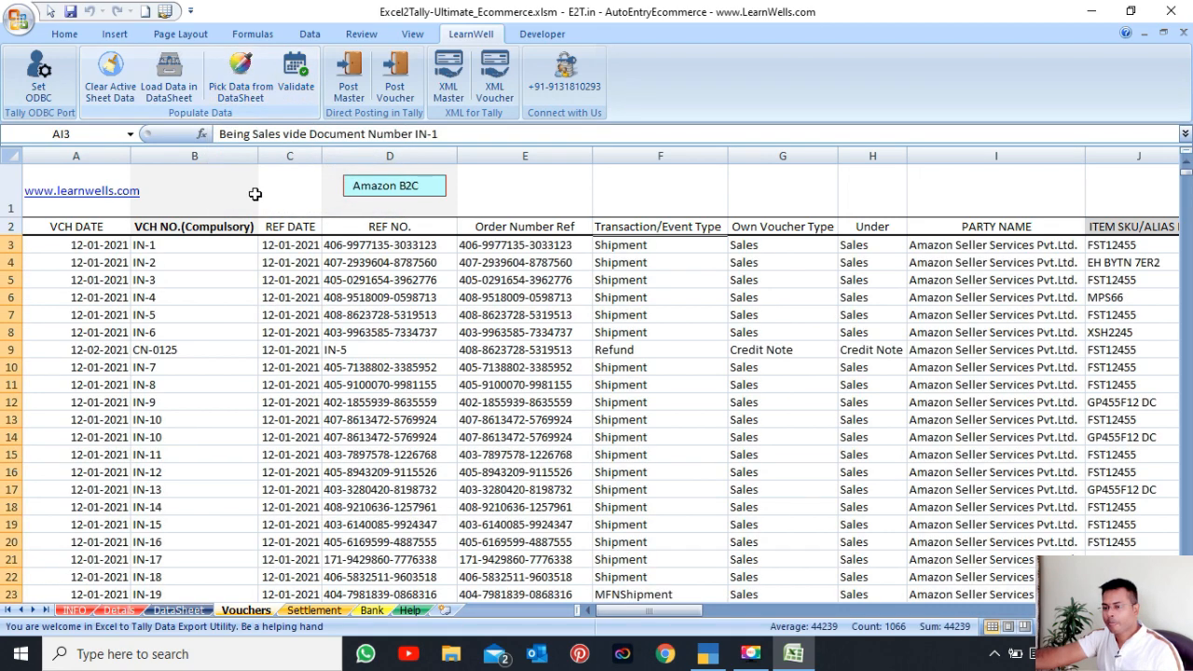
click(195, 296)
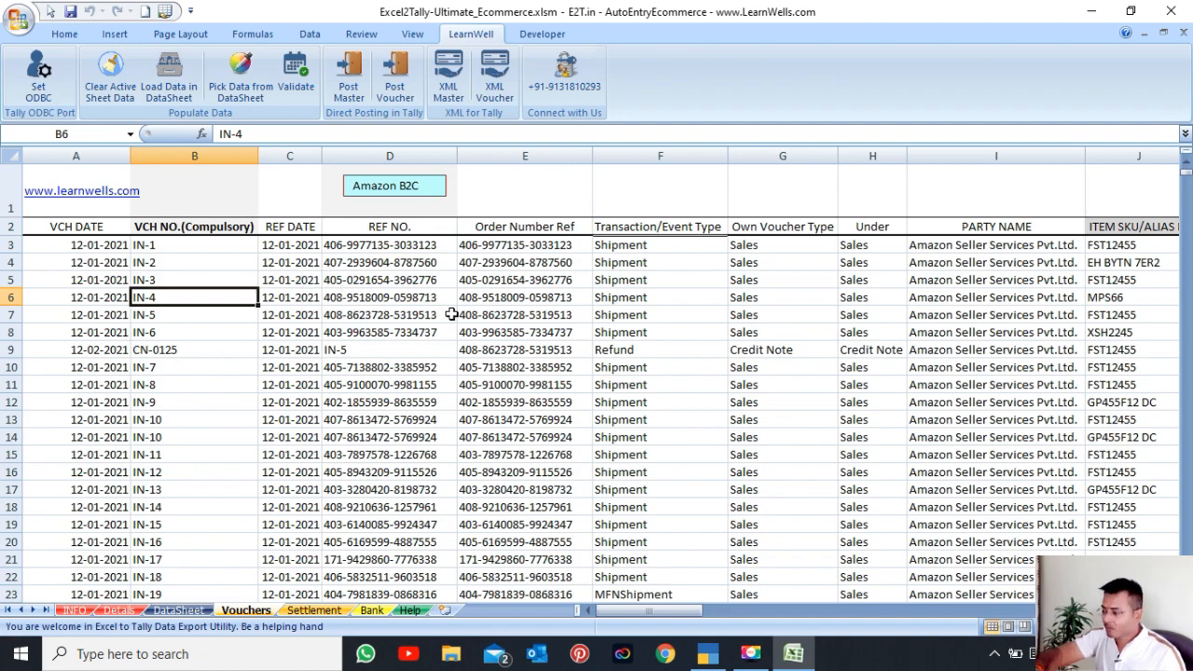
Review the picked voucher columns on the Vouchers sheet from VCH NO. through Narration, and return to the Rate column
key(Right)
key(Right)
key(Right)
key(Right)
key(Right)
key(Right)
key(Right)
key(Right)
key(Right)
key(Right)
key(Right)
key(Right)
key(Right)
key(Right)
key(Right)
key(Right)
key(Right)
key(Right)
key(Right)
key(Right)
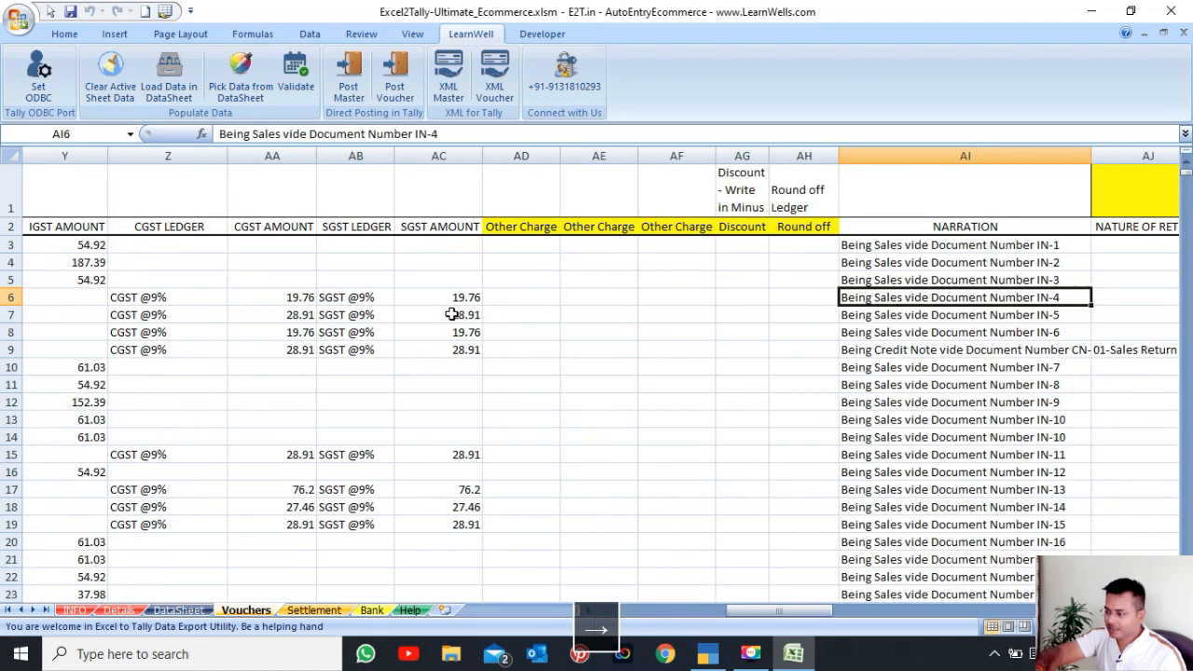
key(Left)
key(Left)
key(Left)
key(Left)
key(Left)
key(Left)
key(Left)
key(Left)
key(Left)
key(Left)
key(Left)
key(Left)
key(Left)
key(Left)
key(Left)
key(Left)
key(Left)
key(Left)
key(Left)
key(Left)
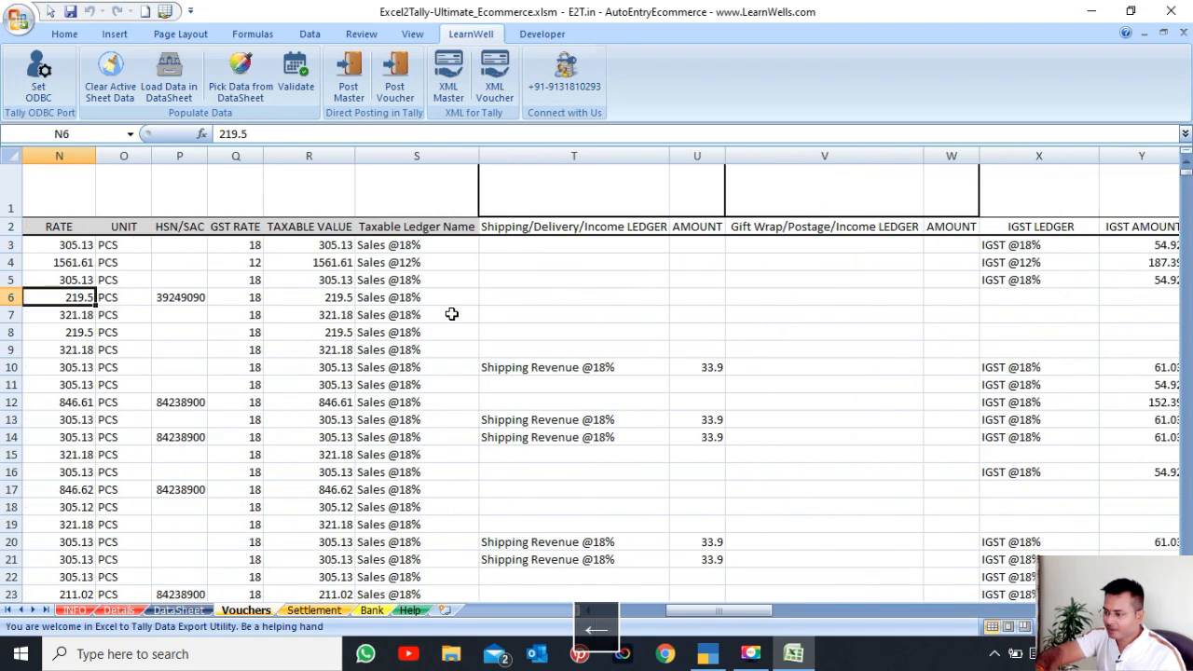
Examine the Taxable Ledger Name, Shipping/Delivery/Income Ledger and Gift Wrap ledger columns for the first voucher rows
key(Right)
key(Right)
key(Right)
key(Right)
key(Right)
key(Right)
key(Right)
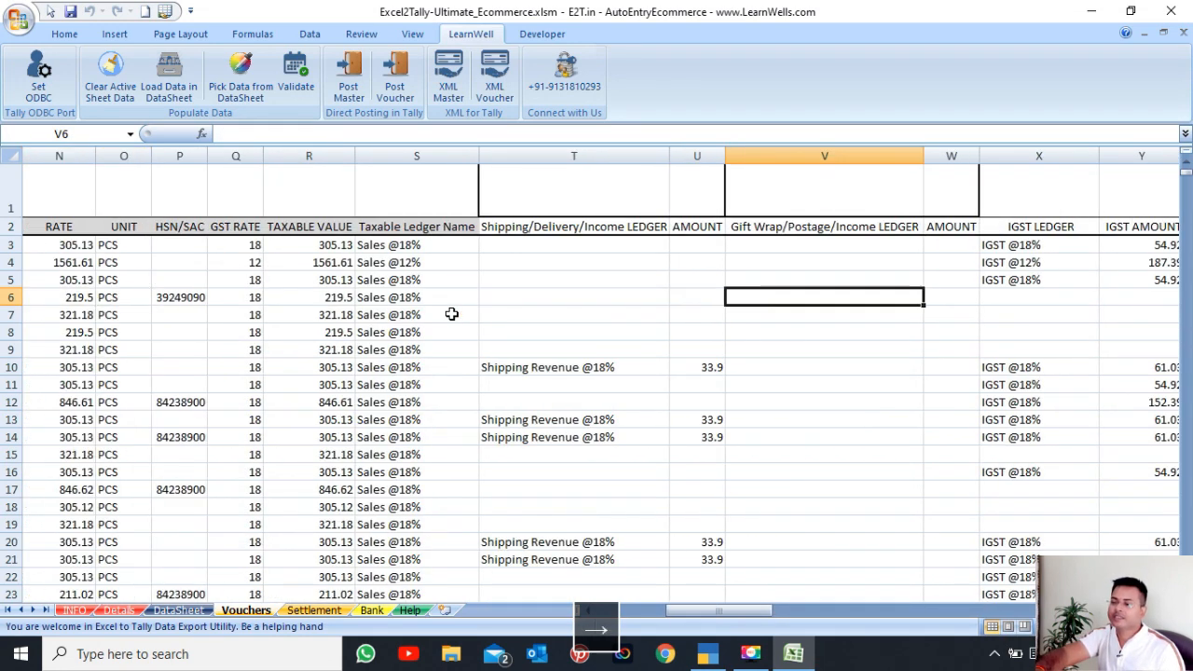
key(Left)
key(Left)
key(Left)
key(Left)
key(Left)
key(Right)
key(Right)
key(Up)
key(Up)
key(Up)
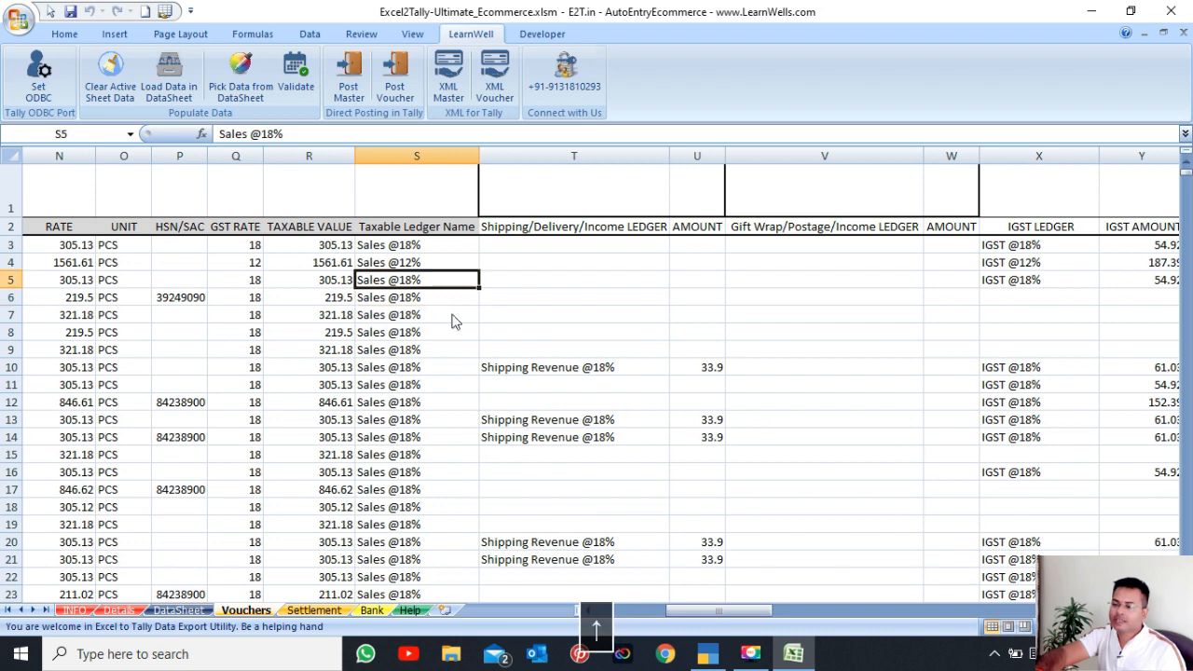
key(Down)
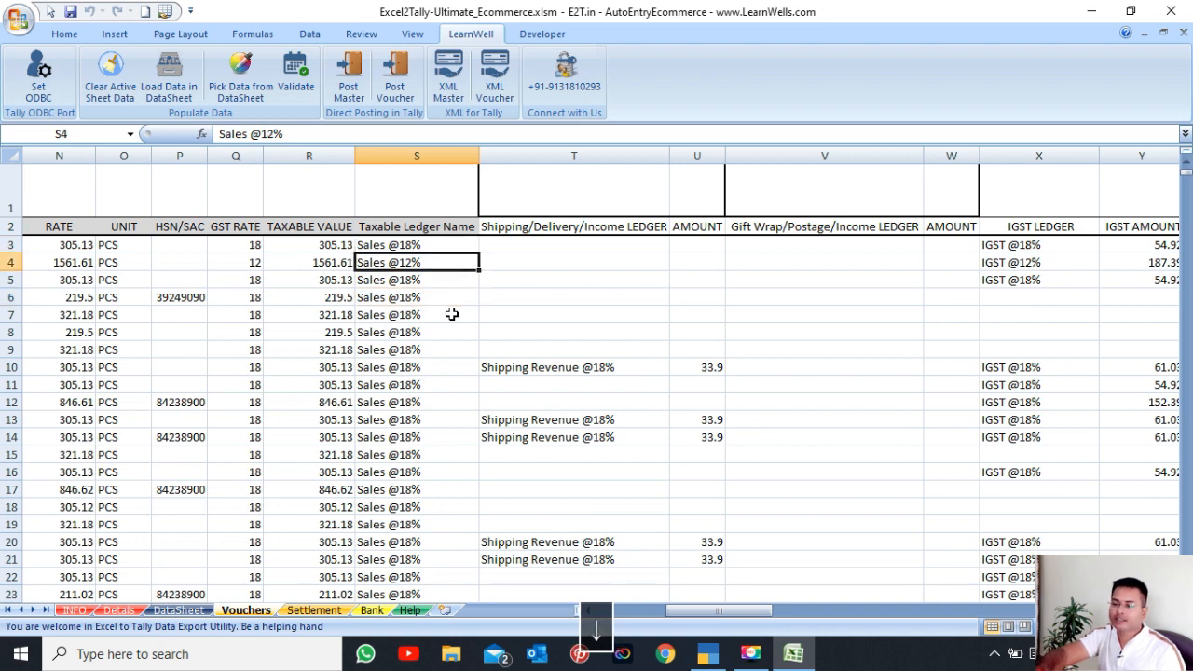
key(Right)
key(Right)
key(Down)
key(Down)
key(Down)
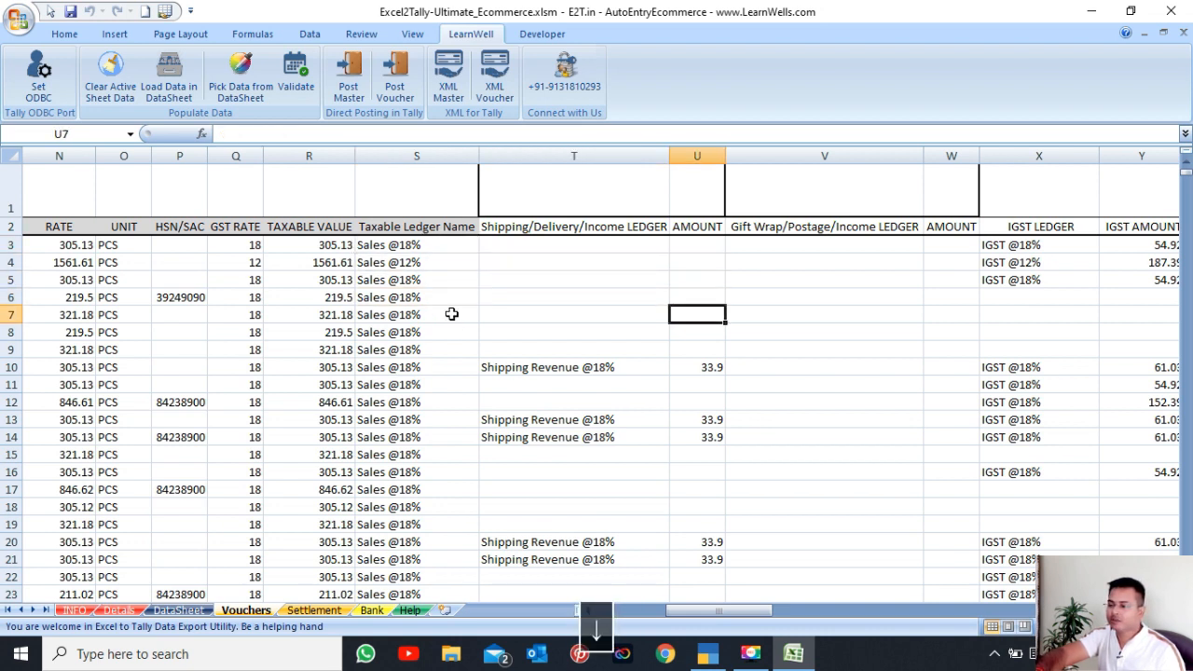
key(Down)
key(Down)
key(Down)
key(Left)
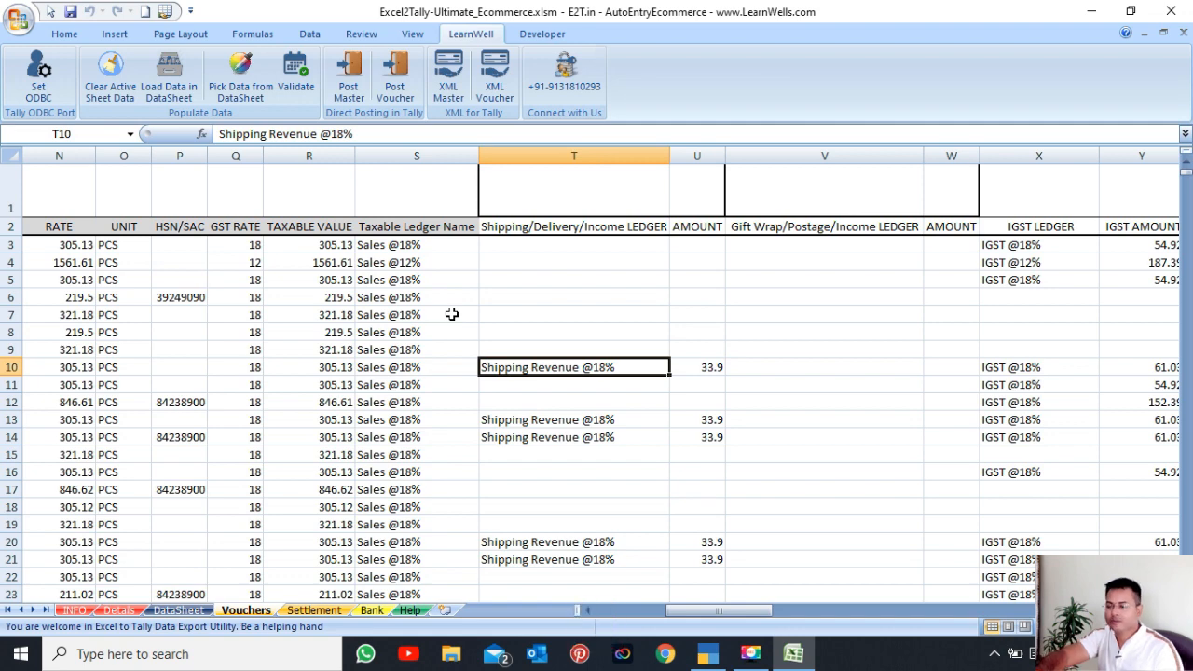
Review the IGST, CGST and SGST ledger columns, the Other Charge columns and the Narration column of the vouchers
key(Right)
key(Right)
key(Right)
key(Right)
key(Right)
key(Right)
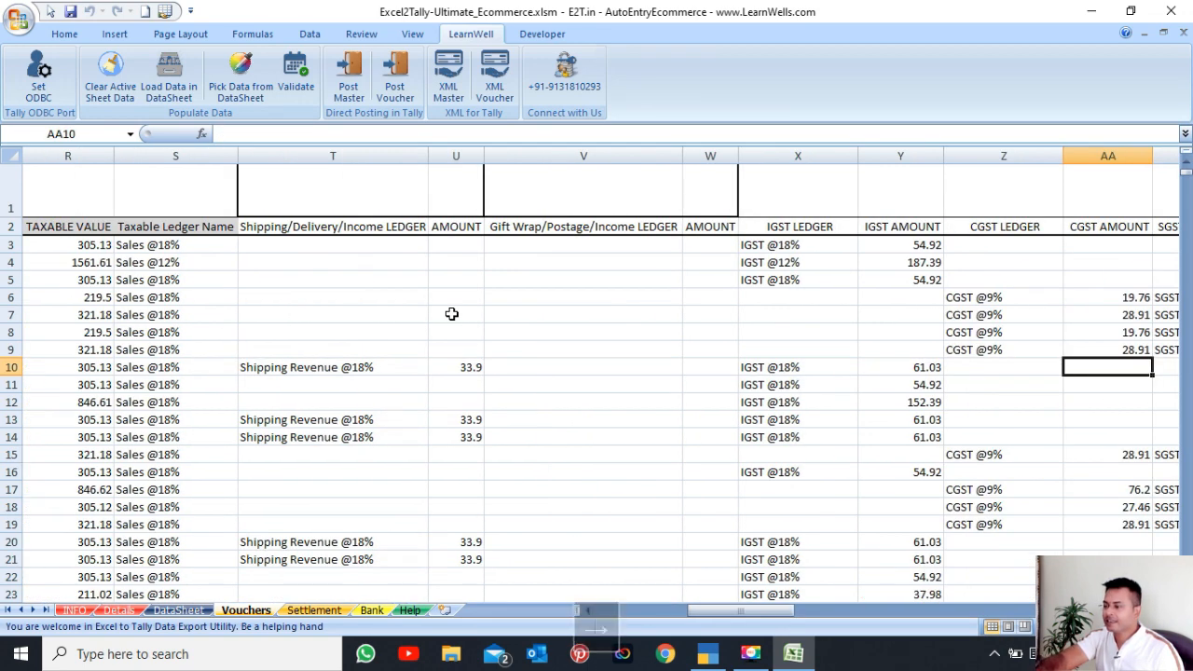
key(Right)
key(Right)
key(Right)
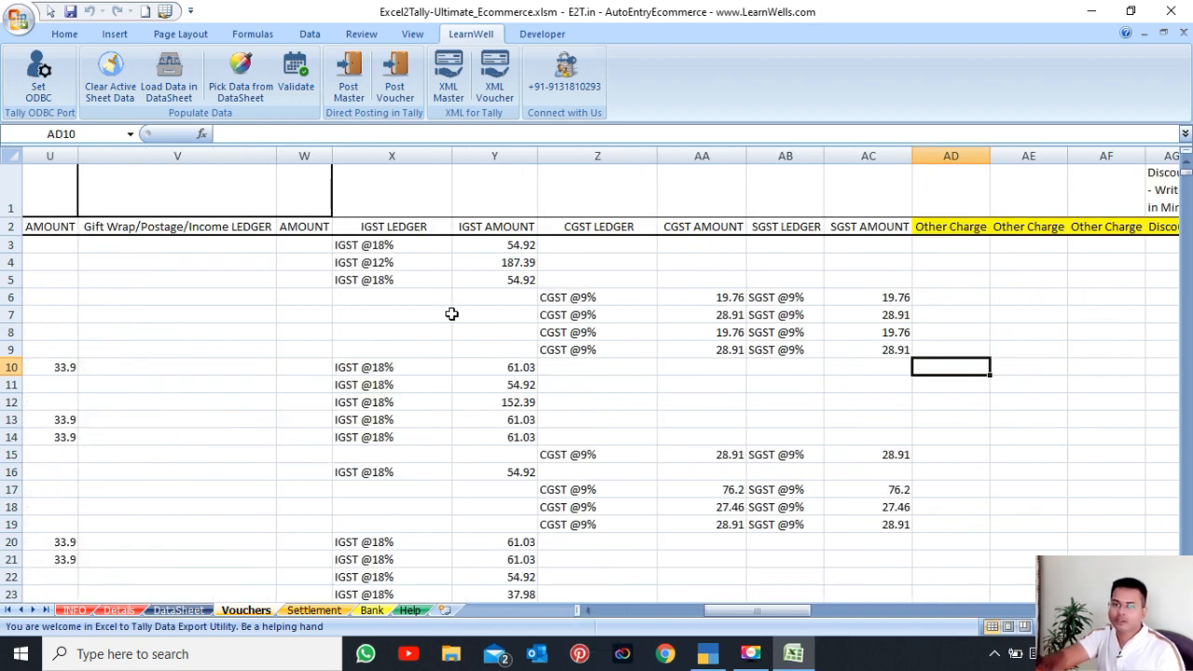
key(Right)
key(Right)
key(Right)
key(Right)
key(Right)
key(Right)
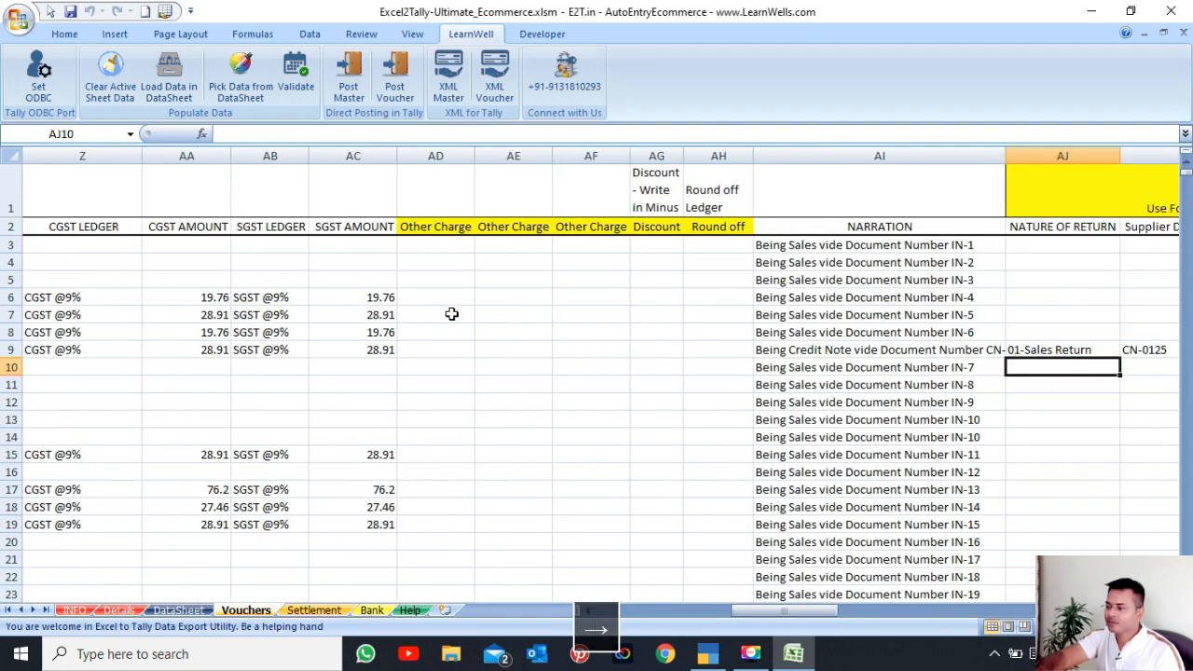
key(Right)
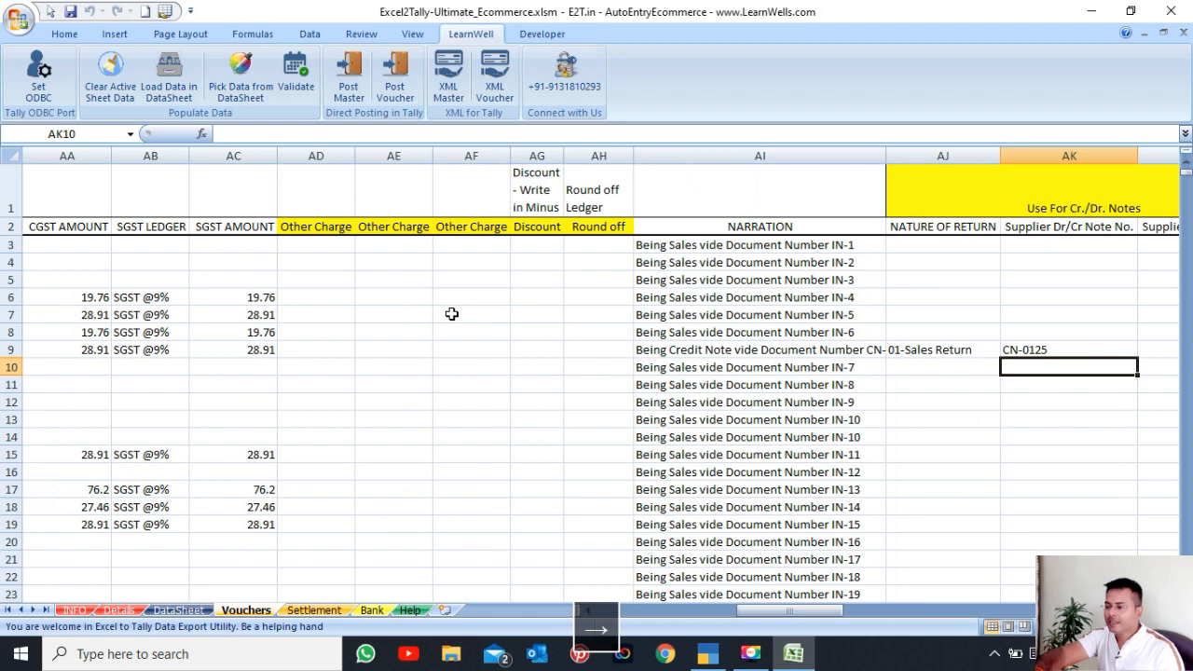
Inspect the Nature of Return and the supplier note number and date of the credit note CN-0125 row
key(Left)
key(Left)
key(Right)
key(Right)
key(Right)
key(Right)
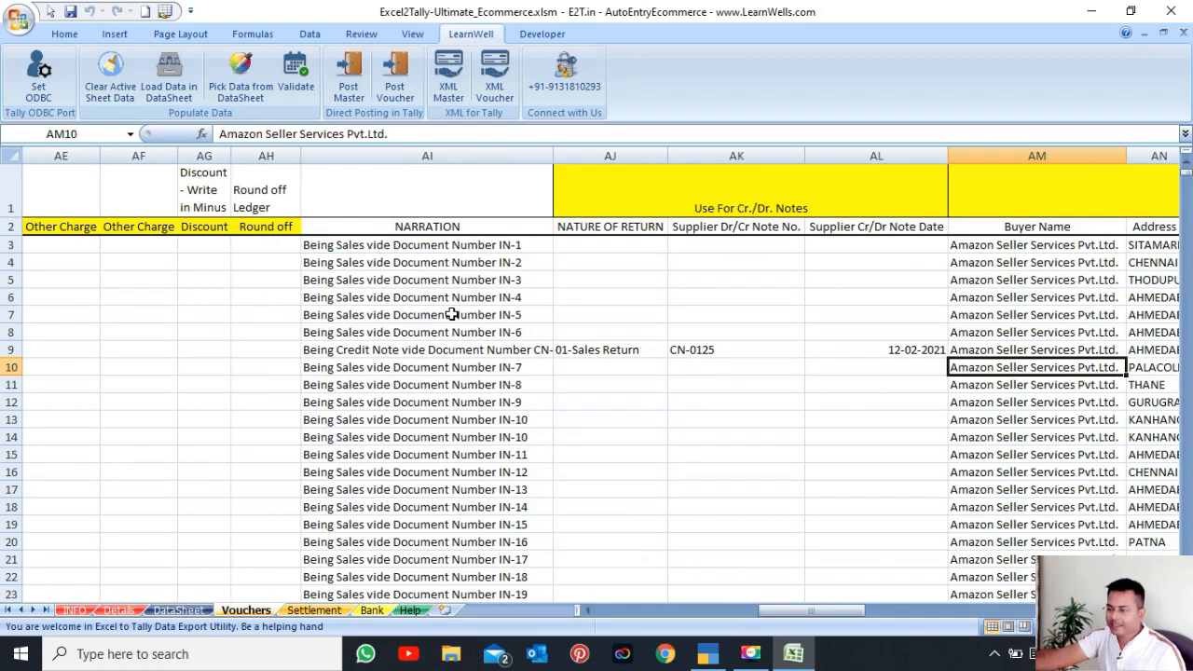
drag(600, 354, 840, 347)
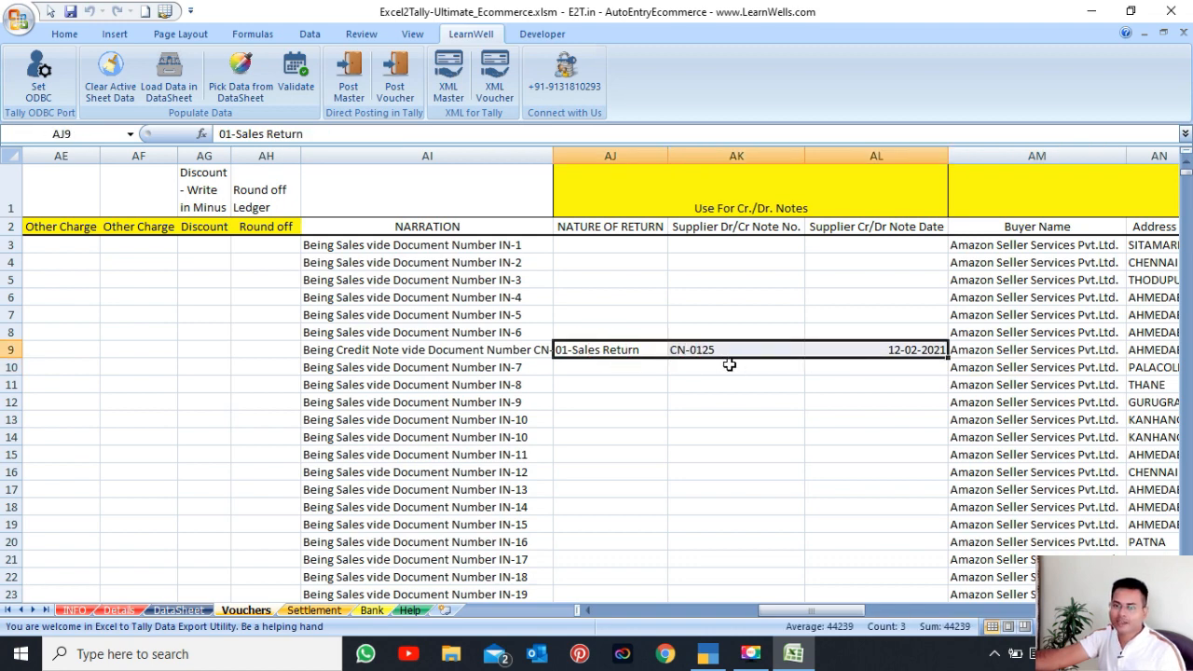
click(755, 347)
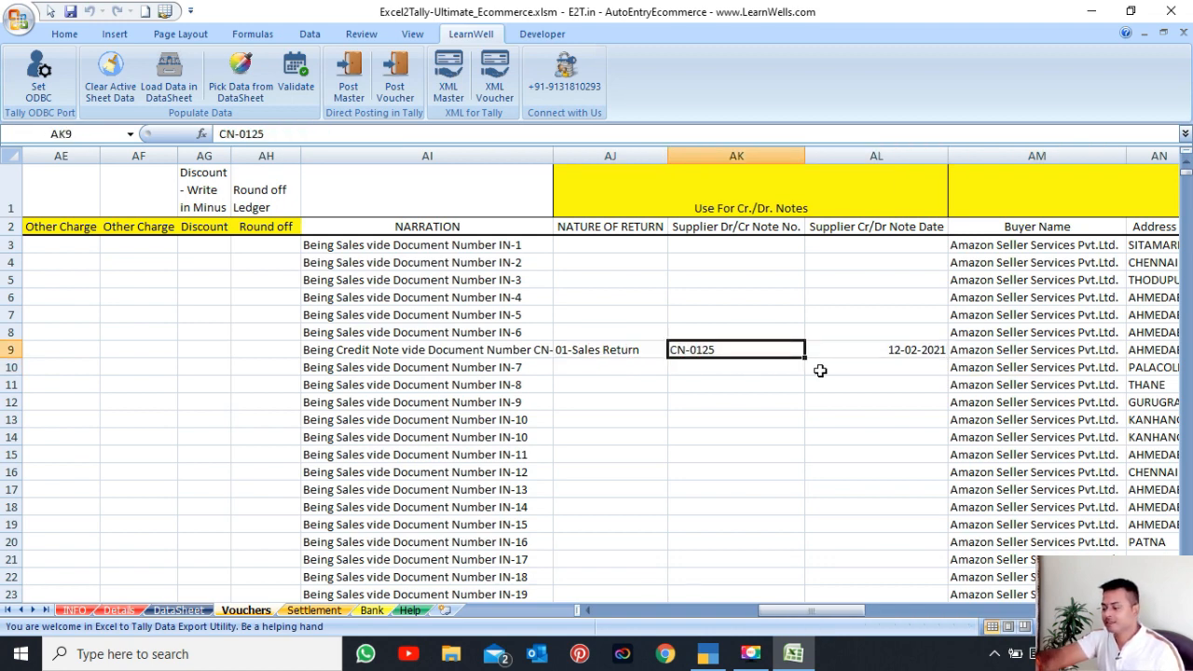
Examine the Buyer Details columns, including Address 1, GST Type, State and Place of Supply, for the first vouchers
key(Right)
key(Right)
key(Right)
key(Right)
key(Right)
key(Right)
key(Right)
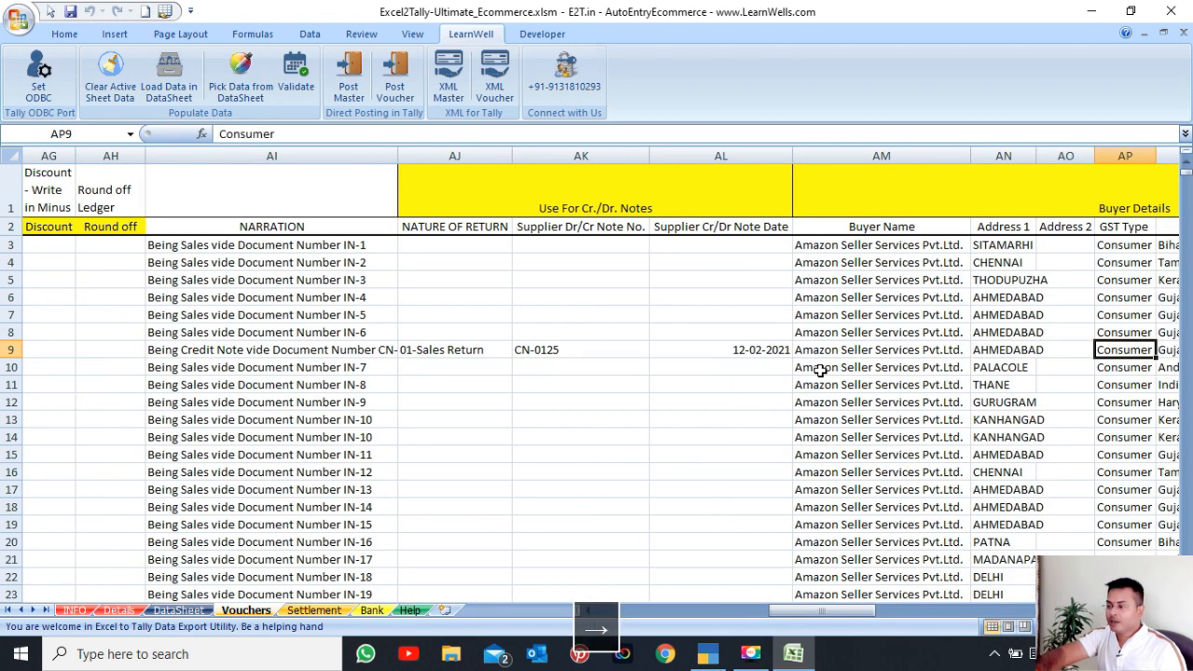
key(Right)
key(Right)
key(Right)
key(Right)
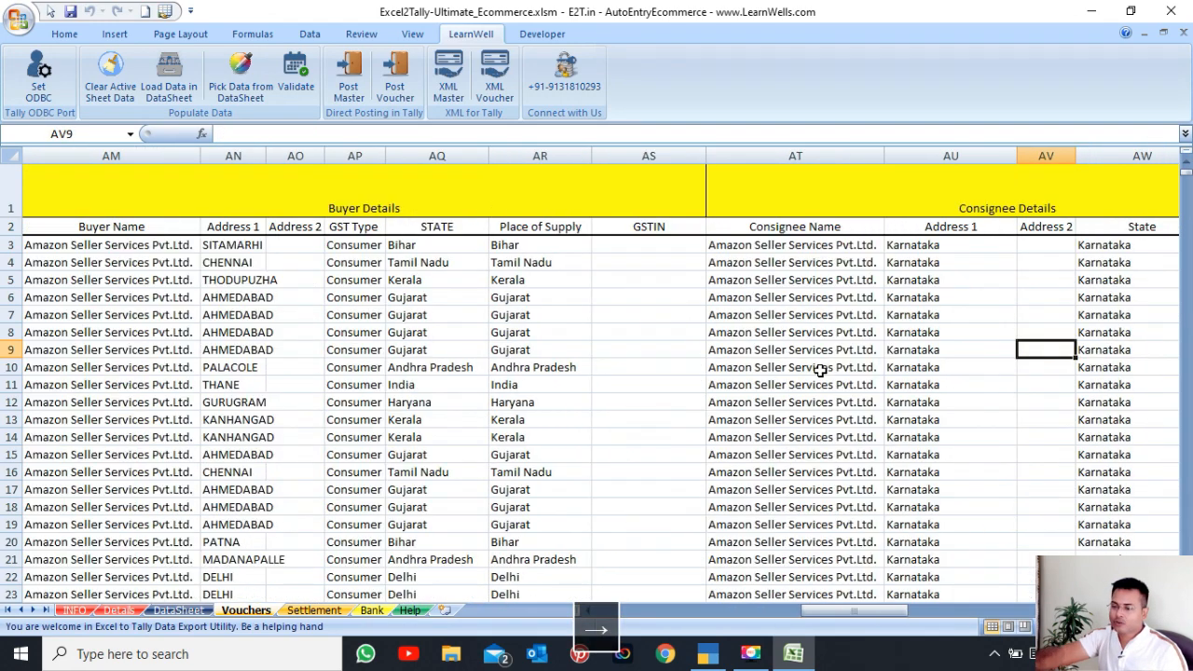
click(278, 292)
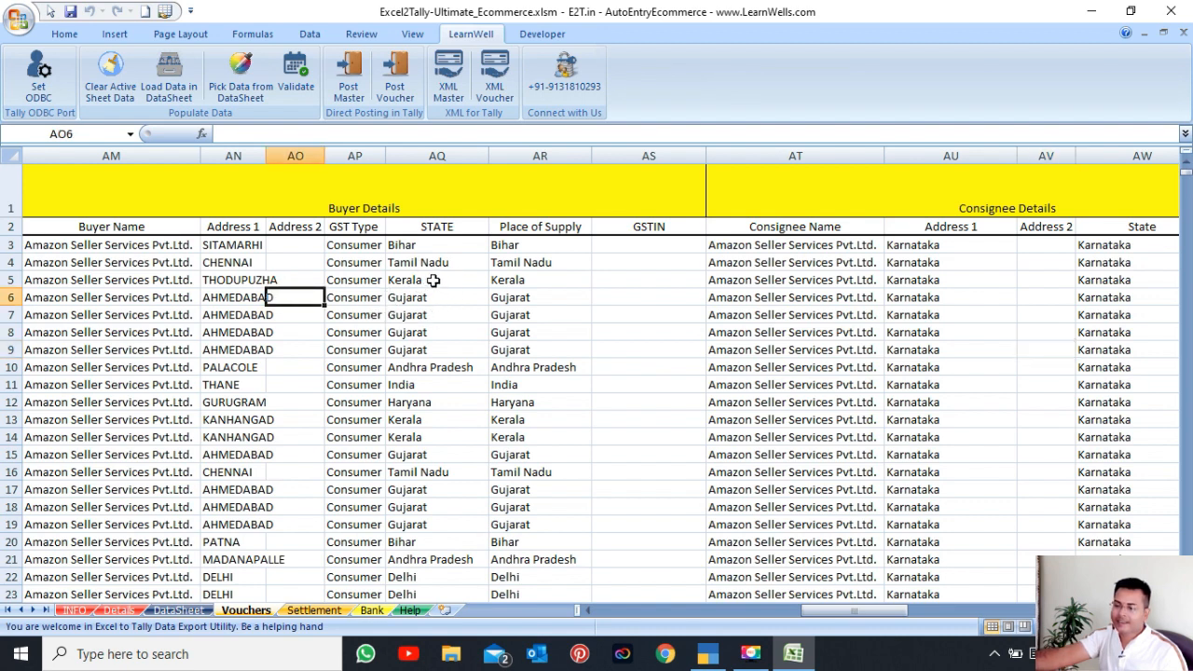
drag(439, 249, 455, 347)
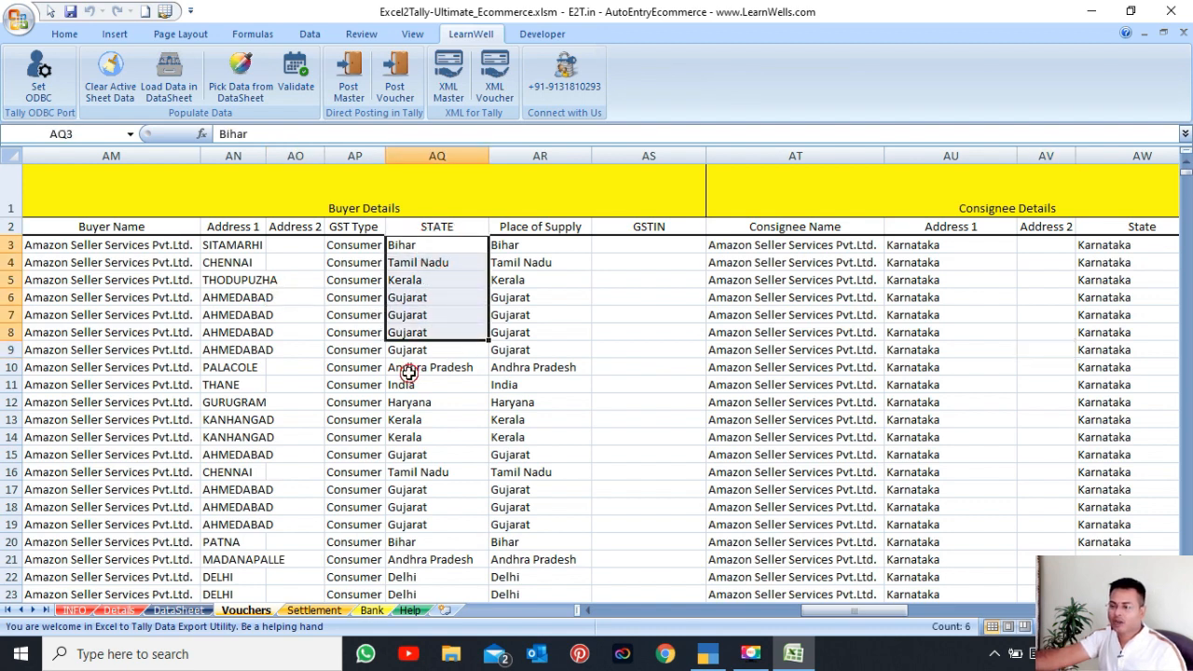
click(420, 370)
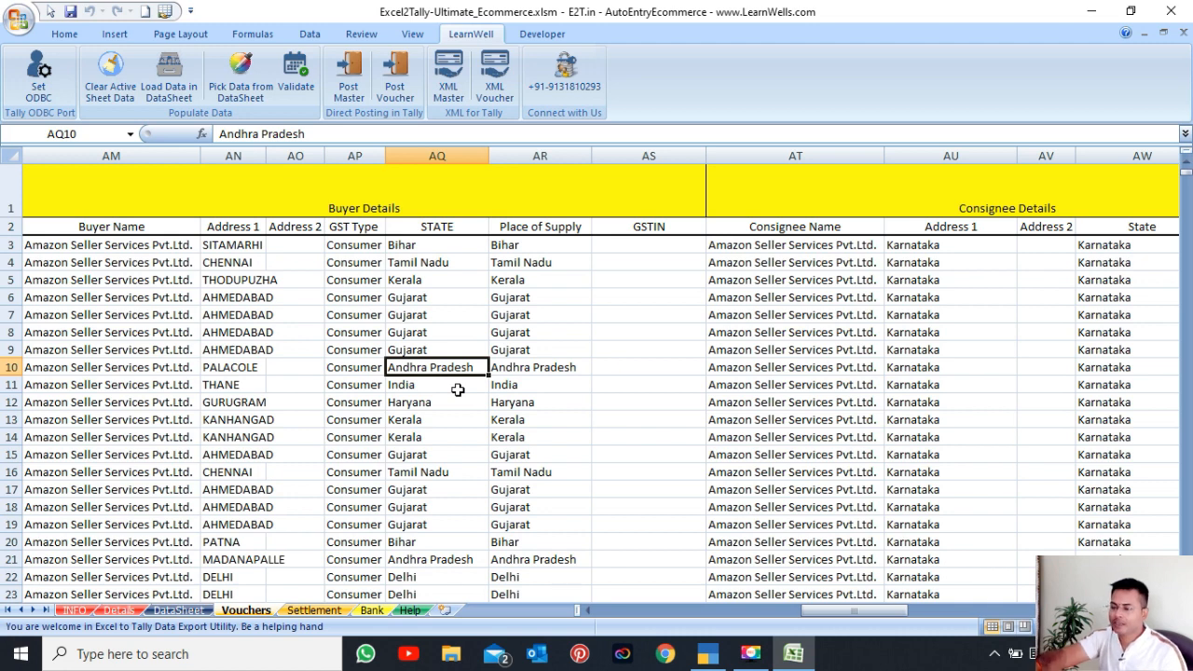
drag(250, 250, 547, 427)
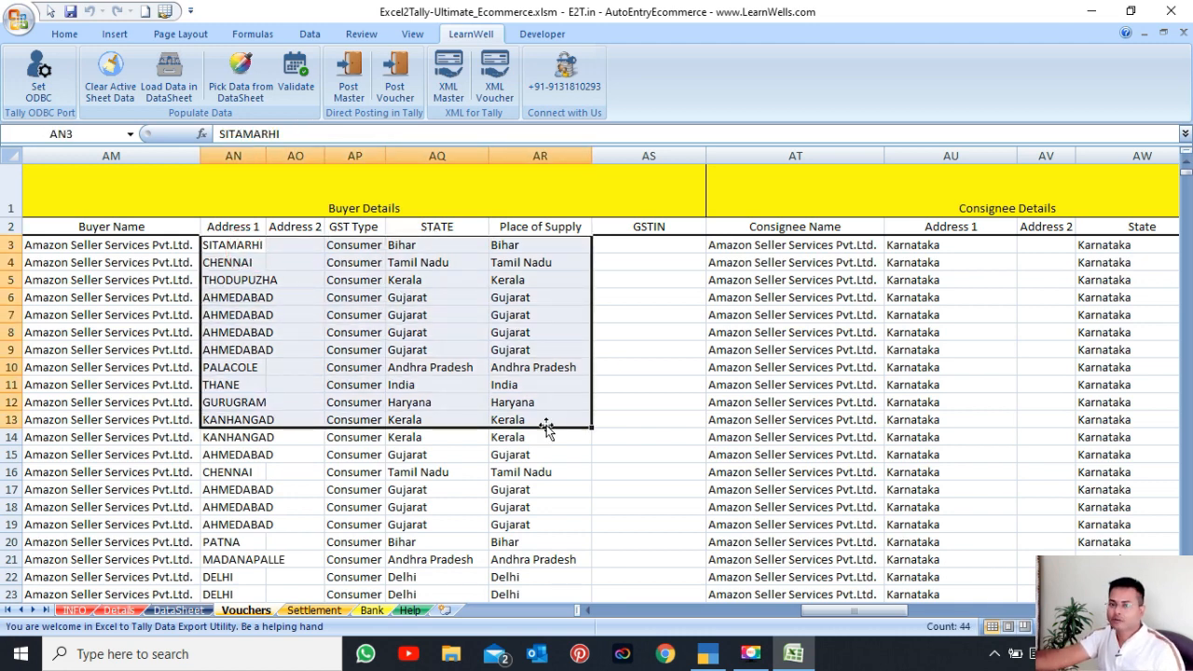
Review the remaining Buyer Details and the Consignee Details columns through State and GSTIN on the Vouchers sheet
key(Right)
key(Right)
key(Right)
key(Right)
key(Right)
key(Right)
key(Right)
key(Right)
key(Right)
key(Right)
key(Right)
key(Right)
key(Right)
key(Right)
key(Right)
key(Right)
key(Right)
key(Right)
key(Right)
key(Right)
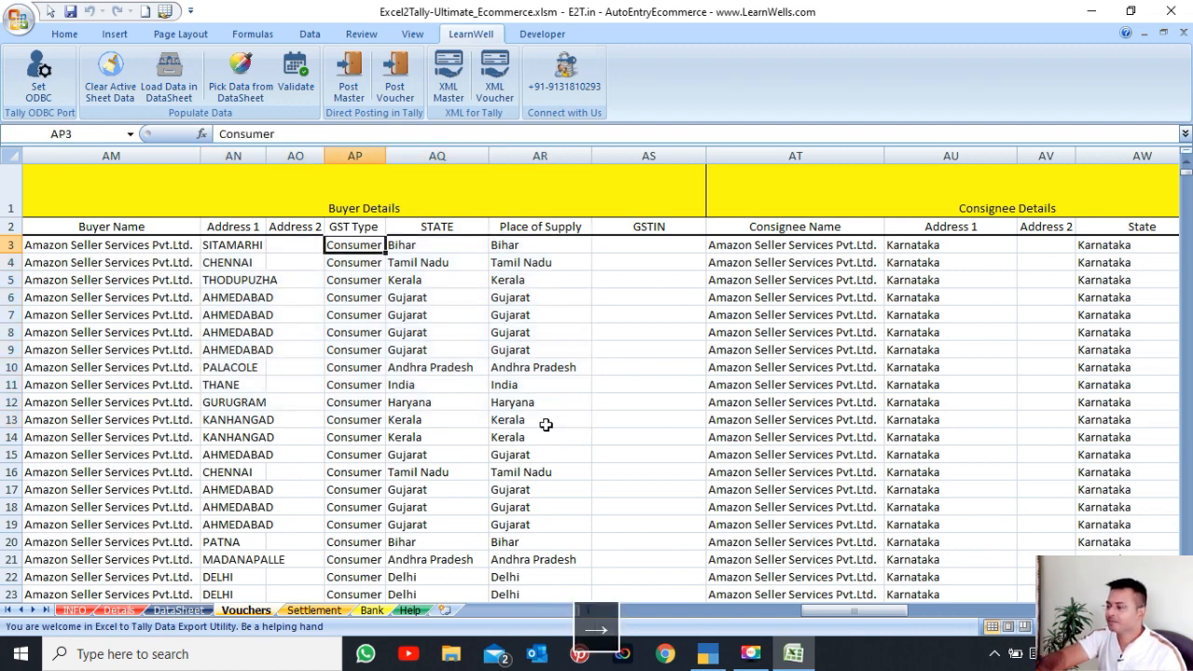
key(Left)
key(Left)
key(Left)
key(Left)
key(Left)
key(Left)
key(Left)
key(Left)
key(Left)
key(Left)
key(Left)
key(Left)
key(Left)
key(Left)
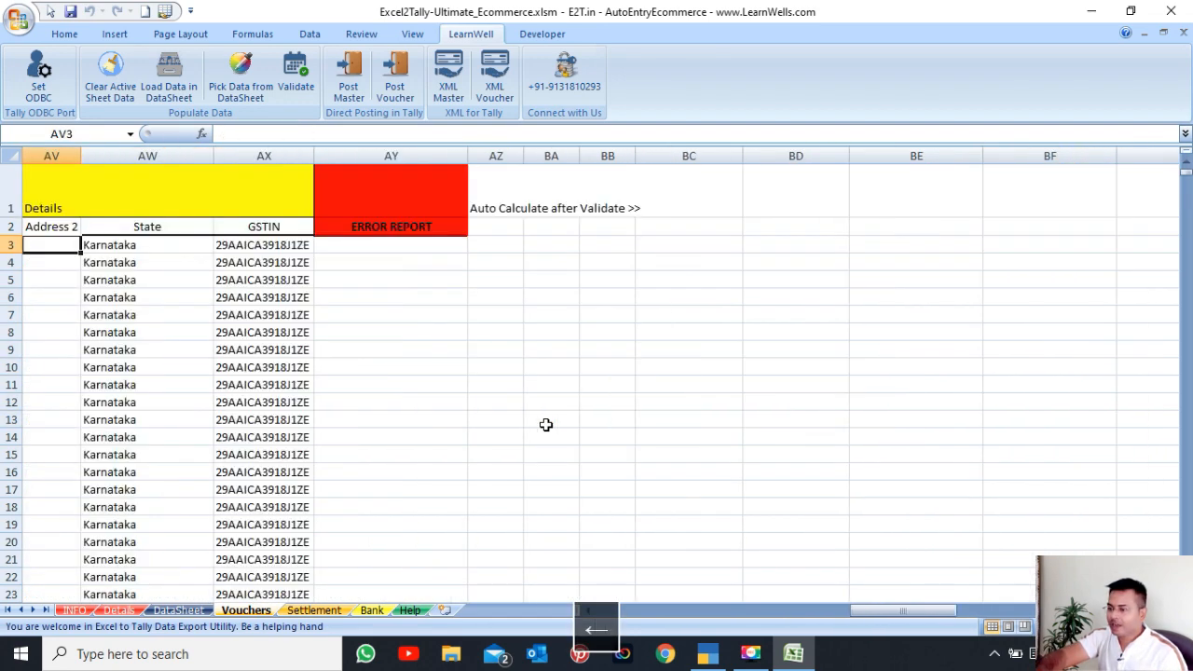
Look over the Error Report column and the area marked Auto Calculate after Validate on the Vouchers sheet
key(Right)
key(Right)
key(Right)
key(Right)
key(Right)
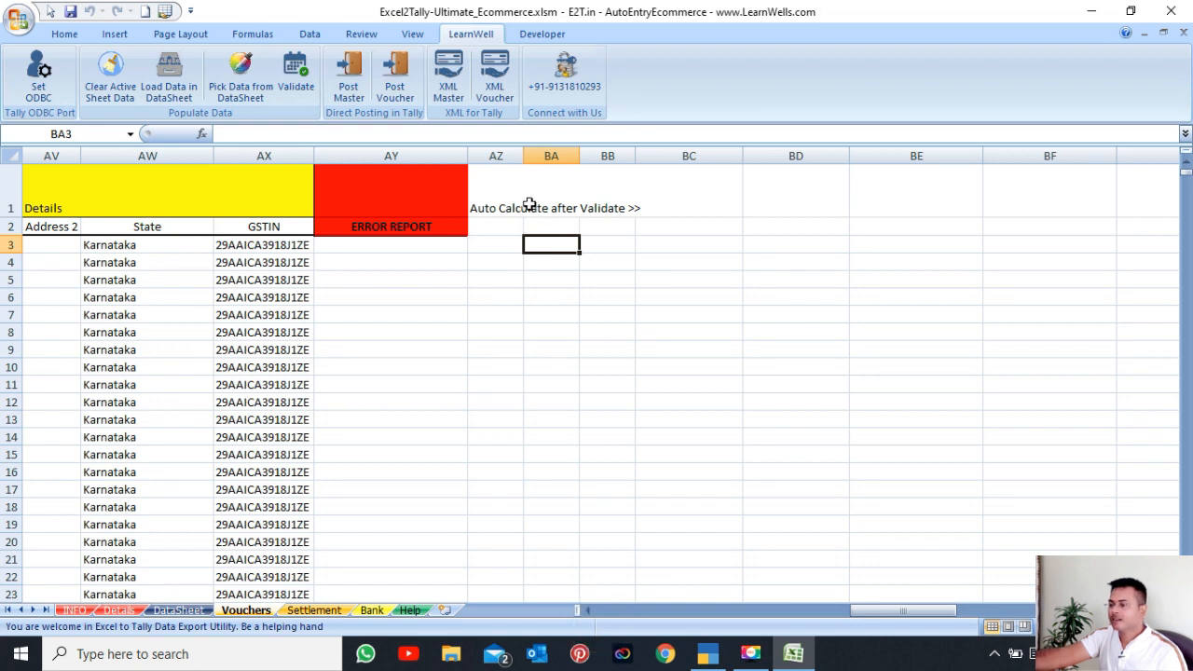
drag(520, 207, 1076, 331)
click(828, 262)
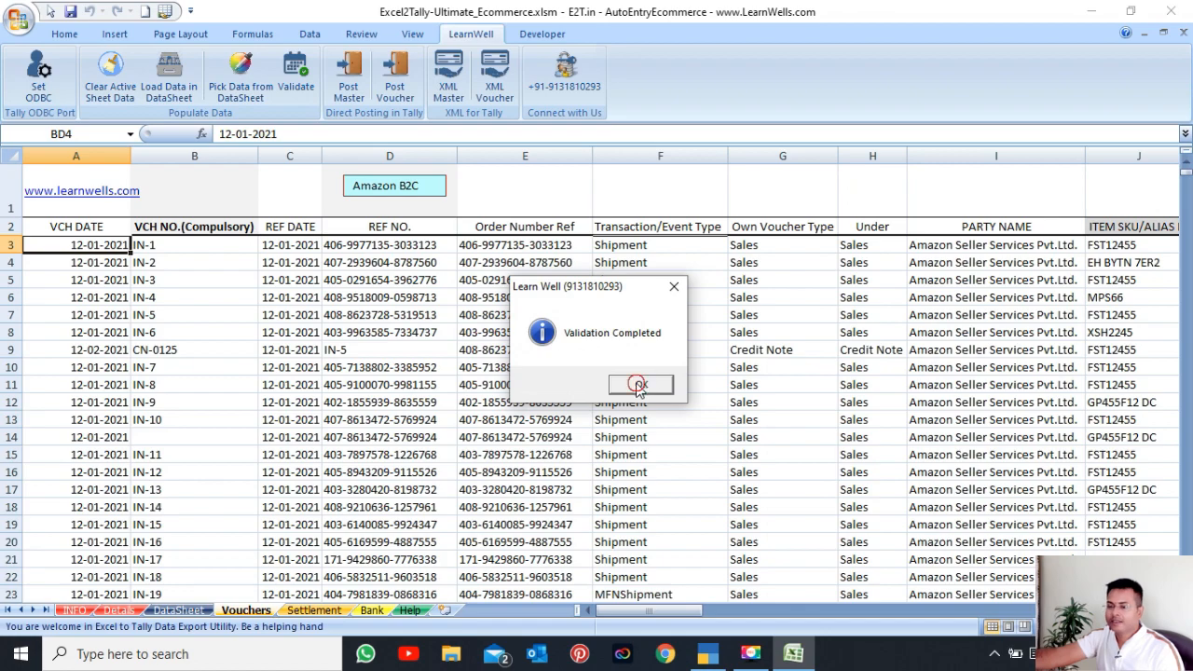
Dismiss the validation completion message and look across the Vouchers sheet to the auto-calculated columns up to column BN
click(638, 385)
click(687, 310)
key(Right)
key(Right)
key(Right)
key(Right)
key(Right)
key(Right)
key(Right)
key(Right)
key(Right)
key(Right)
key(Right)
key(Right)
key(Right)
key(Right)
key(Right)
key(Right)
key(Right)
key(Right)
key(Right)
key(Right)
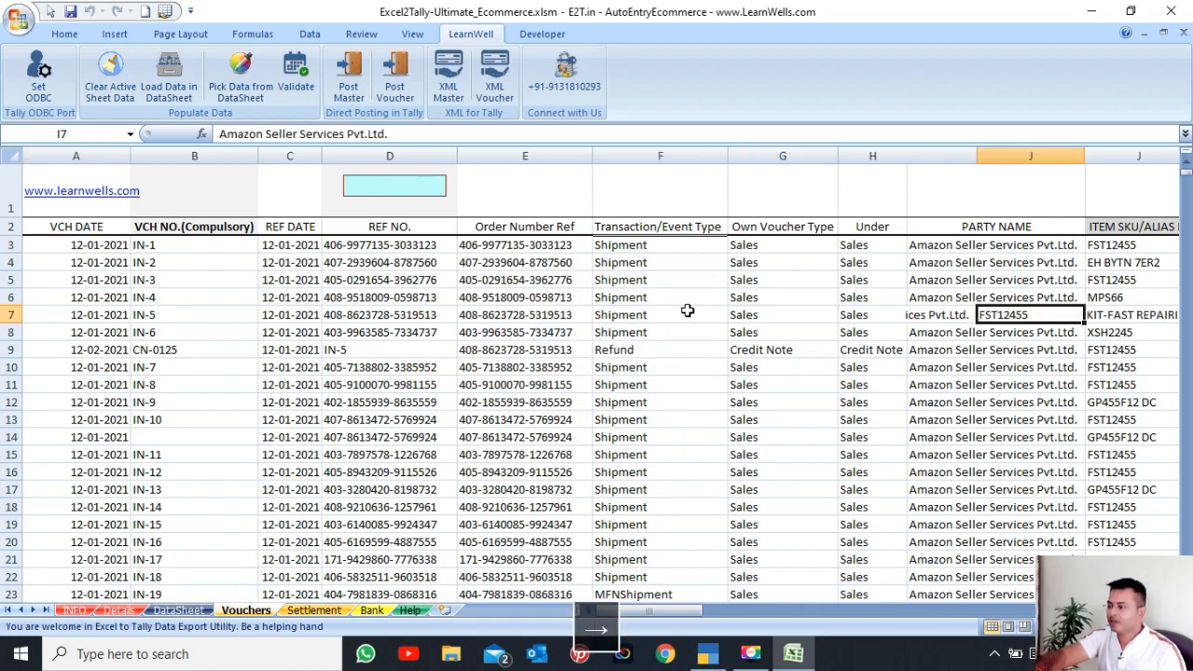
key(Right)
key(Right)
key(Right)
key(Right)
key(Right)
key(Right)
key(Right)
key(Right)
key(Right)
key(Right)
key(Right)
key(Right)
key(Right)
key(Right)
key(Right)
key(Right)
key(Right)
key(Right)
key(Right)
key(Right)
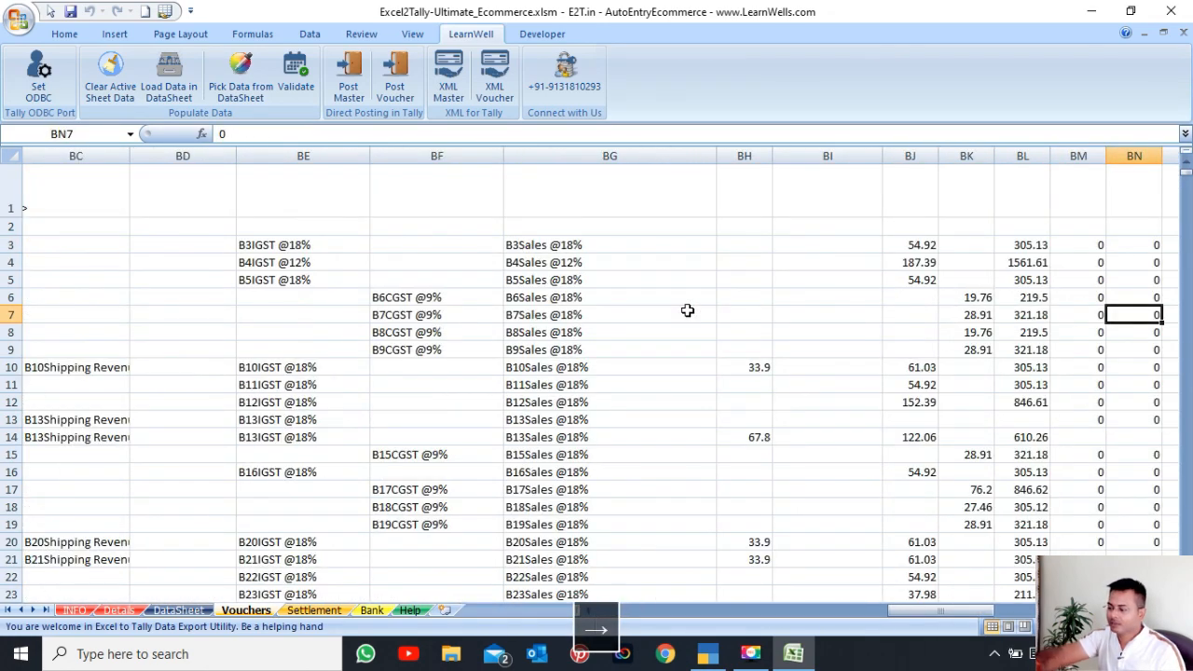
Check the Error Report column of the validated vouchers, along with the neighbouring State and GSTIN columns
key(Left)
key(Left)
key(Left)
key(Left)
key(Left)
key(Left)
key(Left)
key(Left)
key(Left)
key(Left)
key(Left)
key(Left)
key(Left)
key(Left)
key(Left)
key(Left)
key(Left)
key(Left)
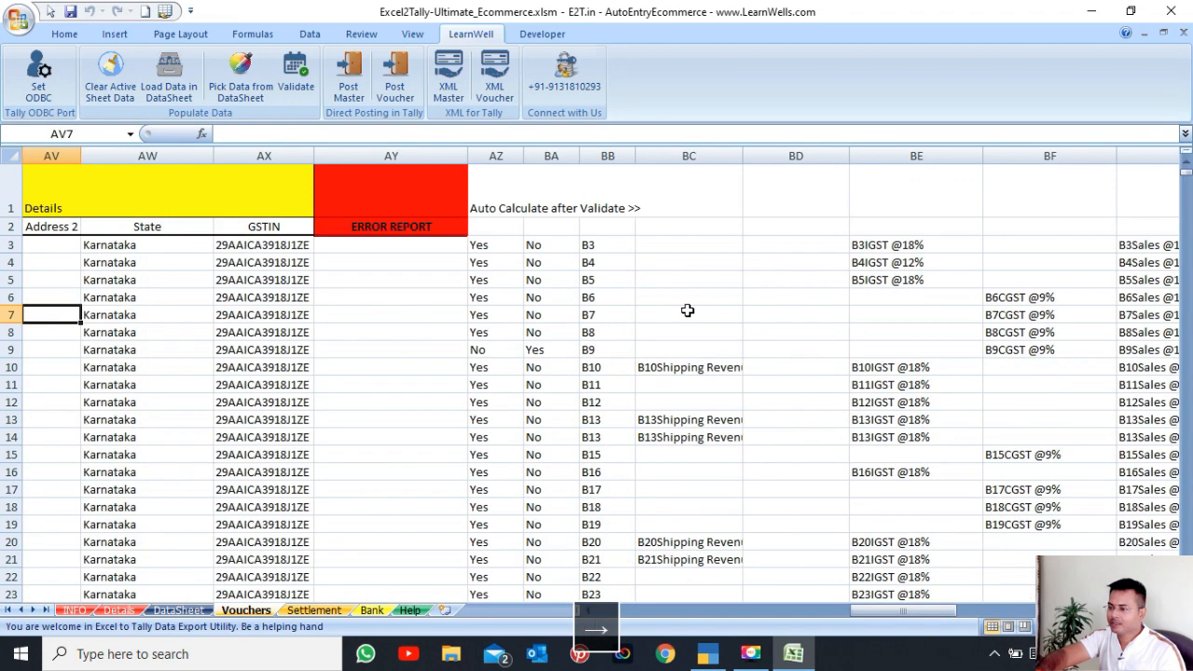
Review the auto-calculated tax ledgers, sales ledgers and amounts along row 7 through column BX
key(Right)
key(Right)
key(Right)
key(Right)
key(Right)
key(Right)
key(Right)
key(Right)
key(Right)
key(Right)
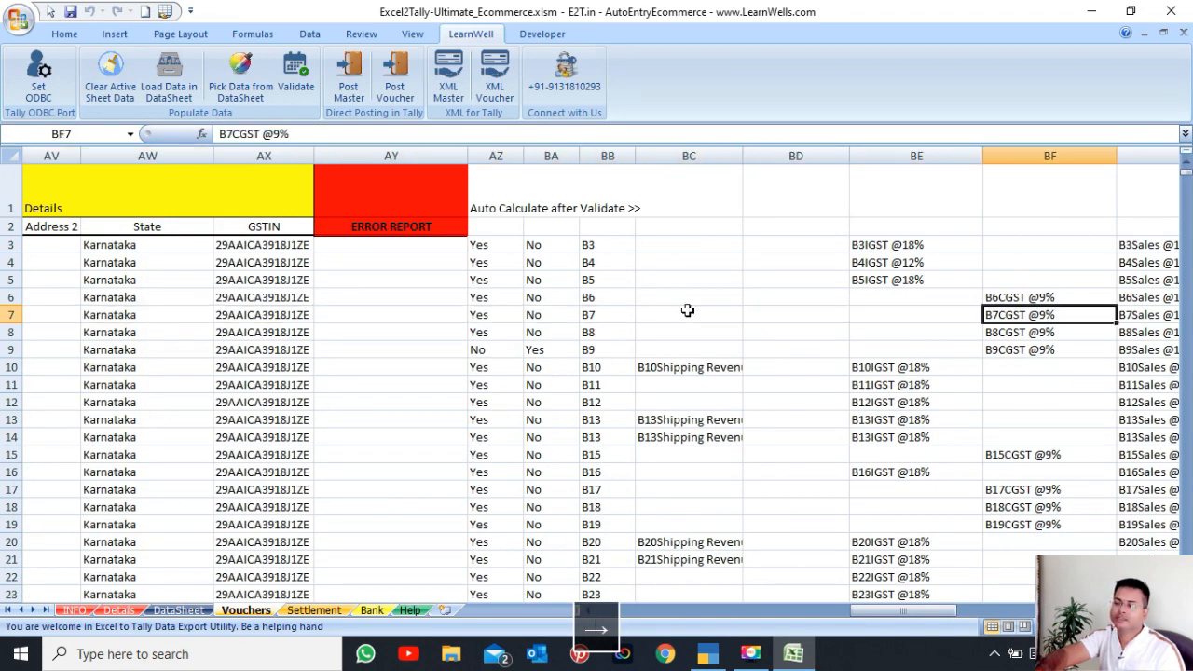
key(Right)
key(Right)
key(Right)
key(Right)
key(Right)
key(Right)
key(Right)
key(Right)
key(Right)
key(Right)
key(Right)
key(Right)
key(Right)
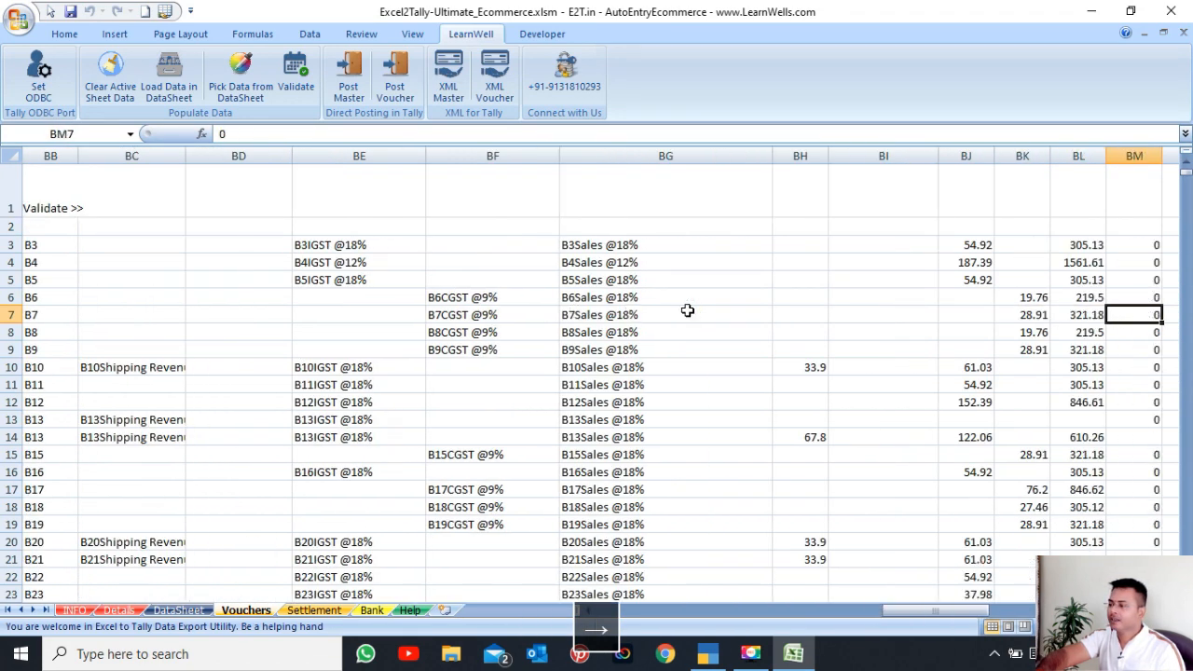
key(Right)
key(Right)
key(Right)
key(Right)
key(Right)
key(Right)
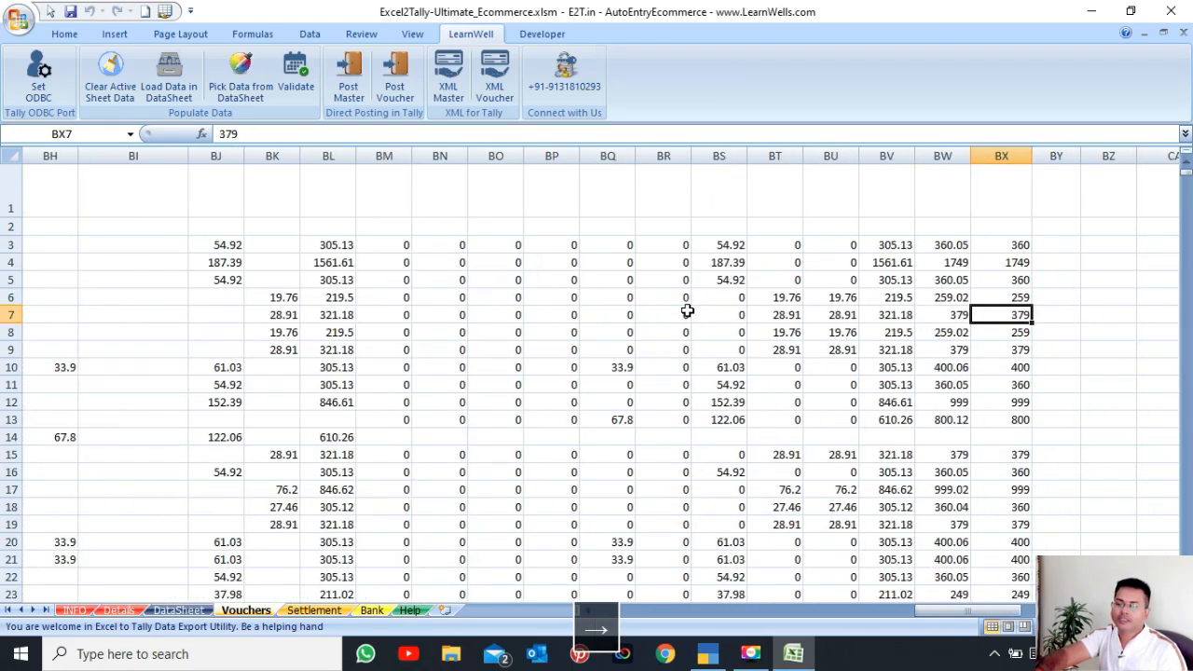
Return to the first columns of the Vouchers sheet and compare the voucher and reference numbers in rows 13 and 14
key(Left)
key(Left)
key(Left)
key(Left)
key(Left)
key(Left)
key(Left)
key(Left)
key(Left)
key(Left)
key(Left)
key(Left)
key(Left)
key(Left)
key(Left)
key(Left)
key(Left)
key(Left)
key(Left)
key(Left)
key(Left)
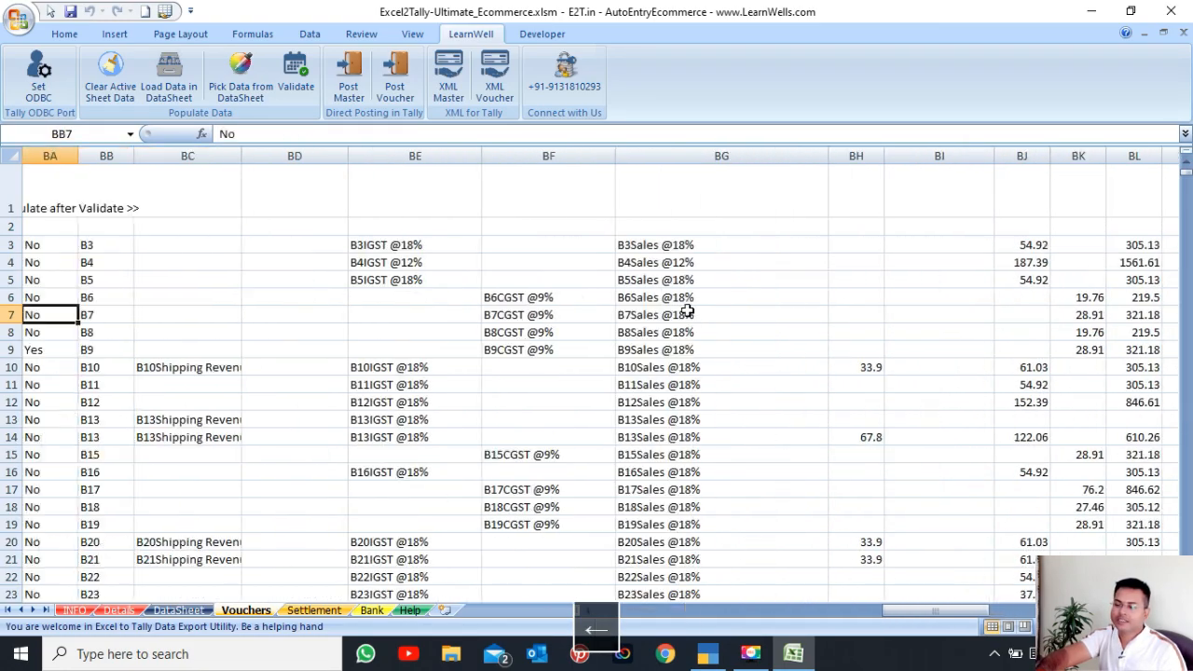
key(Home)
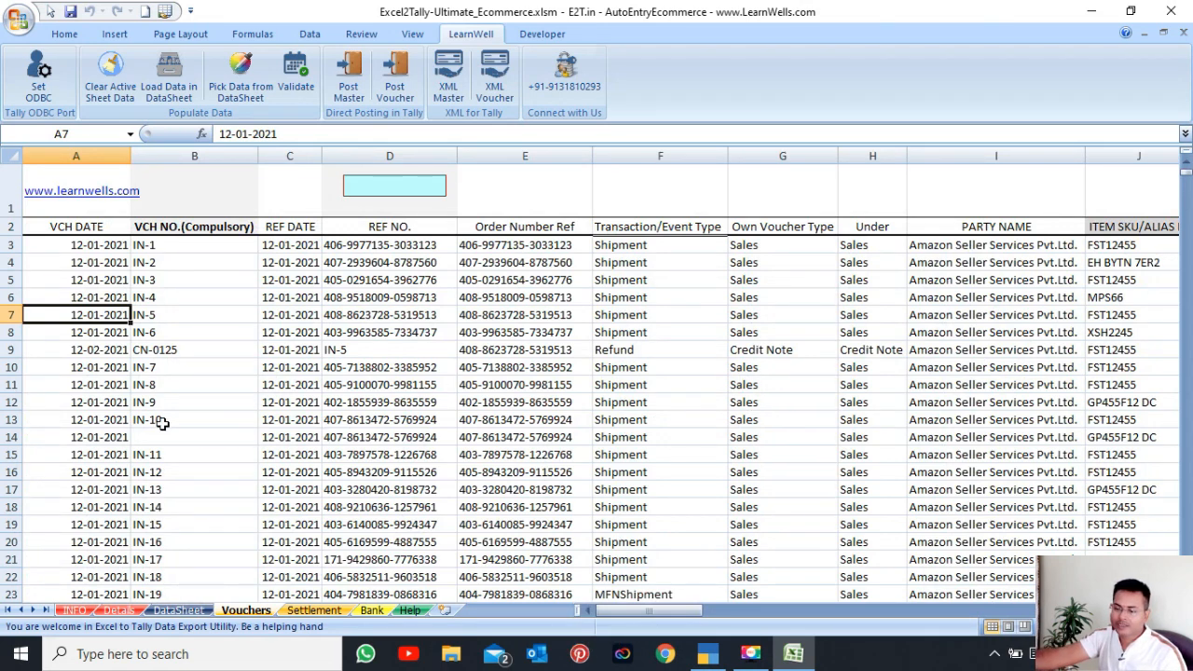
drag(161, 422, 380, 436)
click(410, 421)
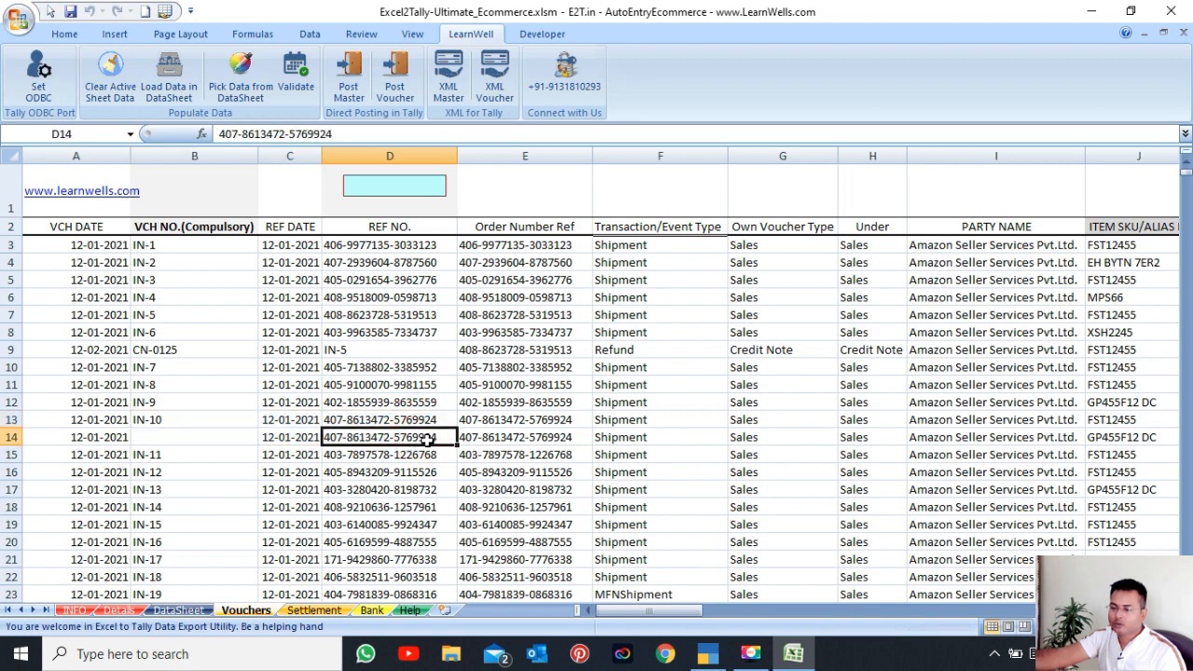
click(436, 437)
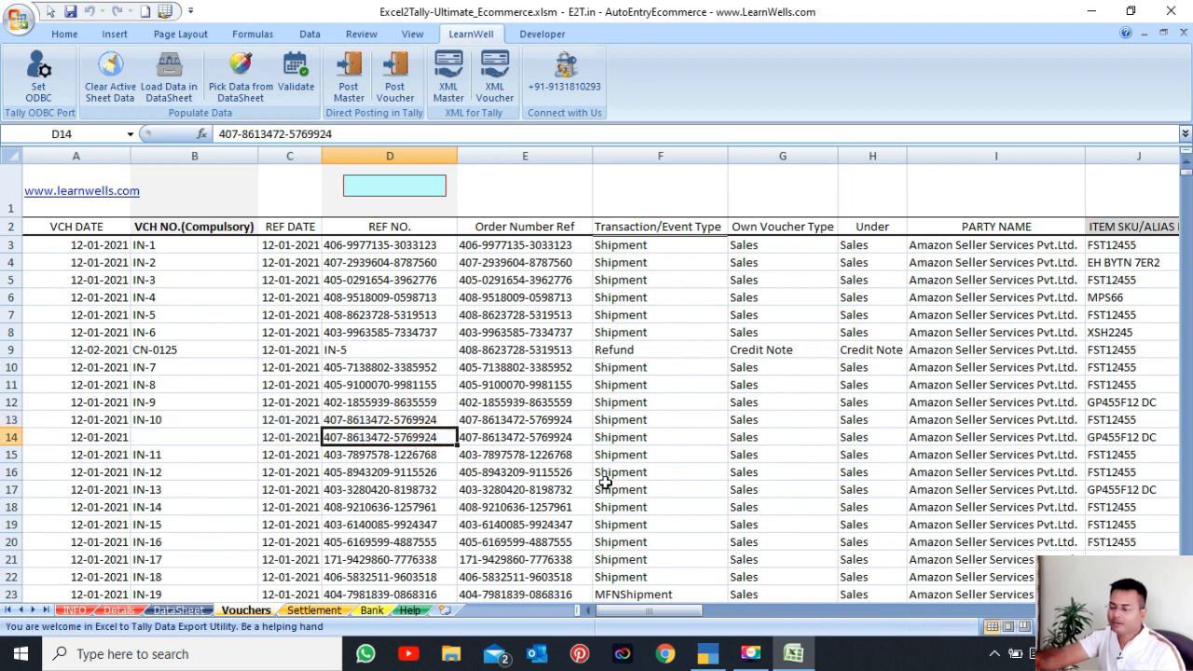
Compare the item names in rows 13 and 14, which belong to the multi-item voucher IN-10
key(Right)
key(Right)
key(Right)
key(Right)
key(Right)
key(Right)
key(Right)
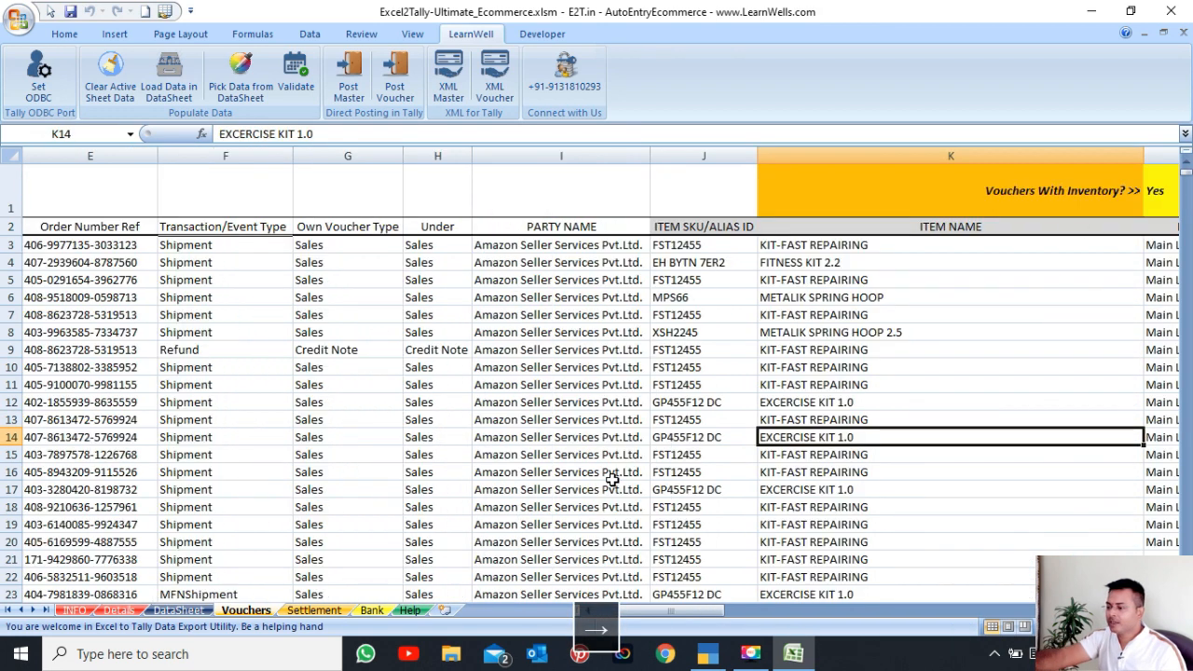
drag(820, 418, 822, 432)
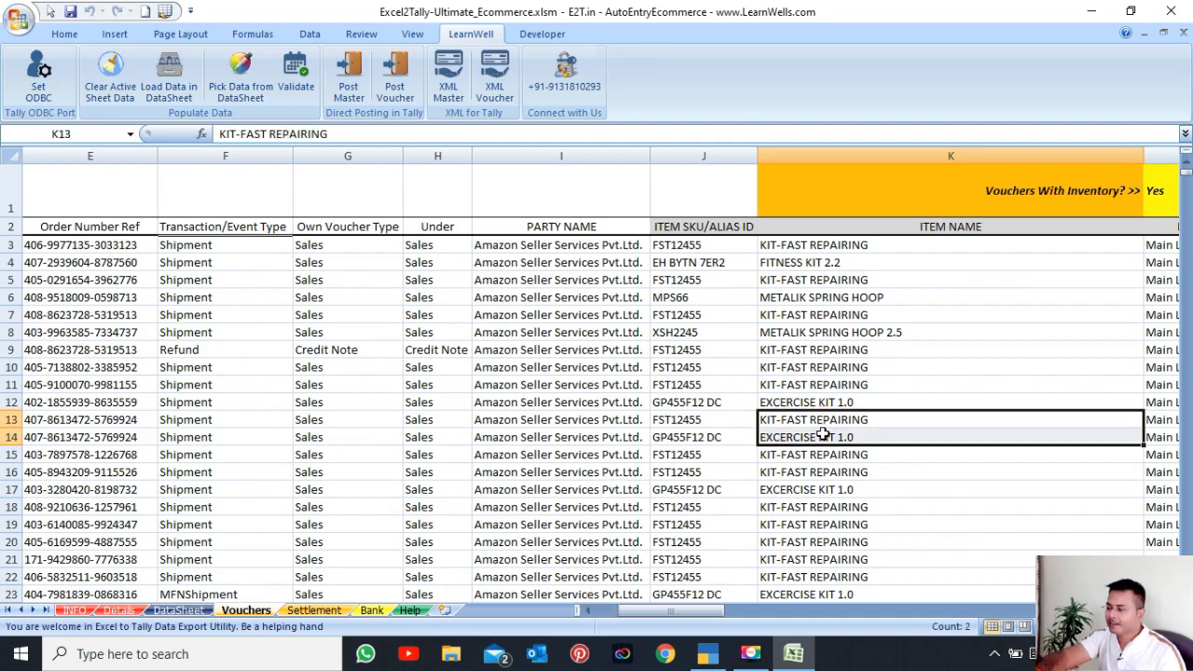
Follow row 13 across to the auto-calculated columns and compare the voucher keys in BB13 and BB14
key(Right)
key(Right)
key(Right)
key(Right)
key(Right)
key(Right)
key(Right)
key(Right)
key(Right)
key(Right)
key(Right)
key(Right)
key(Right)
key(Right)
key(Right)
key(Right)
key(Right)
key(Right)
key(Right)
key(Right)
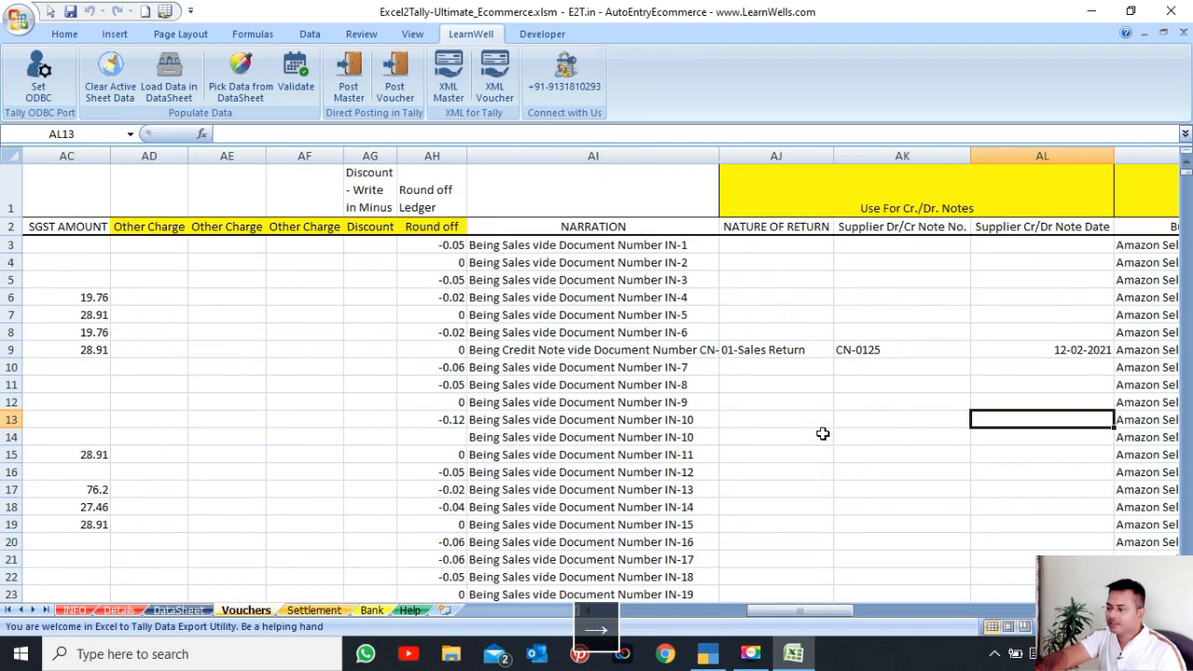
key(Right)
key(Right)
key(Right)
key(Right)
key(Right)
key(Right)
key(Right)
key(Right)
key(Right)
key(Right)
key(Right)
key(Right)
key(Right)
key(Right)
key(Right)
key(Right)
key(Right)
key(Right)
key(Right)
key(Right)
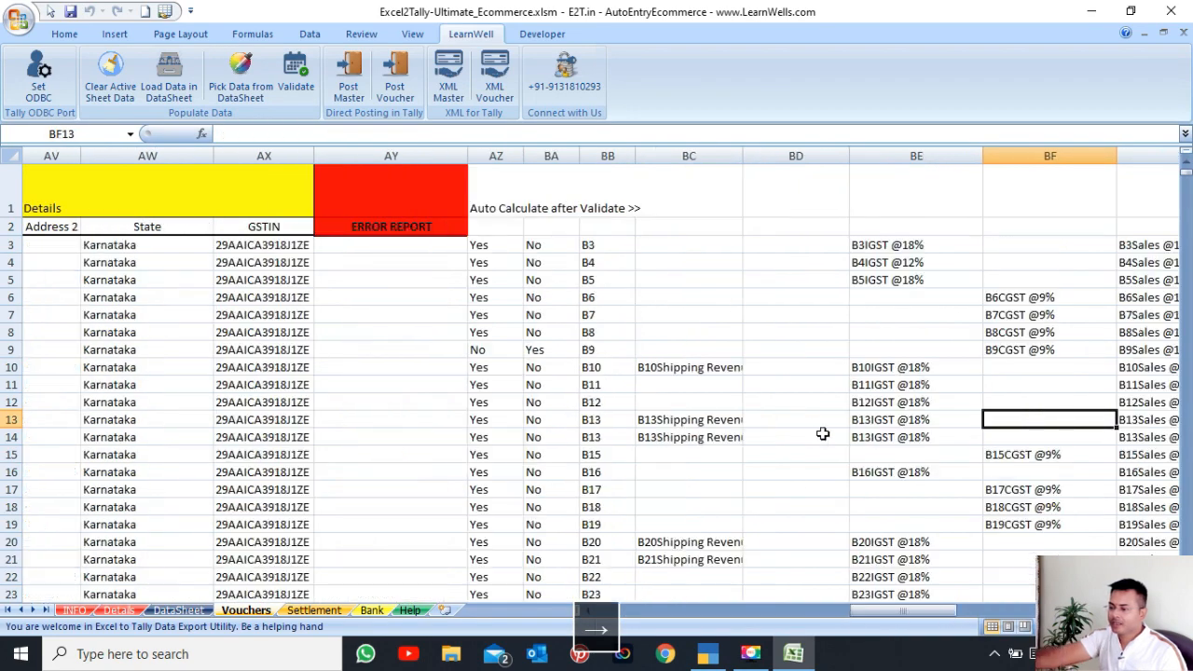
drag(612, 418, 612, 436)
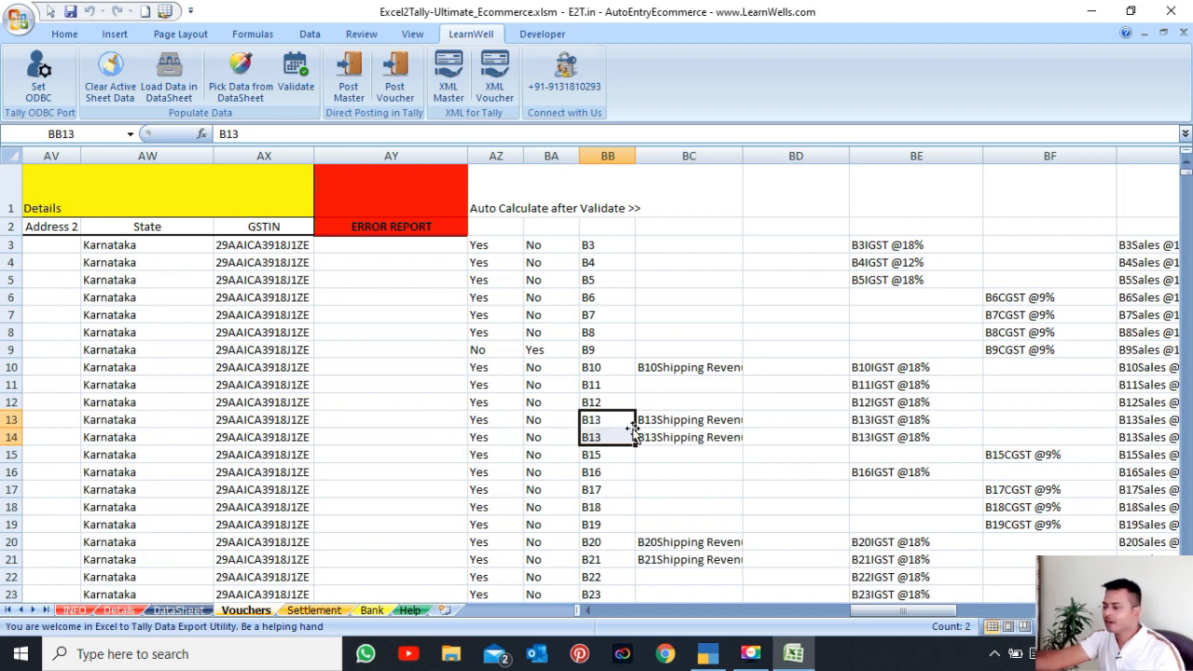
Review the auto-calculated shipping, tax and sales ledgers and their amounts for rows 13 and 14 through column BQ
key(Right)
key(Right)
key(Right)
key(Right)
key(Right)
key(Right)
key(Right)
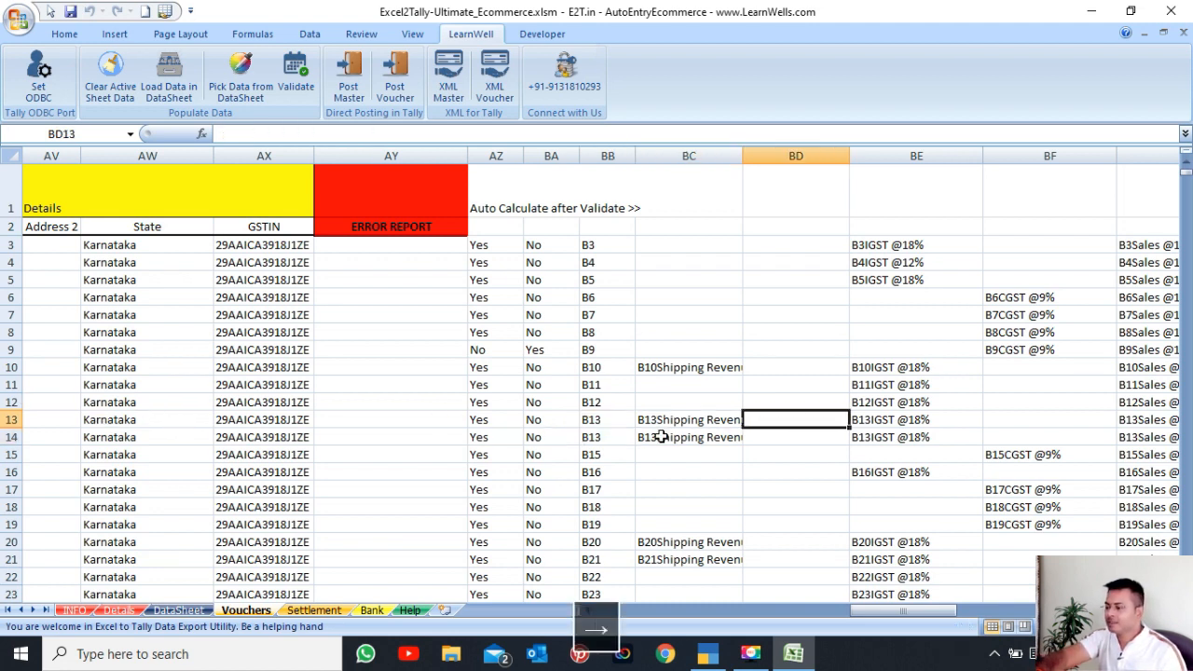
key(Right)
key(Right)
key(Right)
key(Right)
key(Right)
key(Right)
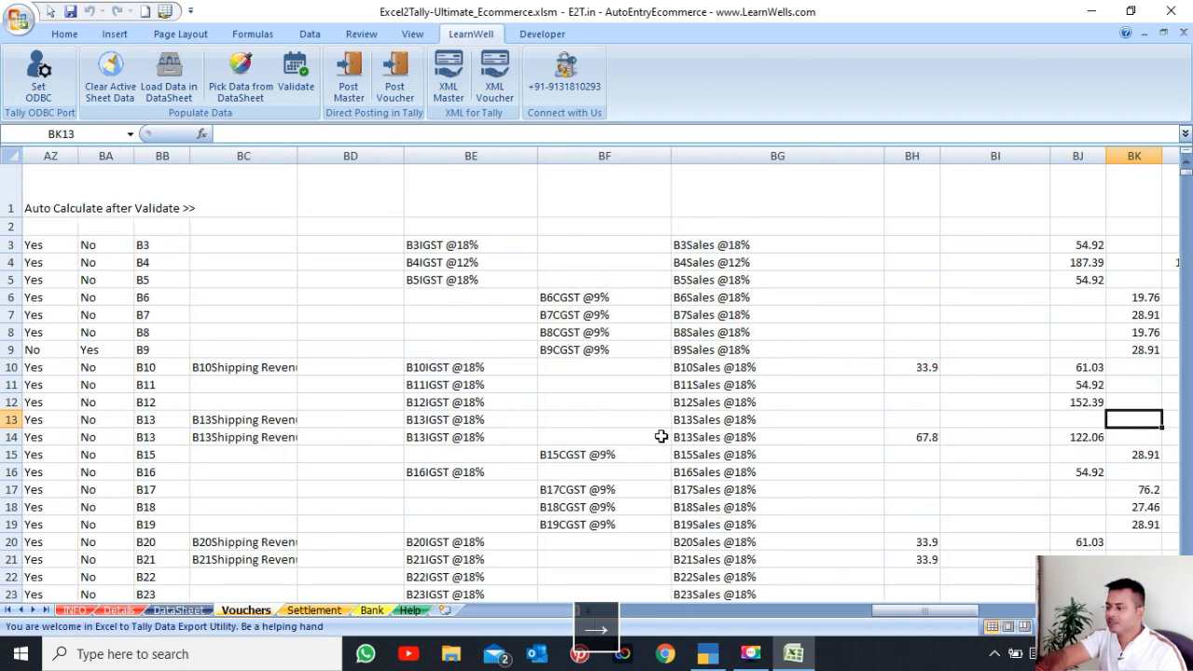
key(Right)
key(Right)
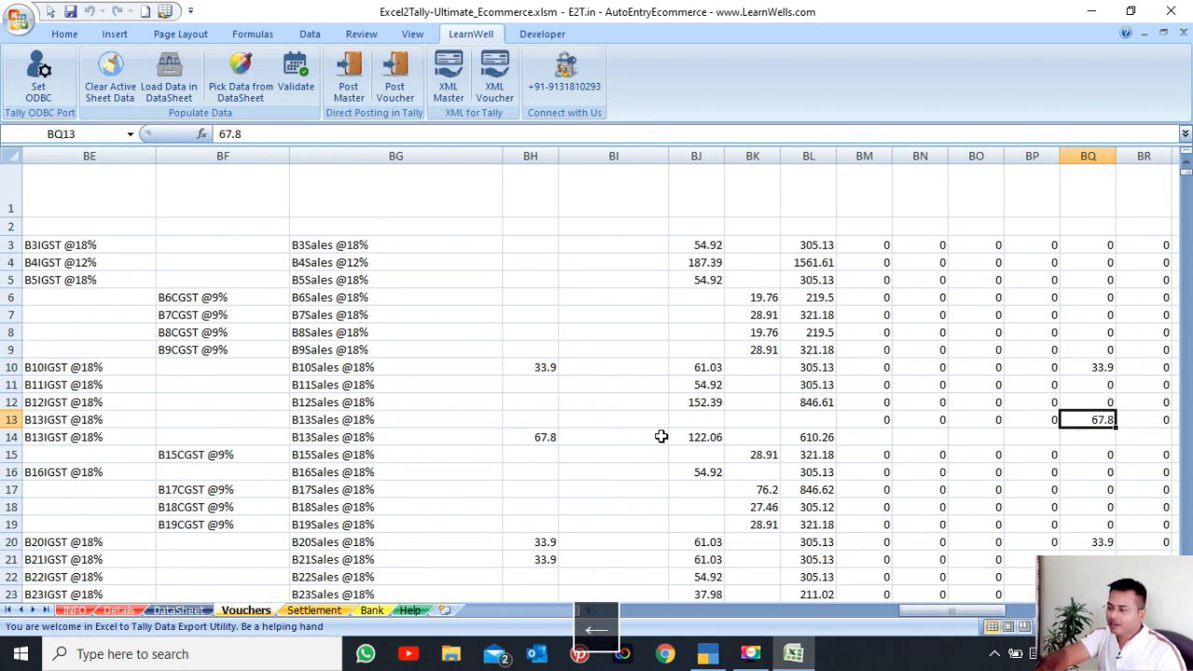
Return along row 13 to the first columns and examine the voucher number cells B13 and B14
key(Left)
key(Left)
key(Left)
key(Left)
key(Left)
key(Left)
key(Left)
key(Left)
key(Left)
key(Left)
key(Left)
key(Left)
key(Left)
key(Left)
key(Left)
key(Left)
key(Left)
key(Left)
key(Left)
key(Left)
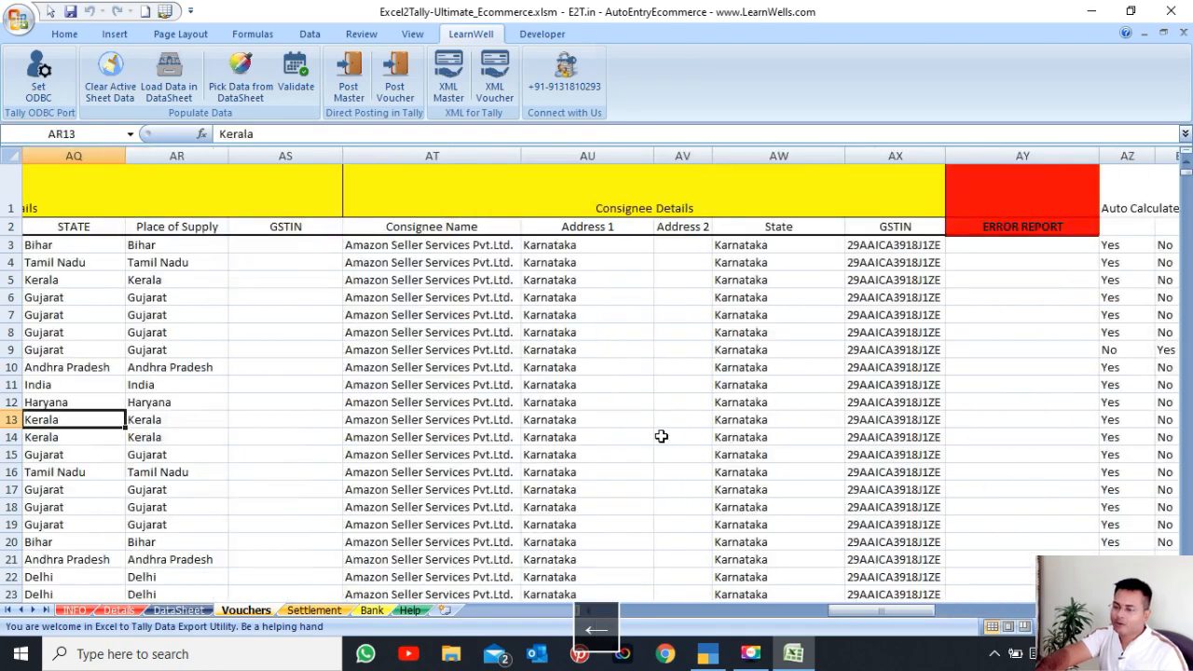
key(Left)
key(Left)
key(Left)
key(Left)
key(Left)
key(Left)
key(Left)
key(Left)
key(Left)
key(Left)
key(Left)
key(Left)
key(Left)
key(Left)
key(Left)
key(Left)
key(Left)
key(Left)
key(Left)
key(Left)
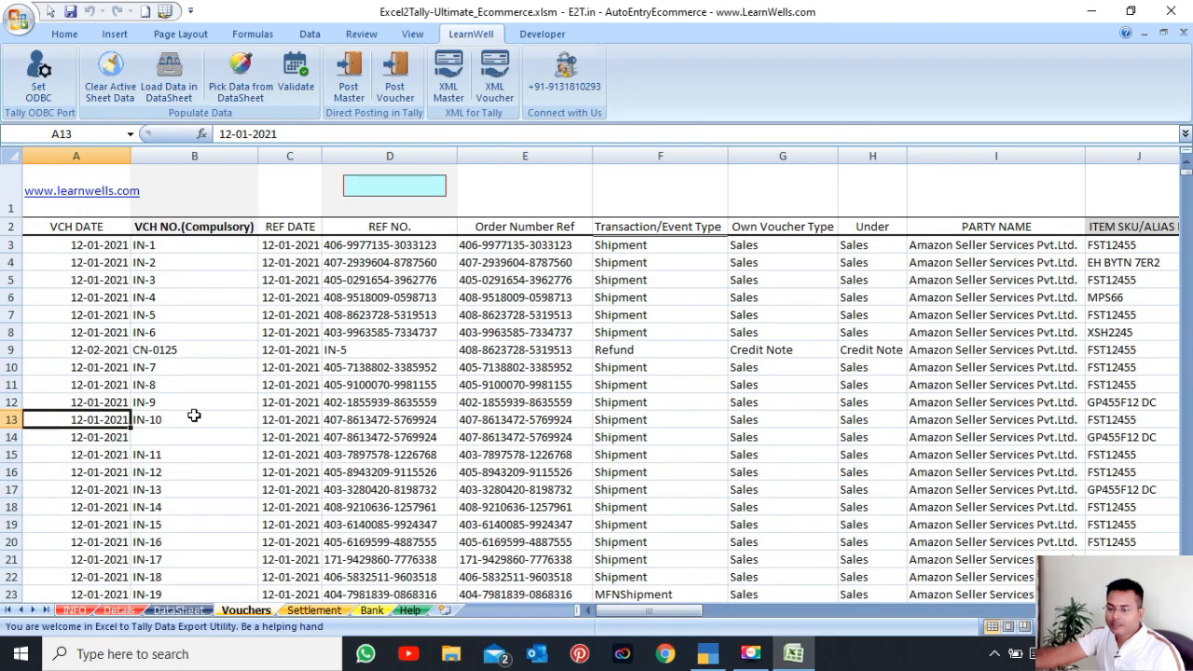
drag(194, 415, 192, 435)
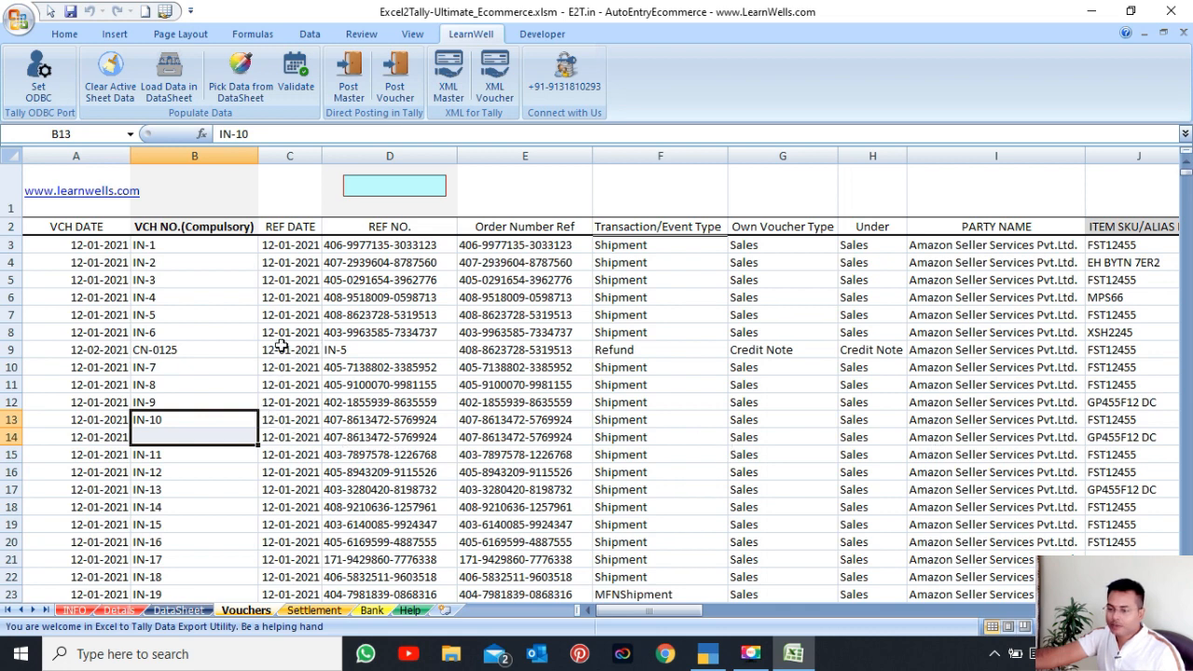
Examine the credit note in row 9, checking its voucher number, reference number and transaction type
drag(202, 351, 373, 351)
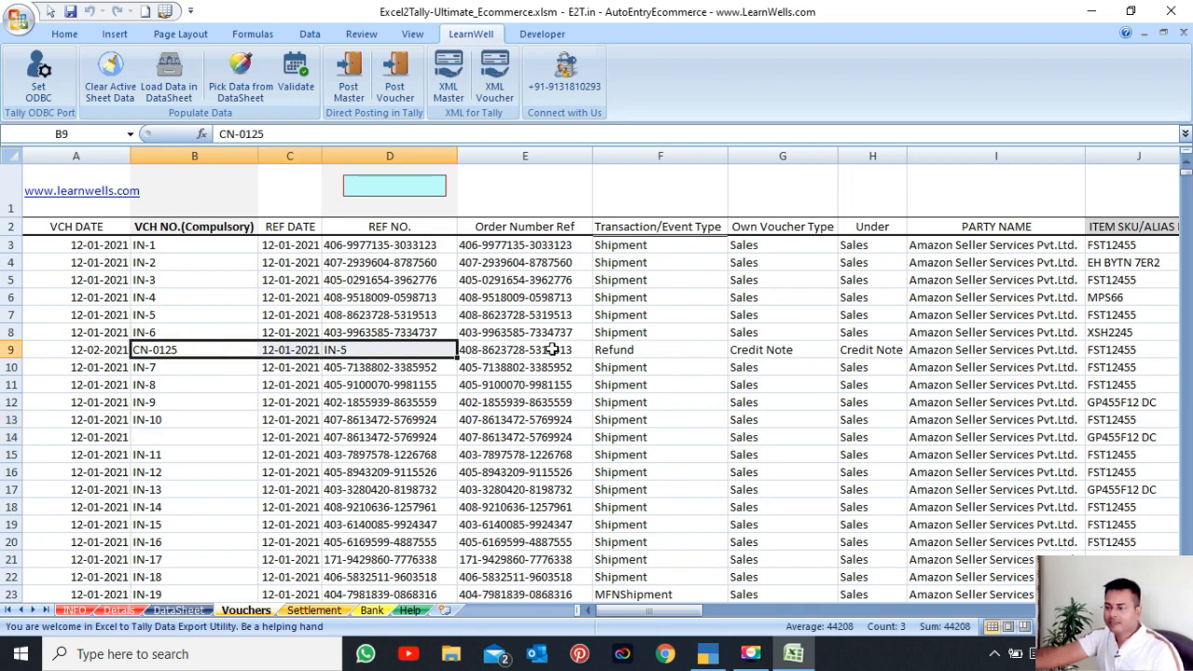
click(617, 348)
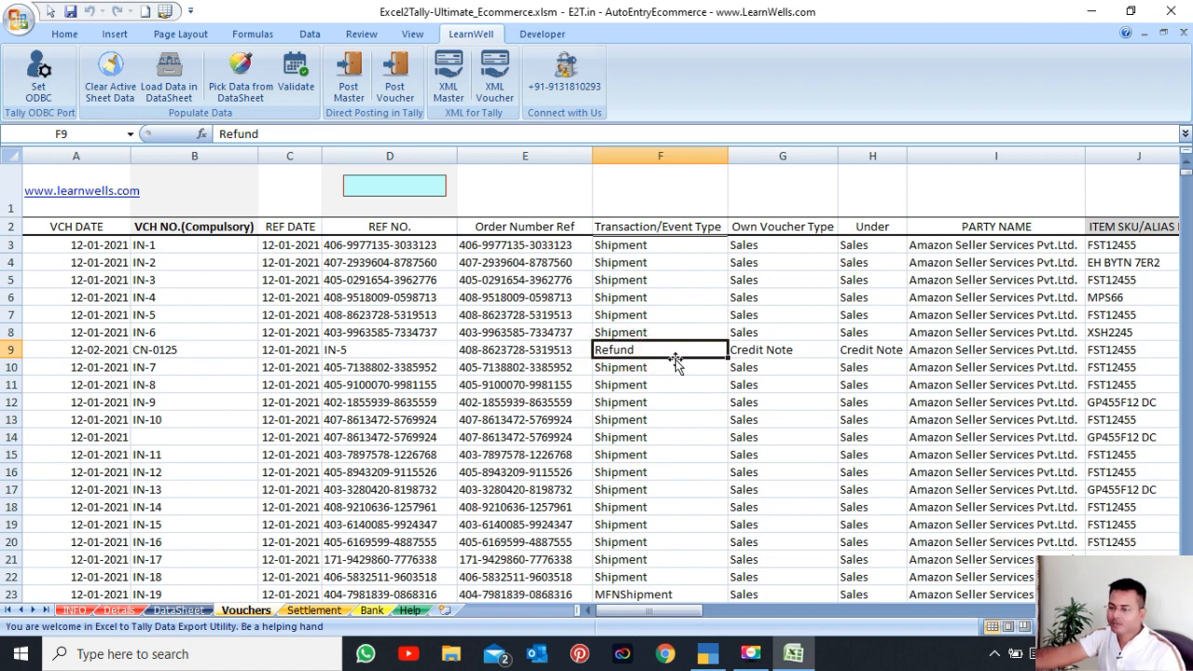
click(179, 354)
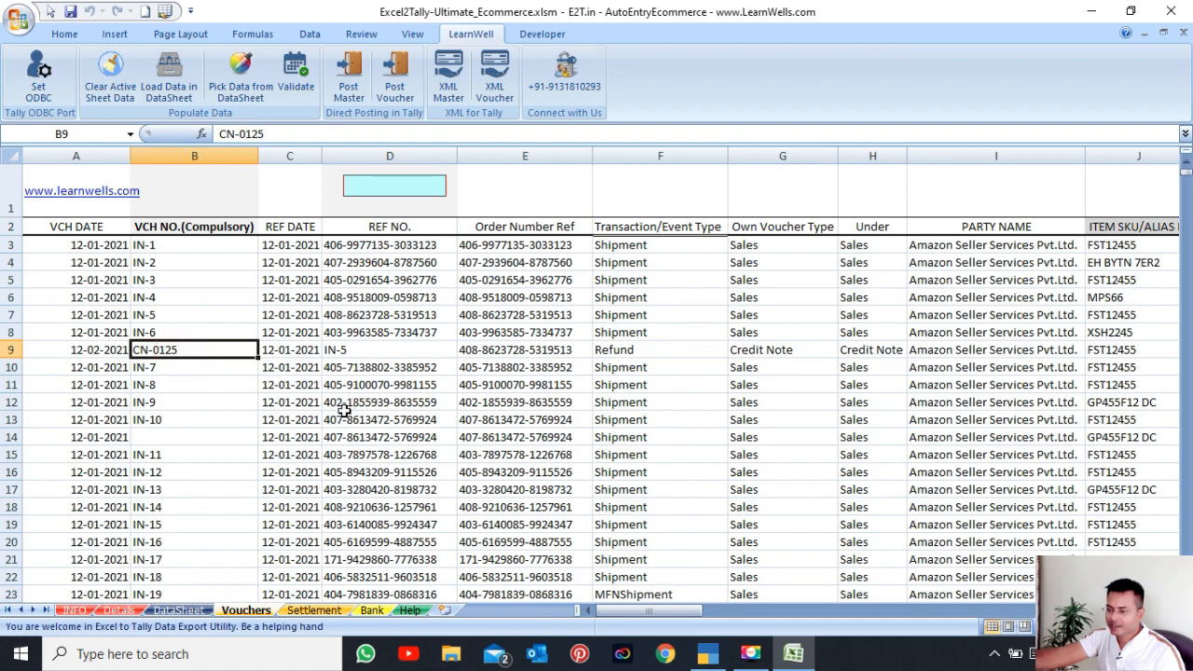
Scan the voucher numbers in column B from row 14 down to about row 79
click(238, 436)
key(Down)
key(Down)
key(Down)
key(Down)
key(Down)
key(Down)
key(Down)
key(Down)
key(Down)
key(Down)
key(Down)
key(Down)
key(Down)
key(Down)
key(Down)
key(Down)
key(Down)
key(Down)
key(Down)
key(Down)
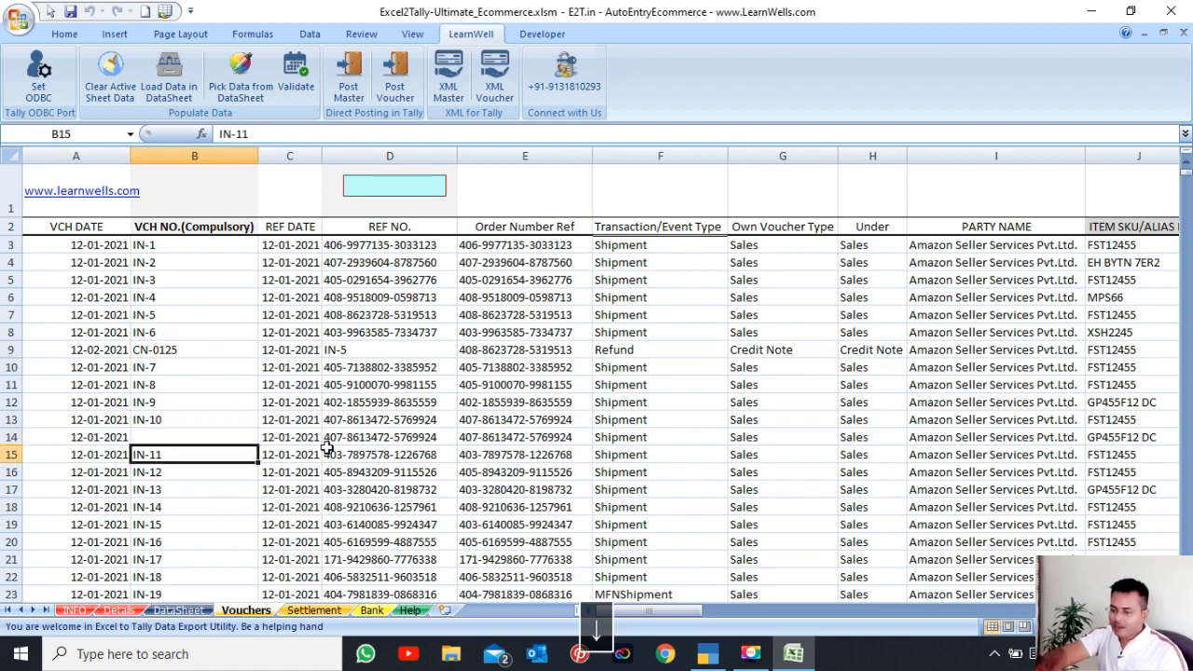
key(Down)
key(Down)
key(Down)
key(Down)
key(Down)
key(Down)
key(Down)
key(Down)
key(Down)
key(Down)
key(Down)
key(Down)
key(Down)
key(Down)
key(Down)
key(Down)
key(Down)
key(Down)
key(Down)
key(Down)
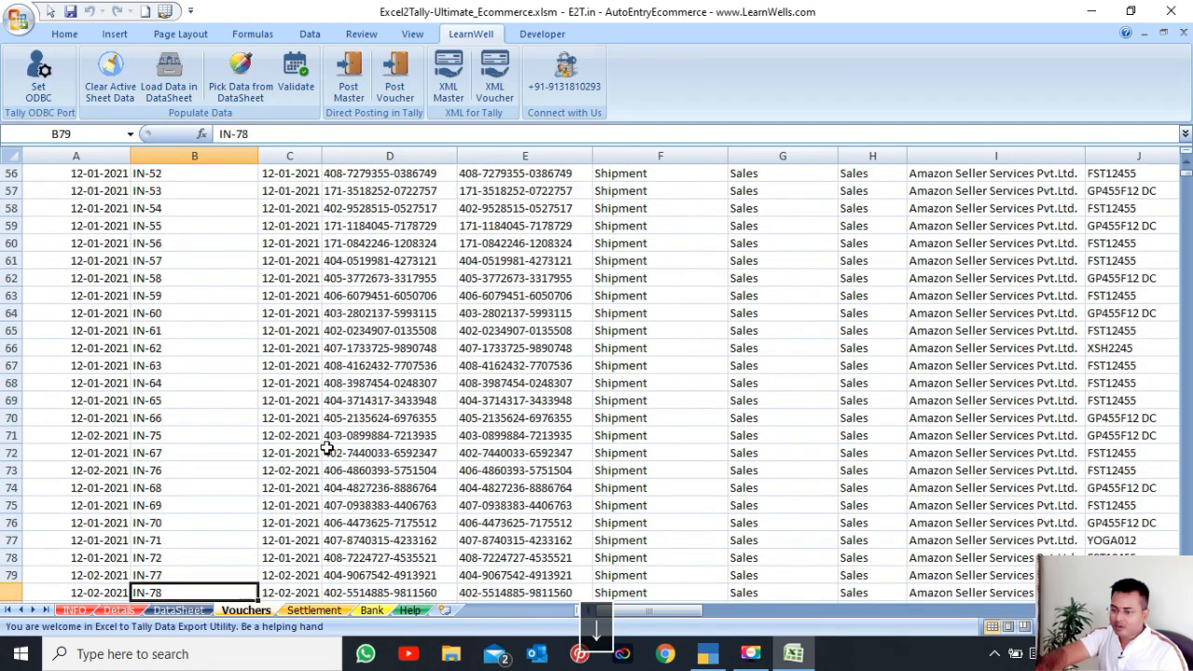
Look back up through the voucher rows to about row 36, checking the transaction types for a cancelled order
key(Up)
key(Up)
key(Up)
key(Up)
key(Up)
key(Up)
key(Up)
key(Up)
key(Up)
key(Up)
key(Up)
key(Up)
key(Up)
key(Up)
key(Up)
key(Up)
key(Up)
key(Up)
key(Up)
key(Up)
key(Up)
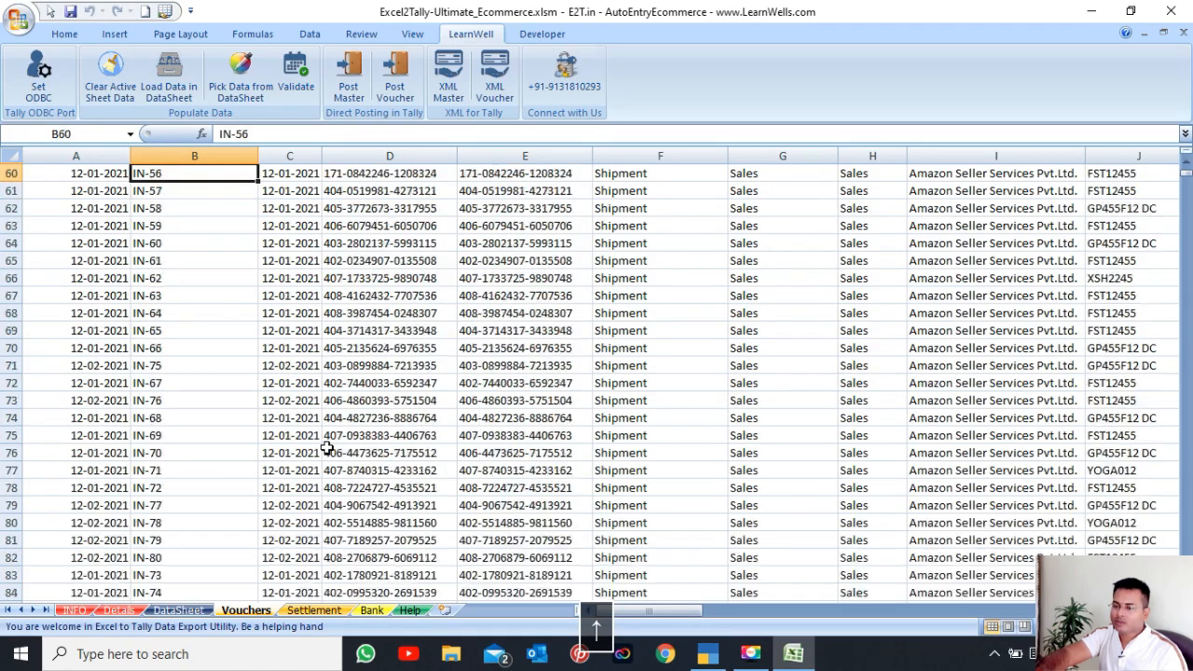
key(Up)
key(Up)
key(Up)
key(Up)
key(Up)
key(Up)
key(Up)
key(Up)
key(Up)
key(Up)
key(Up)
key(Up)
key(Up)
key(Up)
key(Up)
key(Up)
key(Up)
key(Up)
key(Up)
key(Up)
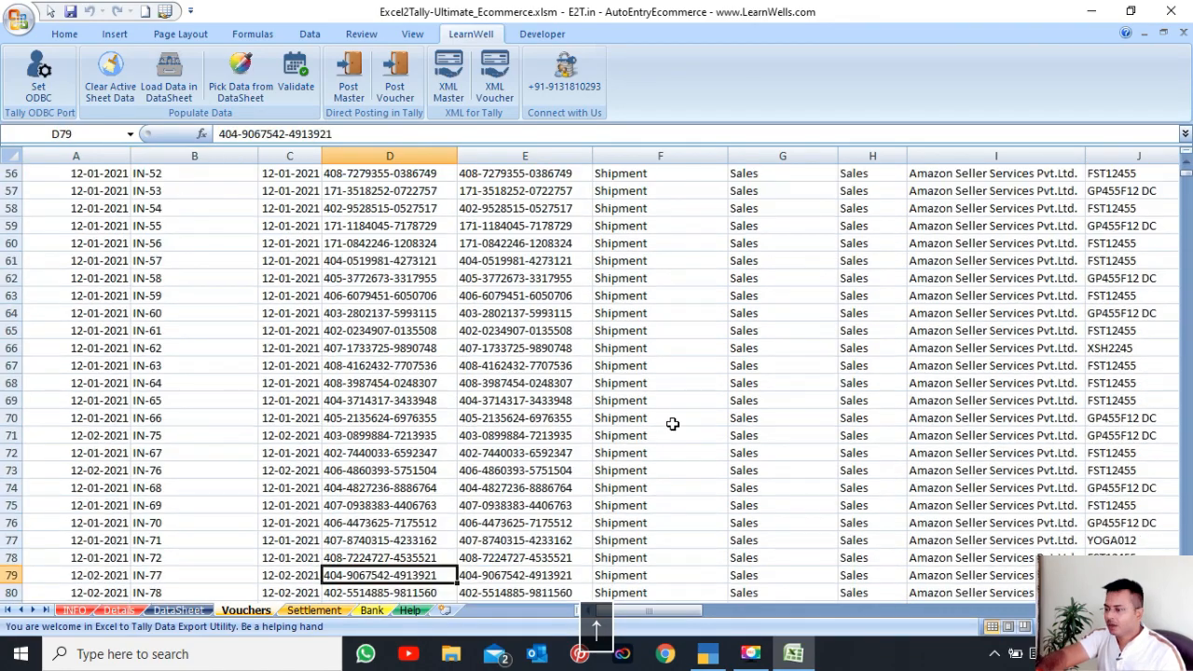
key(Up)
key(Up)
key(Up)
key(Up)
key(Up)
key(Up)
key(Up)
key(Up)
key(Up)
key(Up)
key(Up)
key(Up)
key(Up)
key(Up)
key(Up)
key(Up)
key(Up)
key(Up)
key(Up)
key(Up)
key(Up)
key(Up)
key(Up)
key(Up)
key(Up)
key(Up)
key(Up)
key(Up)
key(Up)
key(Up)
key(Up)
key(Up)
key(Up)
key(Up)
key(Up)
key(Up)
key(Up)
key(Up)
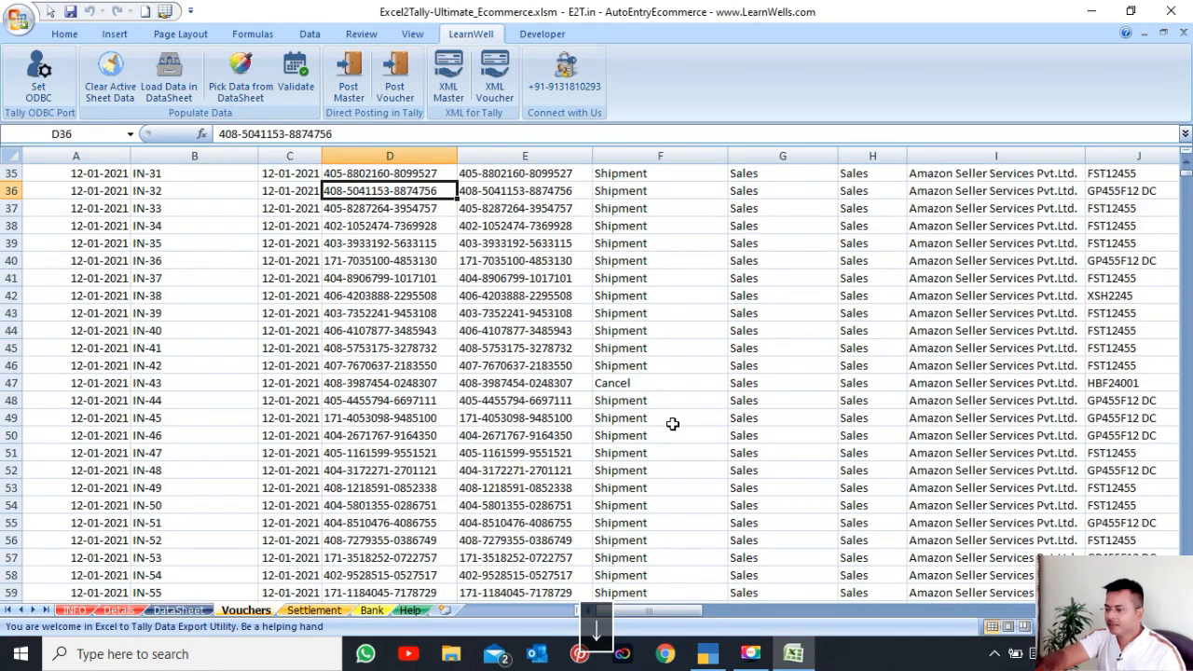
Examine the Cancel transaction type in cell F47
key(Down)
key(Down)
key(Down)
key(Down)
key(Down)
key(Down)
key(Down)
key(Down)
key(Down)
key(Down)
key(Down)
key(Right)
key(Right)
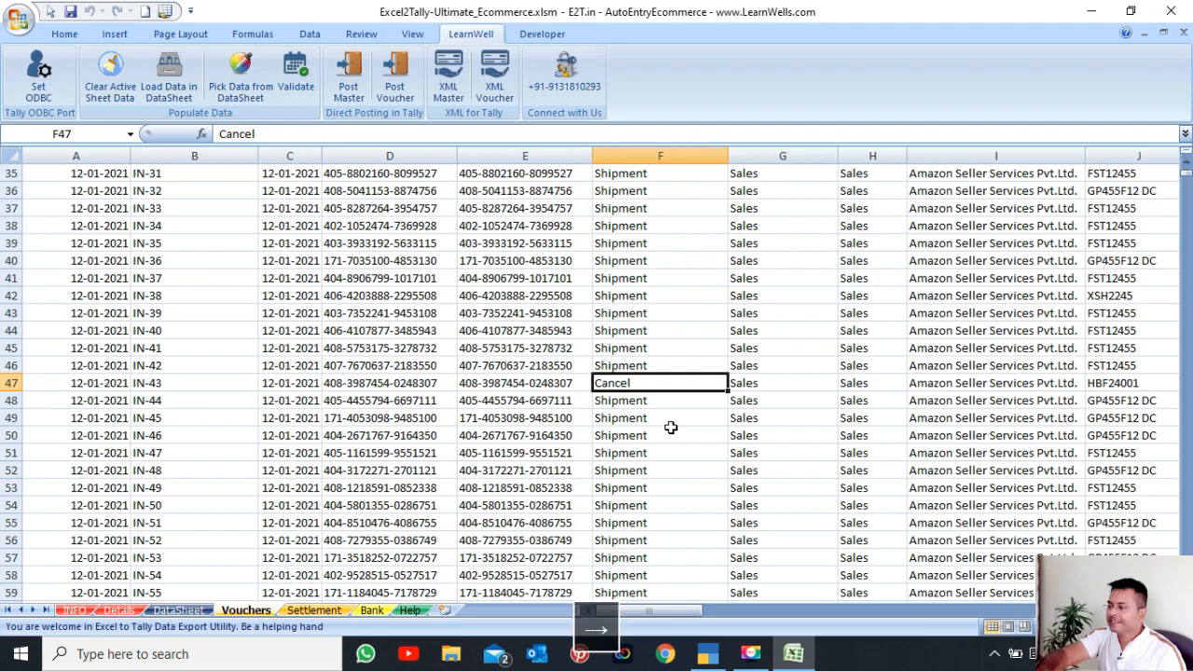
Follow the cancelled order in row 47 across its item, quantity, rate and tax columns to the amount in R47
key(Right)
key(Right)
key(Right)
key(Right)
key(Right)
key(Right)
key(Right)
key(Right)
key(Right)
key(Right)
key(Right)
key(Right)
key(Right)
key(Right)
key(Right)
key(Right)
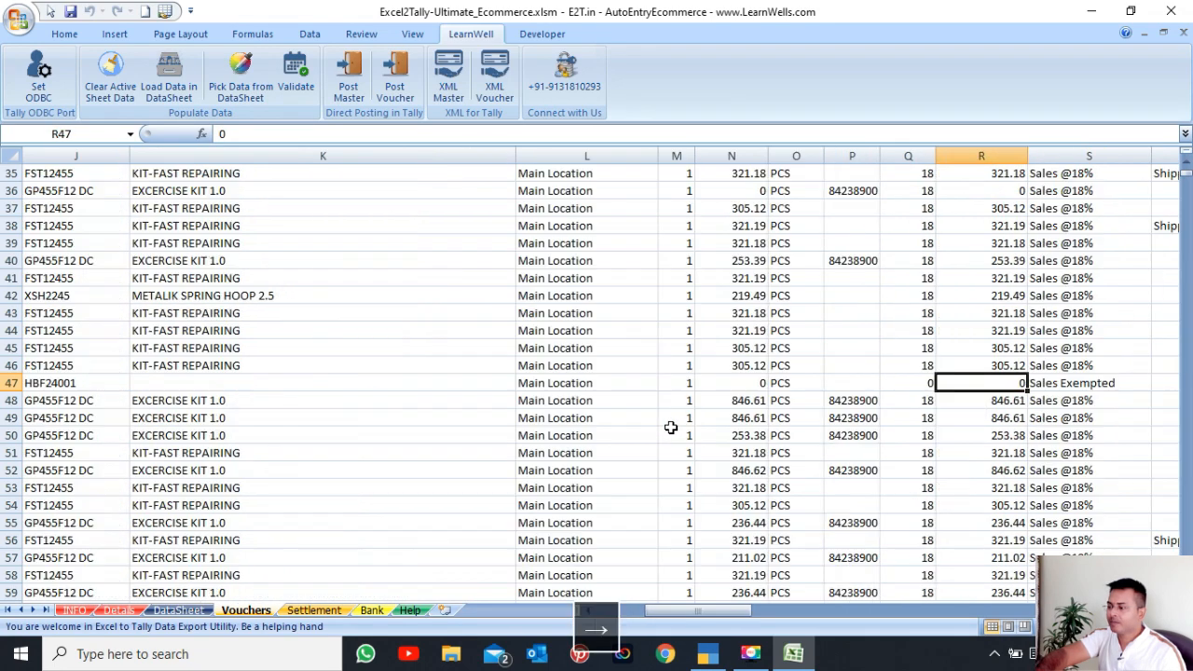
Scan the shipping revenue and tax columns of the Vouchers sheet from row 47 down to about row 76
key(Down)
key(Down)
key(Down)
key(Down)
key(Down)
key(Down)
key(Down)
key(Down)
key(Down)
key(Down)
key(Down)
key(Down)
key(Down)
key(Down)
key(Down)
key(Down)
key(Down)
key(Down)
key(Down)
key(Down)
key(Down)
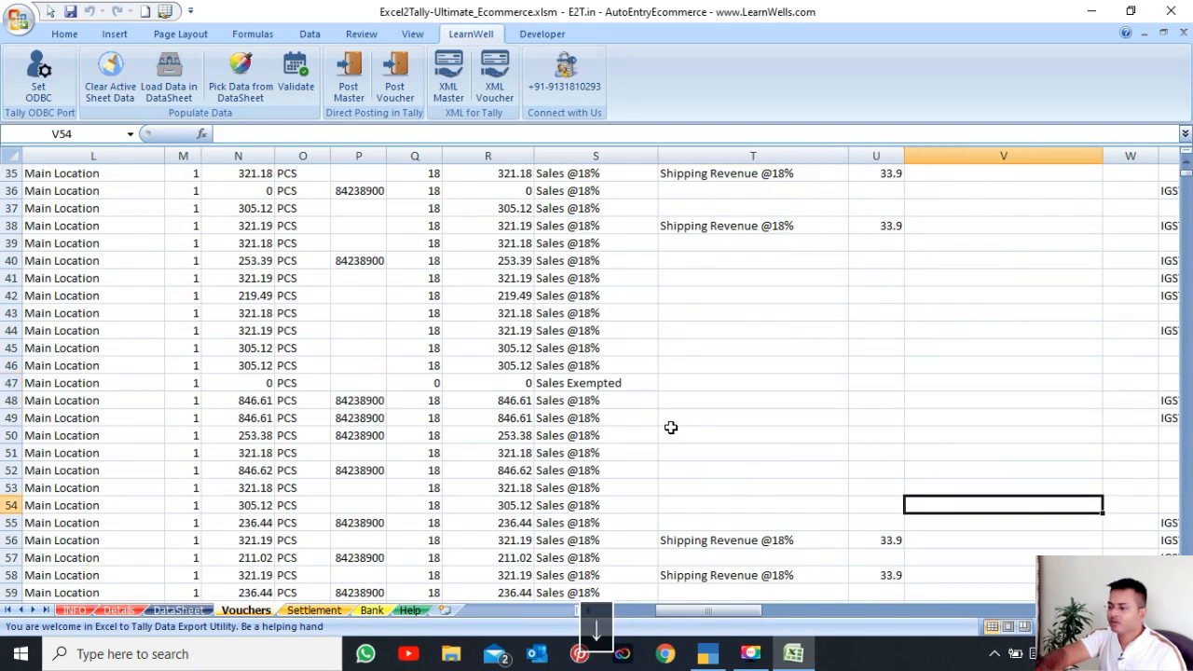
Look back up through the shipping revenue and tax columns to row 5 of the Vouchers sheet
key(Up)
key(Up)
key(Up)
key(Up)
key(Up)
key(Up)
key(Up)
key(Up)
key(Up)
key(Up)
key(Up)
key(Up)
key(Up)
key(Up)
key(Up)
key(Up)
key(Up)
key(Up)
key(Up)
key(Up)
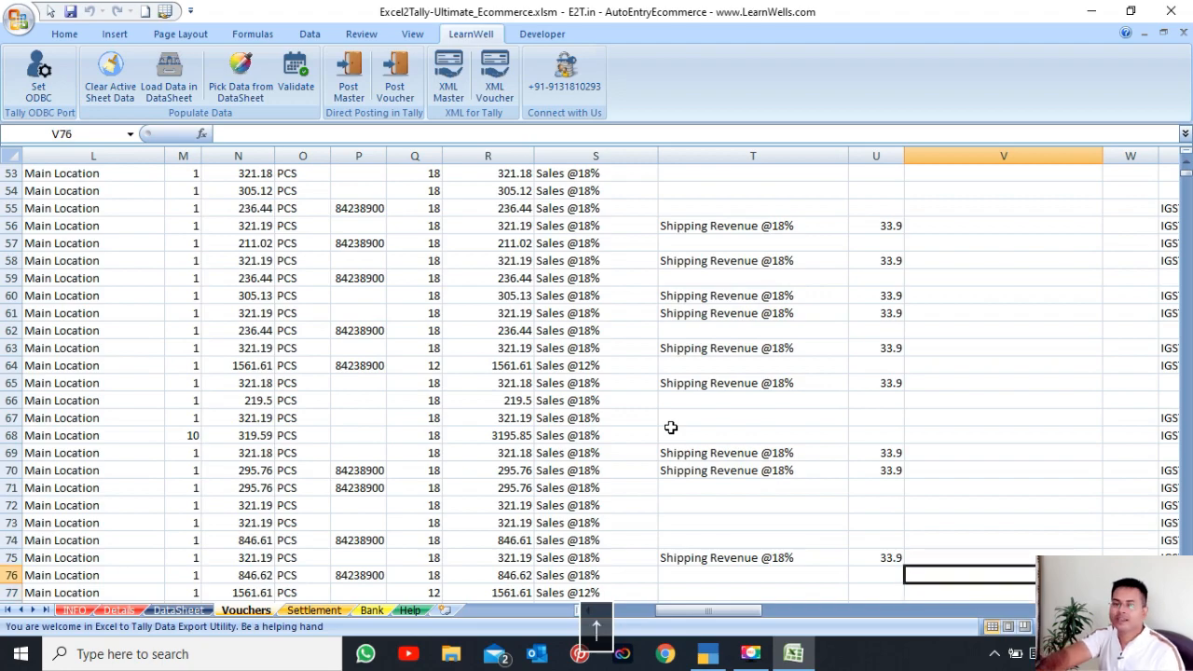
key(Up)
key(Up)
key(Up)
key(Up)
key(Up)
key(Up)
key(Up)
key(Up)
key(Up)
key(Up)
key(Up)
key(Up)
key(Up)
key(Up)
key(Up)
key(Up)
key(Up)
key(Up)
key(Up)
key(Up)
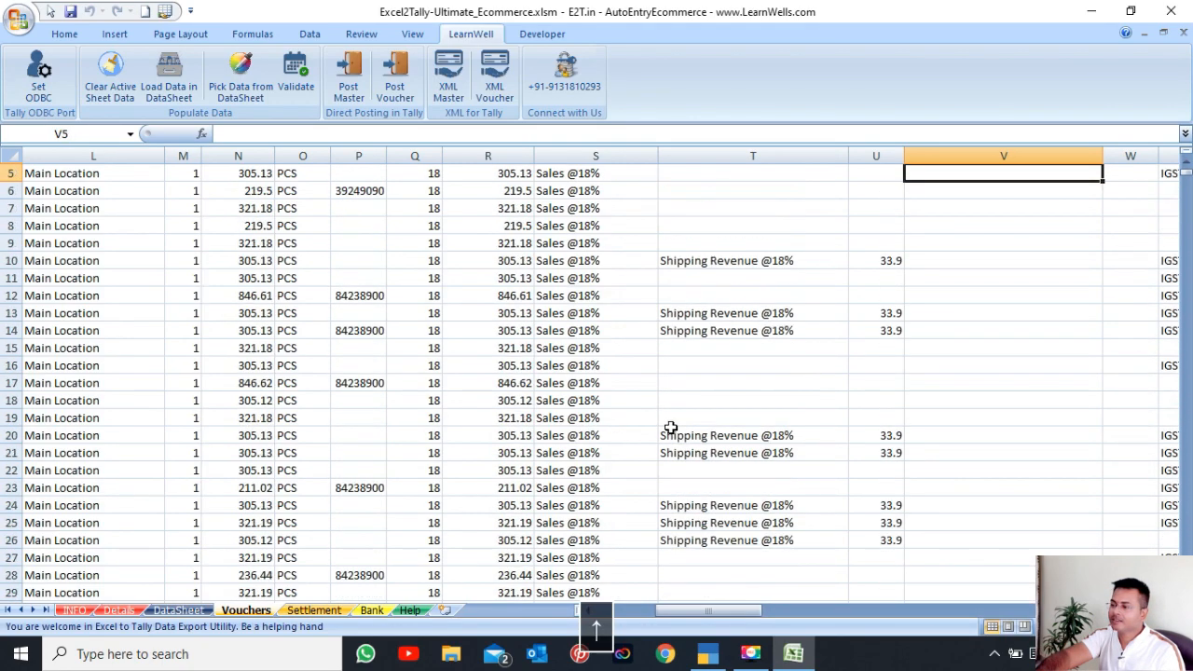
Review the voucher columns back from the shipping charges to the voucher date in cell A3
key(Down)
key(Down)
key(Left)
key(Left)
key(Left)
key(Left)
key(Left)
key(Left)
key(Left)
key(Left)
key(Left)
key(Left)
key(Left)
key(Left)
key(Left)
key(Left)
key(Left)
key(Left)
key(Left)
key(Left)
key(Left)
key(Left)
key(Left)
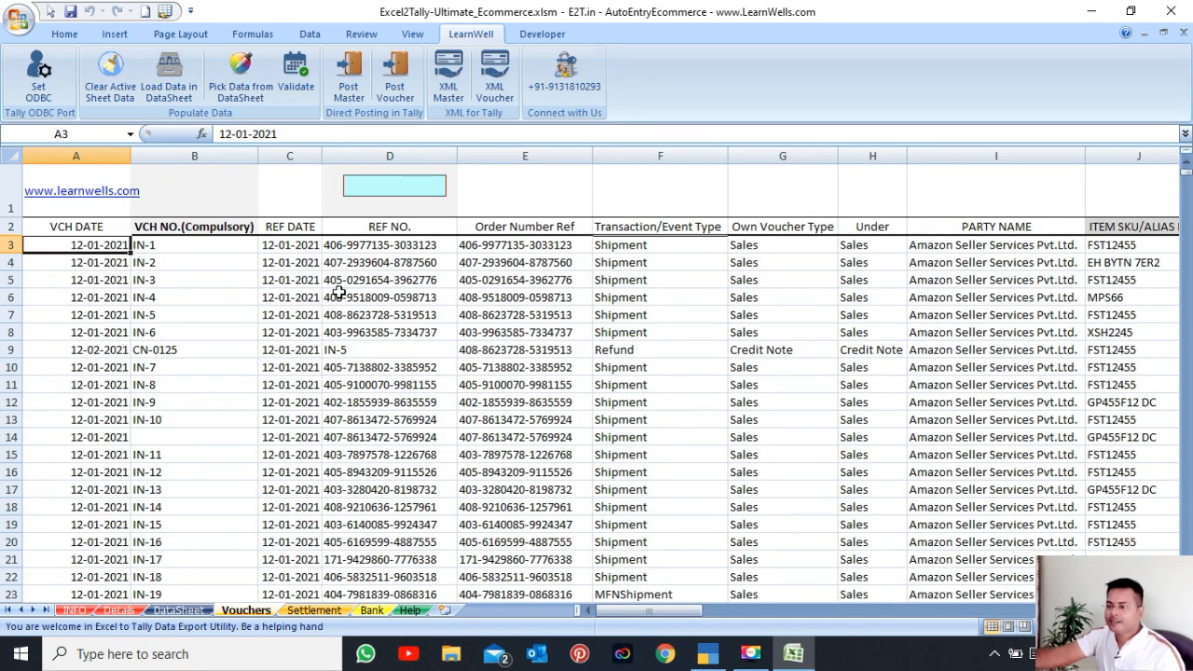
Switch to TallyPrime and check the existing ledgers of Amazon Learnwell through master alteration
click(349, 84)
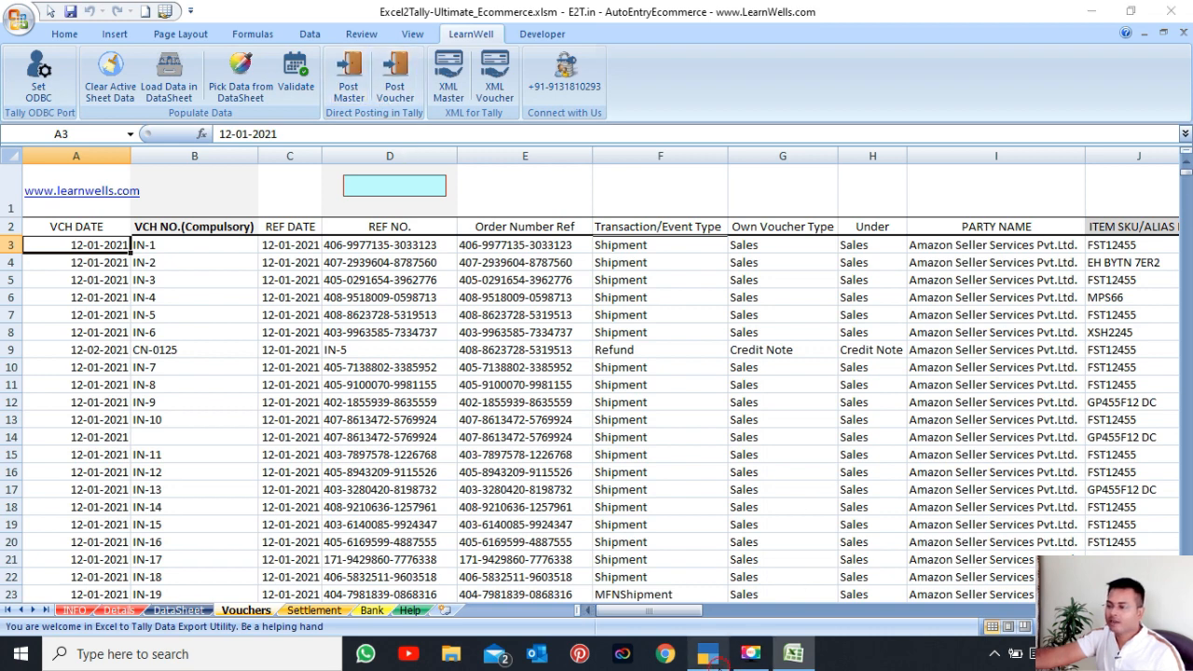
key(Escape)
key(Escape)
key(Escape)
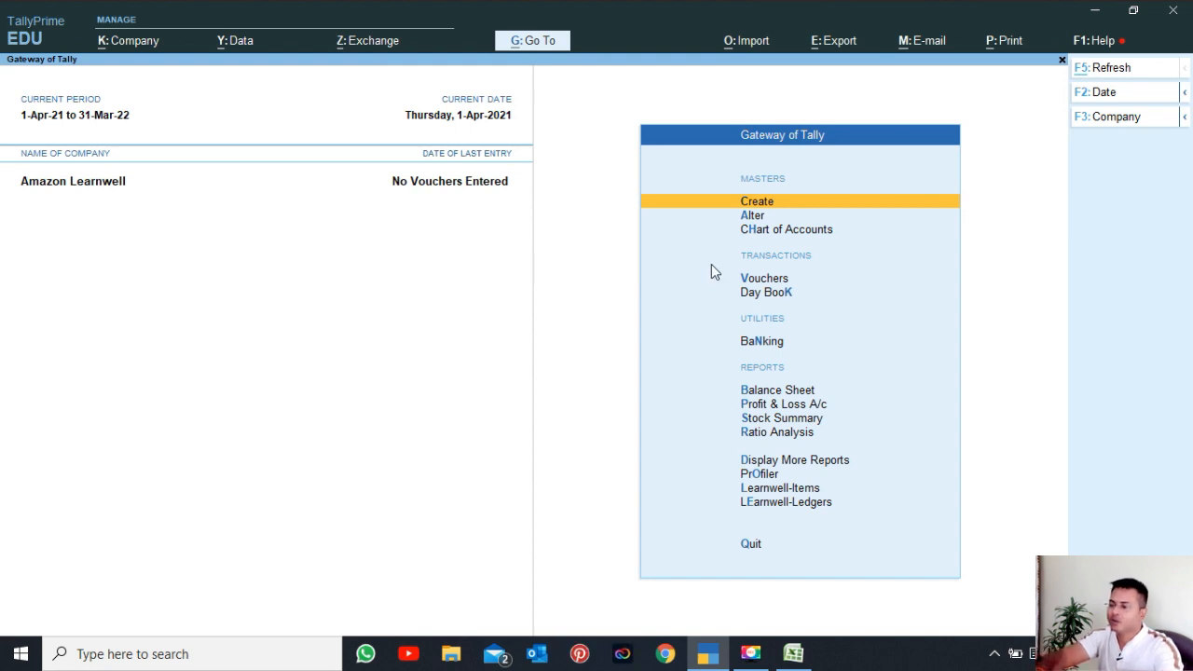
key(a)
key(Down)
key(Return)
key(Escape)
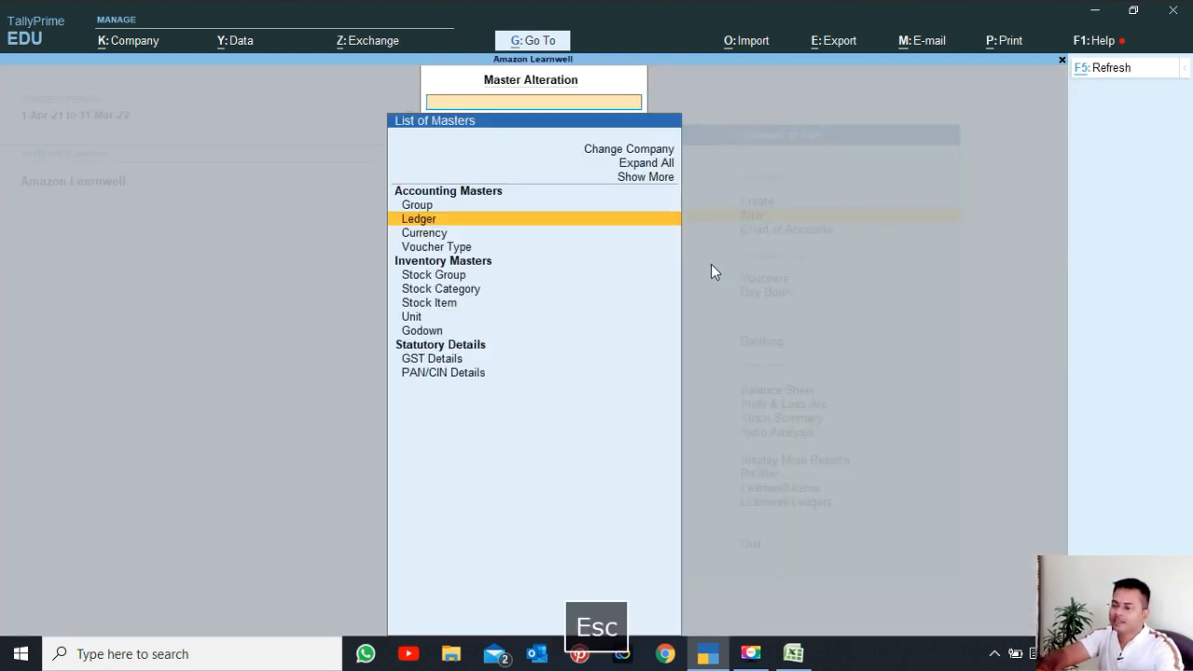
Check the list of stock items in master alteration and return to the Gateway of Tally
key(Down)
key(Down)
key(Down)
key(Down)
key(Down)
key(Down)
key(Return)
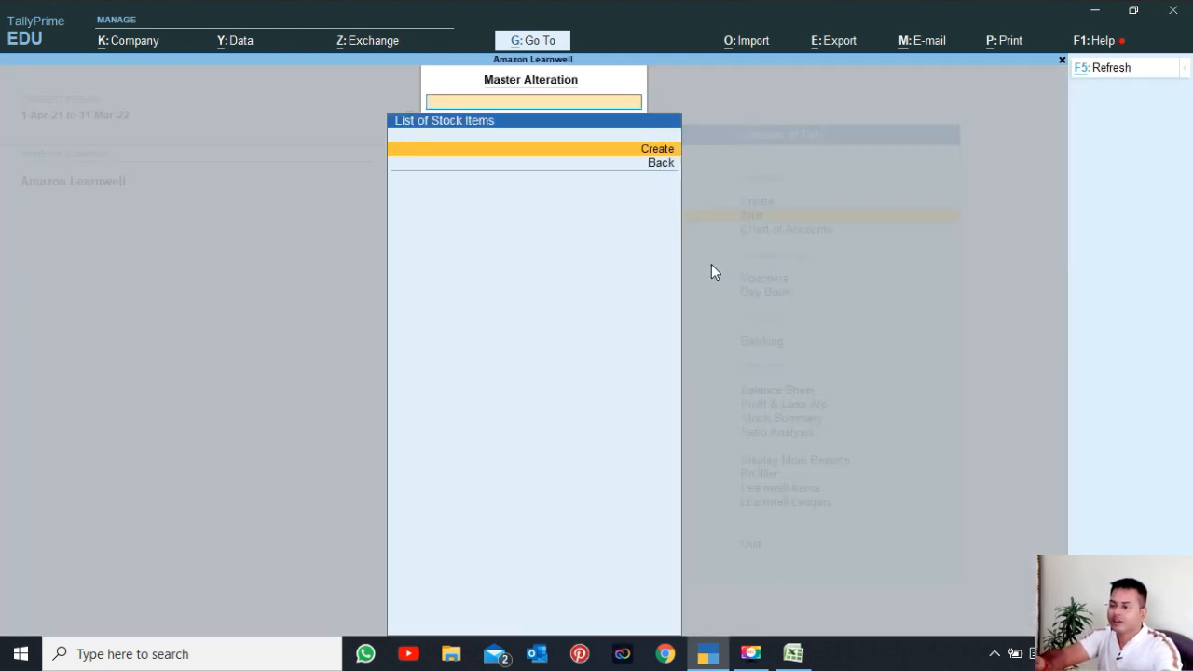
key(Escape)
key(Escape)
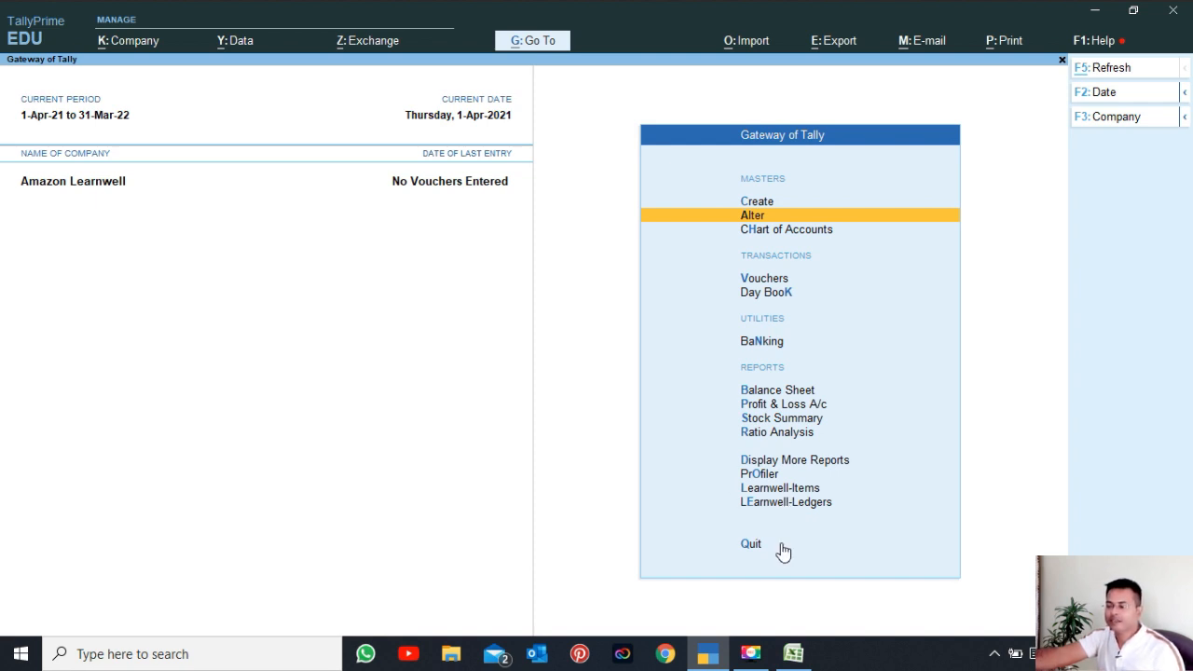
Switch to the Excel workbook and post the masters directly to Tally
click(790, 657)
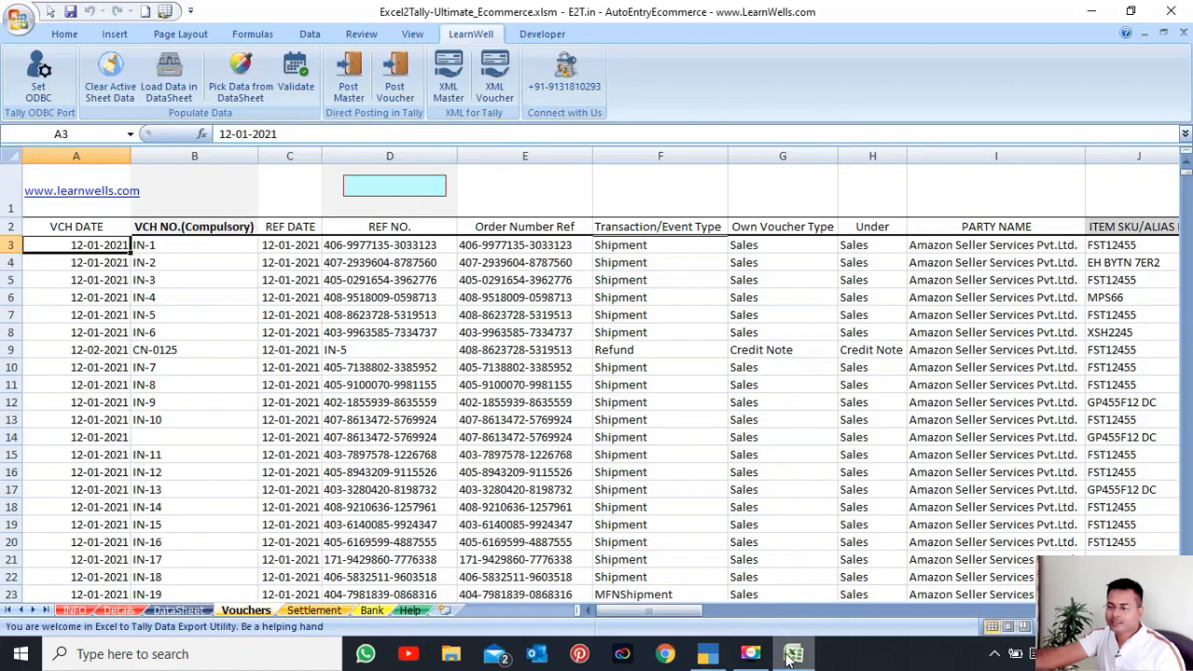
click(371, 317)
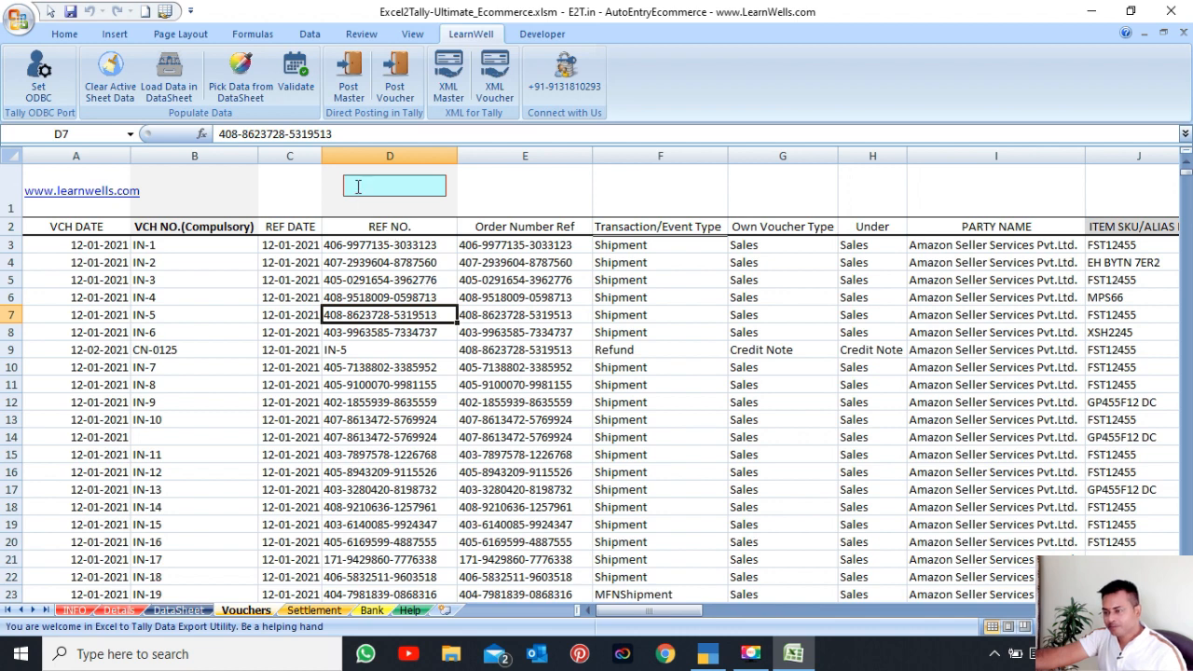
click(355, 102)
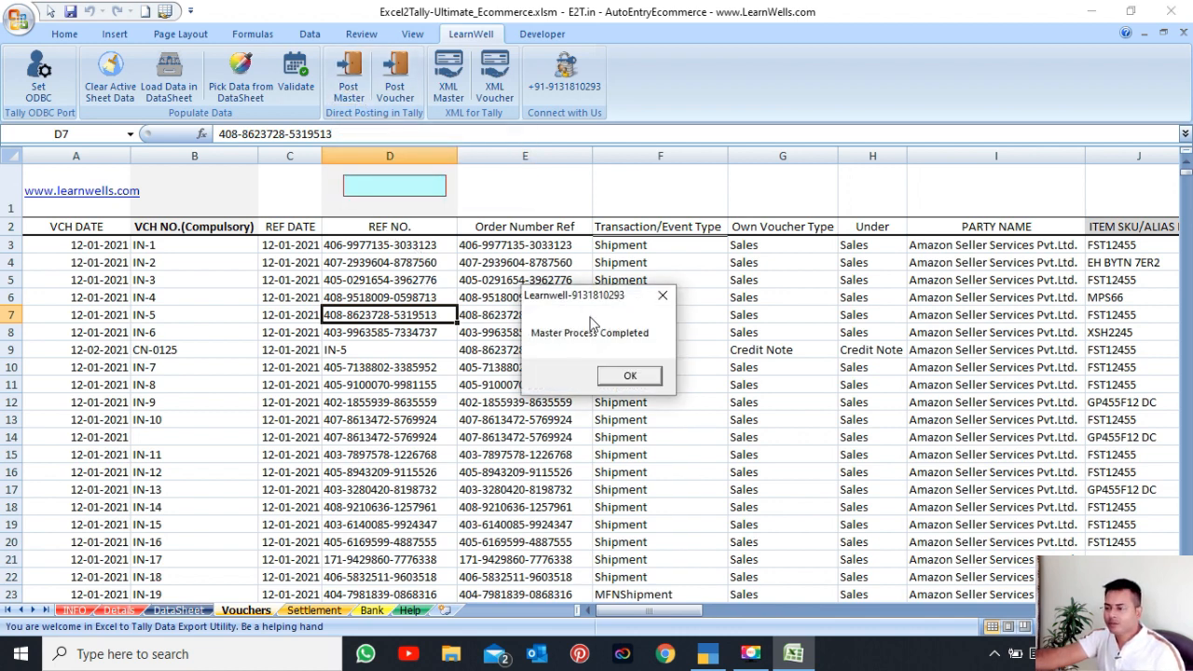
click(631, 376)
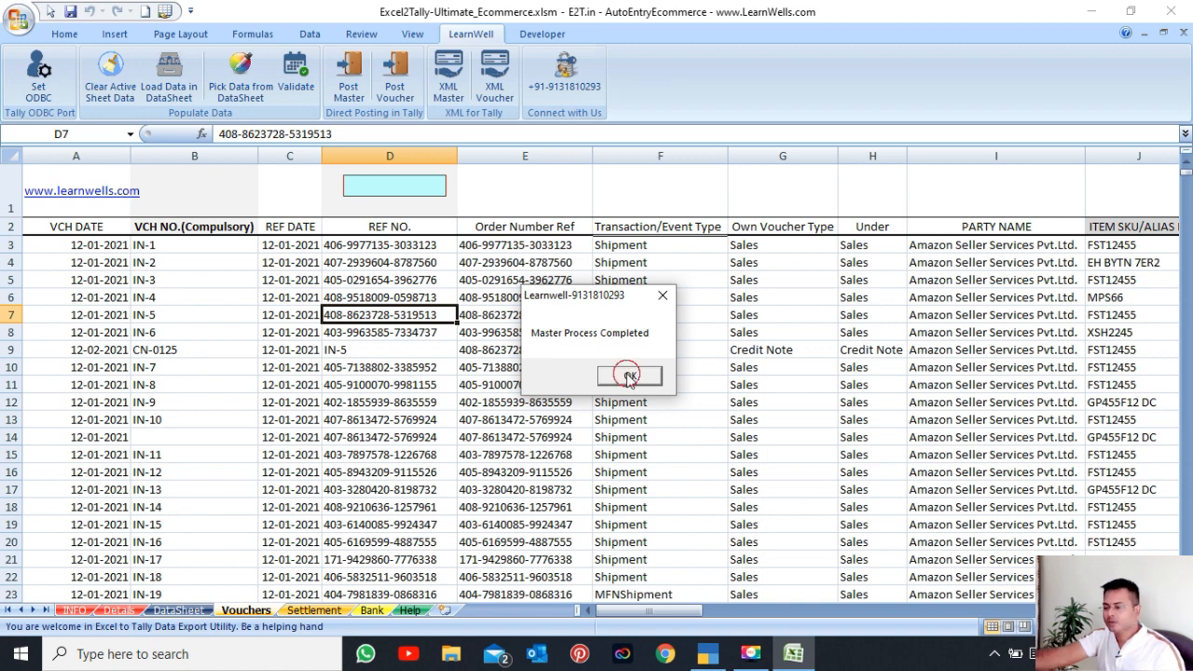
Switch to TallyPrime and open the Amazon Seller Services Pvt.Ltd. ledger in master alteration
click(708, 654)
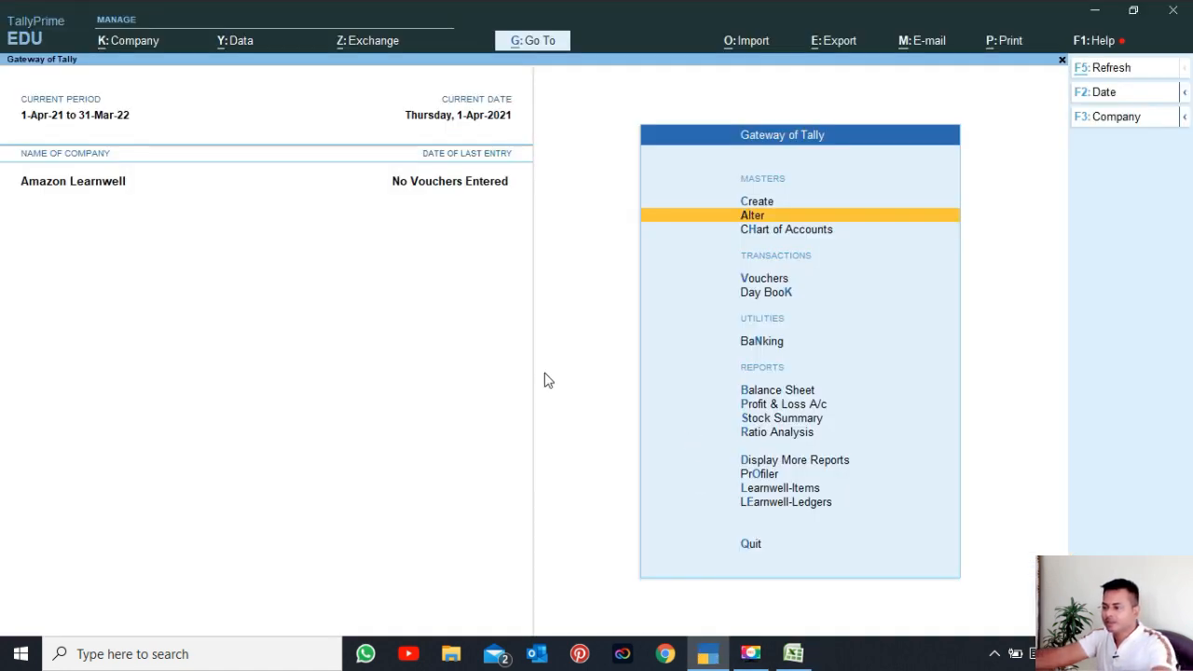
key(Return)
key(Down)
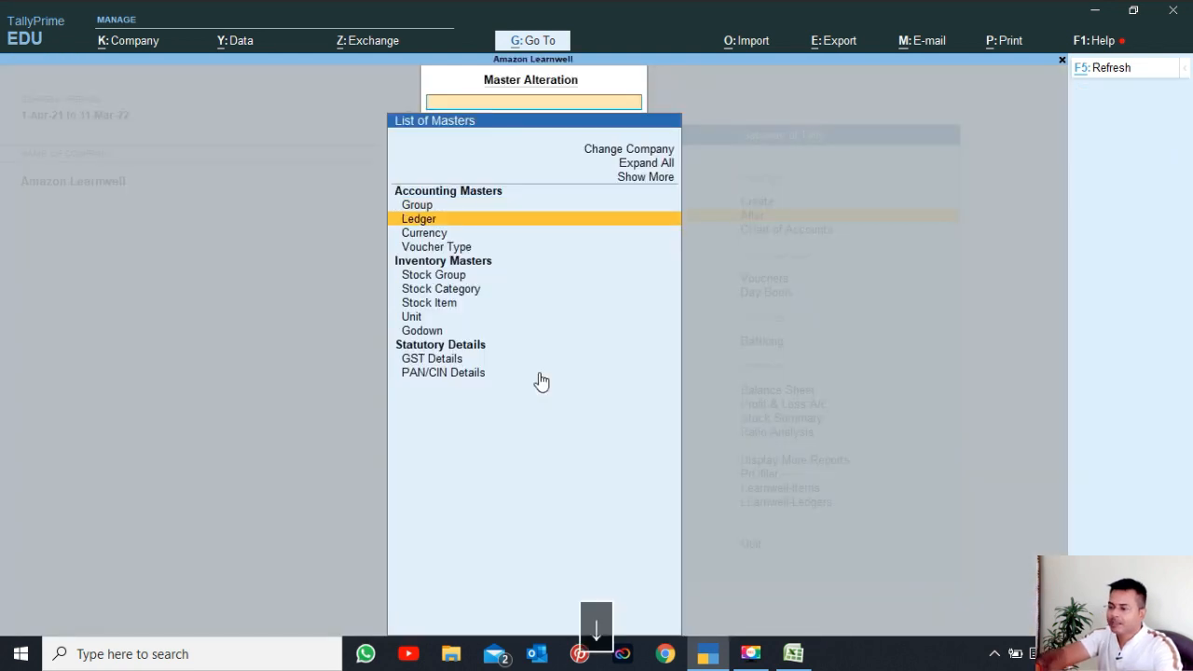
key(Return)
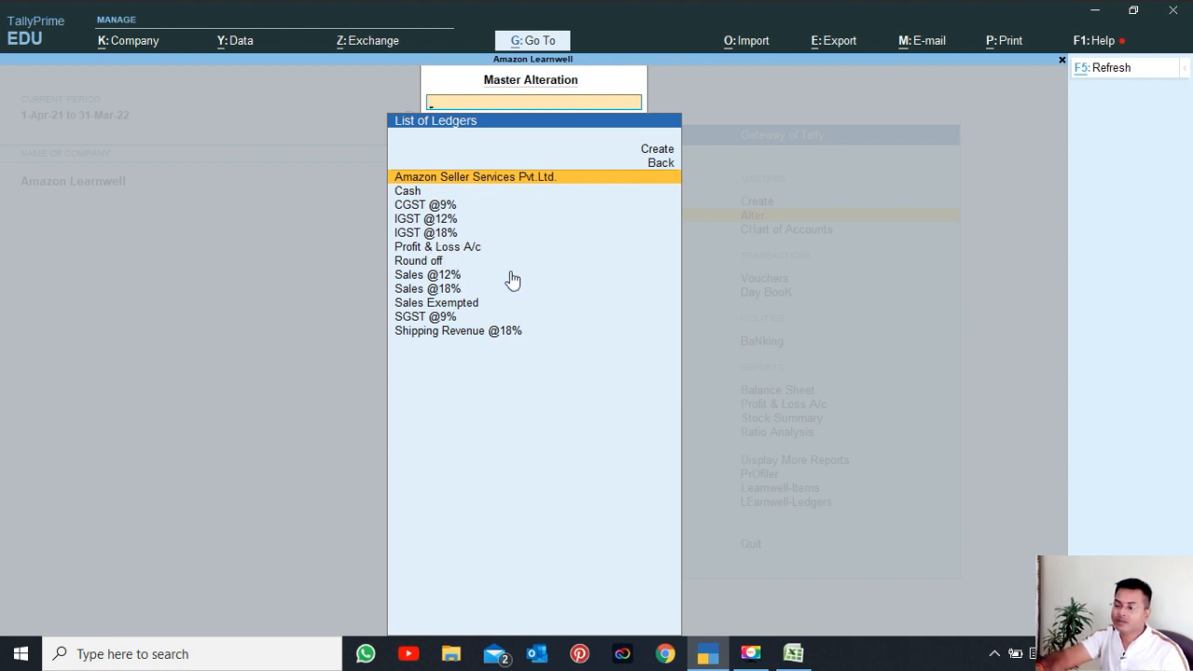
key(Return)
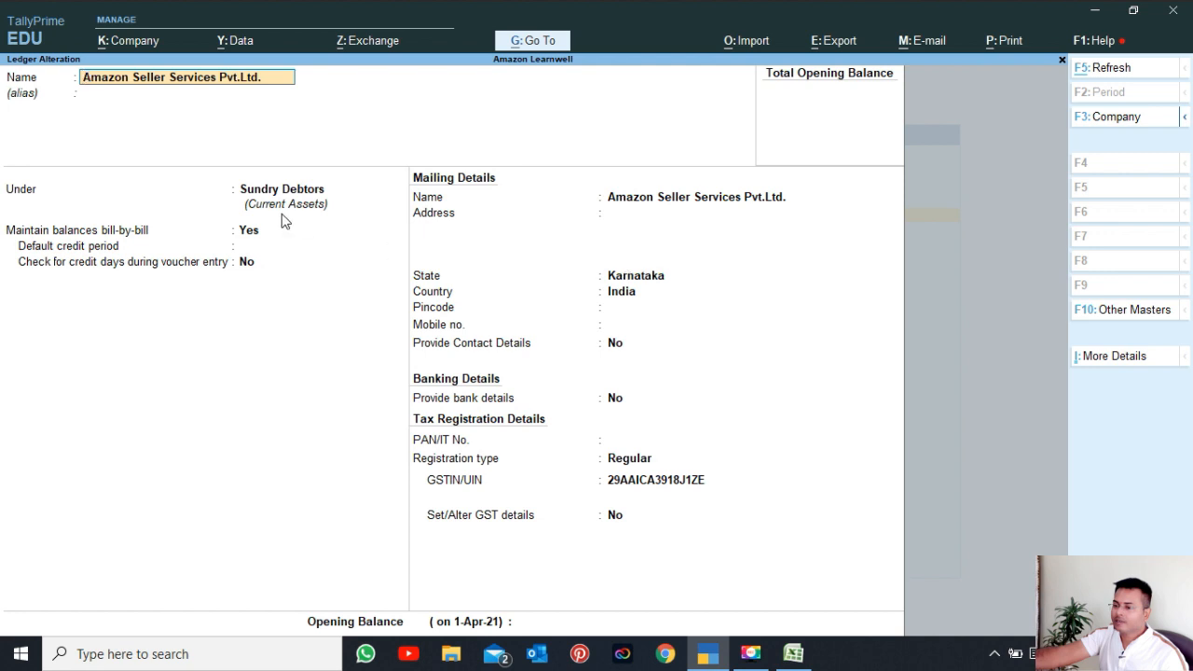
Examine the Amazon ledger's bill-by-bill setting, state and GSTIN/UIN
click(248, 230)
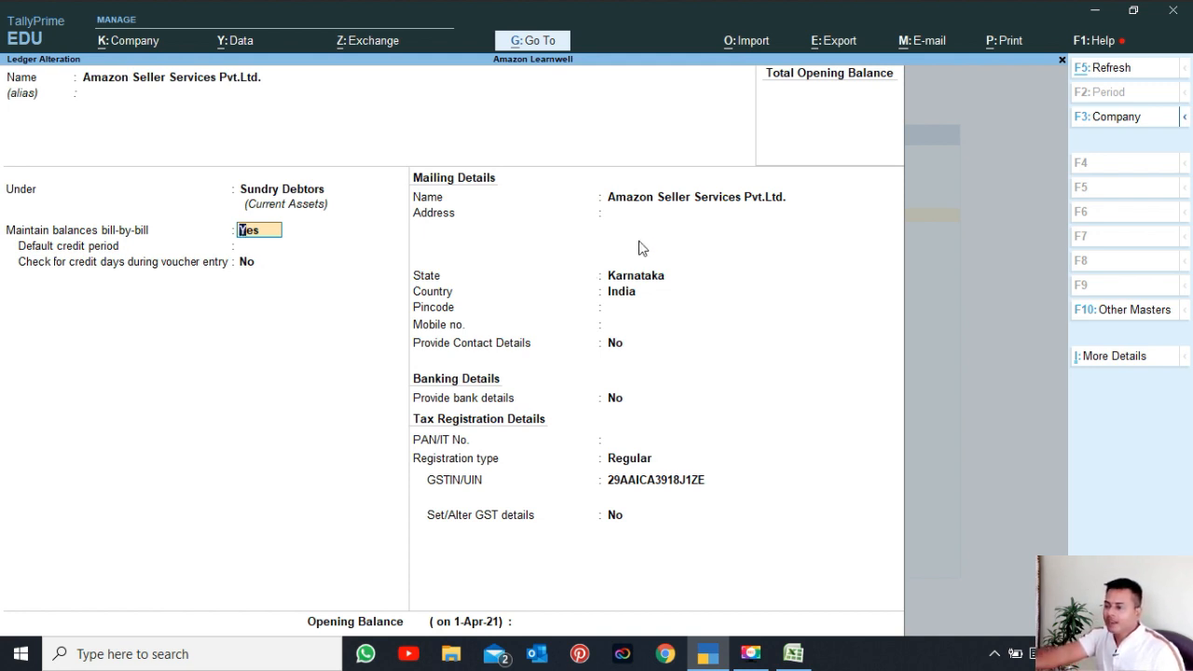
click(658, 291)
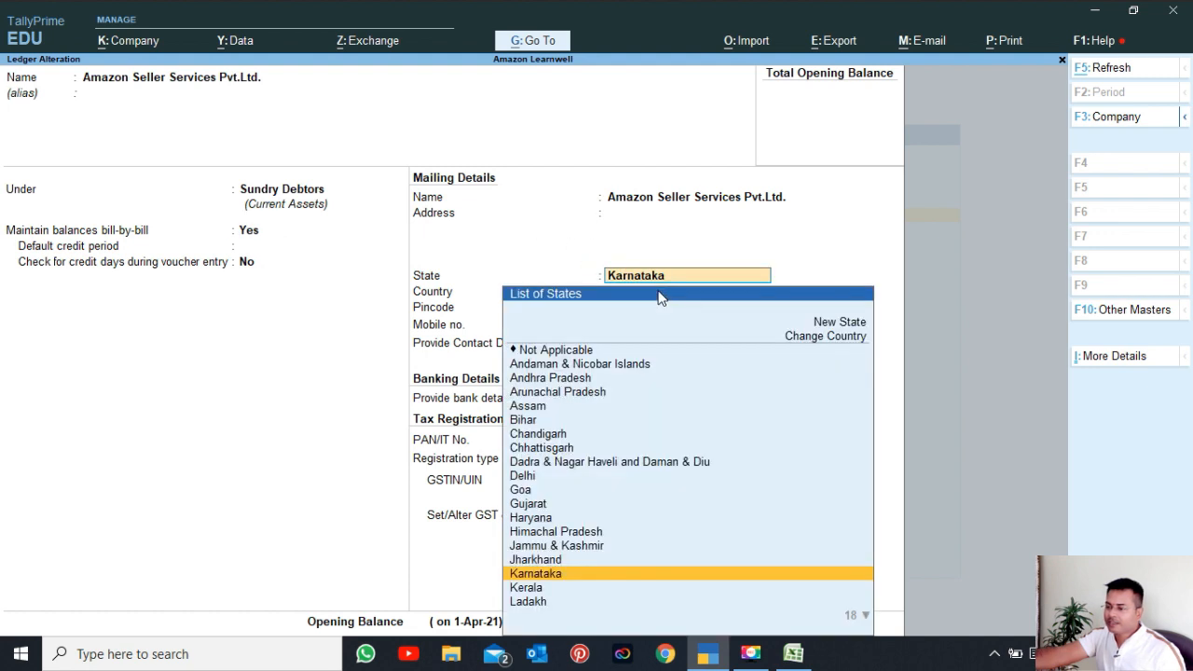
key(Return)
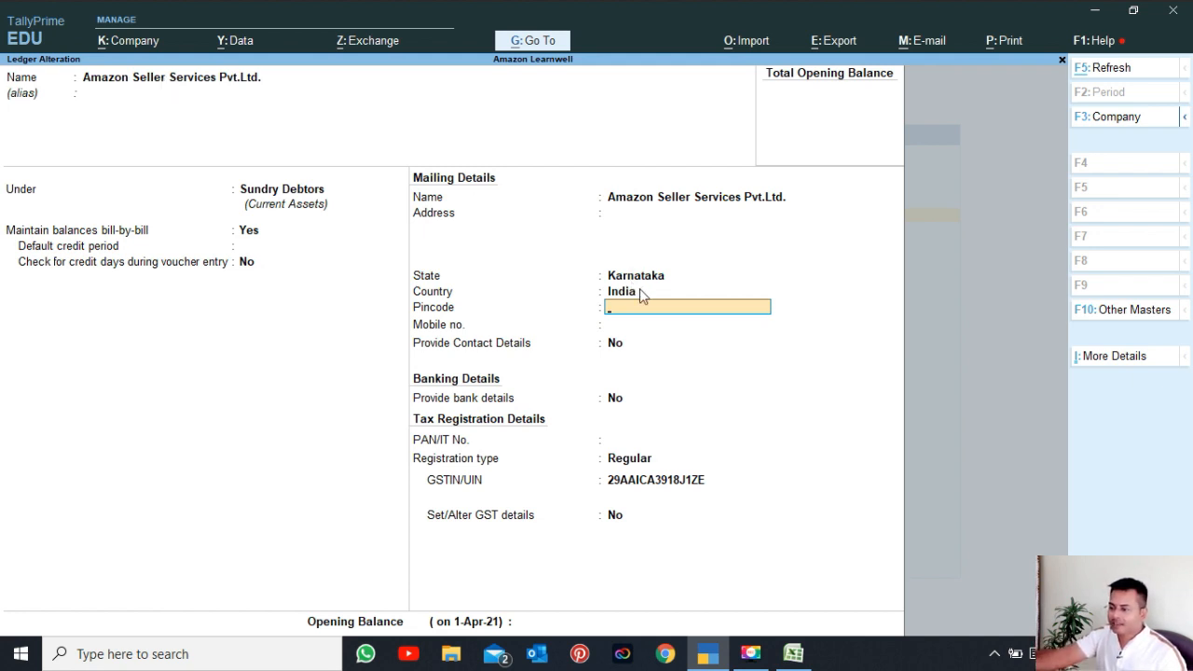
click(641, 480)
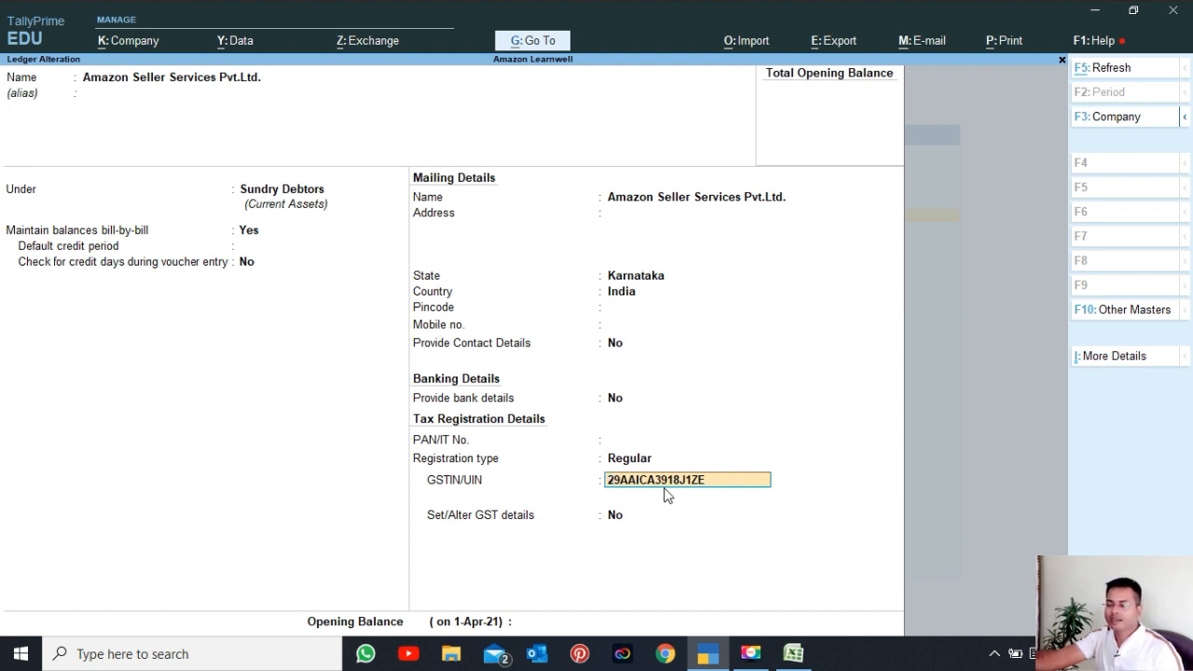
Check Amazon's GST number in cell C4 of the Excel workbook's Details sheet and return to TallyPrime
click(793, 654)
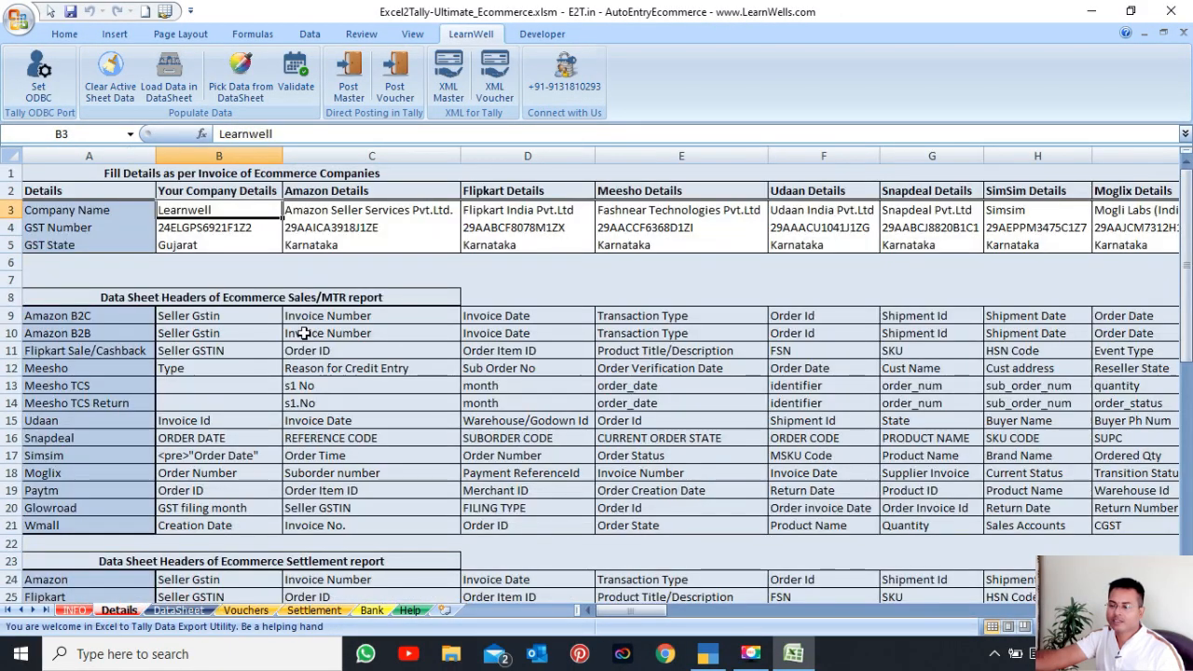
click(110, 611)
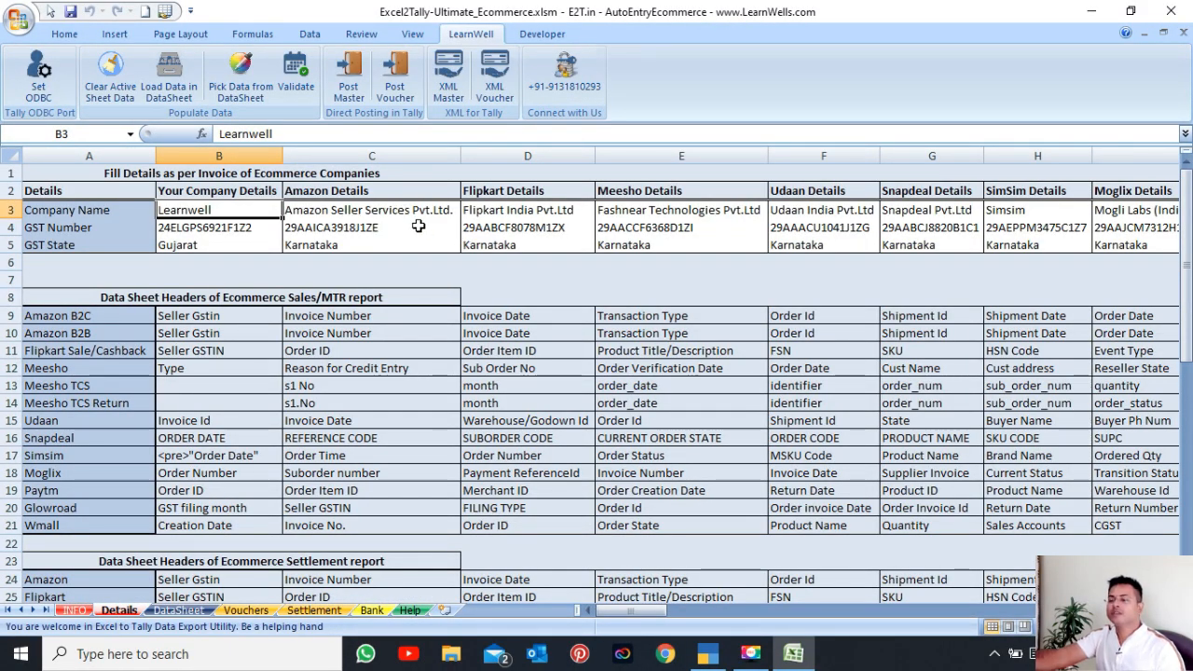
click(419, 228)
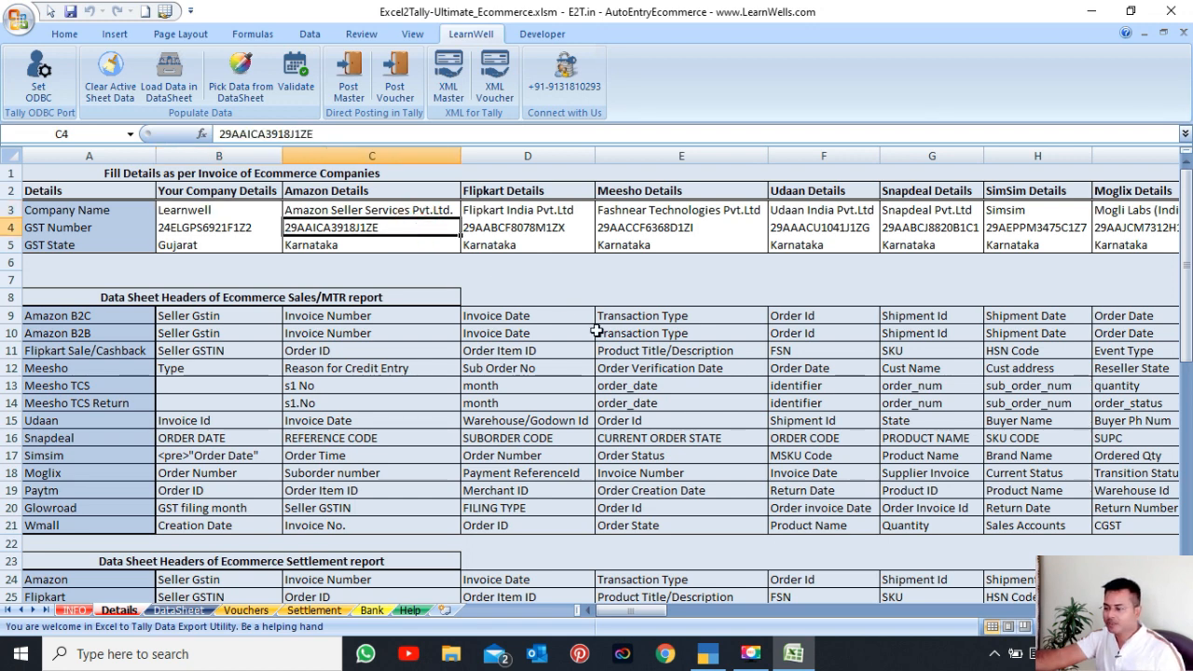
click(708, 654)
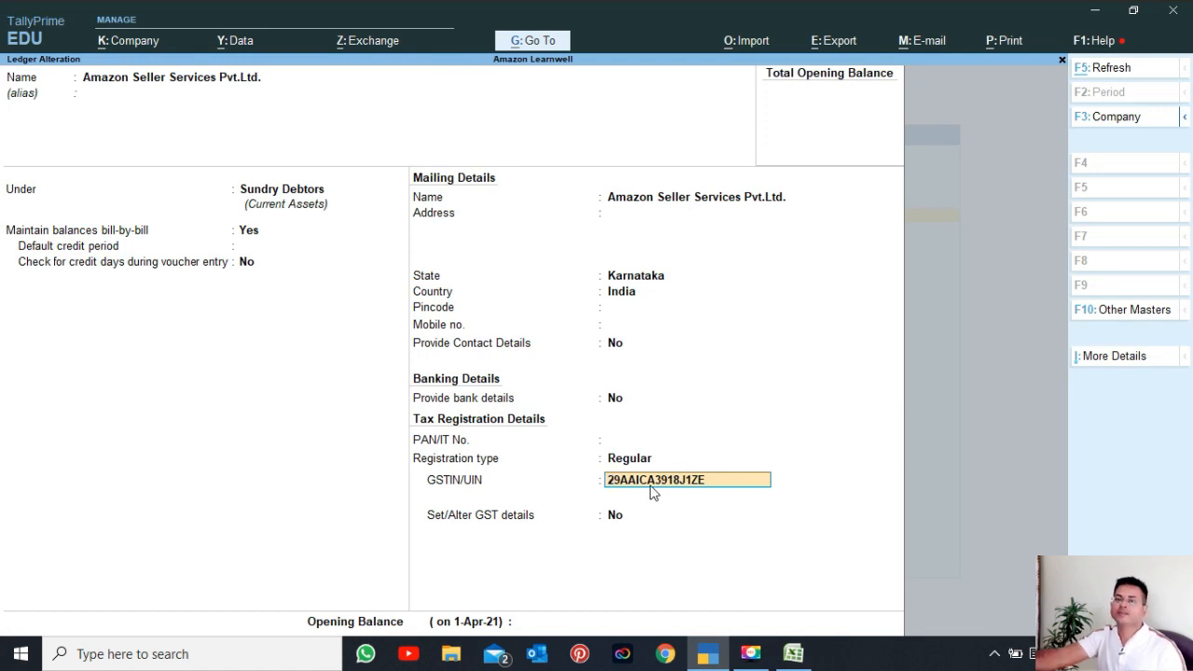
Examine the Amazon ledger's GST details, including the e-commerce operator setting, and leave the ledger without saving
key(Return)
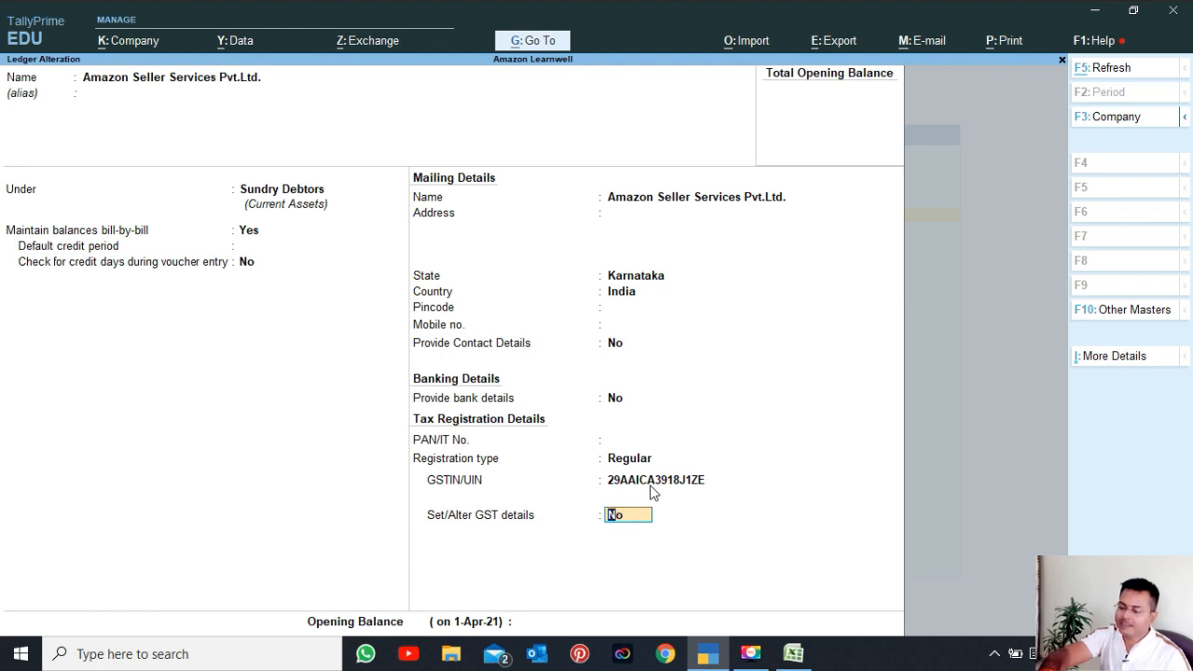
text(y)
key(Return)
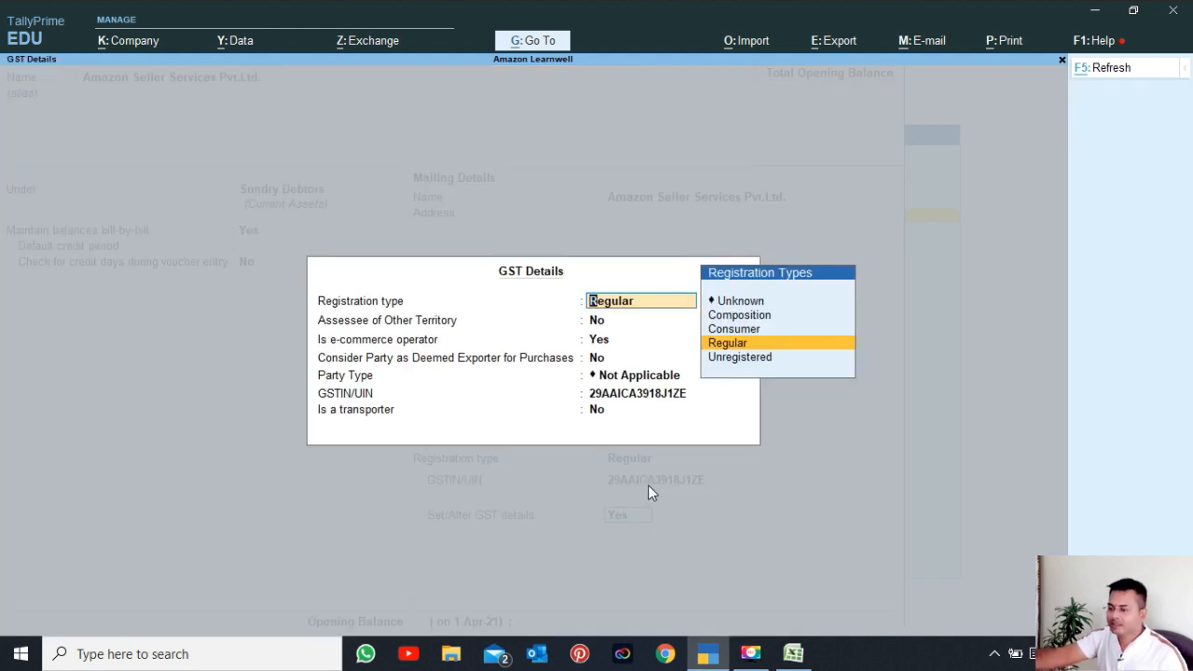
click(619, 350)
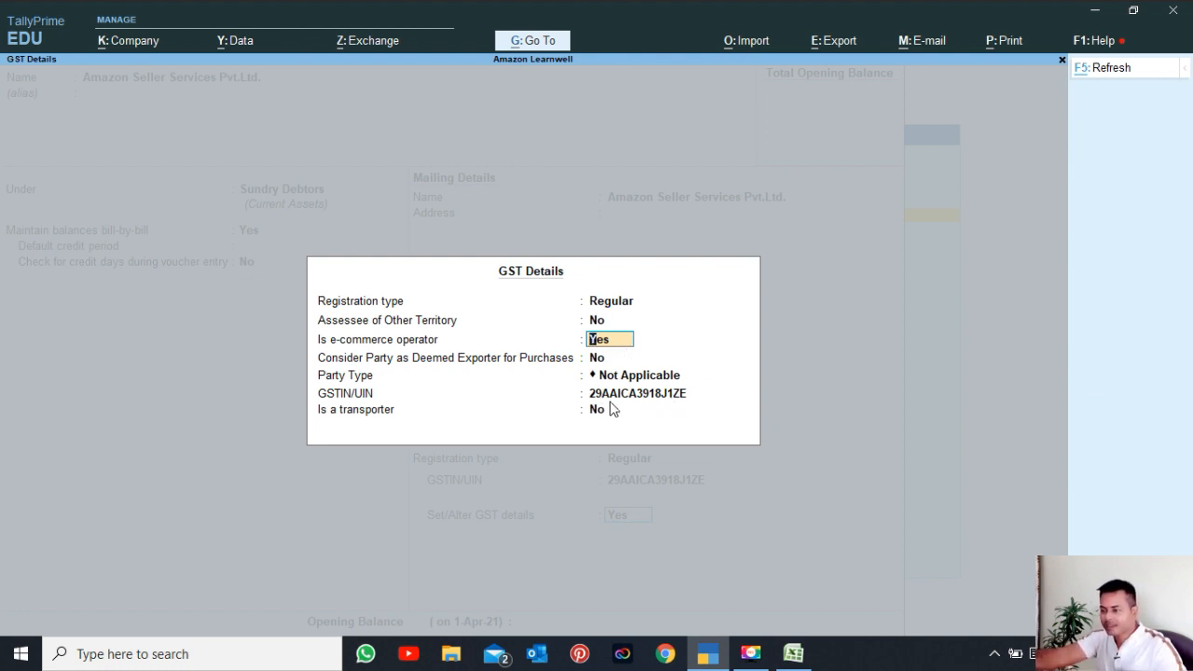
key(Escape)
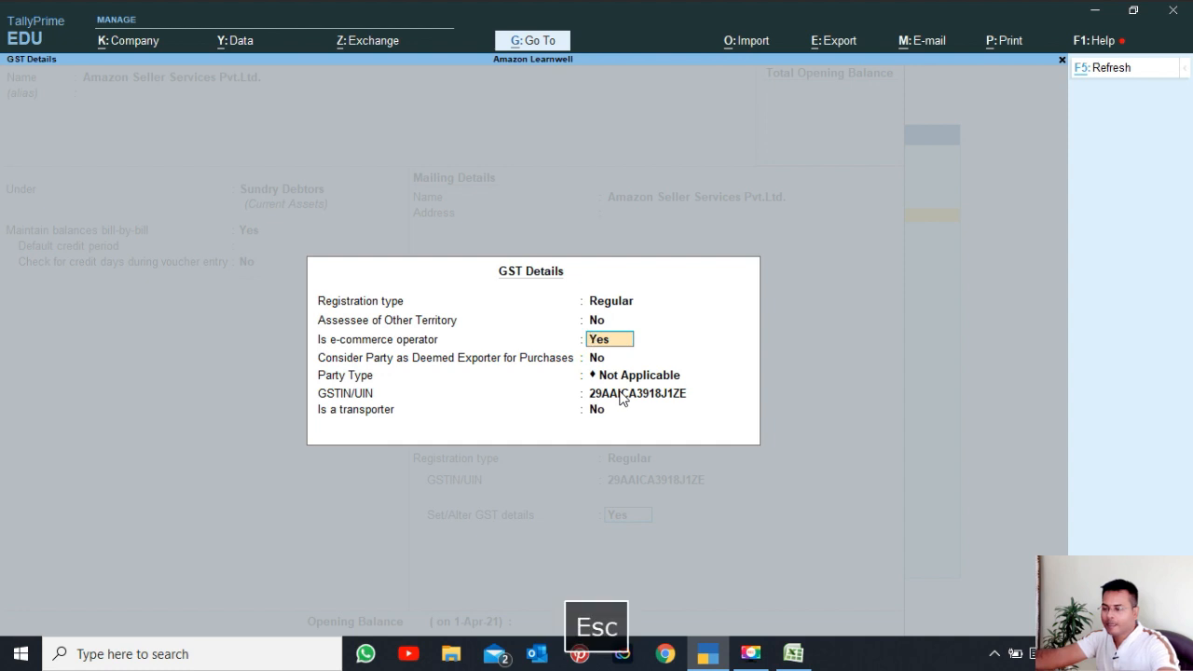
key(Escape)
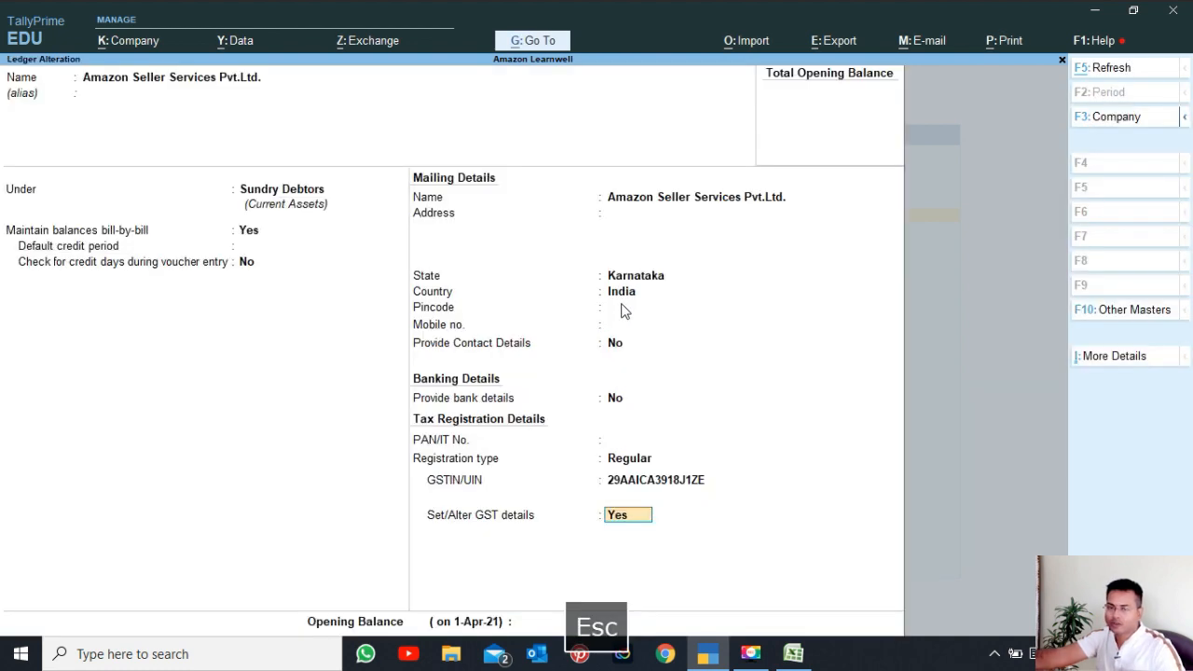
key(Escape)
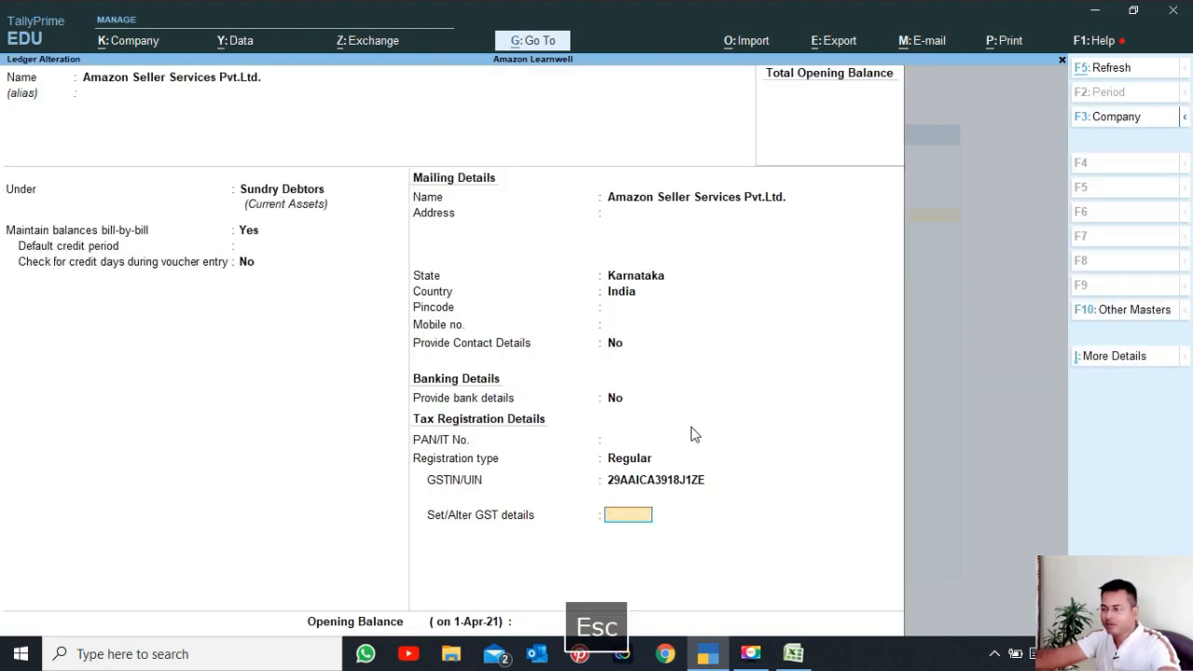
key(Escape)
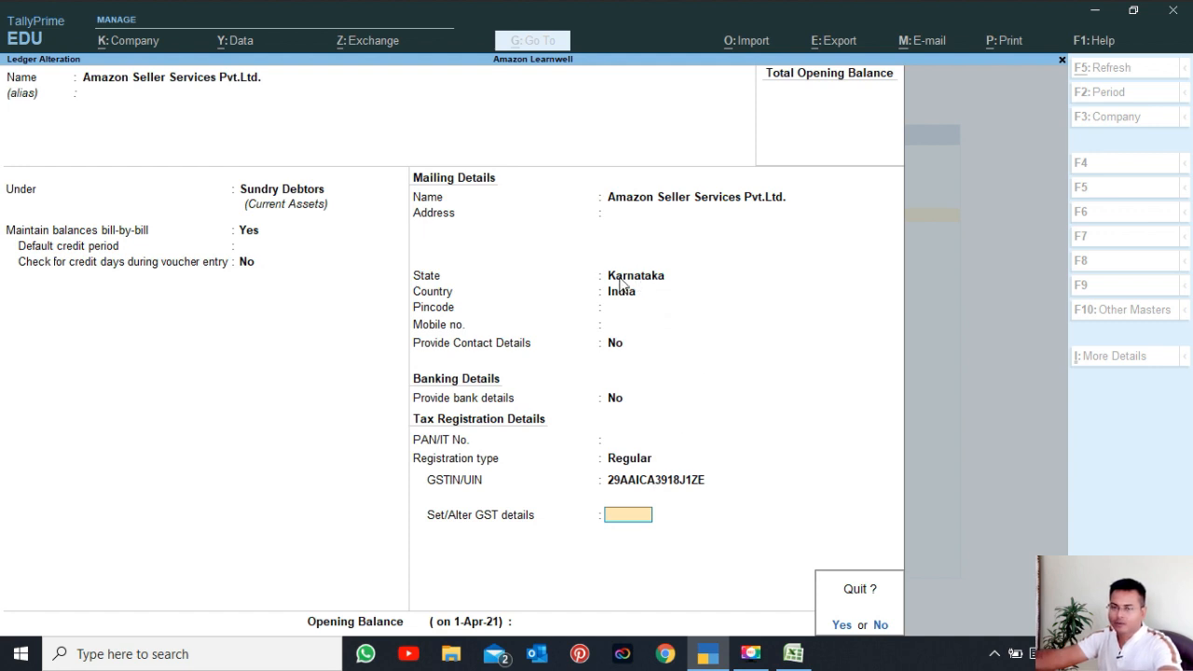
key(Escape)
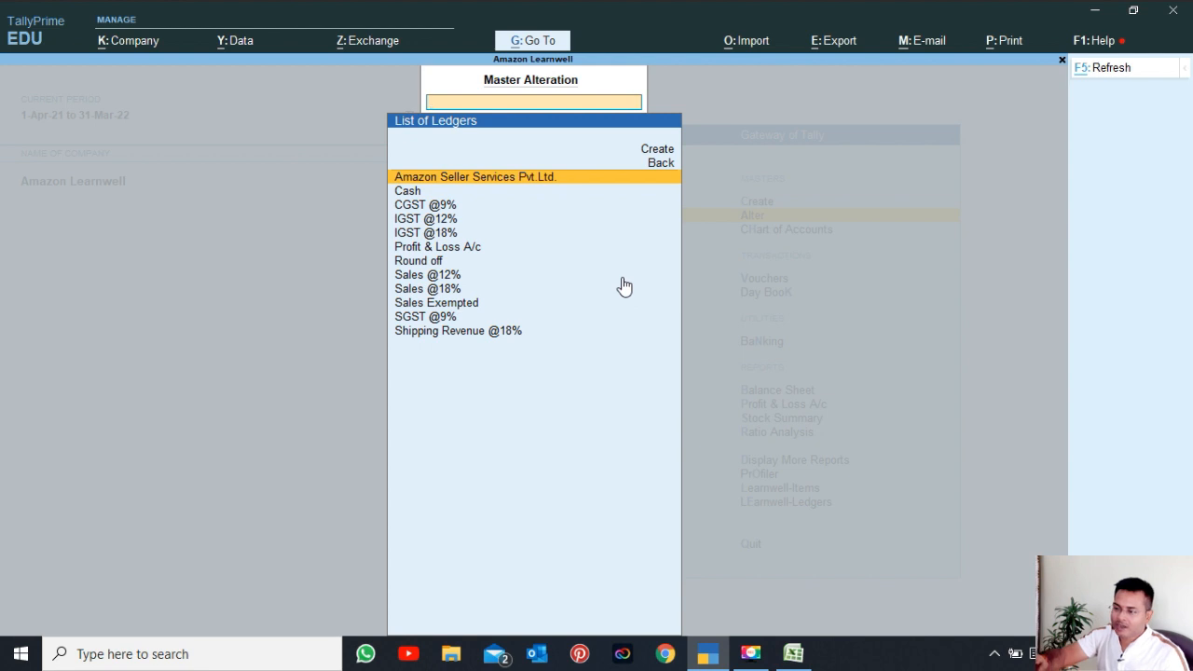
Open the CGST @9% ledger for alteration to inspect its duty and tax settings
key(Down)
key(Down)
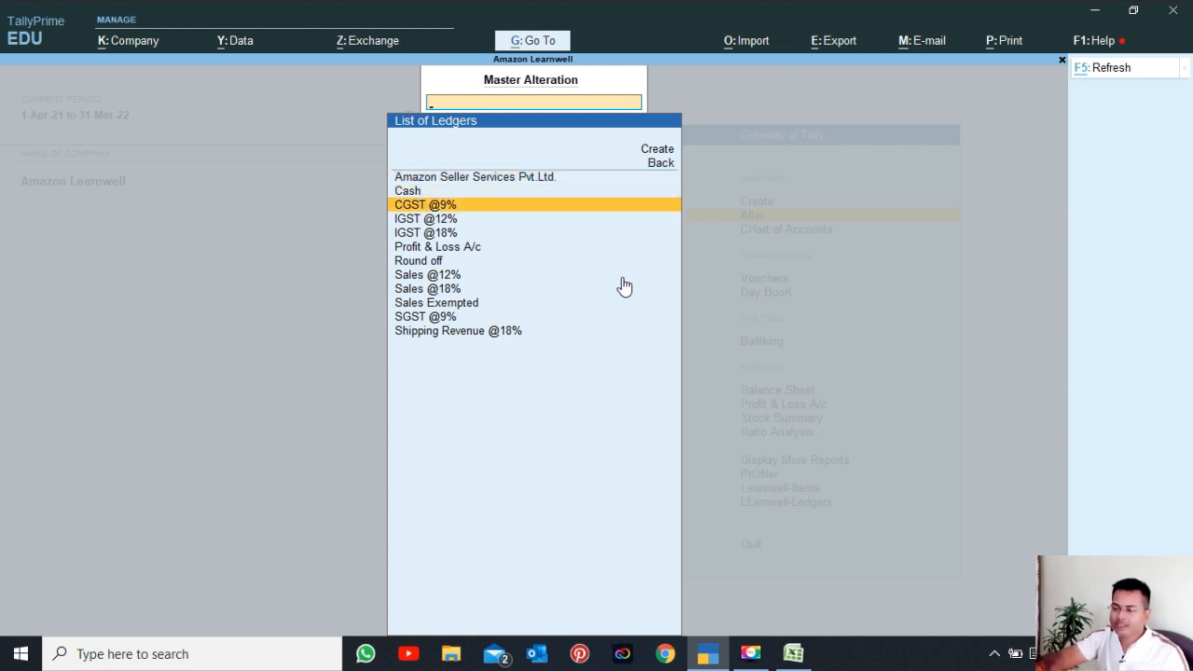
key(Return)
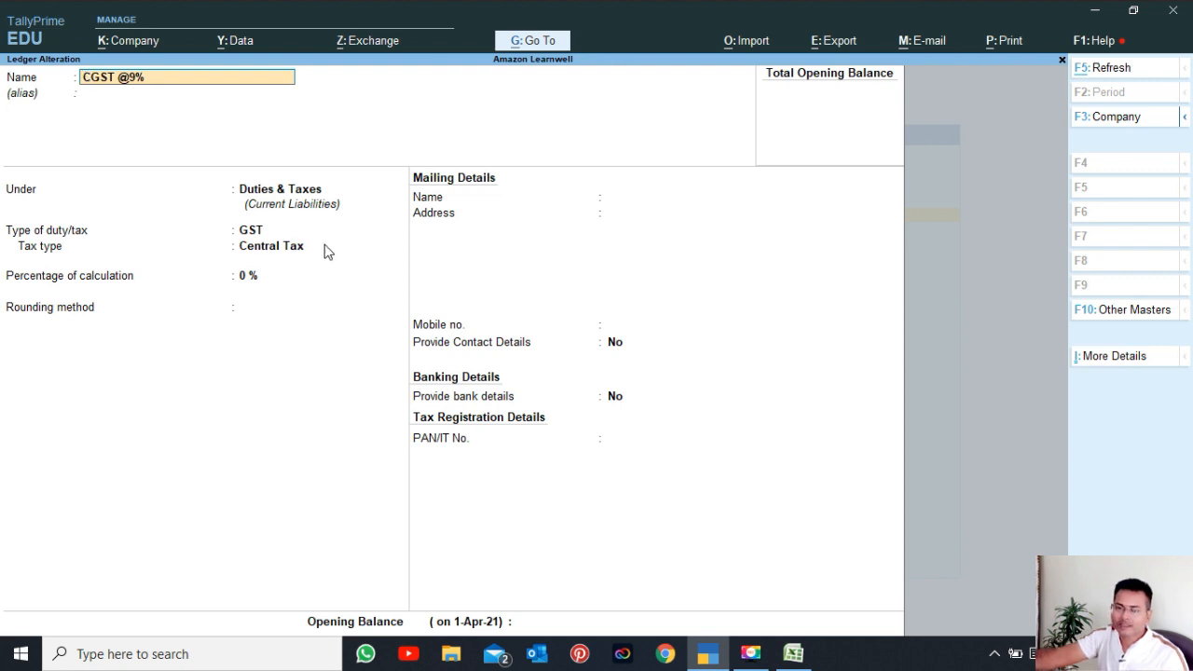
Inspect the CGST @9% ledger's percentage of calculation and type of duty/tax, and leave the ledger without saving
click(248, 275)
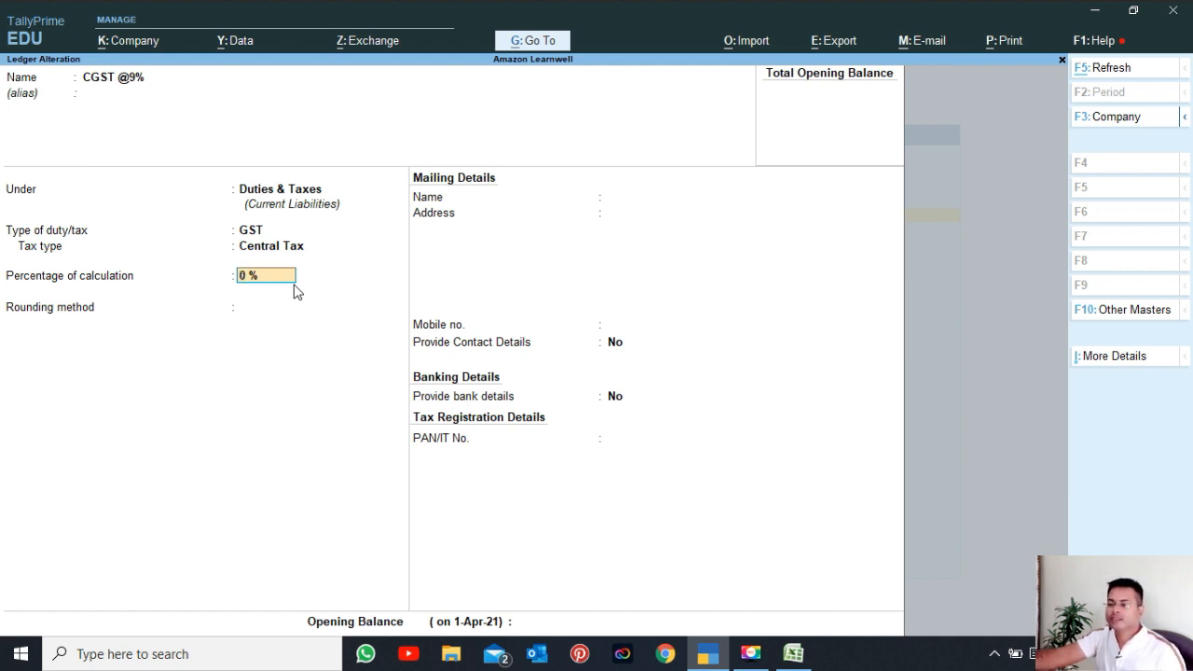
click(269, 234)
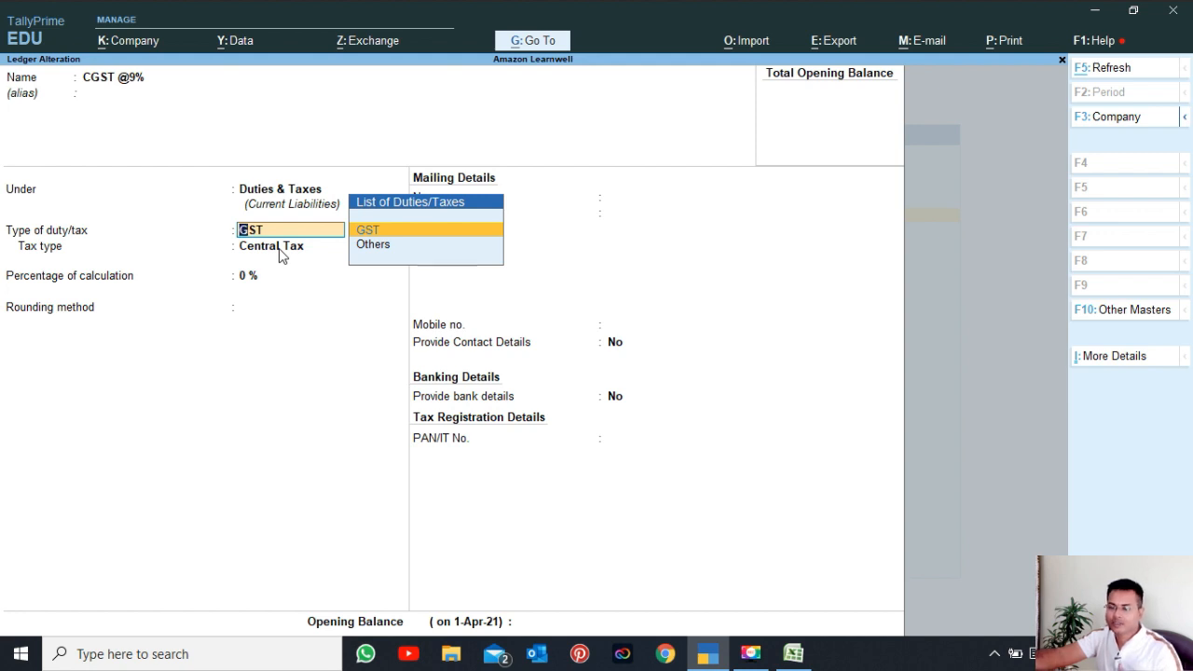
key(Escape)
key(Escape)
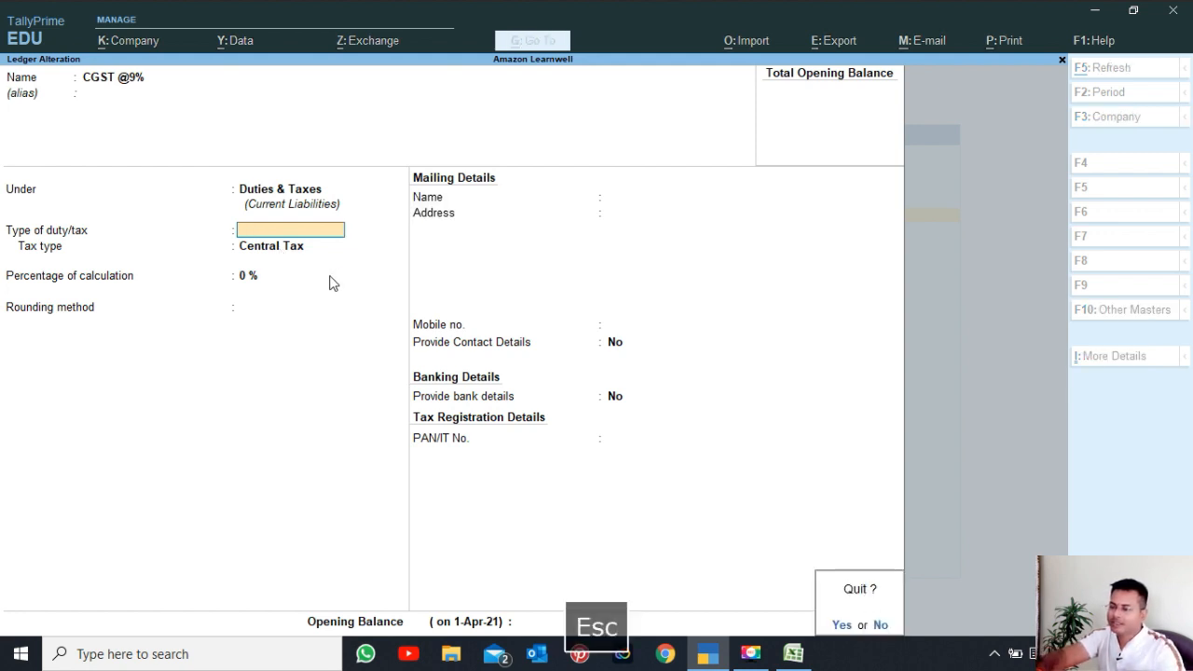
key(Escape)
key(Down)
key(Return)
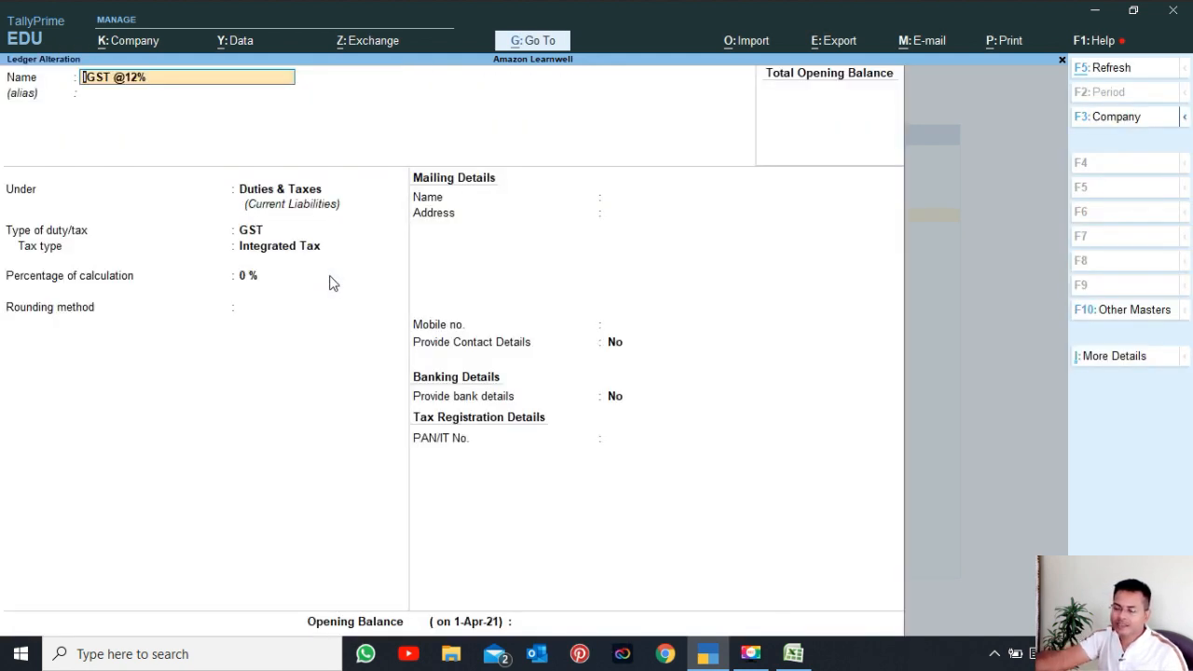
click(252, 280)
key(Escape)
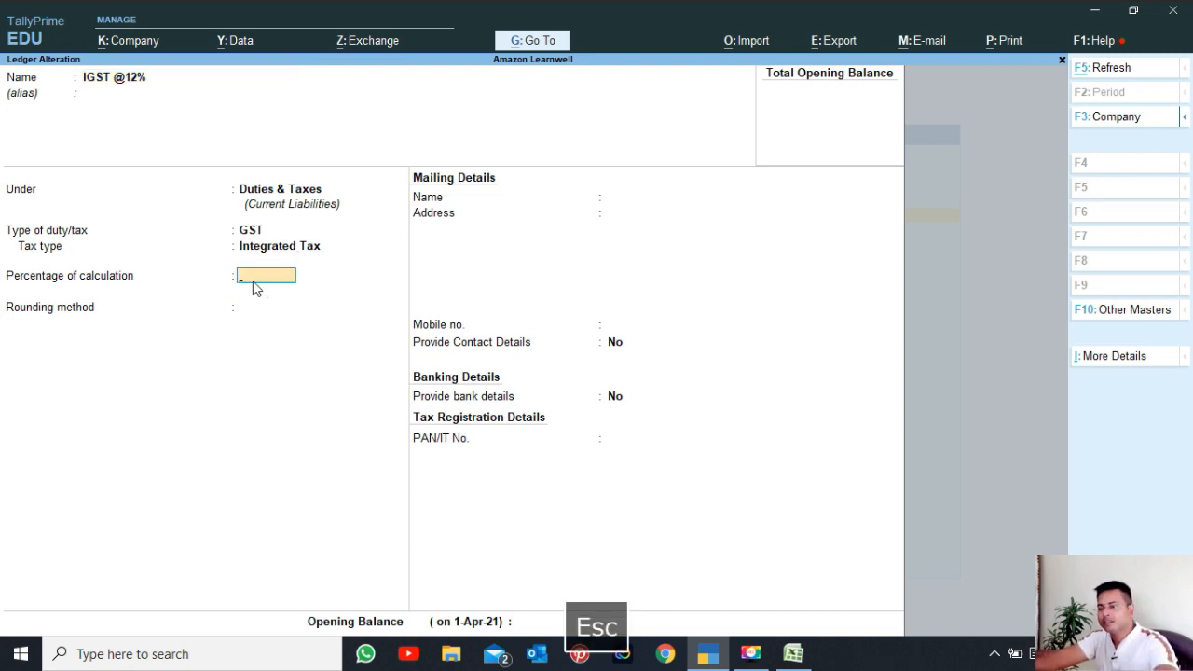
key(Escape)
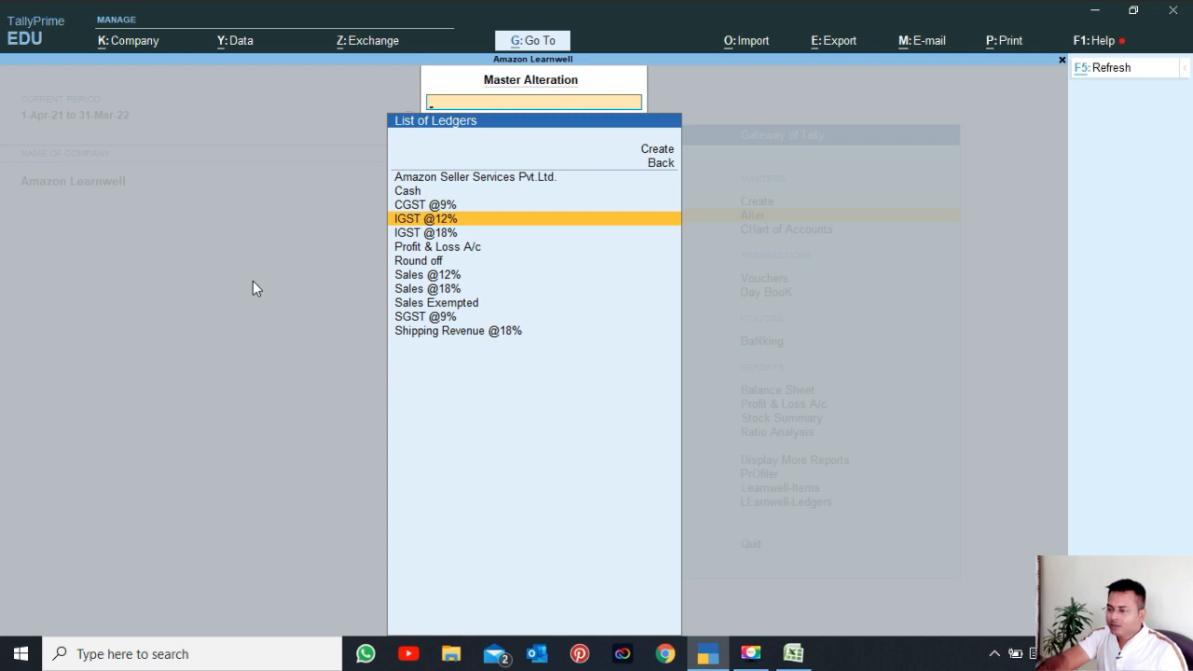
Open the Round off ledger, check its options for GST applicability and leave the ledger without saving
key(Down)
key(Down)
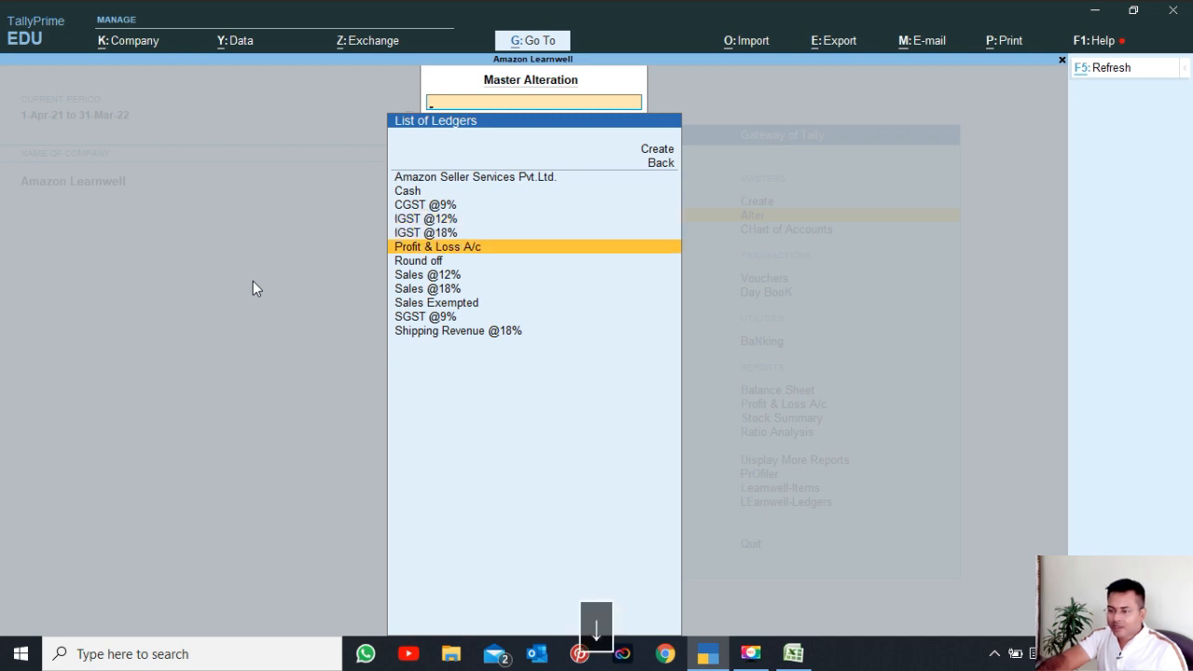
key(Down)
key(Return)
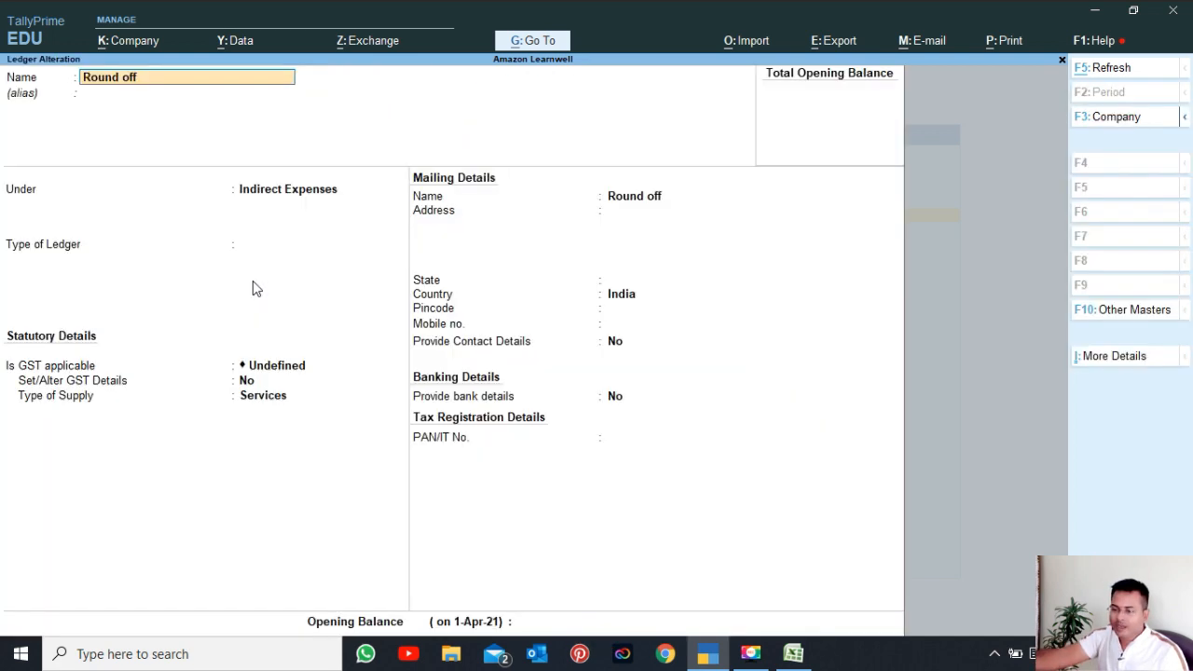
click(280, 365)
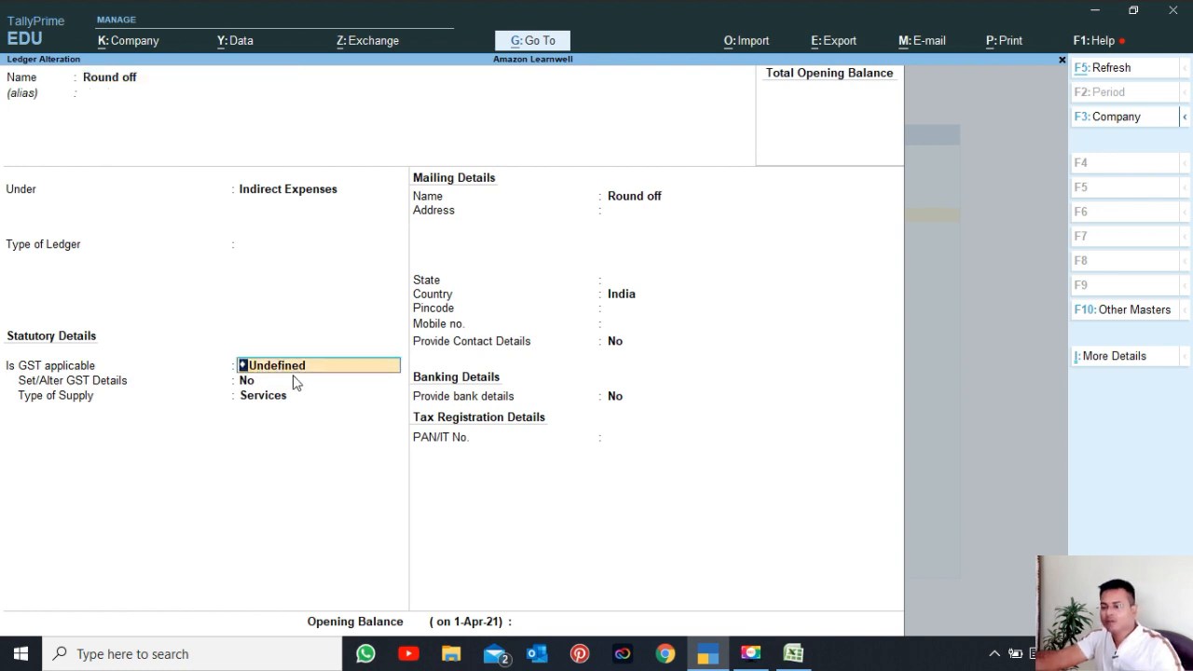
key(space)
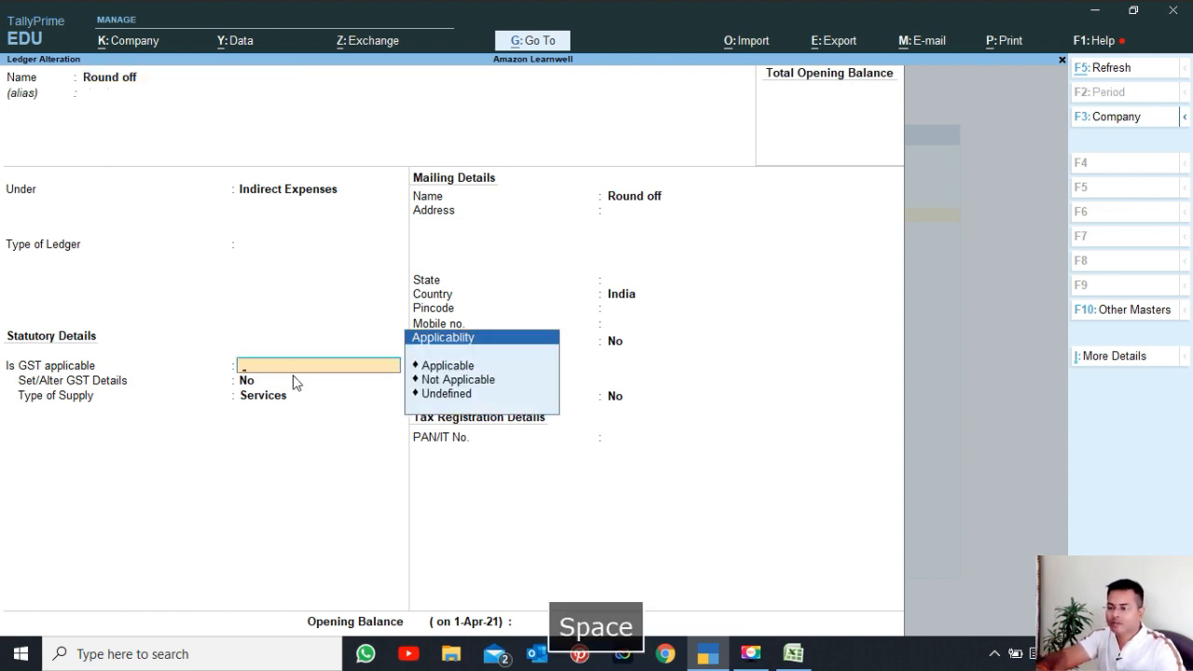
key(Down)
key(Down)
key(Escape)
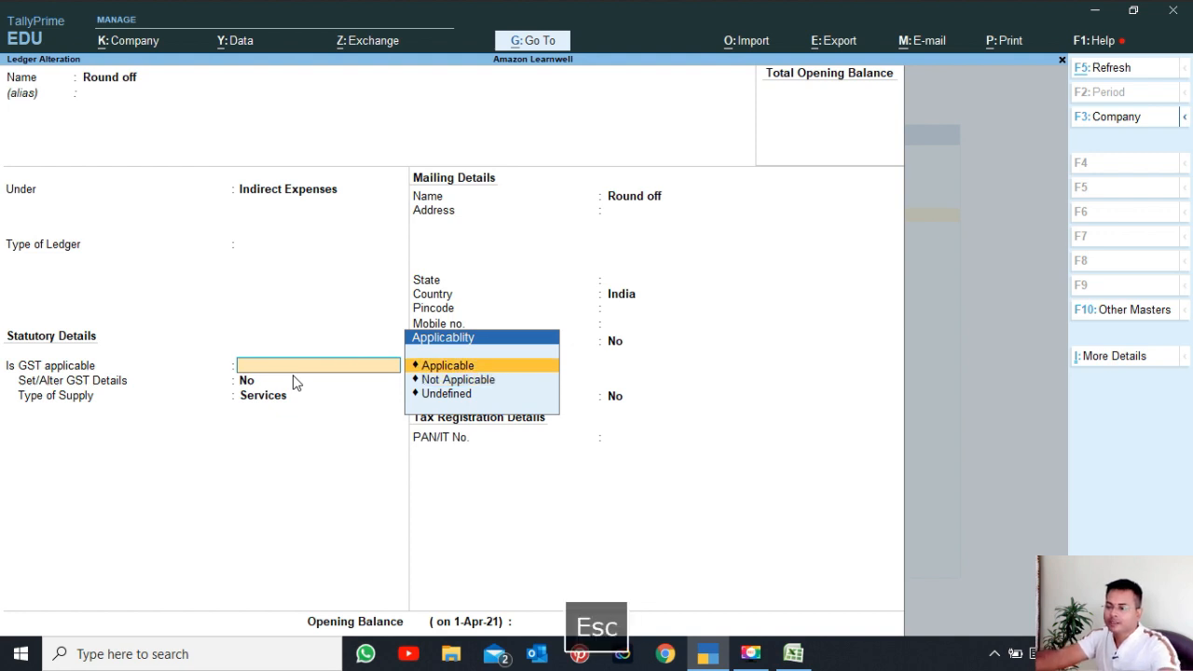
key(Escape)
key(Escape)
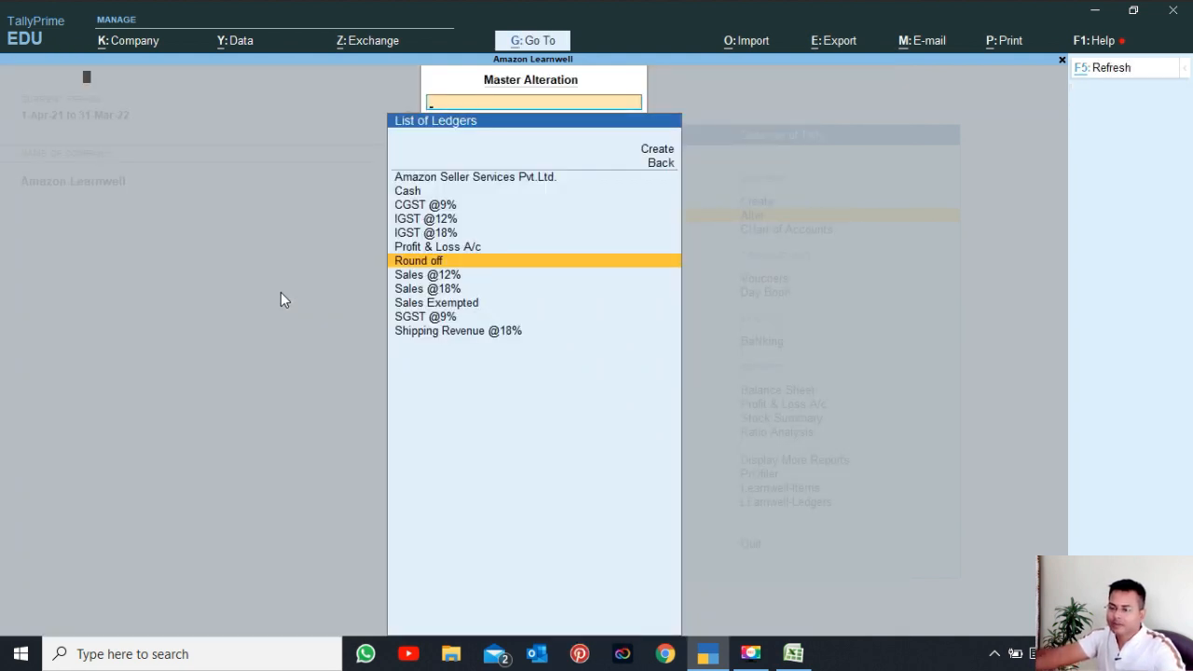
Set the Round off ledger's type of ledger to Invoice Rounding and save the ledger
key(Return)
key(Return)
key(Return)
key(Return)
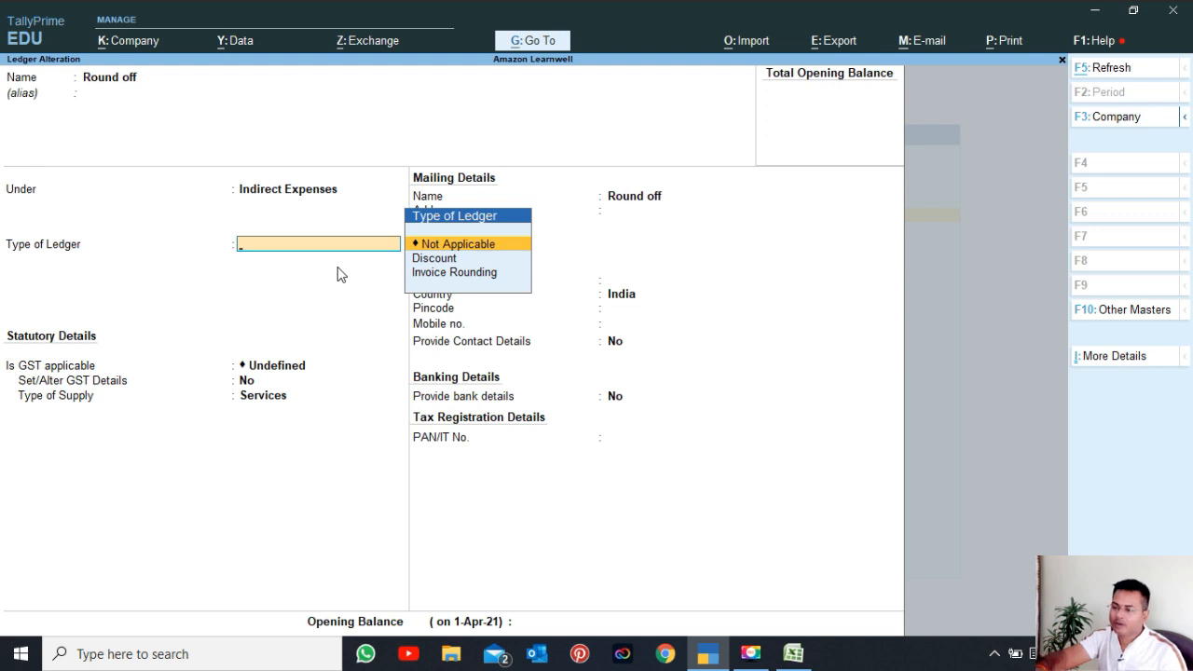
key(Down)
key(Down)
key(Return)
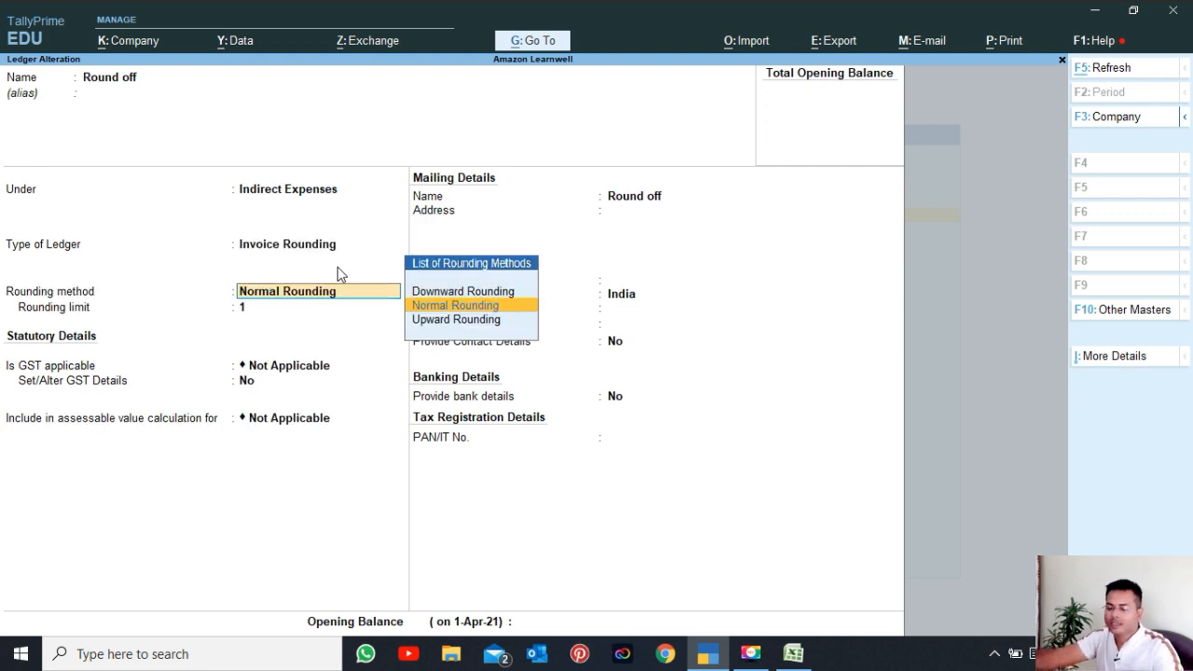
key(ctrl)
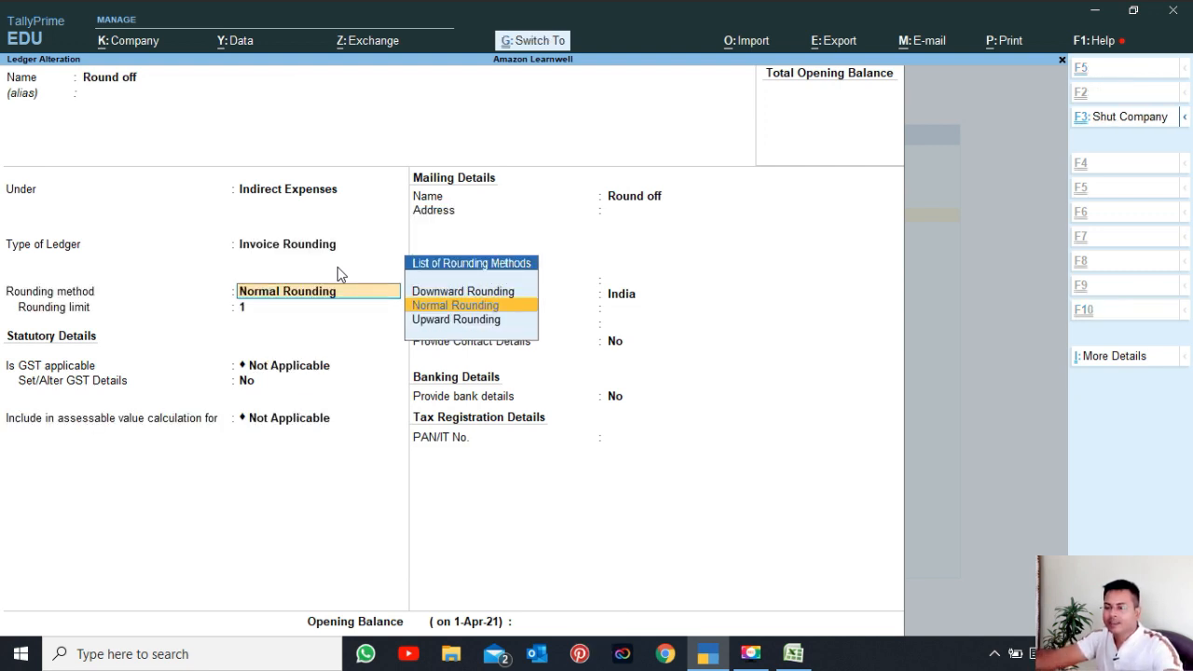
key(ctrl+a)
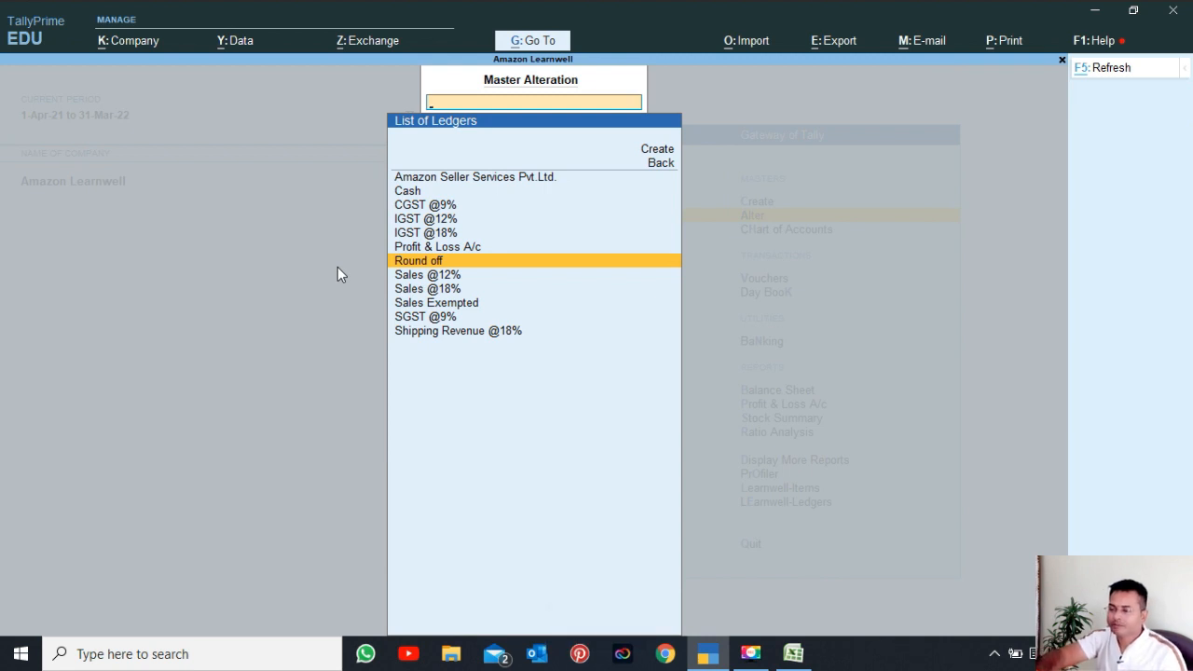
key(Down)
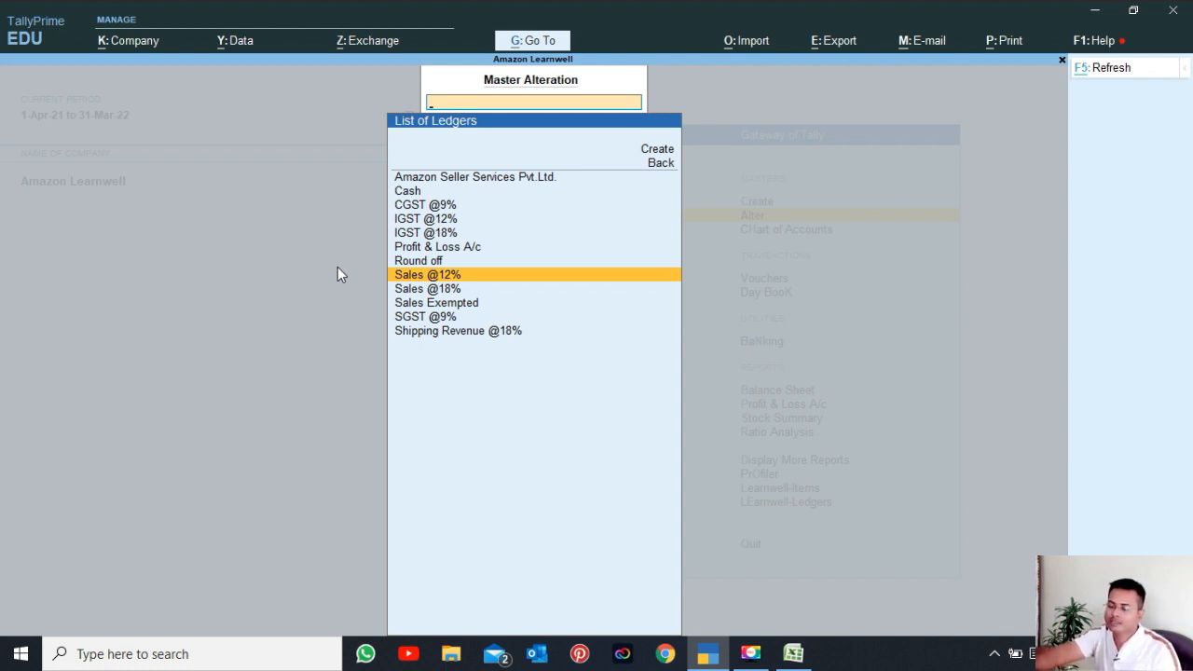
key(Down)
key(Down)
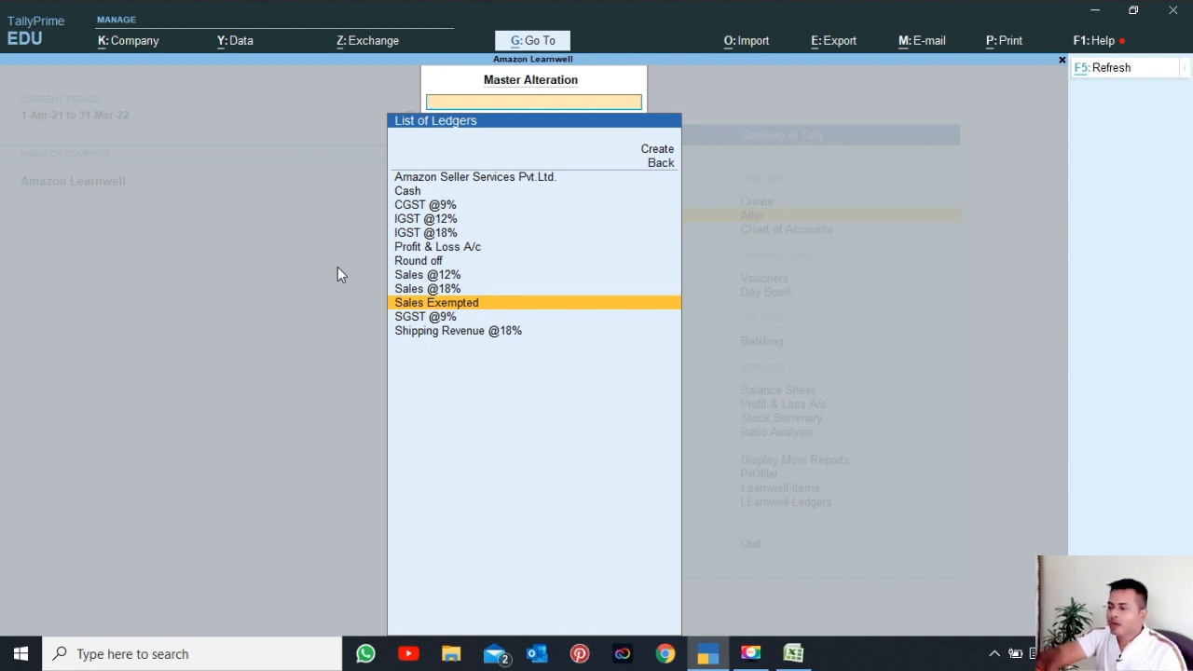
key(Up)
key(Up)
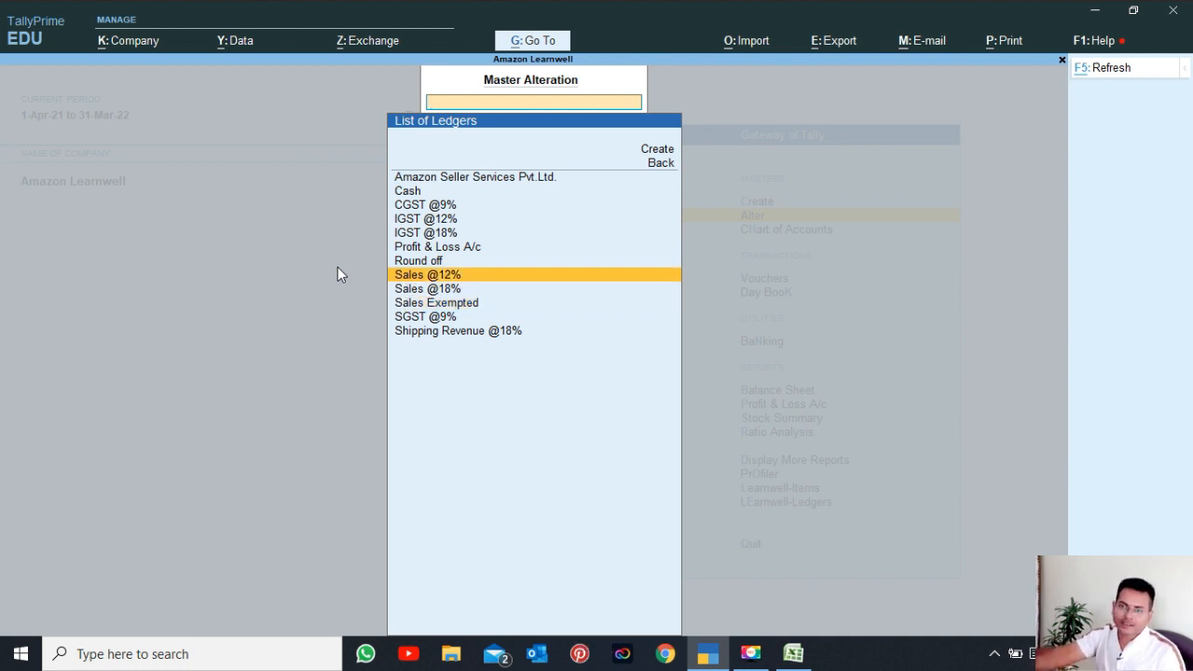
key(Return)
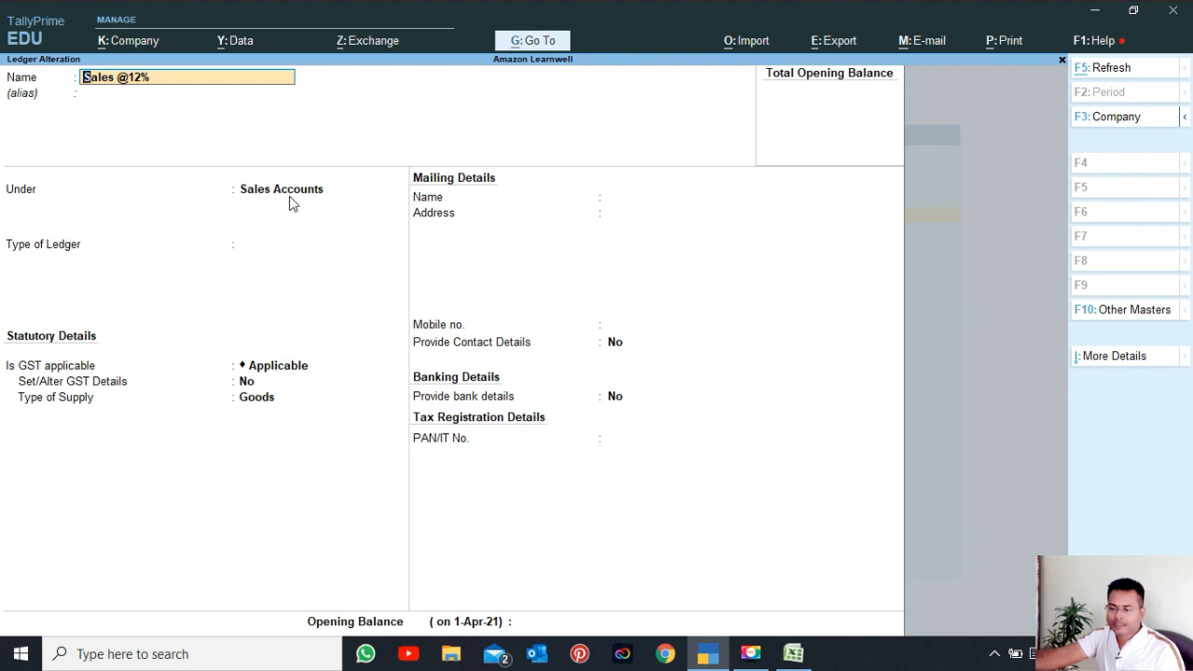
click(288, 363)
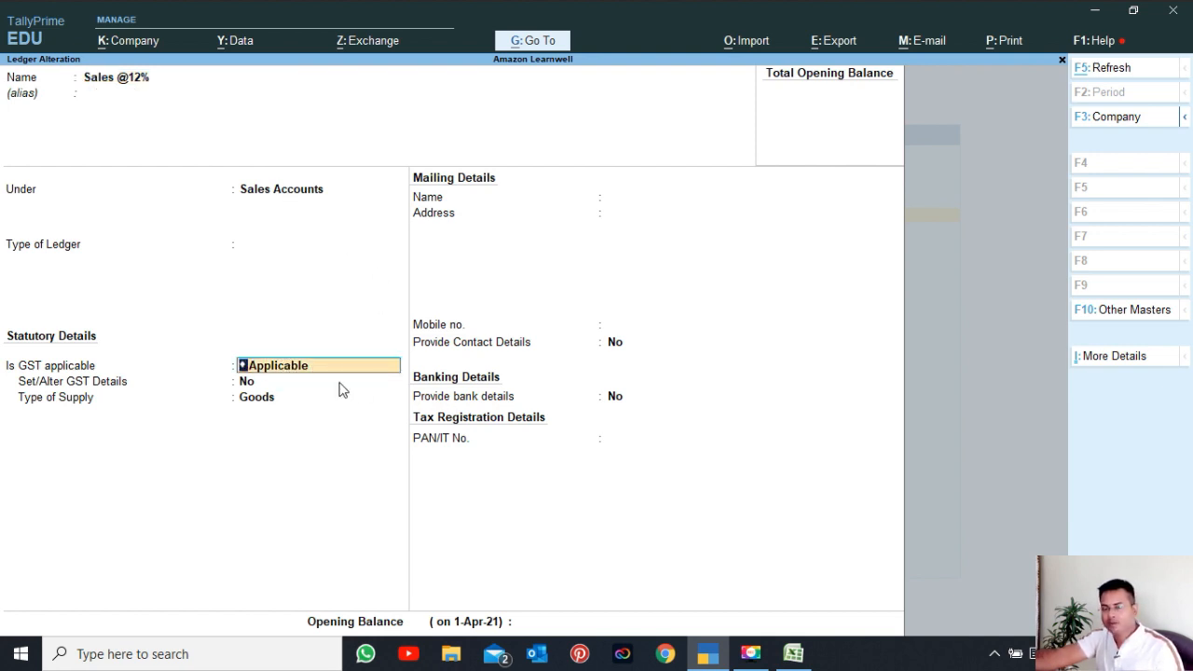
key(Return)
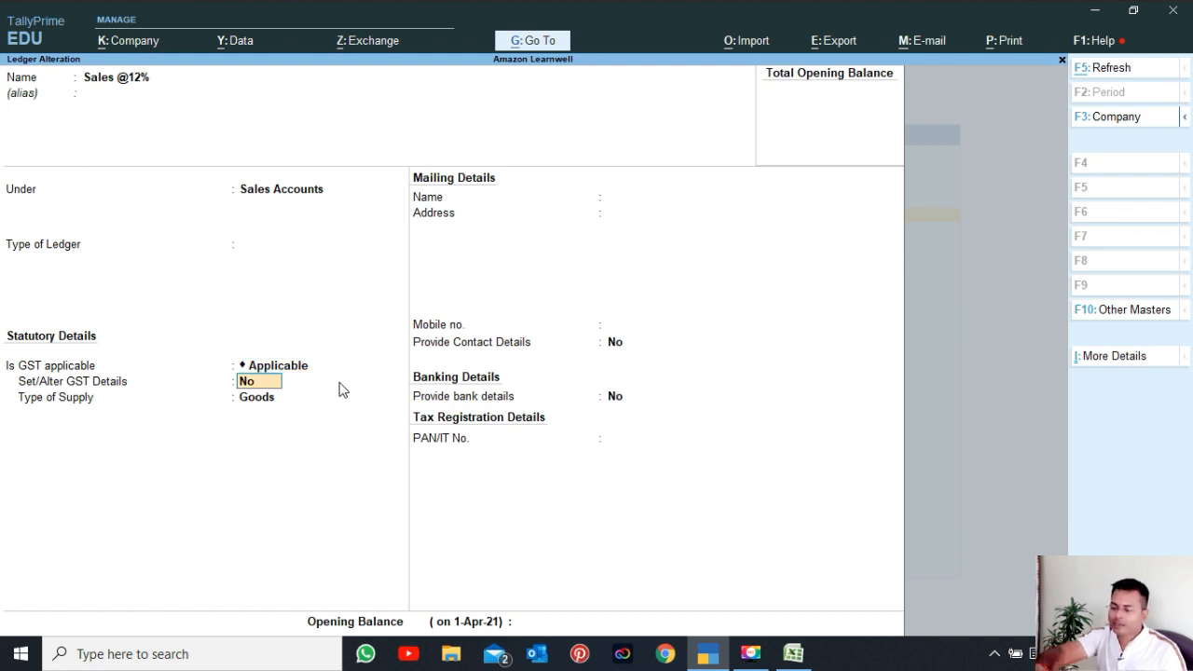
text(y)
key(Return)
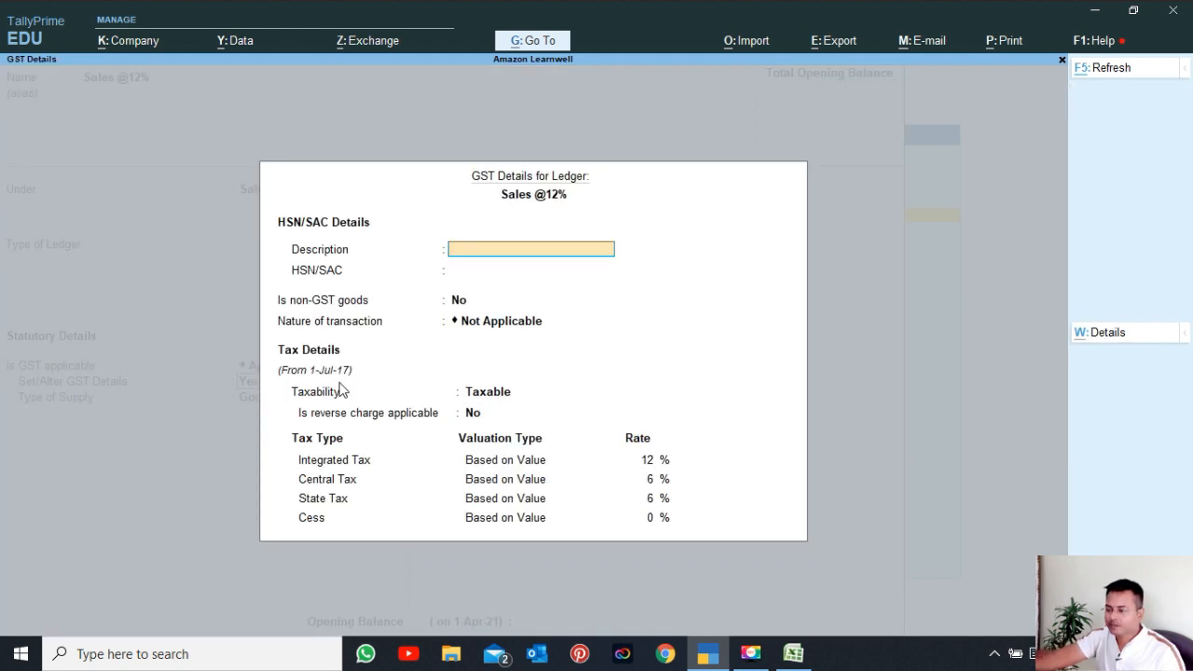
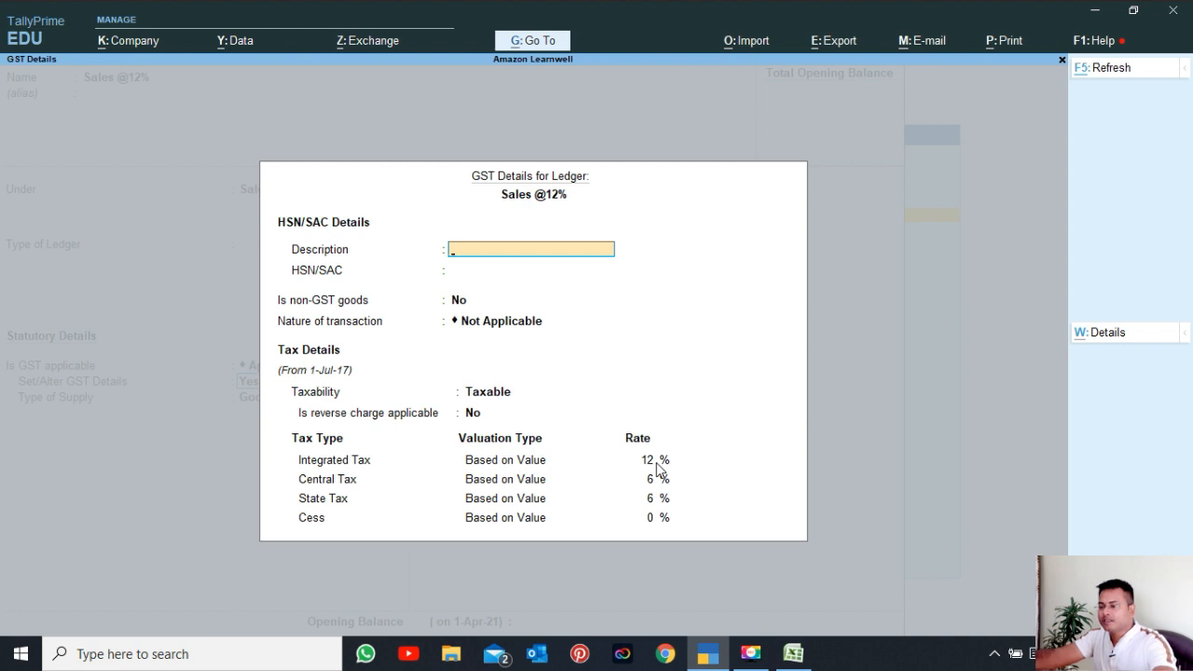
key(Escape)
key(Escape)
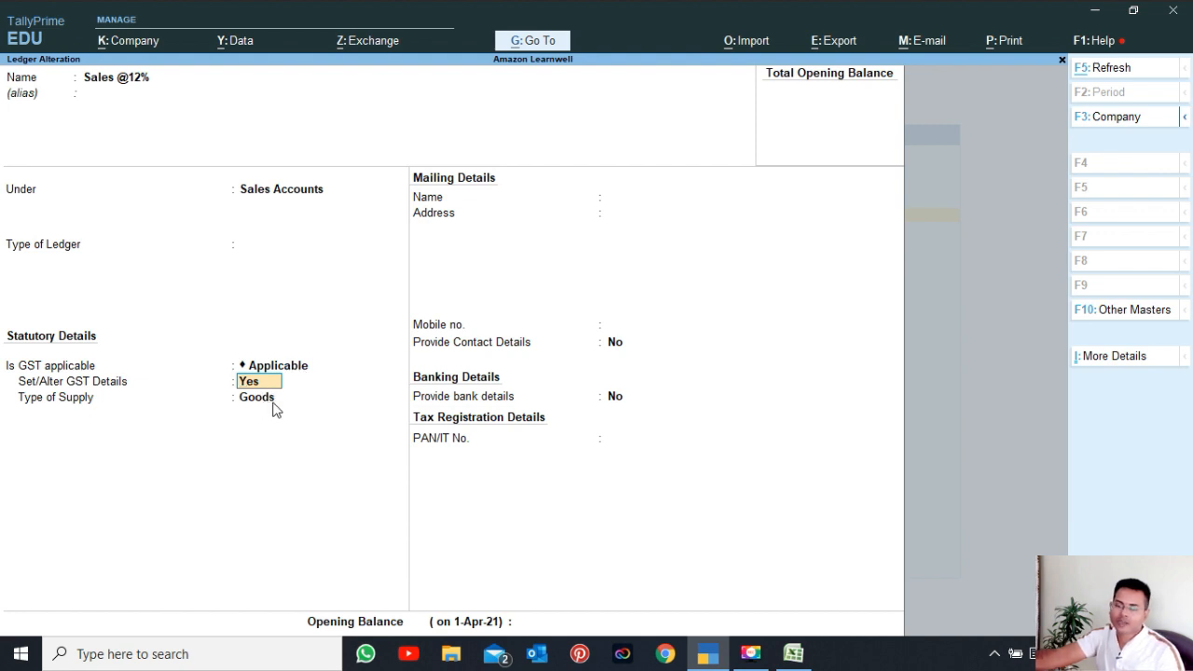
key(Escape)
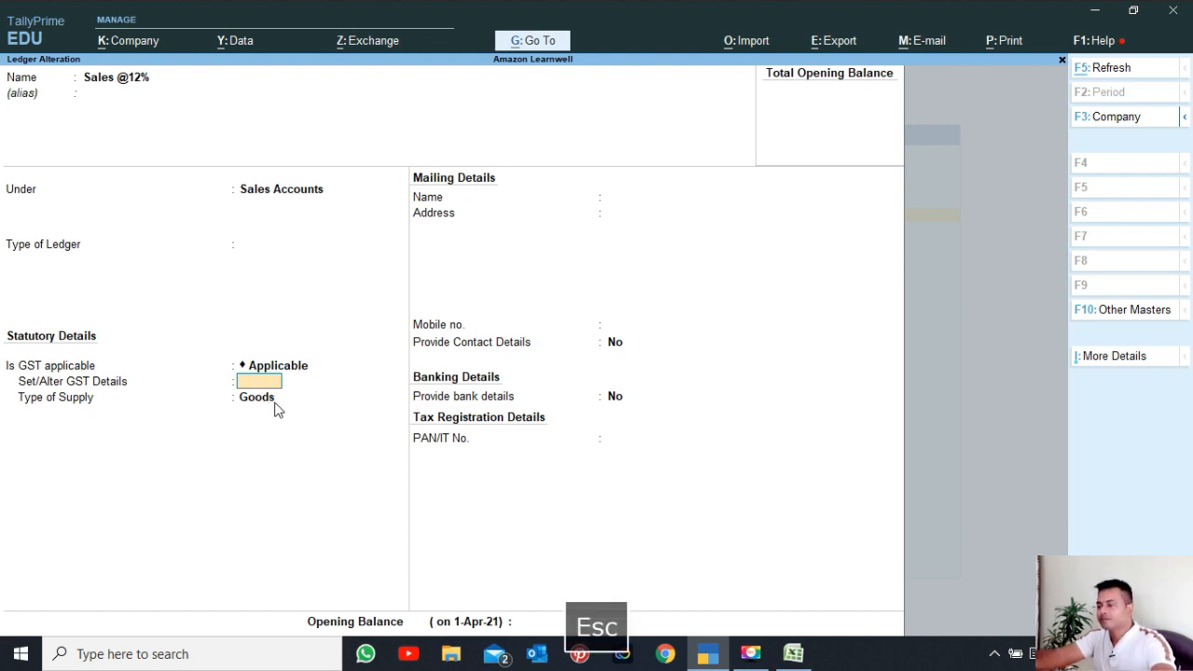
key(Escape)
key(Escape)
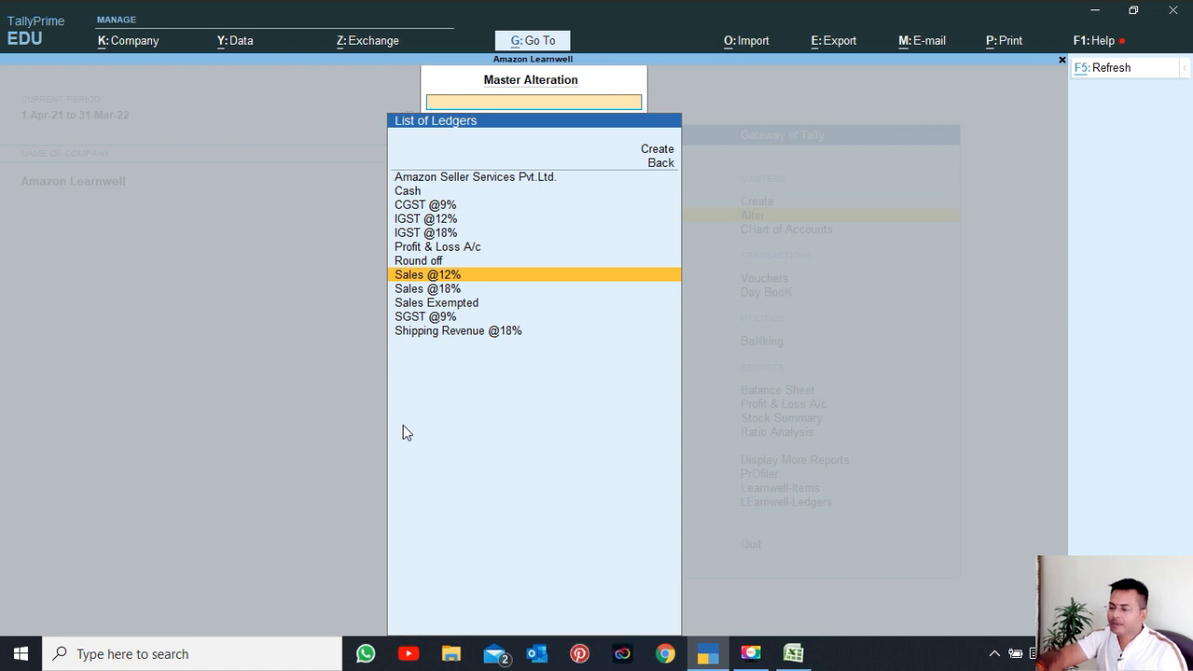
key(Down)
key(Return)
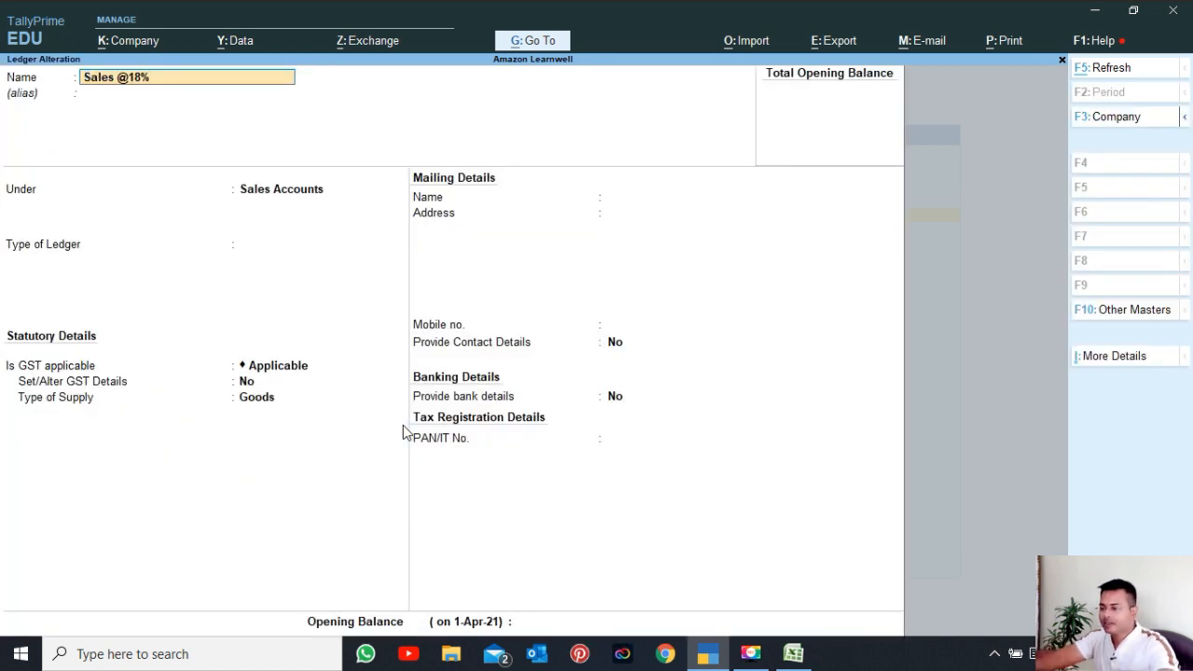
key(Escape)
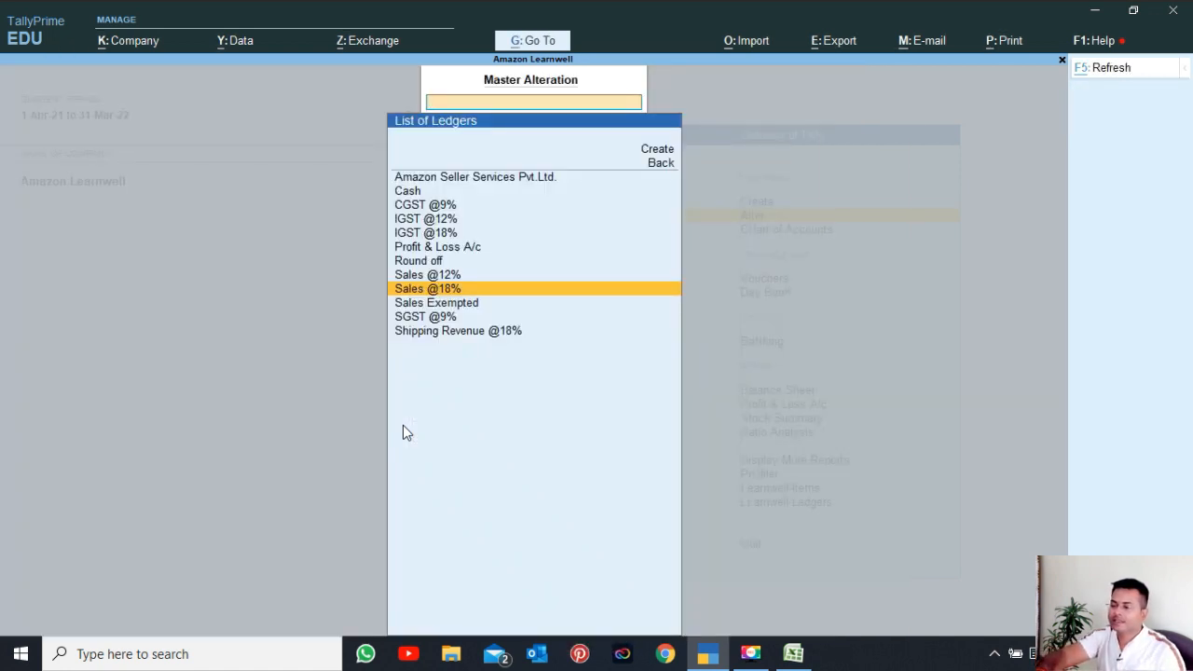
key(Down)
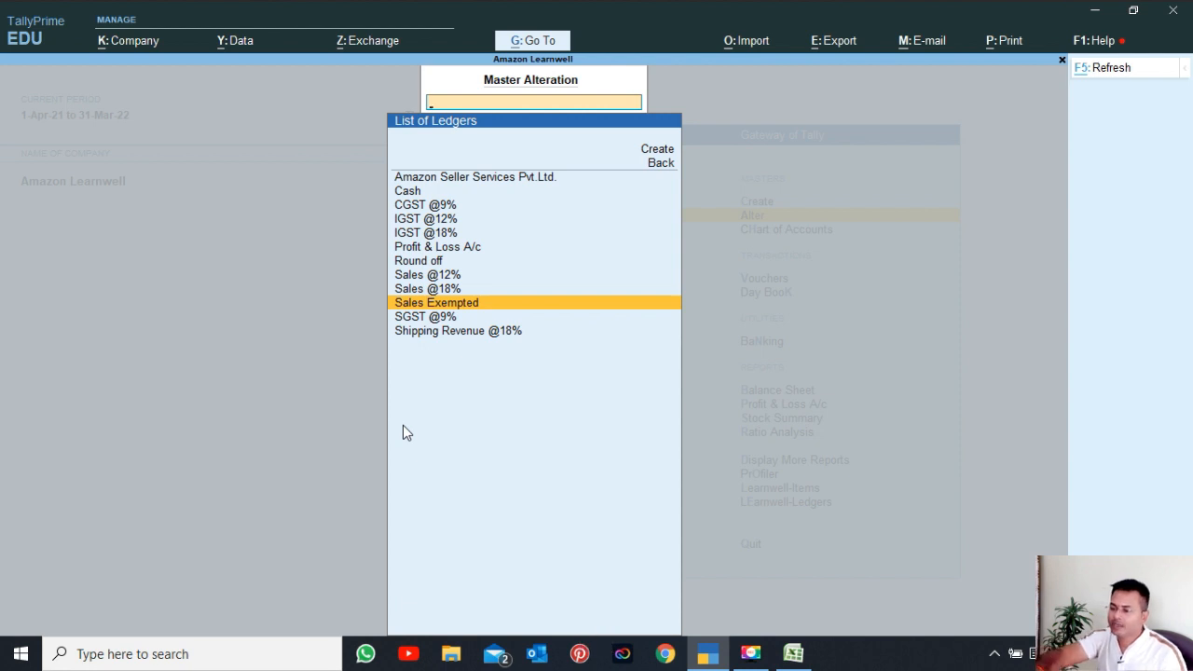
key(Down)
key(Down)
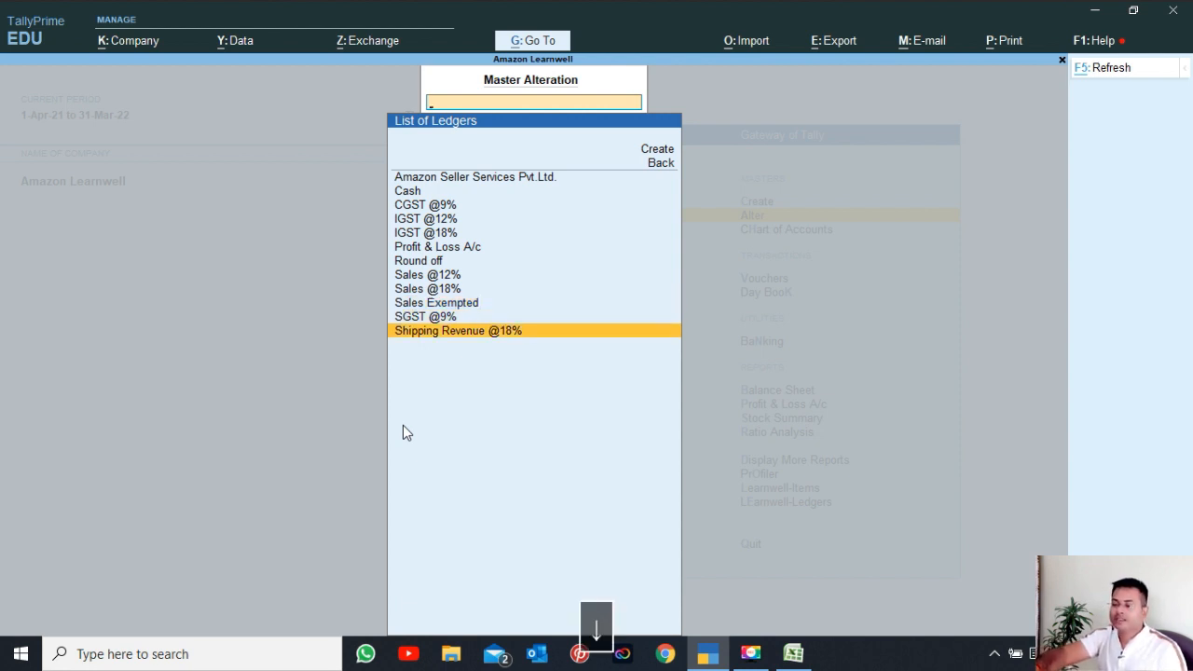
key(Return)
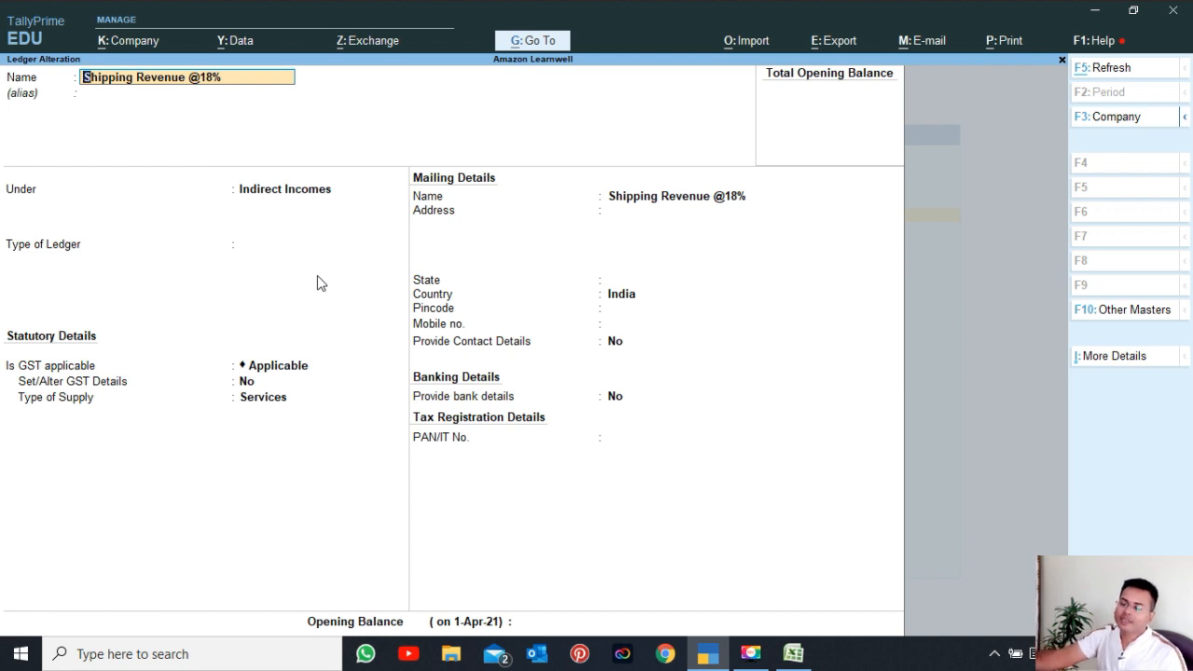
key(ctrl+a)
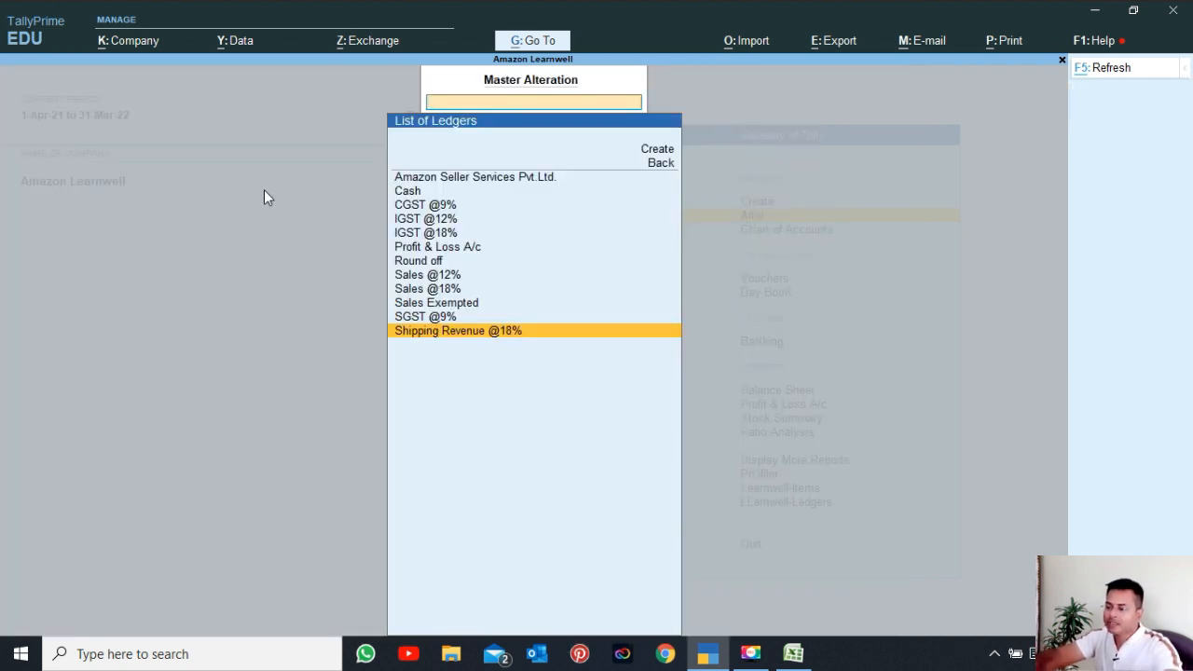
key(Return)
click(247, 381)
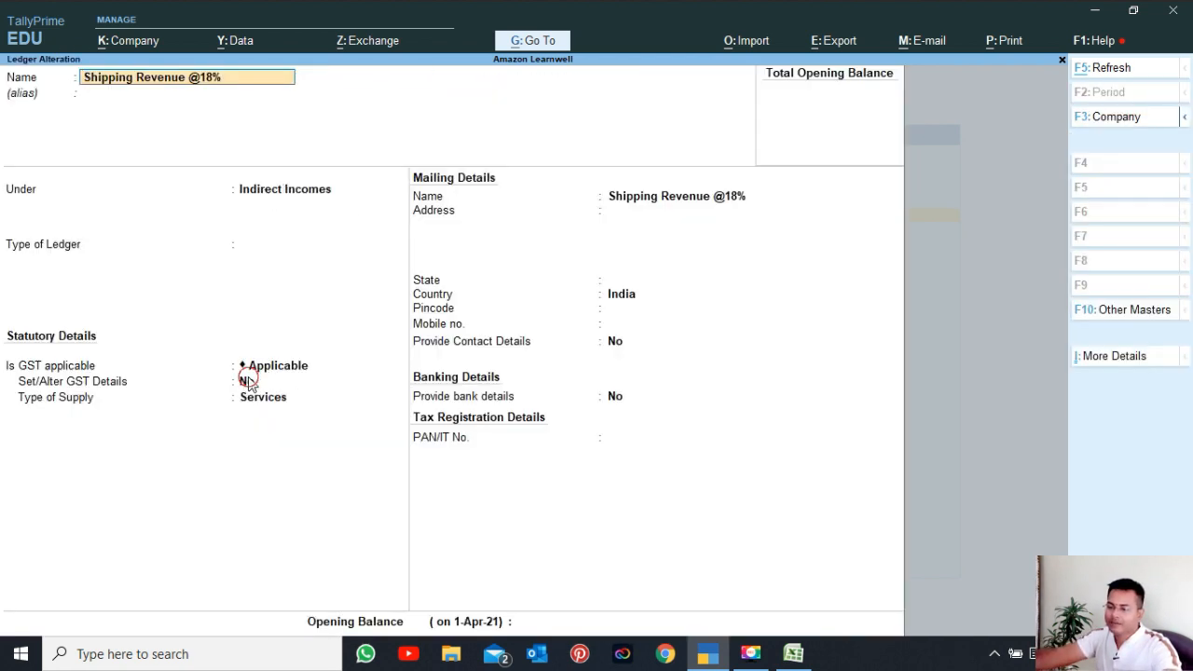
key(y)
key(Return)
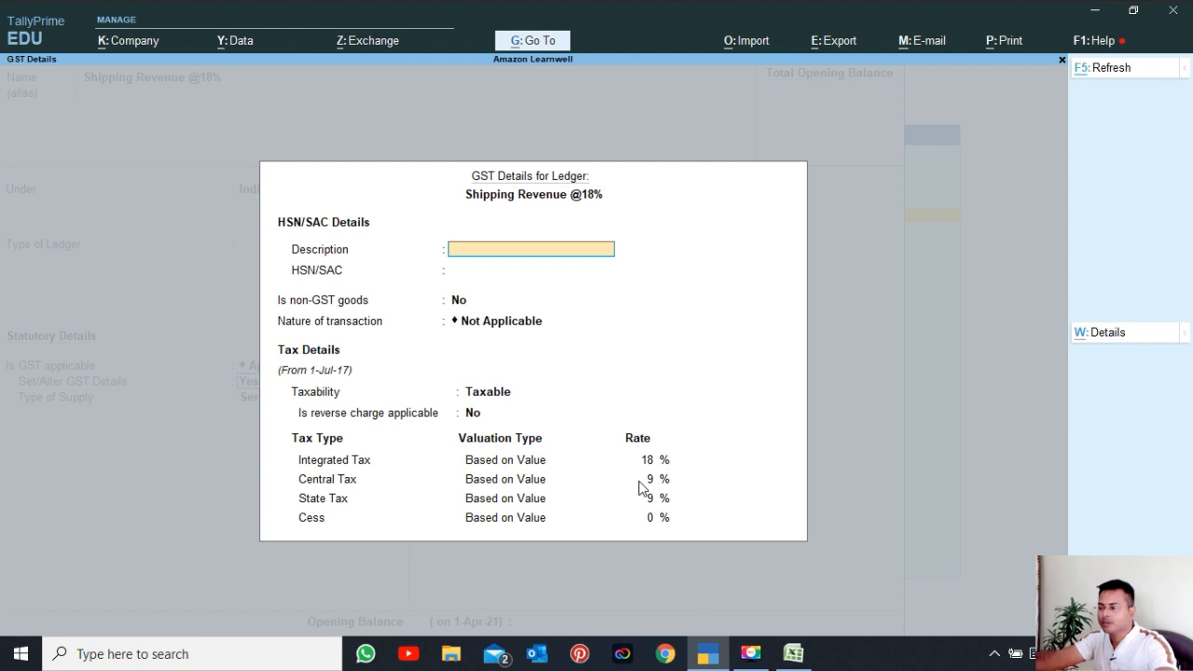
key(Escape)
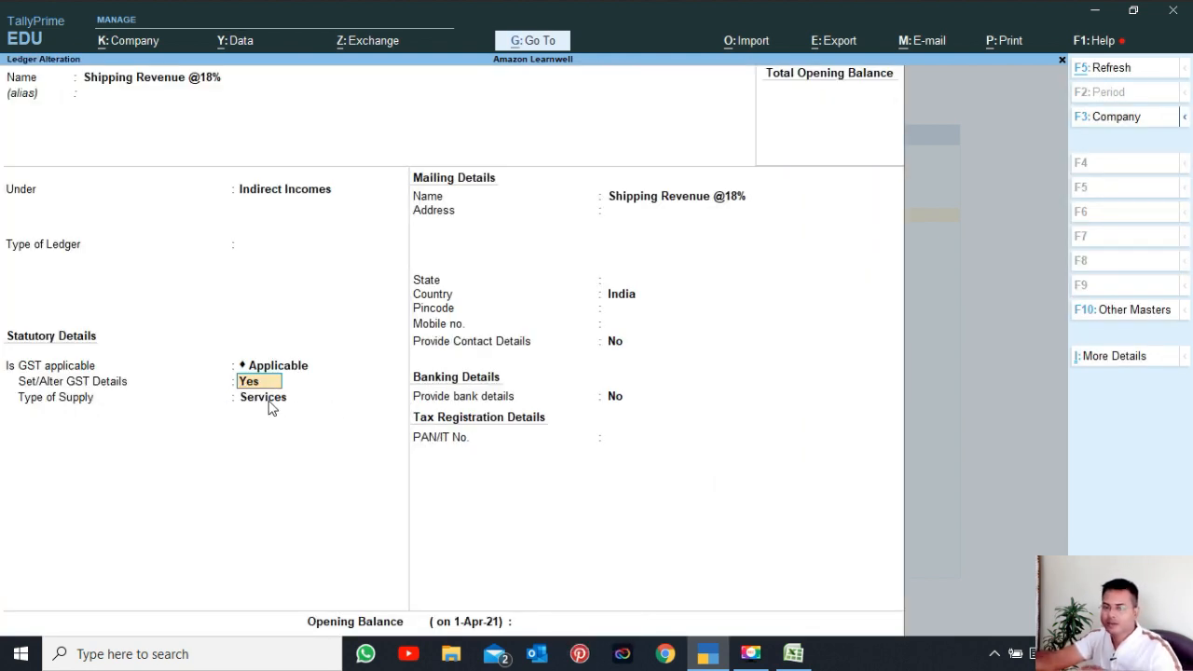
key(Escape)
key(Escape)
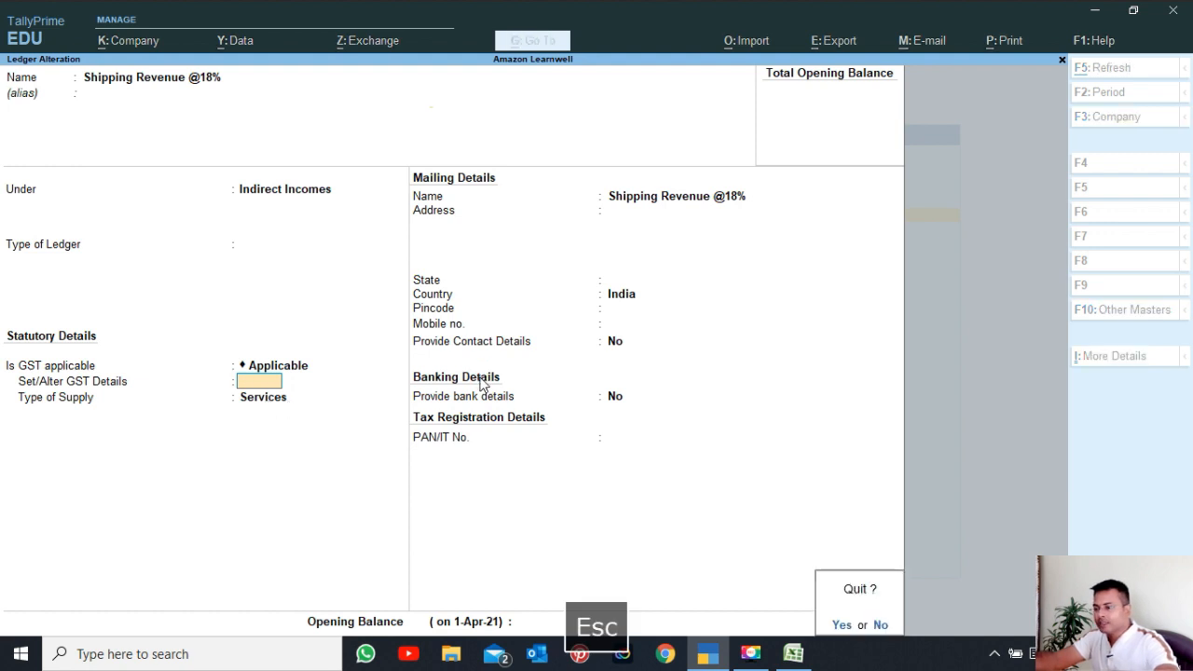
key(y)
key(Escape)
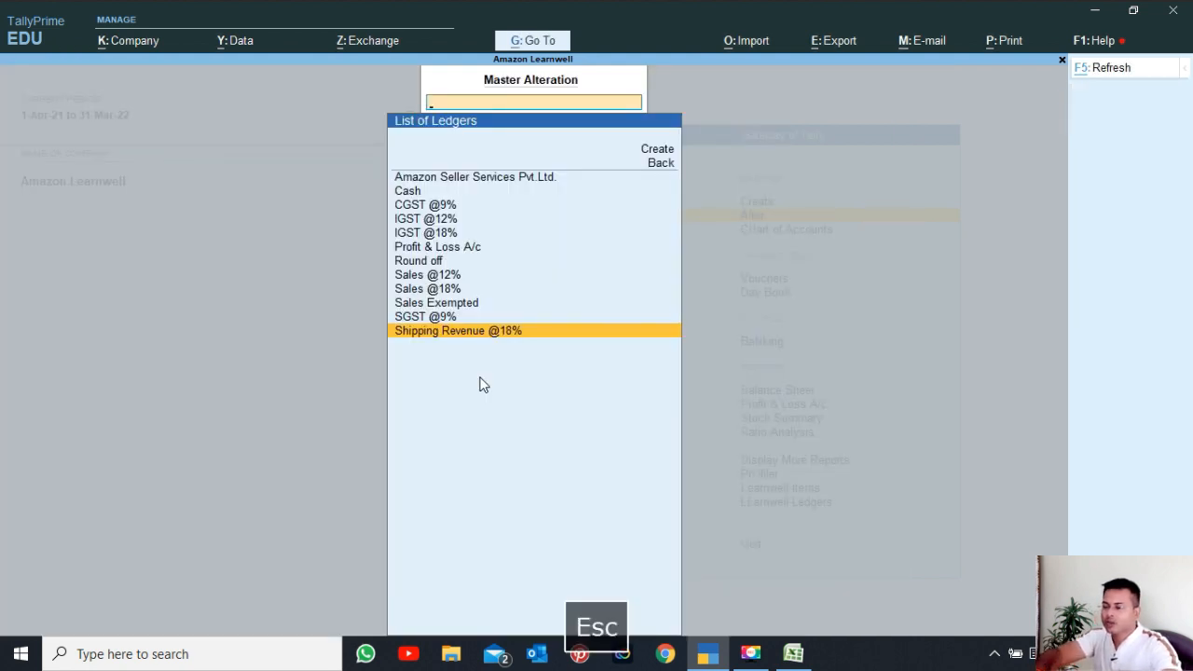
Open the stock item FITNESS KIT 2.2 for alteration from the inventory masters
key(Down)
key(Down)
key(Down)
key(Down)
key(Down)
key(Down)
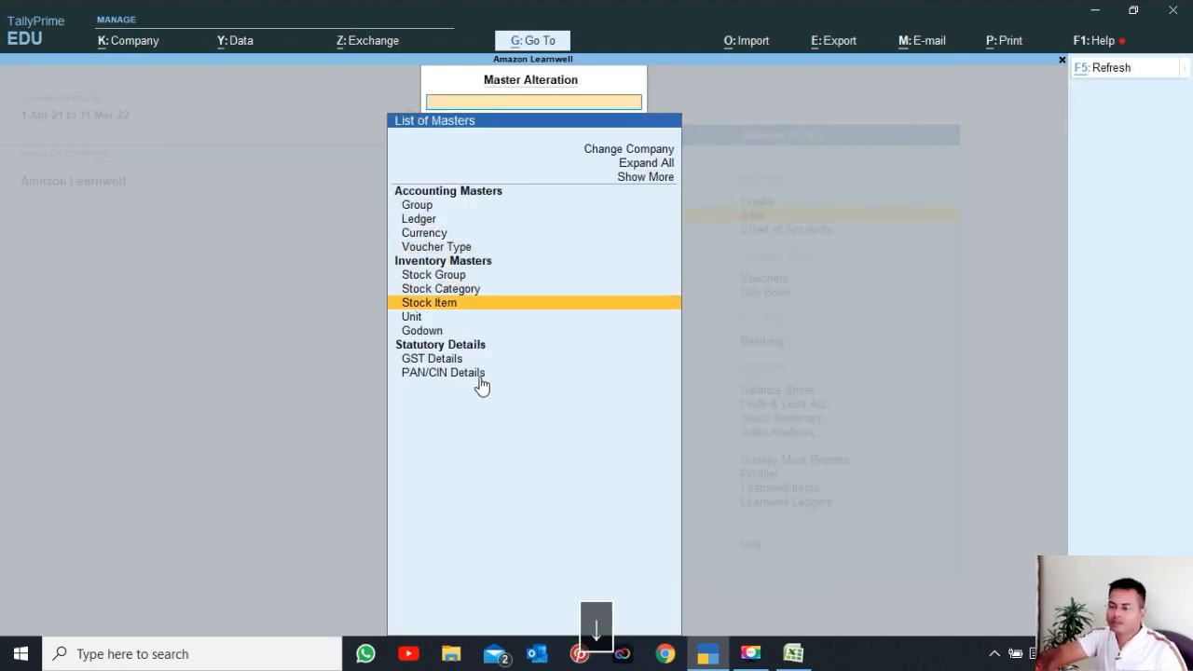
key(Return)
key(Return)
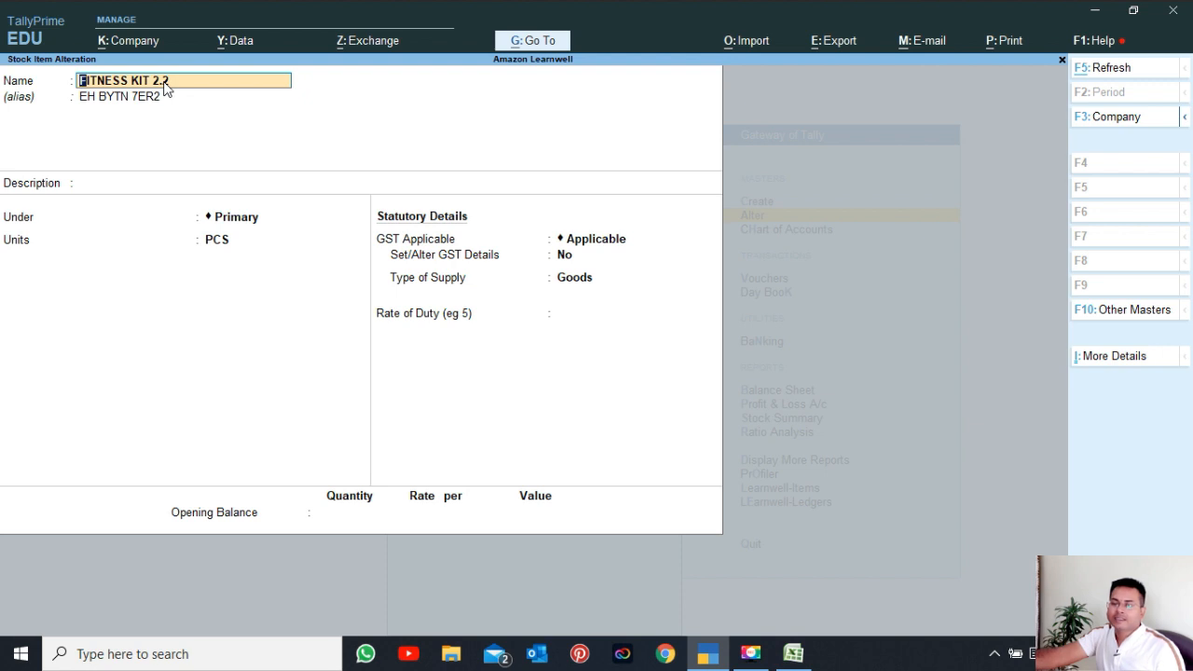
Check the FITNESS KIT 2.2 stock item's name, alias, parent group and unit of measure
click(138, 99)
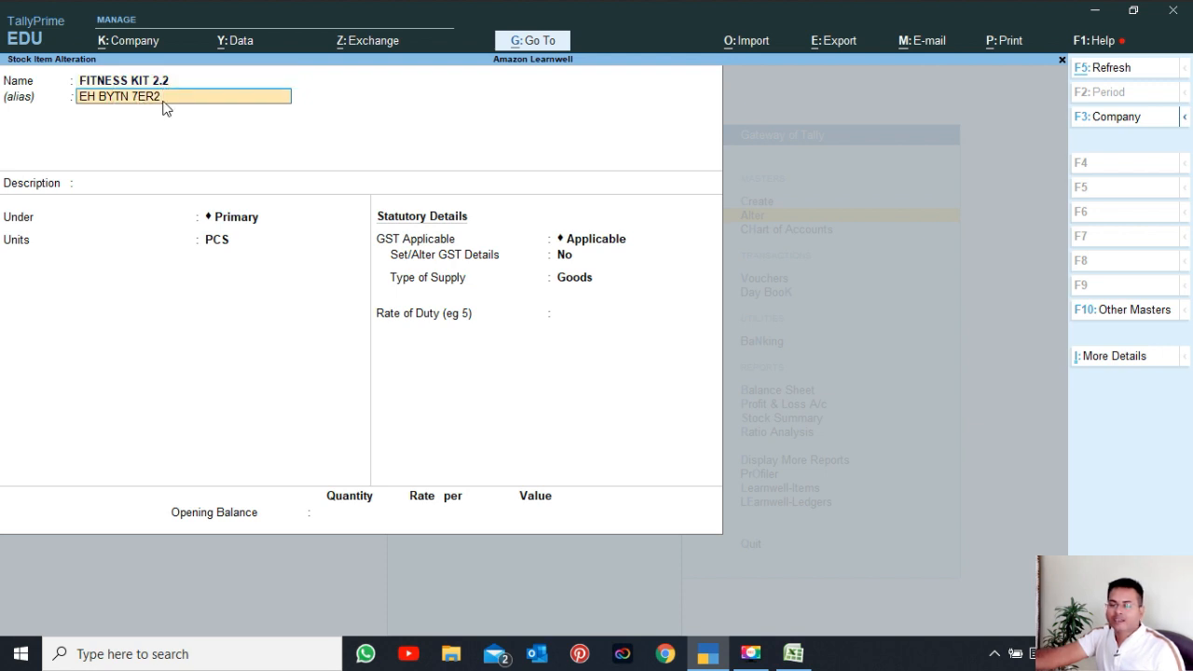
click(160, 84)
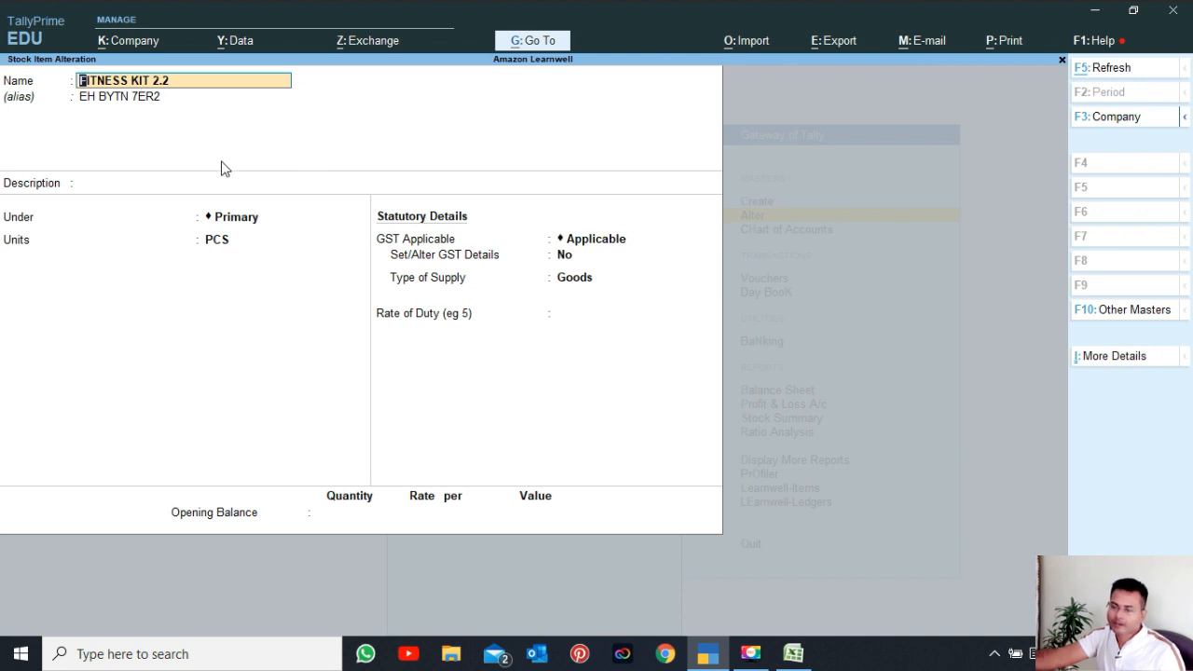
click(155, 102)
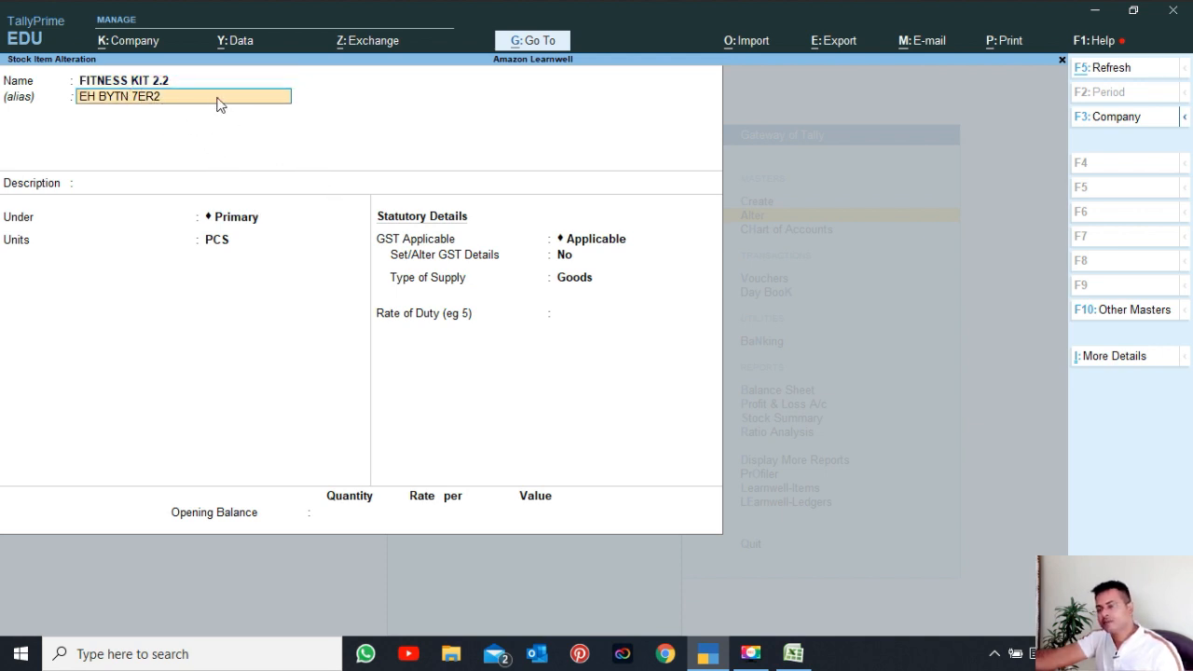
click(185, 82)
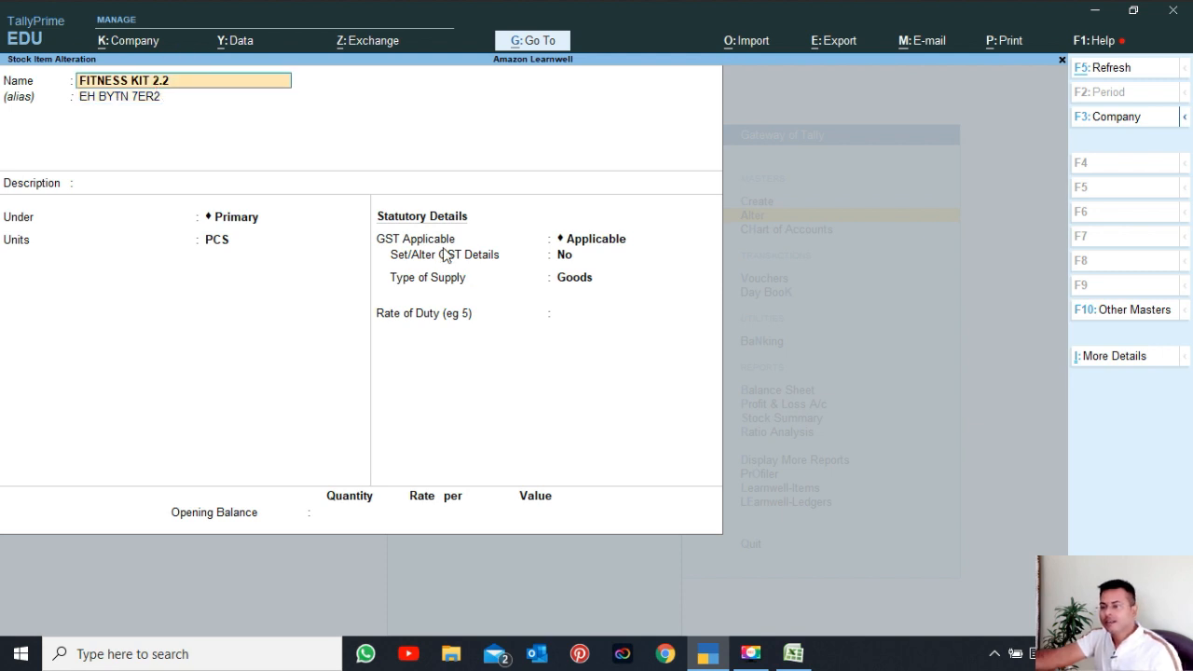
click(230, 220)
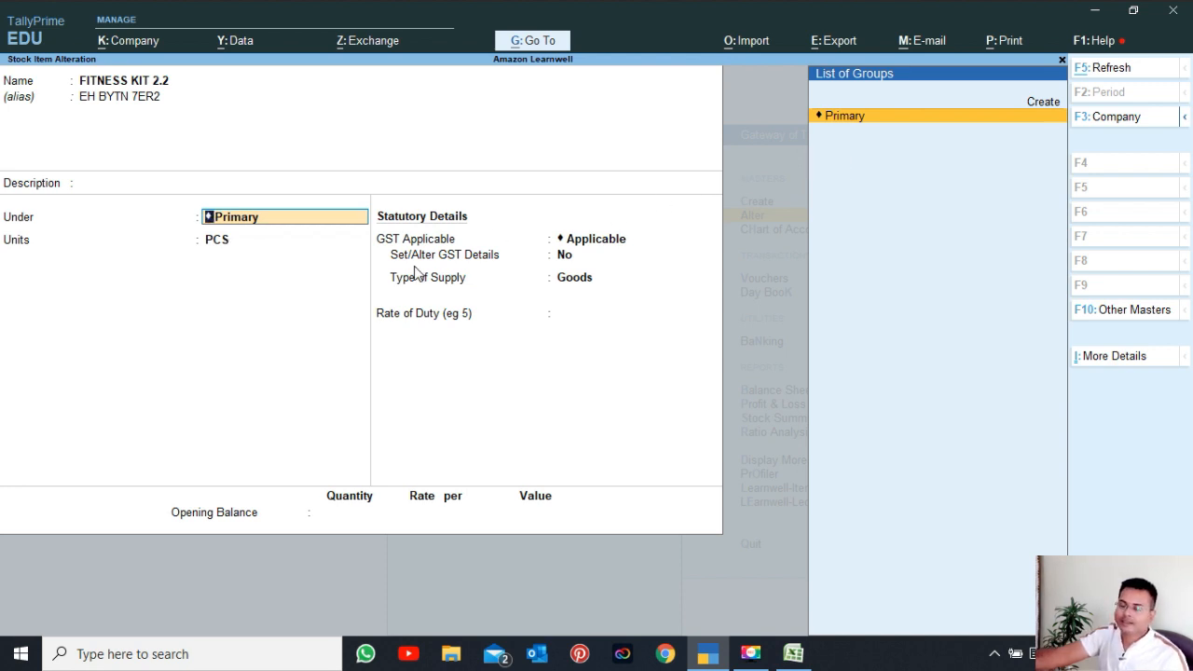
click(224, 245)
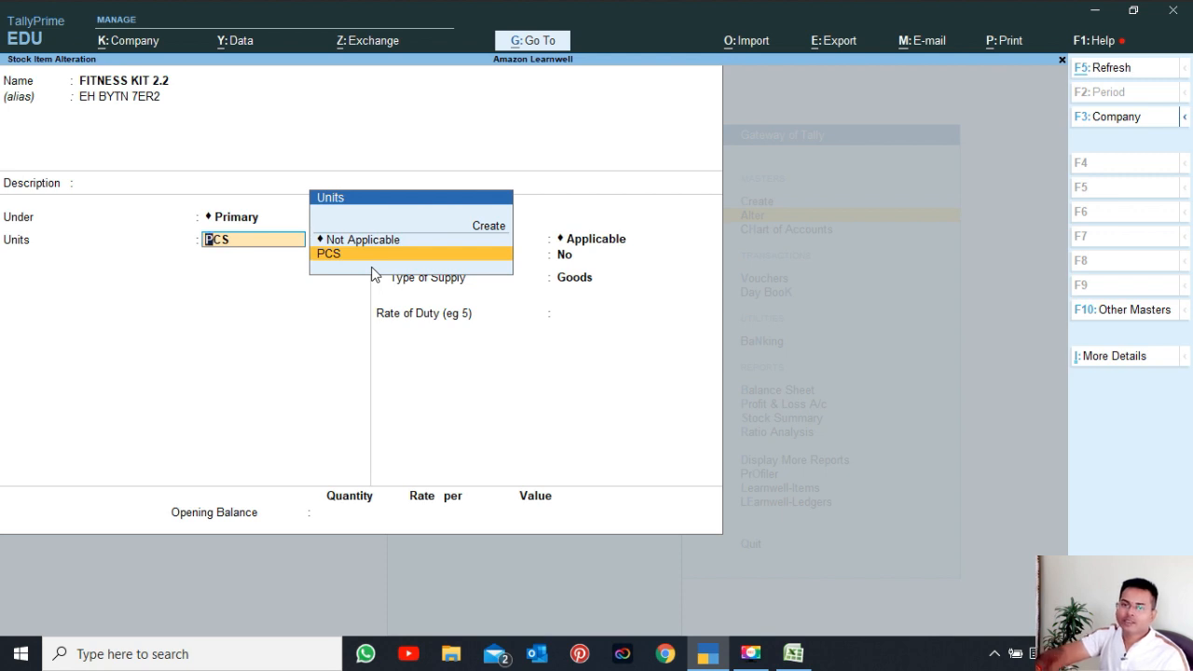
key(Return)
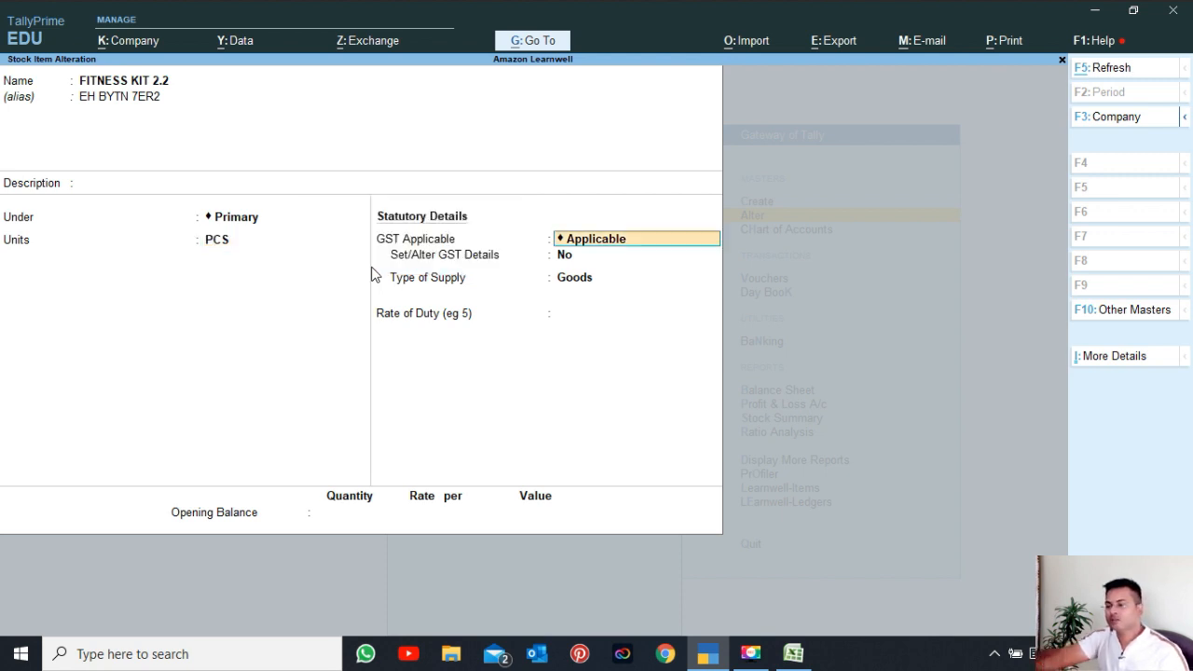
click(217, 248)
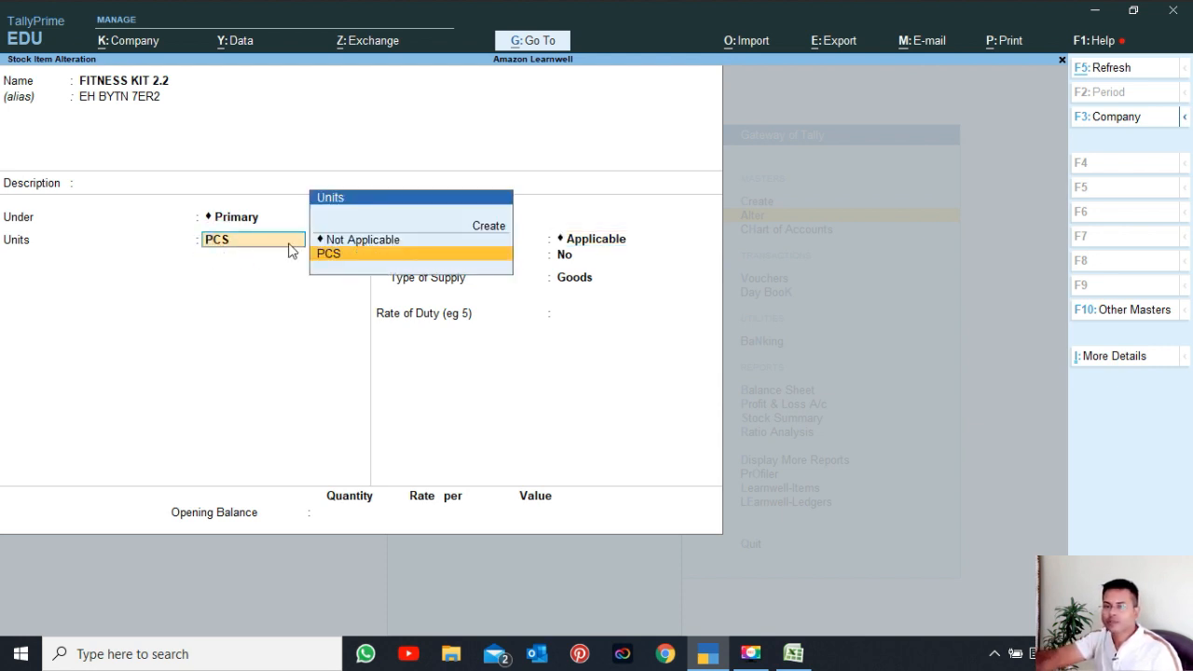
key(Return)
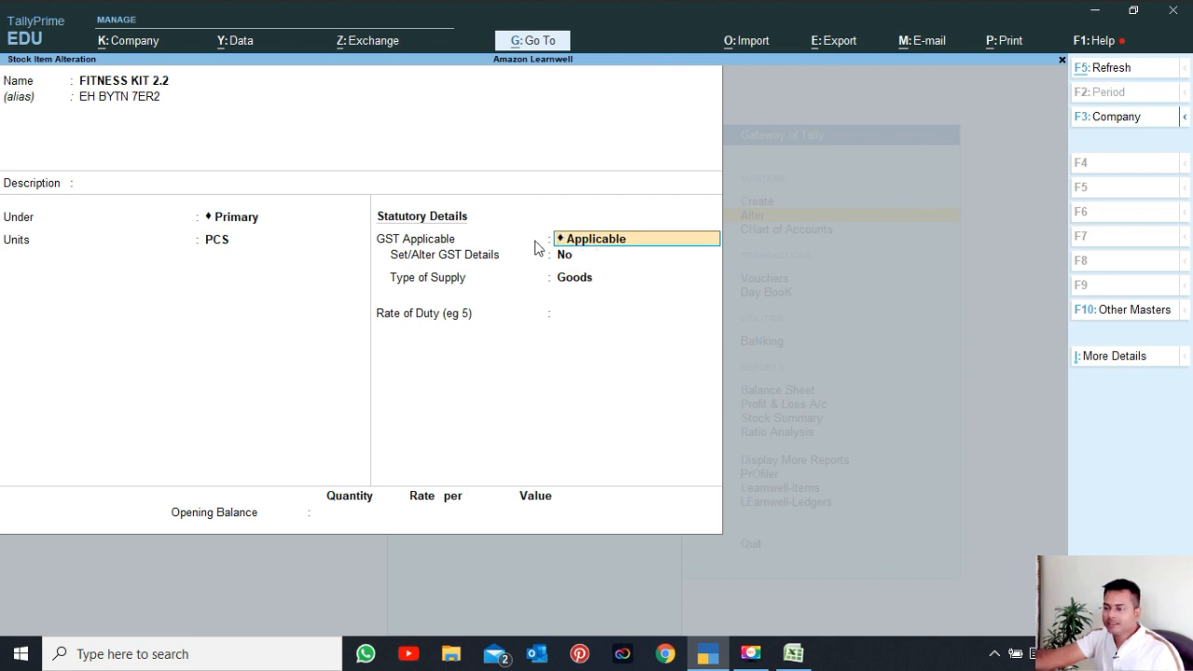
Bring up the FITNESS KIT 2.2 item's GST details to examine its HSN/SAC, taxability and tax rates
key(Return)
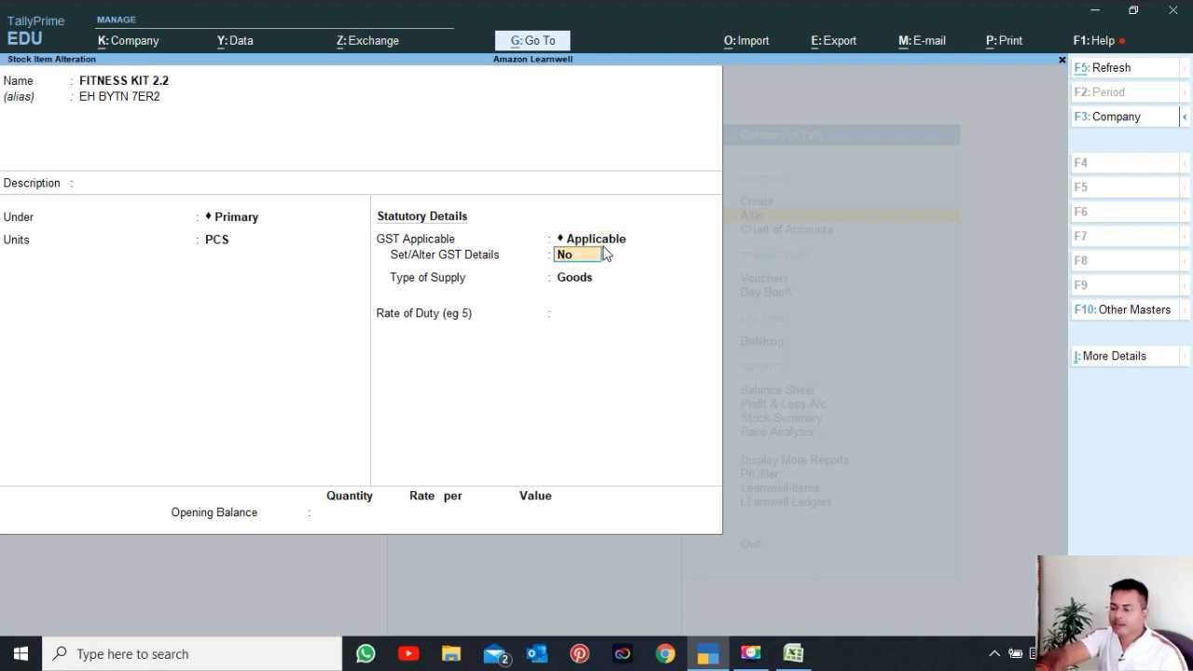
text(y)
key(Return)
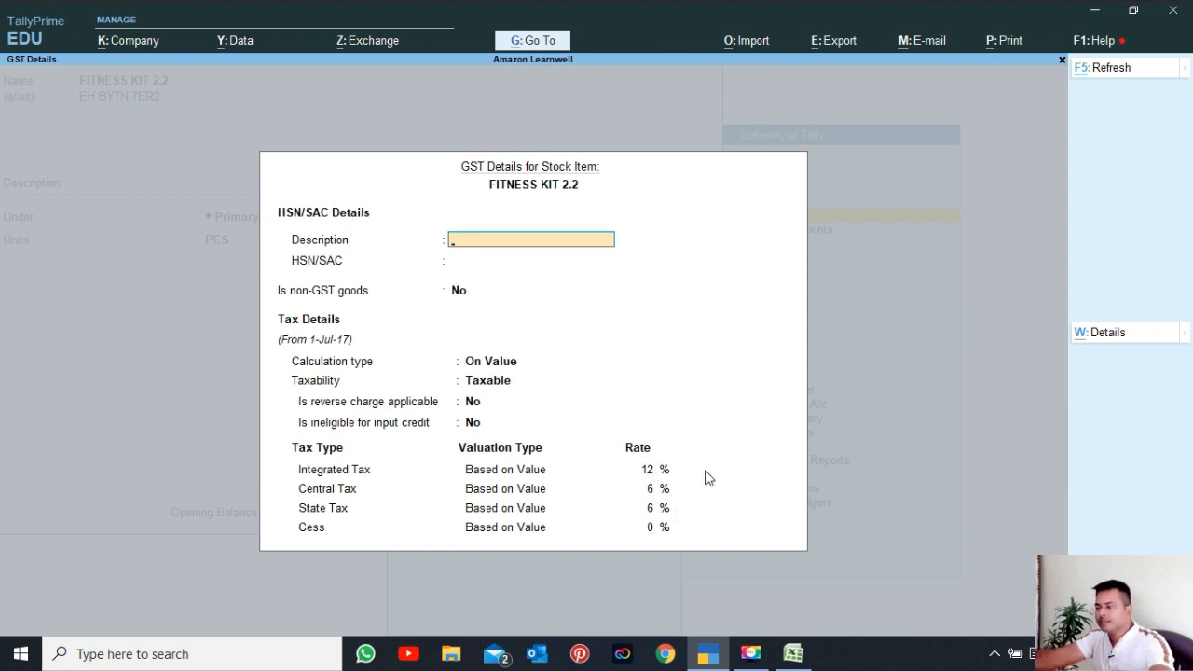
Switch to the Excel2Tally workbook in Excel and bring the HSN/SAC and GST rate columns of the Vouchers sheet into view
click(794, 654)
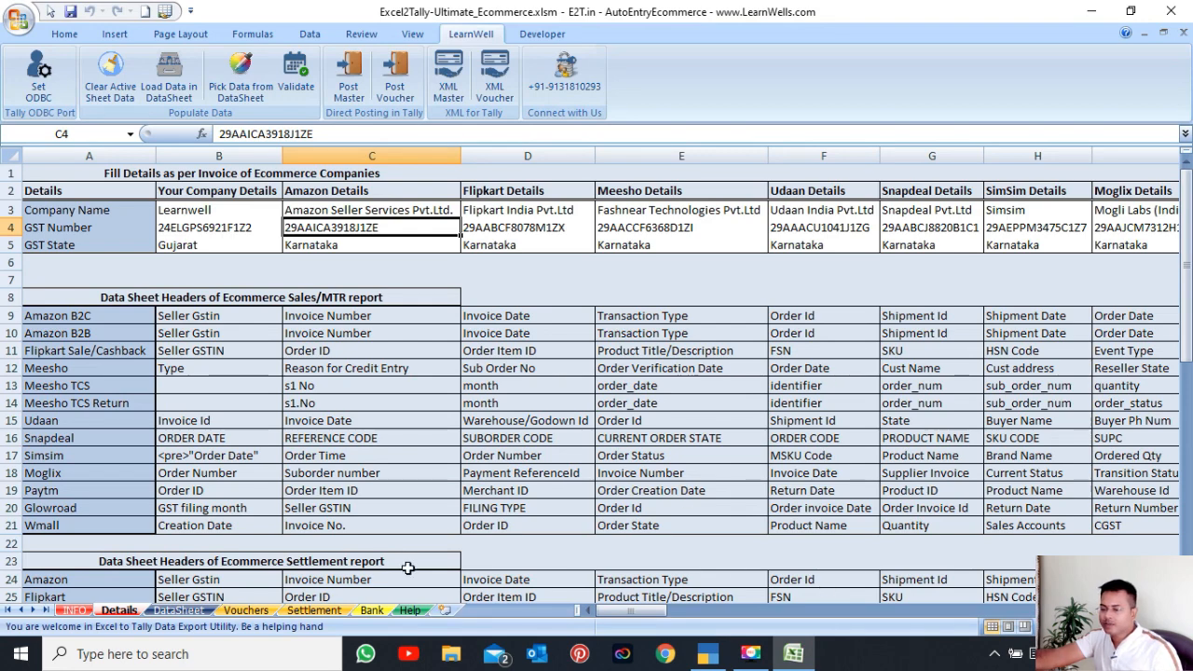
click(263, 608)
click(676, 339)
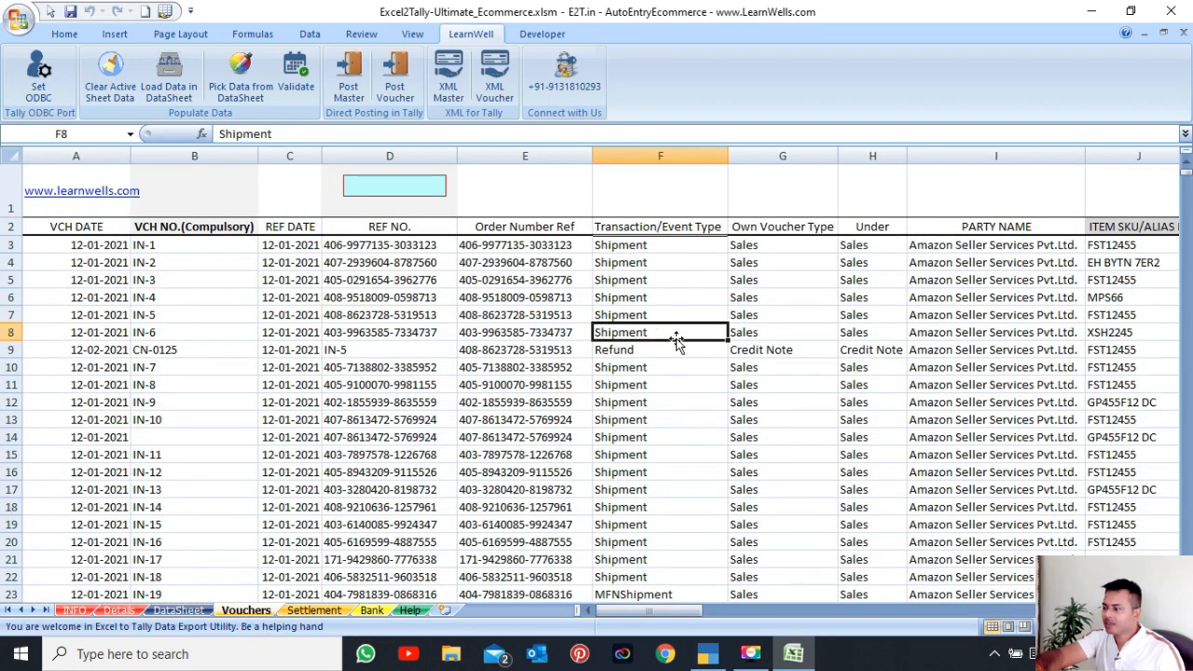
key(Right)
key(Right)
key(Right)
key(Right)
key(Right)
key(Right)
key(Right)
key(Right)
key(Right)
key(Right)
key(Right)
key(Right)
key(Right)
key(Right)
key(Right)
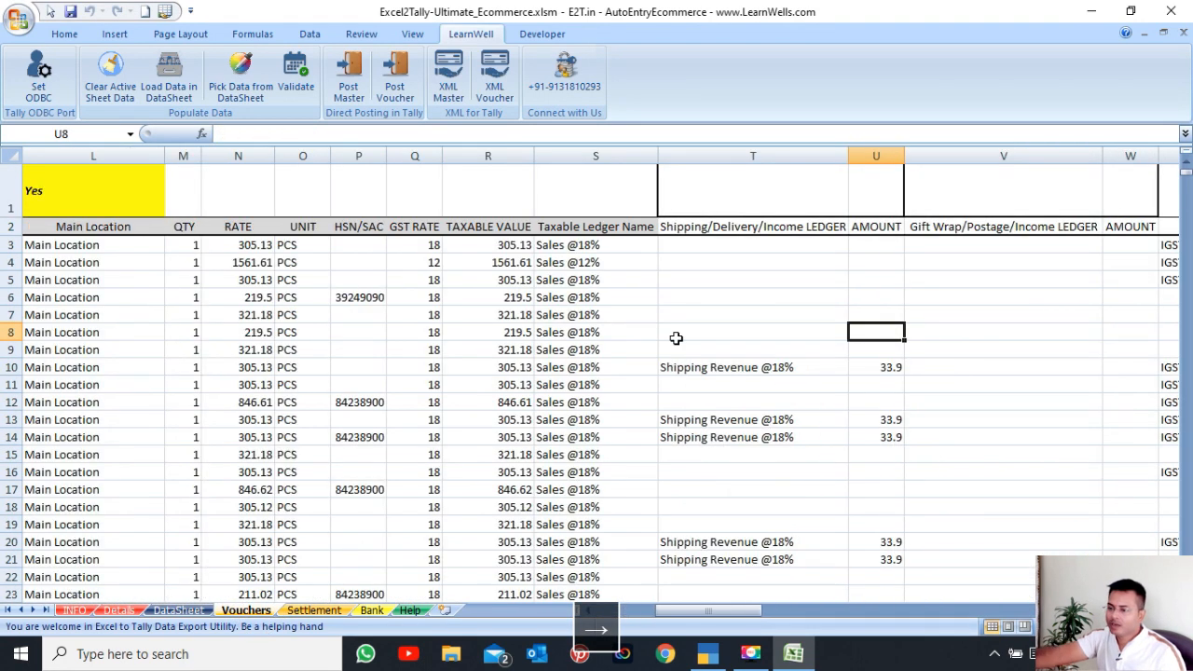
Undo the accidental move of an HSN/SAC code, and compare the HSN/SAC cells in rows 4 and 6
drag(362, 263, 362, 384)
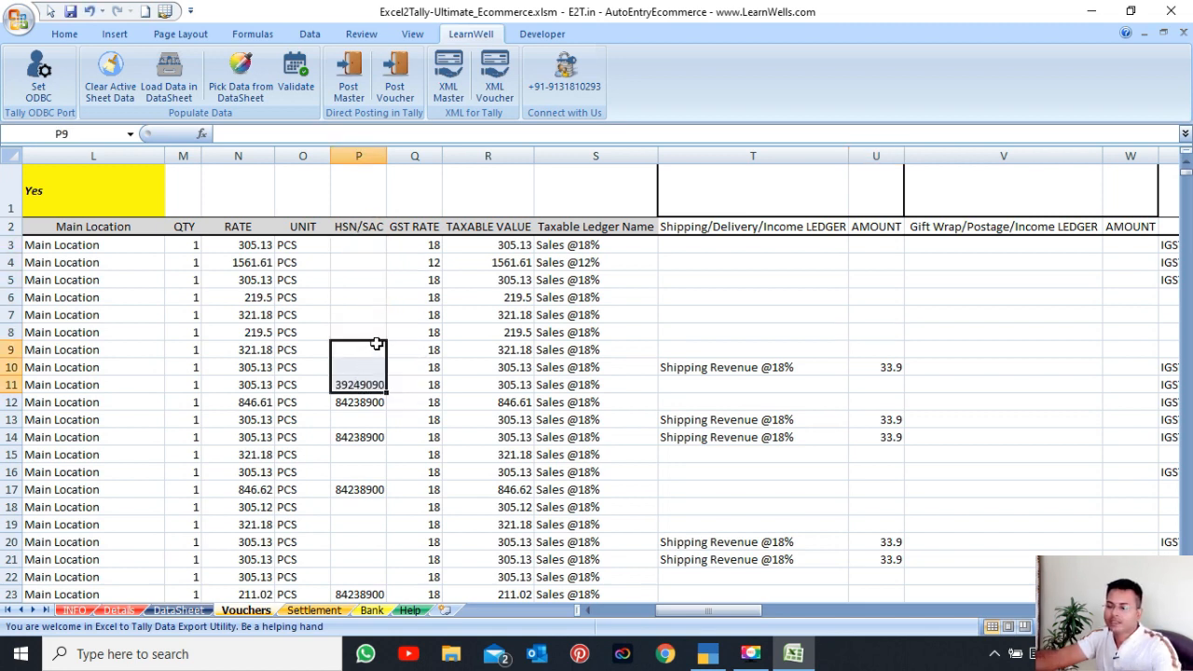
key(ctrl+z)
click(362, 296)
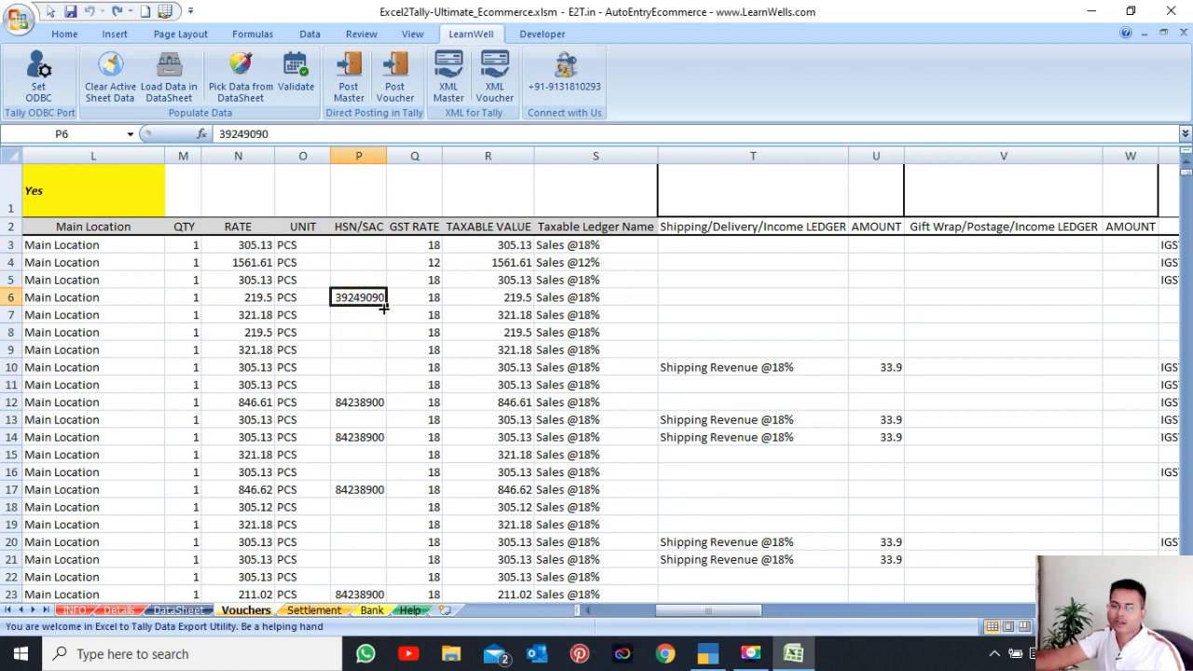
click(369, 261)
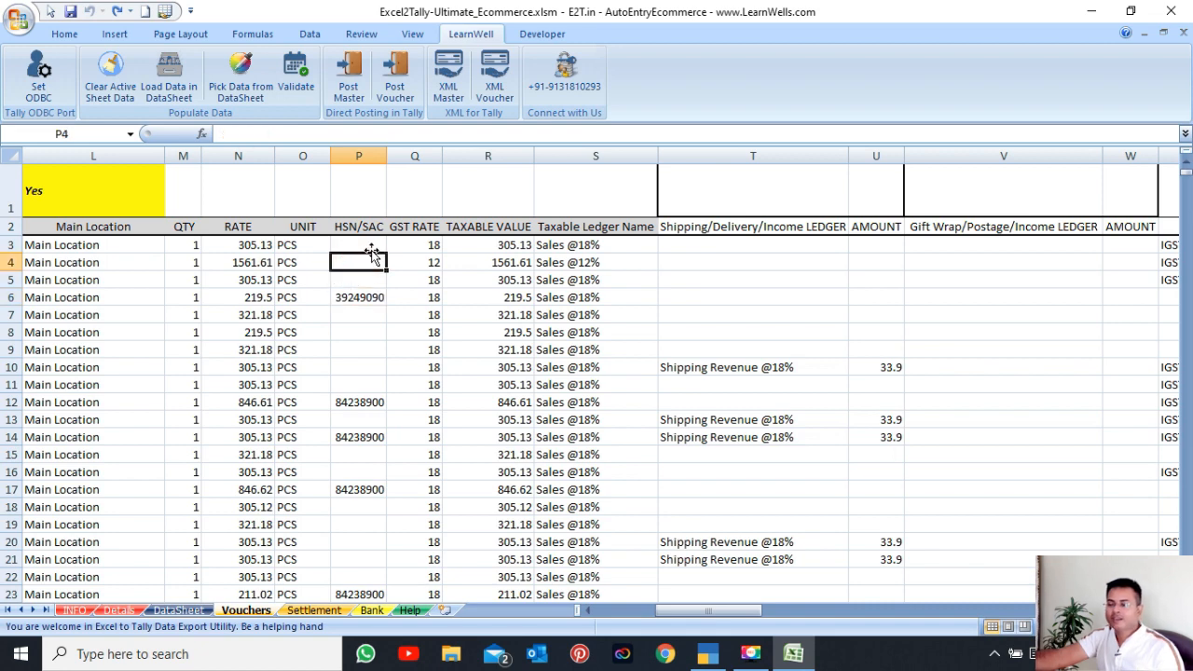
click(350, 296)
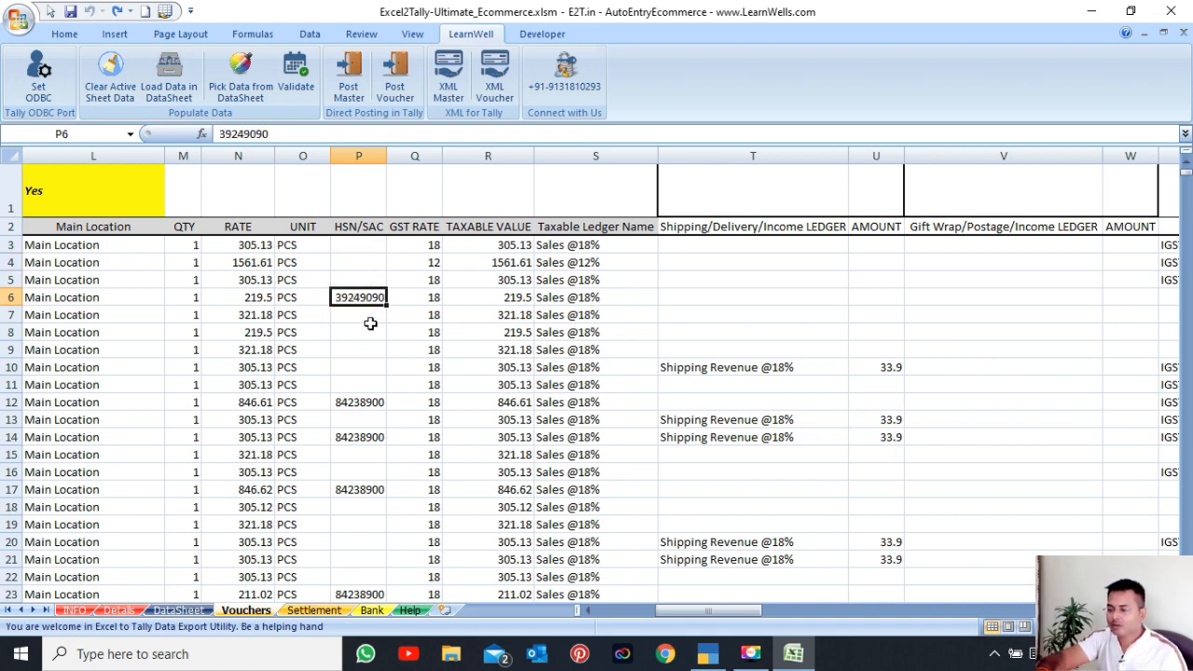
Trace row 6 of the Vouchers sheet back to its item SKU and item name to identify the product with an HSN code
key(Left)
key(Left)
key(Left)
key(Left)
key(Left)
key(Left)
key(Left)
key(Left)
key(Left)
key(Left)
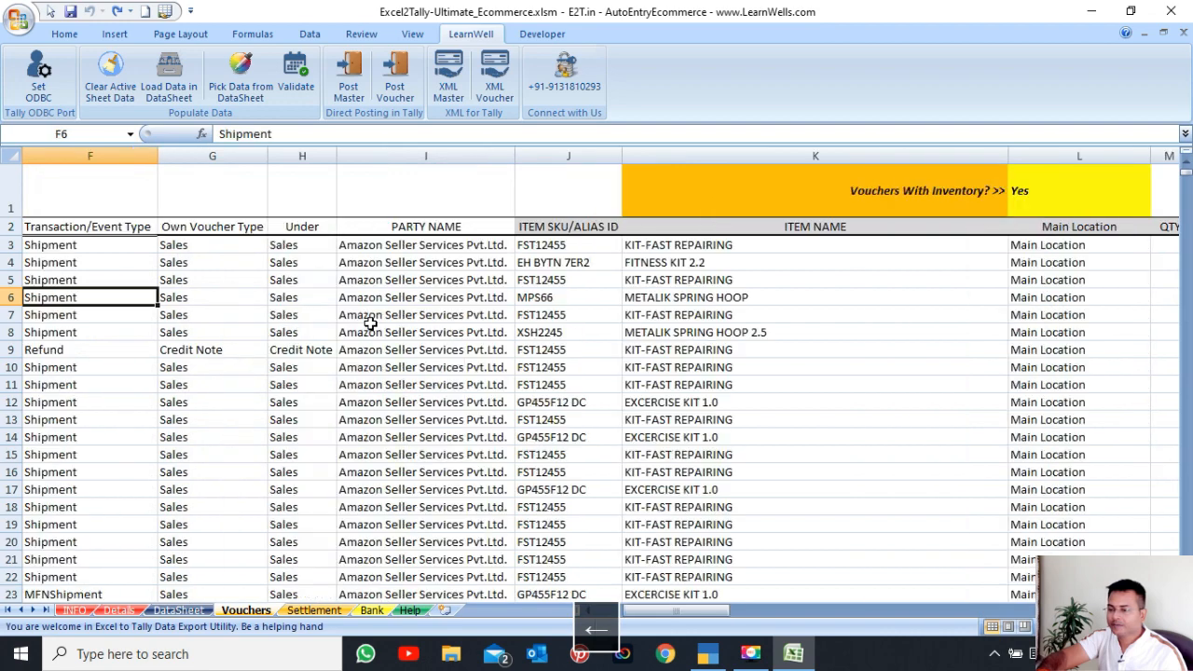
key(Left)
key(Left)
key(Right)
key(Right)
key(Right)
key(Right)
key(Right)
key(Right)
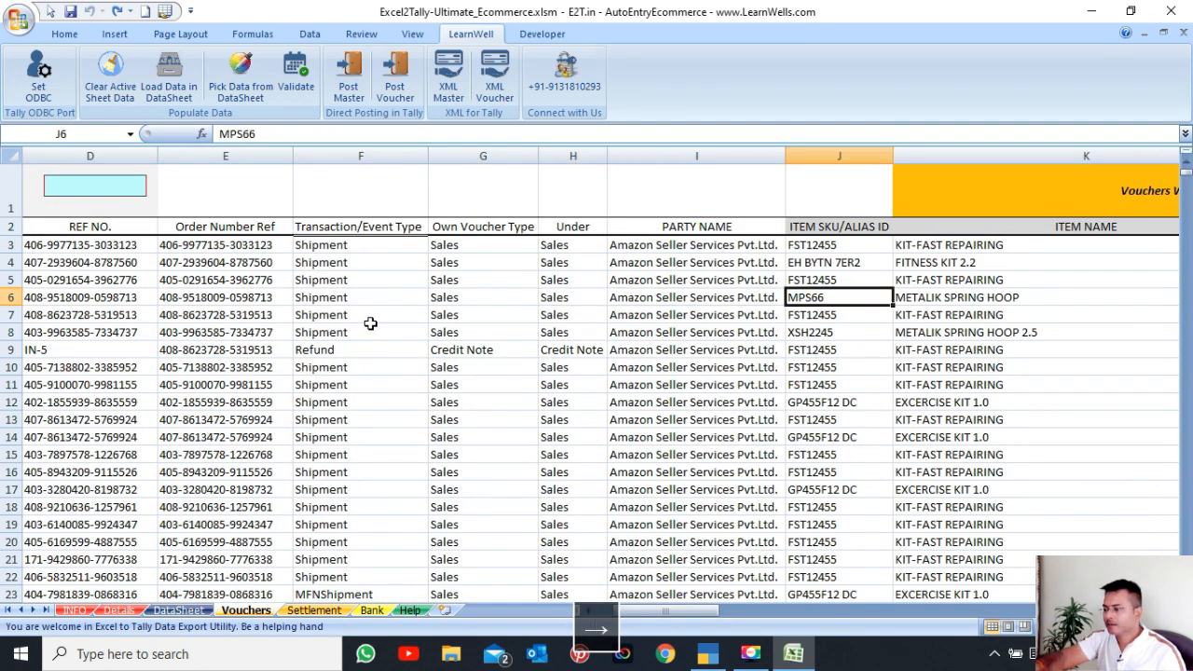
key(Right)
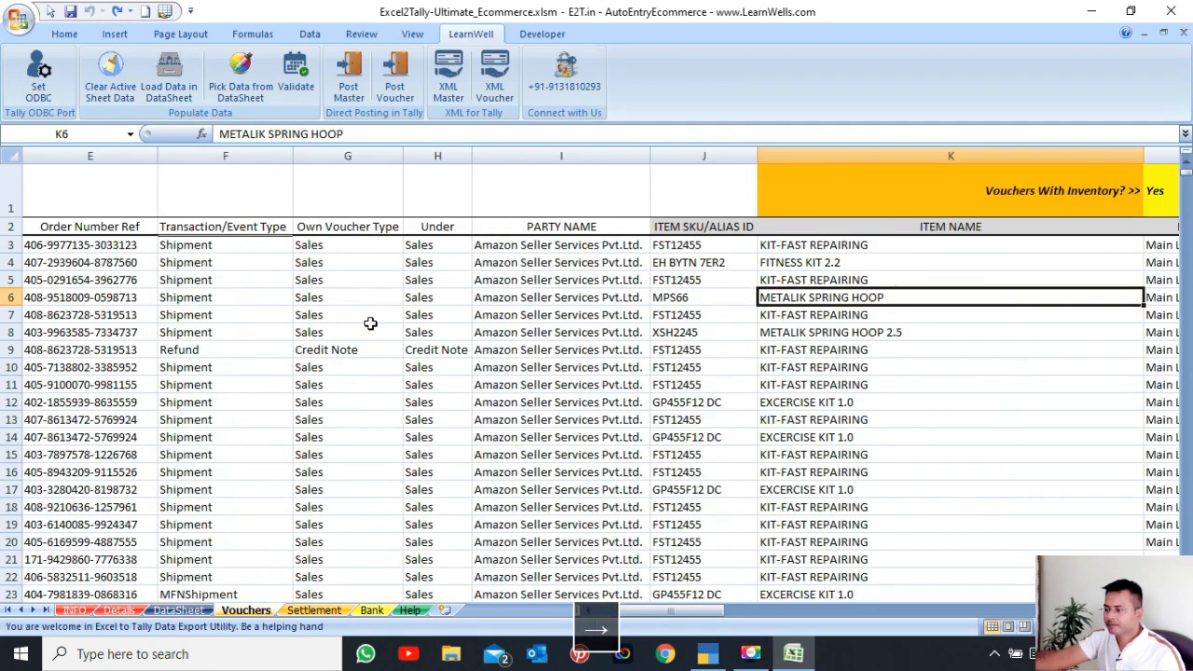
Return to TallyPrime and leave the FITNESS KIT 2.2 stock item without saving
click(711, 657)
key(Escape)
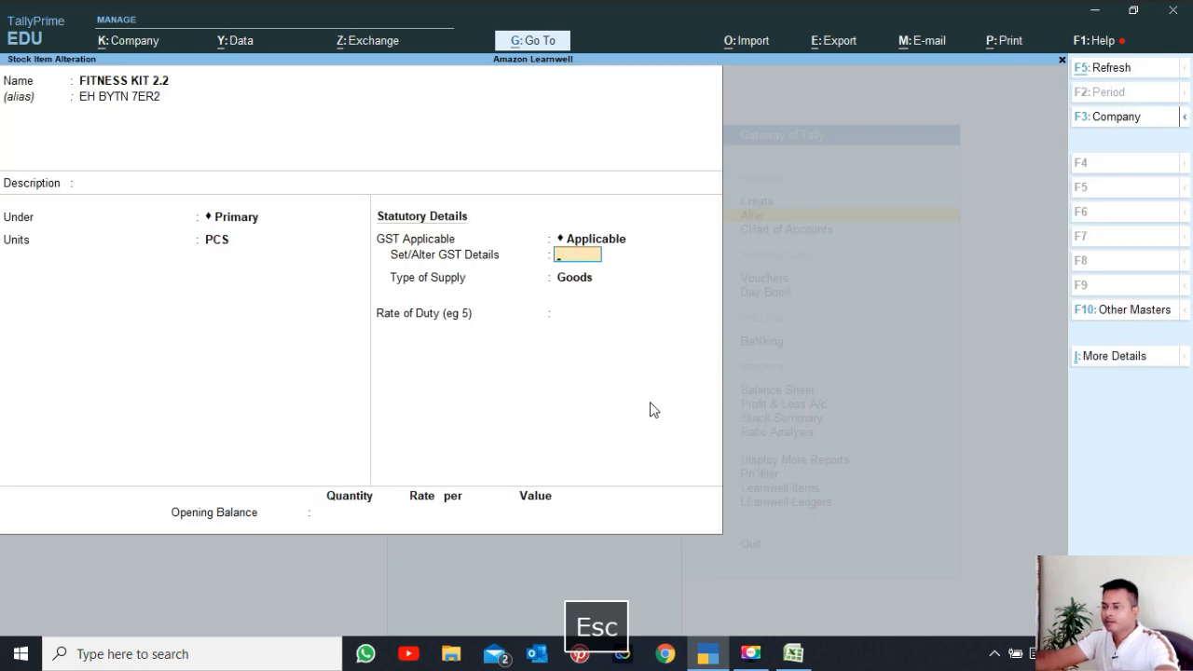
key(Escape)
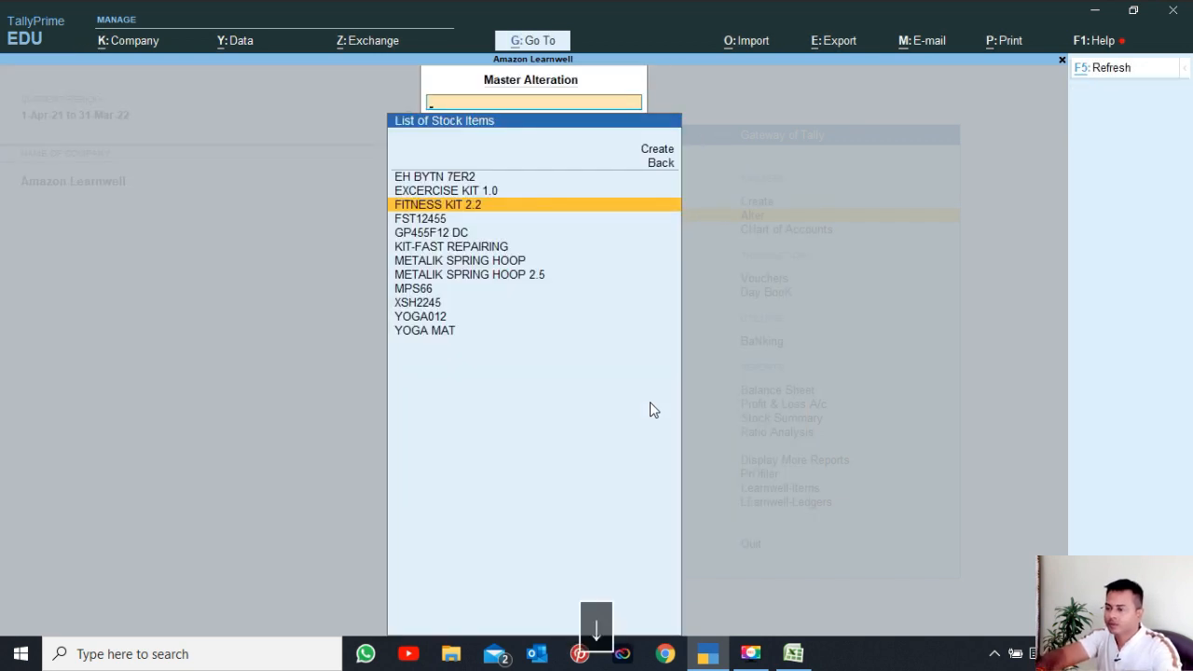
Open the METALIK SPRING HOOP stock item and bring up its GST details to examine the HSN/SAC code and tax rates
key(Down)
key(Down)
key(Down)
key(Down)
key(Return)
key(Return)
key(Return)
key(Return)
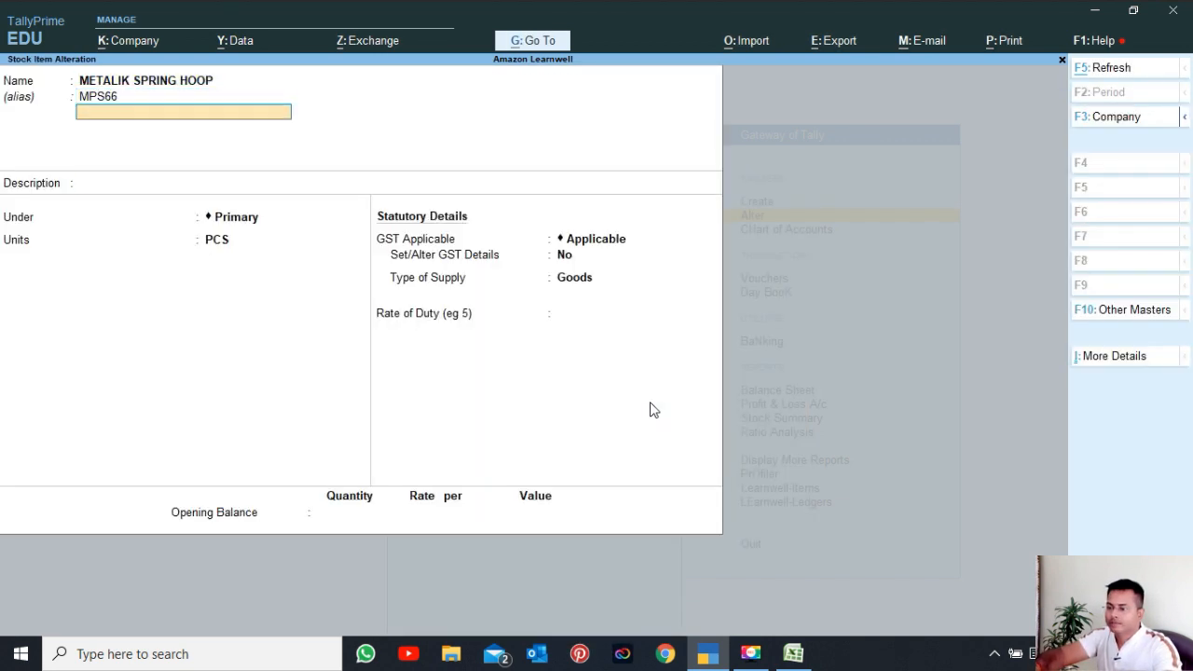
key(Return)
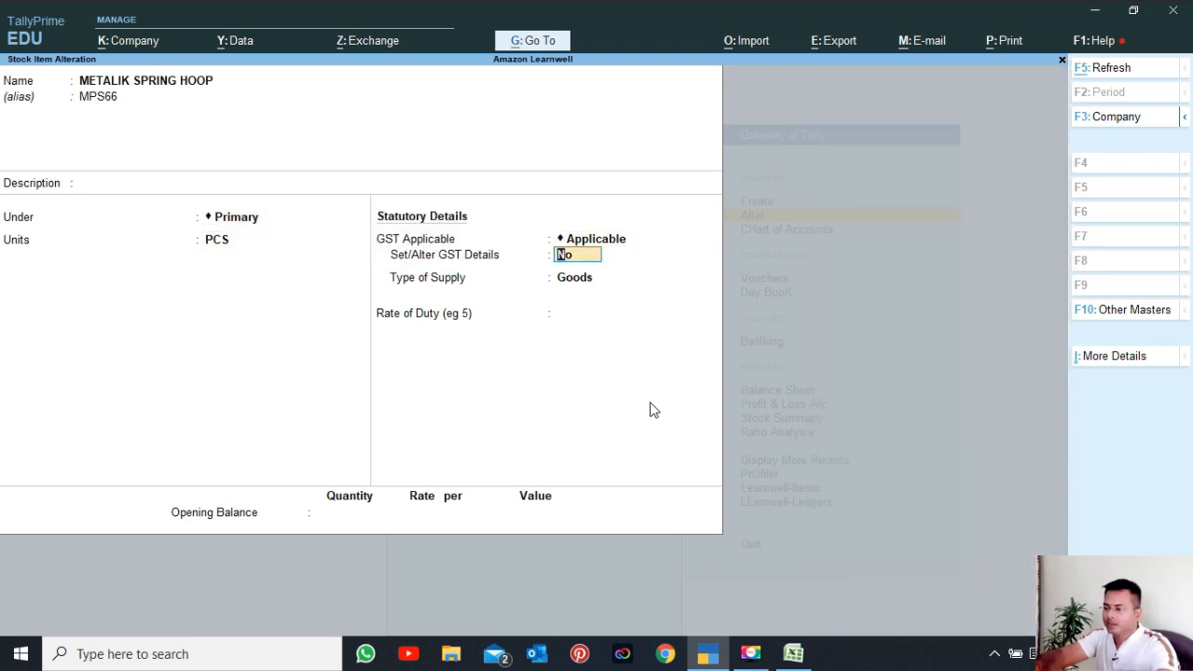
key(y)
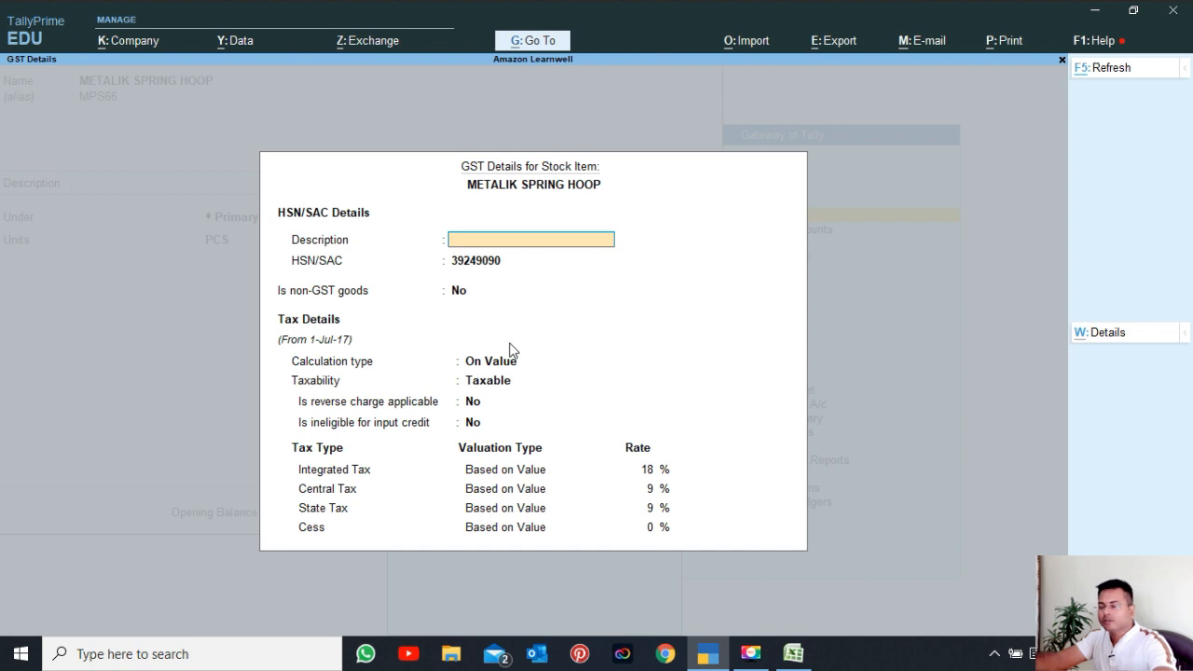
Back out of the METALIK SPRING HOOP item to the Gateway of Tally without saving, and switch to the Excel2Tally workbook in Excel
key(Escape)
key(Escape)
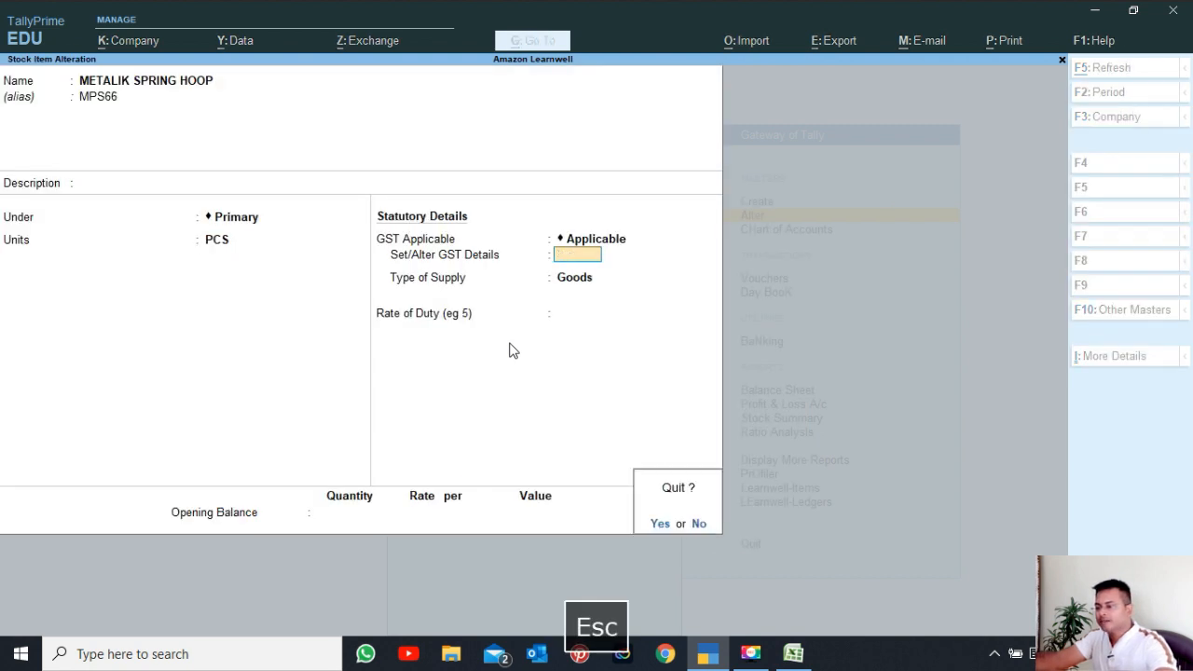
key(Escape)
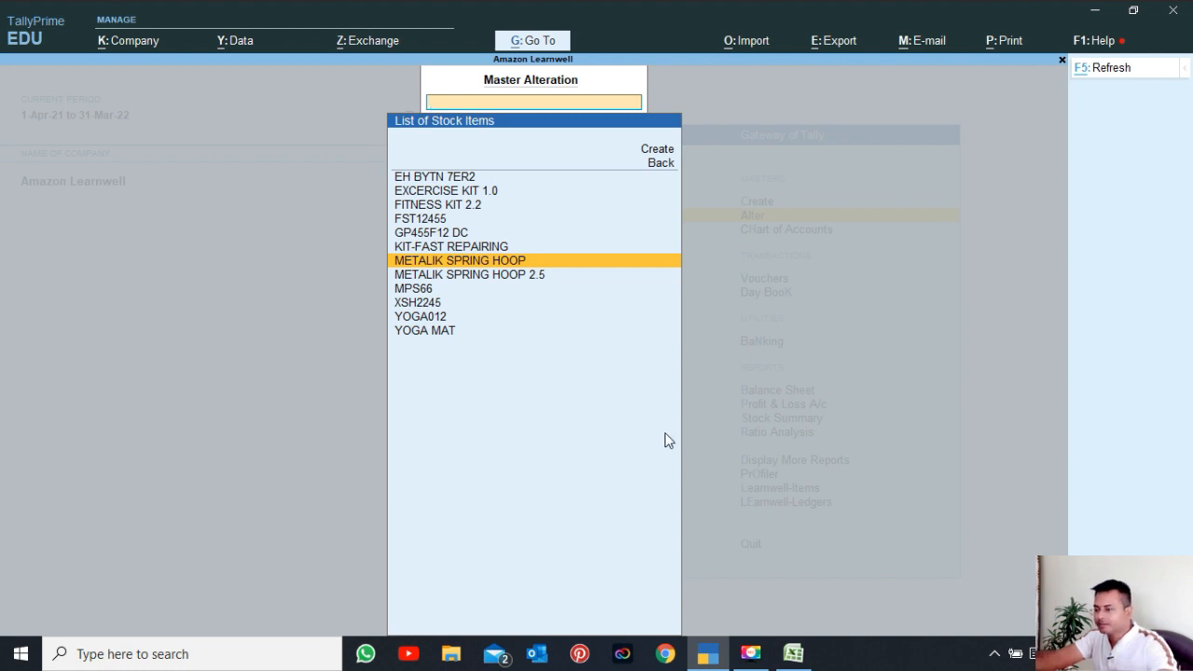
key(Escape)
key(Escape)
key(Escape)
key(Escape)
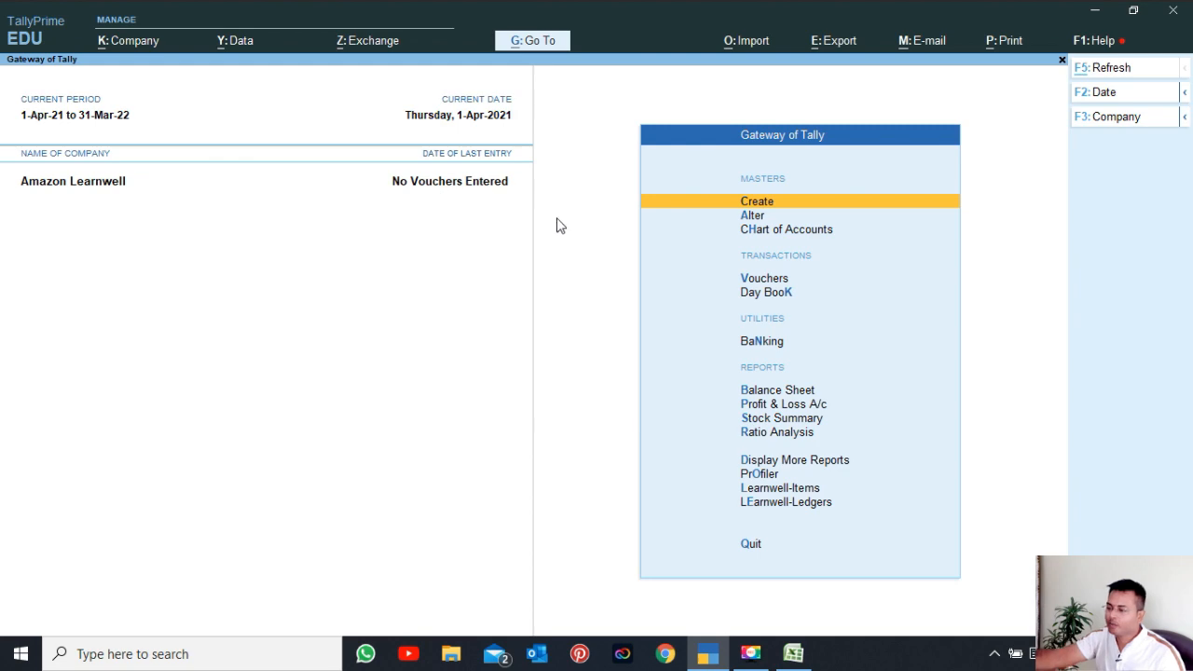
click(793, 653)
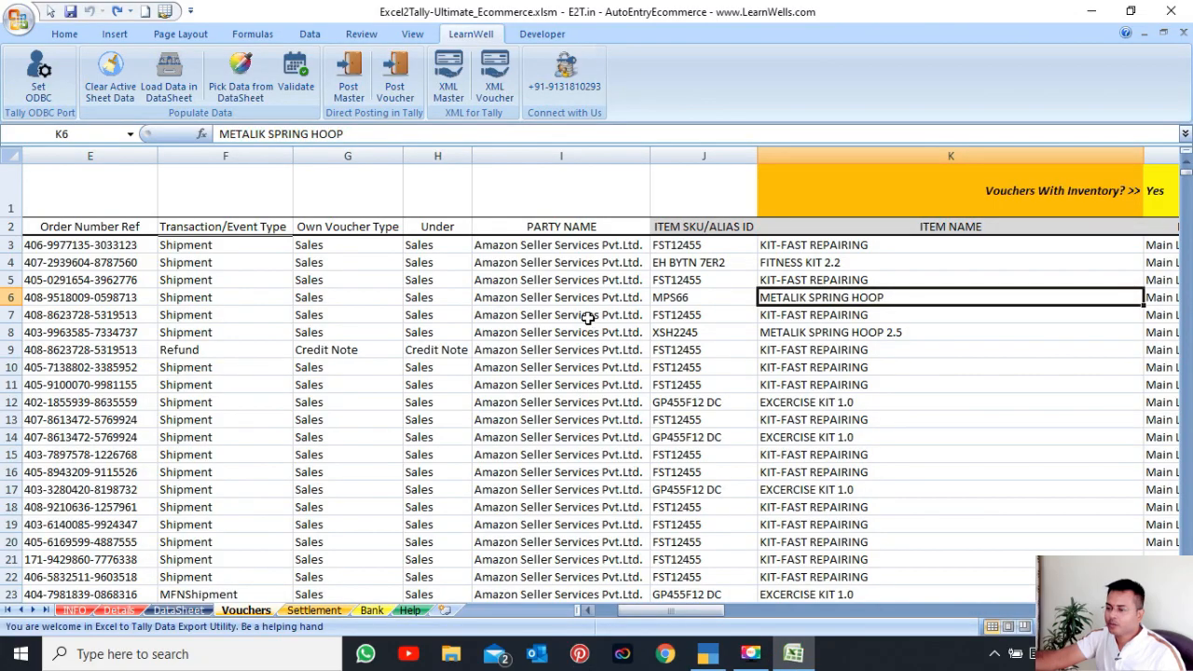
Set the VCH DATE of the first voucher, in cell A3 of the Vouchers sheet, to 01-12-2021
click(515, 283)
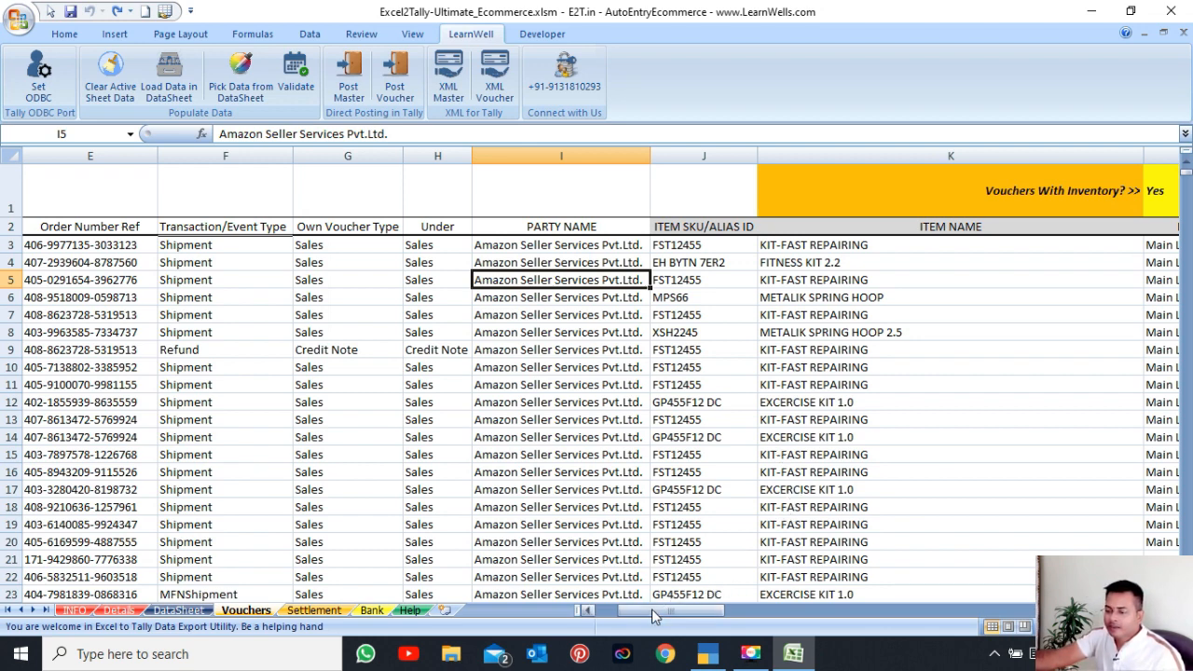
scroll(651, 609, left, 4)
click(289, 419)
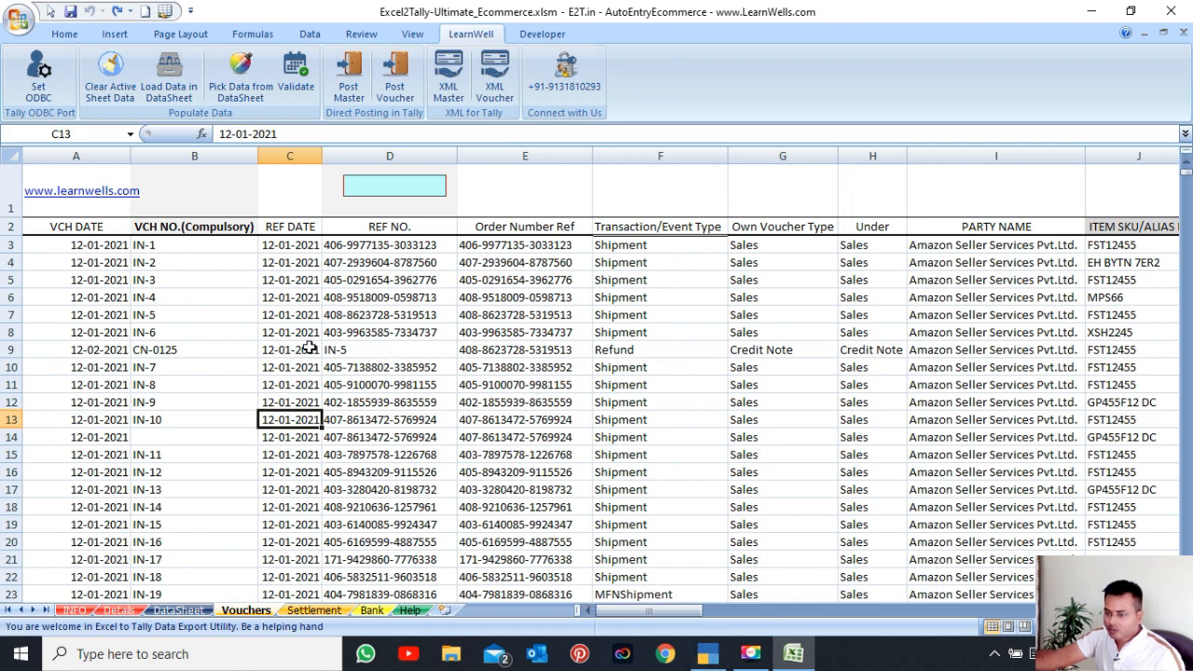
click(102, 246)
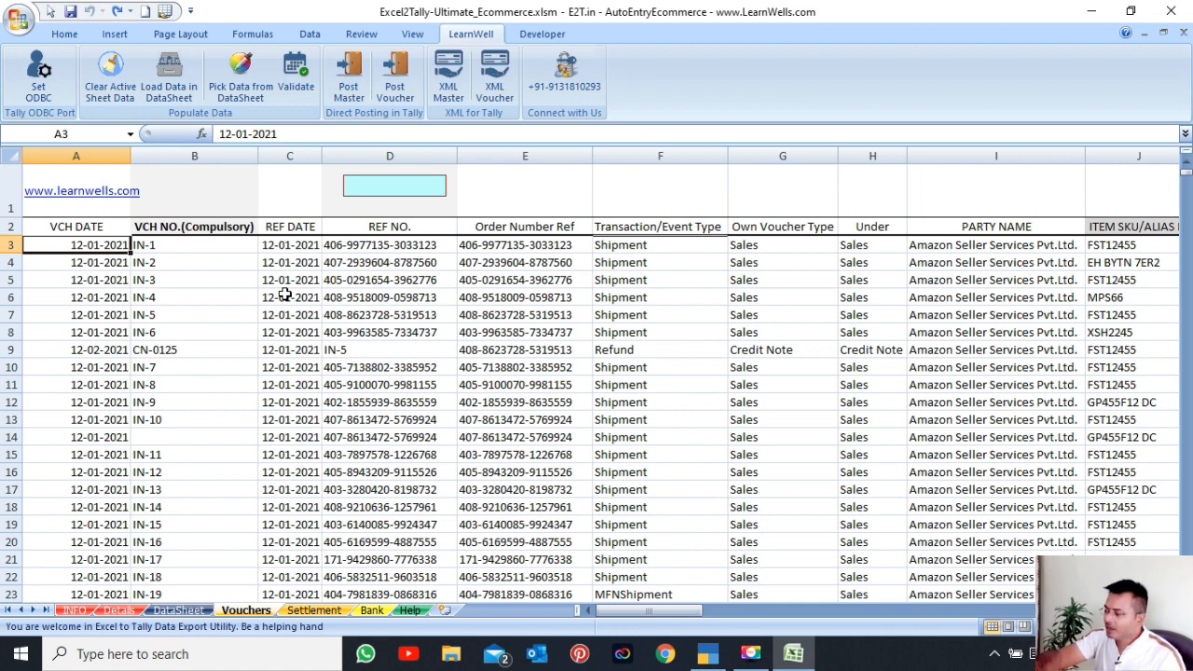
text(01)
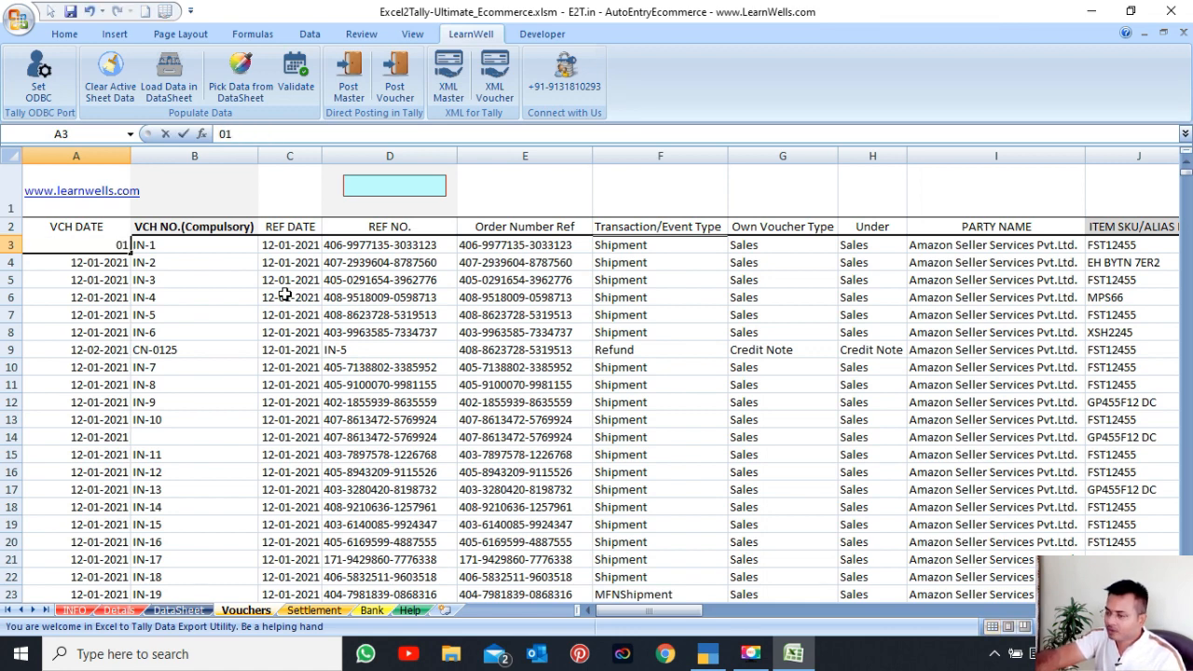
text(-12-)
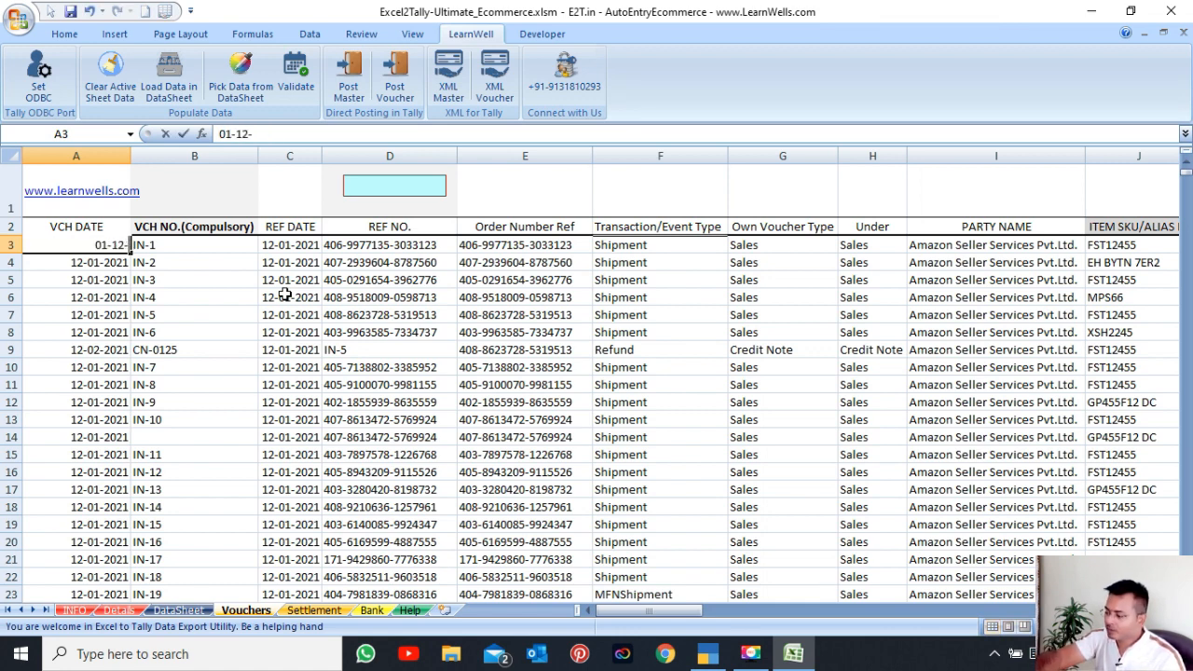
text(2021)
key(Return)
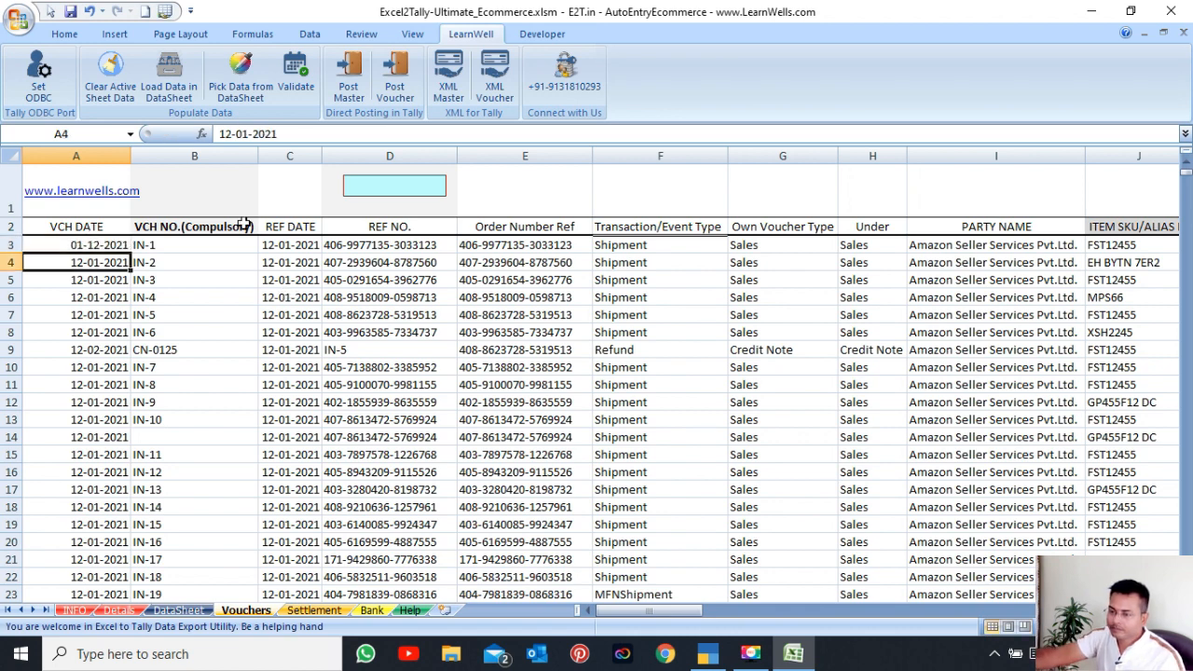
Fill the VCH DATE column down from A3 as plain copies, so every voucher row carries 01-12-2021
click(125, 244)
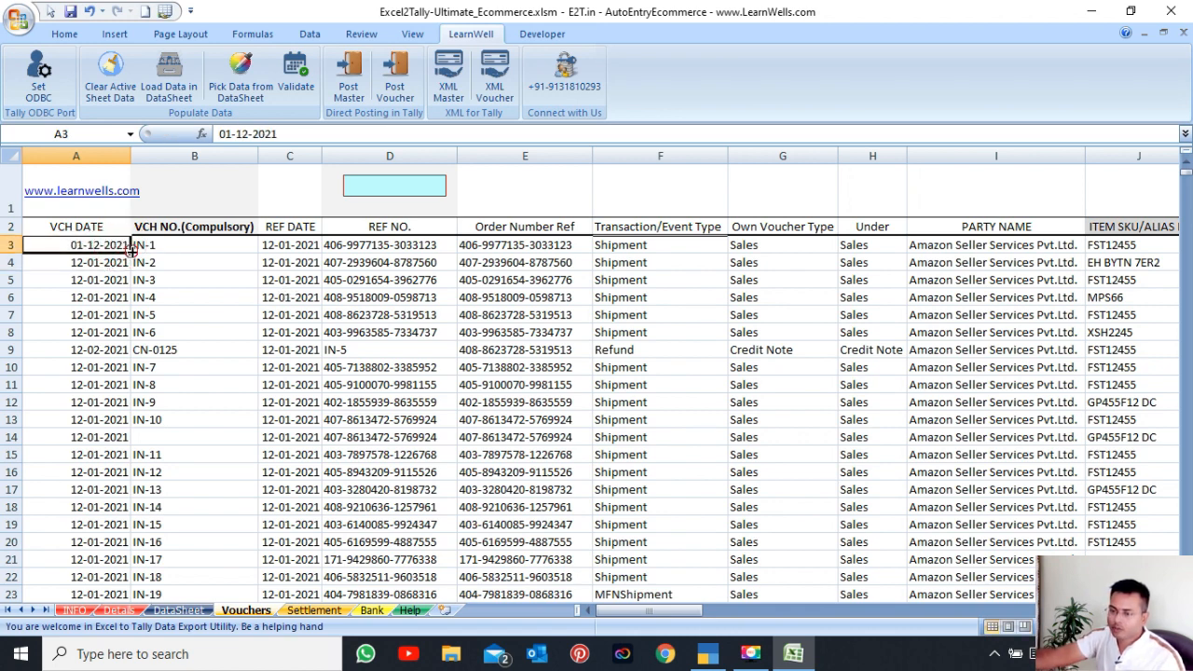
double_click(130, 251)
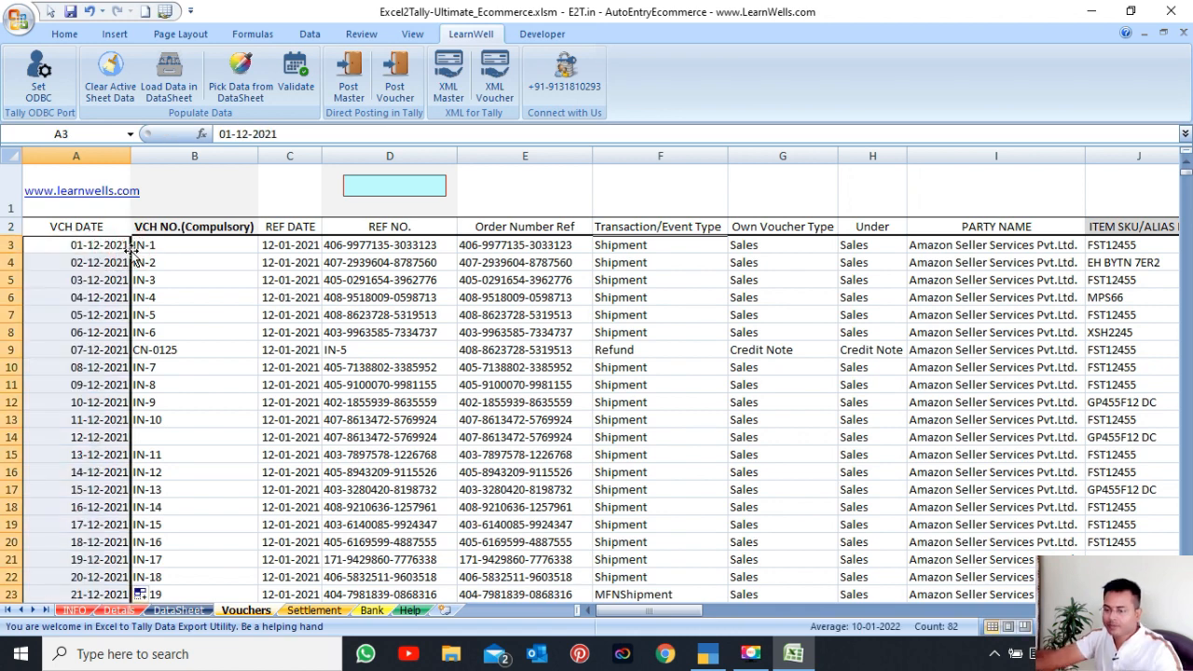
click(140, 594)
click(185, 426)
Copy the filled VCH DATE values into the REF DATE column, starting at C3
key(ctrl+c)
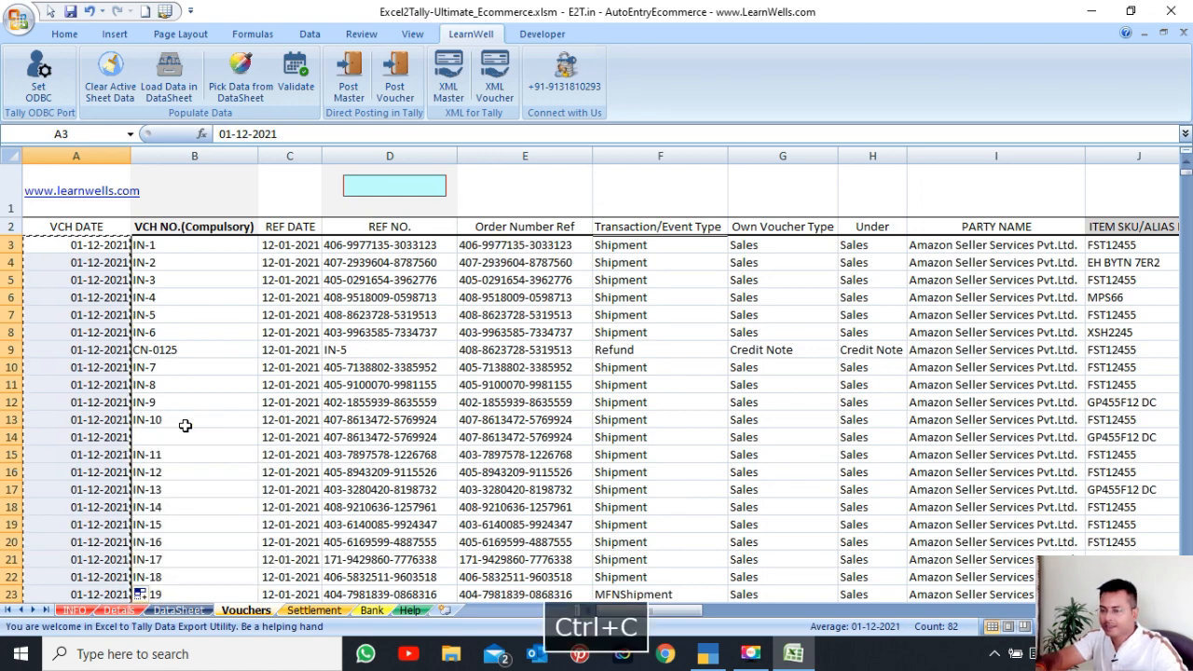
key(Right)
key(Right)
key(Return)
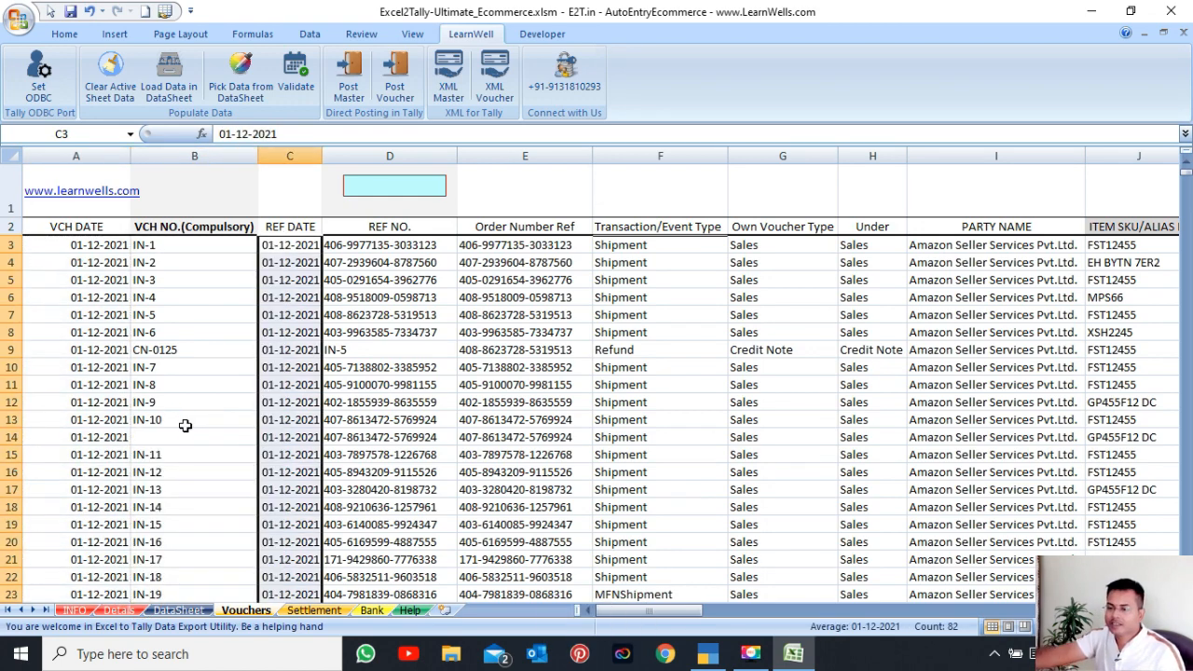
Check the reference dates and numbers, and post the vouchers directly into Tally
click(386, 351)
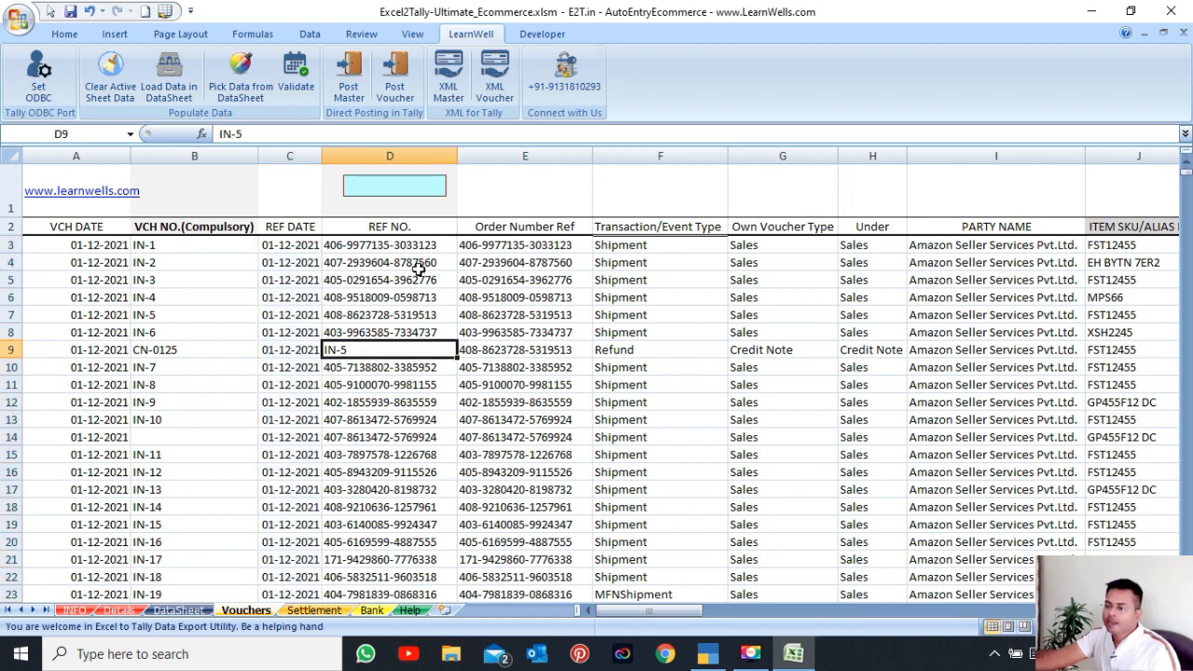
click(308, 246)
click(392, 262)
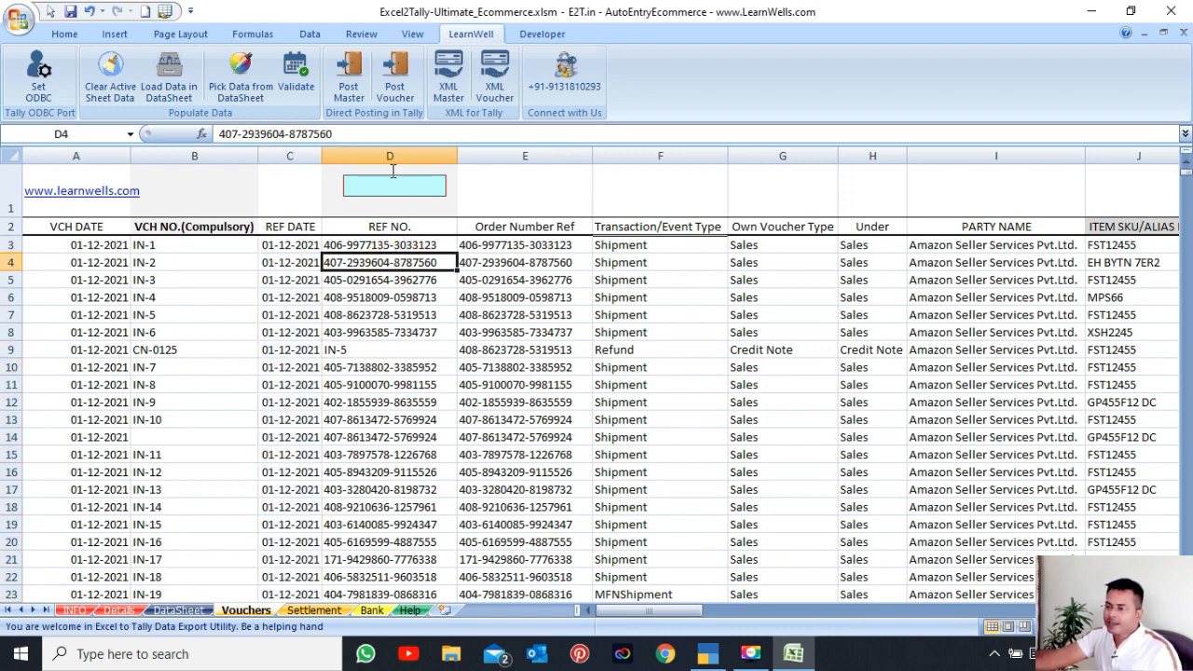
click(397, 86)
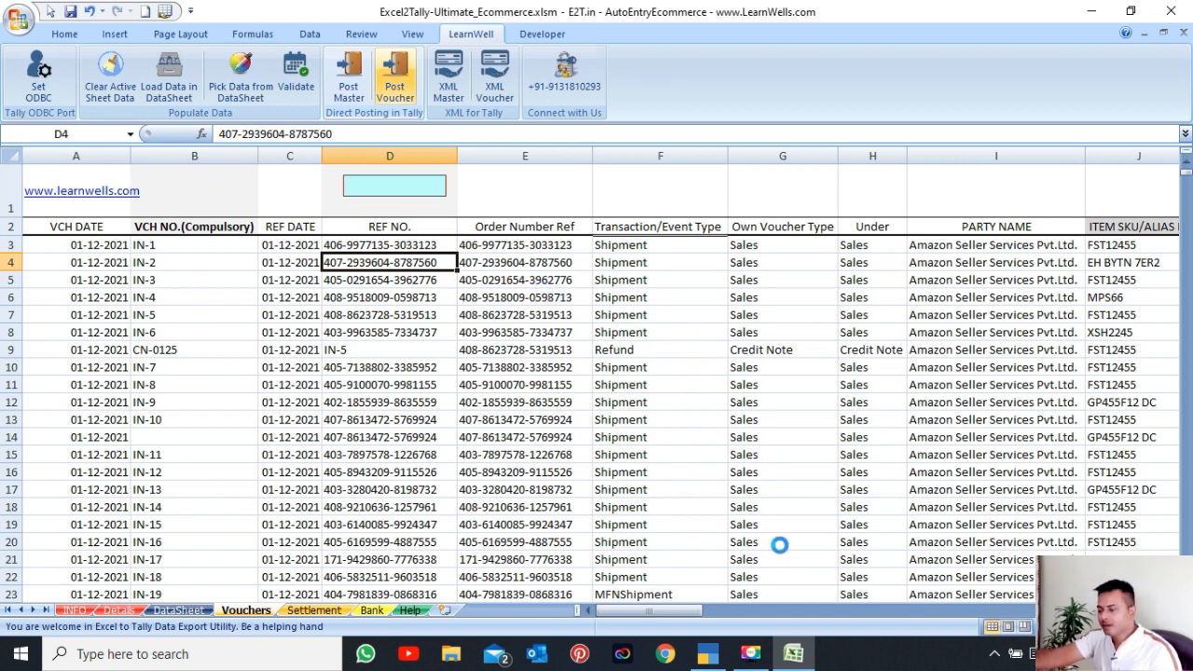
Switch to TallyPrime and open the Day Book for the period 1-Apr-21 to 1-Dec-21
click(713, 660)
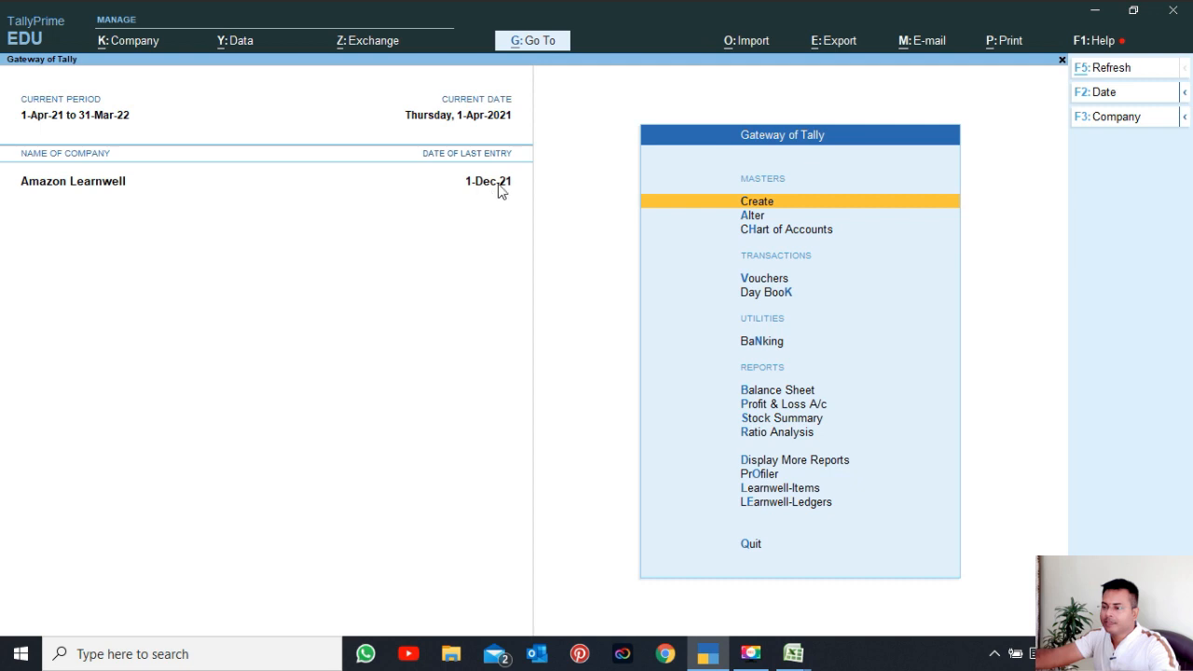
key(k)
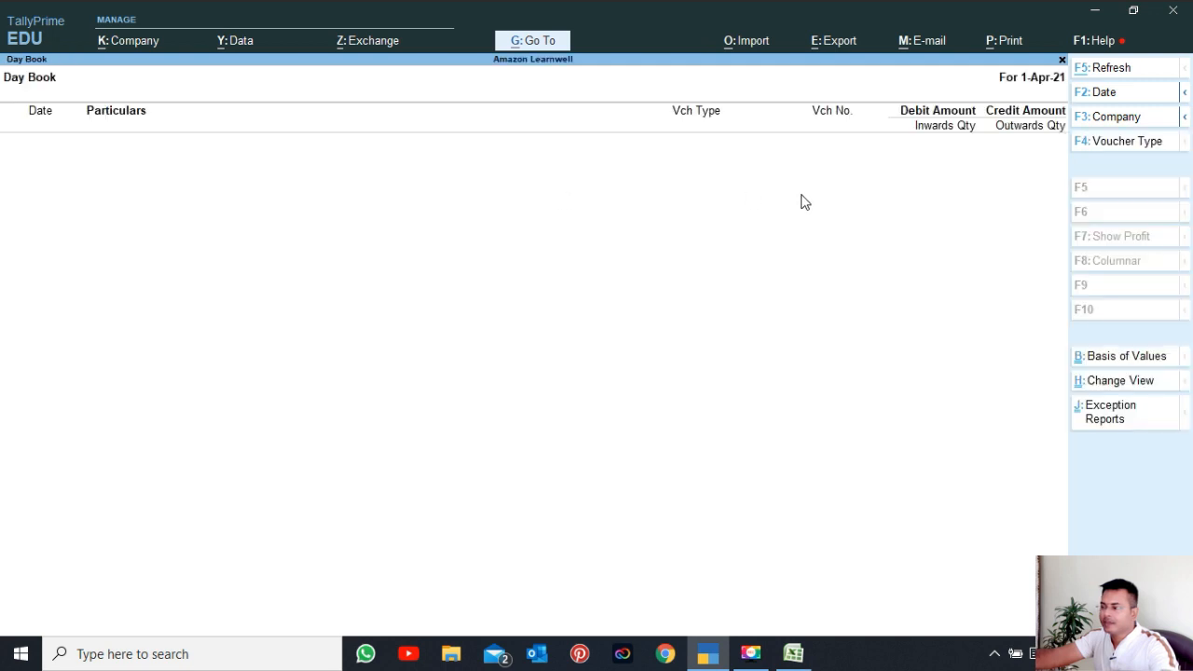
click(1112, 99)
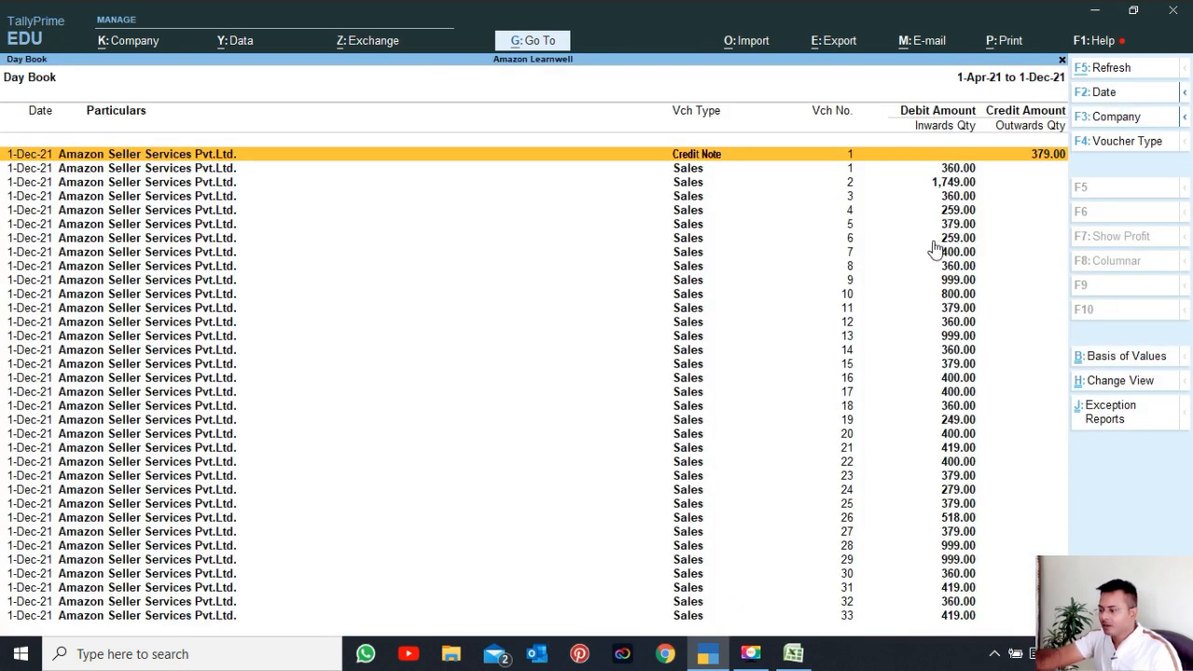
Look through the Day Book entries to check the posted credit note and sales vouchers
key(Down)
key(Down)
key(Down)
key(Down)
key(Down)
key(Down)
key(Down)
key(Down)
key(Down)
key(Down)
key(Down)
key(Down)
key(Down)
key(Down)
key(Down)
key(Down)
key(Down)
key(Down)
key(Down)
key(Down)
key(Down)
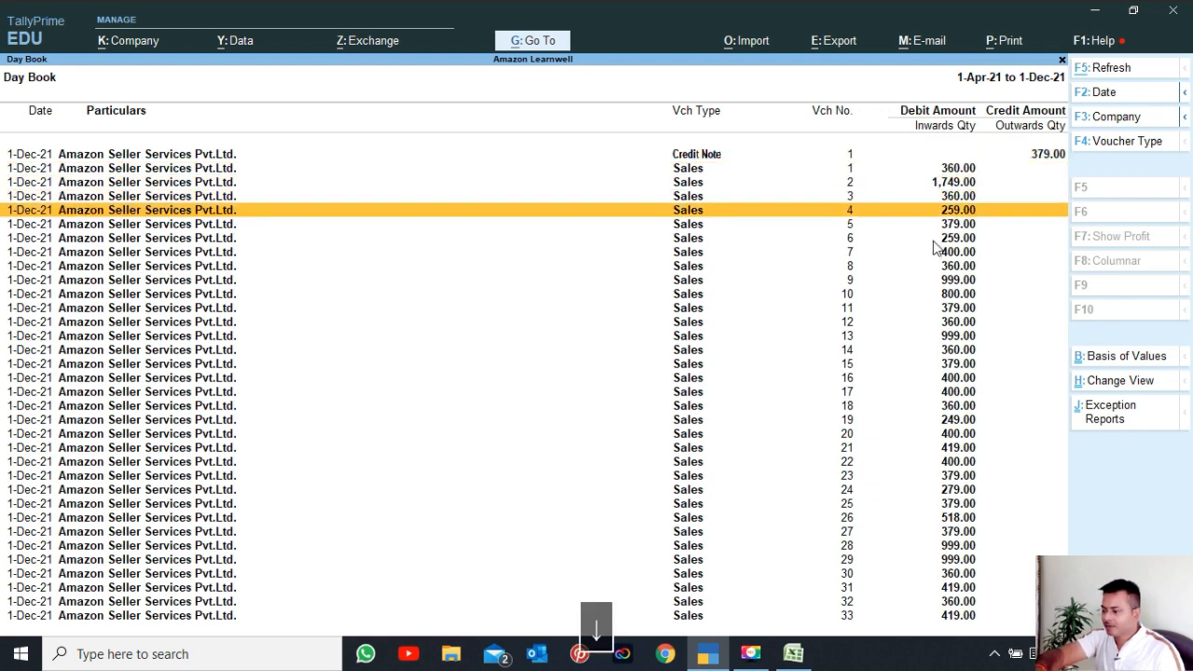
key(Down)
key(Down)
key(Down)
key(Down)
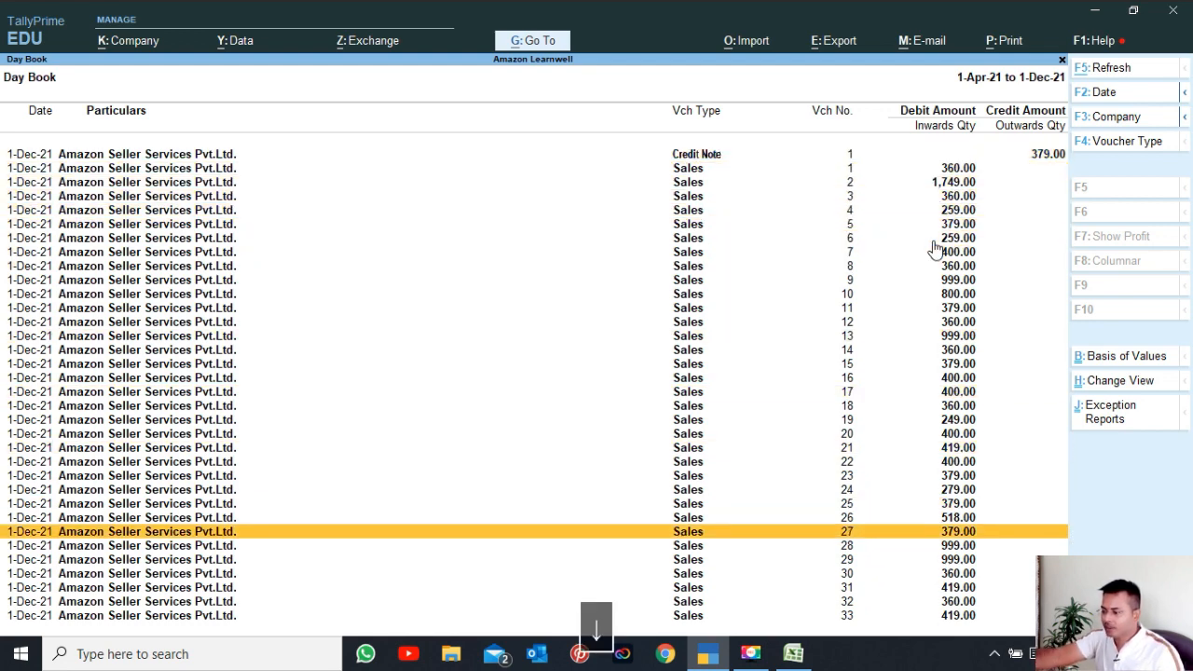
Switch back to the Excel2Tally workbook in Excel and dismiss the posting process messages
click(793, 653)
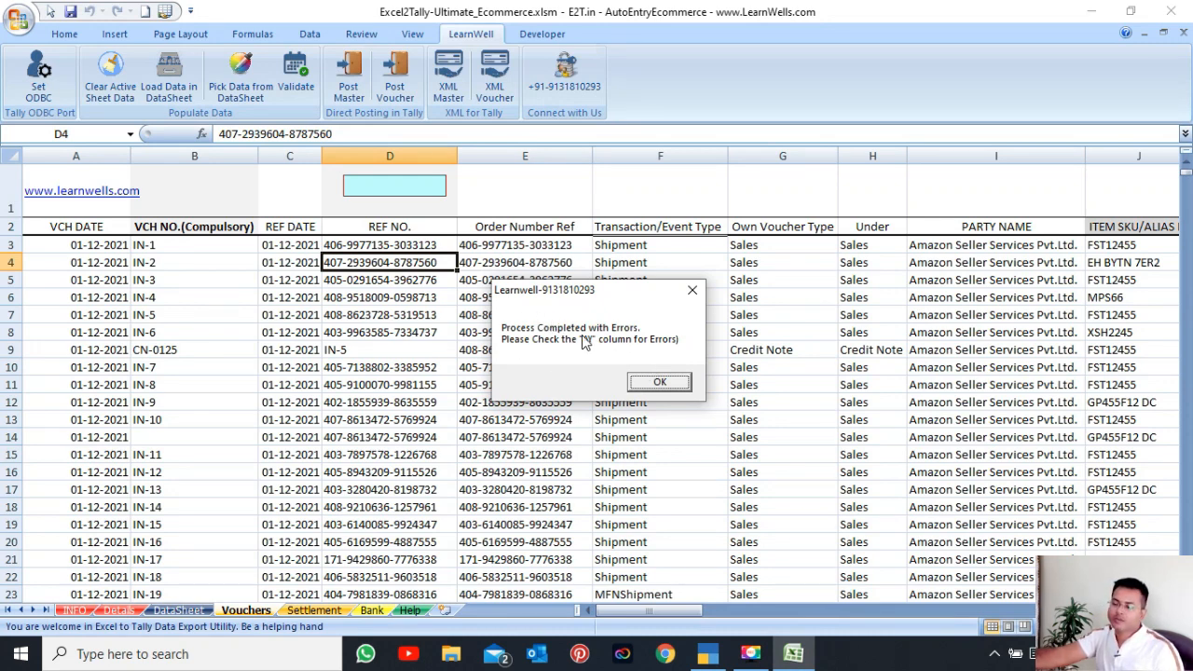
click(630, 378)
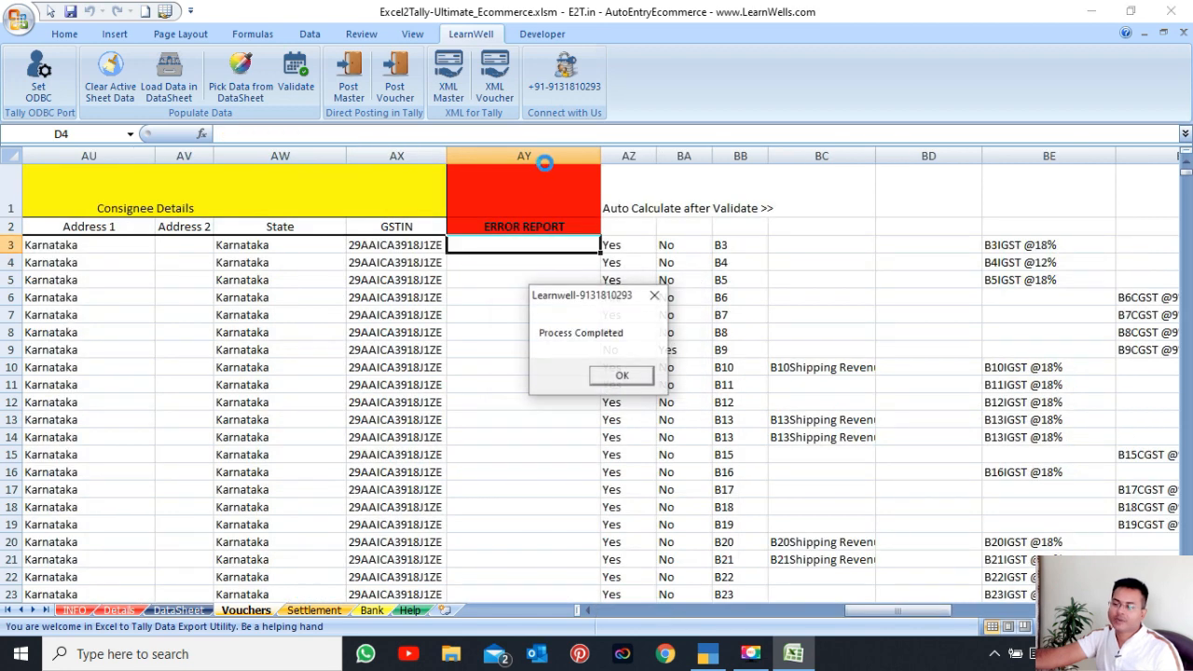
click(622, 375)
Scan down the ERROR REPORT column of the Vouchers sheet for posting errors and go to the flagged cell in row 36
key(Down)
key(Down)
key(Down)
key(Down)
key(Down)
key(Down)
key(Down)
key(Down)
key(Down)
key(Down)
key(Down)
key(Down)
key(Down)
key(Down)
key(Down)
key(Down)
key(Down)
key(Down)
key(Down)
key(Down)
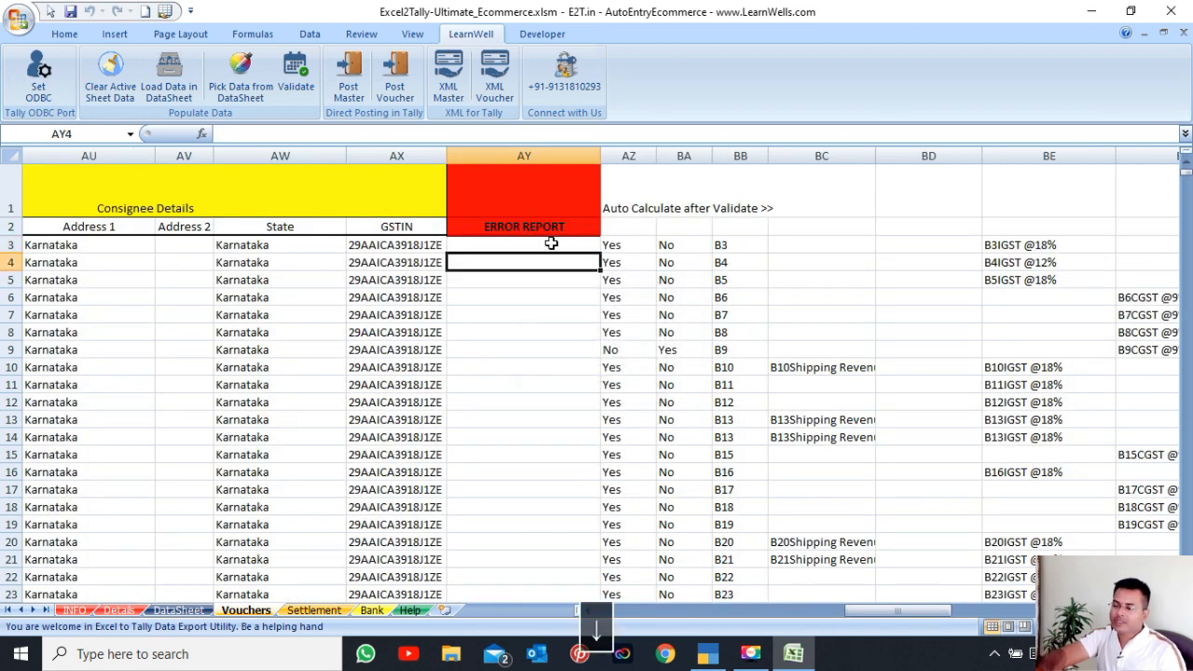
key(Down)
key(Down)
key(Down)
key(Down)
key(Down)
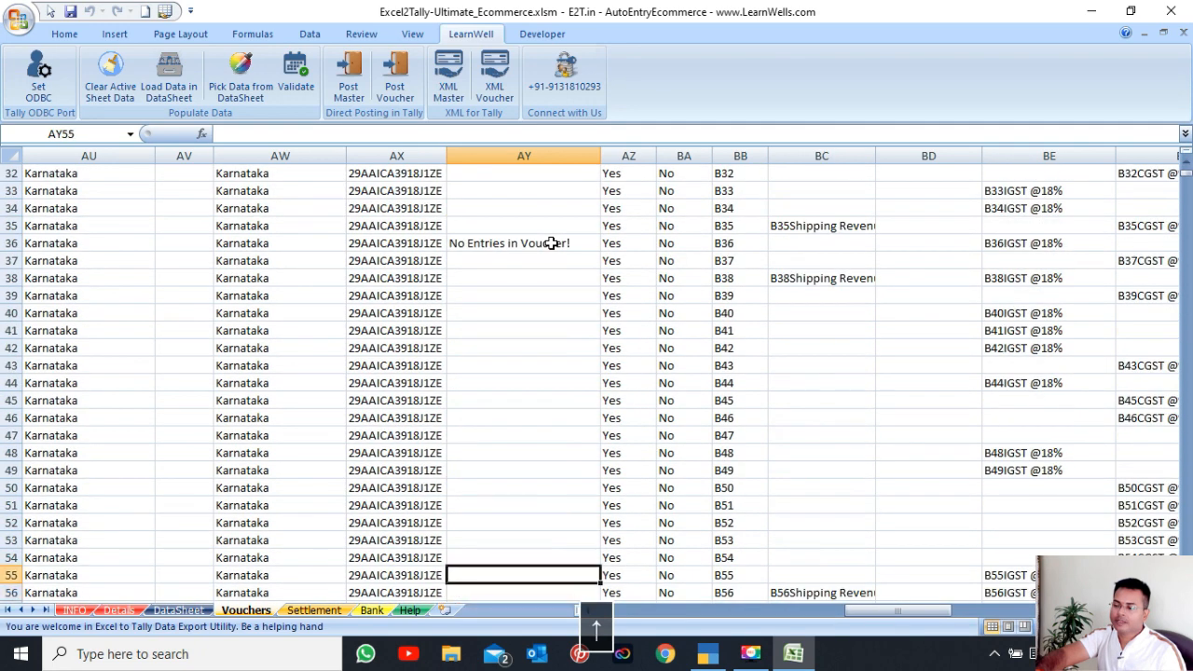
key(Up)
key(Up)
key(Up)
key(Up)
key(Up)
key(Up)
key(Up)
key(Up)
key(Up)
key(Up)
key(Up)
key(Up)
key(Up)
key(Up)
key(Up)
key(Up)
key(Up)
key(Up)
key(Up)
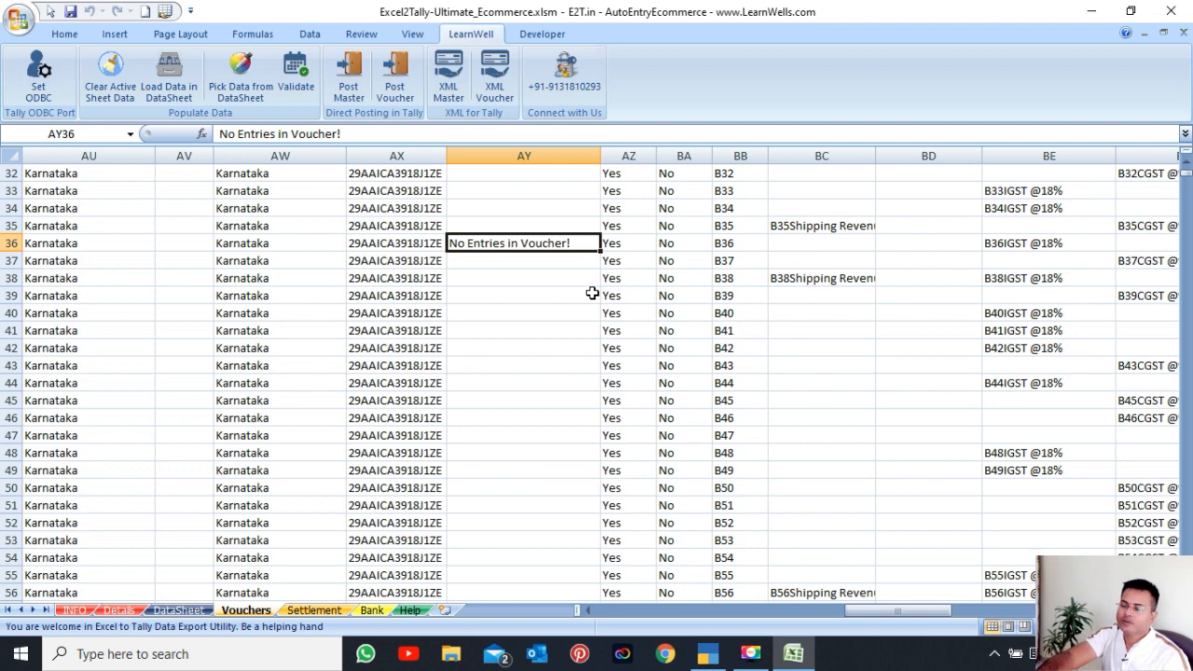
Trace row 36 of the Vouchers sheet from the ERROR REPORT column back to the Transaction/Event Type column to examine its entries
key(Left)
key(Left)
key(Left)
key(Left)
key(Left)
key(Left)
key(Left)
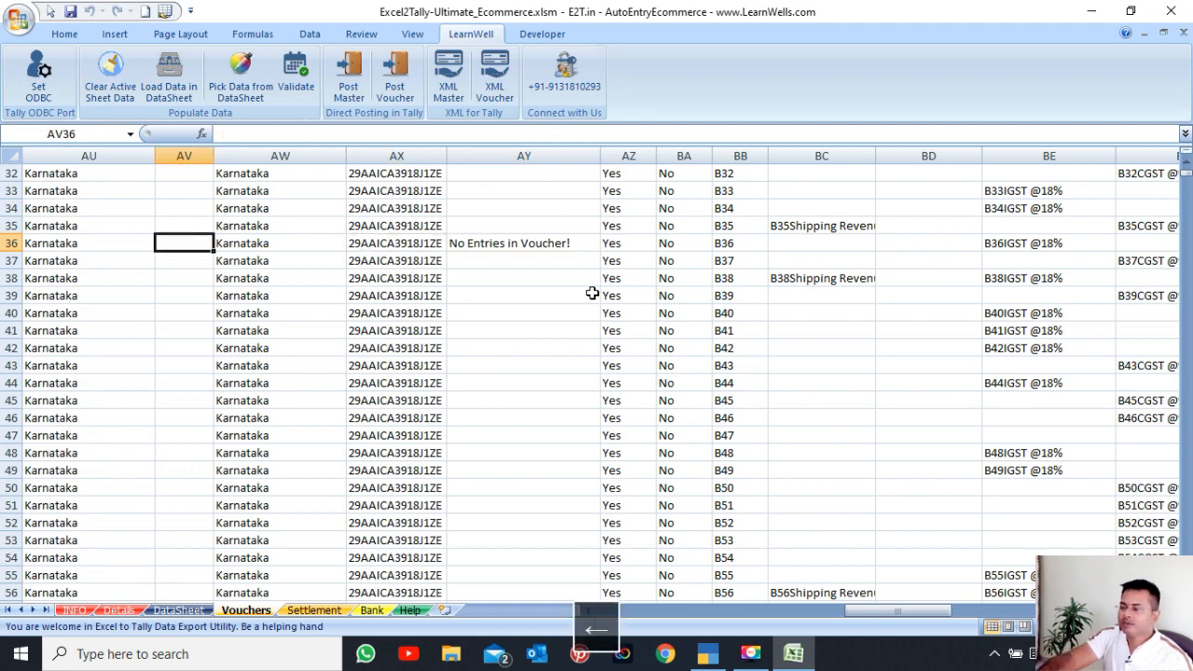
key(Right)
key(Right)
key(Right)
key(Right)
key(Right)
key(Right)
key(Right)
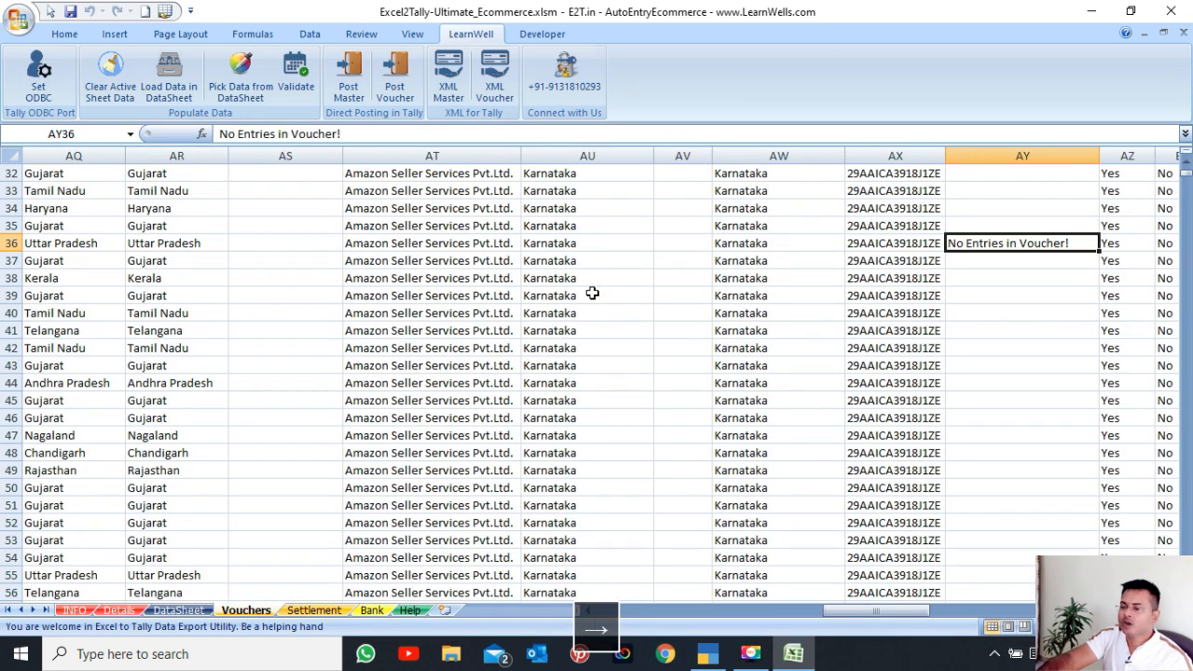
key(Left)
key(Left)
key(Left)
key(Left)
key(Left)
key(Left)
key(Left)
key(Left)
key(Left)
key(Left)
key(Left)
key(Left)
key(Left)
key(Left)
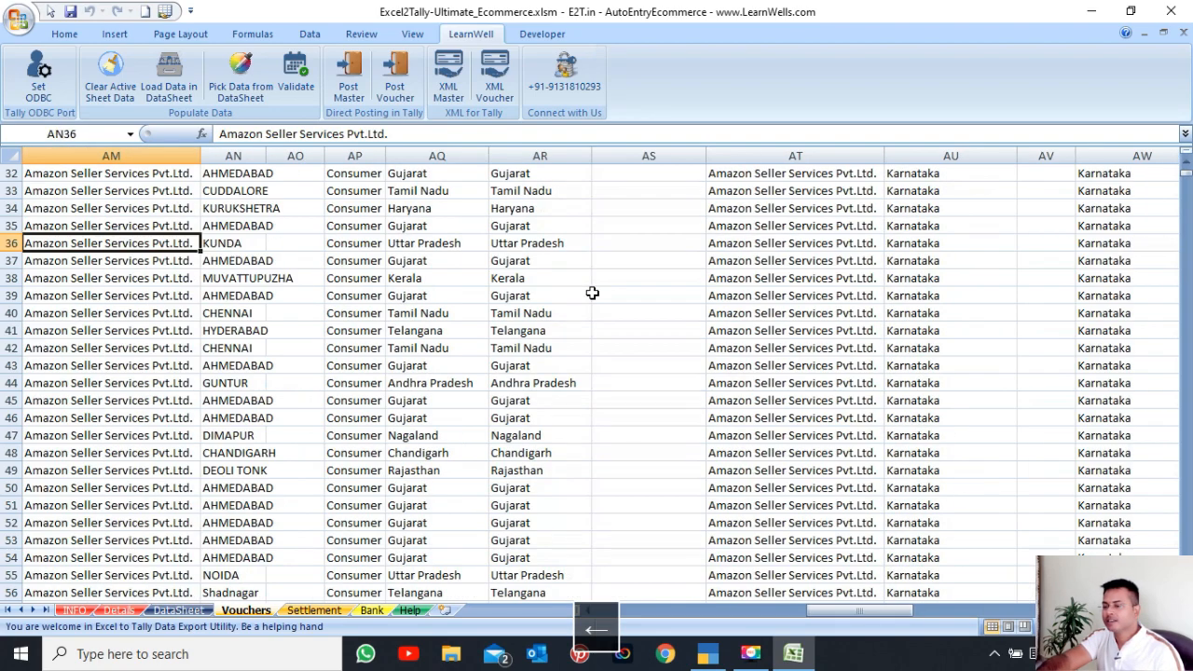
key(Left)
key(Left)
key(Left)
key(Left)
key(Left)
key(Left)
key(Left)
key(Left)
key(Left)
key(Left)
key(Left)
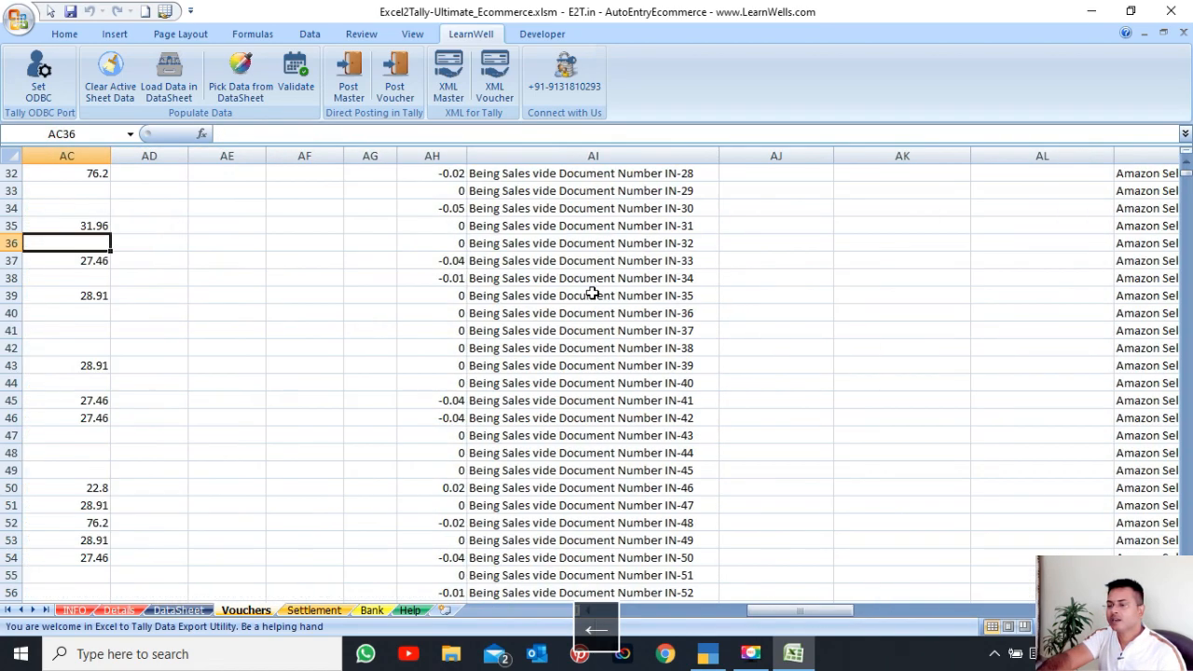
key(Left)
key(Left)
key(Left)
key(Left)
key(Left)
key(Left)
key(Left)
key(Left)
key(Left)
key(Left)
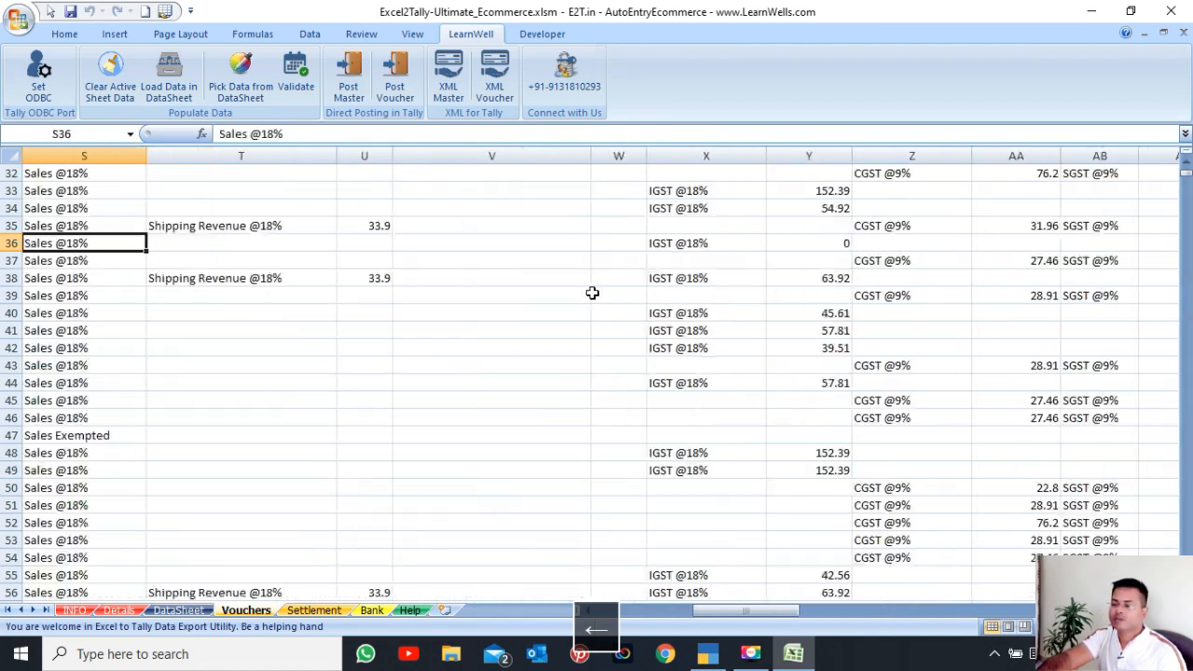
key(Left)
key(Left)
key(Left)
key(Left)
key(Left)
key(Left)
key(Left)
key(Left)
key(Left)
key(Left)
key(Left)
key(Left)
key(Left)
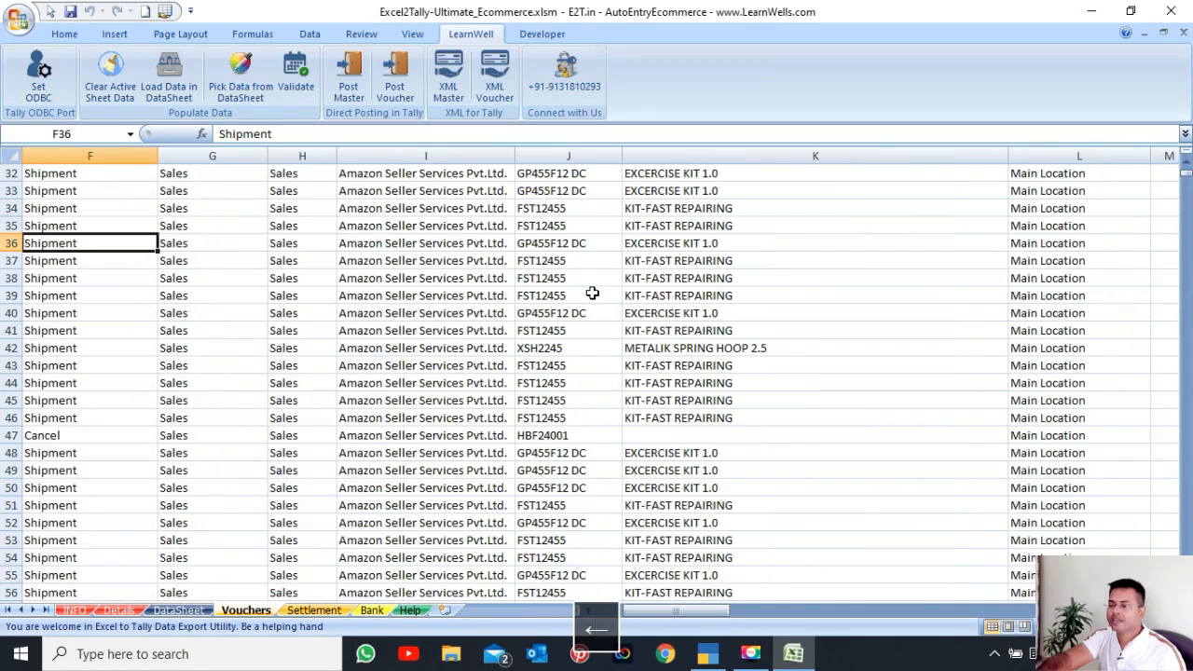
Examine the item quantity, rate, unit, tax rate, amount and shipping revenue cells in row 36 of the Vouchers sheet
key(Right)
key(Right)
key(Right)
key(Right)
key(Right)
key(Right)
key(Right)
key(Right)
key(Right)
key(Right)
key(Right)
key(Right)
key(Right)
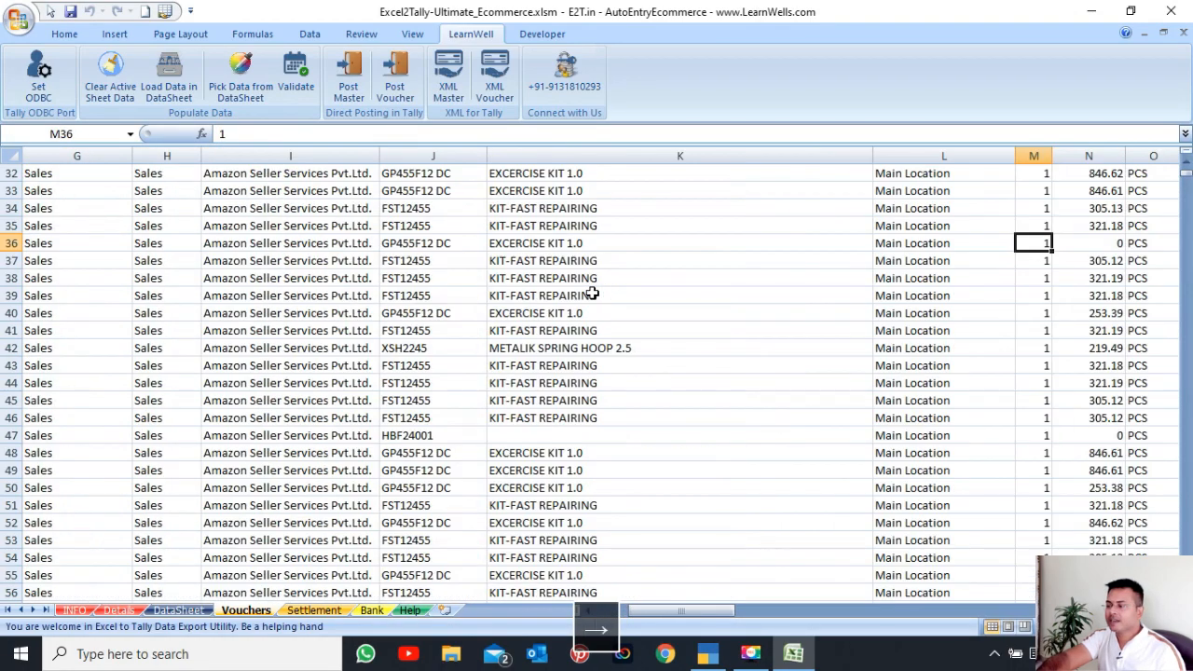
key(Right)
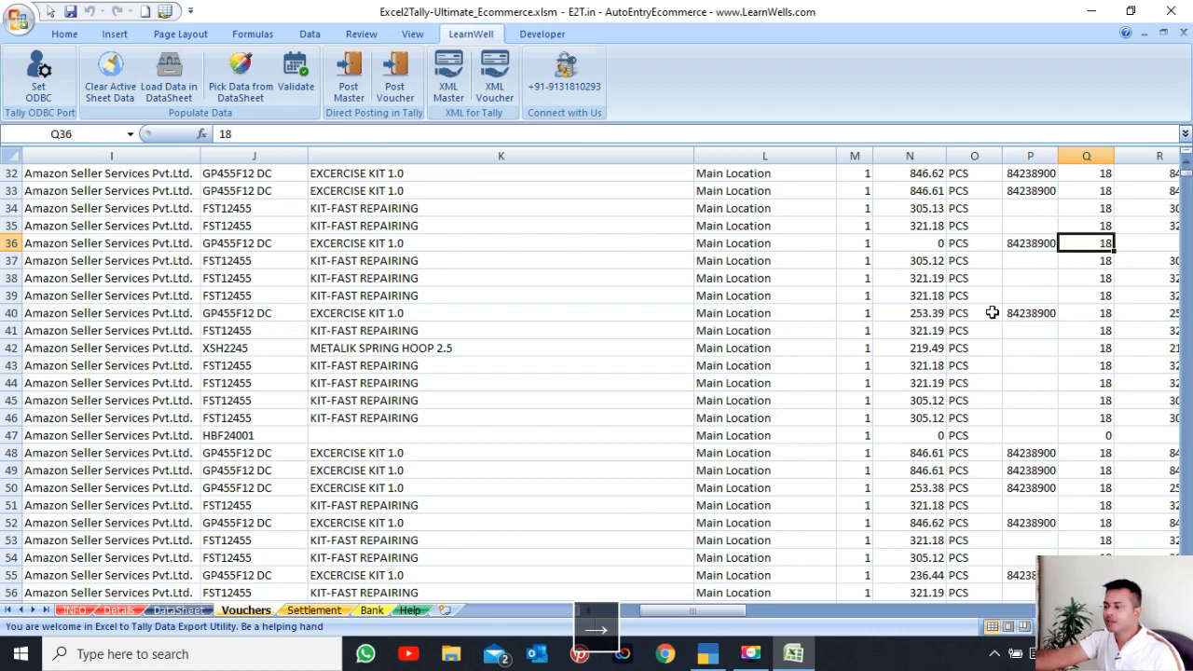
click(927, 244)
key(Right)
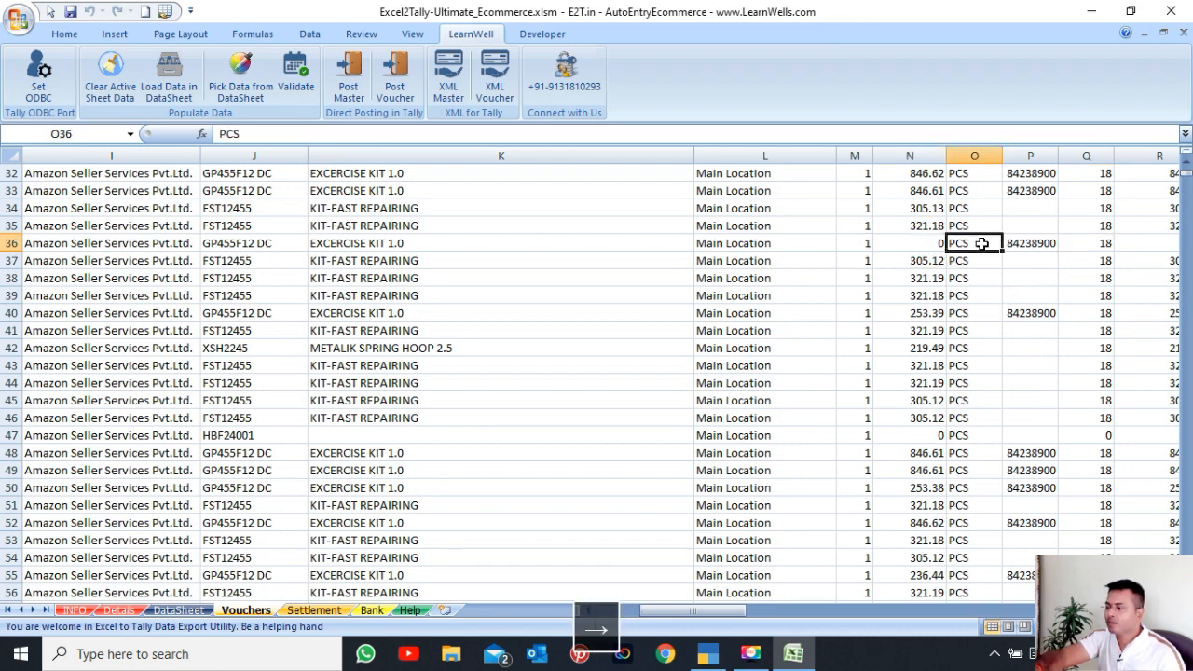
key(Right)
key(Right)
key(Right)
key(Right)
key(Right)
key(Right)
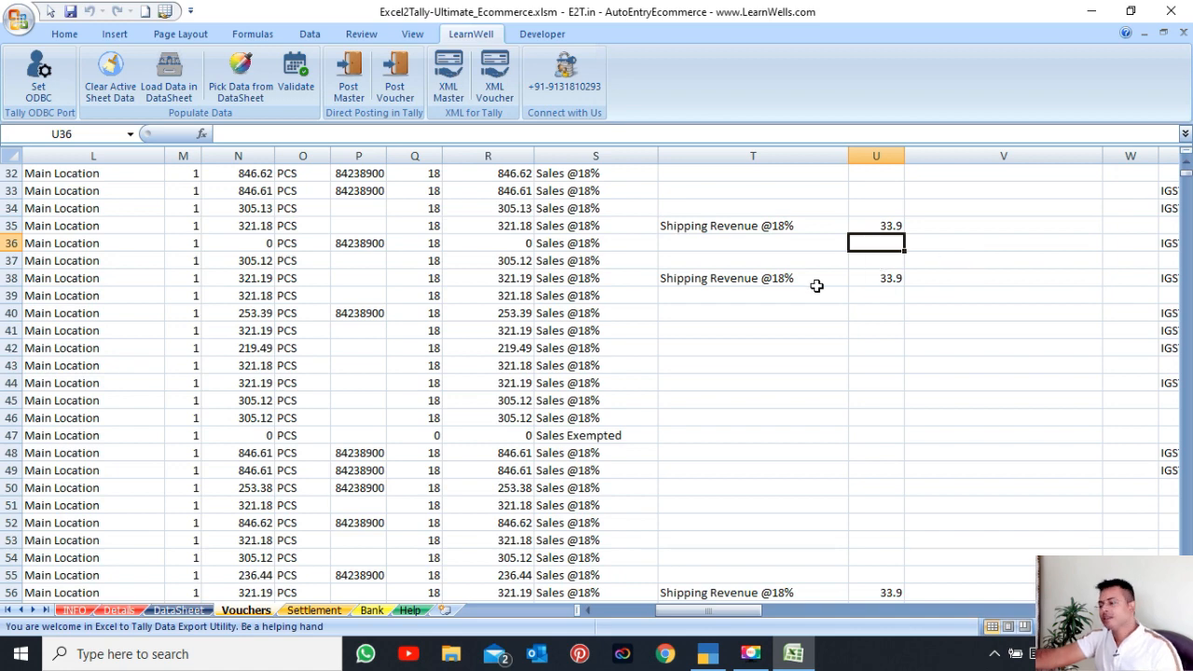
Switch to TallyPrime and go up the Day Book to sales voucher number 1
click(708, 653)
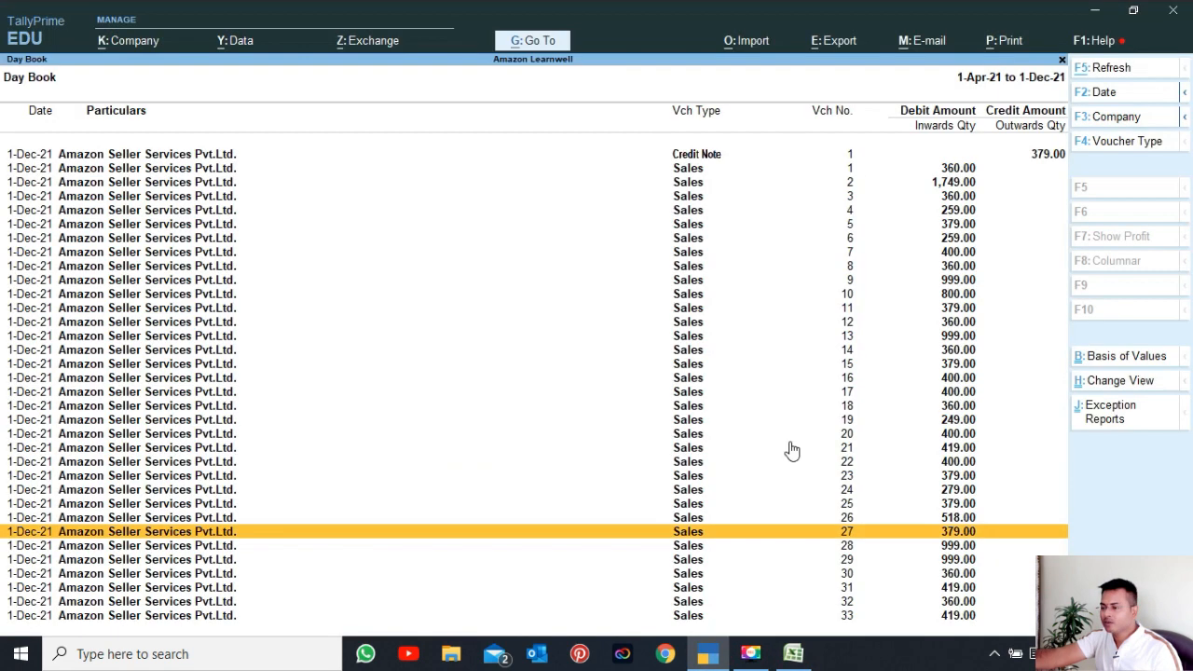
key(Up)
key(Up)
key(Up)
key(Up)
key(Up)
key(Up)
key(Up)
key(Up)
key(Up)
key(Up)
key(Up)
key(Up)
key(Up)
key(Up)
key(Up)
key(Up)
key(Up)
key(Up)
key(Up)
key(Up)
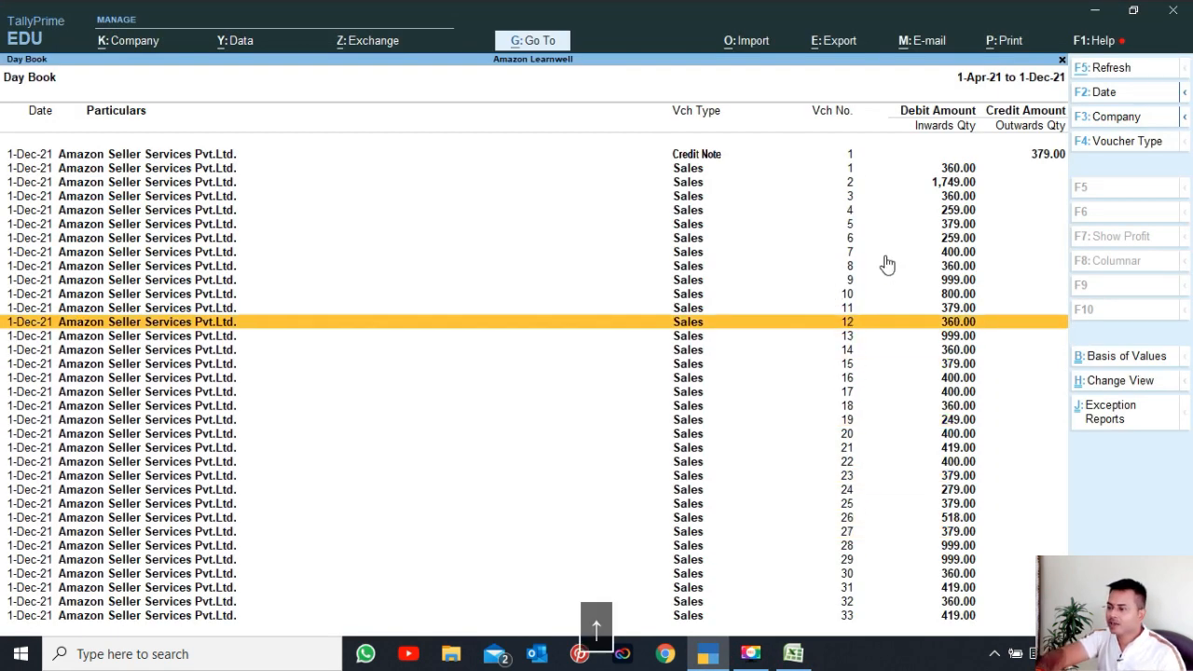
key(Down)
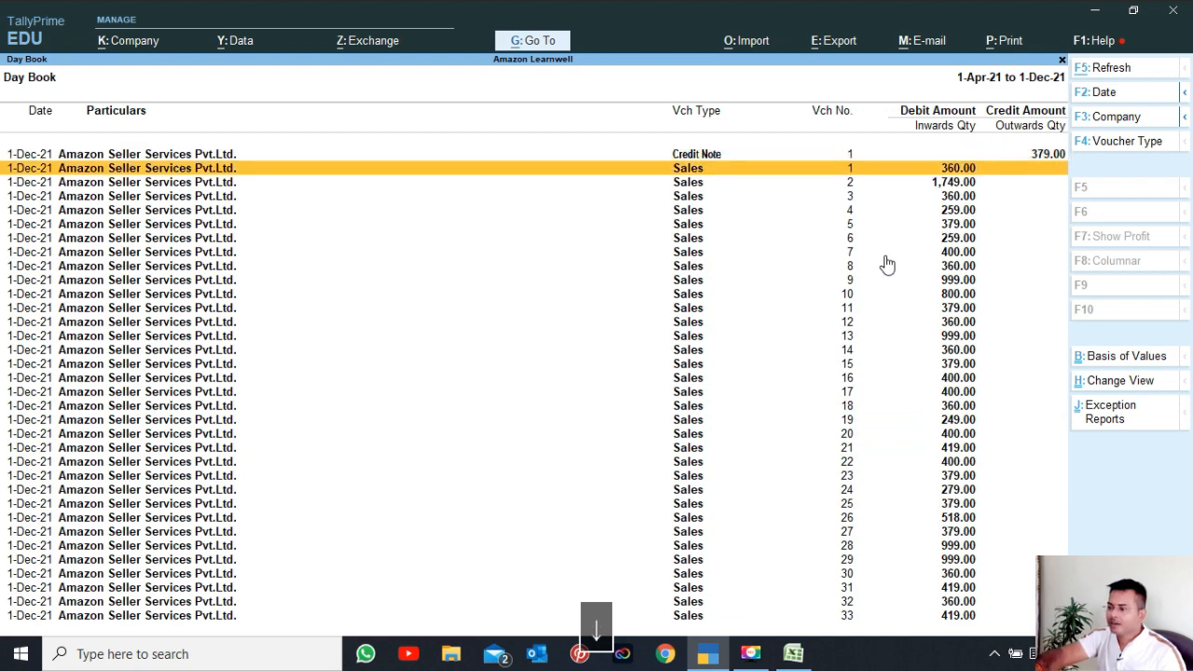
Open sales voucher 1 to check its voucher number and party details, then quit it and return to the Gateway of Tally
key(Return)
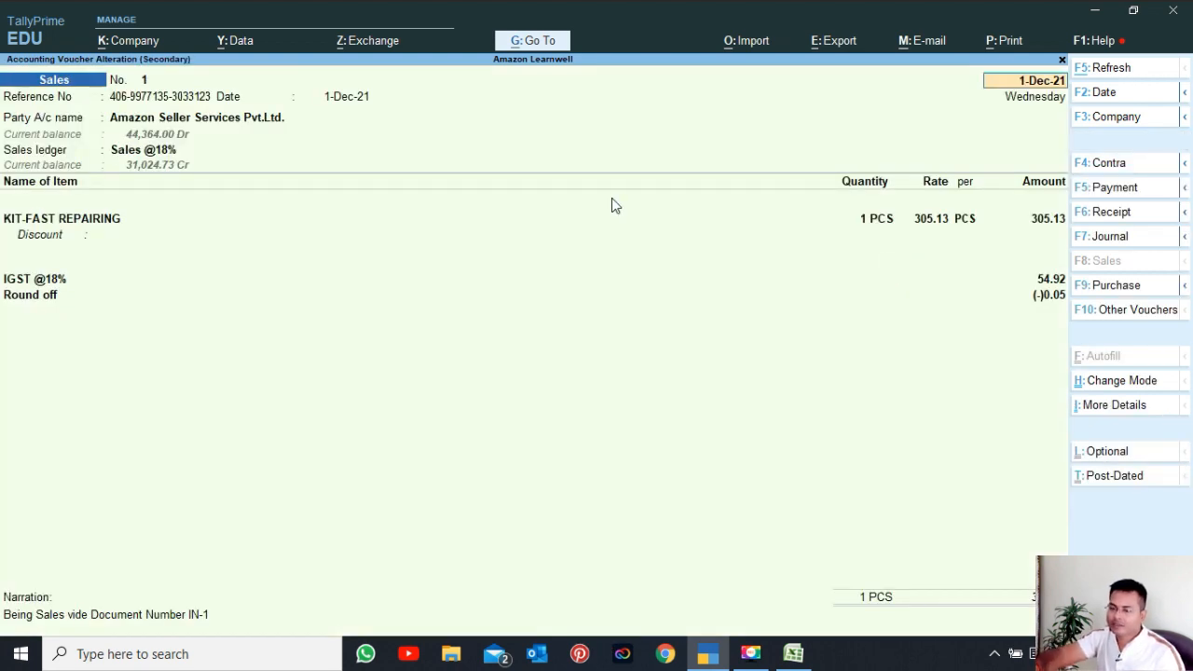
key(Return)
key(Return)
key(Return)
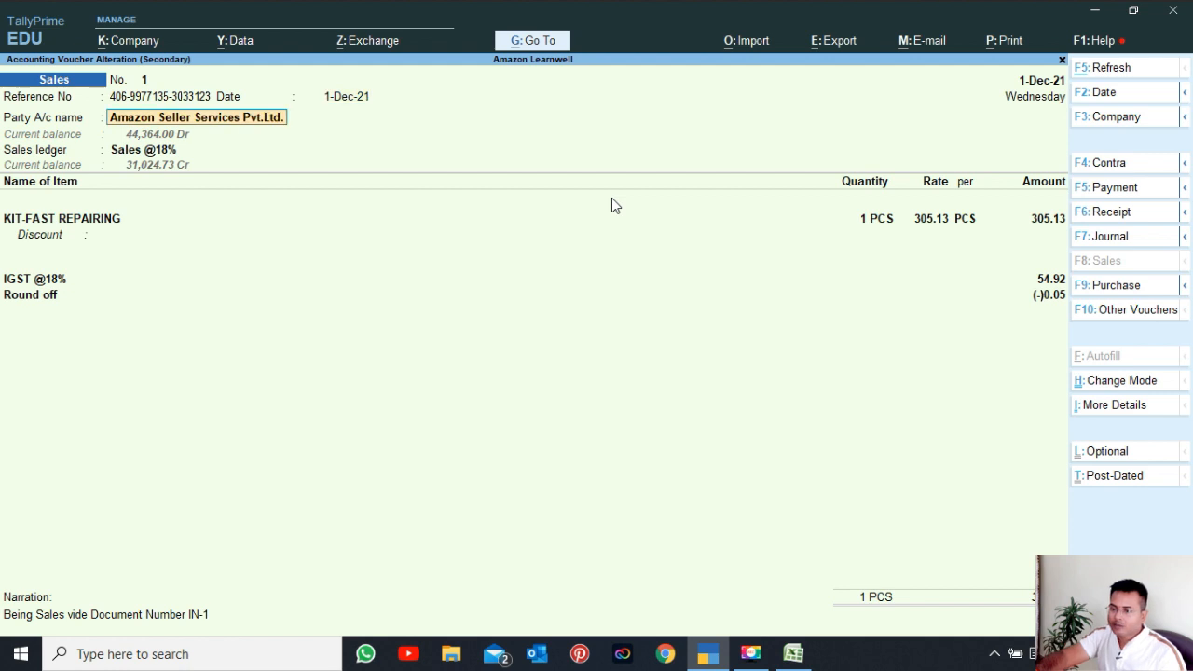
key(Return)
key(Return)
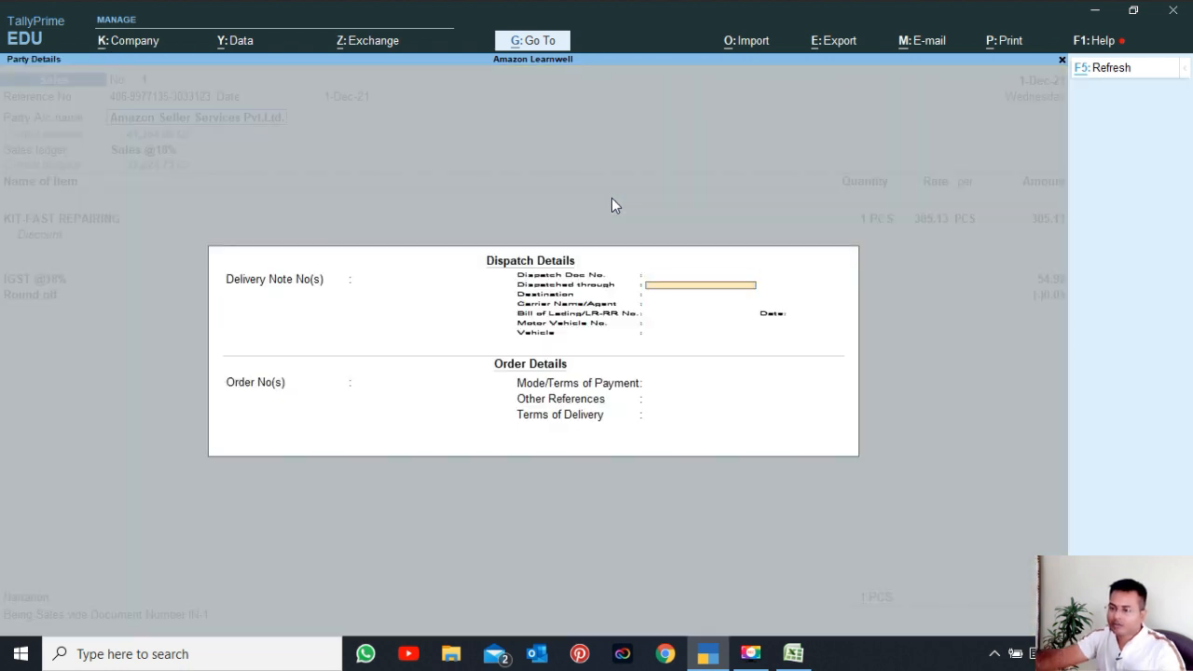
key(Escape)
key(Escape)
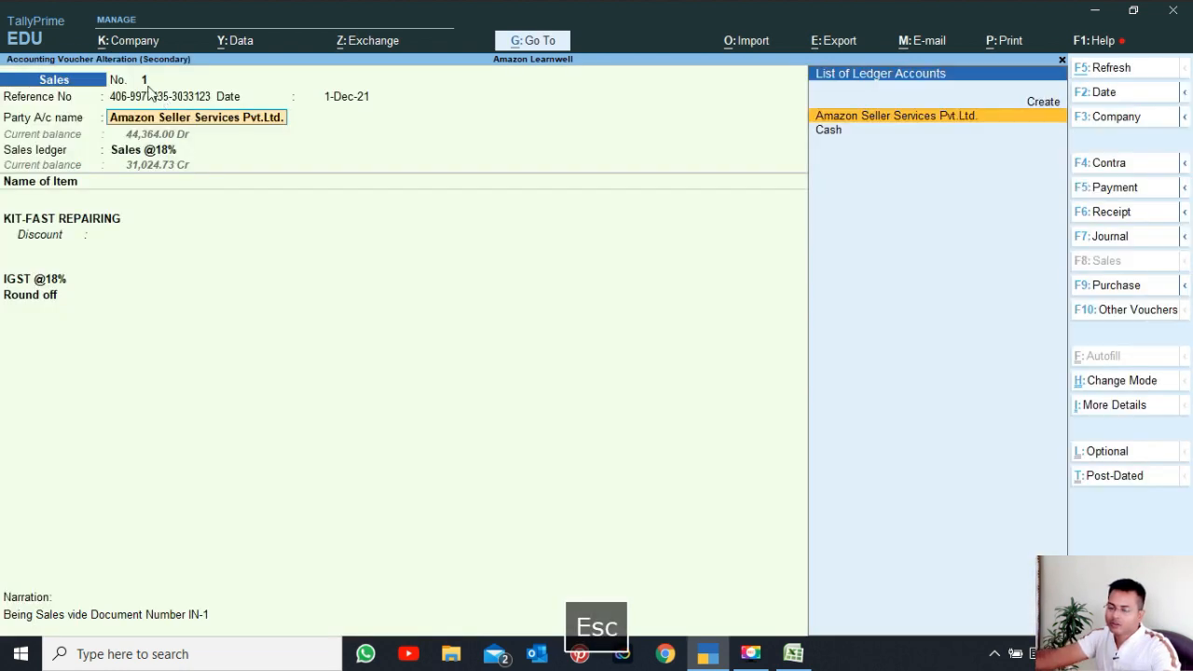
key(Escape)
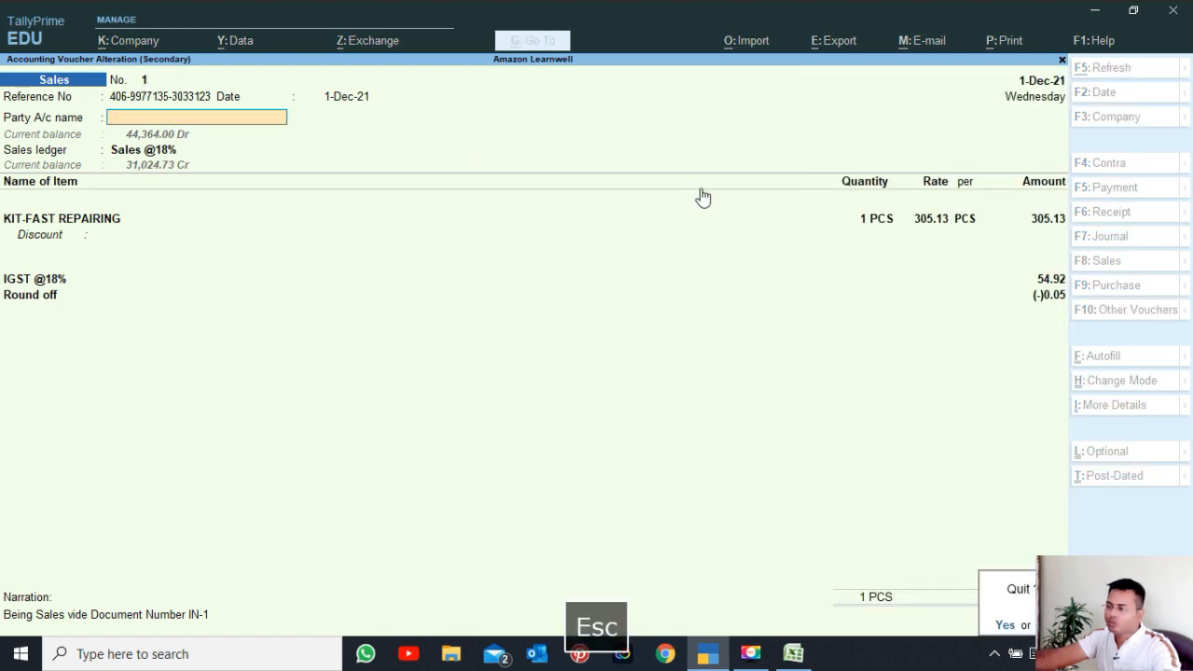
key(Escape)
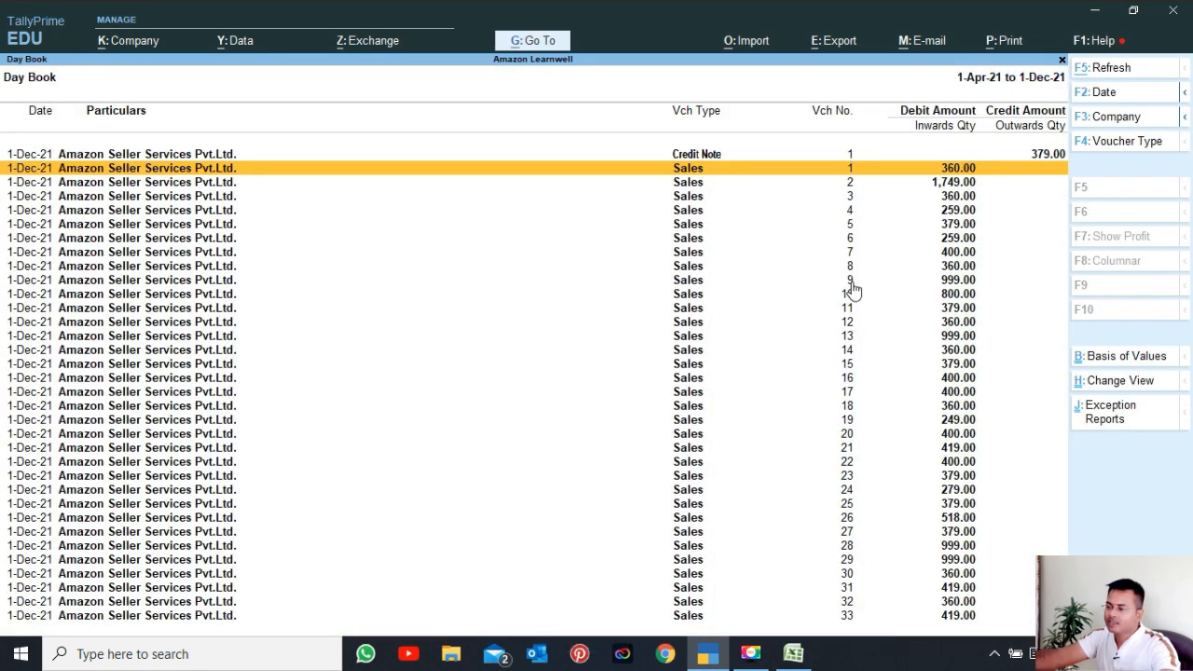
key(Escape)
key(Escape)
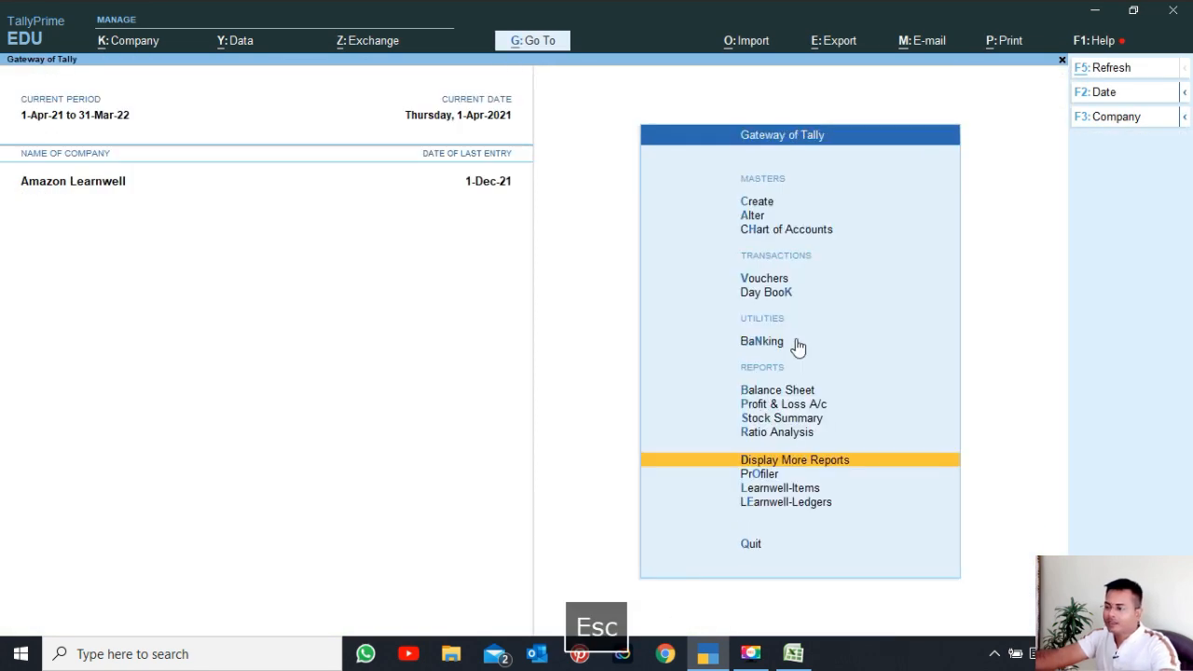
key(Escape)
key(Escape)
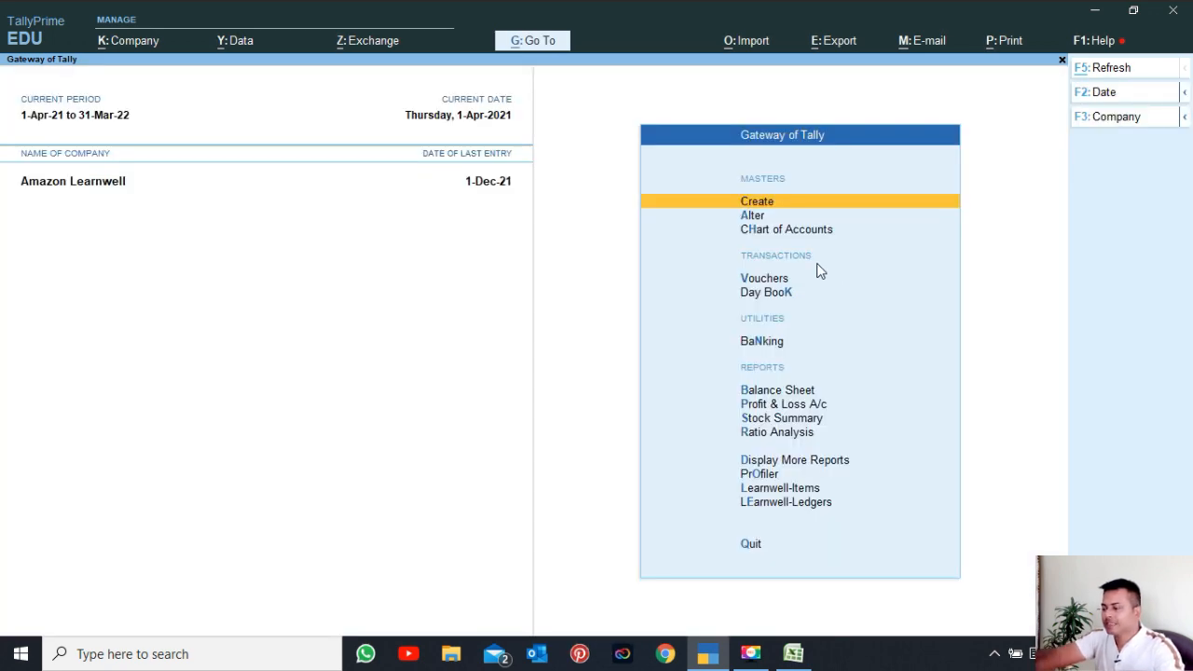
Switch to the Excel2Tally workbook in Excel and check the VCH NO.(Compulsory) column in the first rows of the Vouchers sheet
click(793, 654)
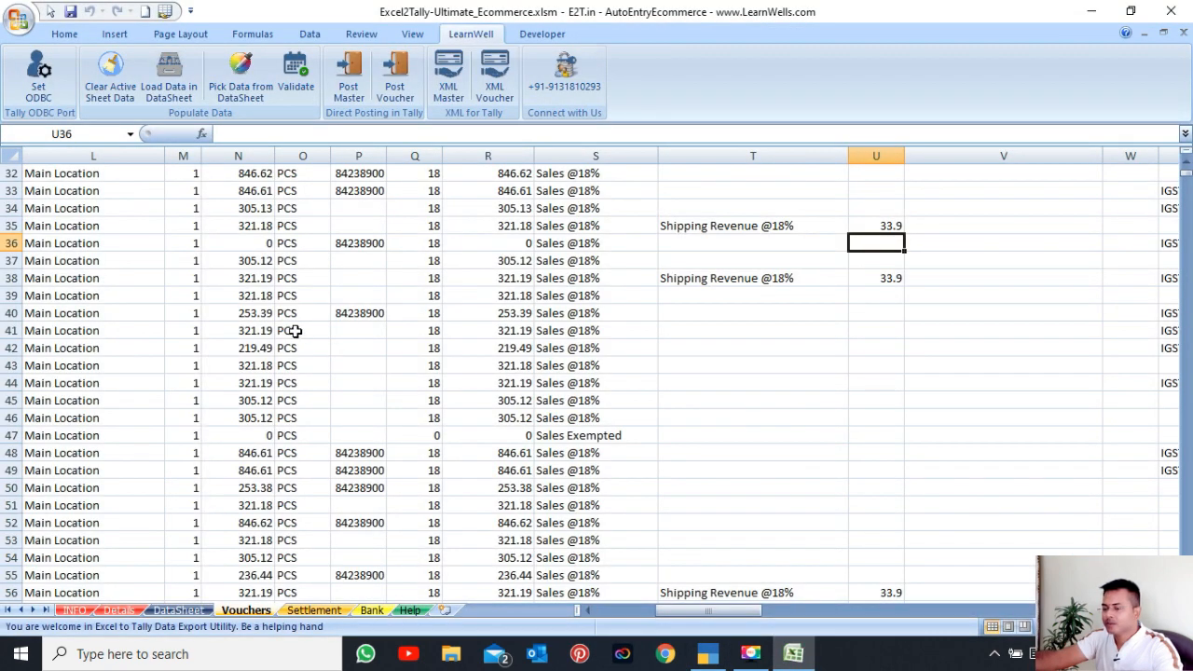
drag(724, 617, 664, 617)
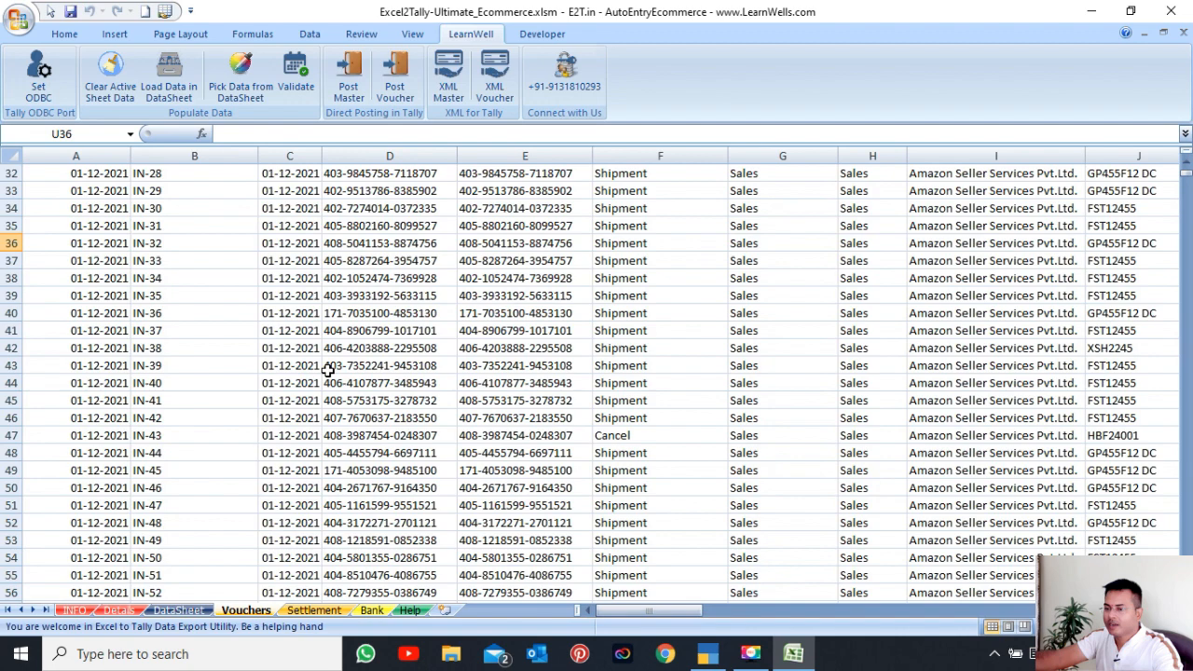
click(178, 224)
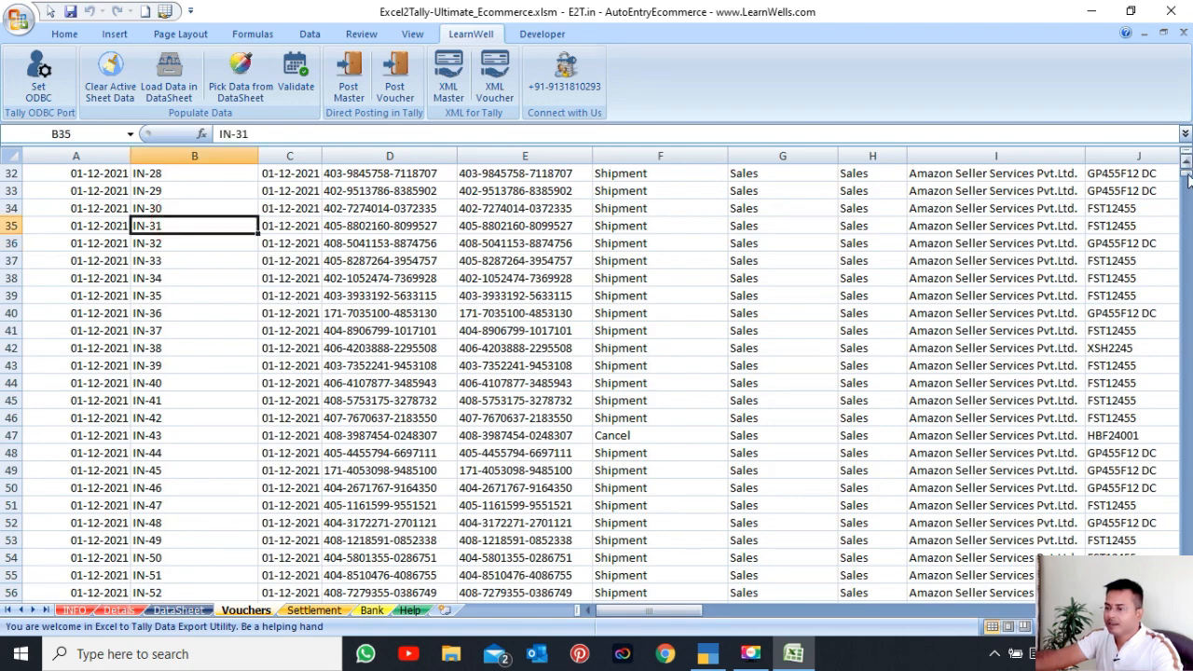
drag(1188, 178, 1188, 161)
click(188, 258)
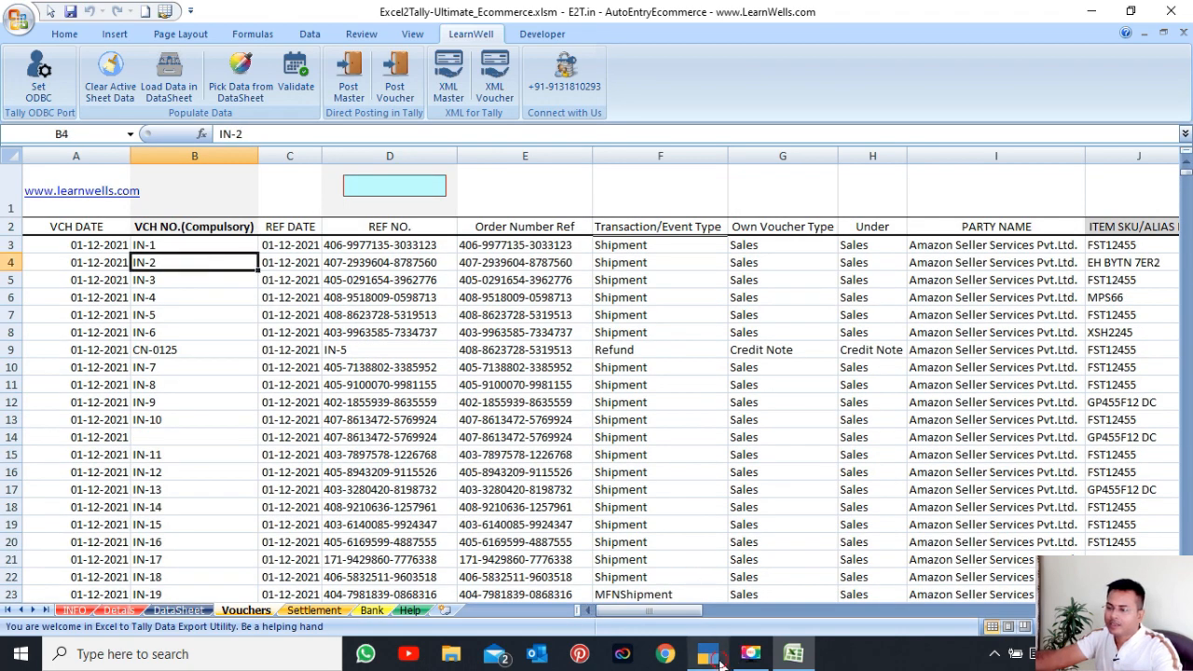
Switch to TallyPrime and open the Sales voucher type for alteration
click(713, 658)
key(Down)
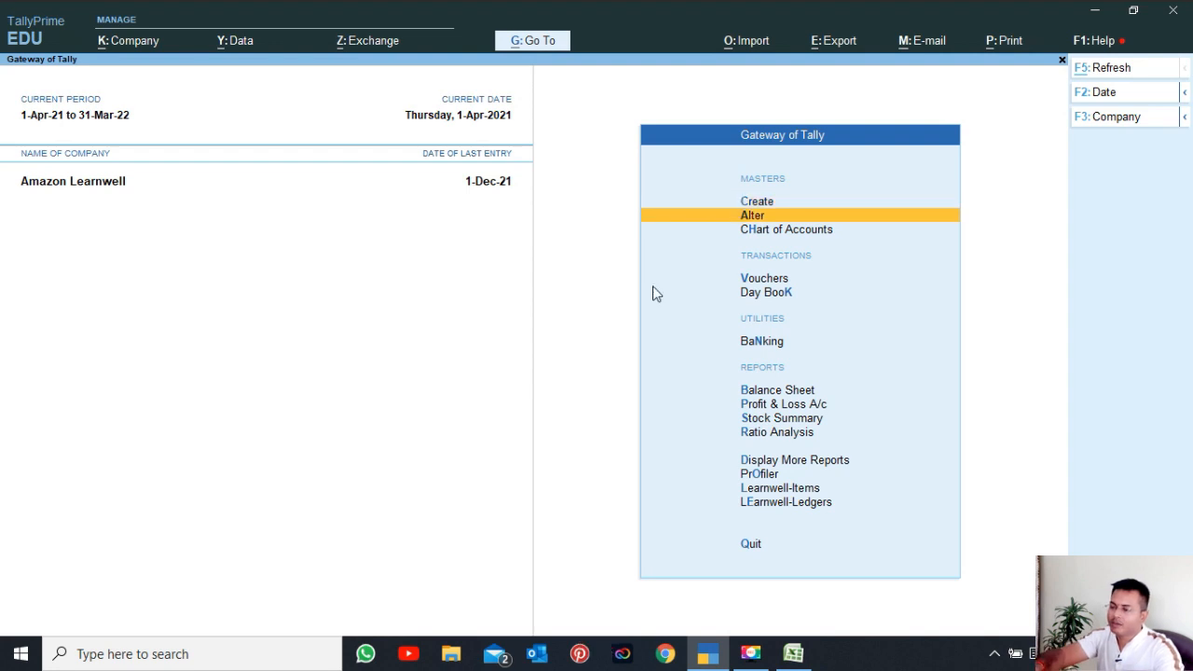
key(Return)
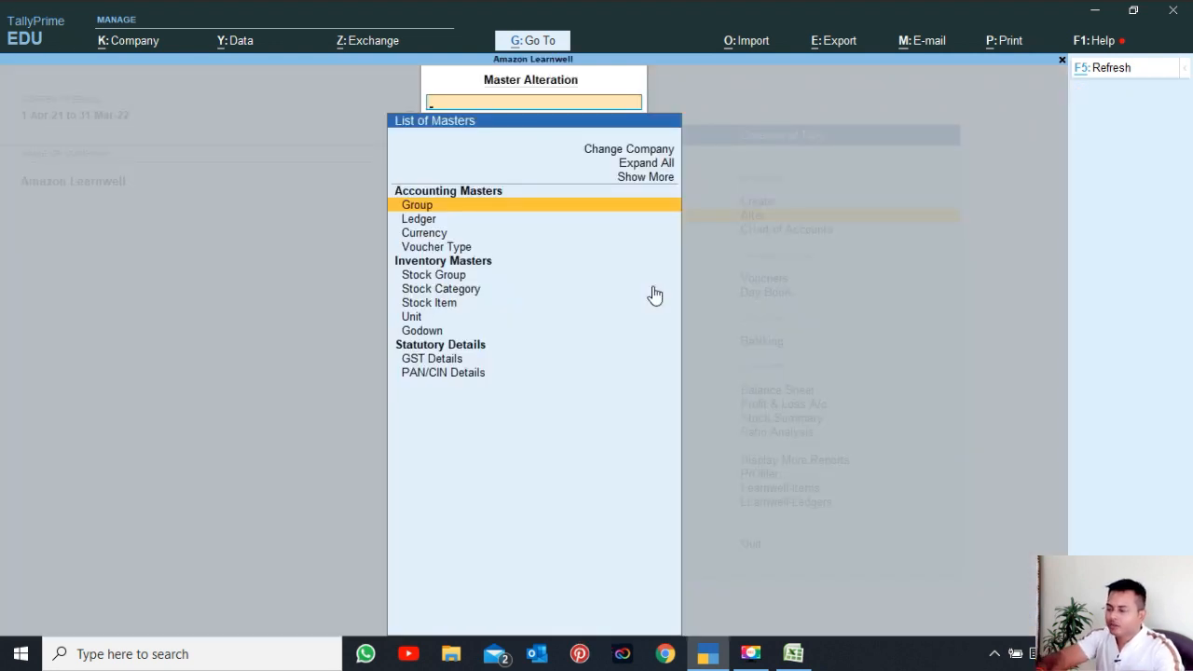
key(Down)
key(Down)
key(Down)
key(Return)
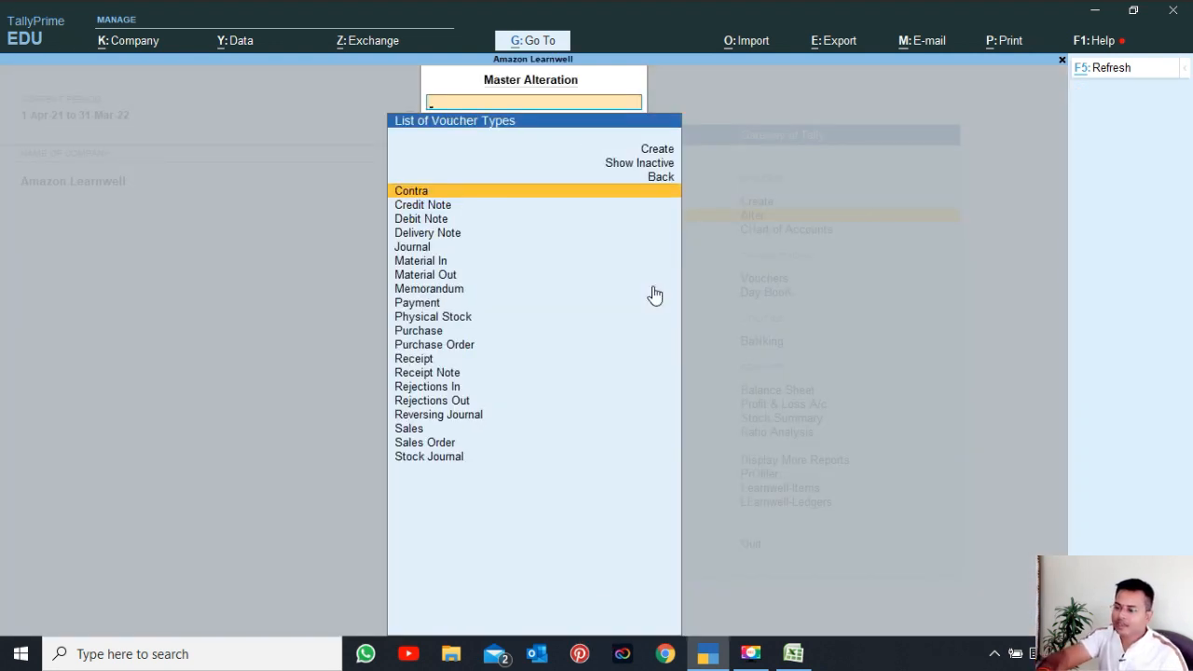
text(Sal)
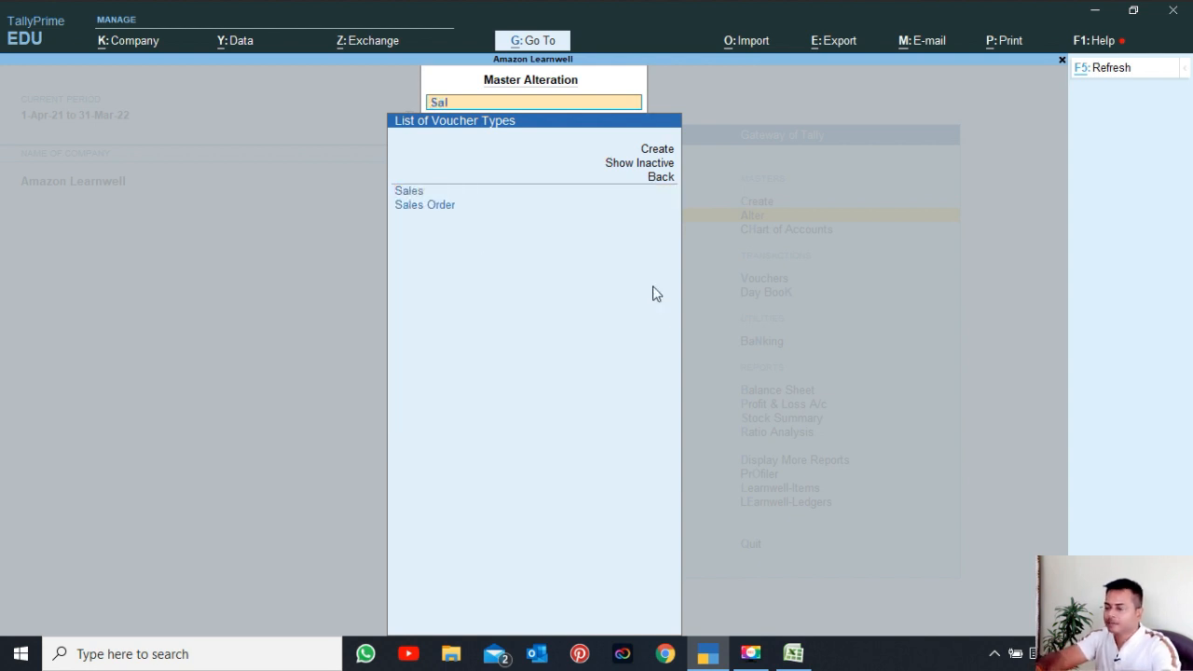
key(Return)
Set the method of voucher numbering of the Sales voucher type to Manual and save the voucher type
key(Return)
key(Return)
key(Return)
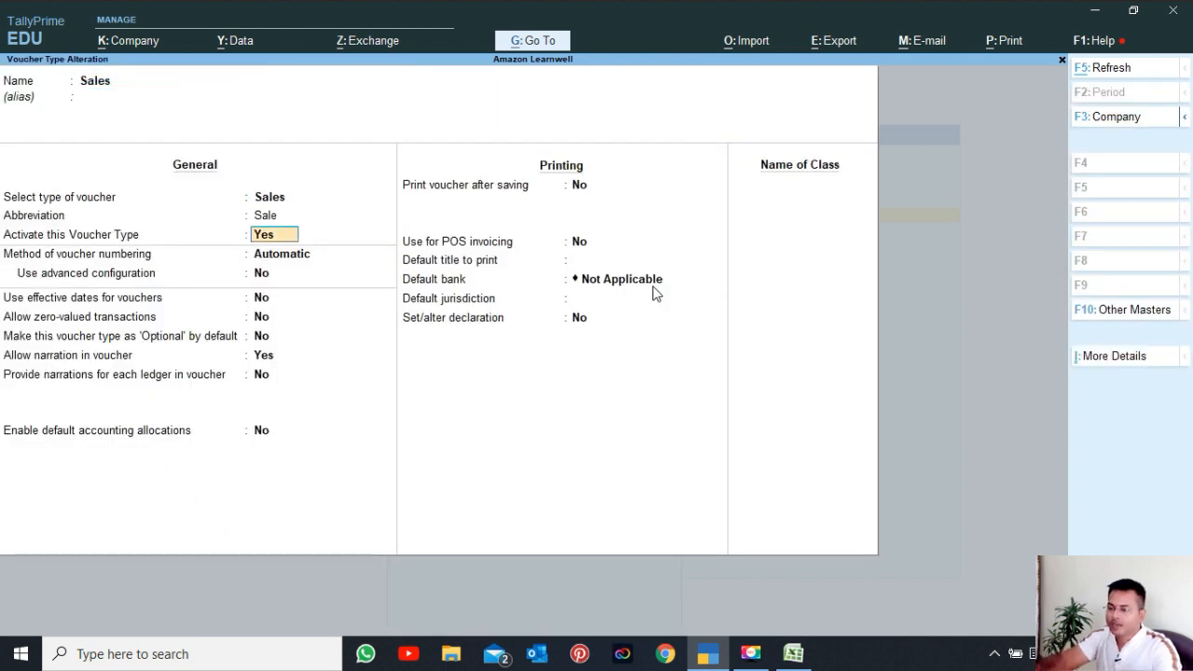
key(Down)
key(Down)
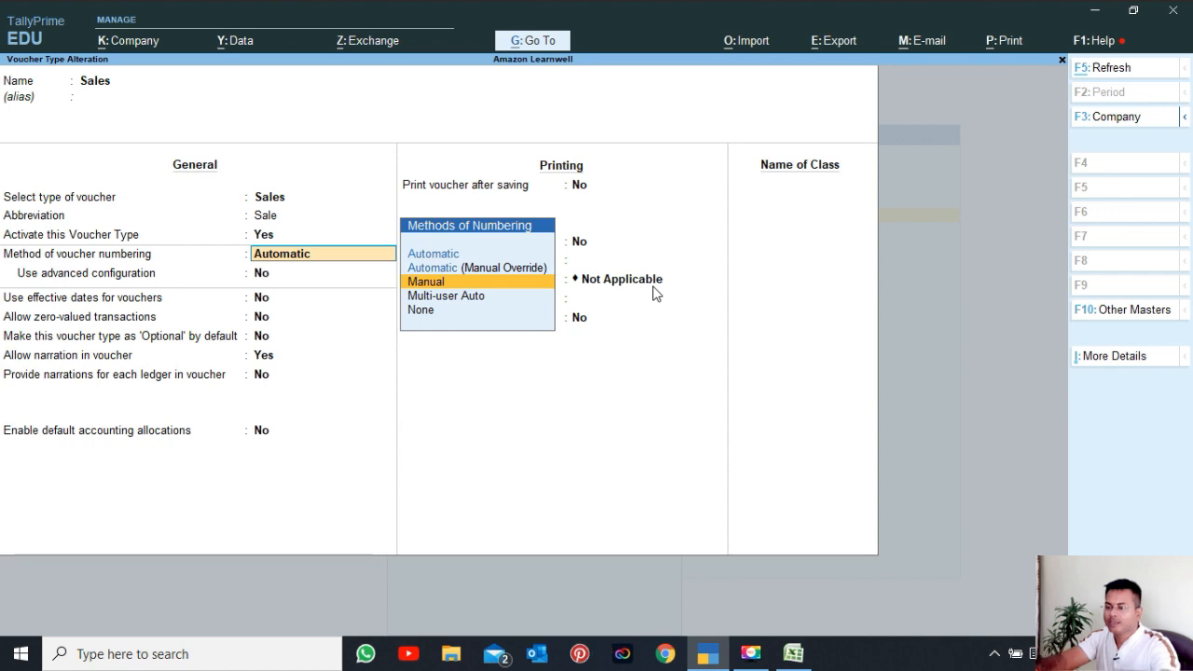
key(Return)
key(Return)
key(ctrl+a)
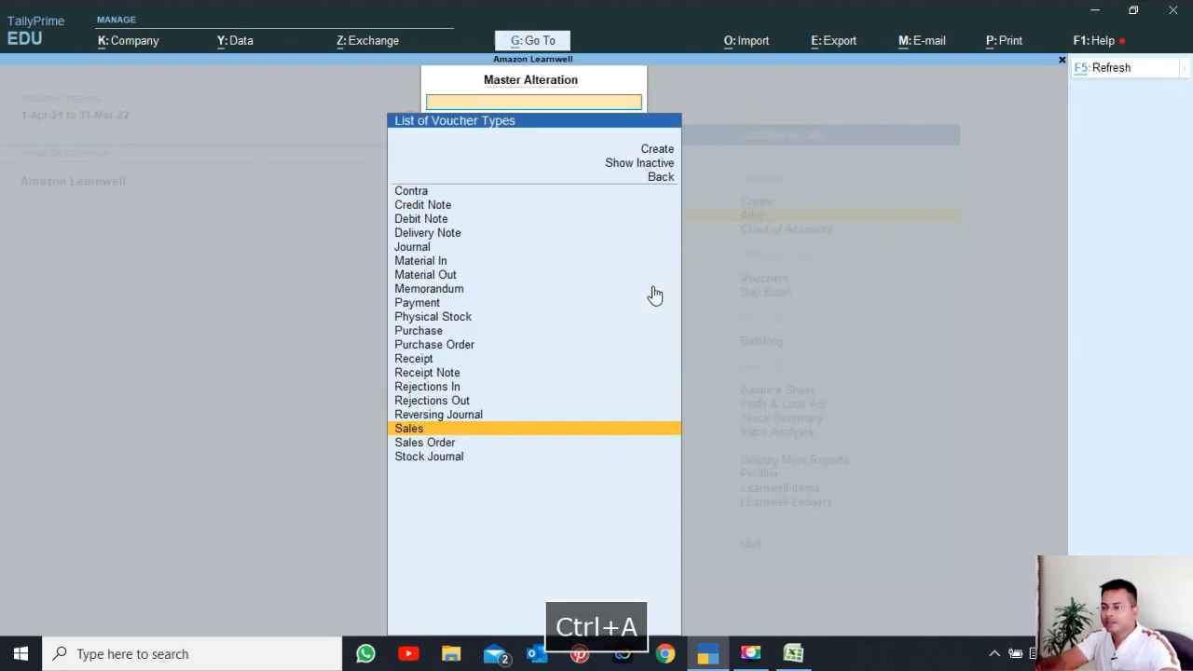
Leave the voucher type alteration list and open the Day Book for the period 1-Apr-21 to 1-Dec-21
key(Escape)
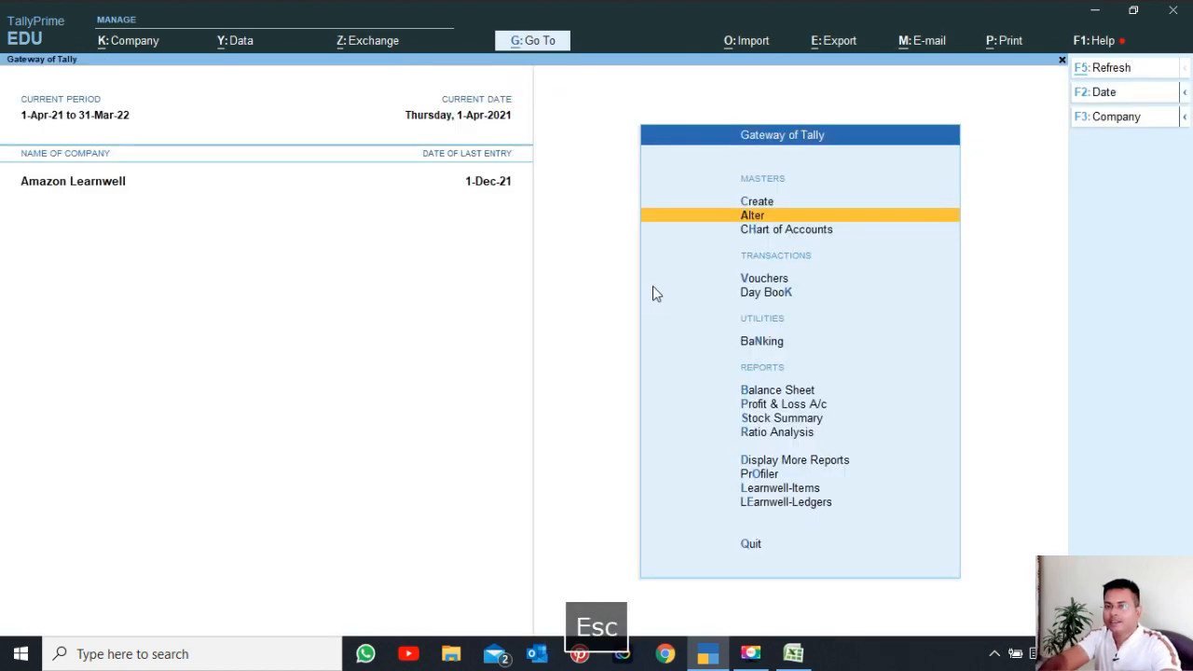
key(Escape)
key(Escape)
key(d)
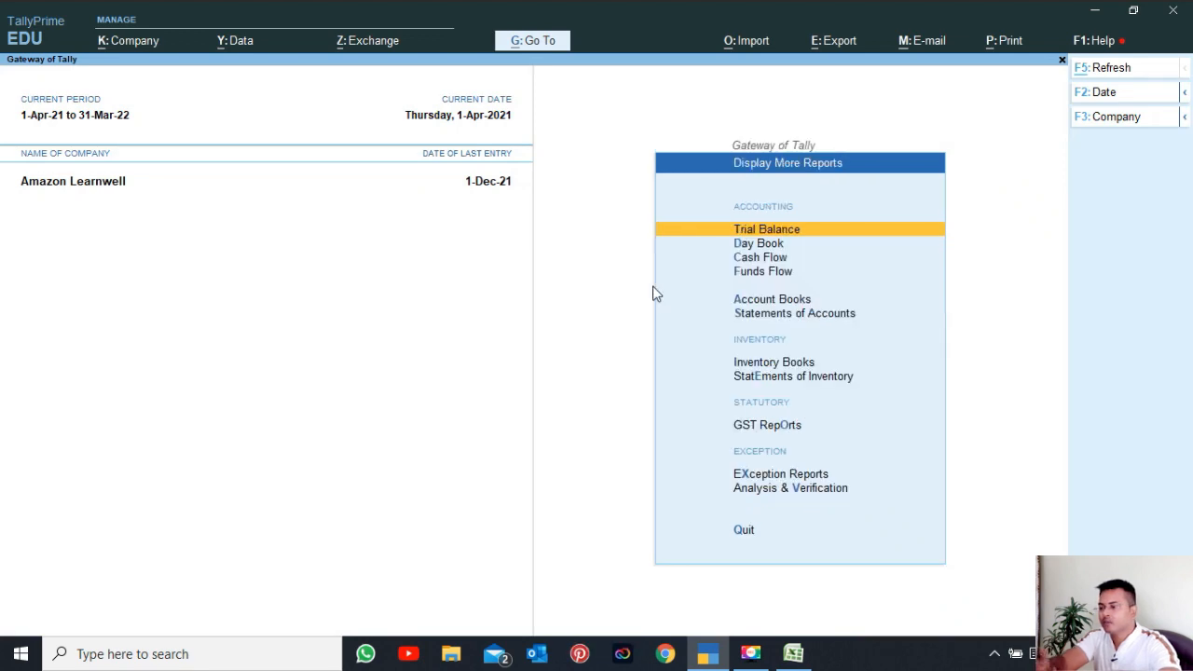
key(d)
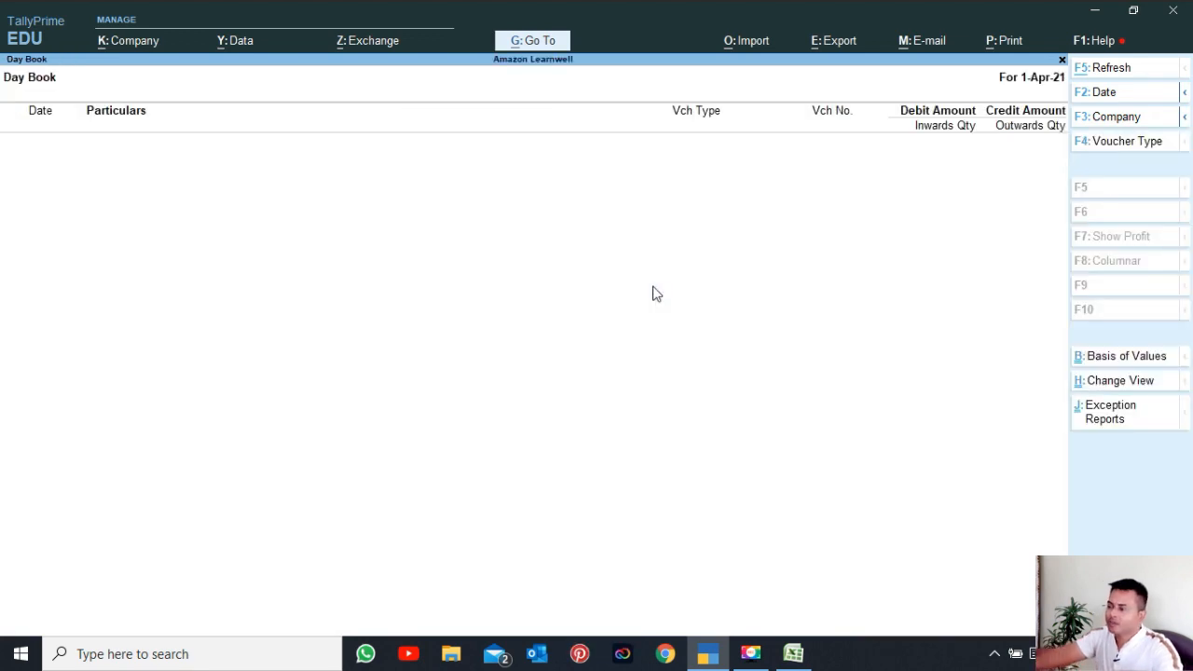
click(1109, 97)
key(BackSpace)
key(Return)
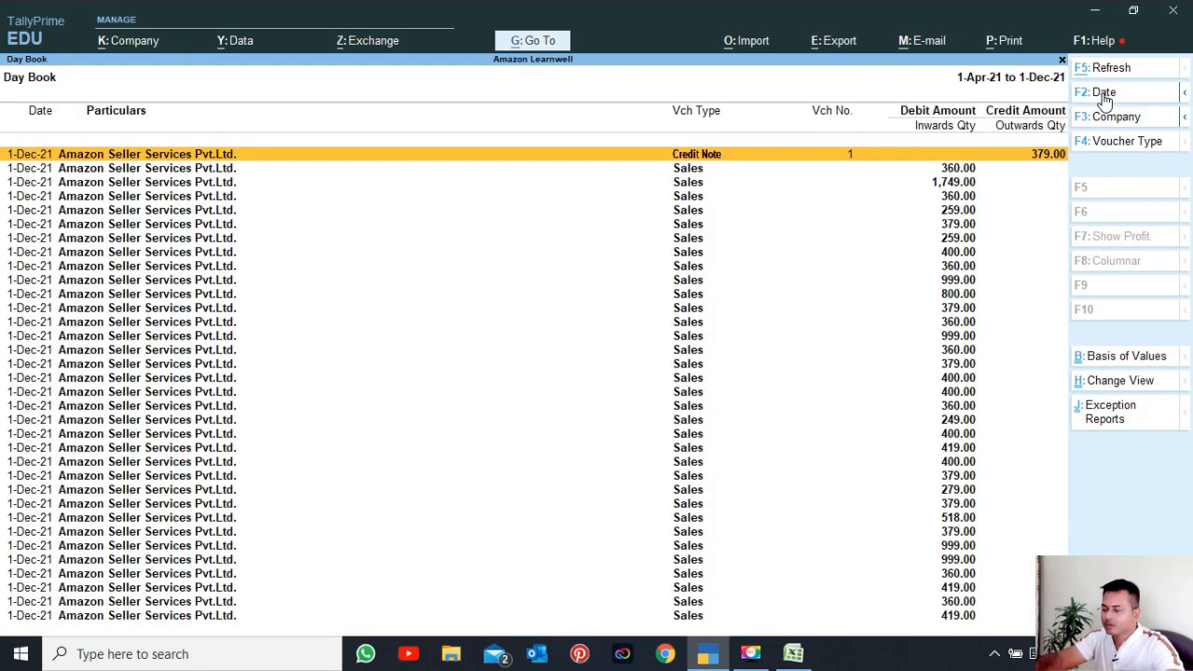
Select all vouchers in the Day Book and delete them
key(ctrl+space)
key(alt+d)
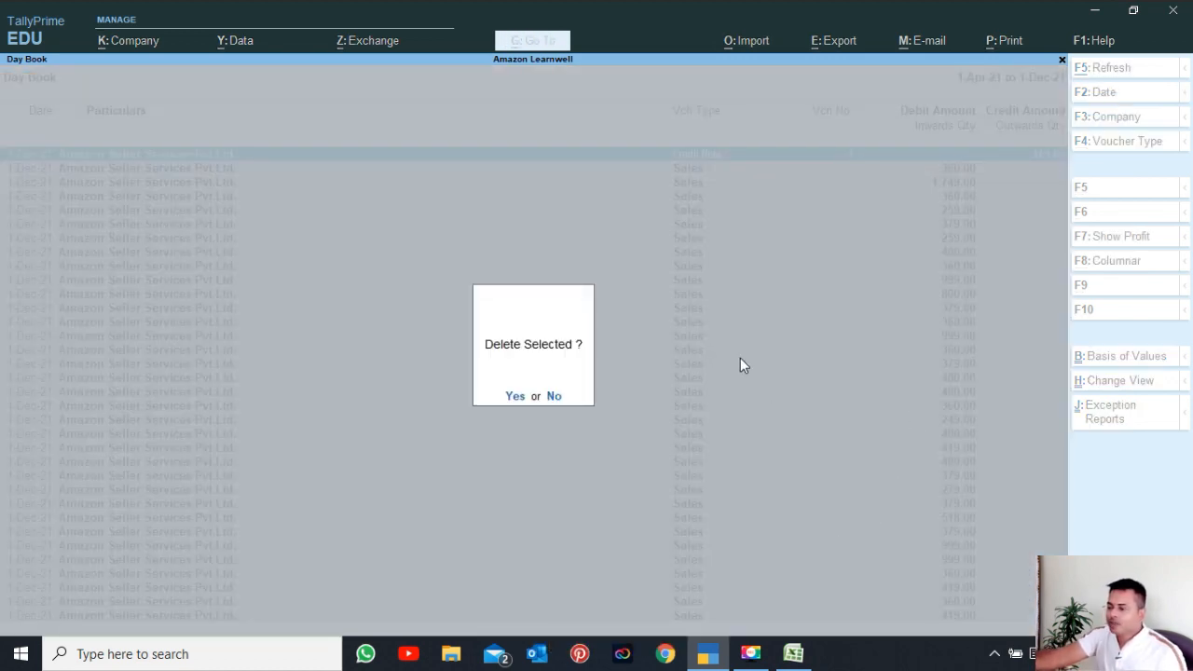
key(y)
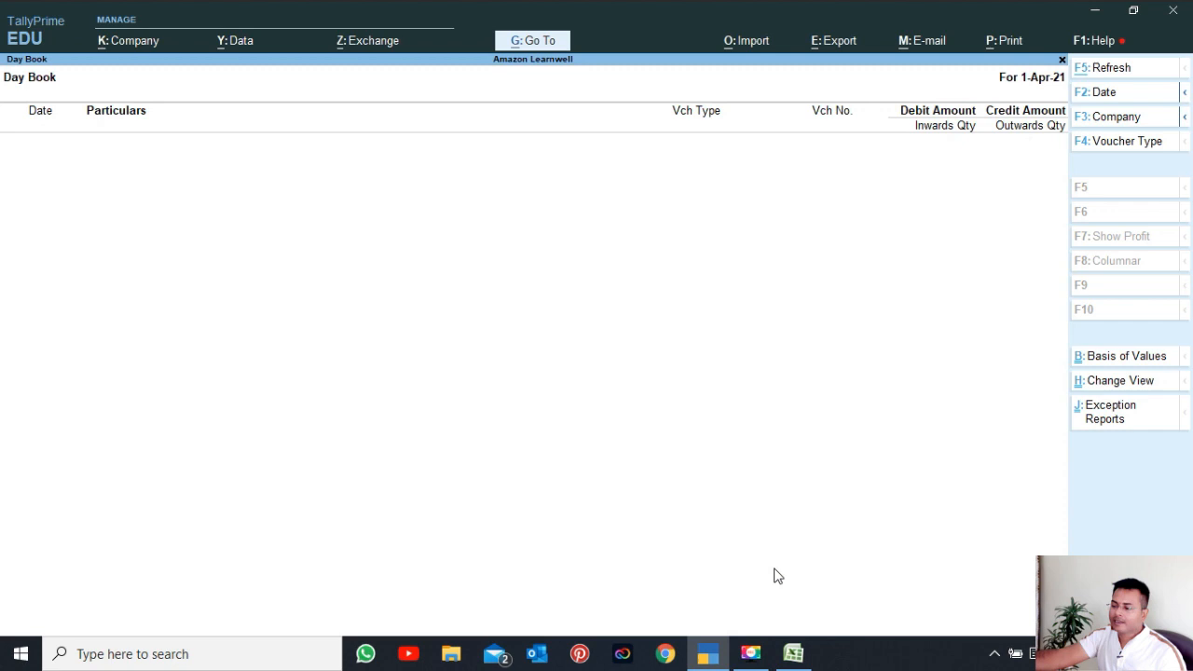
Switch to the Excel2Tally workbook and post the Vouchers sheet's entries directly to Tally, dismissing the completion messages
click(793, 654)
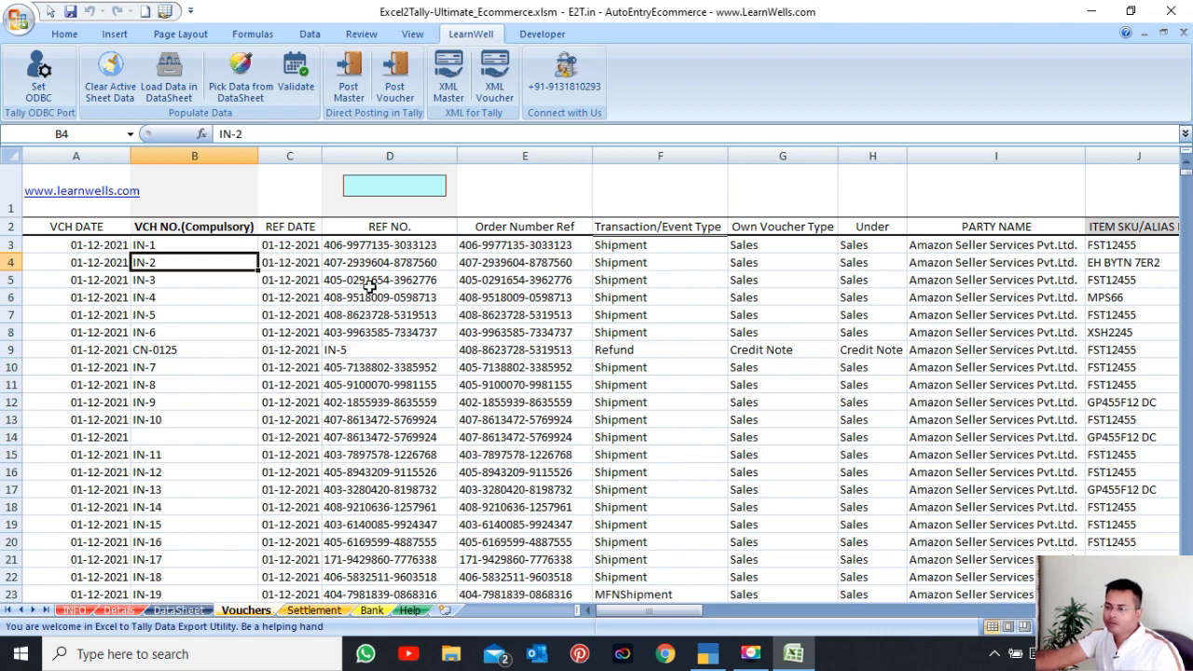
click(370, 283)
click(396, 79)
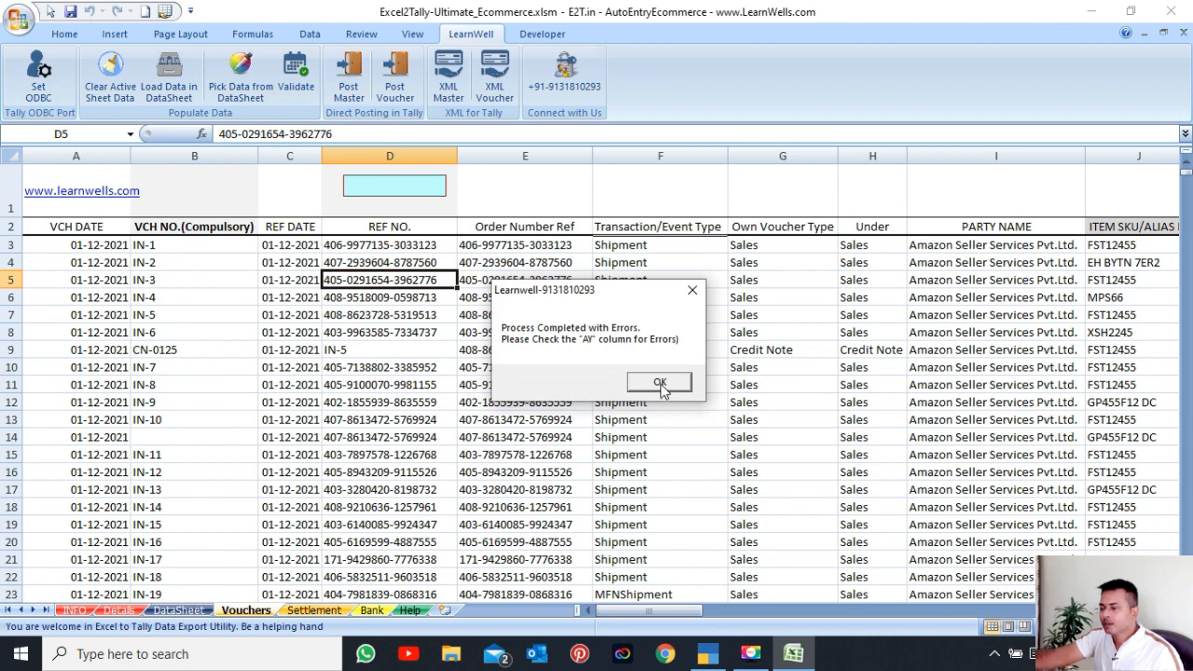
click(660, 384)
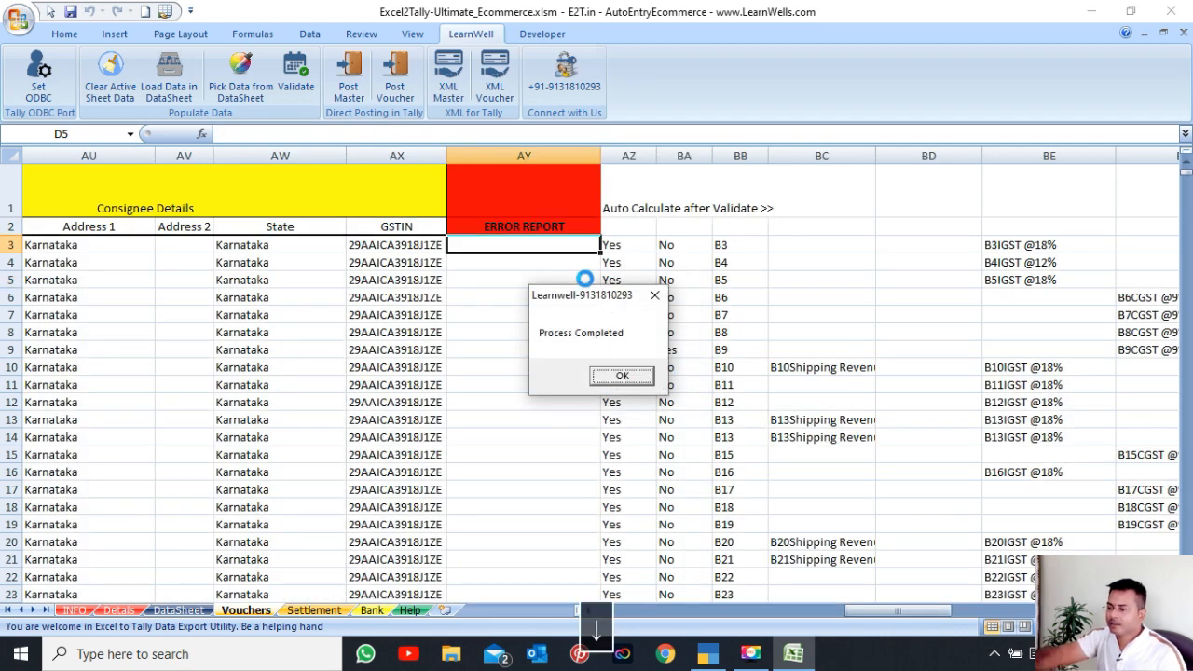
key(Return)
Examine the ERROR REPORT column of the Vouchers sheet for rows that were not posted
click(536, 418)
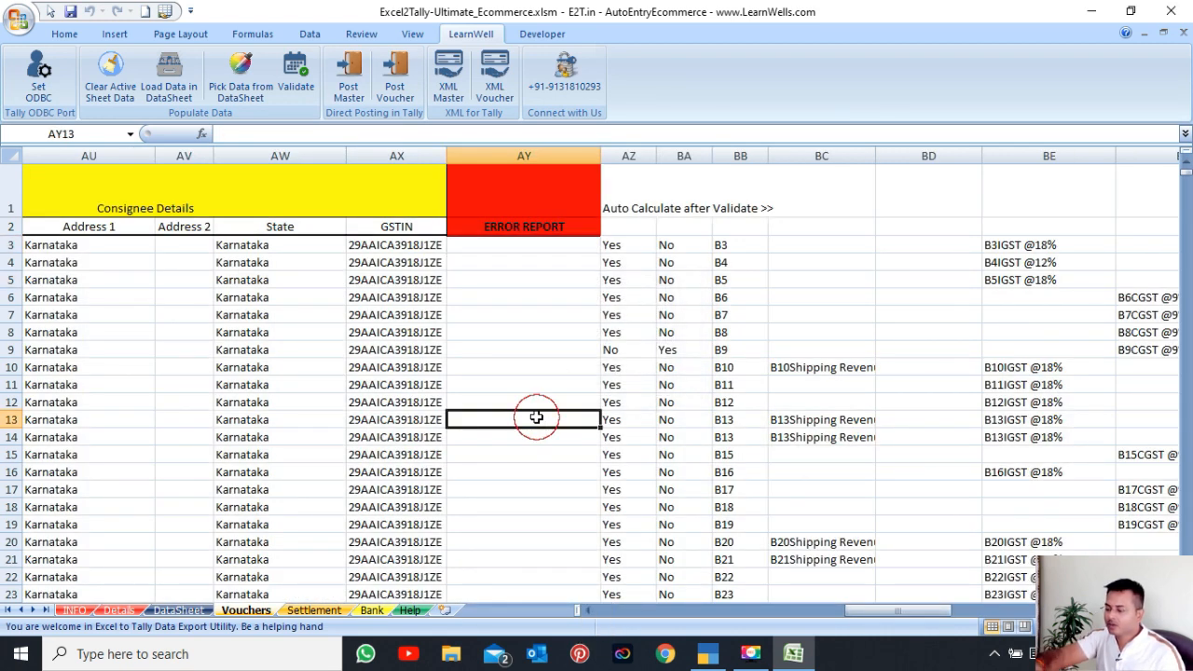
key(Down)
key(Down)
key(Down)
key(Down)
key(Down)
key(Down)
key(Down)
key(Down)
key(Down)
key(Down)
key(Down)
key(Down)
key(Down)
key(Down)
key(Down)
key(Down)
key(Down)
key(Down)
key(Down)
key(Down)
key(Down)
key(Down)
key(Down)
key(Down)
key(Down)
key(Down)
key(Down)
key(Down)
key(Down)
key(Down)
key(Down)
key(Down)
key(Down)
key(Down)
key(Down)
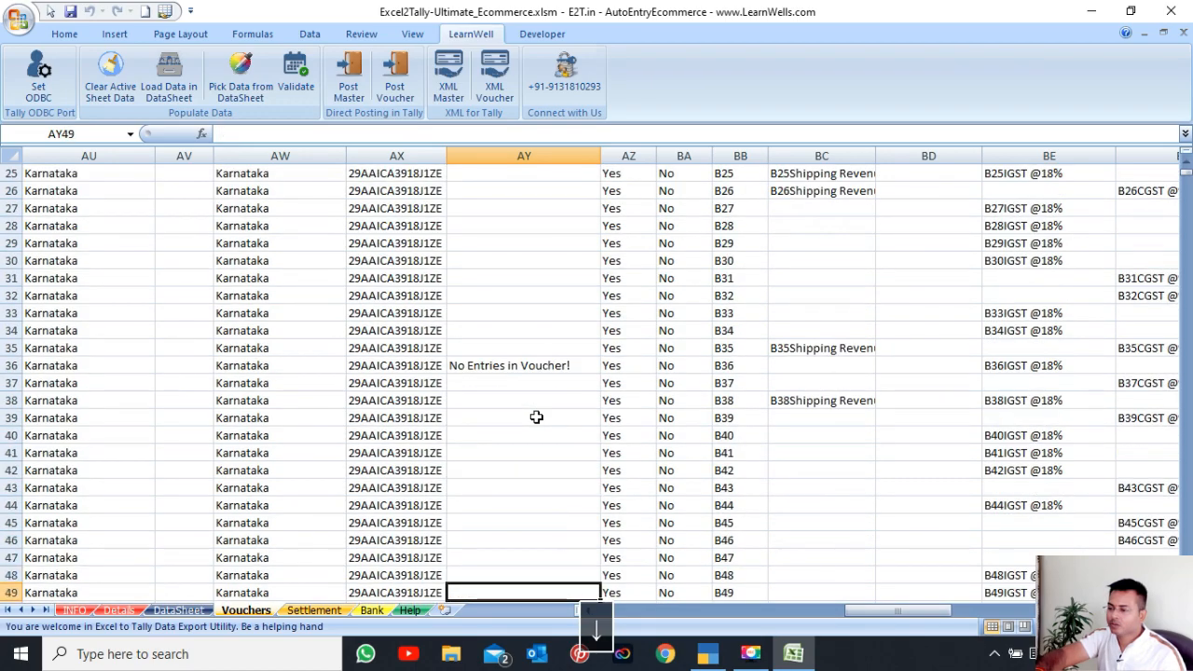
Go to the row with the reported error and trace it back to its voucher date and number
key(Up)
key(Up)
key(Up)
key(Up)
key(Up)
key(Up)
key(Up)
key(Up)
key(Up)
key(Up)
key(Up)
key(Up)
key(Up)
key(Left)
key(Left)
key(Left)
key(Left)
key(Left)
key(Left)
key(Left)
key(Left)
key(Left)
key(Left)
key(Left)
key(Left)
key(Left)
key(Left)
key(Left)
key(Left)
key(Left)
key(Left)
key(Left)
key(Left)
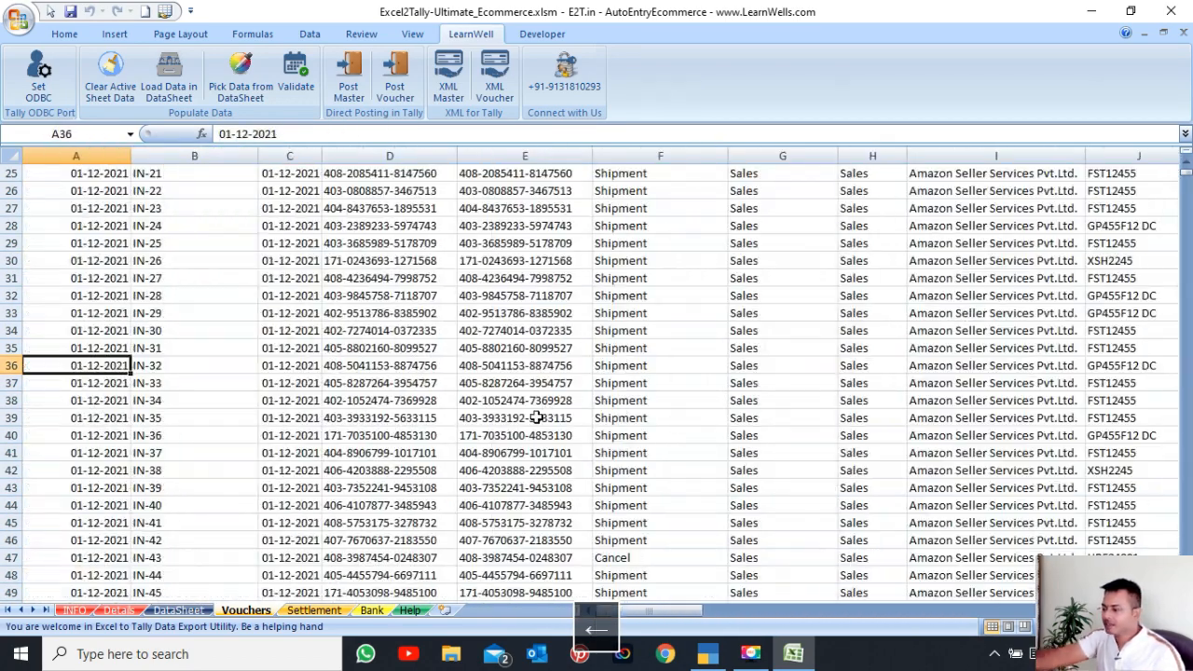
Switch to TallyPrime, refresh the Day Book and examine the voucher numbers of the posted entries
key(alt+Tab)
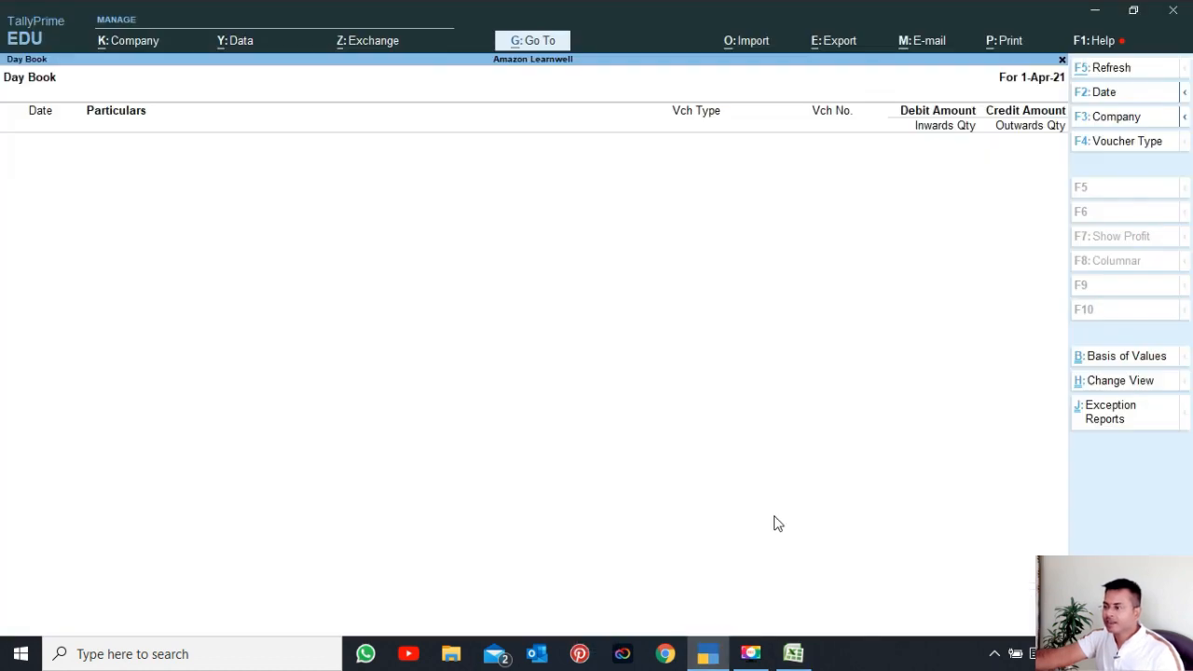
click(1144, 74)
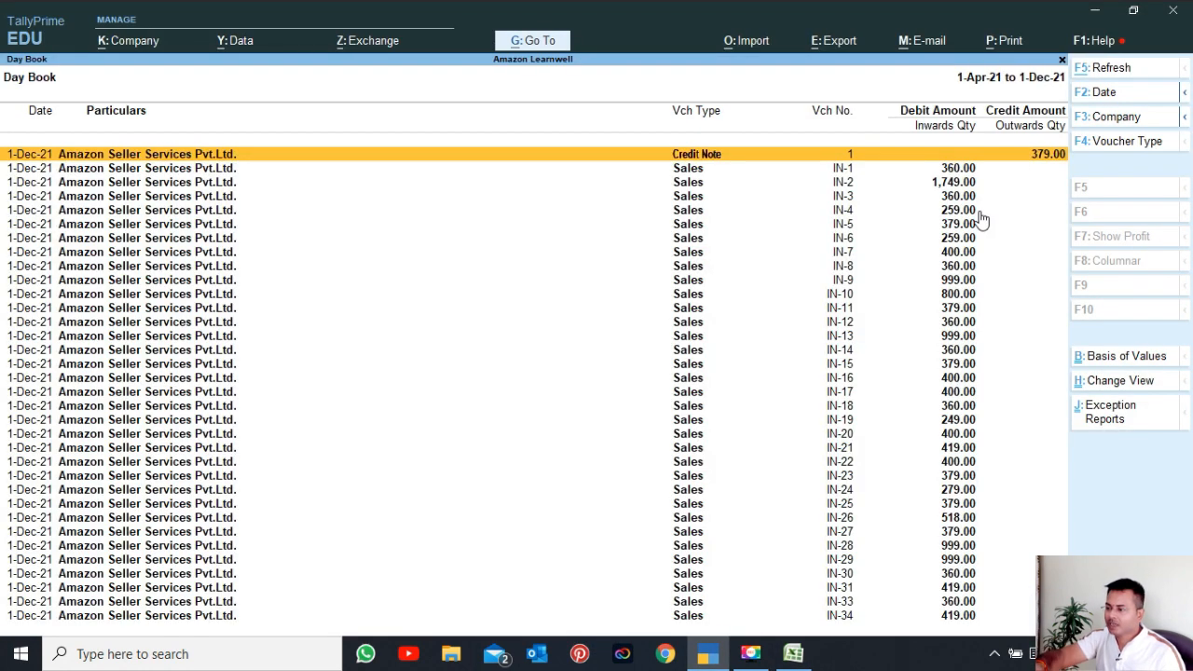
key(Down)
key(Down)
key(Up)
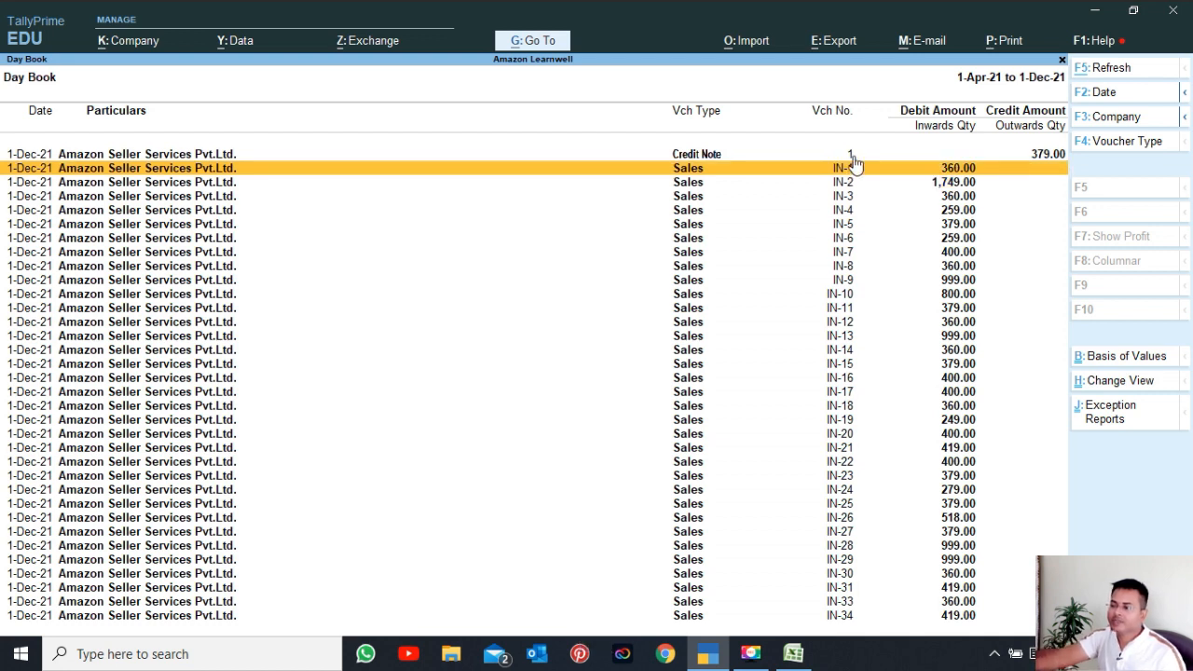
key(Up)
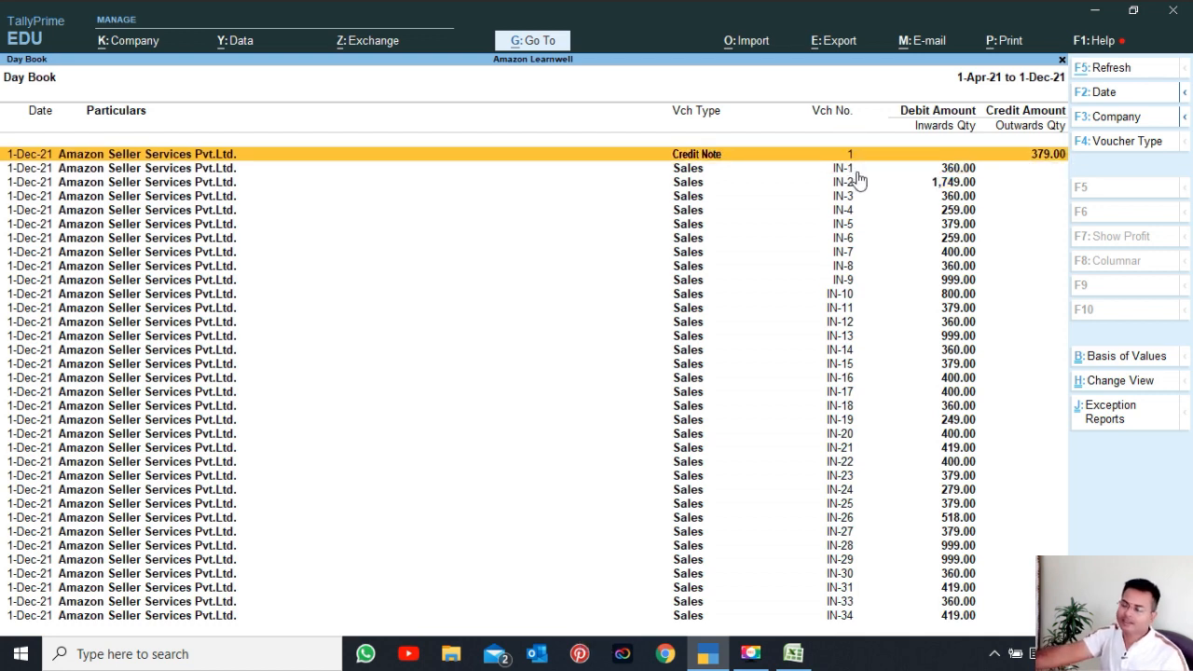
Open sales voucher IN-1 and examine its reference number, date, and buyer and consignee details
key(Down)
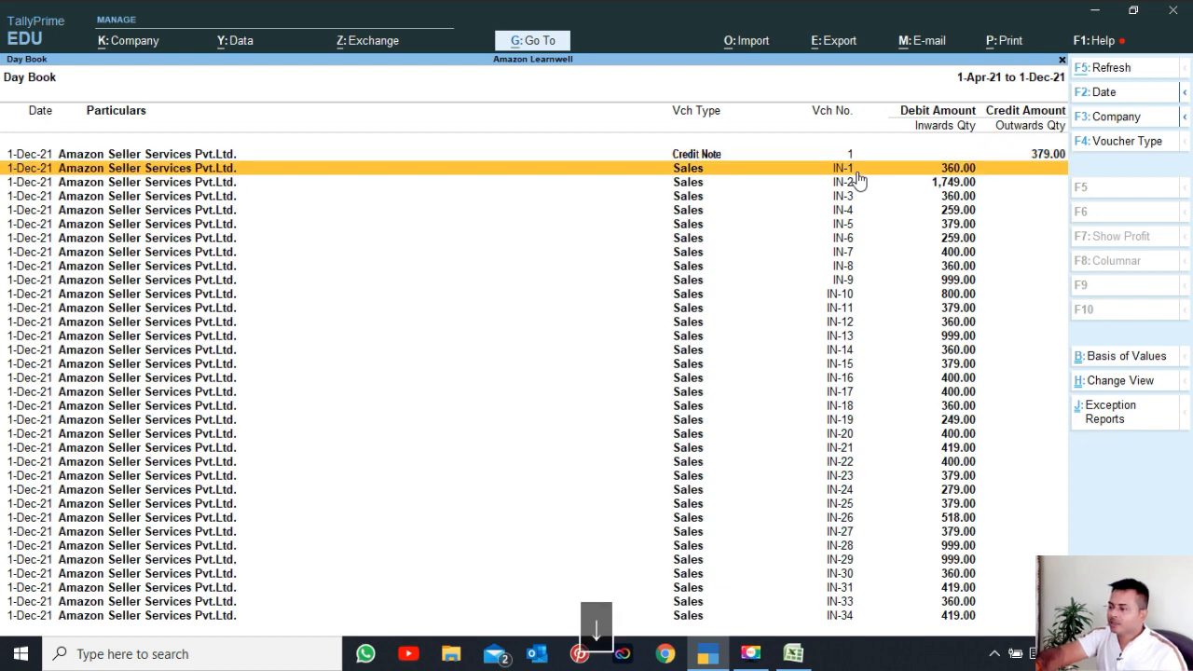
key(Return)
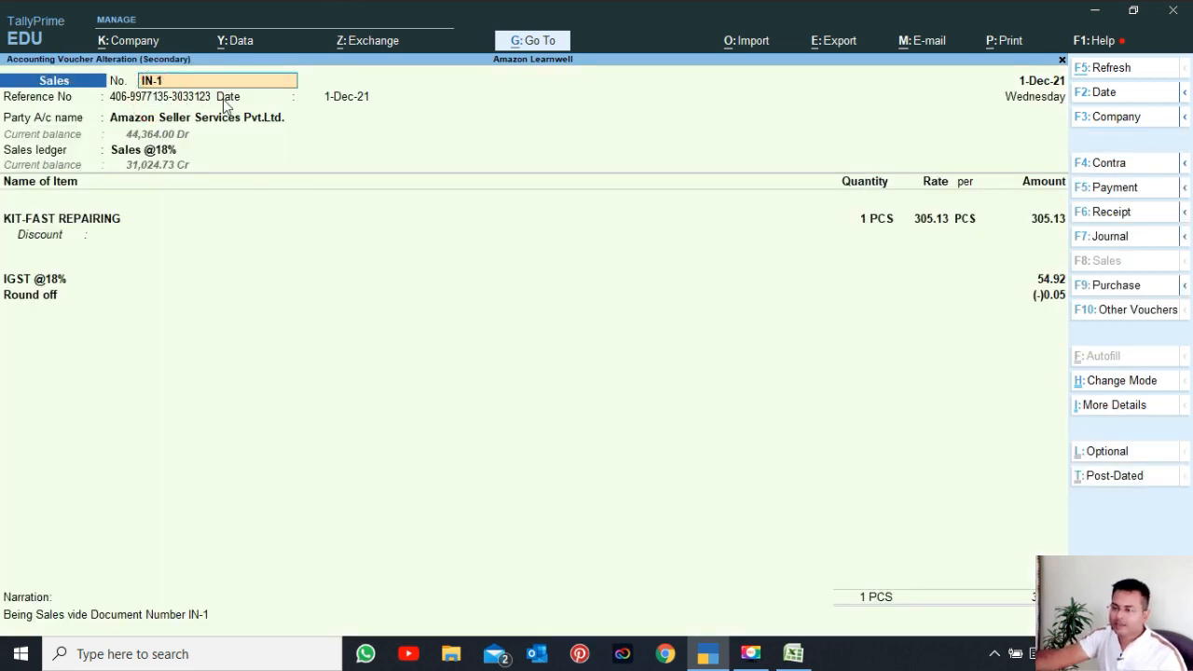
key(Return)
key(Return)
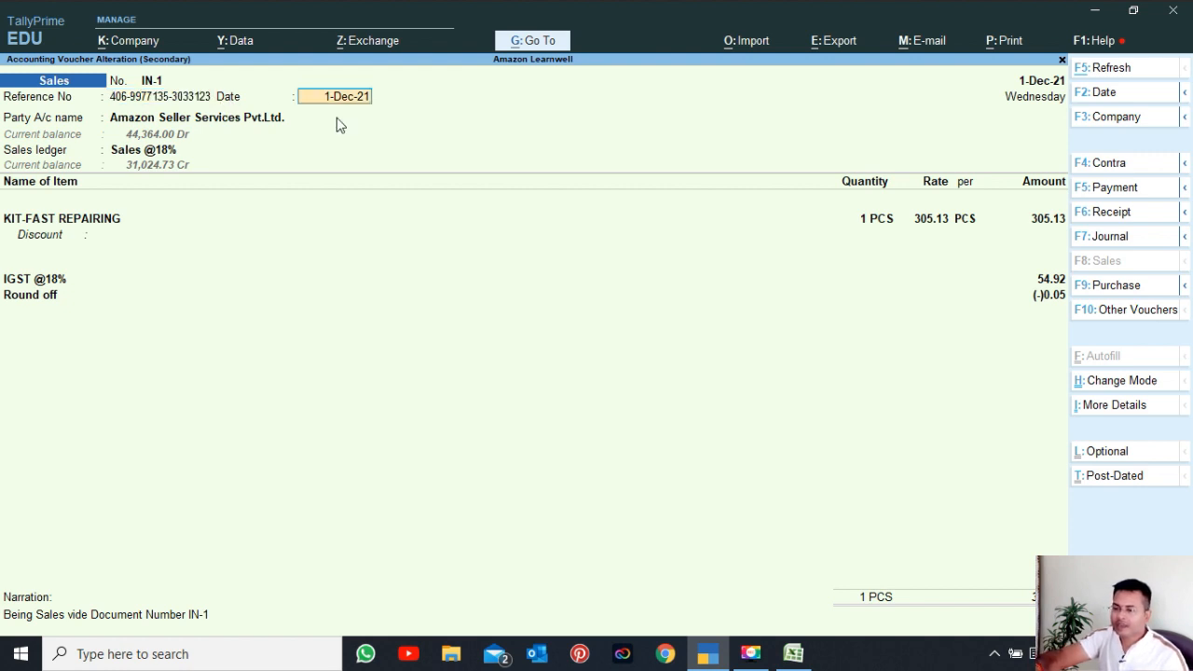
key(Return)
key(Return)
key(Return)
key(Return)
key(Return)
key(Return)
key(Return)
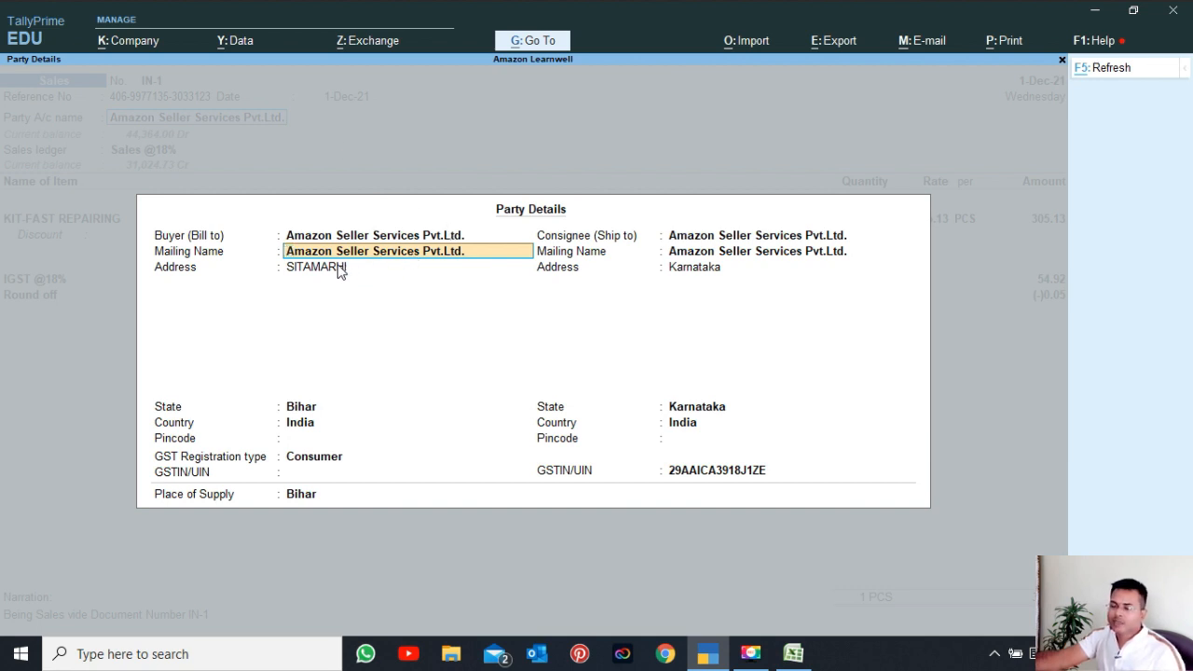
key(Return)
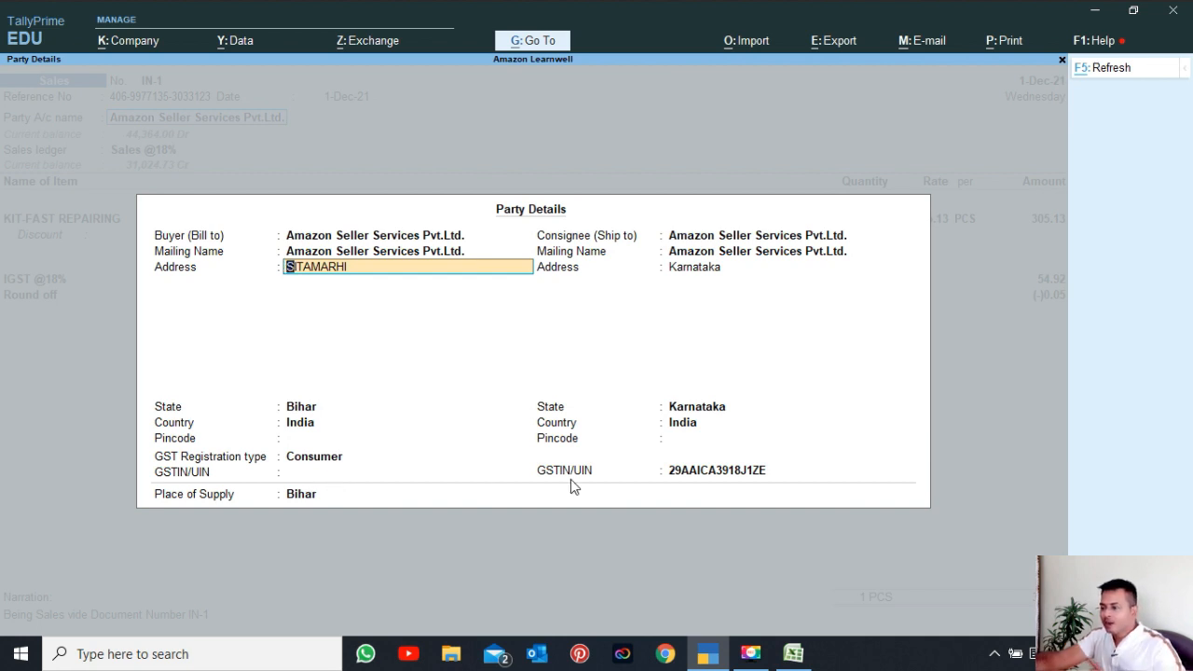
key(Escape)
key(Escape)
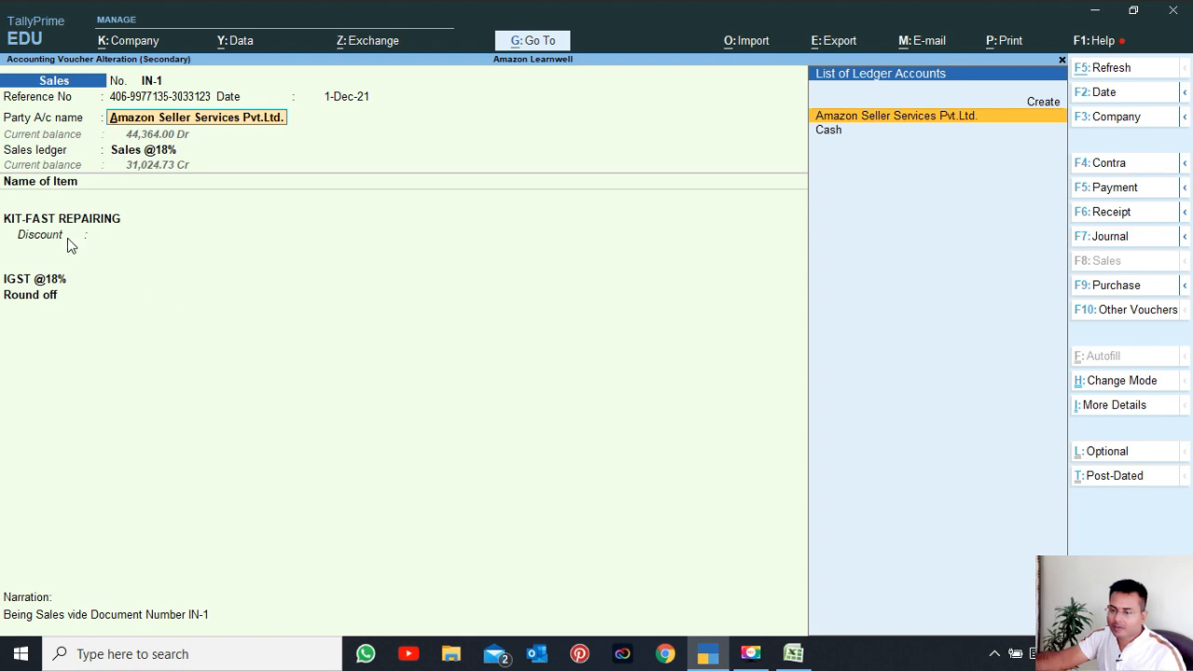
Review the voucher's order and dispatch details and its item and tax lines, and close it without saving
key(Return)
key(Return)
key(Return)
key(Return)
key(Return)
key(Return)
key(Return)
key(Return)
key(Return)
key(Return)
key(Return)
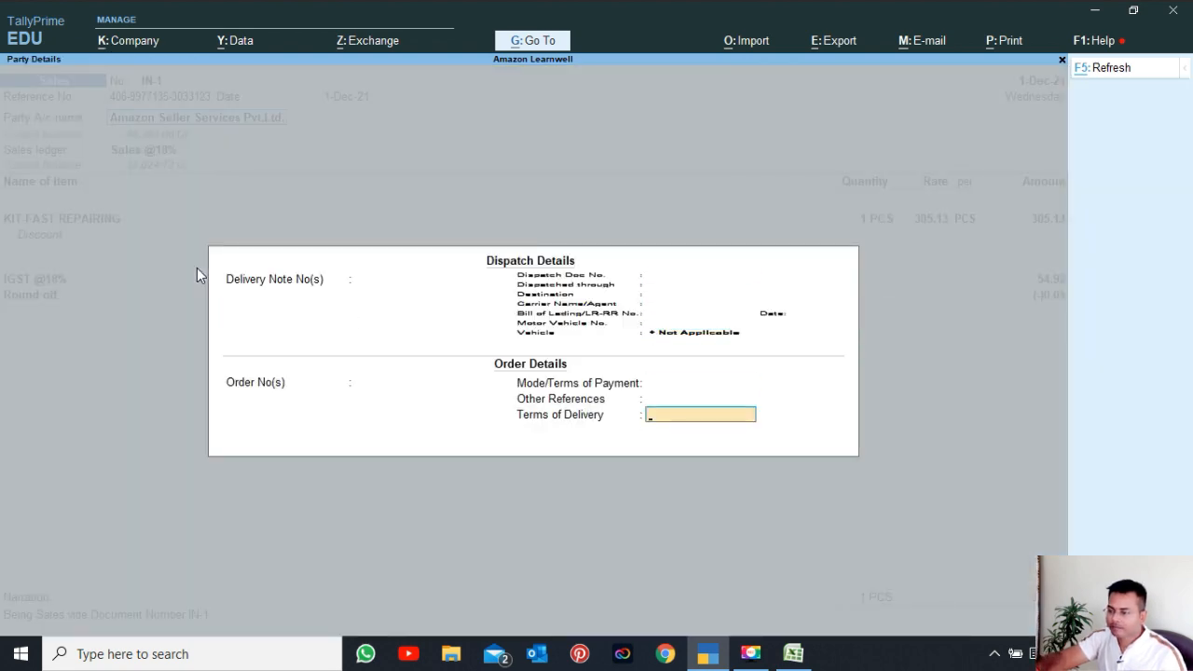
key(Return)
key(Return)
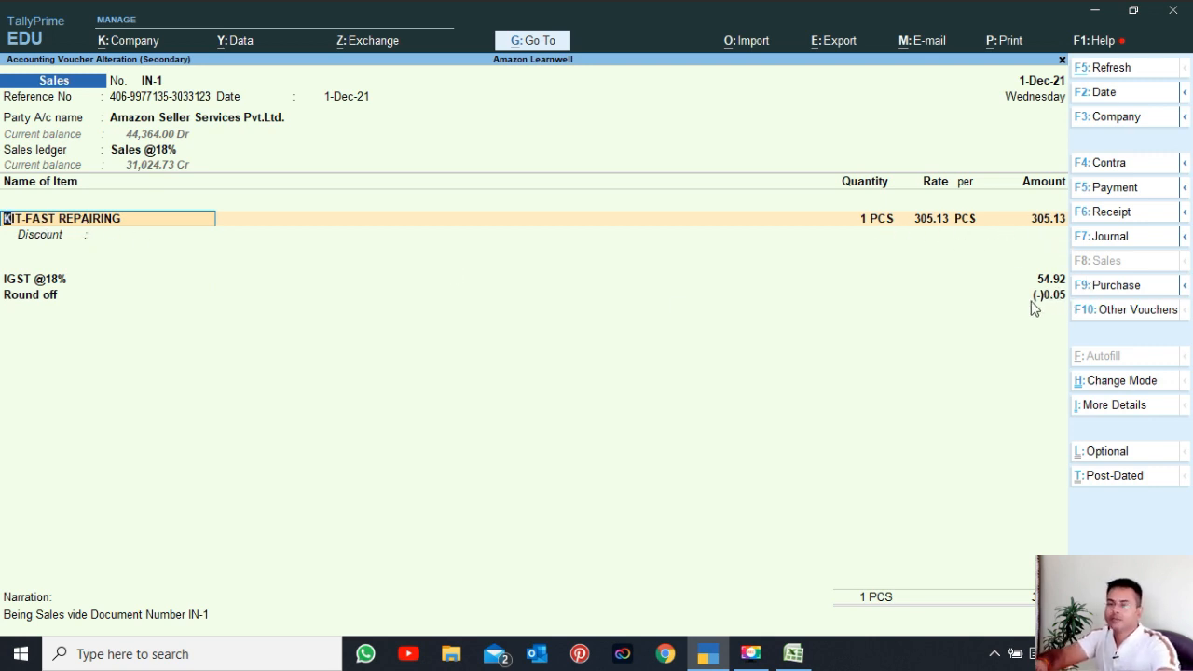
key(Escape)
key(Escape)
key(Escape)
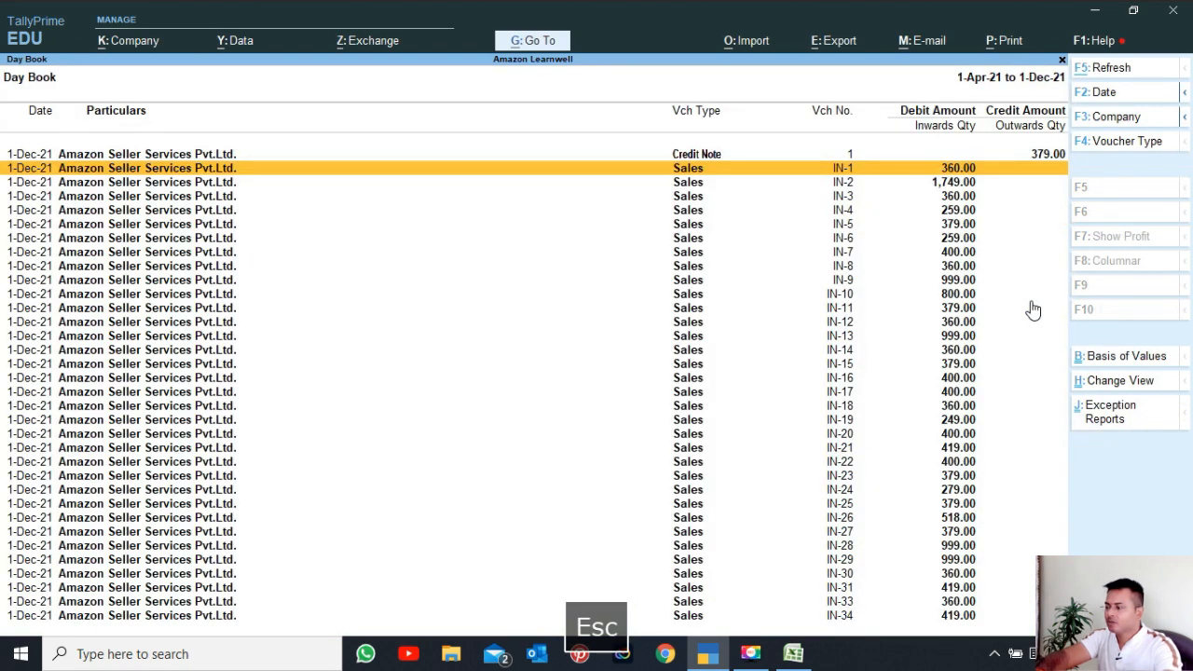
Open the credit note from the Day Book, examine its number, item and tax lines, and close it
key(Up)
key(Return)
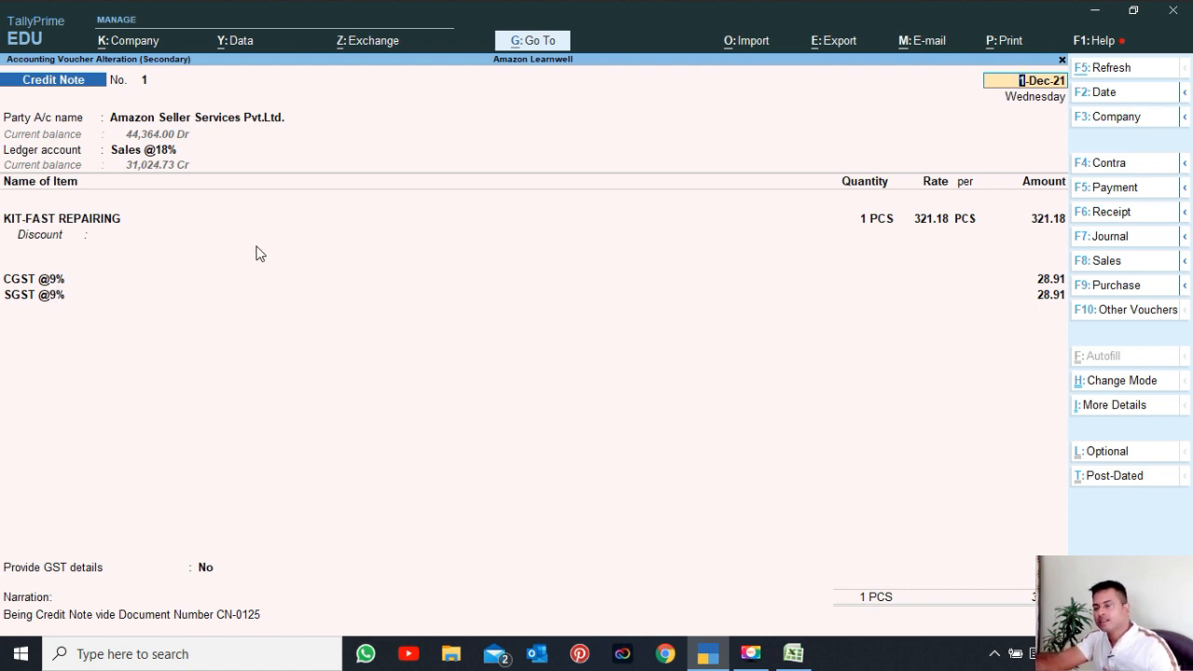
key(Escape)
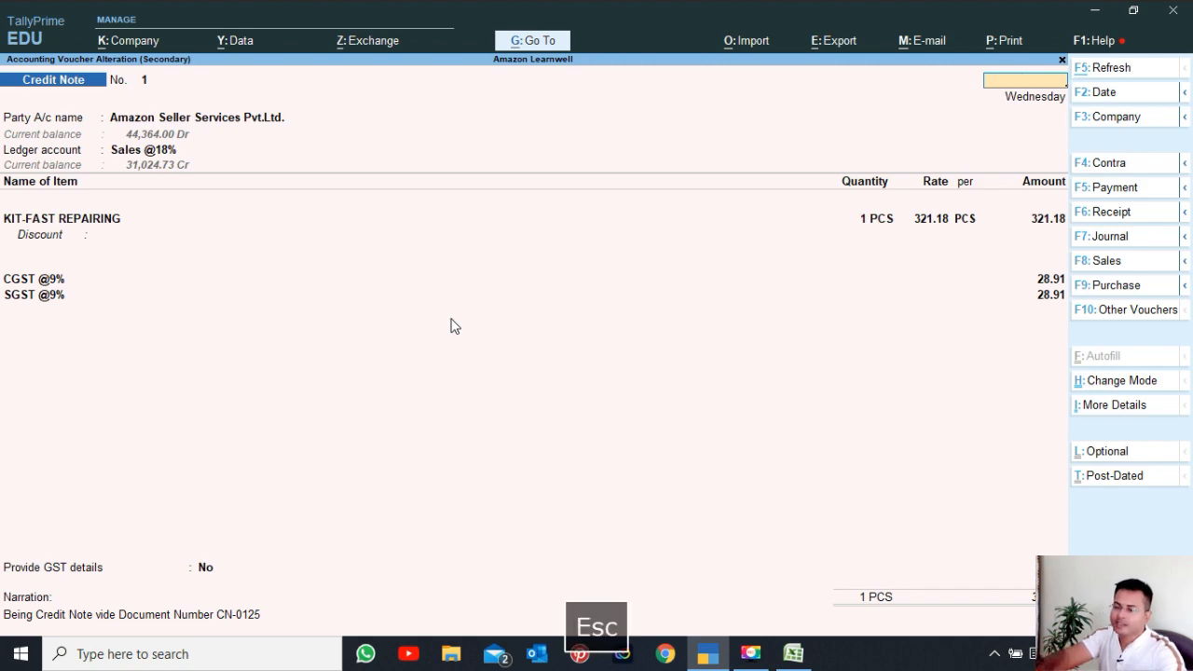
key(Escape)
Browse the posted sales vouchers in the Day Book and compare their voucher numbers
key(Down)
key(Down)
key(Down)
key(Down)
key(Down)
key(Down)
key(Down)
key(Down)
key(Down)
key(Down)
key(Down)
key(Down)
key(Down)
key(Down)
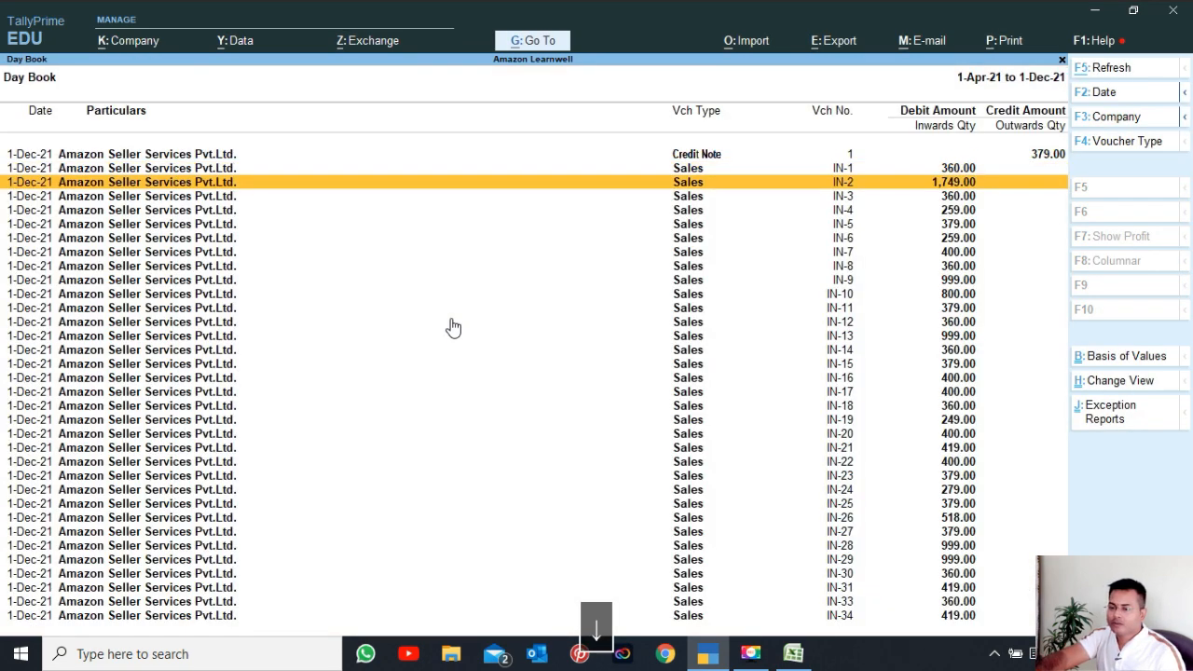
key(Down)
key(Down)
key(Down)
key(Down)
key(Down)
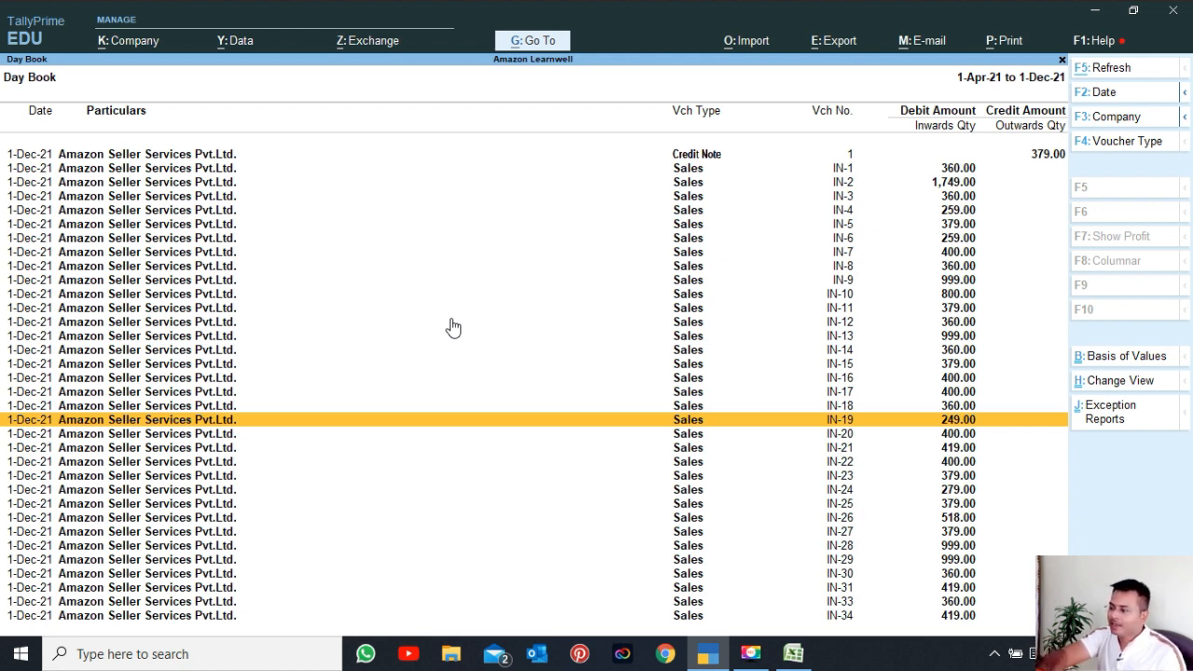
key(Up)
key(Up)
key(Up)
key(Up)
key(Up)
key(Up)
key(Up)
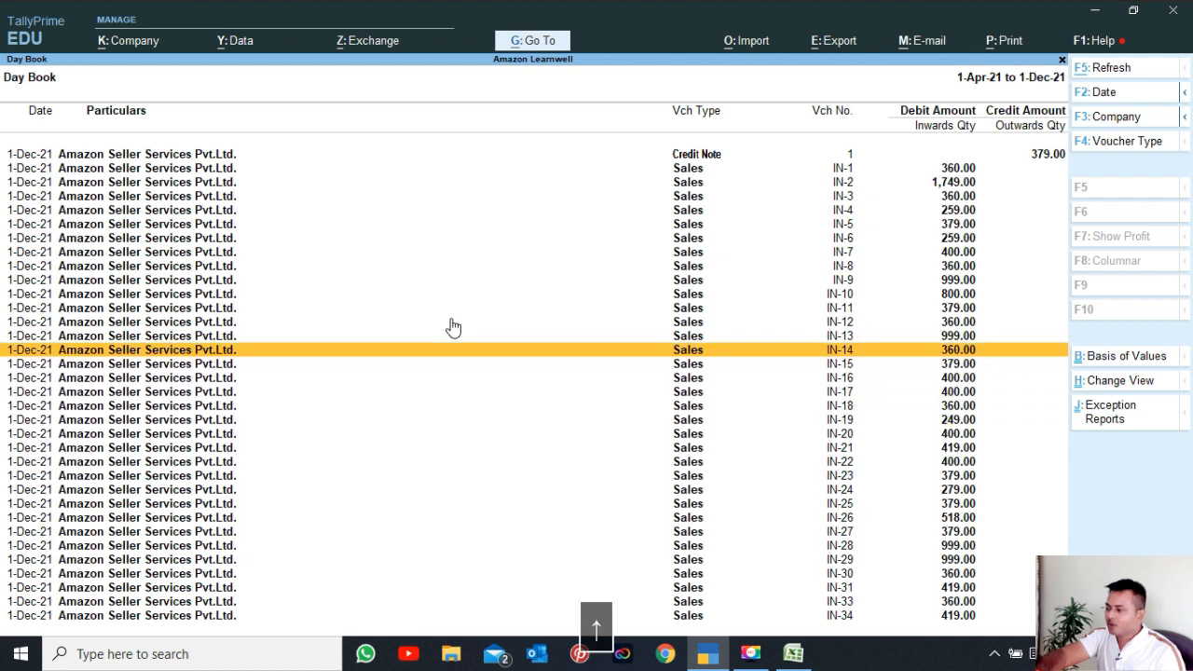
key(Up)
key(Up)
key(Up)
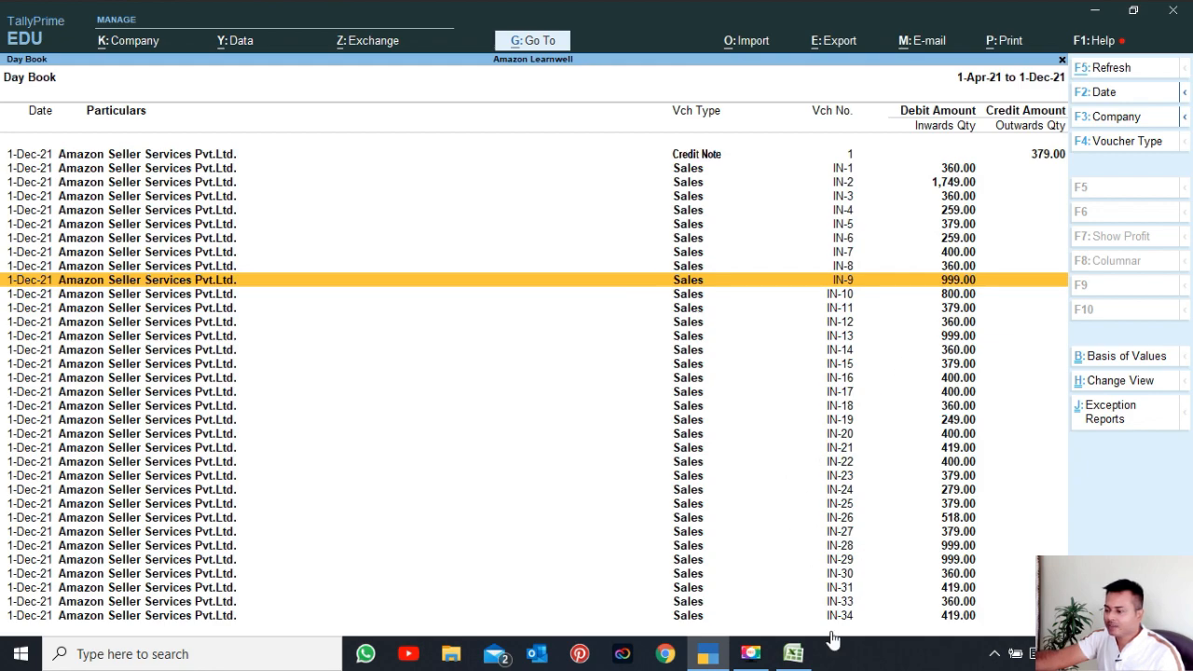
Switch to the Excel2Tally workbook and review the voucher numbers in the Vouchers sheet from IN-1 to IN-10, including the row without a number
click(795, 654)
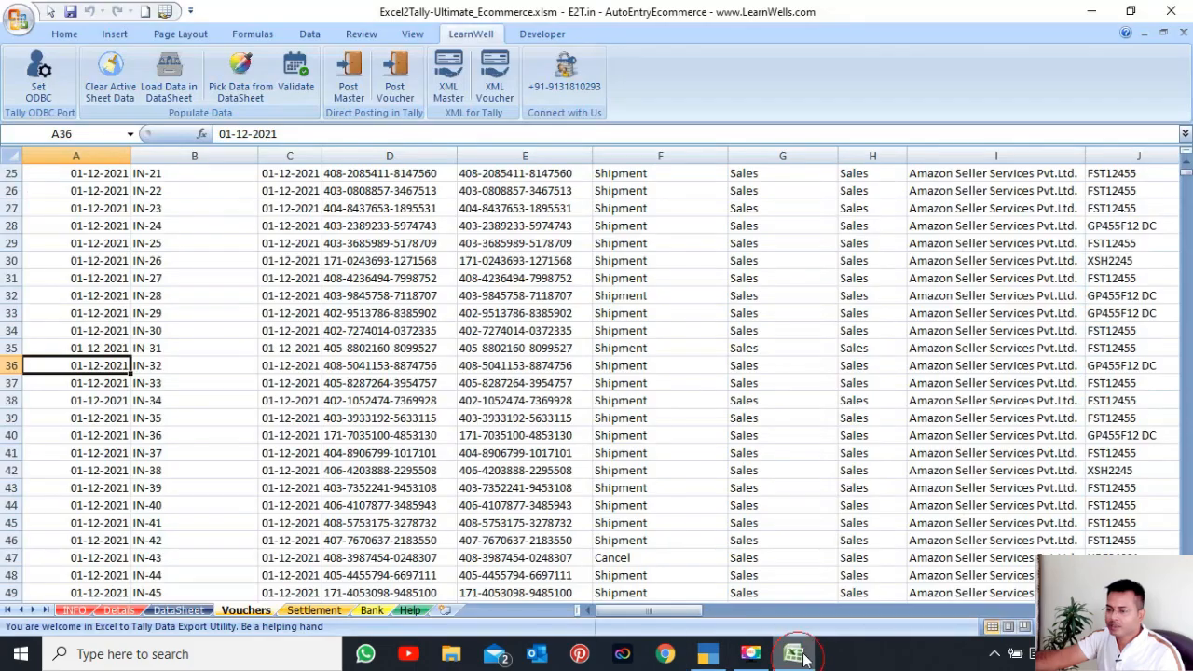
click(226, 347)
key(Up)
key(Up)
key(Up)
key(Up)
key(Up)
key(Up)
key(Up)
key(Up)
key(Up)
key(Up)
key(Up)
key(Up)
key(Up)
key(Up)
key(Up)
key(Up)
key(Up)
key(Up)
key(Up)
key(Up)
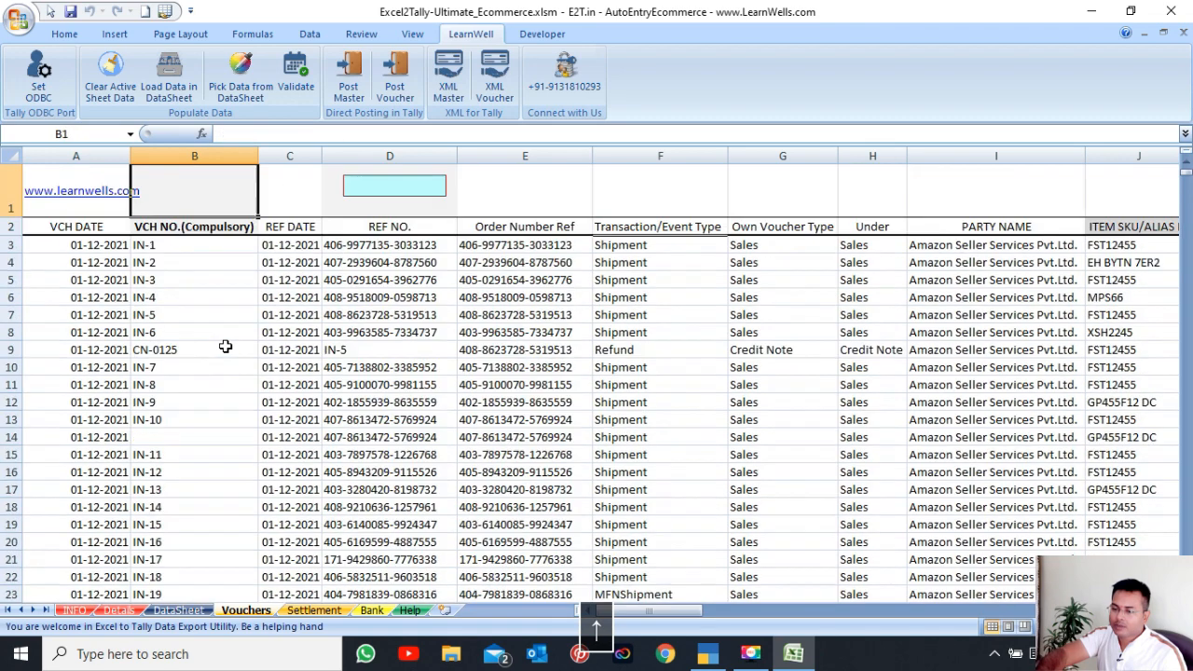
key(Down)
key(Down)
key(Down)
key(Down)
key(Down)
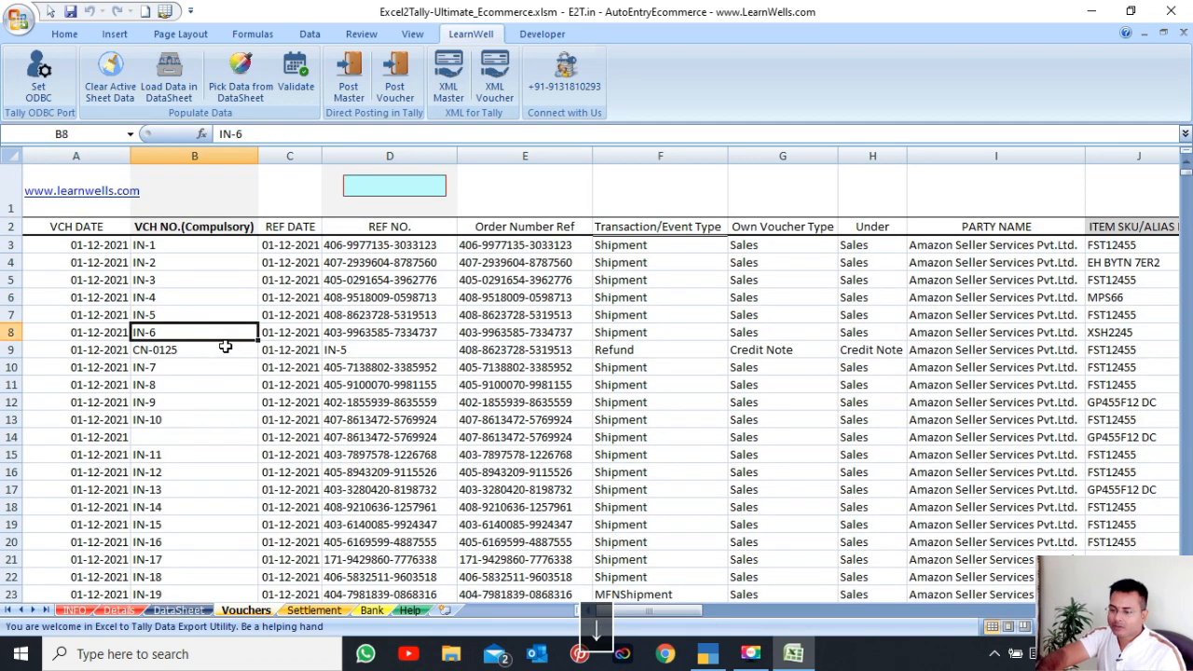
key(Down)
key(Down)
key(Down)
key(Down)
key(Down)
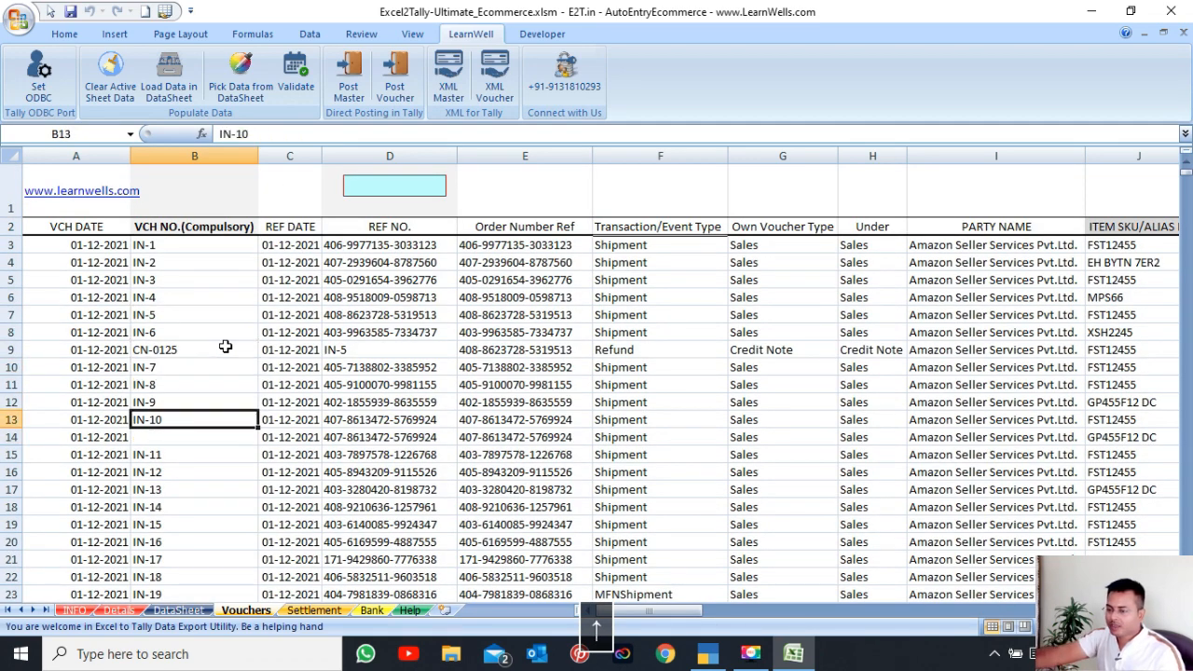
Switch back to TallyPrime, open sales voucher IN-10 from the Day Book, examine its two item lines, and close it
click(709, 653)
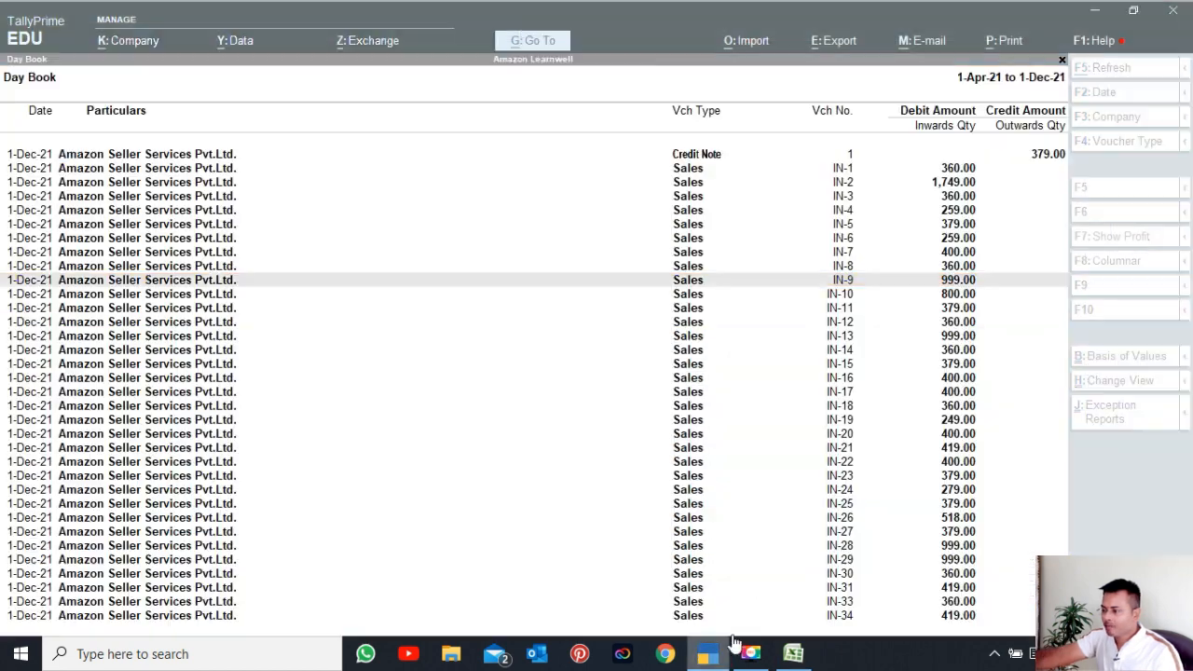
key(Down)
key(Return)
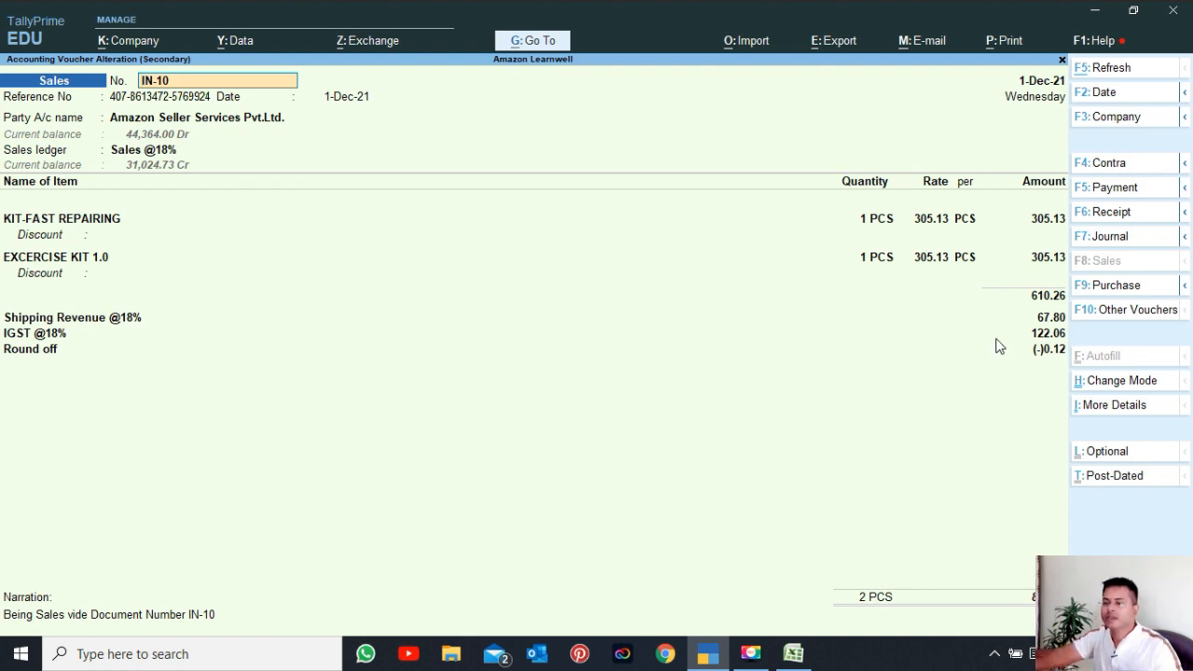
key(Escape)
key(Escape)
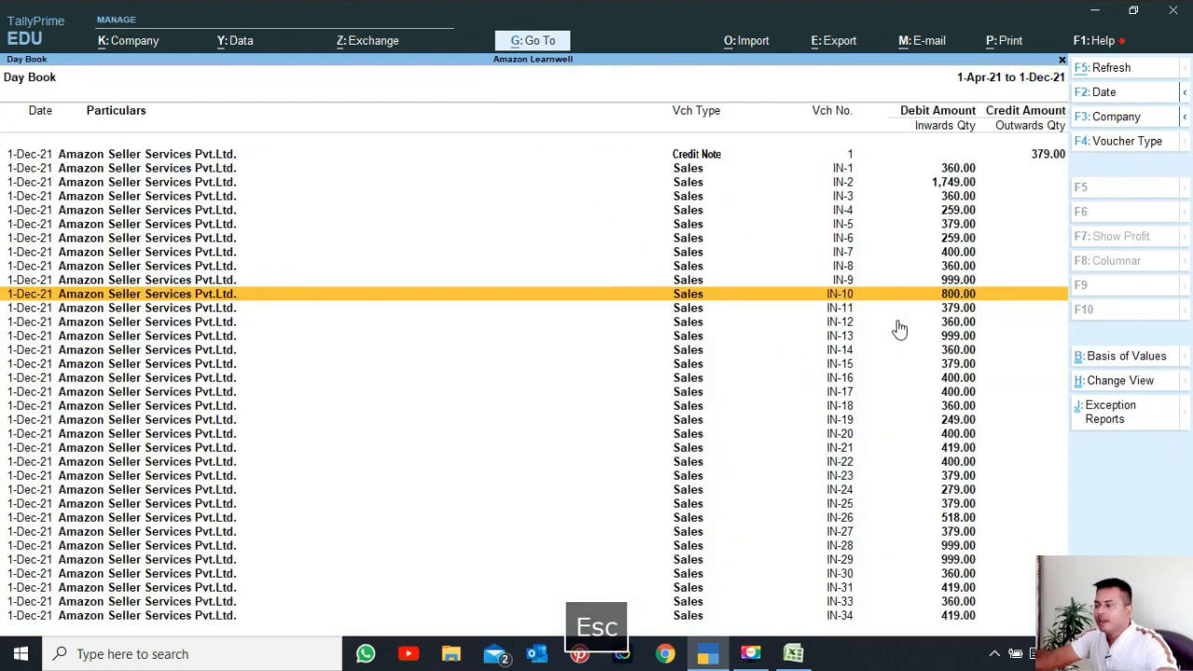
Leave the Day Book and open the GSTR-1 report from the GST reports
key(Escape)
key(Escape)
key(Escape)
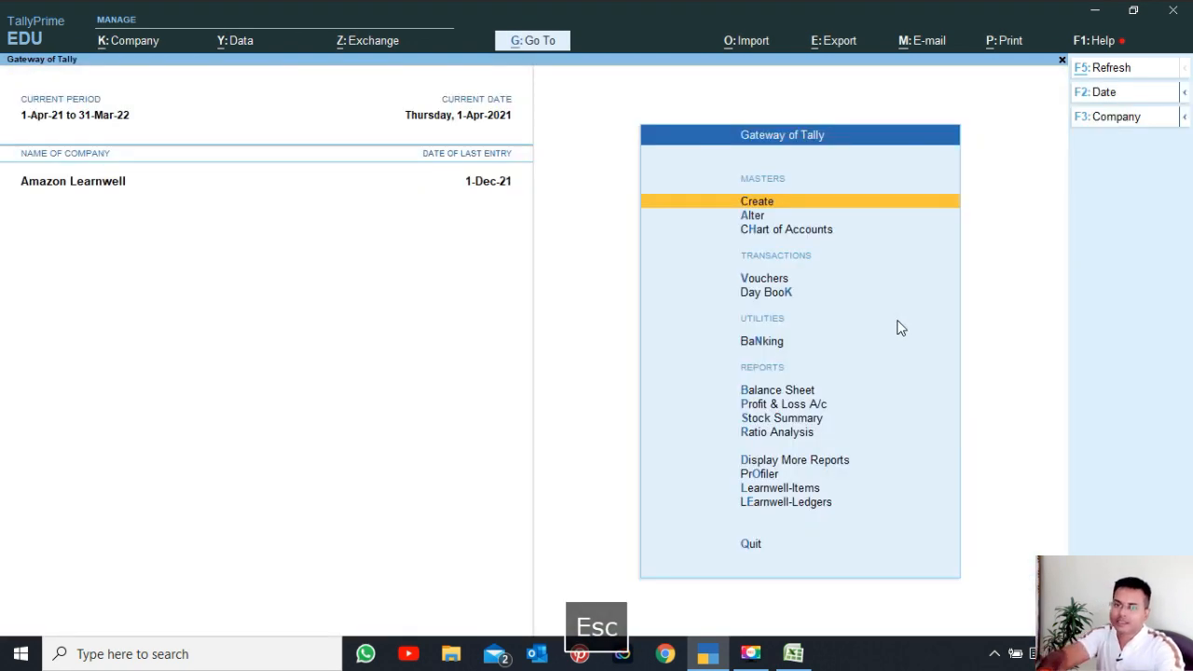
key(d)
key(g)
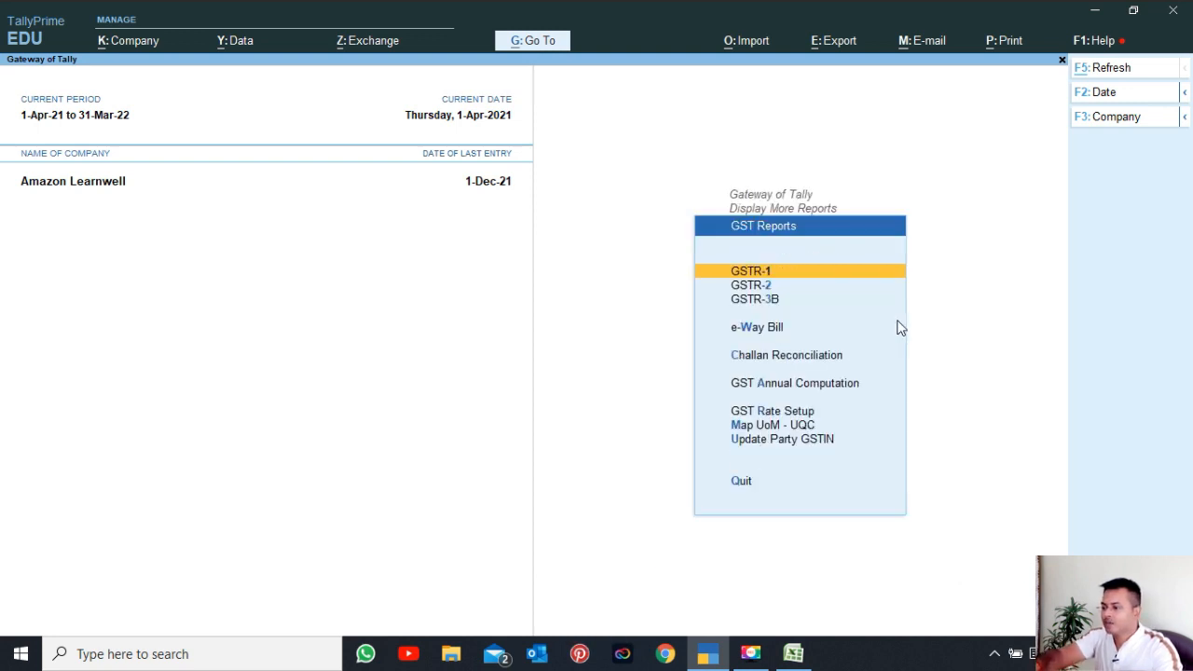
key(Return)
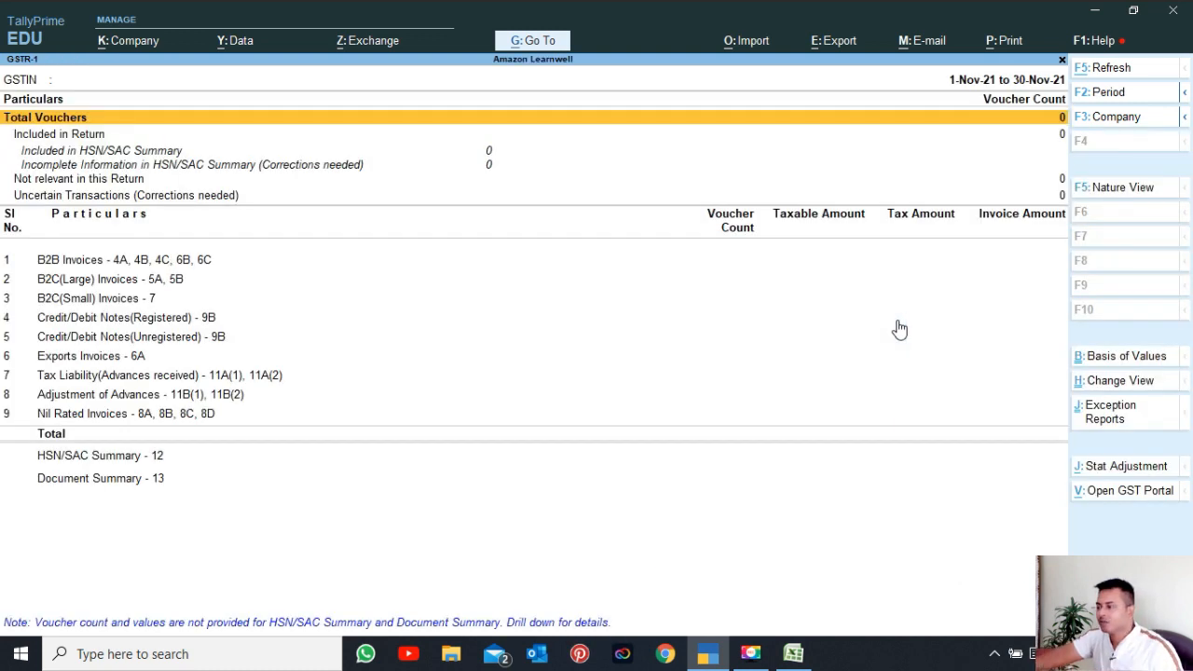
Set the GSTR-1 period from 1-12-2021 to 1-12-2021
click(1106, 103)
text(1.12)
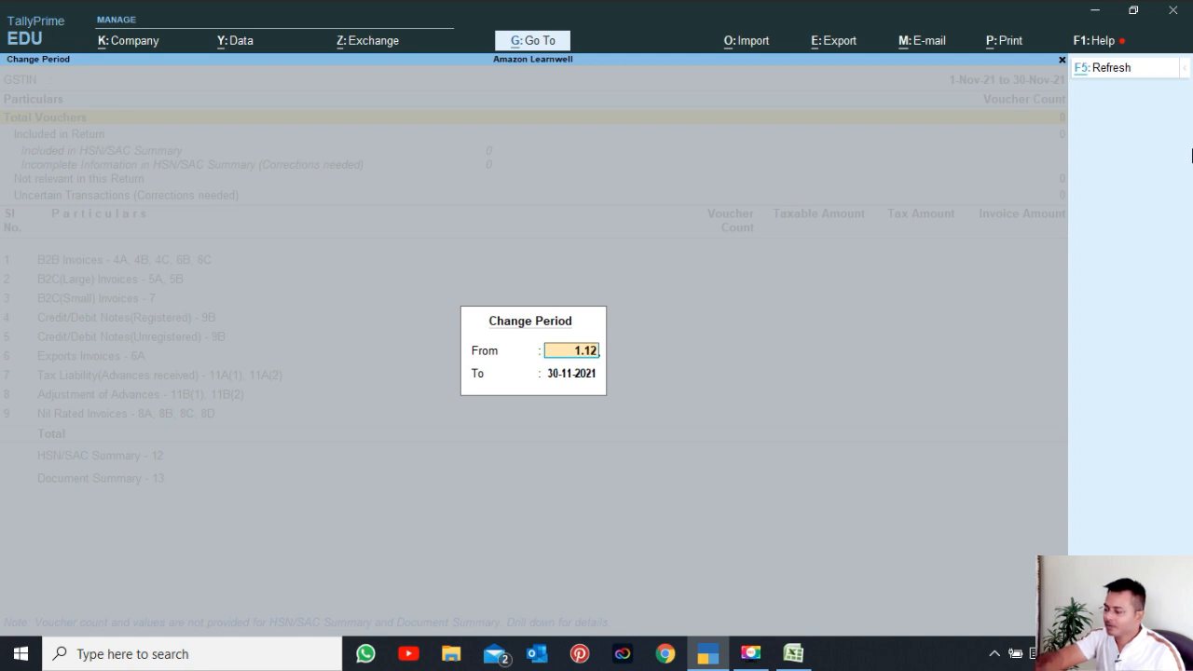
key(Return)
text(1.12)
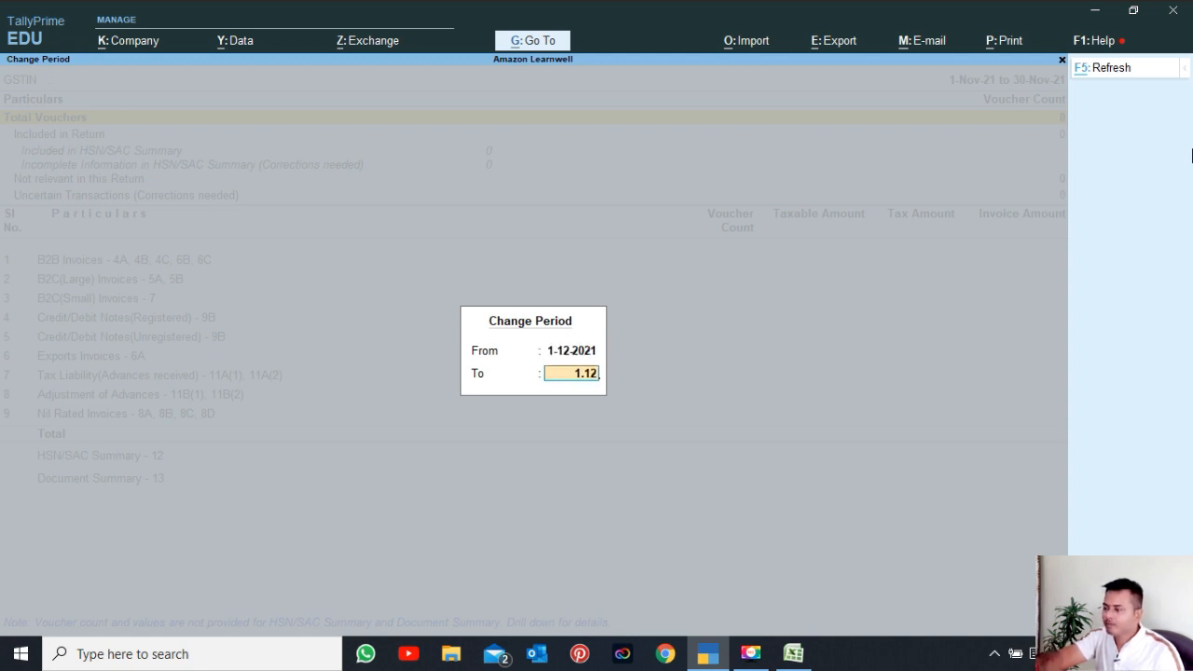
key(Return)
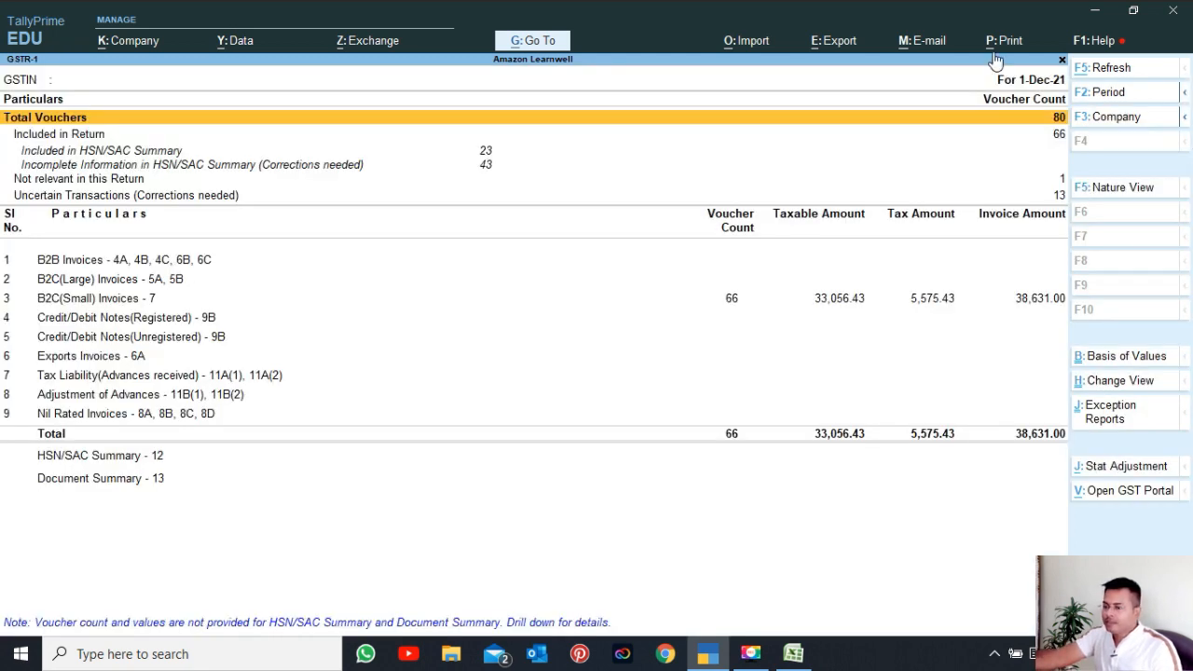
Check the B2C(Small) invoices row and drill into the uncertain transactions to list the vouchers mismatched due to modified tax amounts
click(792, 315)
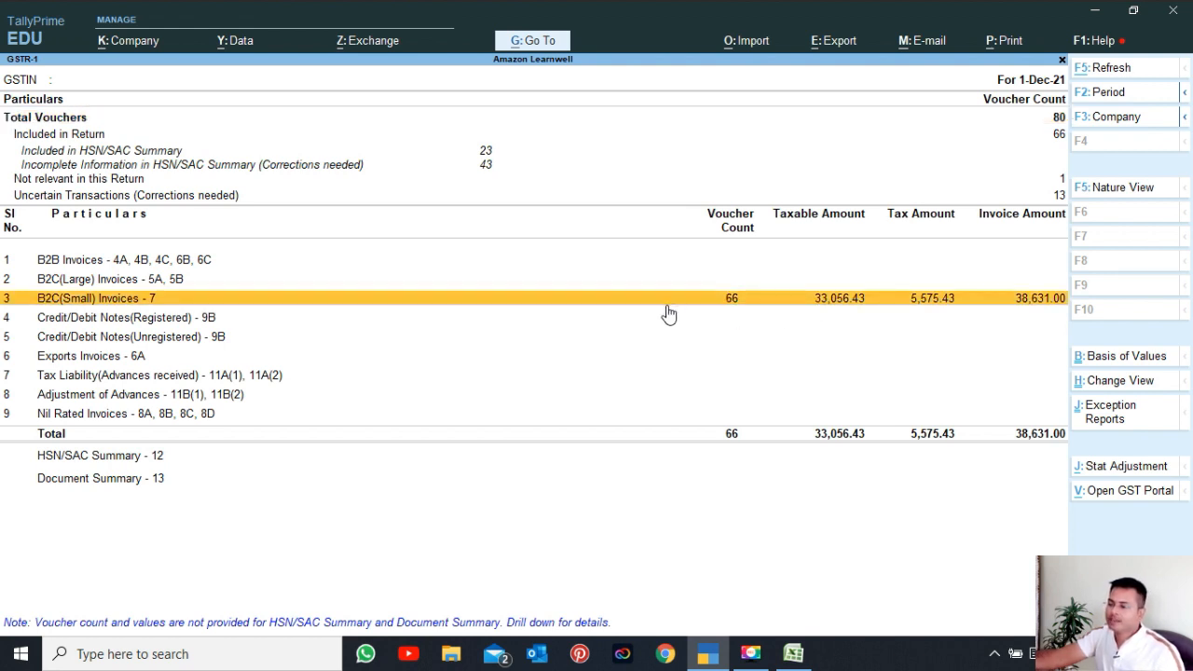
click(1057, 197)
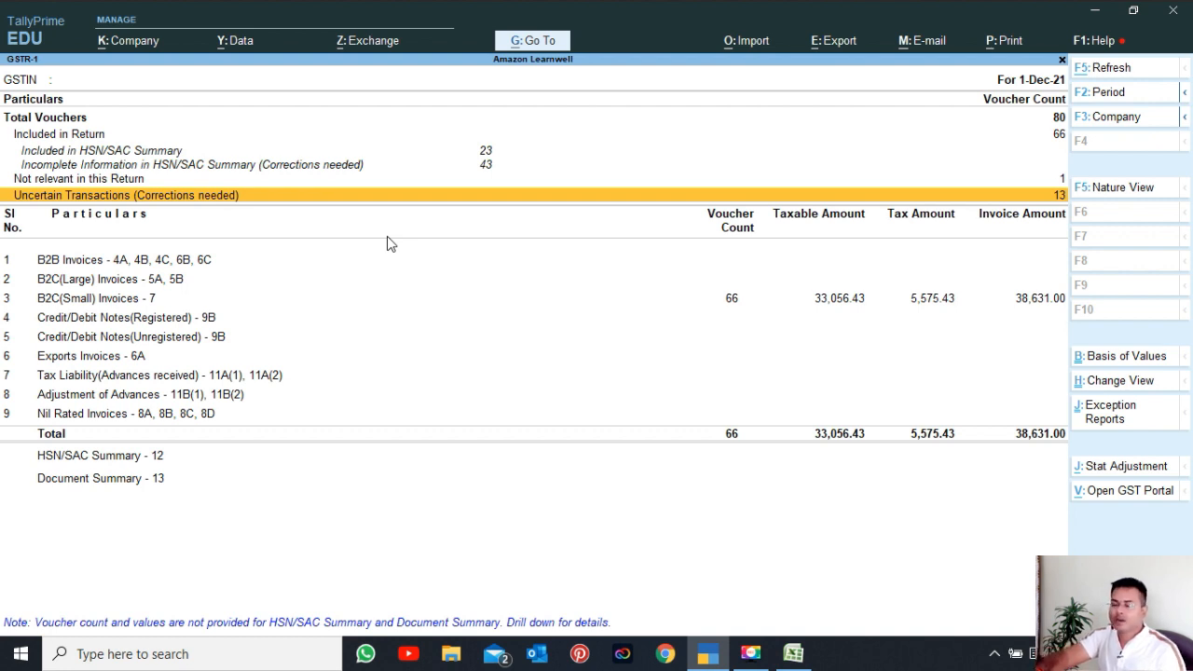
key(Return)
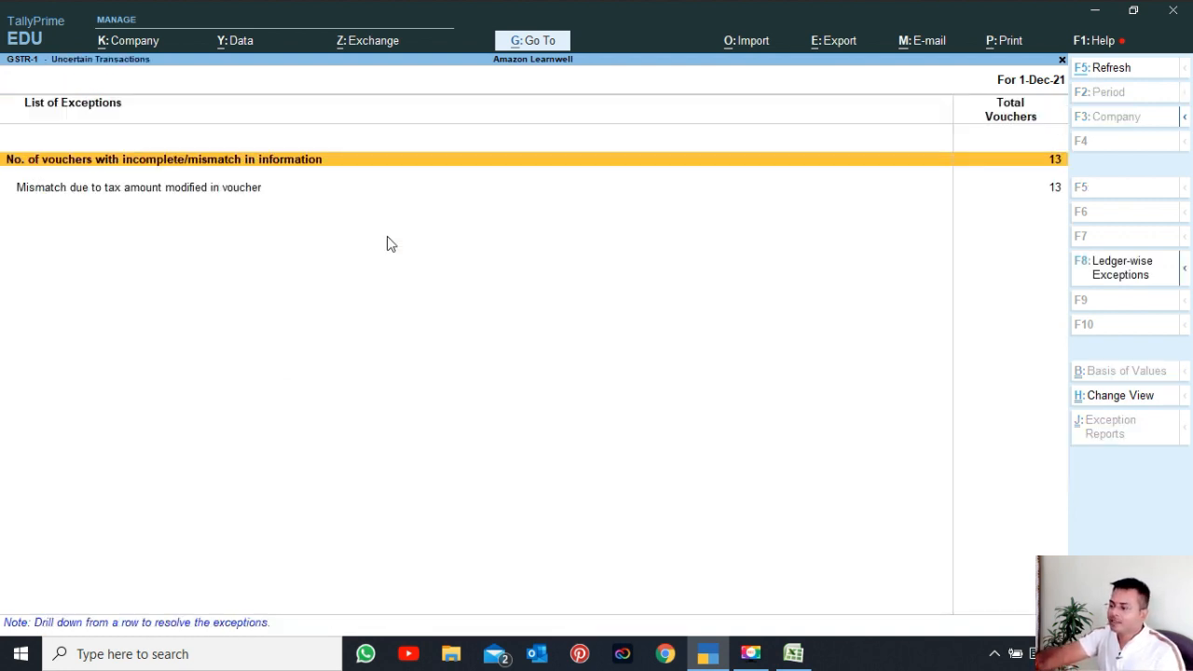
key(Down)
key(Return)
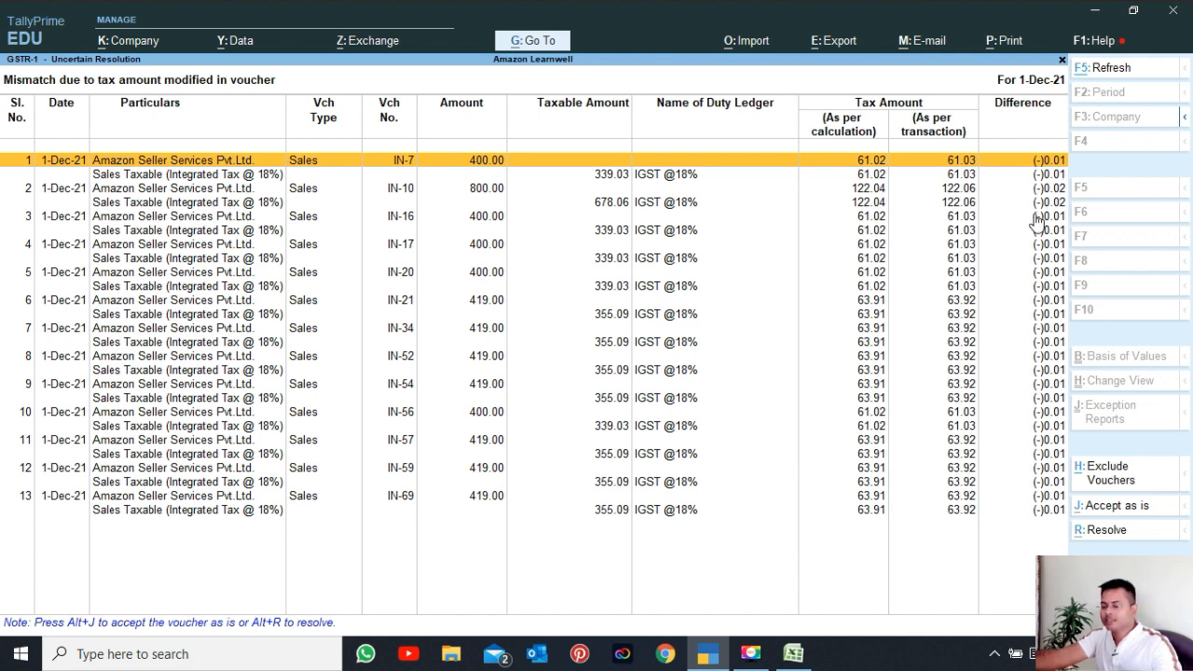
Accept all the tax-mismatch vouchers as is and return to the GSTR-1 summary
key(ctrl+space)
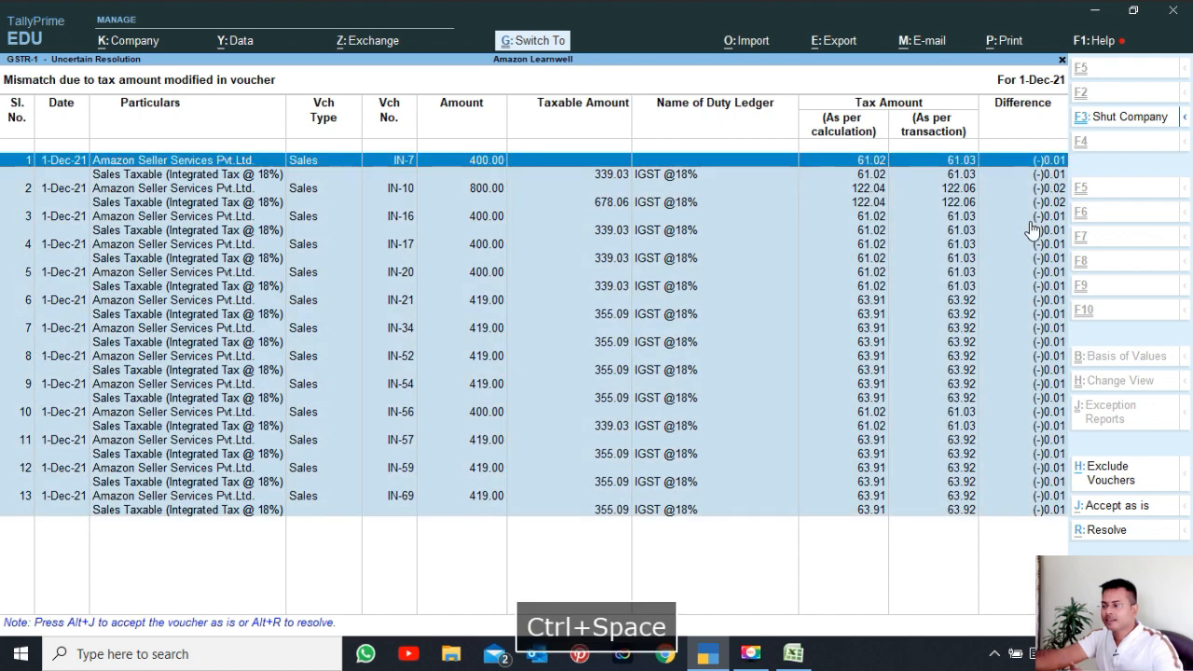
click(1109, 511)
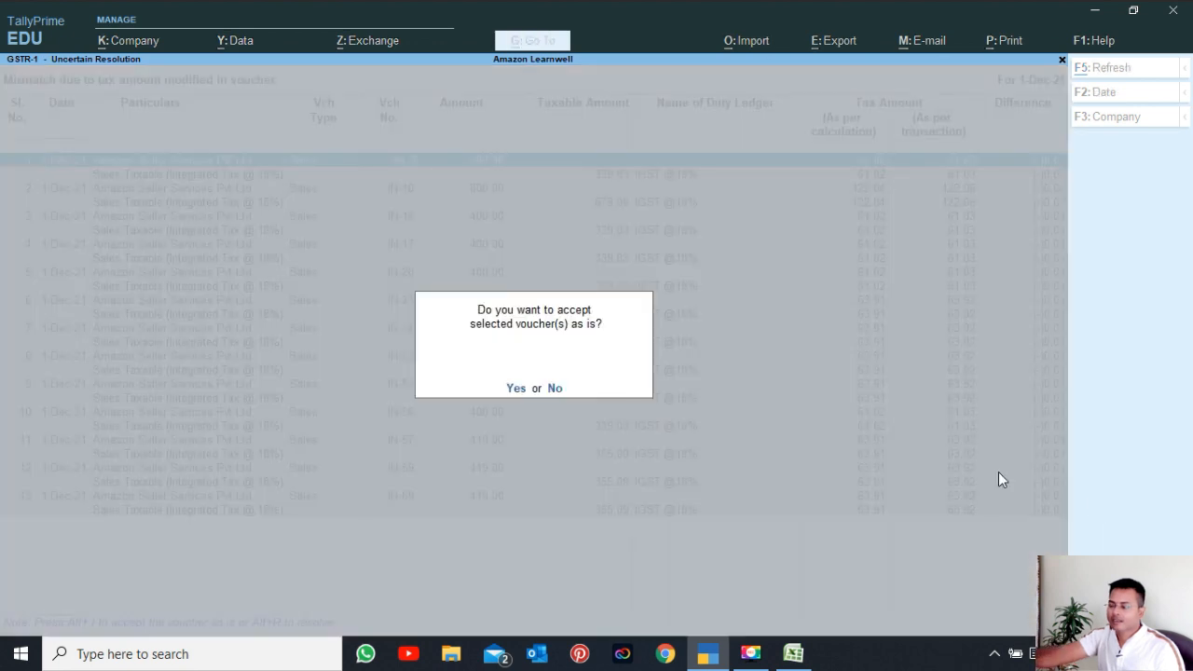
key(y)
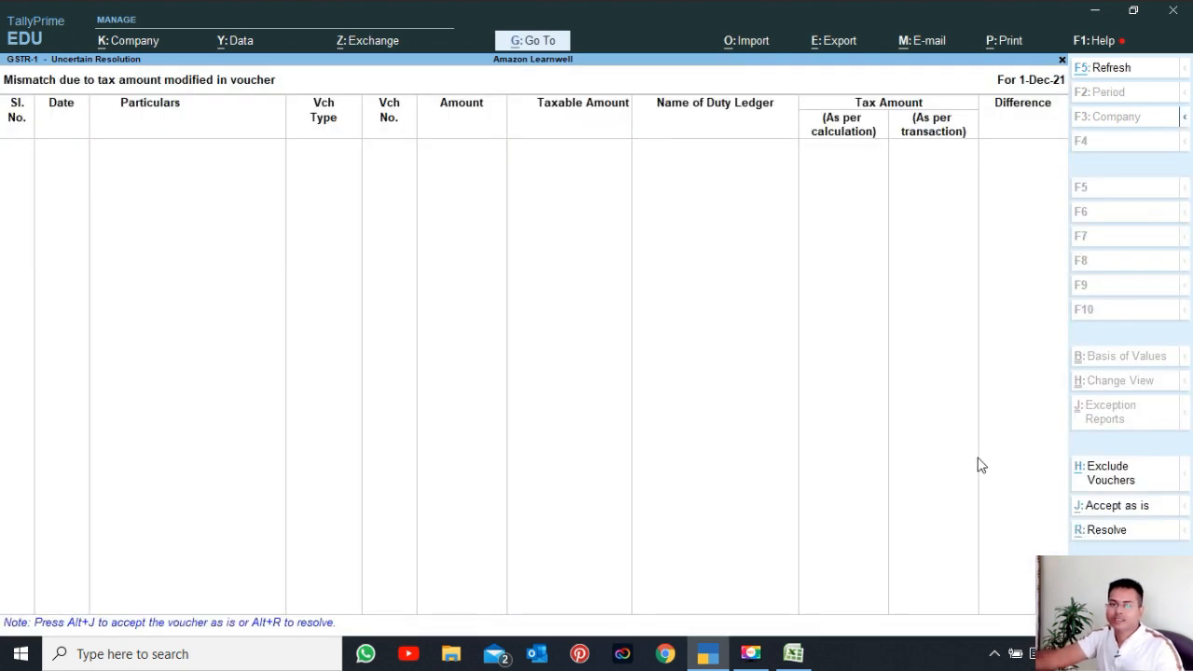
key(Escape)
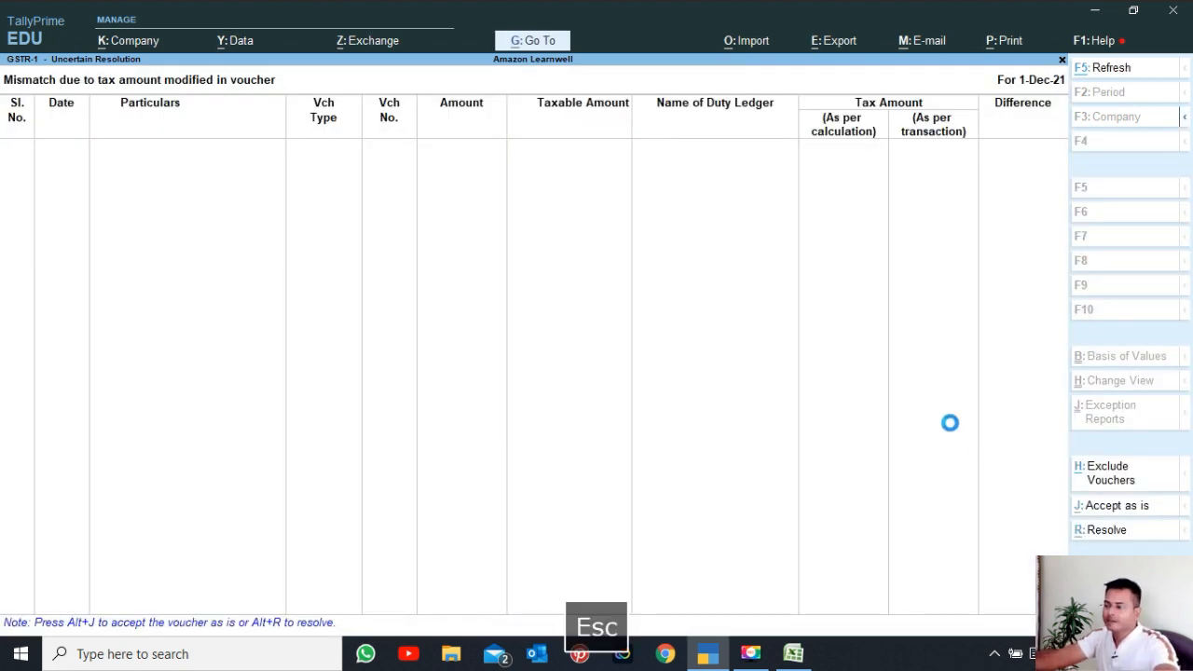
key(Escape)
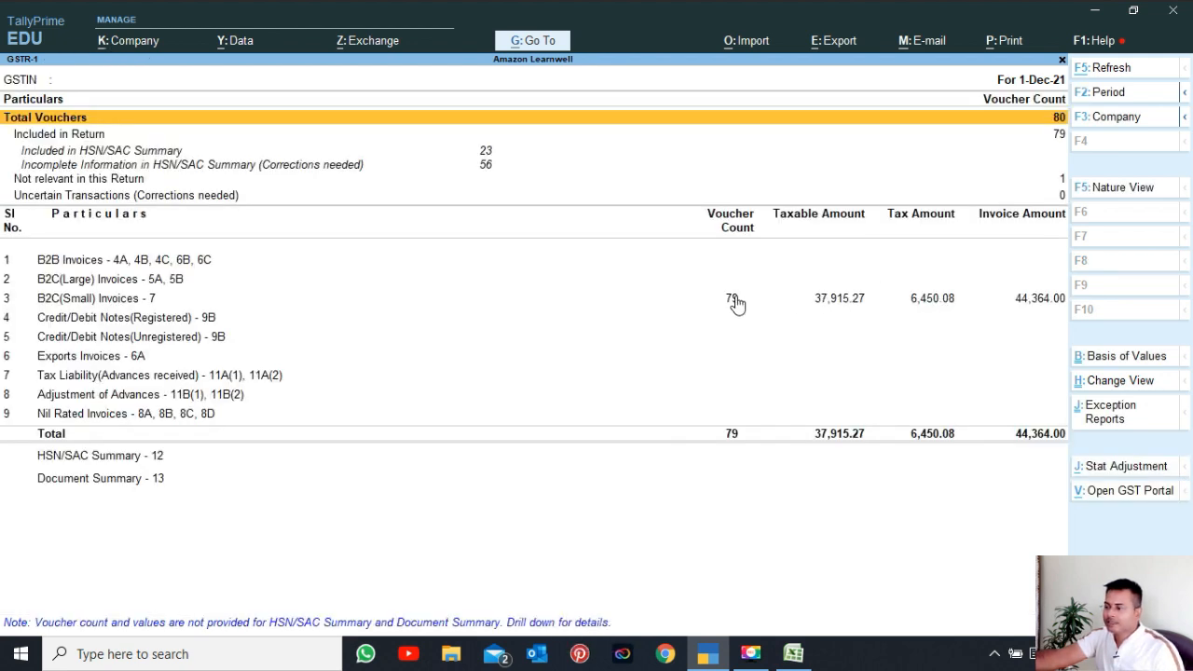
Check the B2C(Small) totals, drill into the vouchers not relevant in this return to examine voucher IN-43, and return to the GSTR-1 summary
click(780, 305)
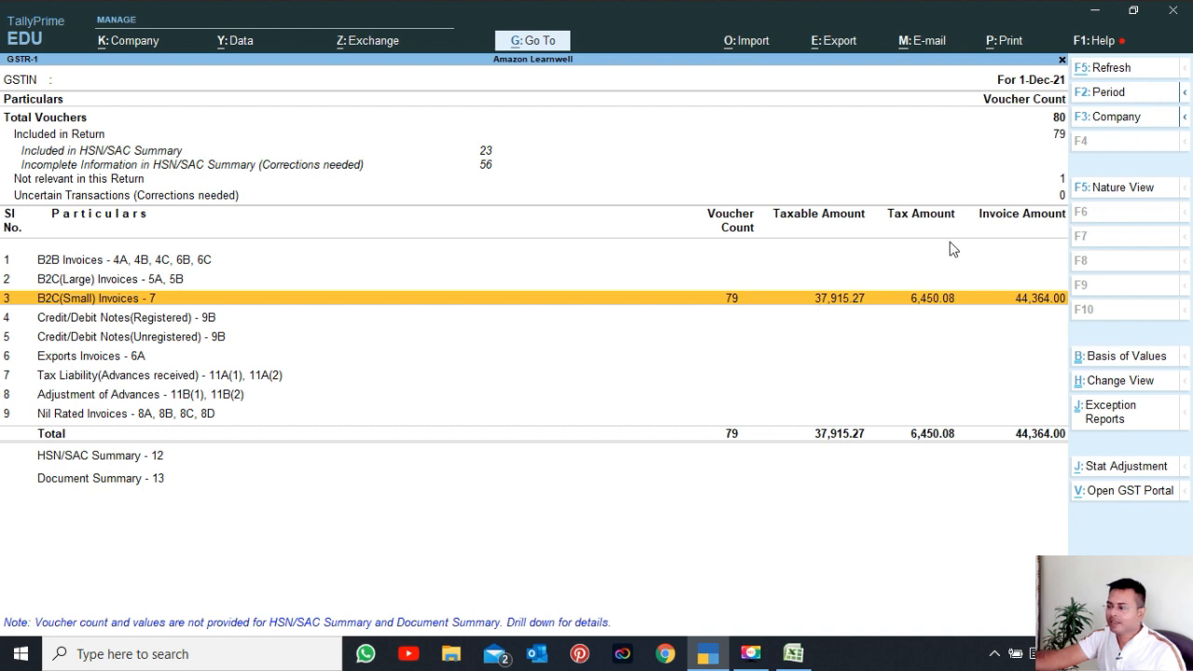
scroll(1090, 202, up, 4)
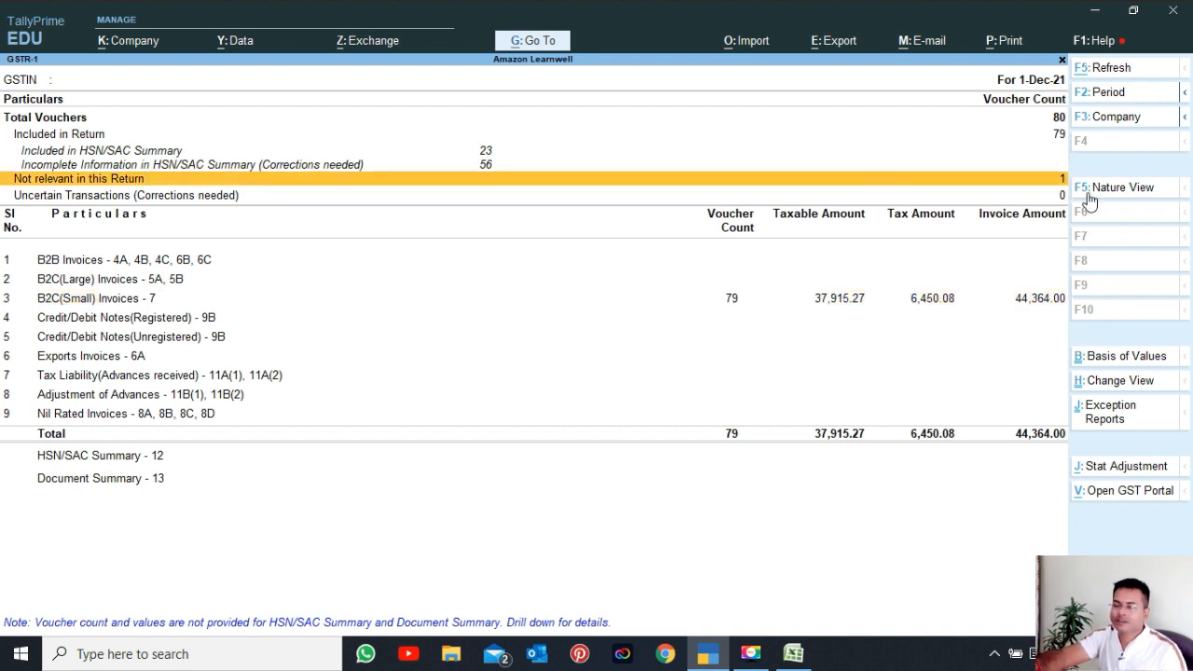
key(Return)
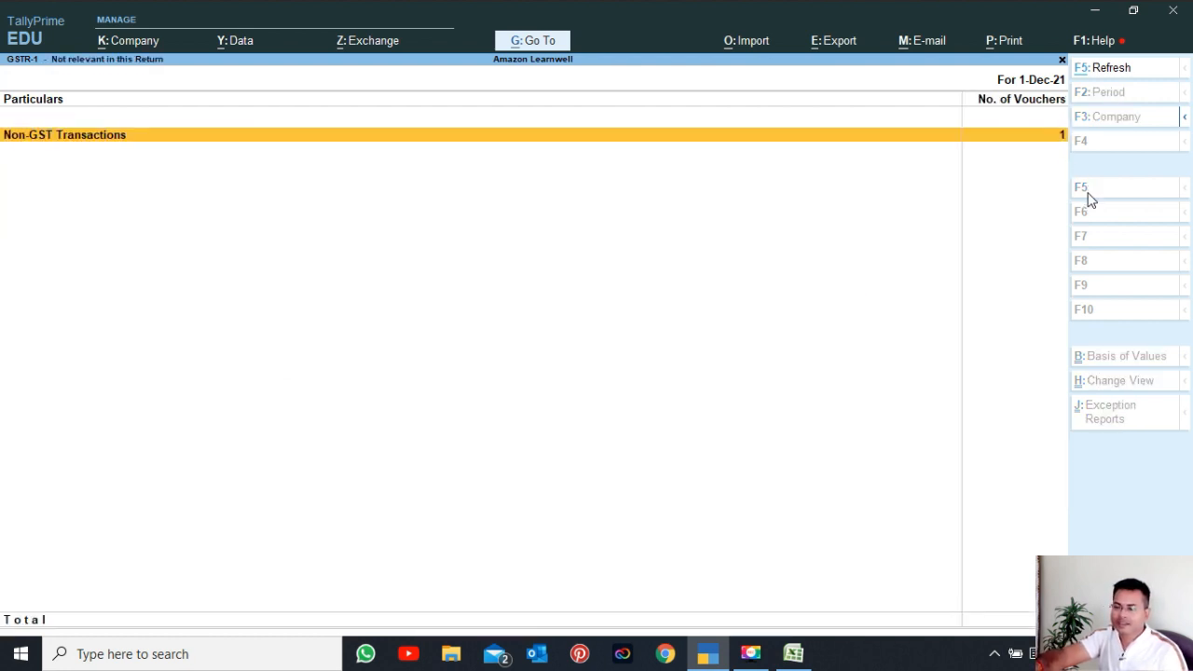
key(Return)
key(Return)
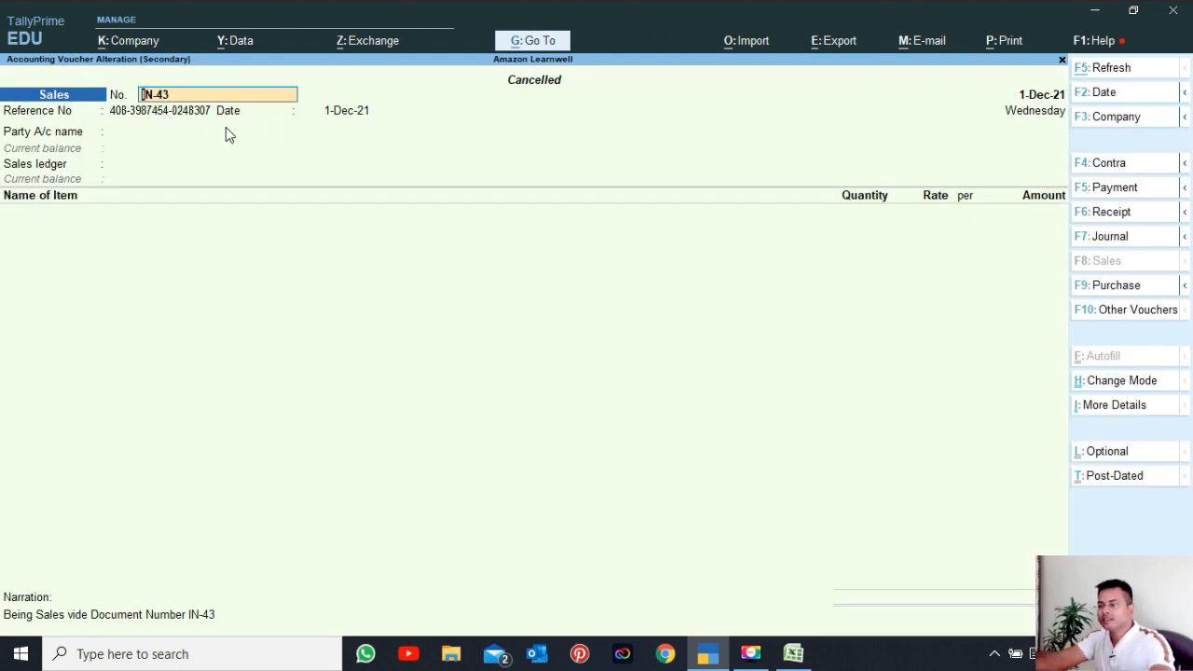
key(Escape)
key(Escape)
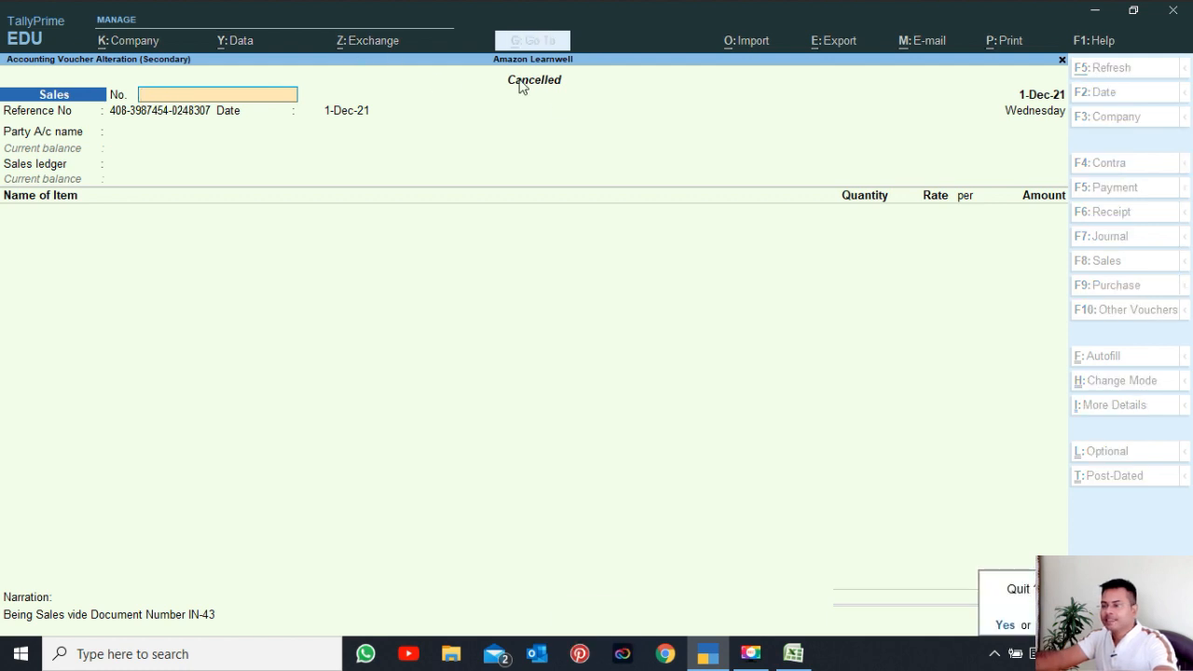
key(Escape)
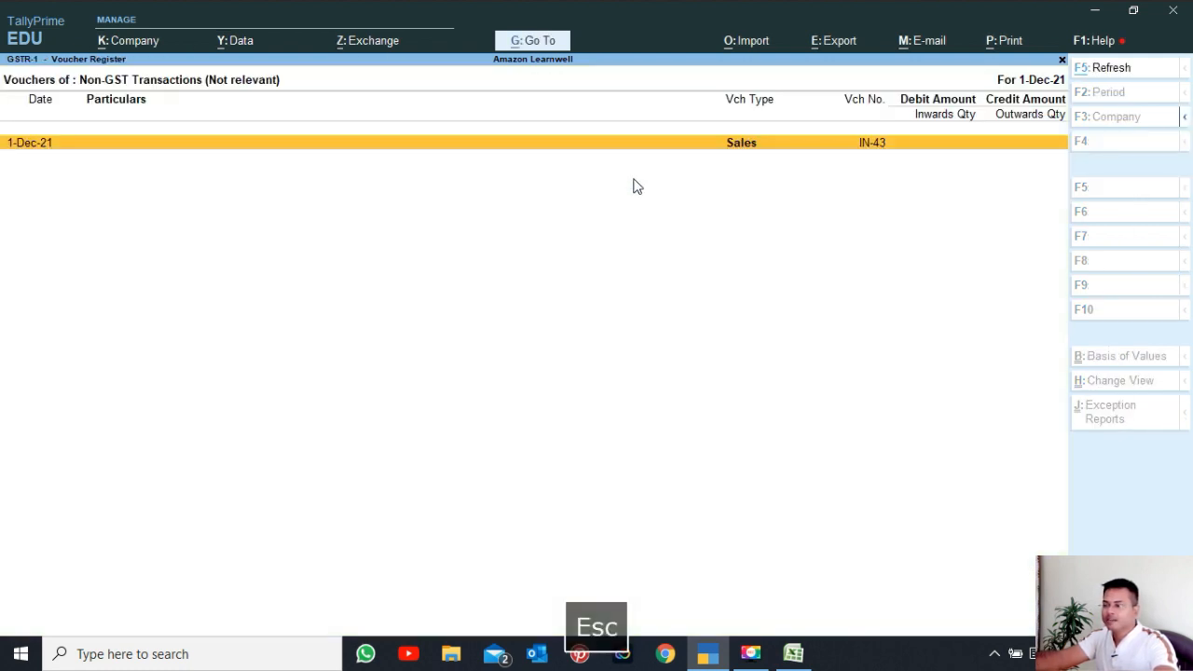
key(Escape)
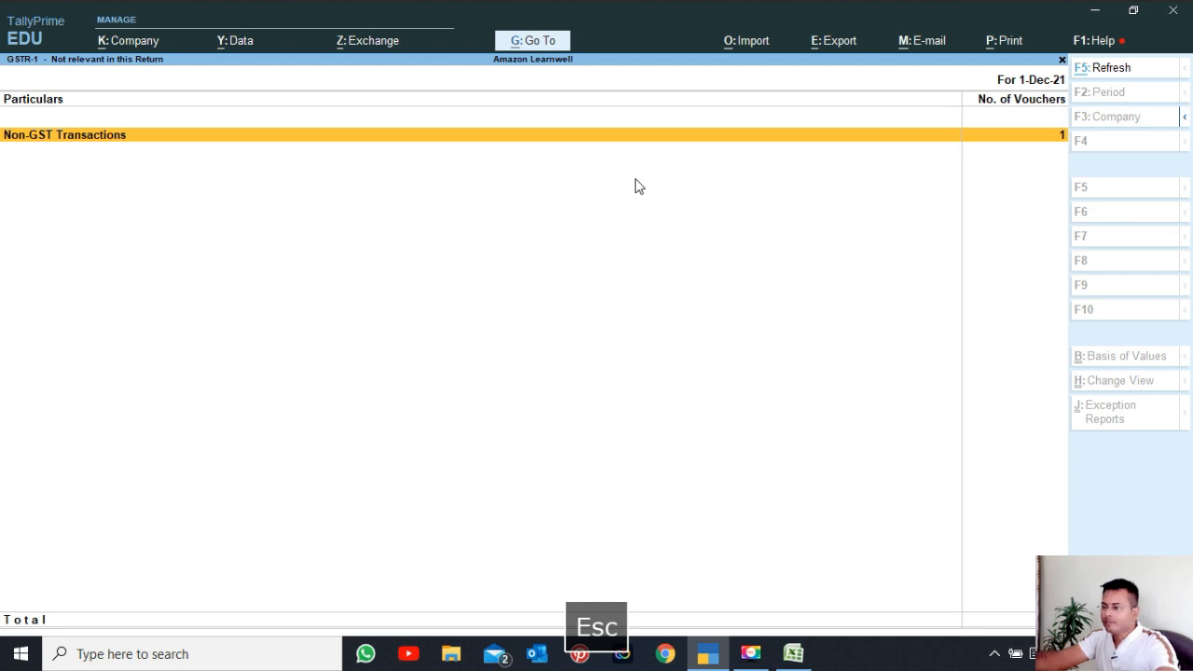
key(Escape)
Open the state-wise breakdown of B2C(Small) invoices, review its tax amounts, and drill into the Delhi 12 % vouchers
click(728, 298)
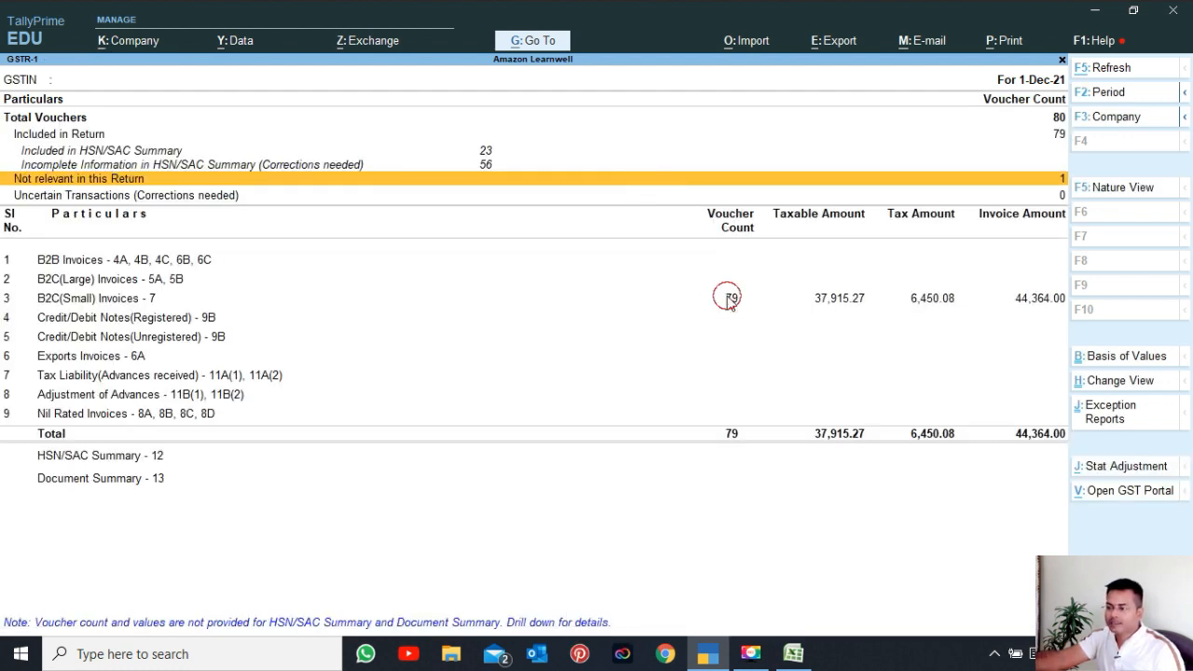
key(Return)
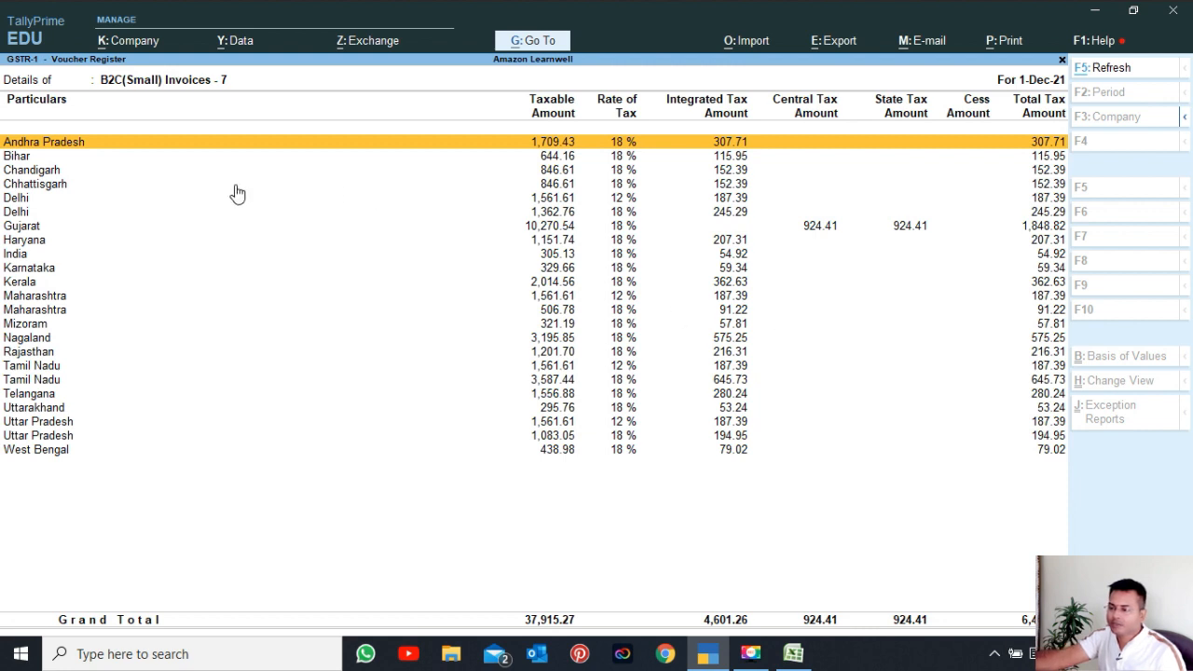
key(Down)
key(Down)
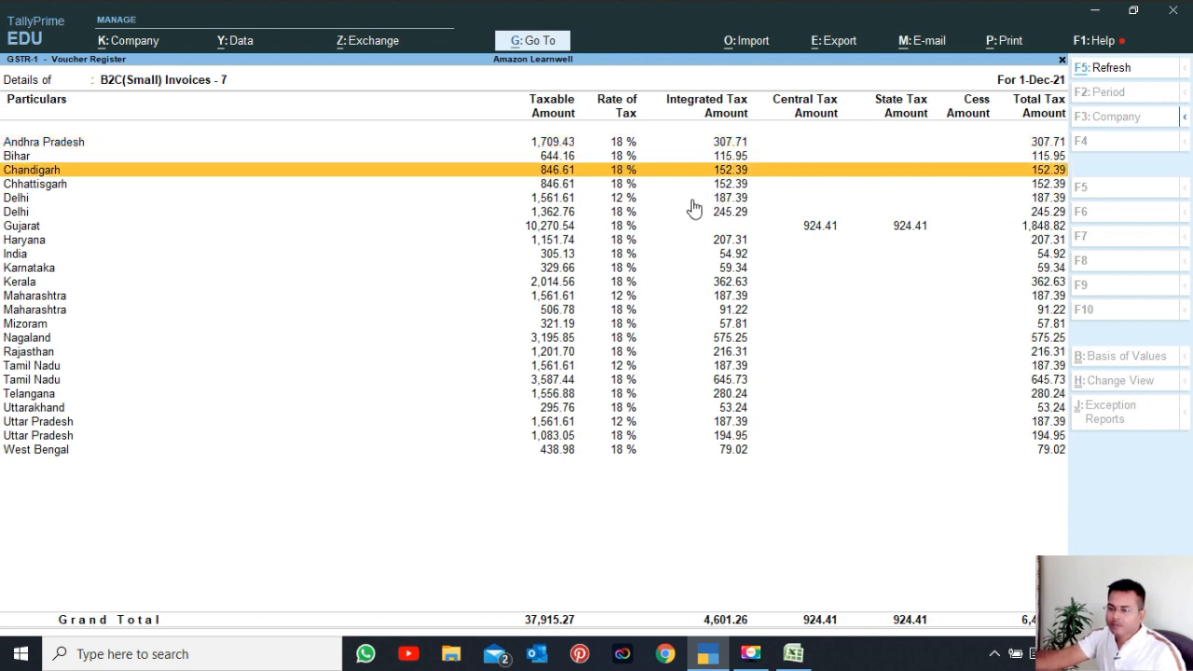
click(592, 182)
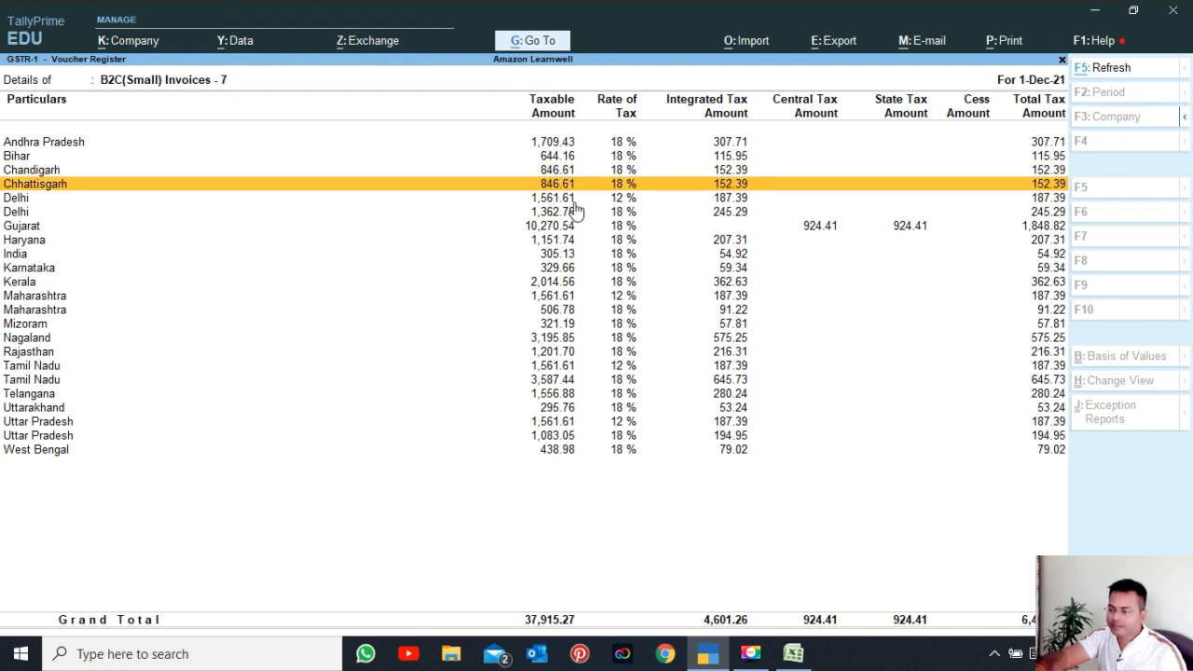
key(Down)
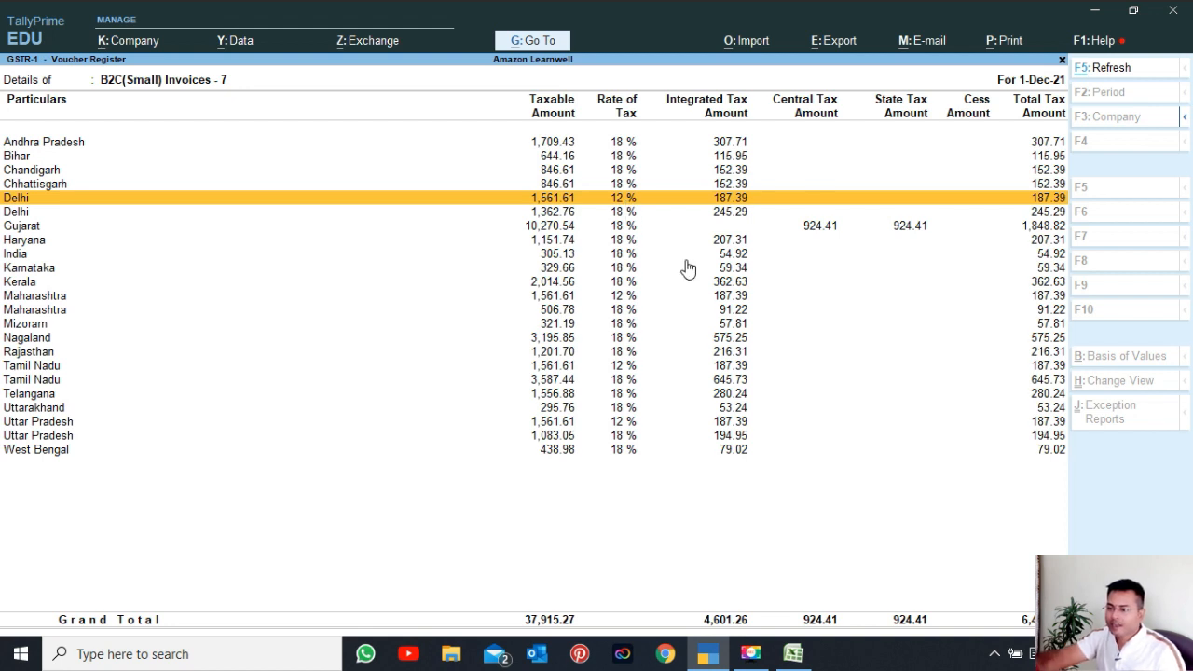
key(Return)
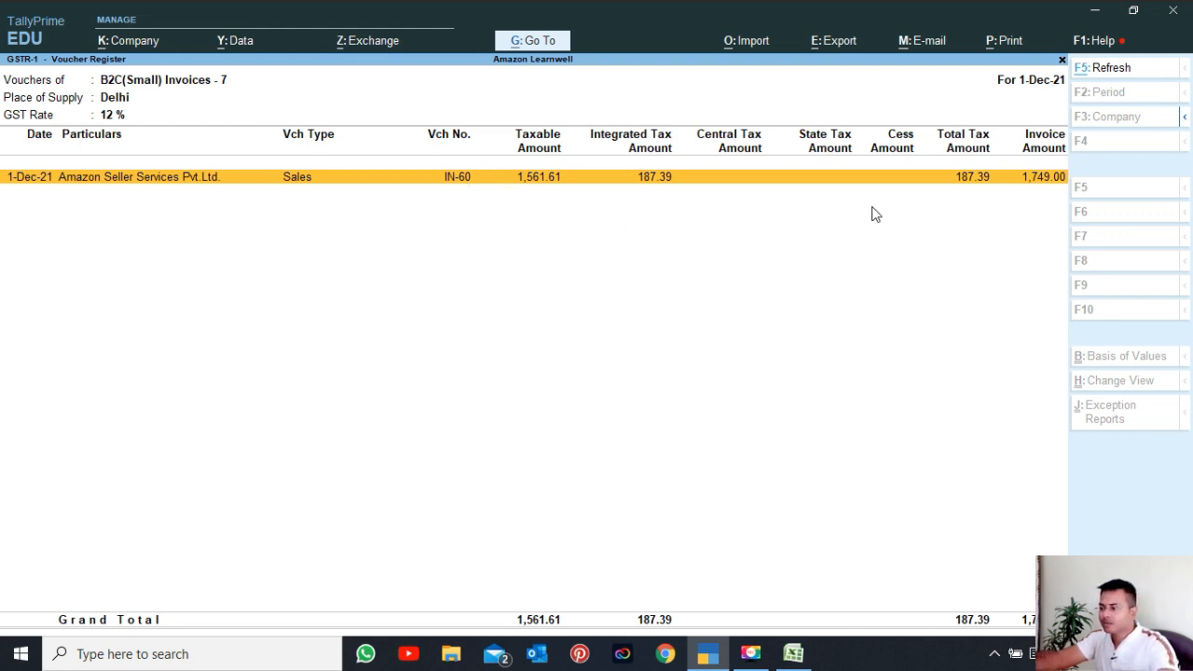
Return to the state-wise B2C(Small) breakdown and look into the Gujarat 18 % vouchers
key(Escape)
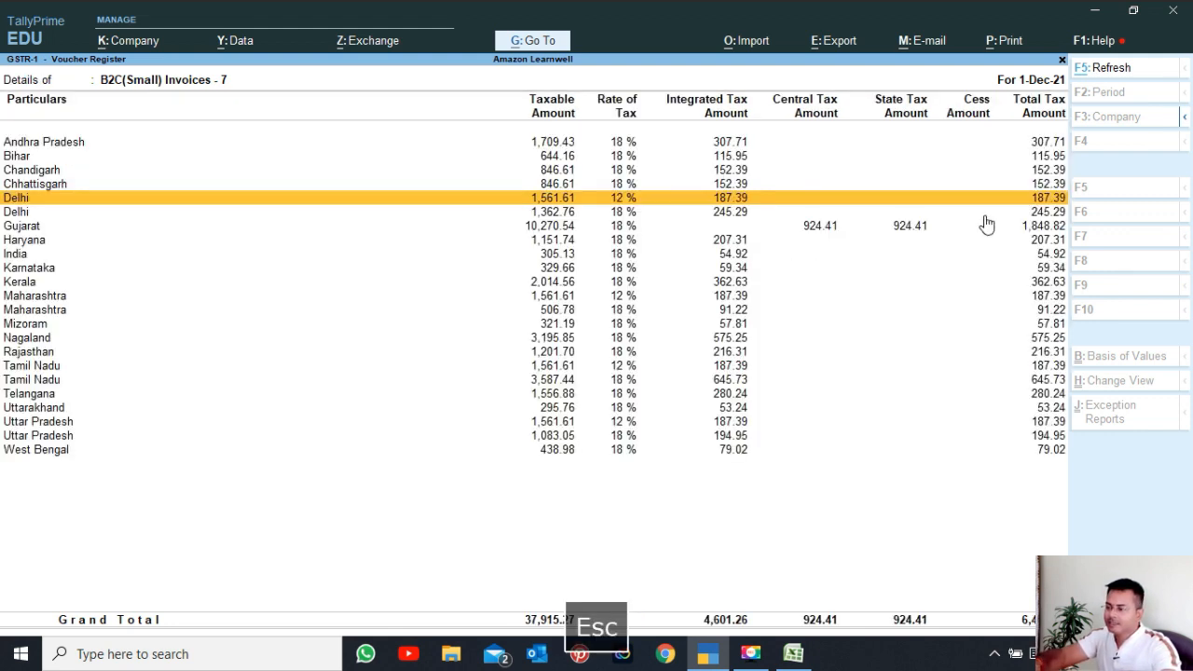
key(Down)
key(Down)
key(Return)
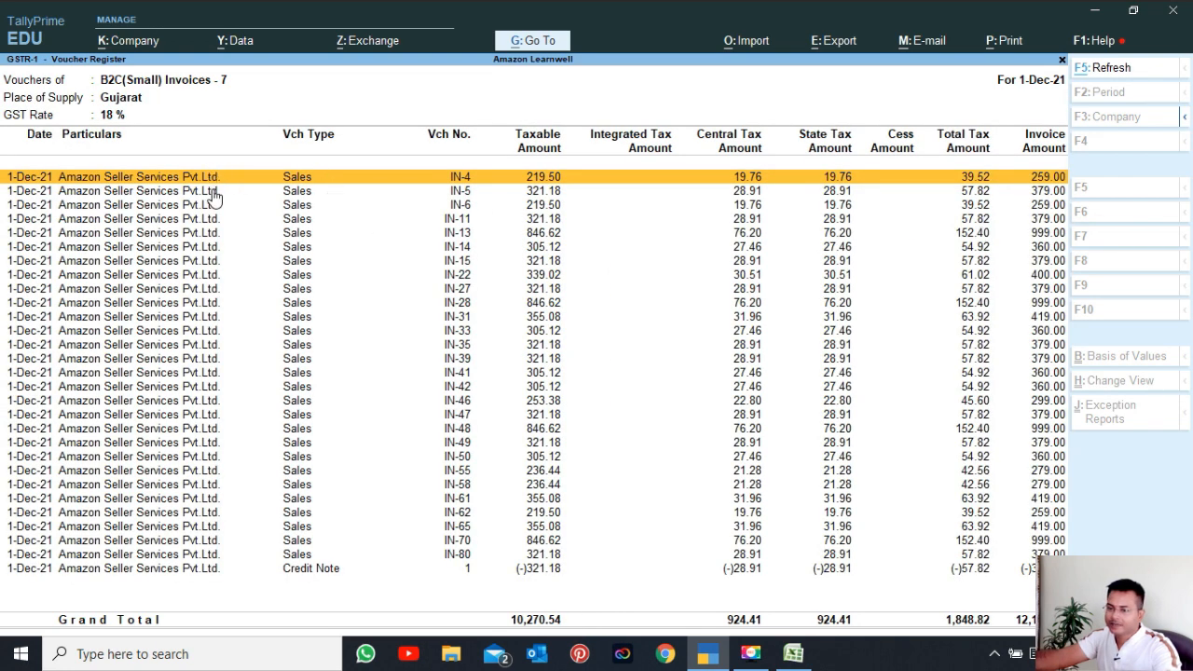
key(Escape)
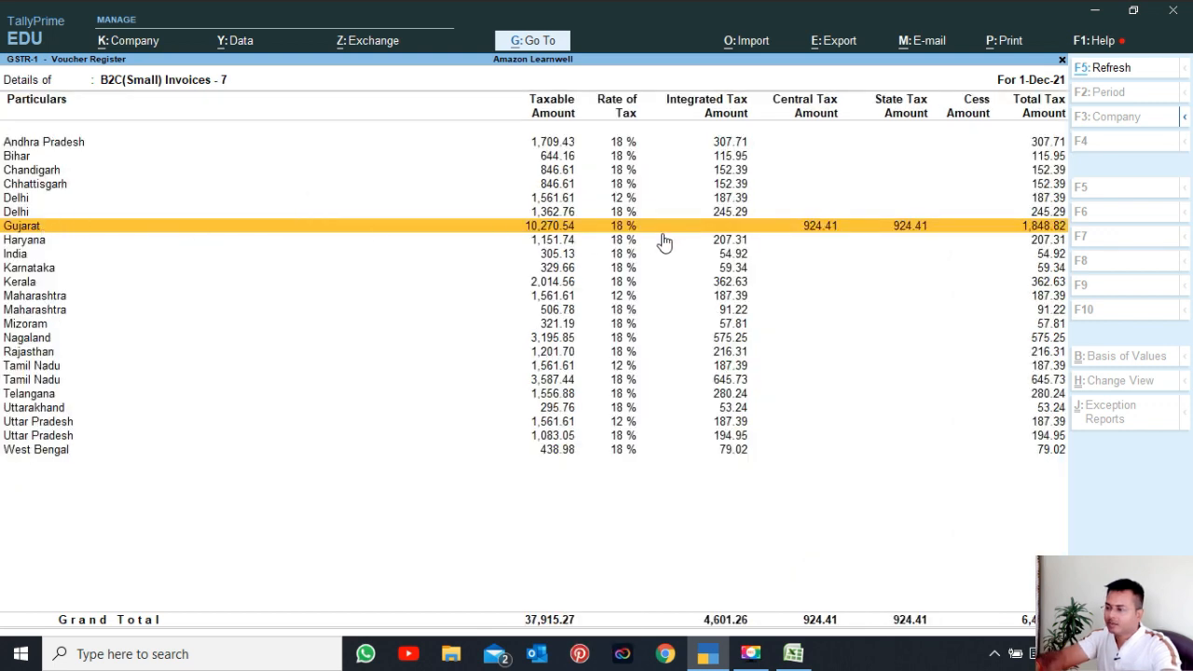
Review Gujarat's 18 % vouchers with their central and state tax down to the credit note, and return to the GSTR-1 summary
key(Return)
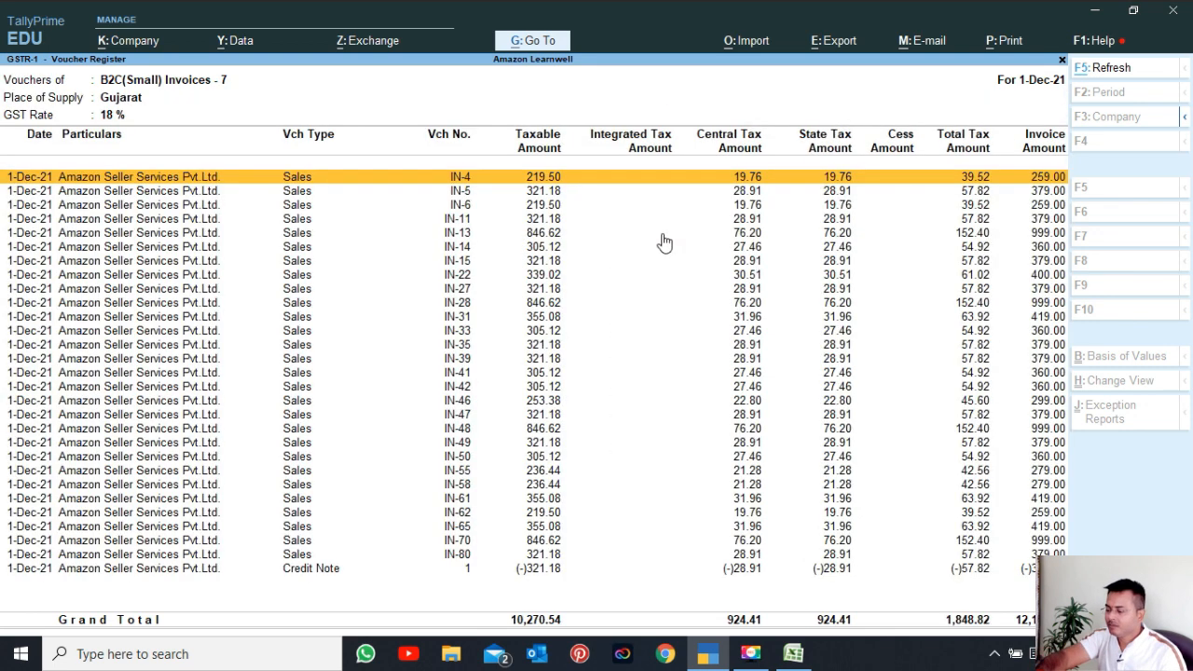
key(Down)
key(Down)
key(Down)
key(Down)
key(Down)
key(Down)
key(Down)
key(Down)
key(Down)
key(Down)
key(Down)
key(Down)
key(Down)
key(Down)
key(Down)
key(Down)
key(Down)
key(Down)
key(Down)
key(Down)
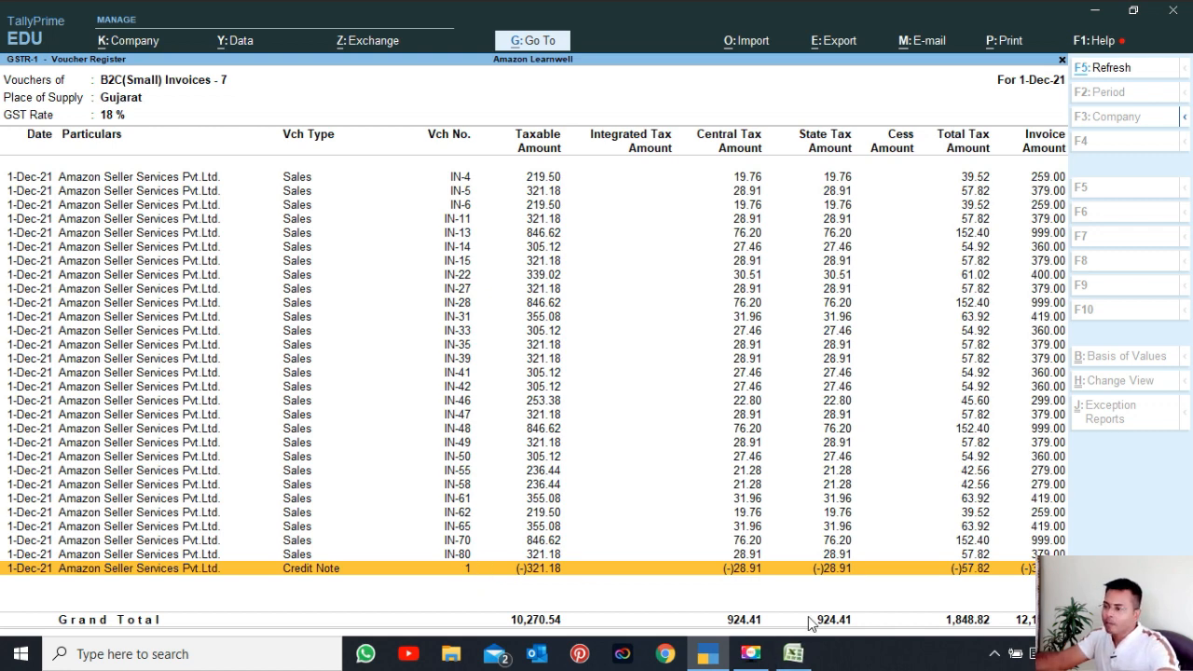
key(Escape)
key(Escape)
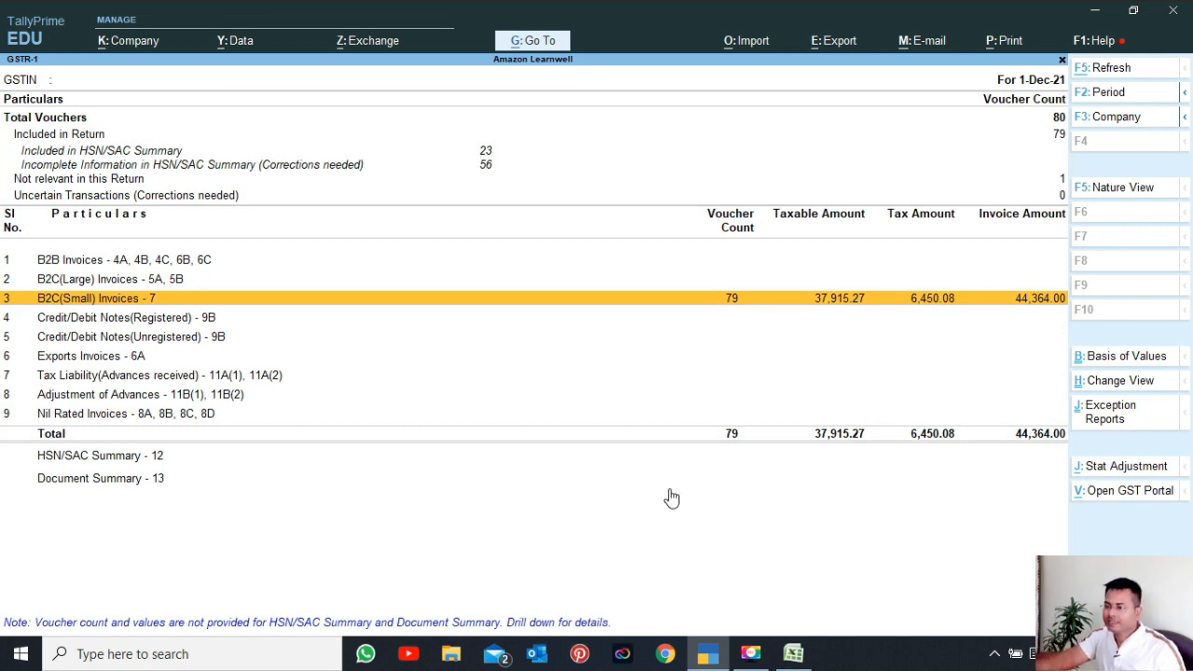
List the vouchers included in the HSN/SAC Summary and return to the GSTR-1 summary
key(Up)
key(Up)
key(Up)
key(Up)
key(Up)
key(Up)
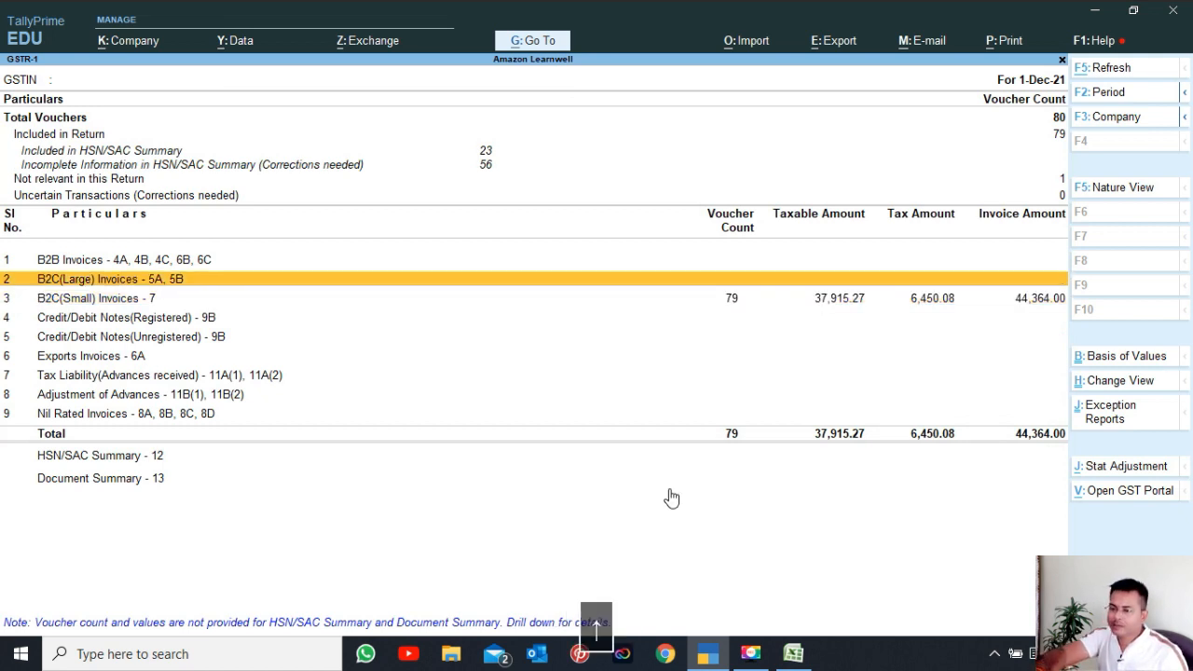
key(Down)
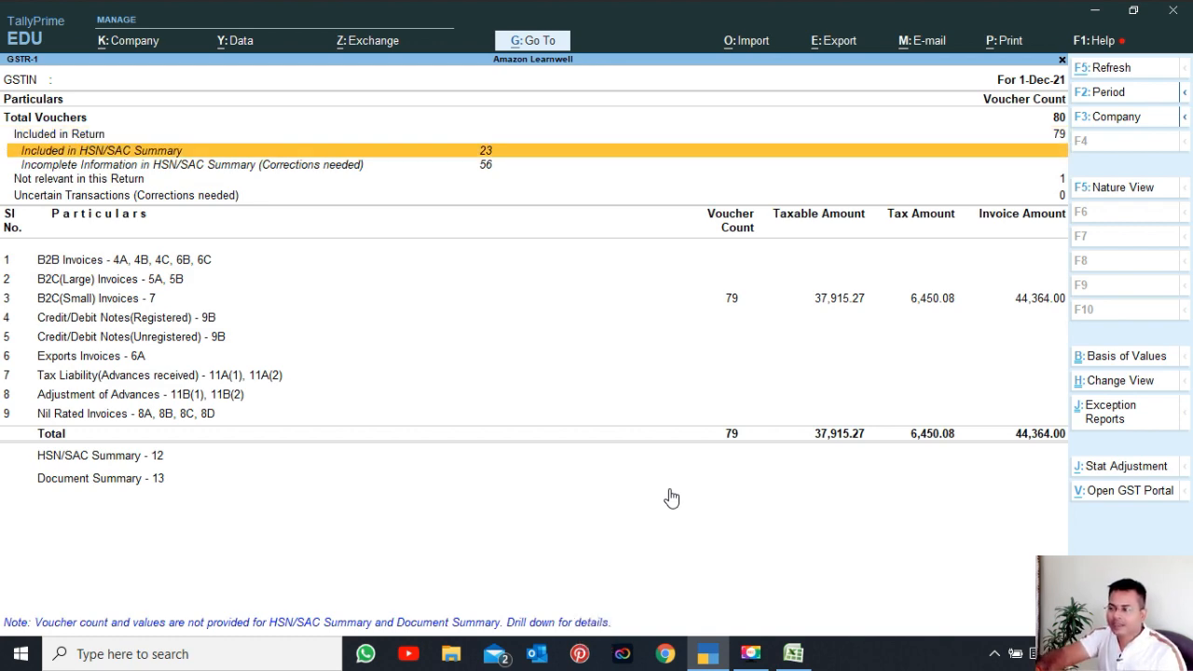
key(Return)
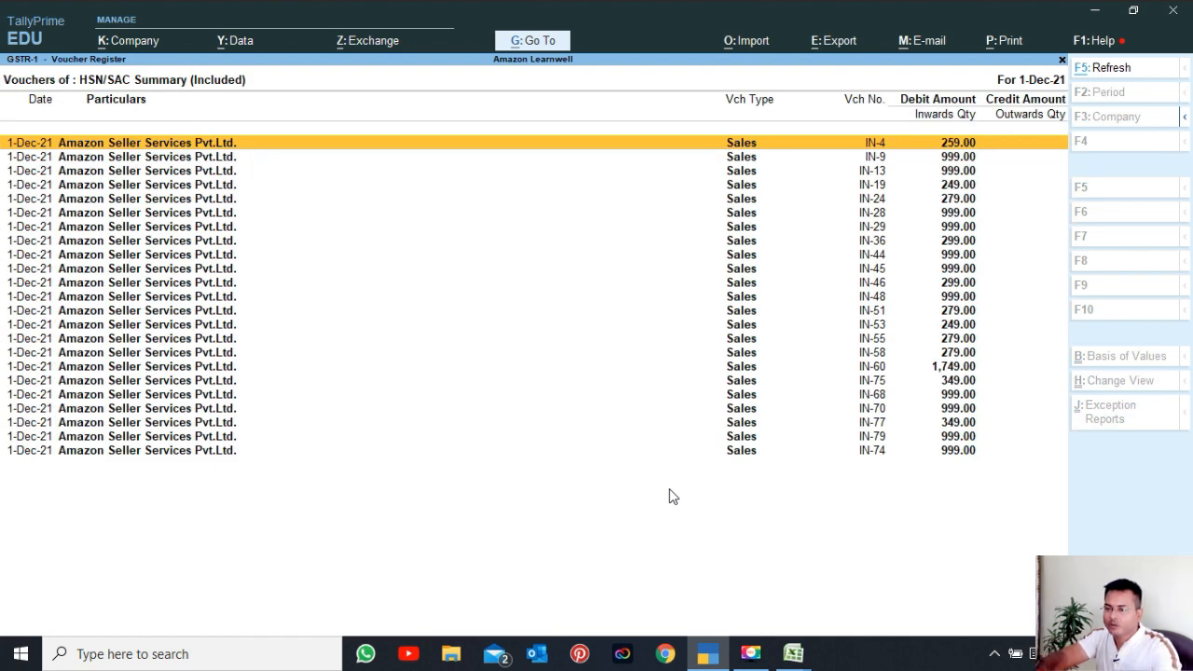
key(Escape)
Check the exception types of the vouchers with incomplete HSN/SAC information, and leave the GSTR-1 return
key(Down)
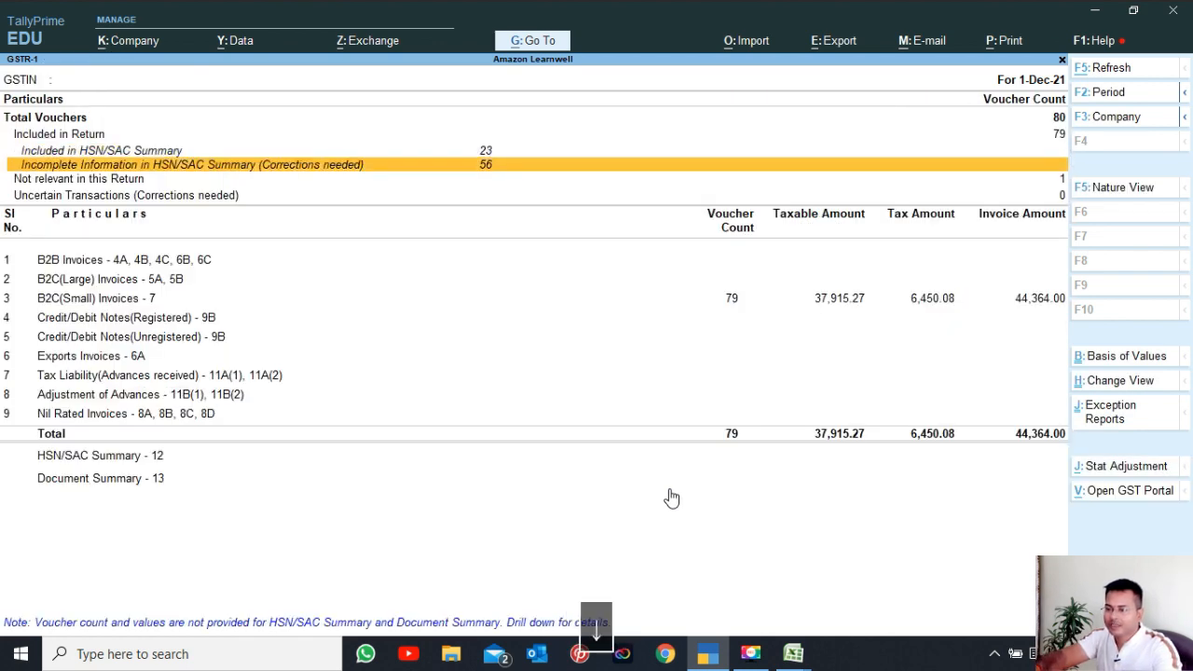
key(Return)
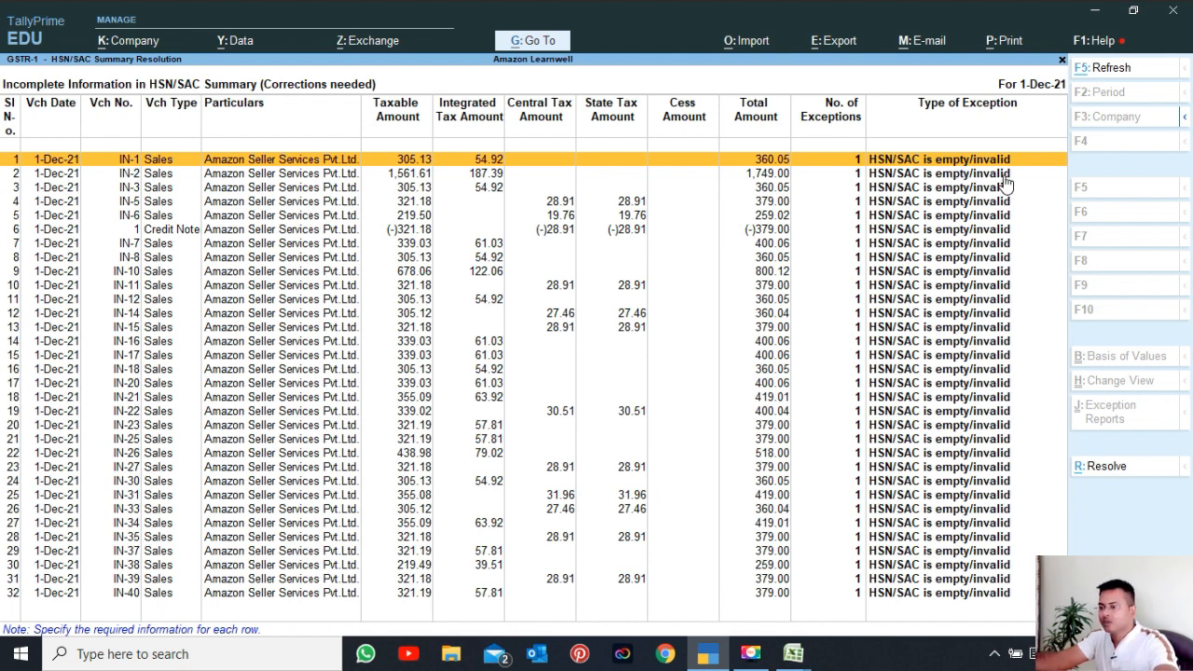
key(Escape)
key(Escape)
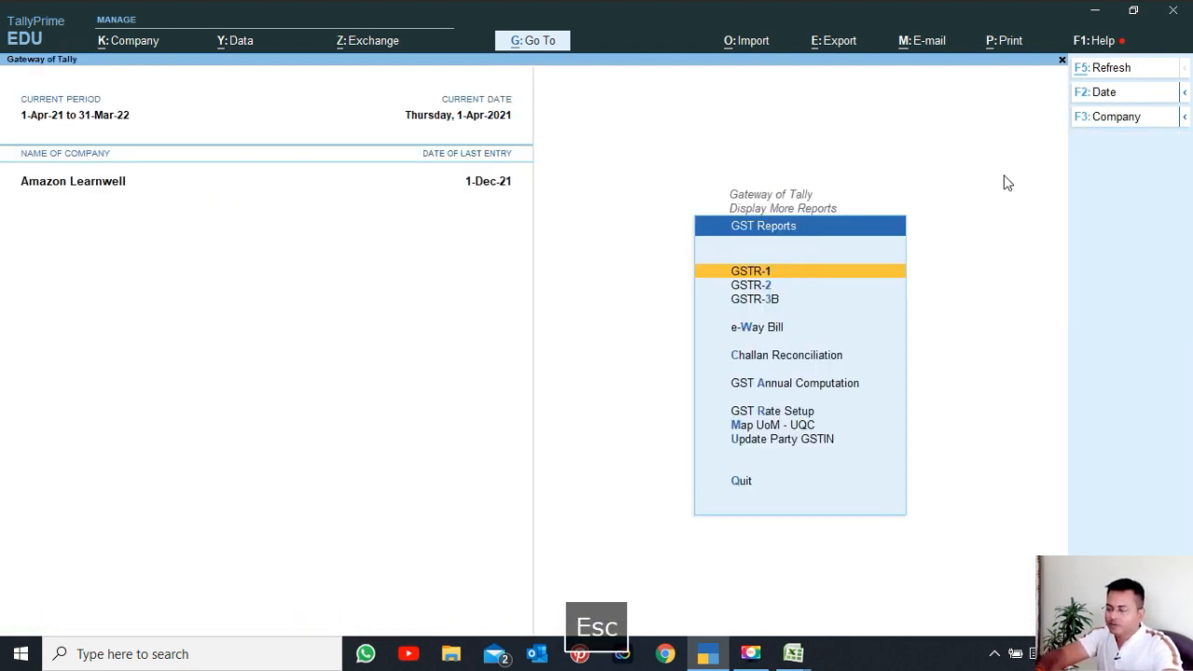
Check the HSN/SAC codes and tax rates of the stock items in GST Rate Setup, and return to the GST reports
key(Down)
key(Down)
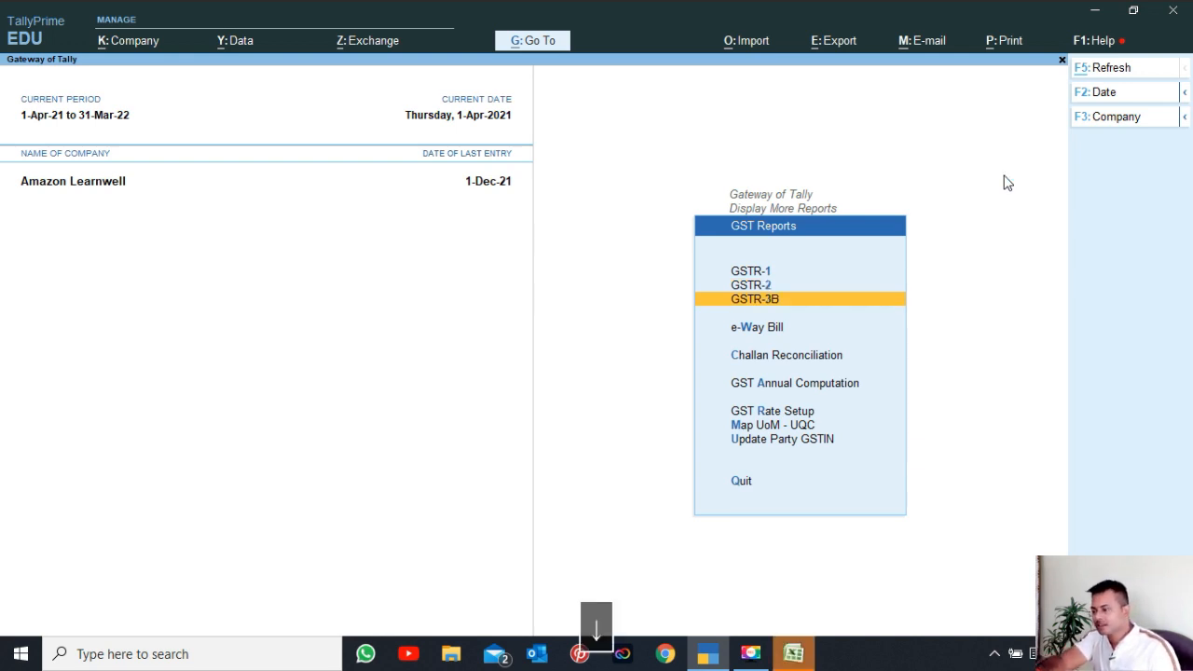
key(Down)
key(Down)
key(Down)
key(Down)
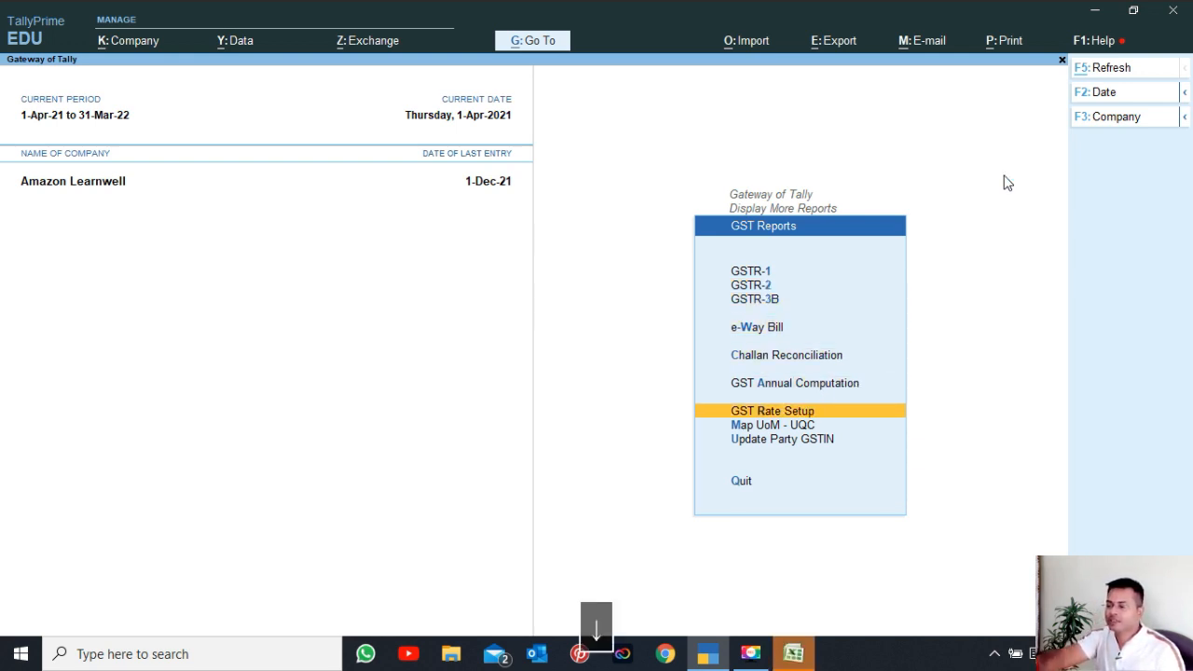
key(Return)
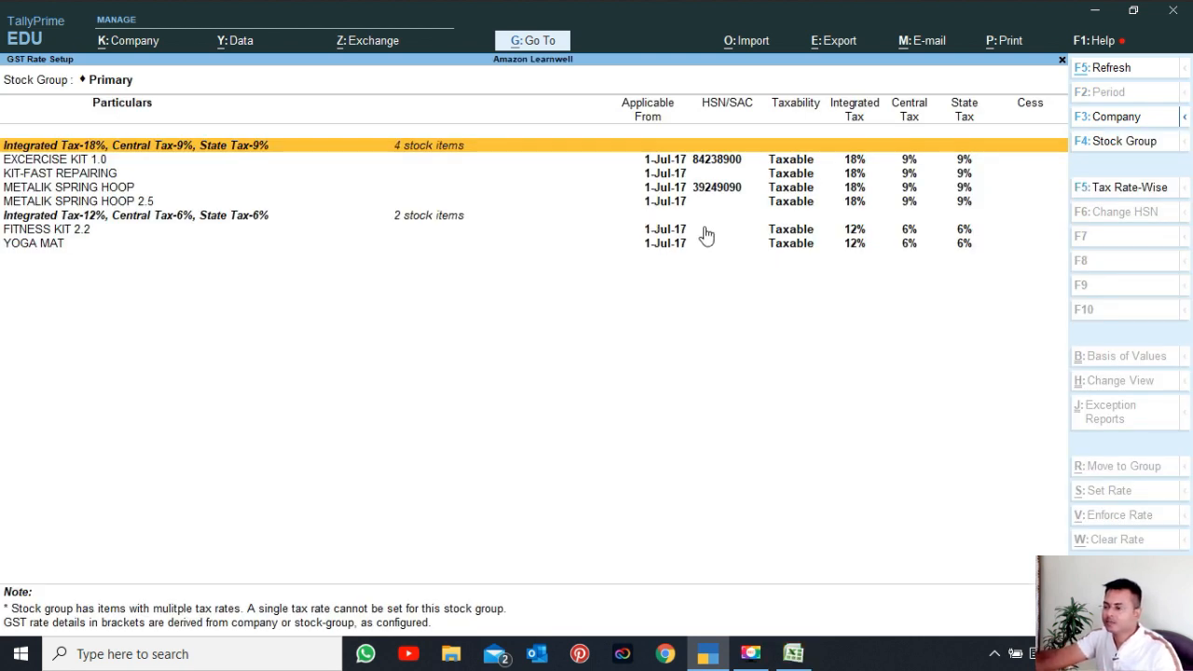
key(Escape)
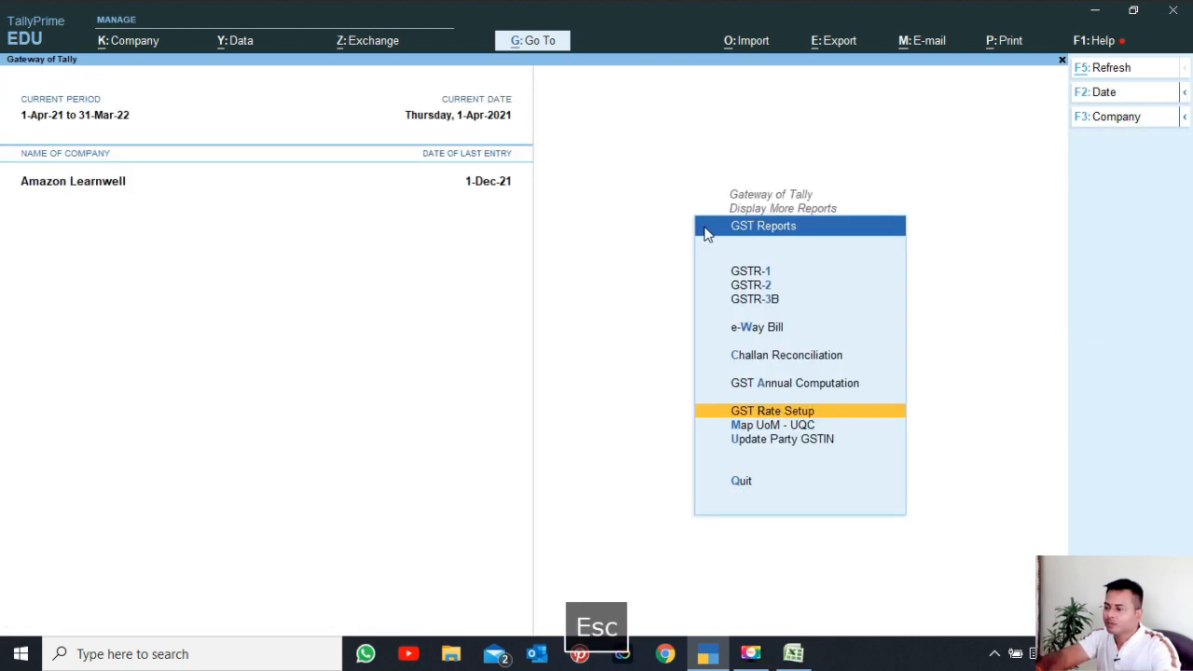
Reopen GST Rate Setup and select the stock items KIT-FAST REPAIRING and METALIK SPRING HOOP 2.5
click(777, 421)
key(Down)
key(Down)
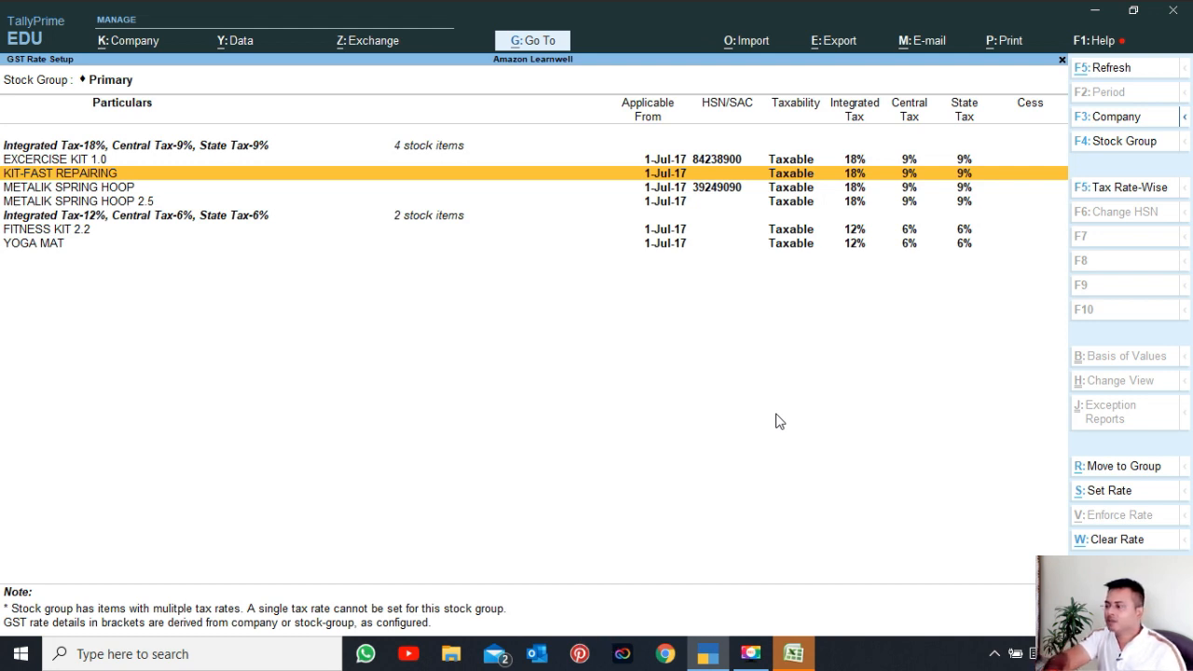
key(space)
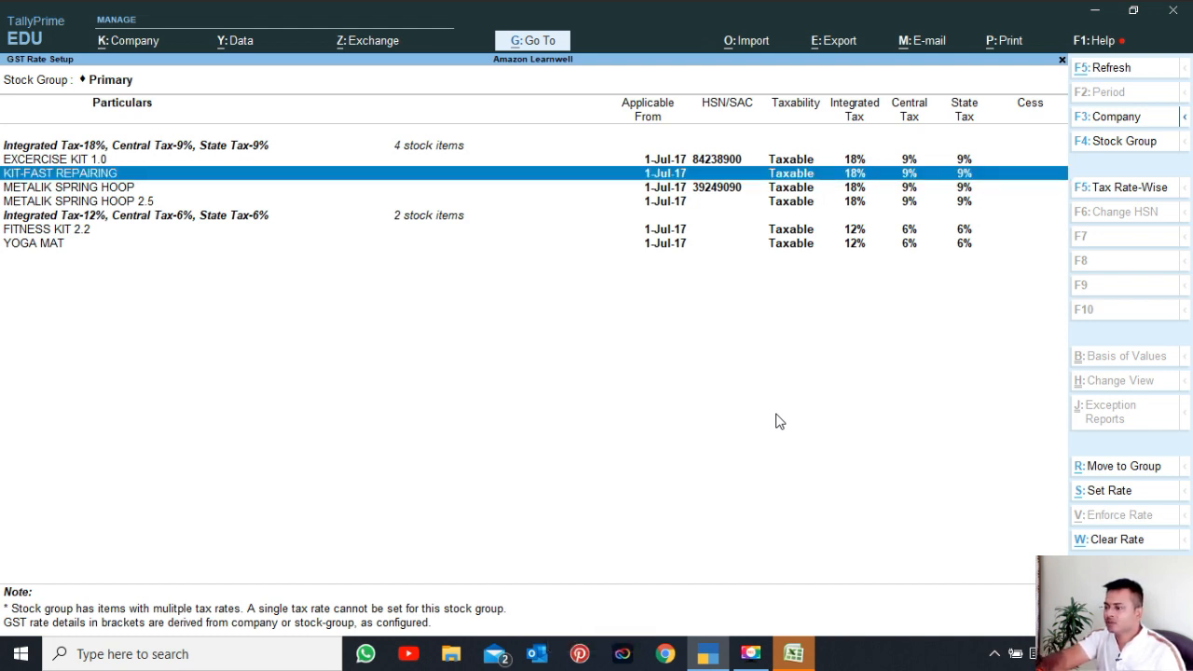
key(Down)
key(Down)
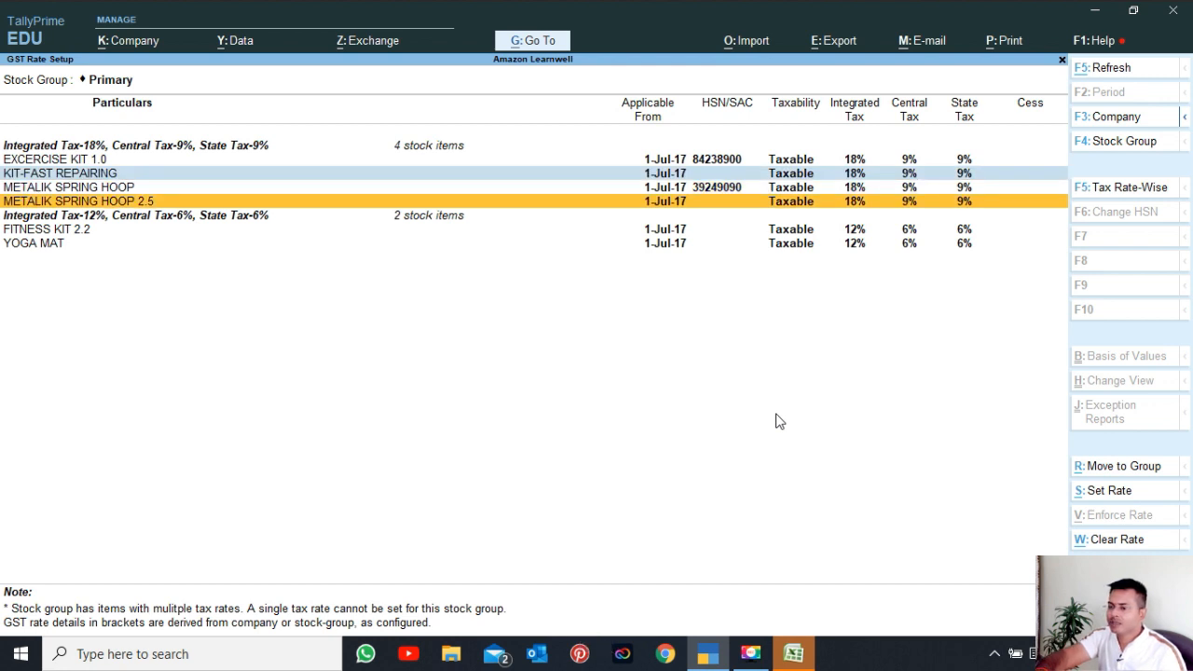
key(space)
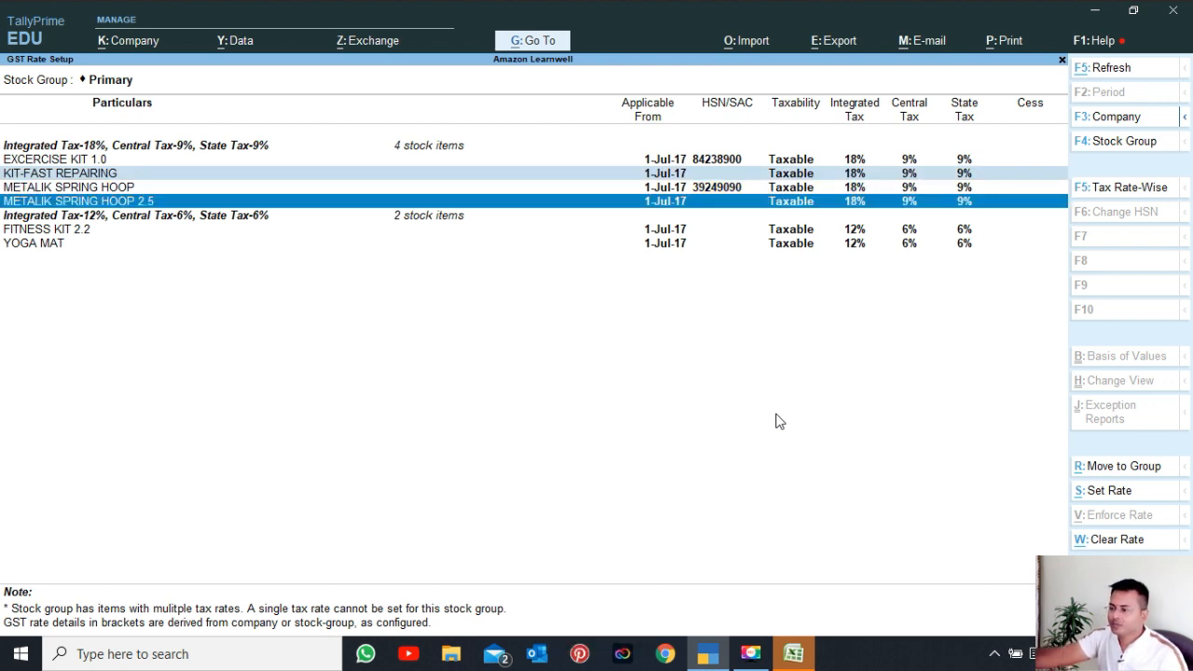
Try setting HSN/SAC 5546695 in the GST details of the selected stock items
click(1118, 498)
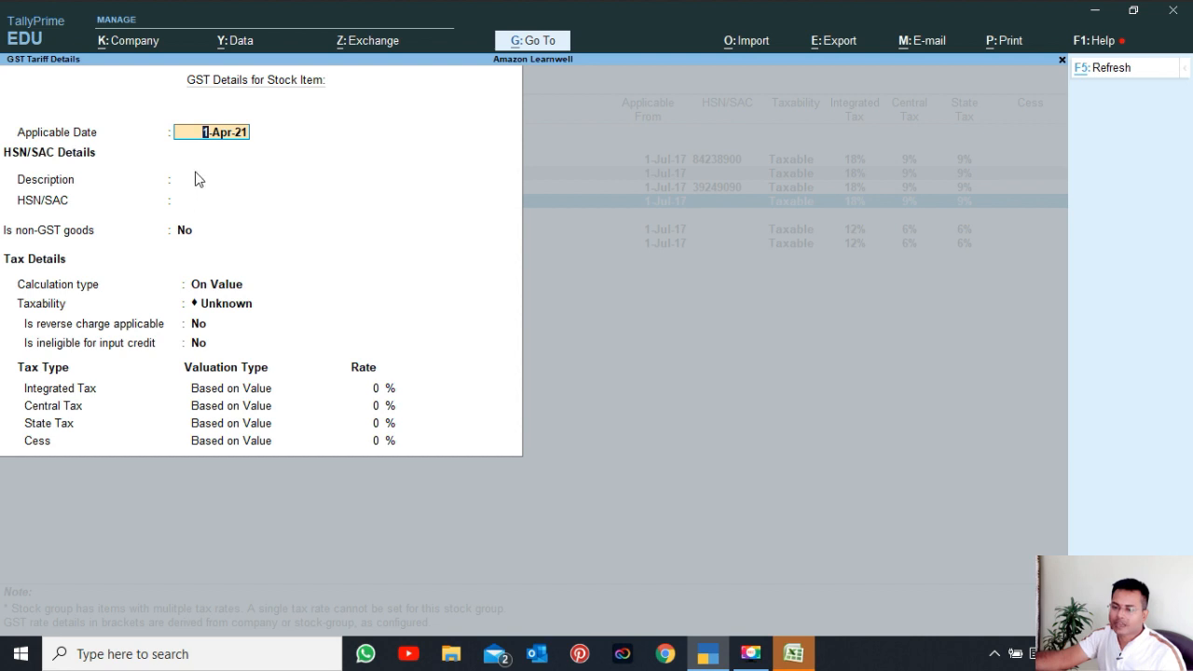
click(312, 201)
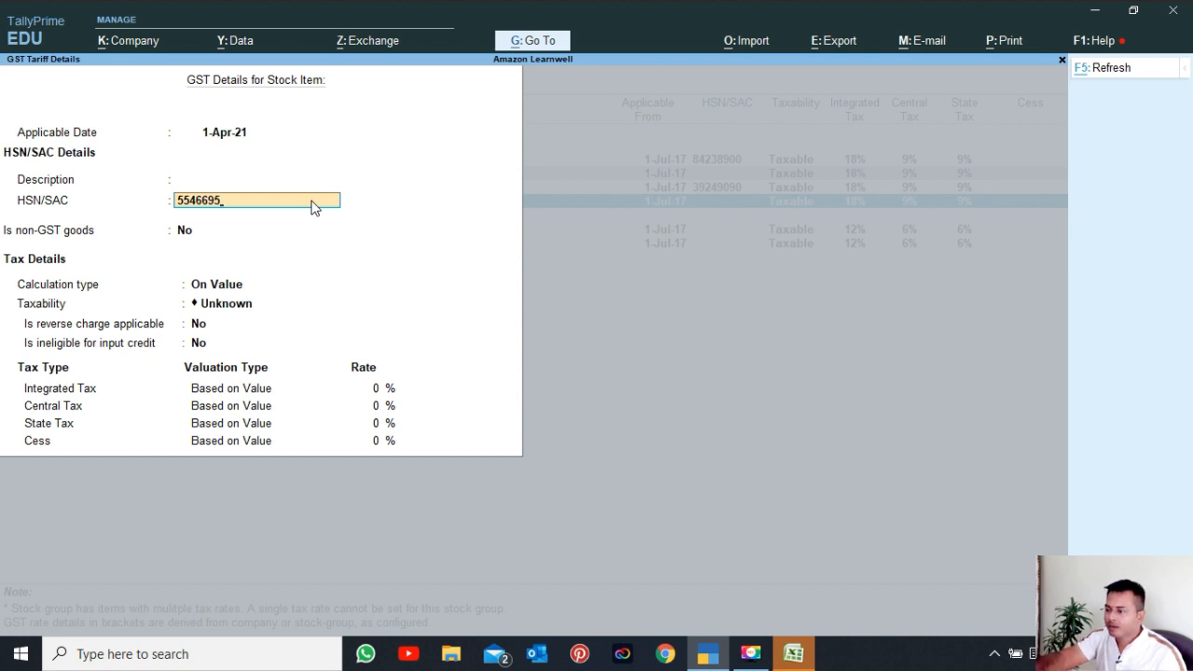
key(Return)
key(Return)
key(Return)
key(Return)
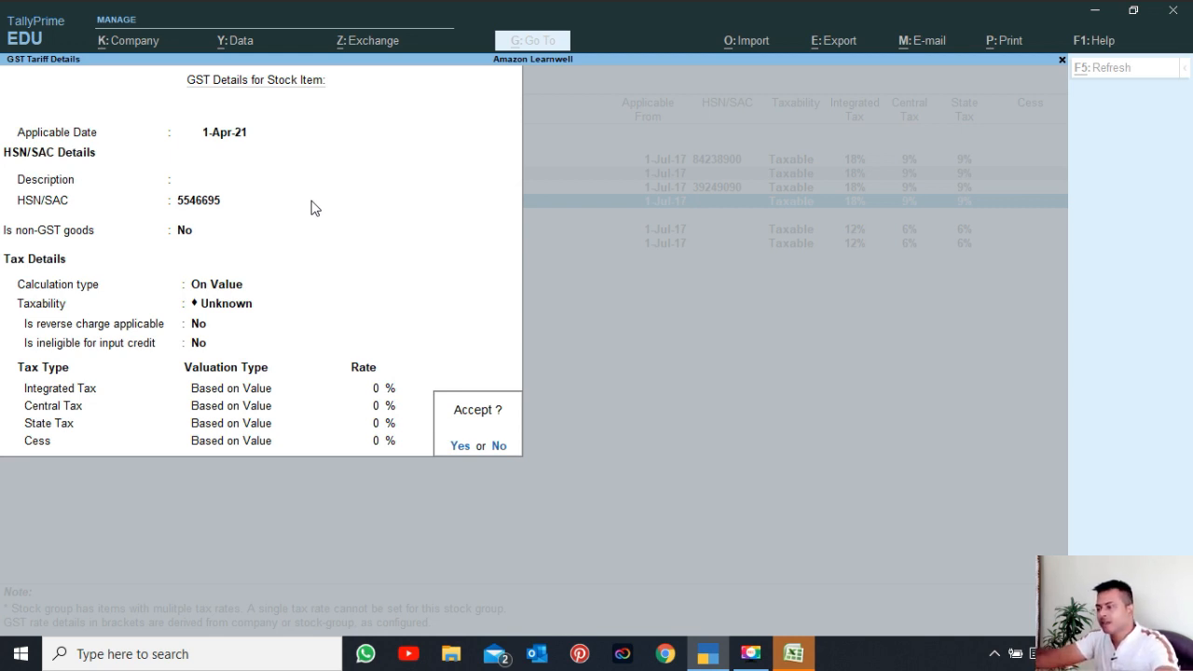
key(Escape)
key(Escape)
key(Escape)
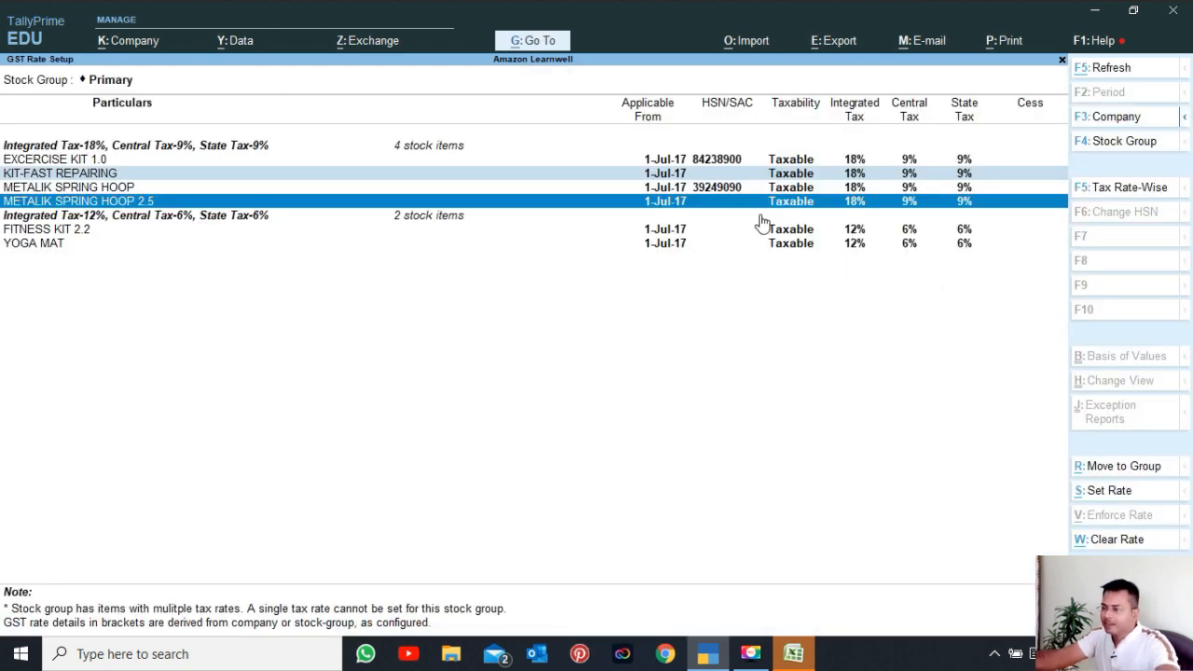
Leave the GST reports and open the bill-wise outstandings of the ledger Amazon Seller Services Pvt.Ltd
key(Escape)
key(Escape)
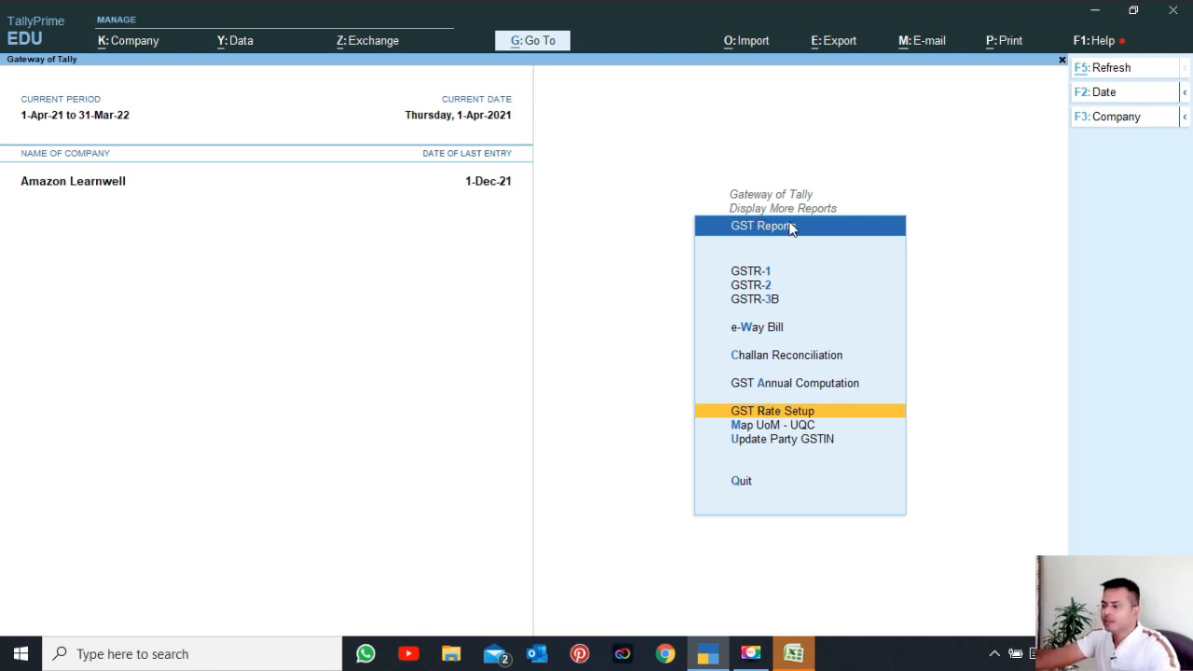
key(Escape)
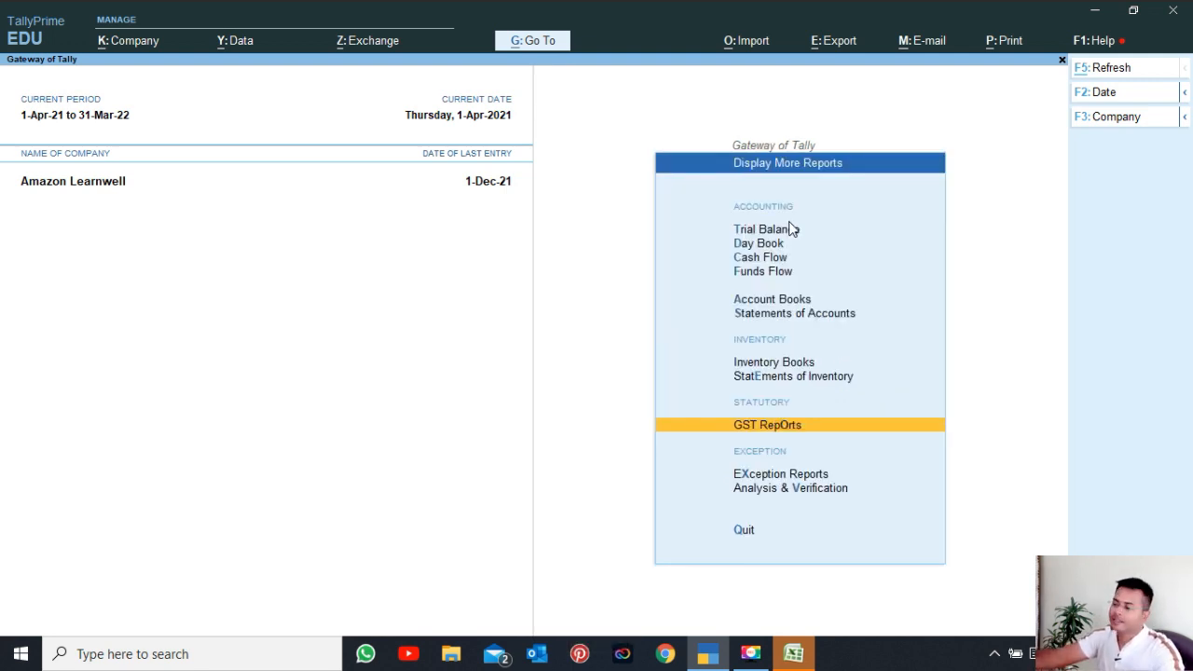
key(Escape)
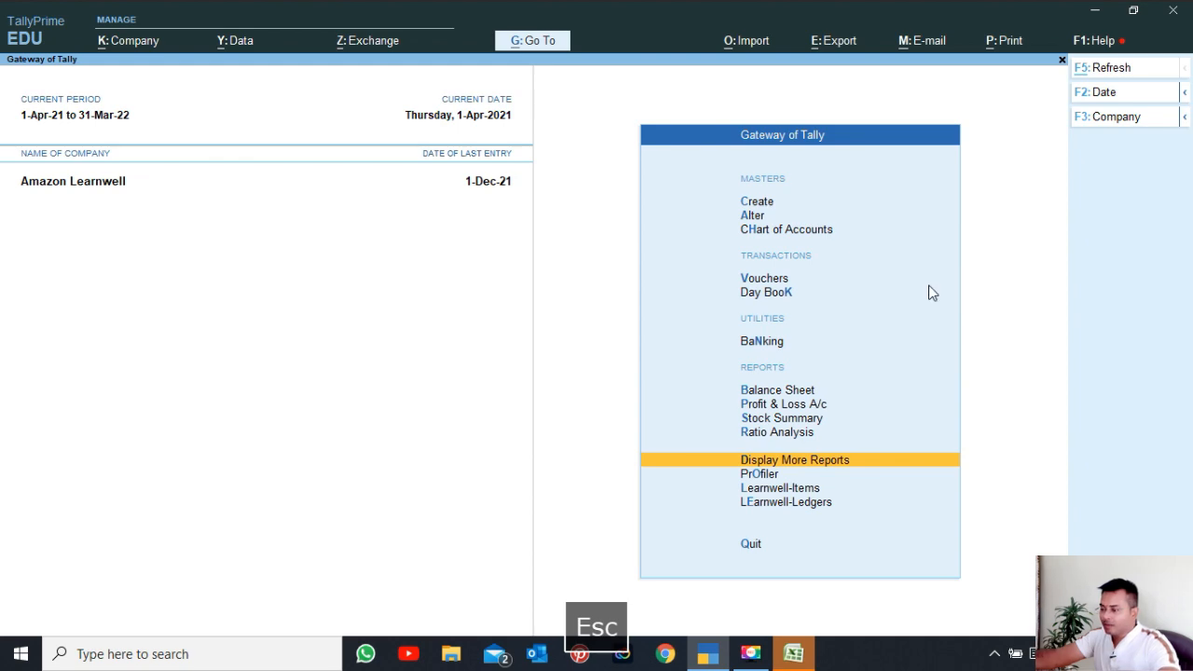
text(d)
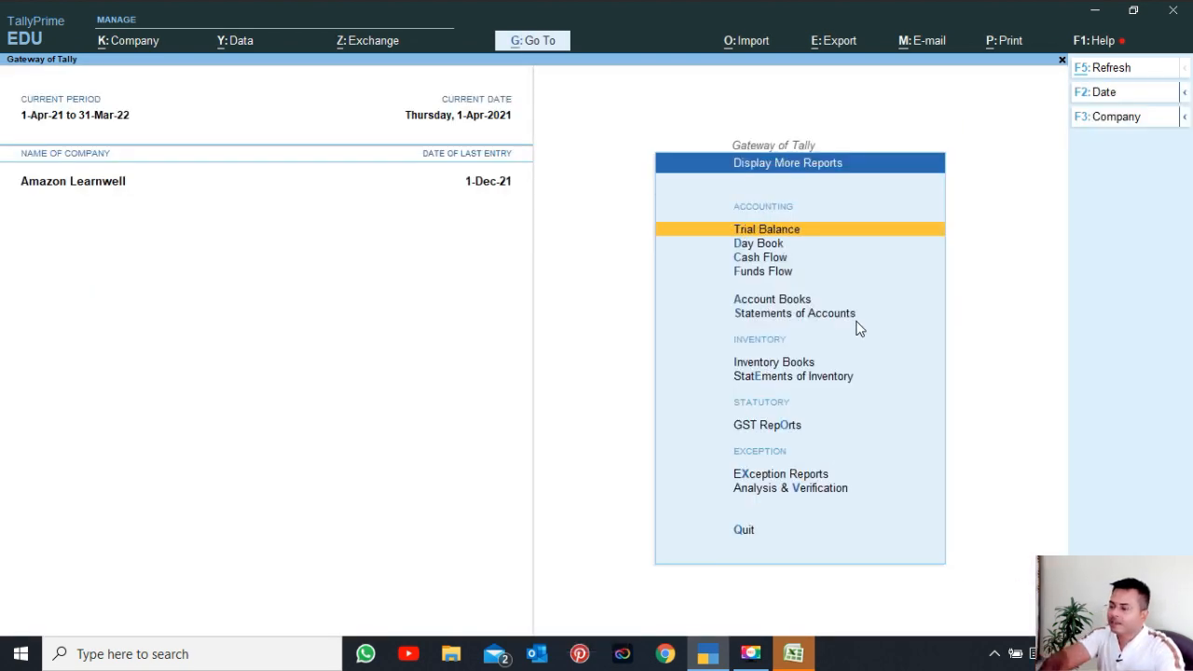
text(alAma)
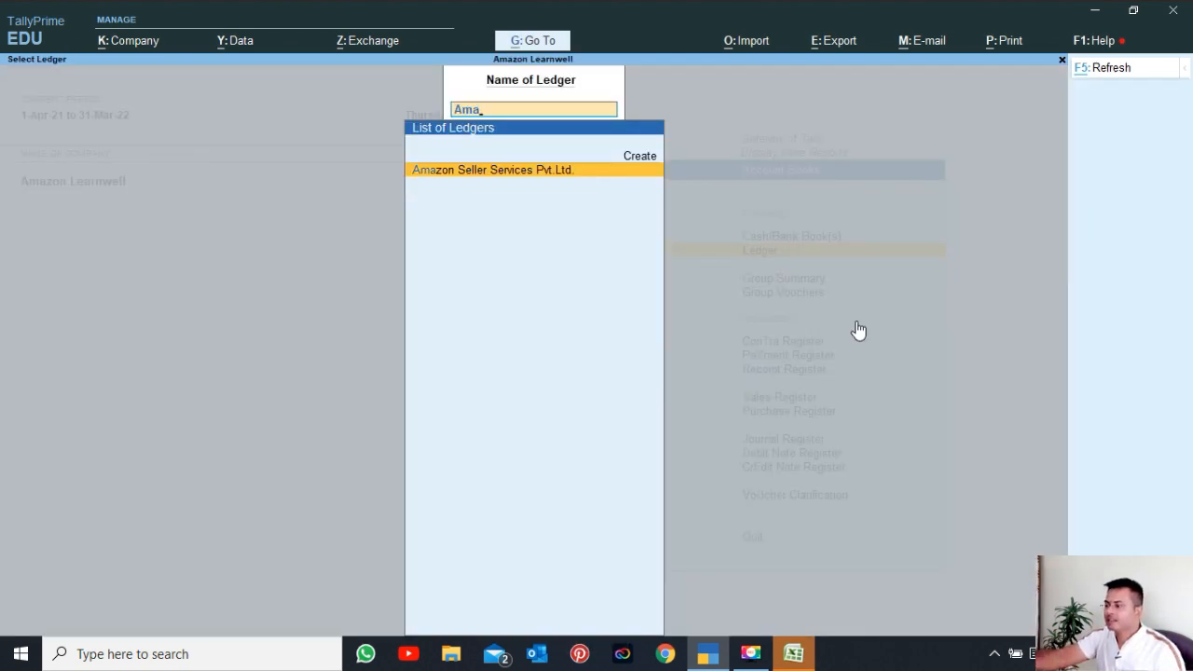
key(Return)
click(1122, 191)
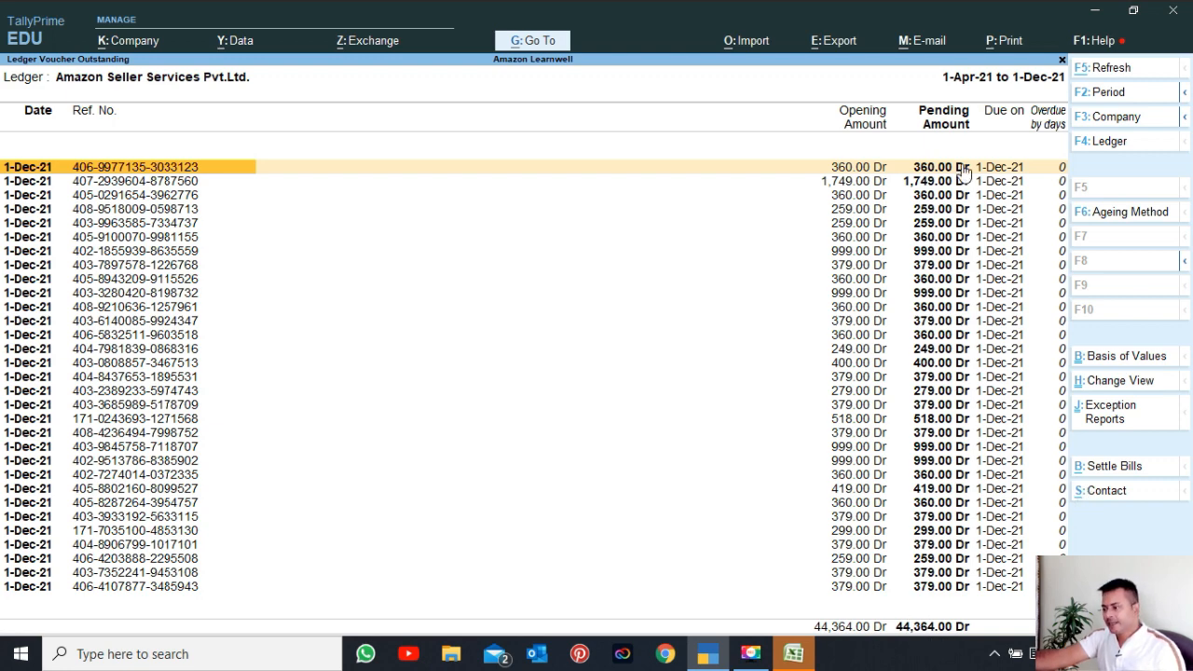
Look through the Amazon Seller Services ledger's pending bills down to the end of the list
key(Down)
key(Down)
key(Down)
key(Down)
key(Down)
key(Down)
key(Down)
key(Down)
key(Down)
key(Down)
key(Down)
key(Down)
key(Down)
key(Down)
key(Down)
key(Down)
key(Down)
key(Down)
key(Down)
key(Down)
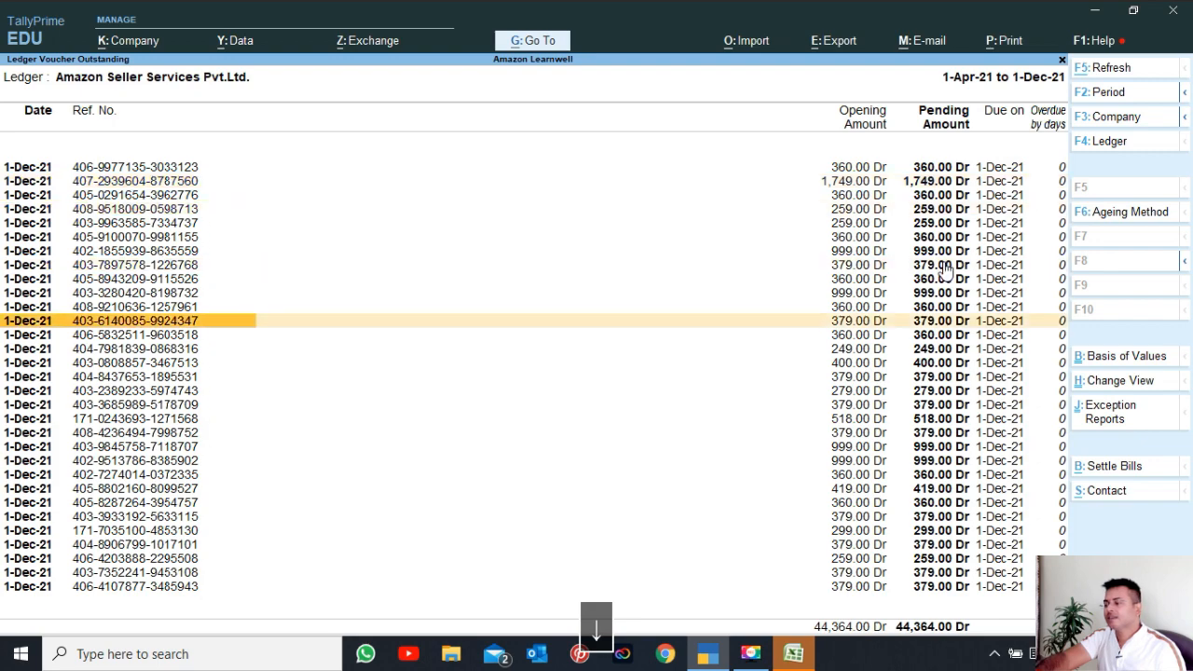
key(Down)
key(Down)
key(Down)
key(Down)
key(Down)
key(Down)
key(Down)
key(Down)
key(Down)
key(Down)
key(Down)
key(Down)
key(Down)
key(Down)
key(Down)
key(Down)
key(Down)
key(Down)
key(Down)
key(Down)
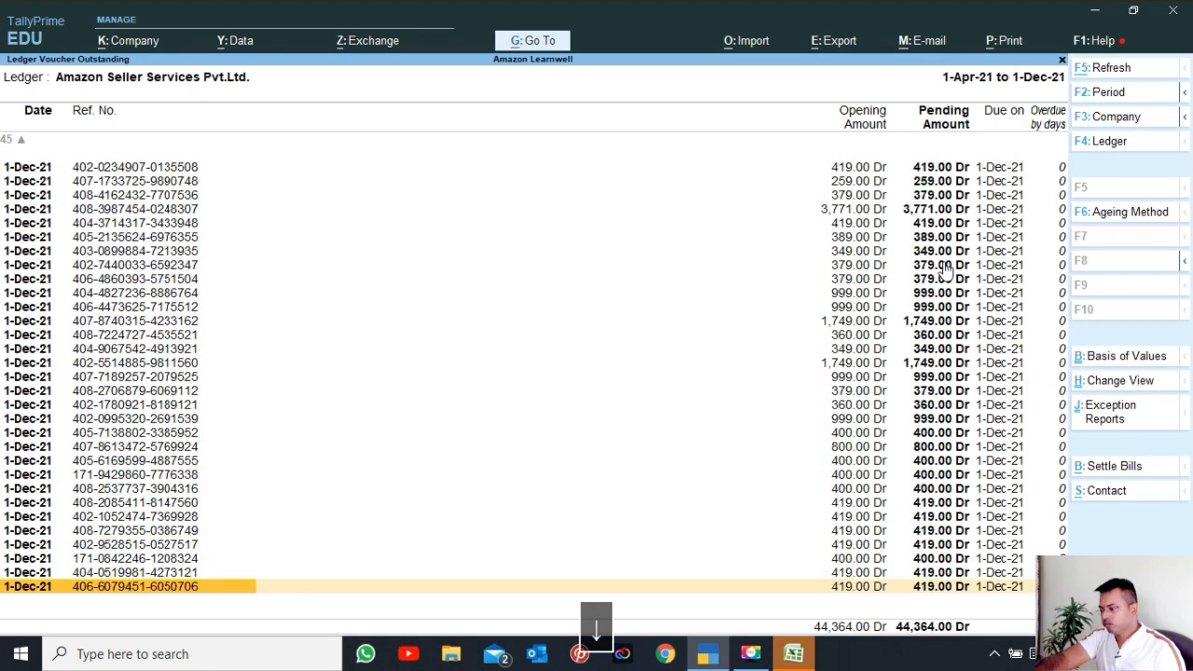
Go back to the first pending bill and expand its voucher and stock item details
key(Up)
key(Up)
key(Up)
key(Up)
key(Up)
key(Up)
key(Up)
key(Up)
key(Up)
key(Up)
key(Up)
key(Up)
key(Up)
key(Up)
key(Up)
key(Up)
key(Up)
key(Up)
key(Up)
key(Up)
key(Up)
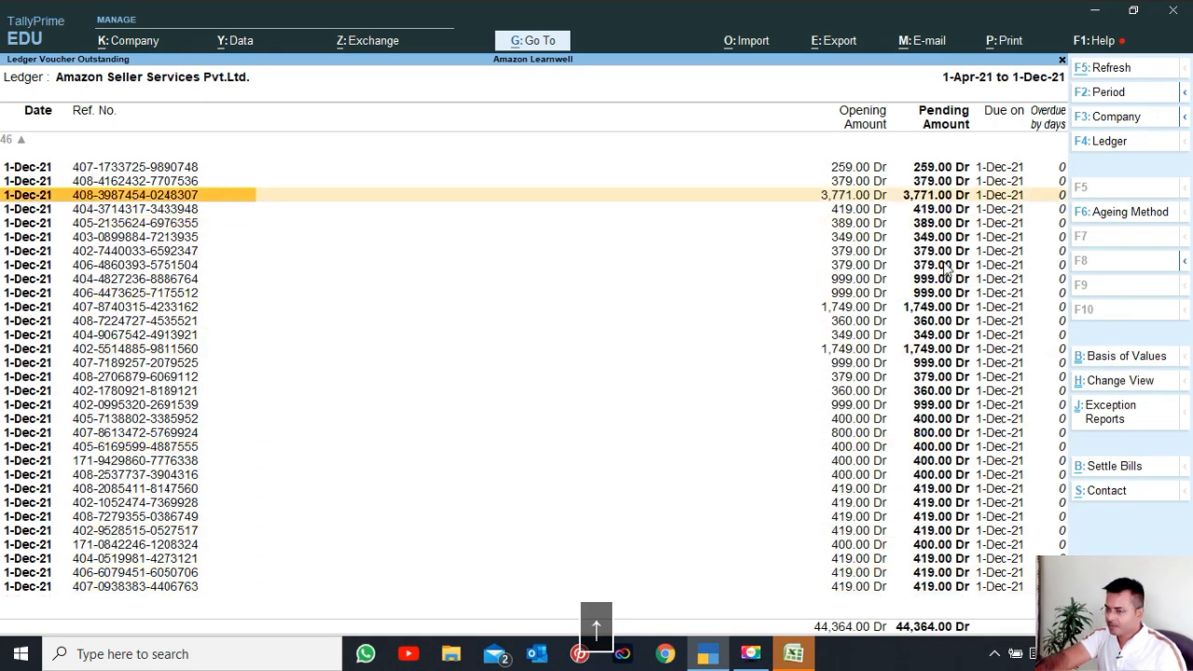
key(Up)
key(Up)
key(Up)
key(Up)
key(Up)
key(Up)
key(Up)
key(Up)
key(Up)
key(Up)
key(Up)
key(Up)
key(Up)
key(Up)
key(Up)
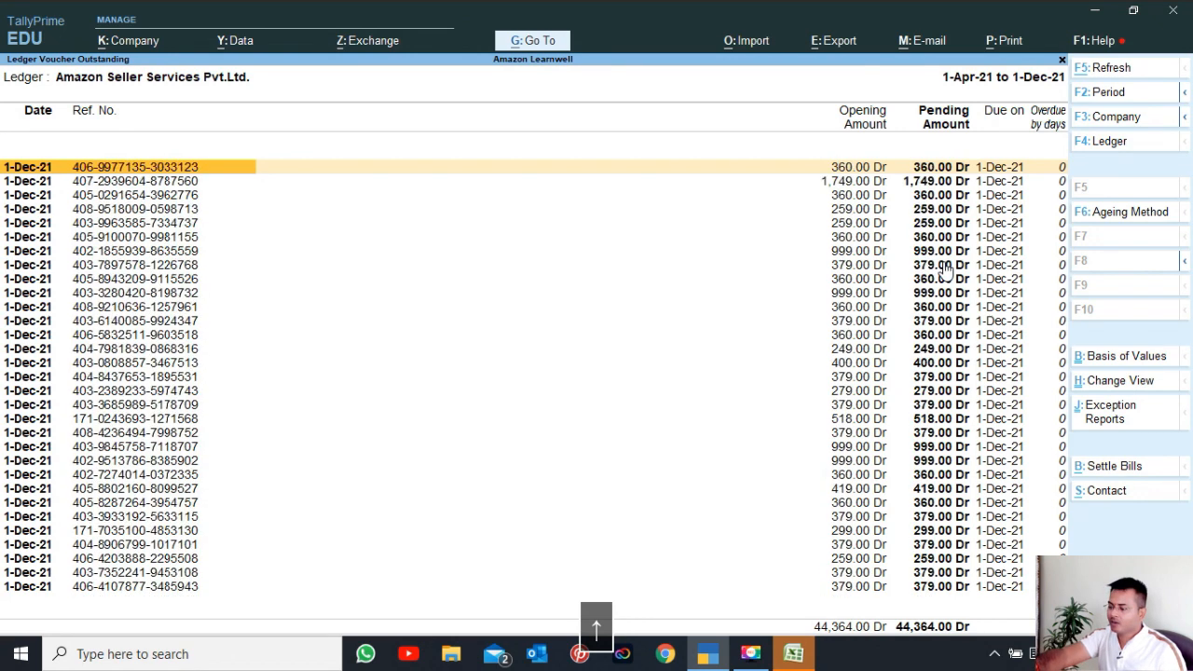
key(shift+Return)
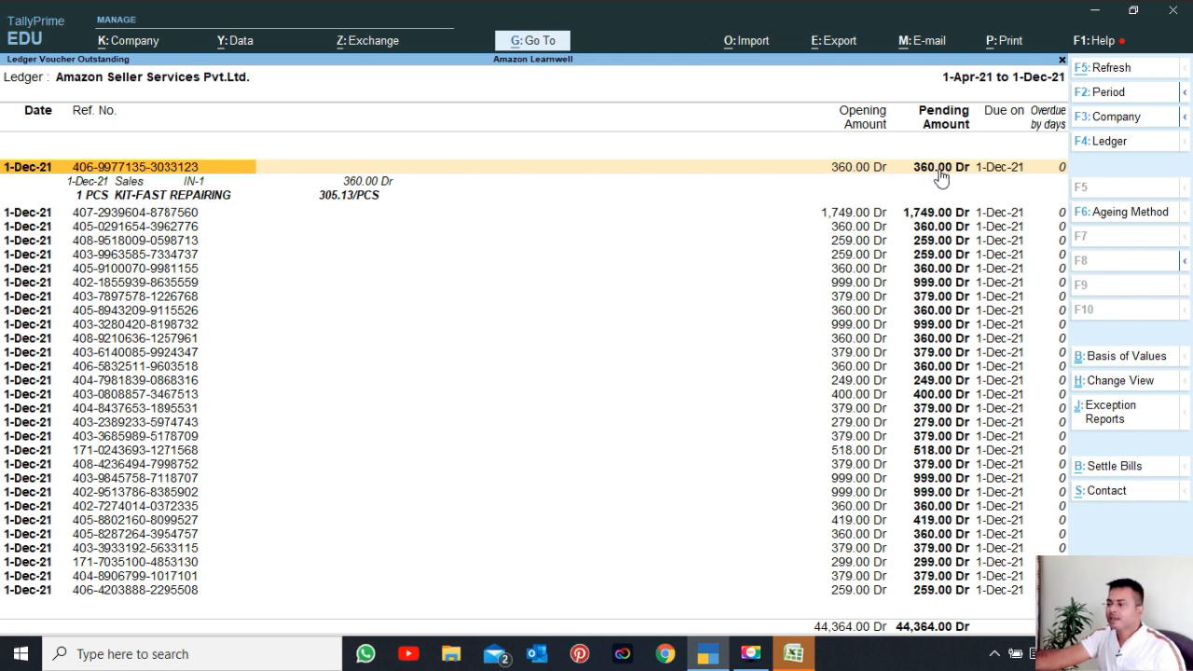
Leave the Amazon ledger's outstandings, switch to the Excel2Tally workbook and clear the old data from the DataSheet sheet
key(Escape)
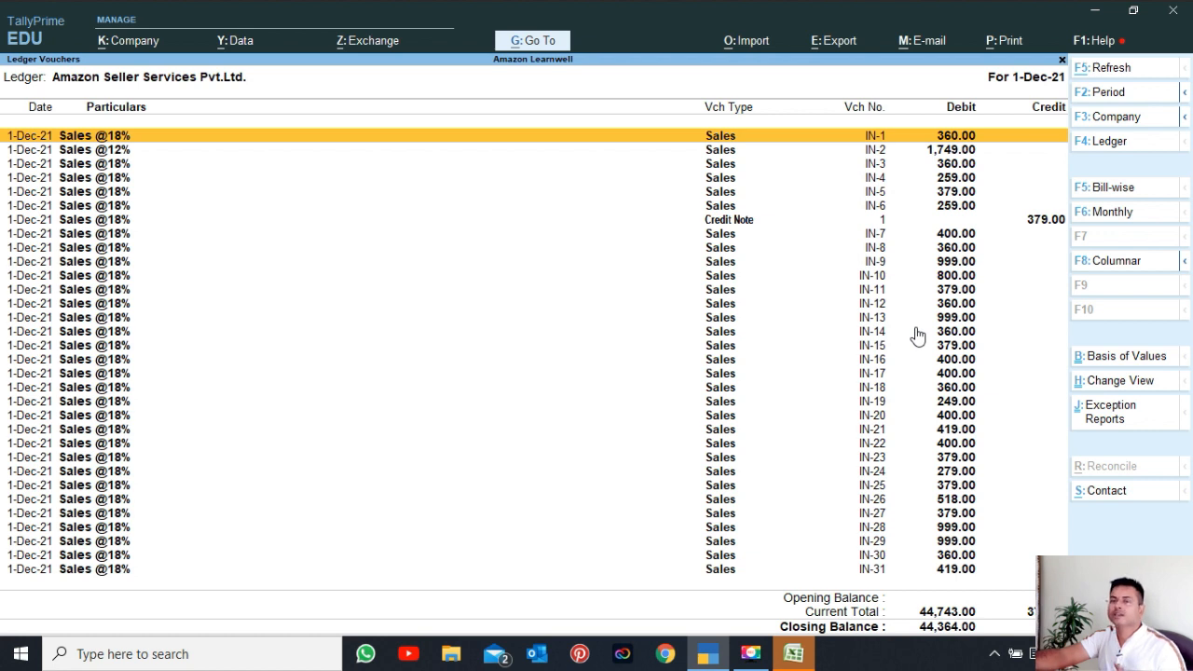
key(alt+Tab)
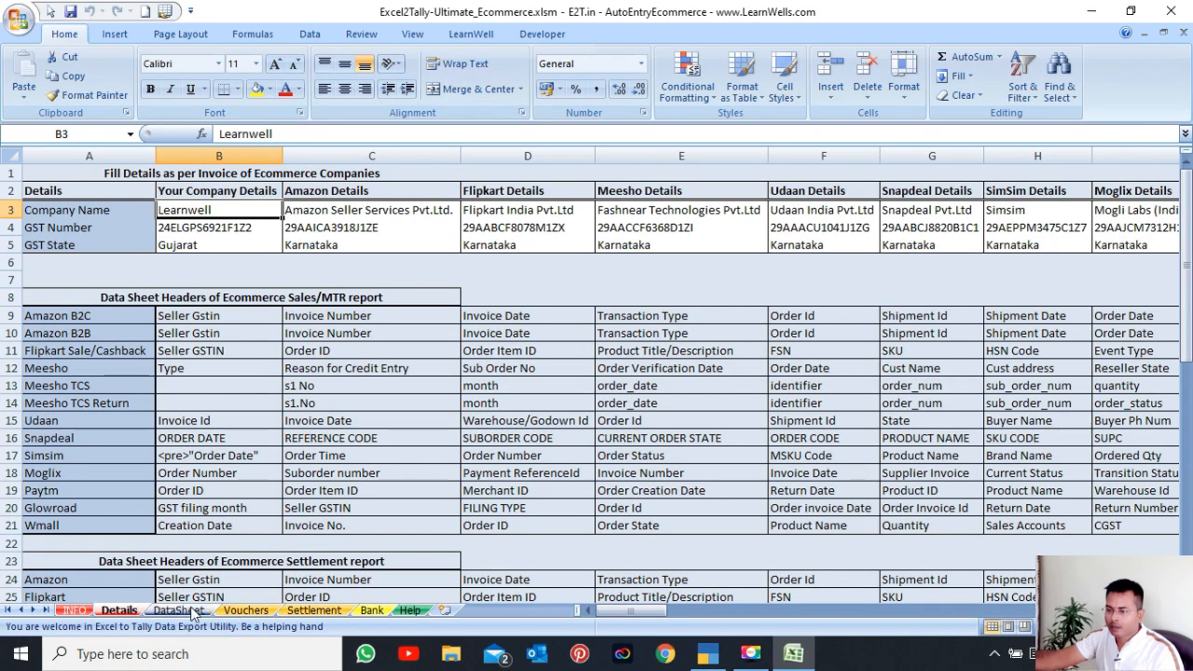
click(178, 610)
click(318, 370)
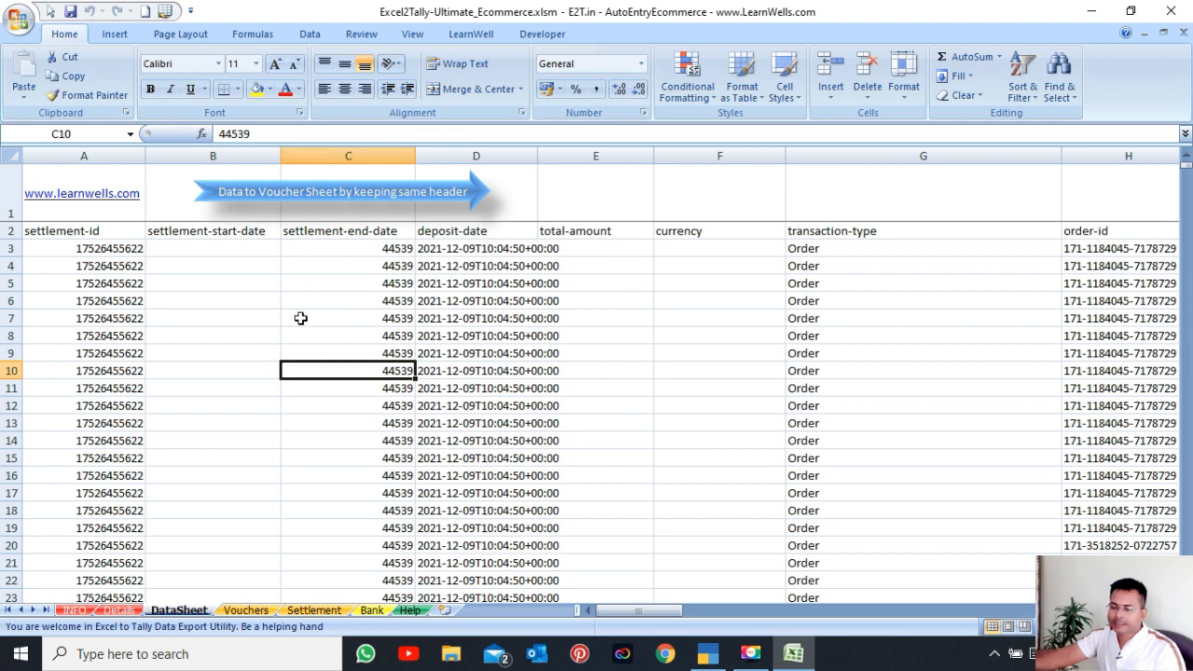
click(471, 33)
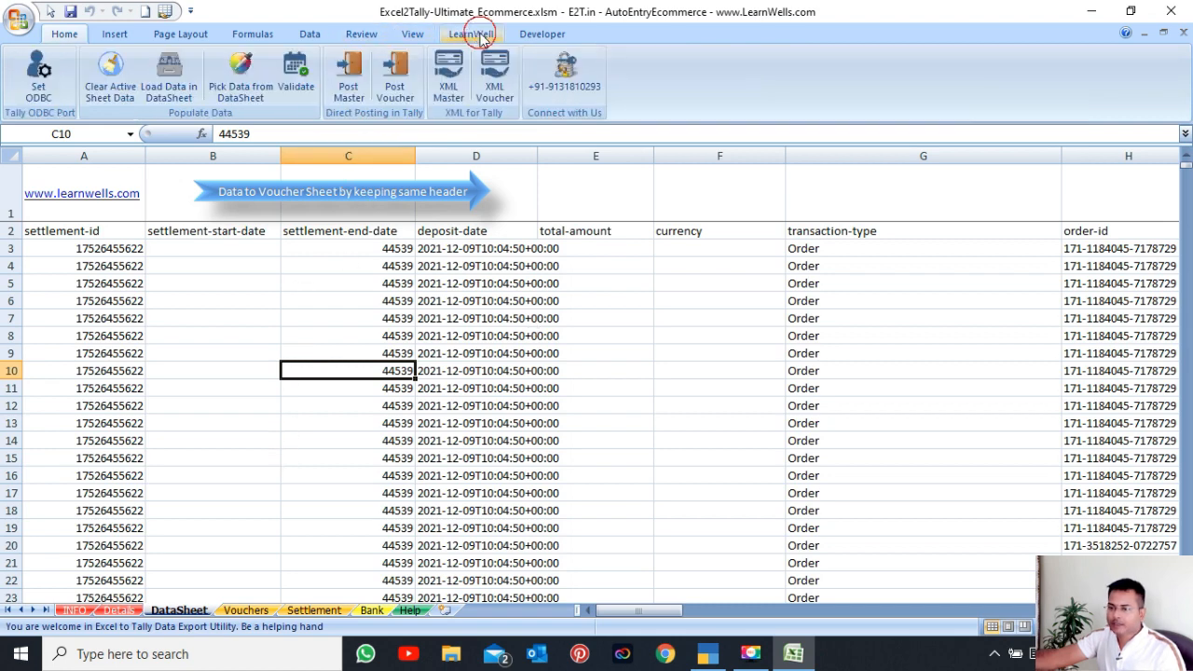
click(109, 84)
Load the settlement file 90321018908.txt from the amazon Dec21 folder into the DataSheet, without keeping the clipboard contents
click(169, 79)
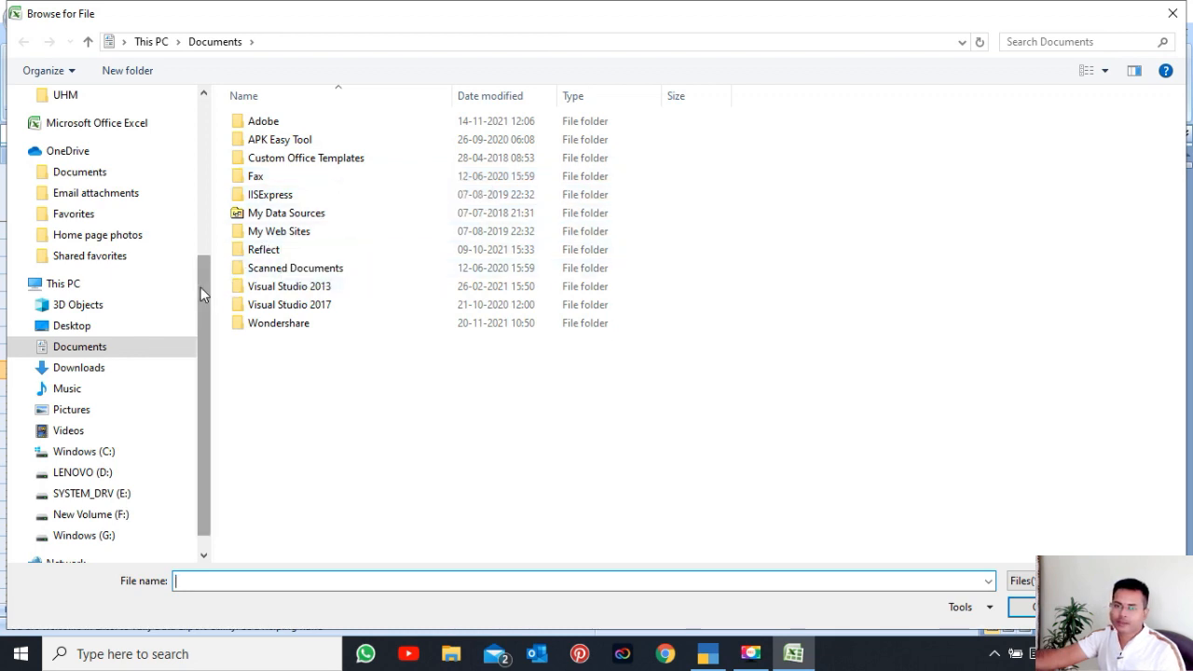
scroll(207, 272, up, 3)
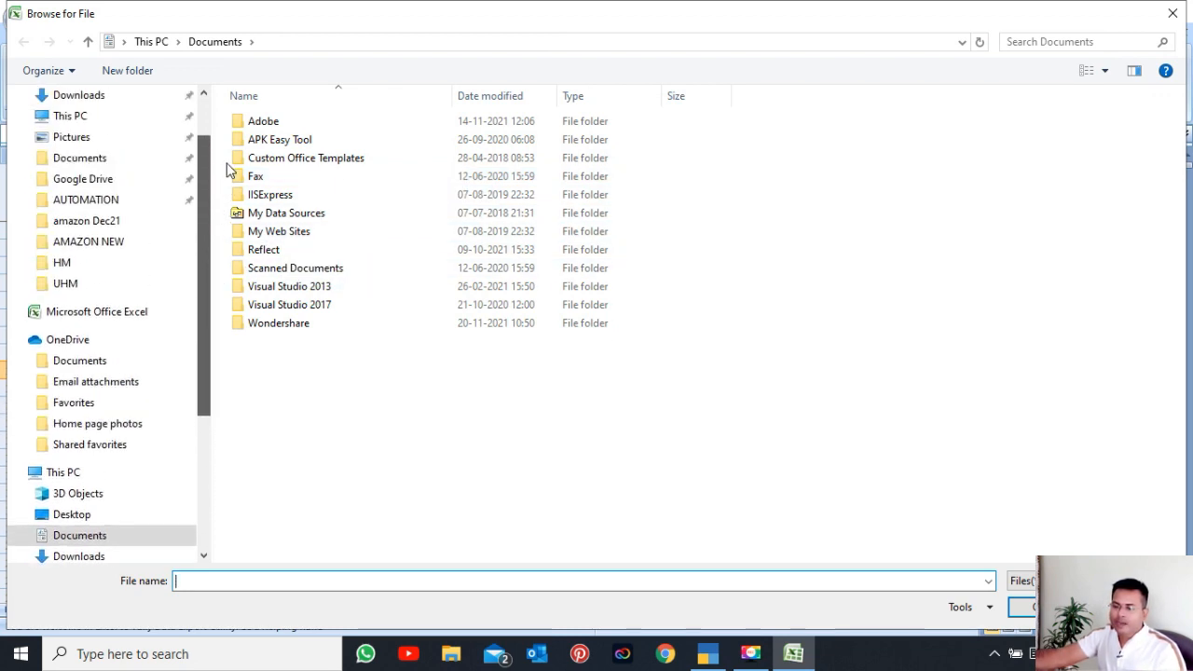
click(114, 221)
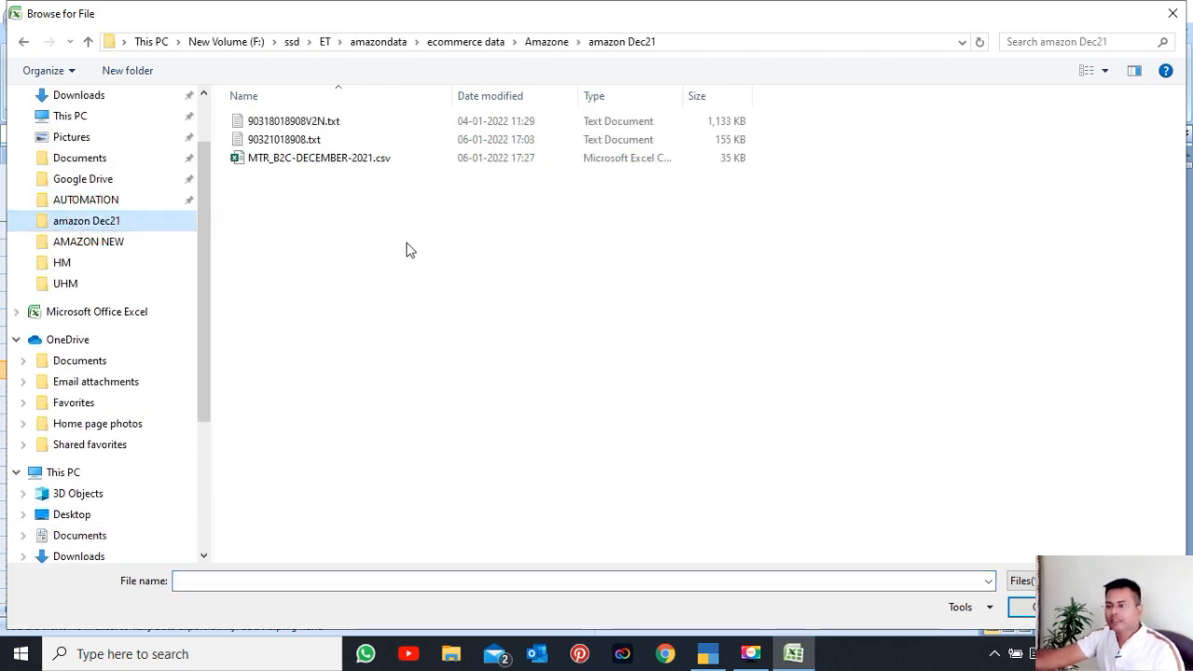
click(317, 139)
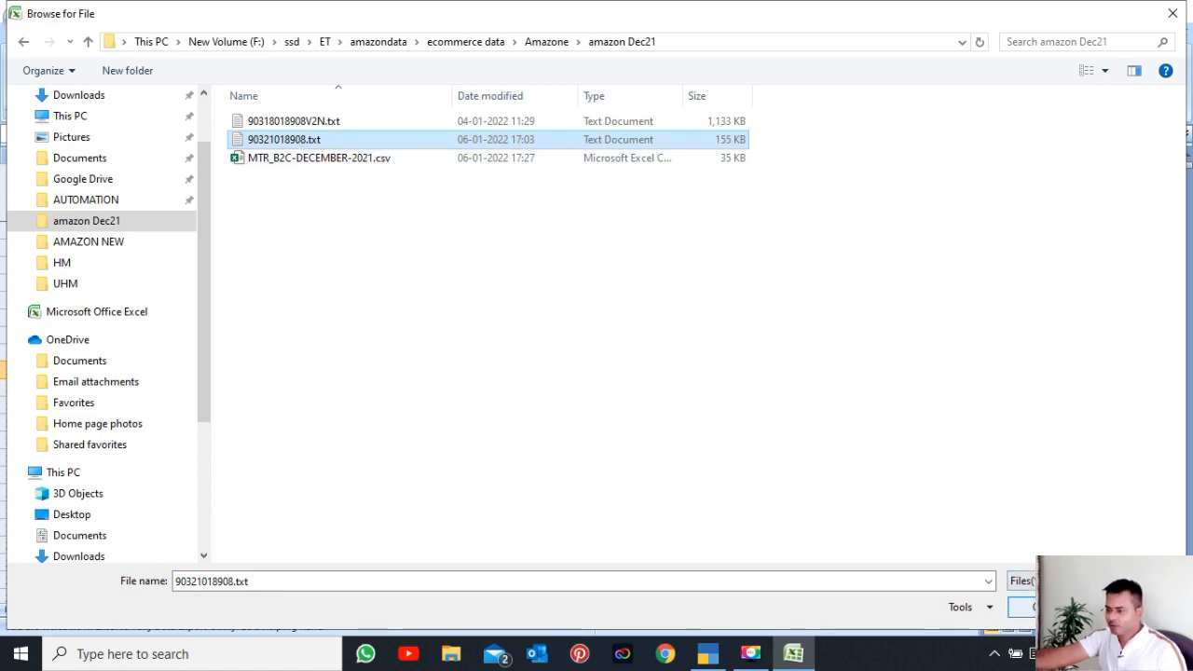
click(1021, 607)
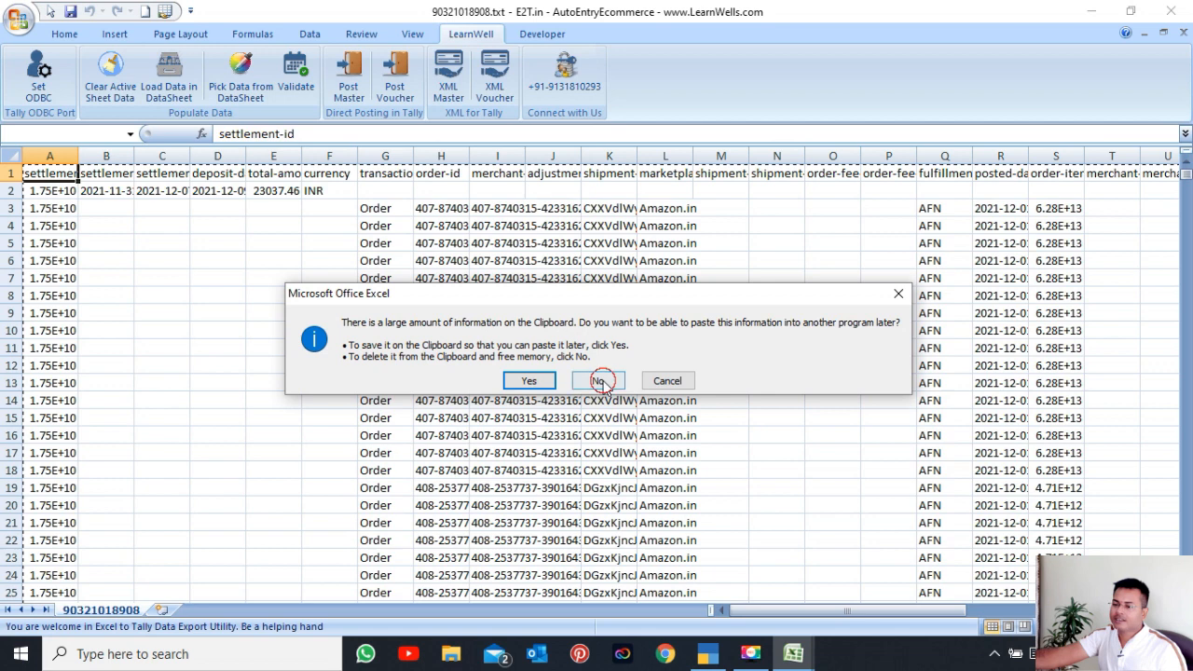
click(599, 383)
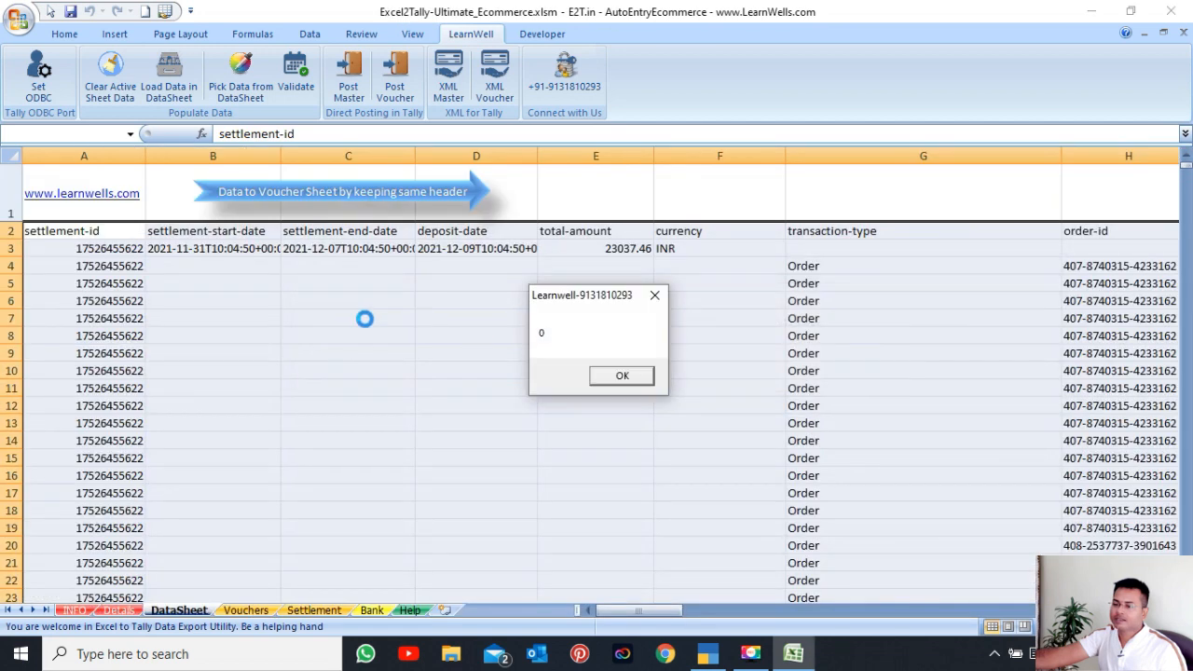
click(625, 381)
Examine the loaded settlement data from the total-amount column across to the price, item-related fee and other-fee columns
click(610, 304)
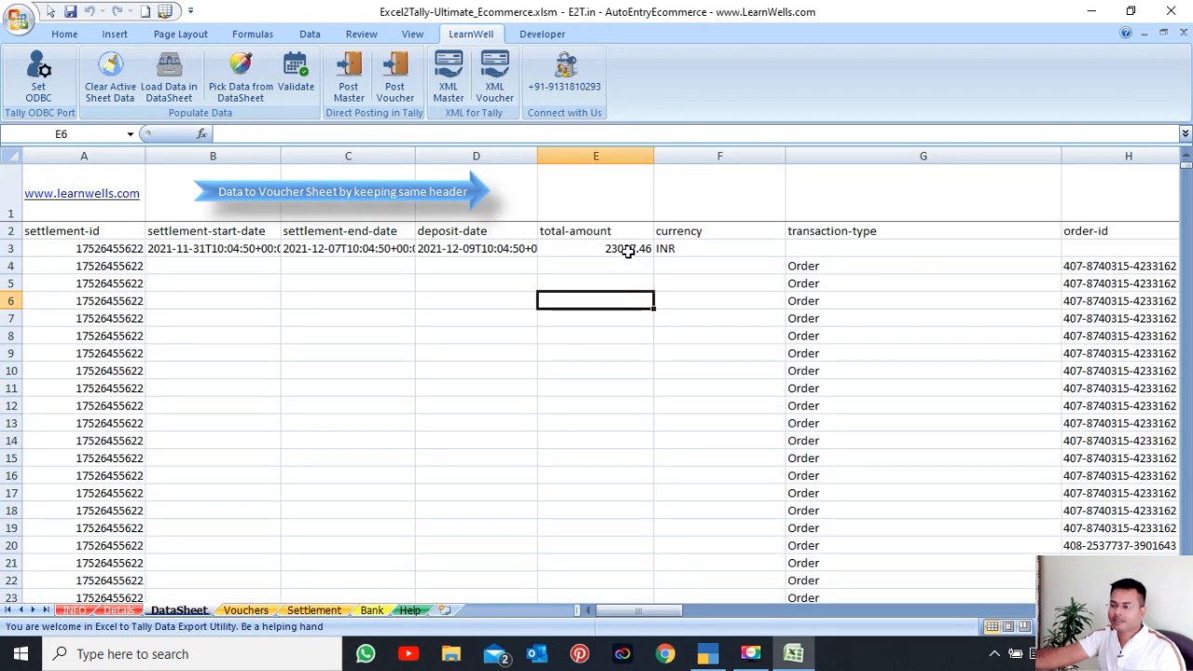
click(626, 249)
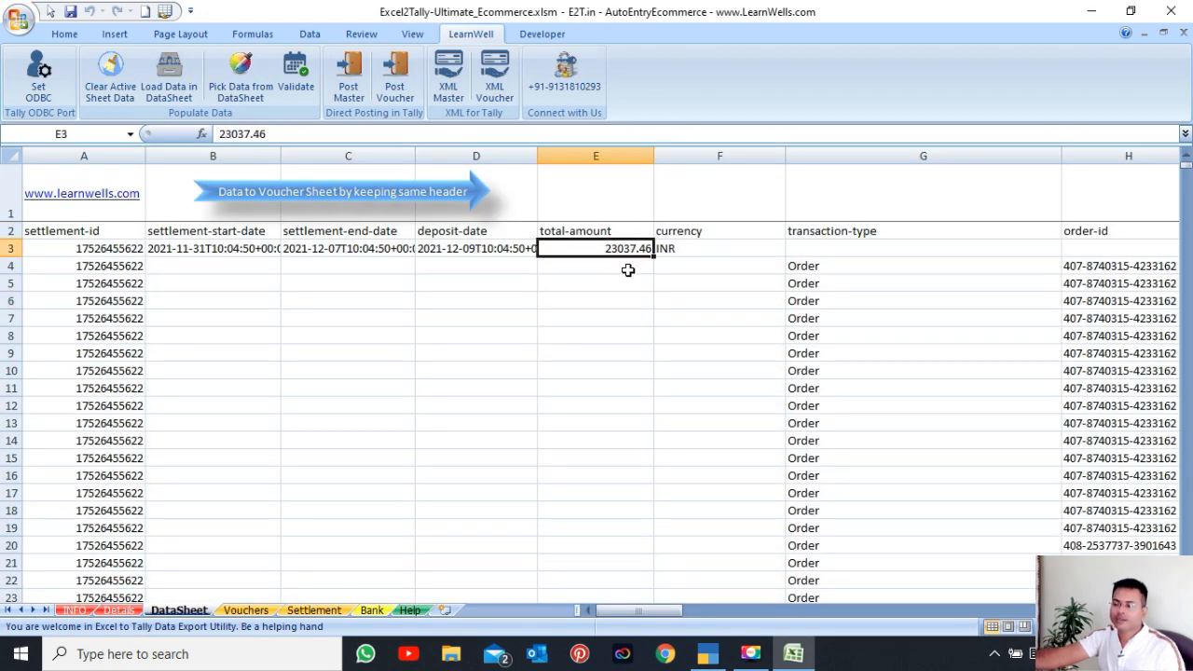
click(628, 268)
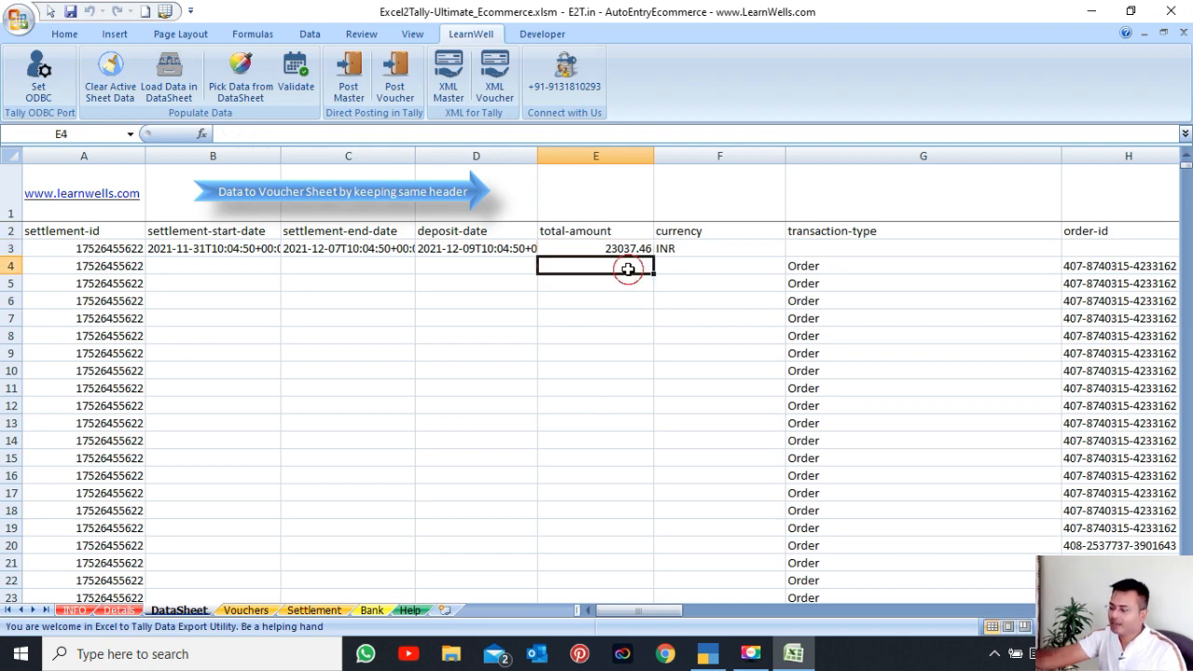
key(Right)
key(Right)
key(Right)
key(Right)
key(Right)
key(Right)
key(Right)
key(Right)
key(Right)
key(Right)
key(Right)
key(Right)
key(Right)
key(Right)
key(Right)
key(Right)
key(Right)
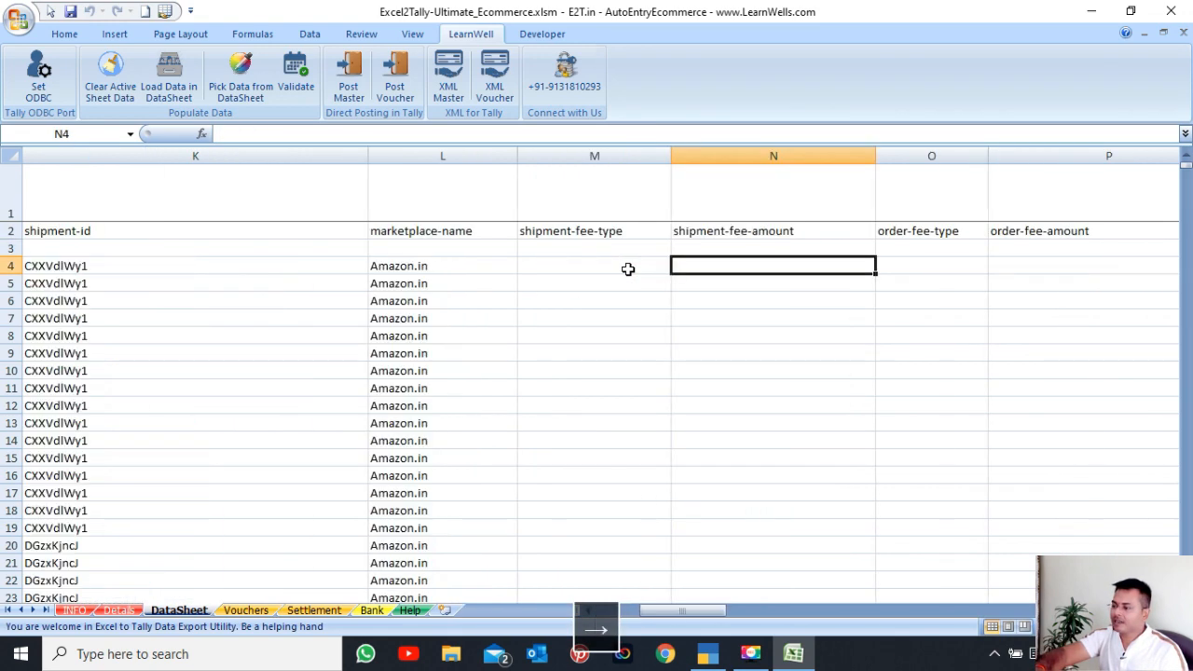
key(Right)
key(Right)
key(Right)
key(Right)
key(Right)
key(Right)
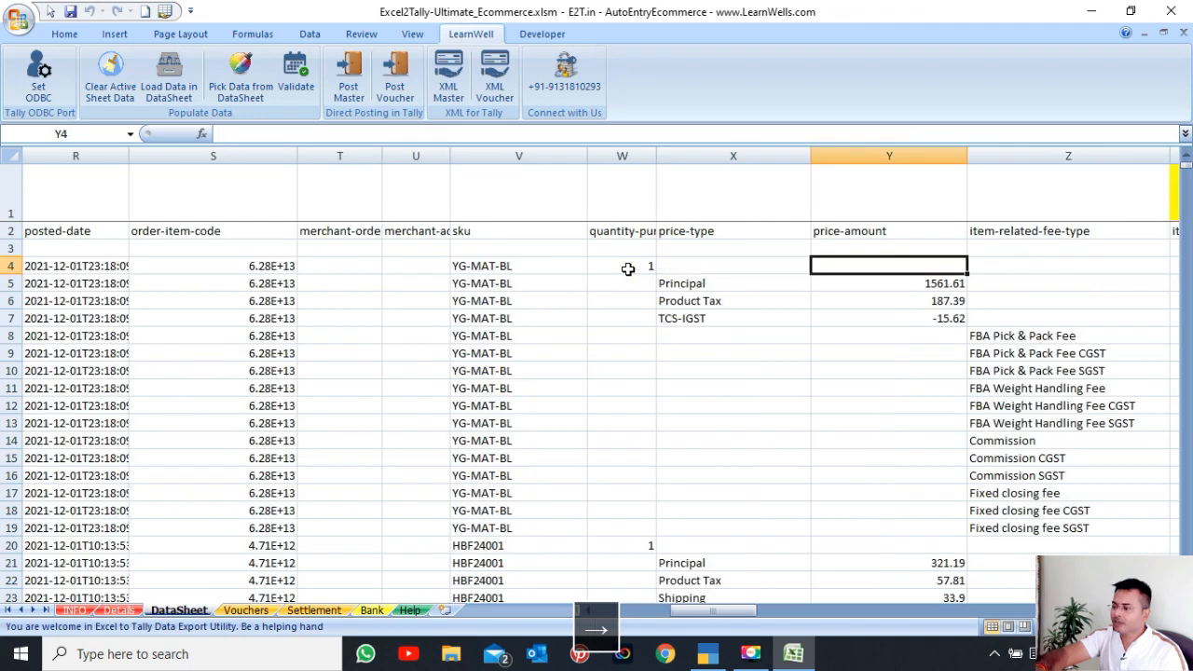
key(Right)
key(Right)
key(Right)
key(Right)
key(Right)
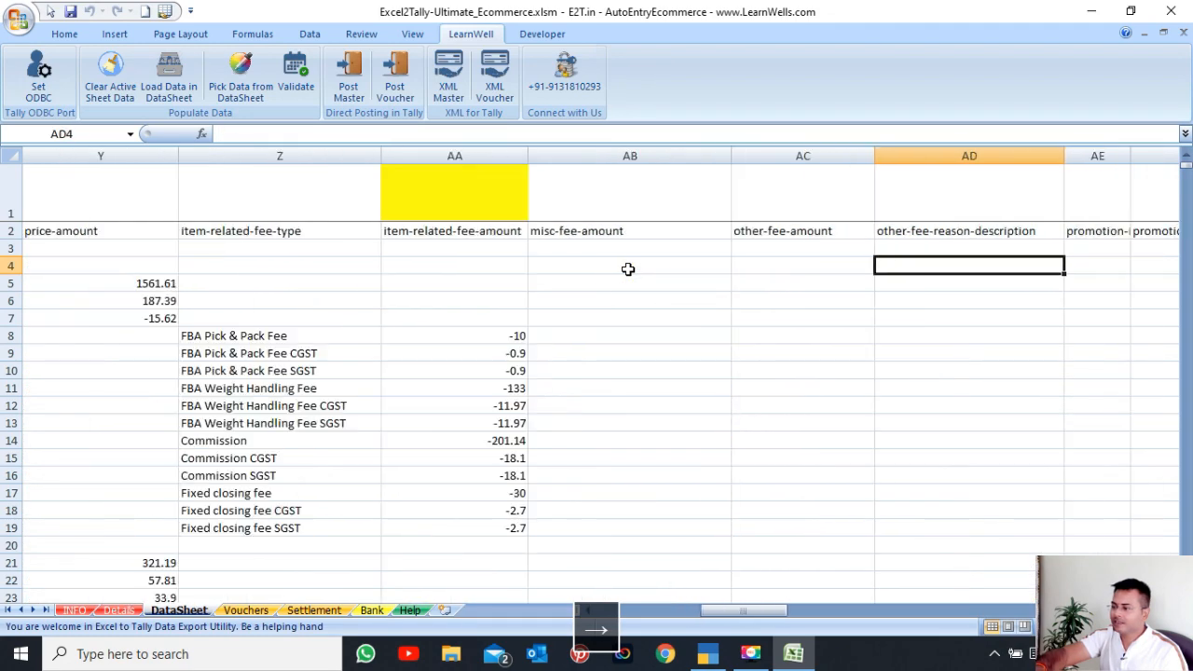
Return to the first columns of the DataSheet and check the settlement's total-amount cell
key(Left)
key(Left)
key(Left)
key(Left)
key(Left)
key(Left)
key(Left)
key(Left)
key(Left)
key(Left)
key(Left)
key(Left)
key(Left)
key(Left)
key(Left)
key(Left)
key(Left)
key(Left)
key(Left)
key(Left)
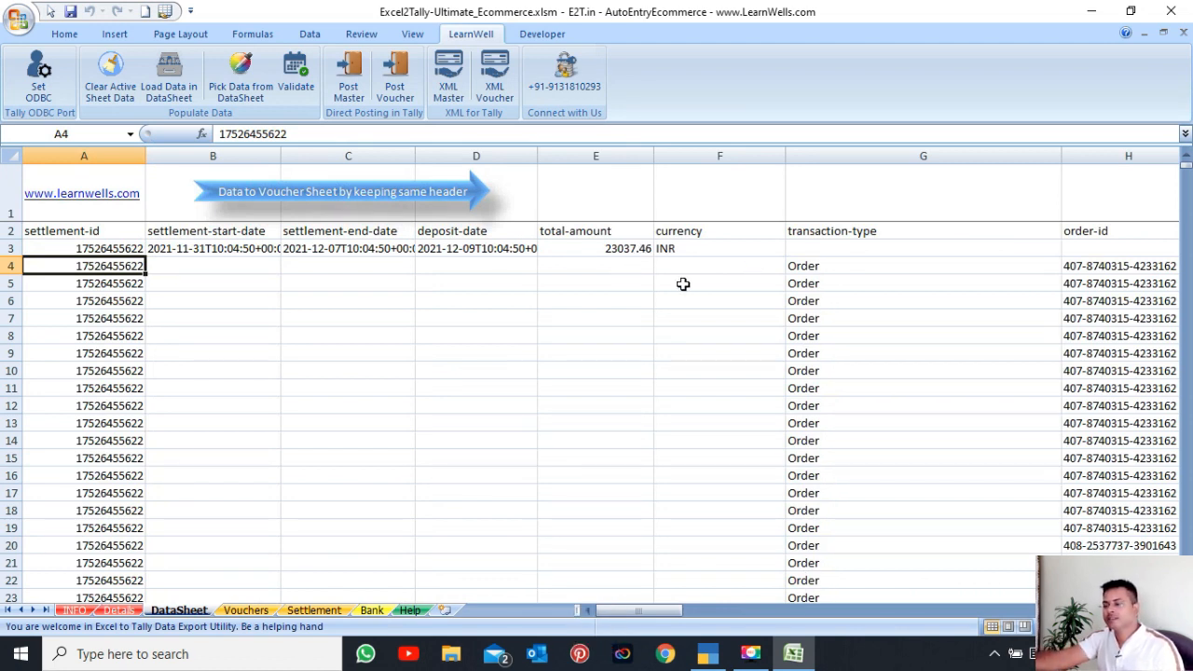
click(637, 248)
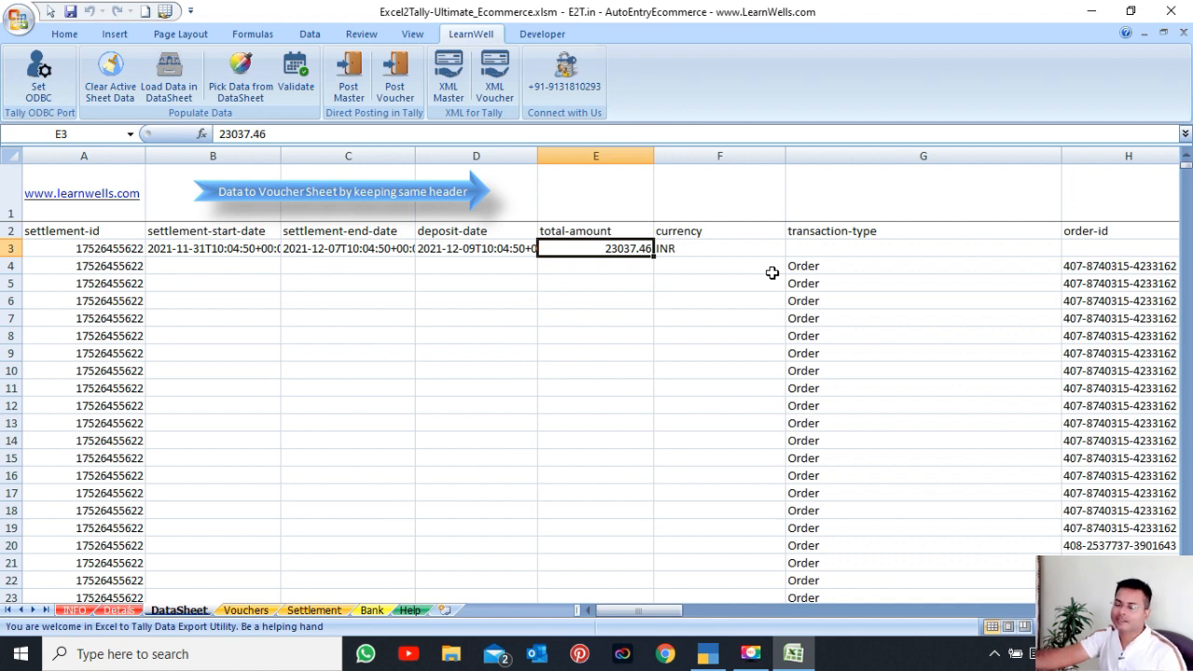
click(597, 268)
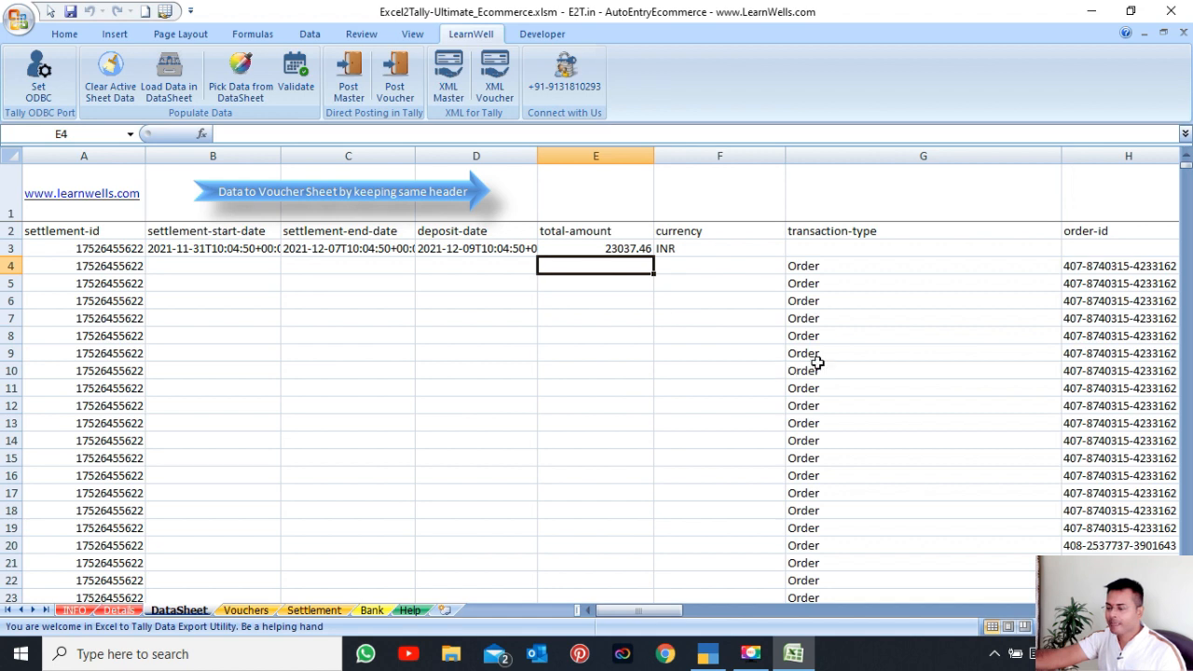
Examine the transaction-type column of the DataSheet from the order rows down to its last entries
click(947, 325)
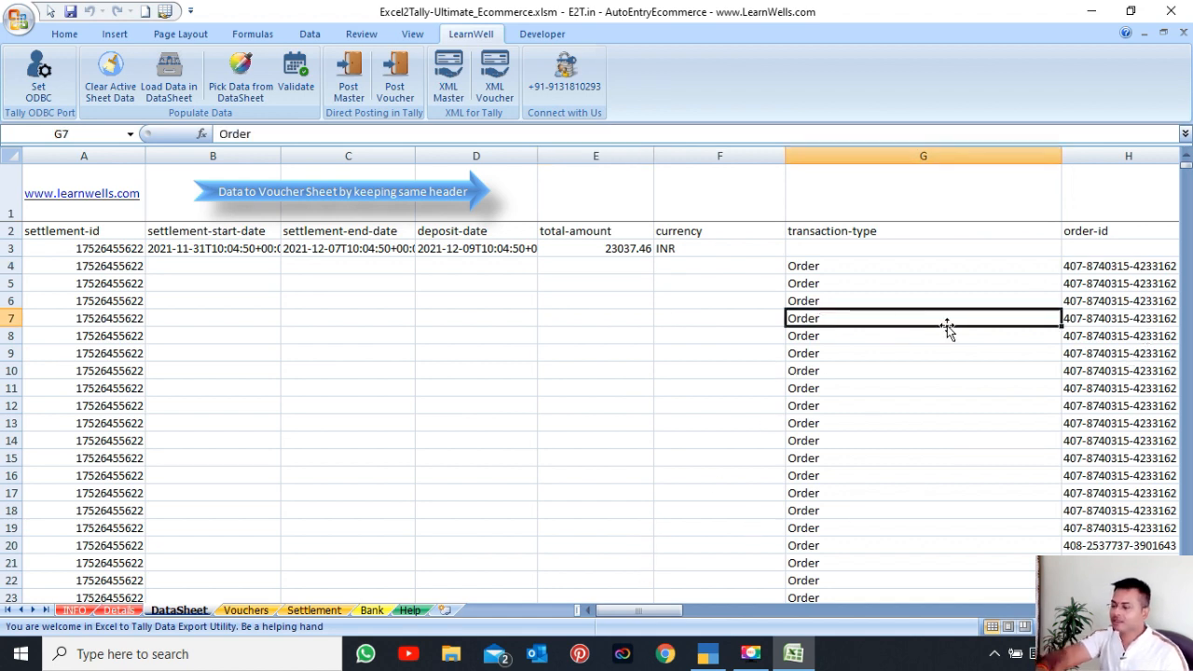
key(Down)
key(Down)
key(Down)
key(Down)
key(Down)
key(Down)
key(Down)
key(Down)
key(Down)
key(Down)
key(Down)
key(Down)
key(Down)
key(Down)
key(Down)
key(Down)
key(Down)
key(Down)
key(Down)
key(Down)
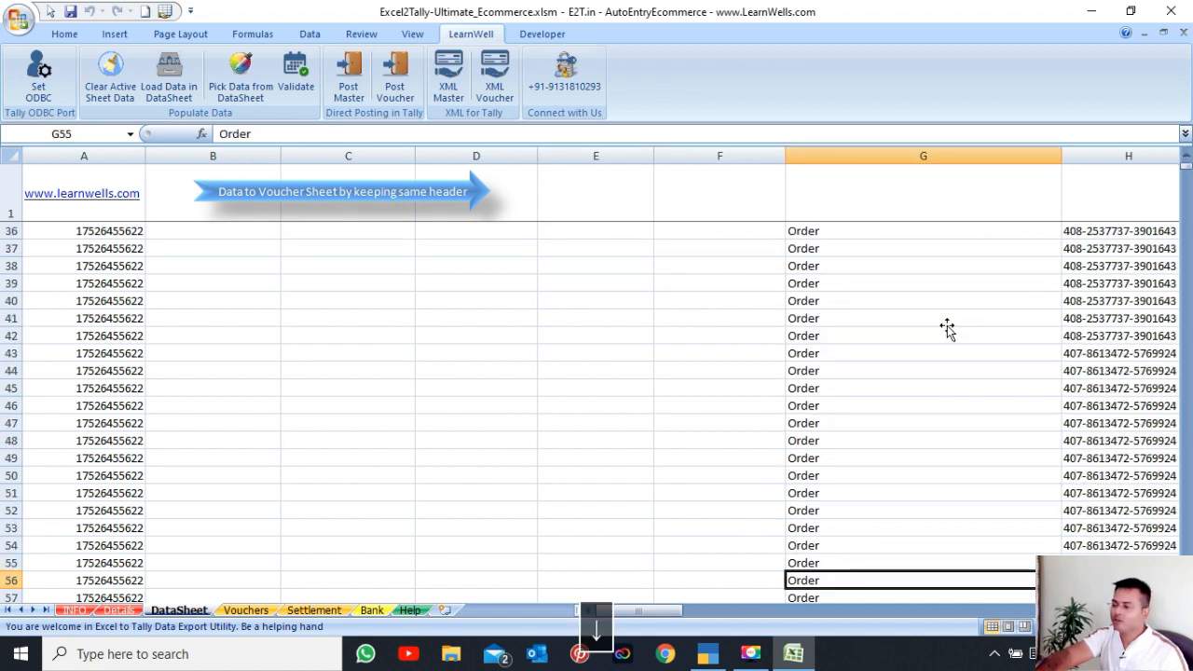
key(Down)
key(Down)
key(Down)
key(Down)
key(Down)
key(Down)
key(Down)
key(Down)
key(Down)
key(Down)
key(Down)
key(Down)
key(Down)
key(Down)
key(Down)
key(Down)
key(Down)
key(Down)
key(Down)
key(Down)
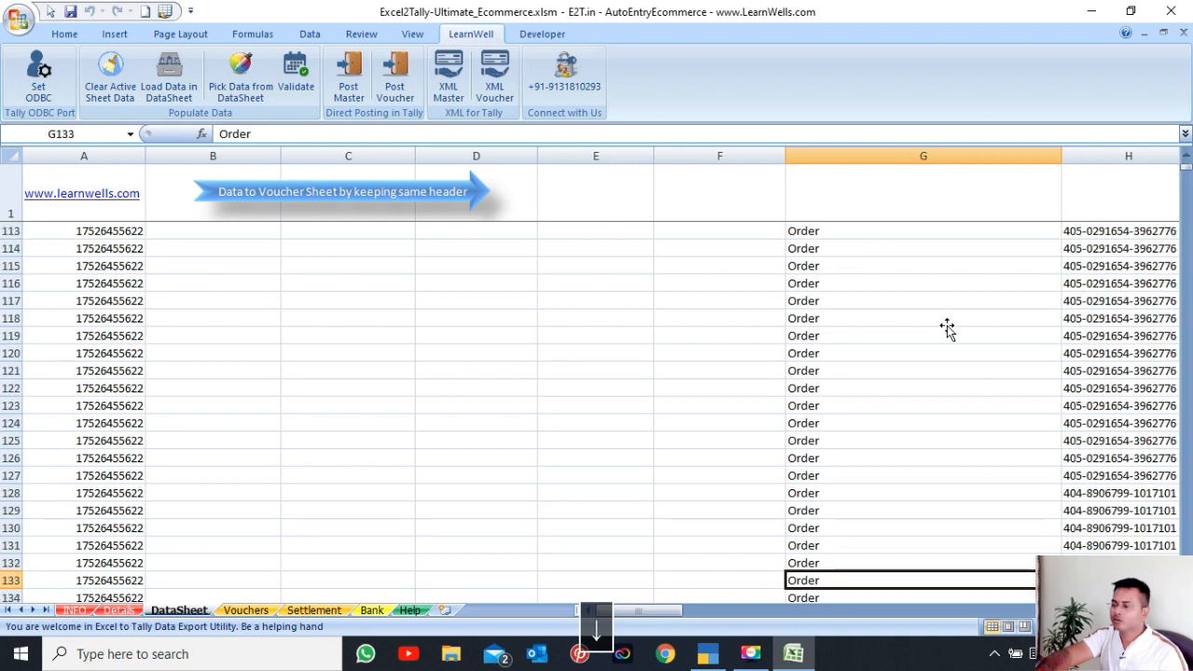
key(Down)
key(Down)
key(Down)
key(Down)
key(Down)
key(Down)
key(Down)
key(Down)
key(Down)
key(Down)
key(Down)
key(Down)
key(Down)
key(Down)
key(Down)
key(Down)
key(Down)
key(Down)
key(Down)
key(Down)
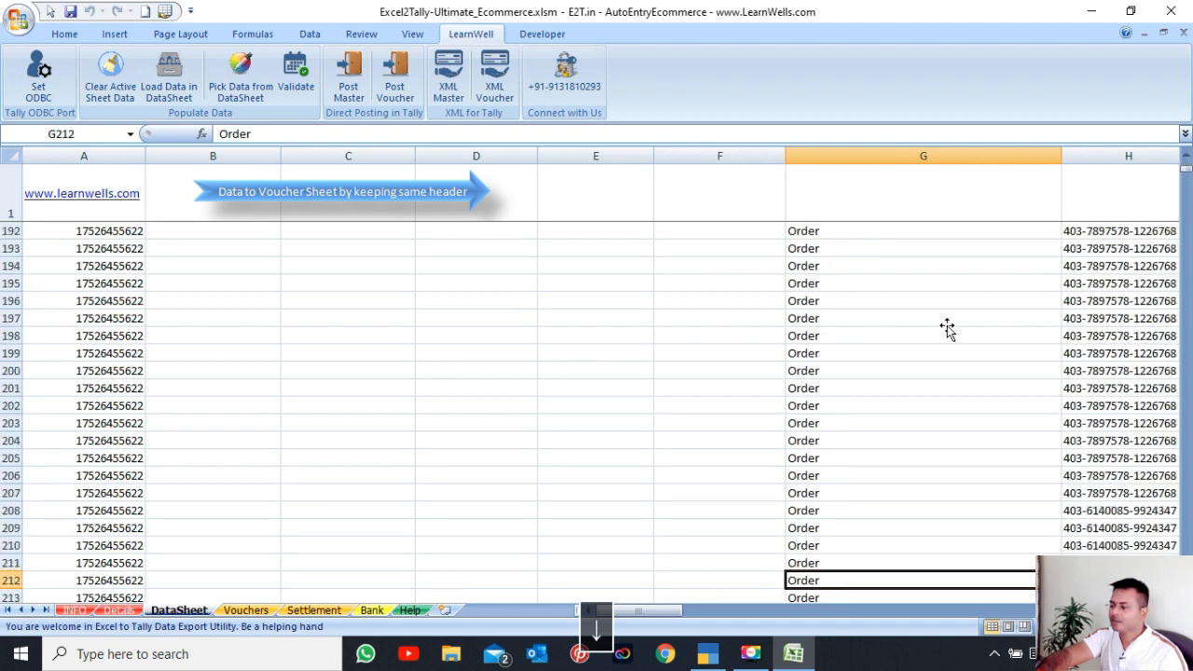
key(Down)
key(Down)
key(Down)
key(Down)
key(Down)
key(Down)
key(Down)
key(Down)
key(Down)
key(Down)
key(Down)
key(Down)
key(Down)
key(Down)
key(Down)
key(Down)
key(Down)
key(Down)
key(Down)
key(Down)
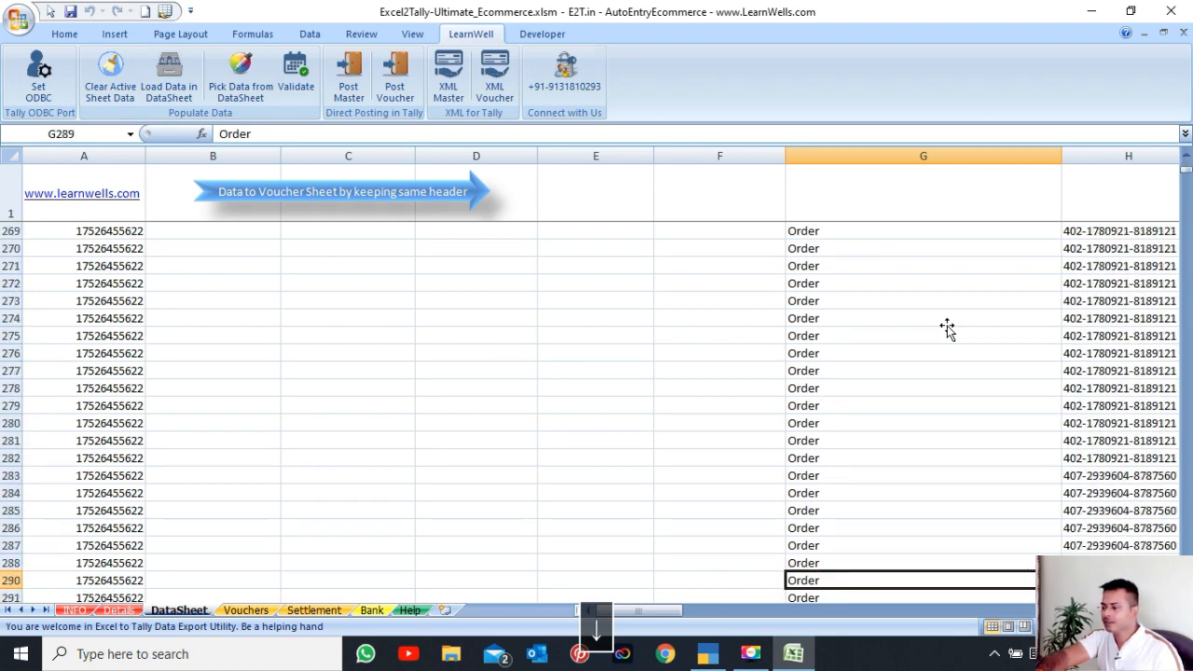
key(Down)
key(Down)
key(Down)
key(Down)
key(Down)
key(Down)
key(Down)
key(Down)
key(Down)
key(Down)
key(Down)
key(Down)
key(Down)
key(Down)
key(Down)
key(Down)
key(Down)
key(Down)
key(Down)
key(Down)
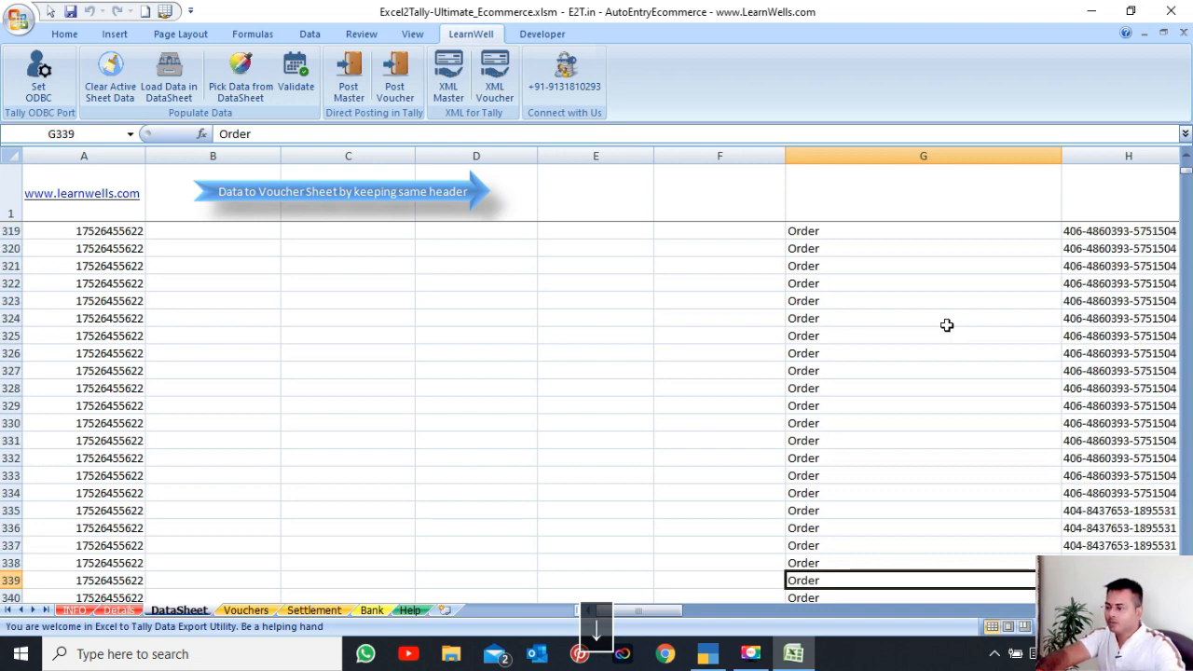
key(ctrl+shift+Down)
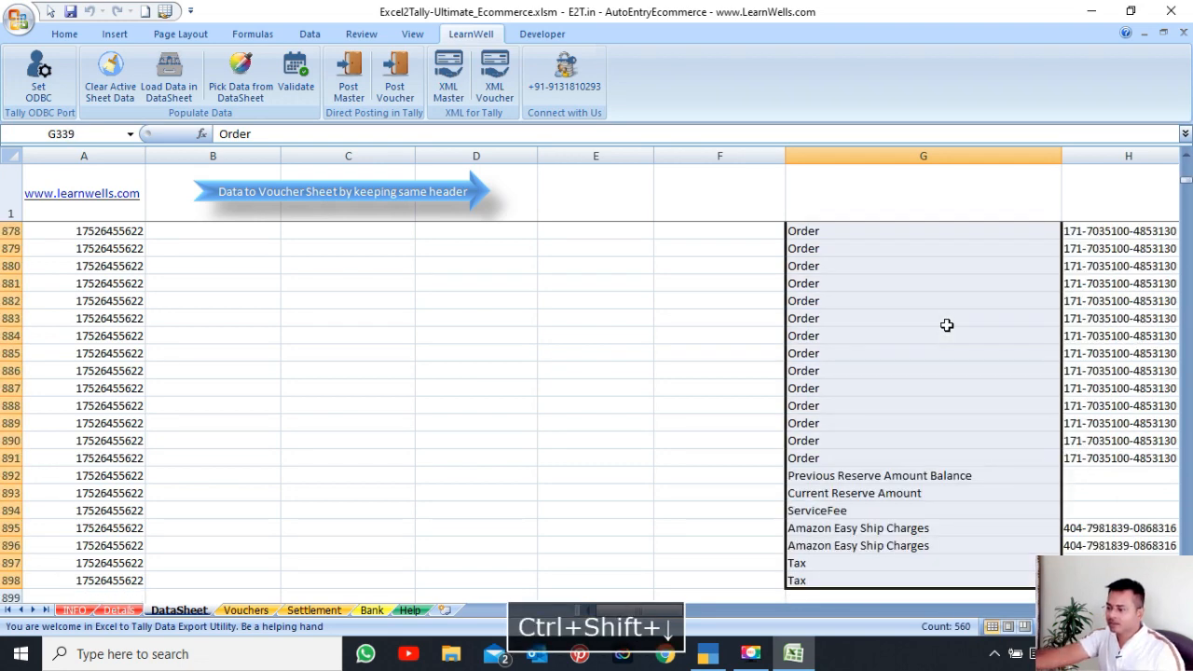
Examine the Previous Reserve Amount Balance and Current Reserve Amount rows, following the latter across the fee columns to column AJ and beyond
click(839, 473)
click(855, 494)
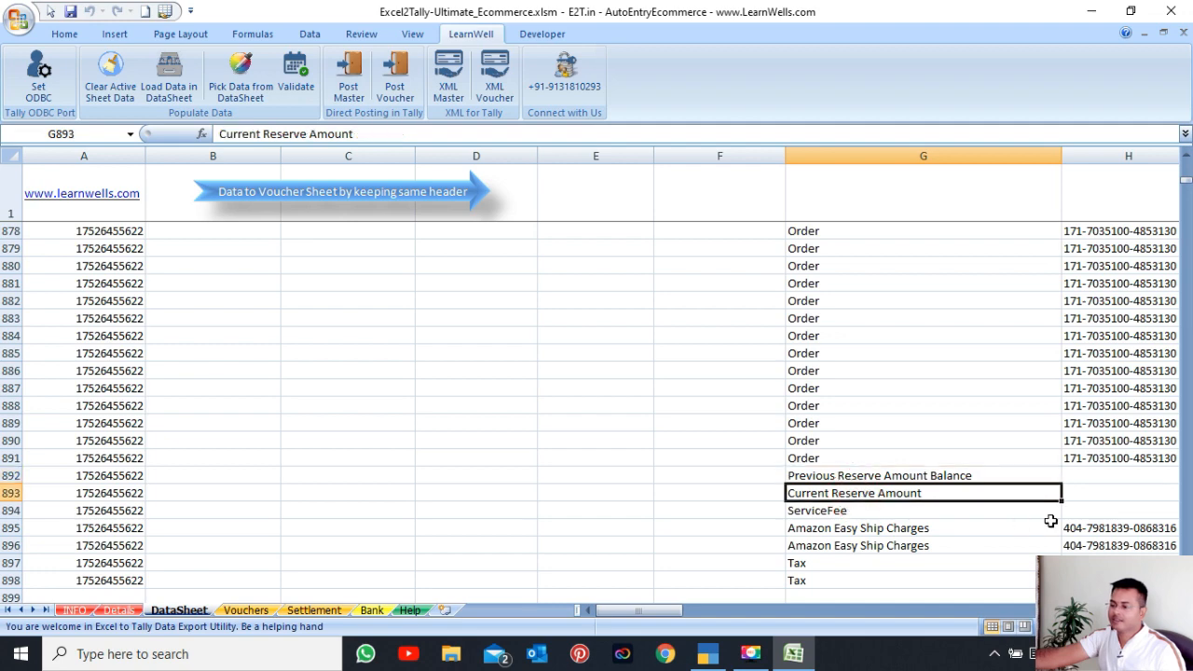
key(Right)
key(Right)
key(Right)
key(Right)
key(Right)
key(Right)
key(Right)
key(Right)
key(Right)
key(Right)
key(Right)
key(Right)
key(Right)
key(Right)
key(Right)
key(Right)
key(Right)
key(Right)
key(Right)
key(Right)
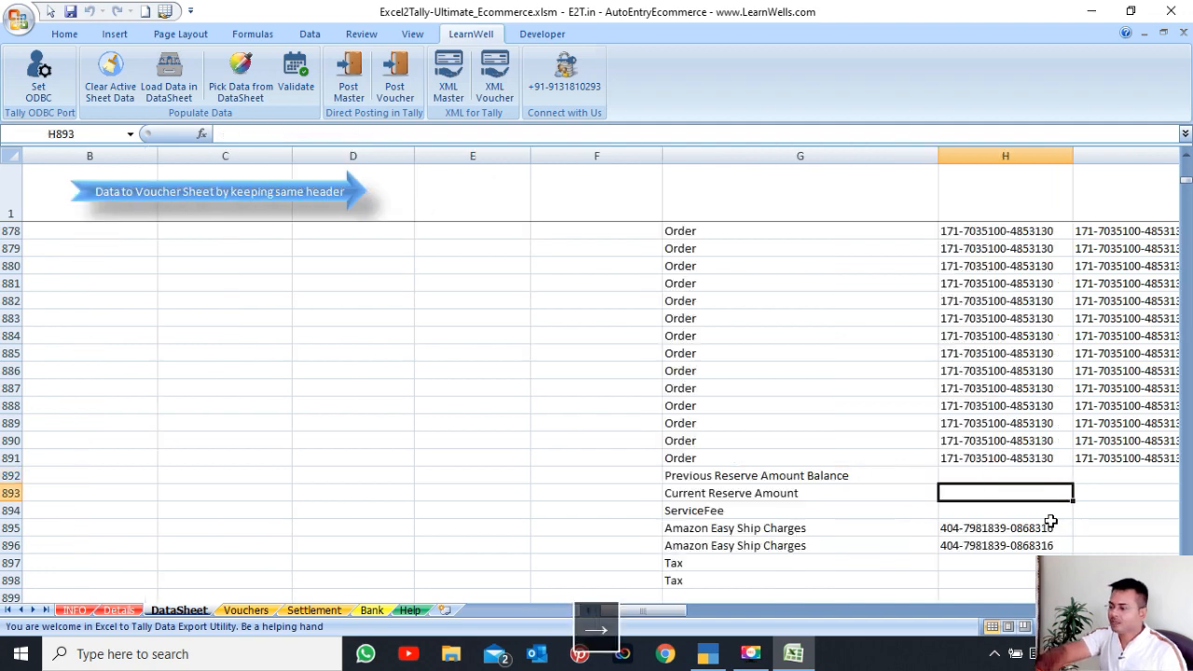
key(Right)
key(Right)
key(Right)
key(Right)
key(Right)
key(Right)
key(Right)
key(Right)
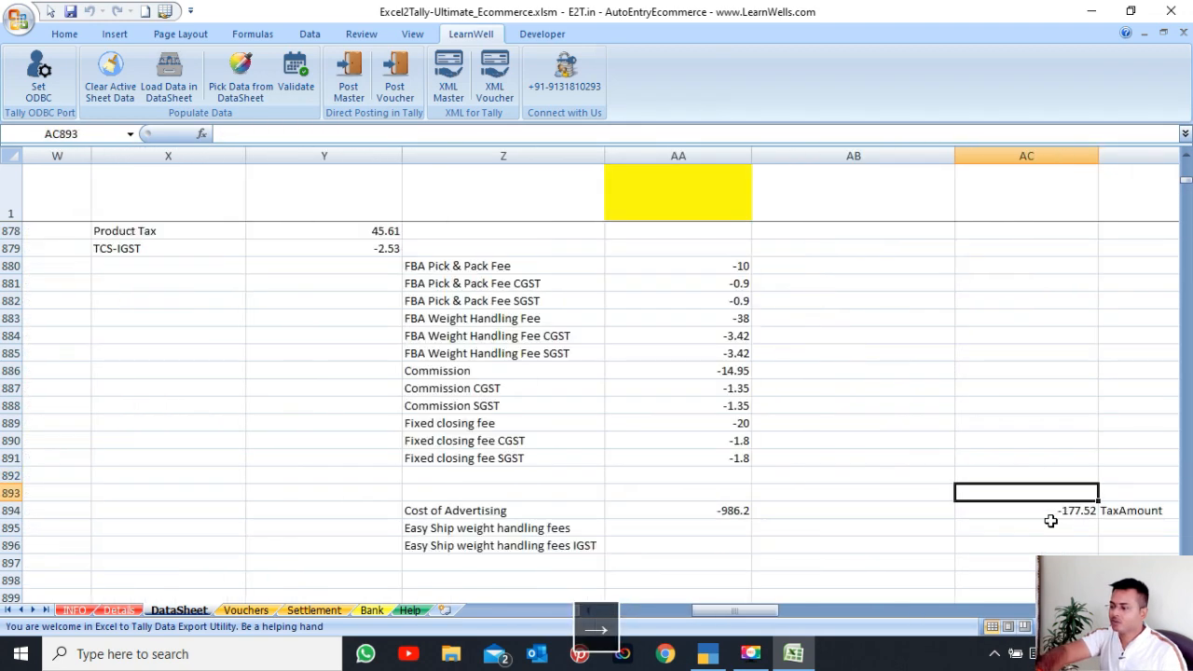
key(Left)
key(Left)
key(Left)
key(Left)
key(Left)
key(Left)
key(Left)
key(Left)
key(Left)
key(Left)
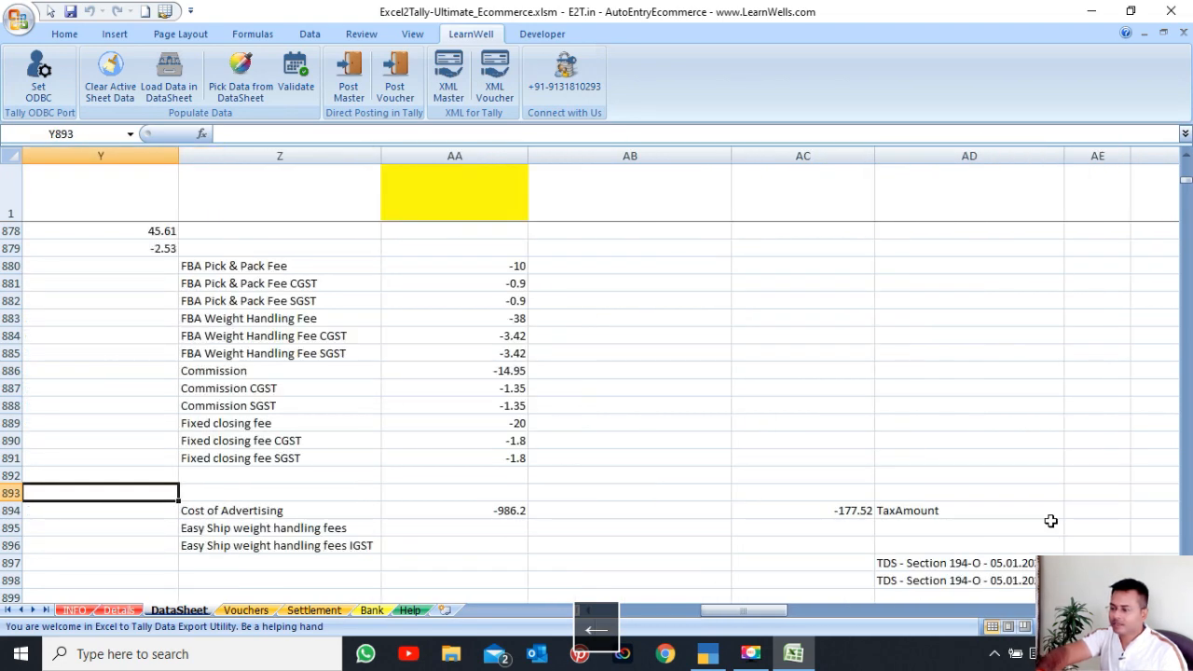
key(Right)
key(Right)
key(Right)
key(Right)
key(Right)
key(Right)
key(Right)
key(Right)
key(Right)
key(Right)
key(Right)
key(Right)
key(Right)
key(Right)
key(Left)
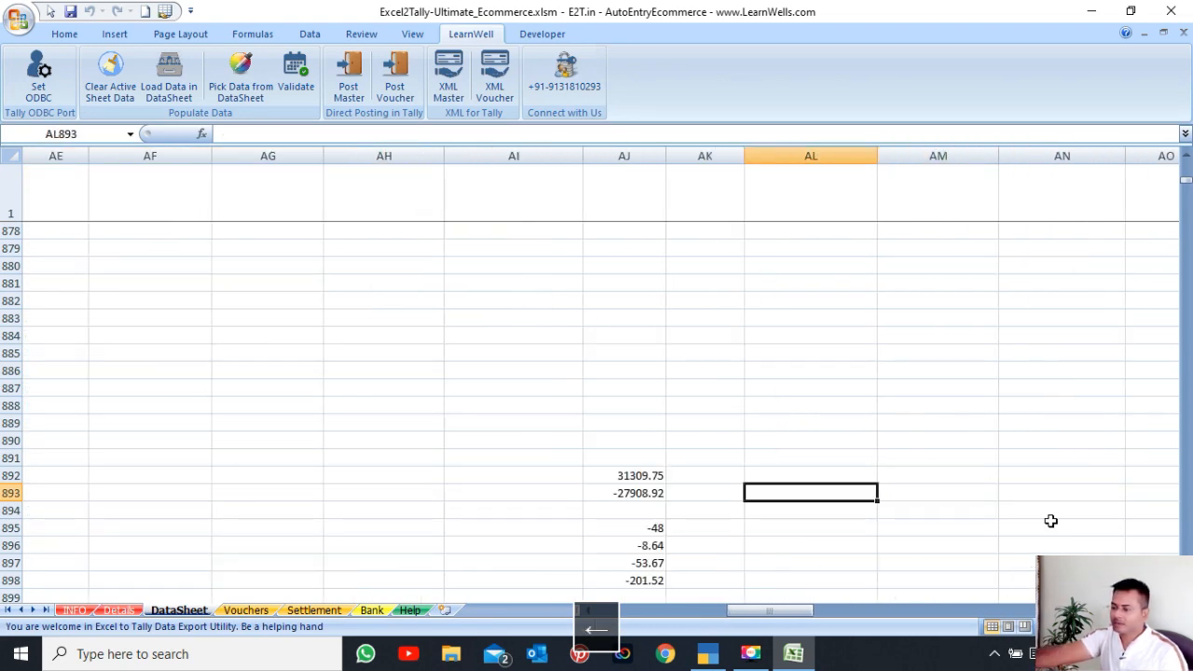
Check the previous and current reserve amounts in AJ892 and AJ893, selecting both cells together to view their sum
click(639, 477)
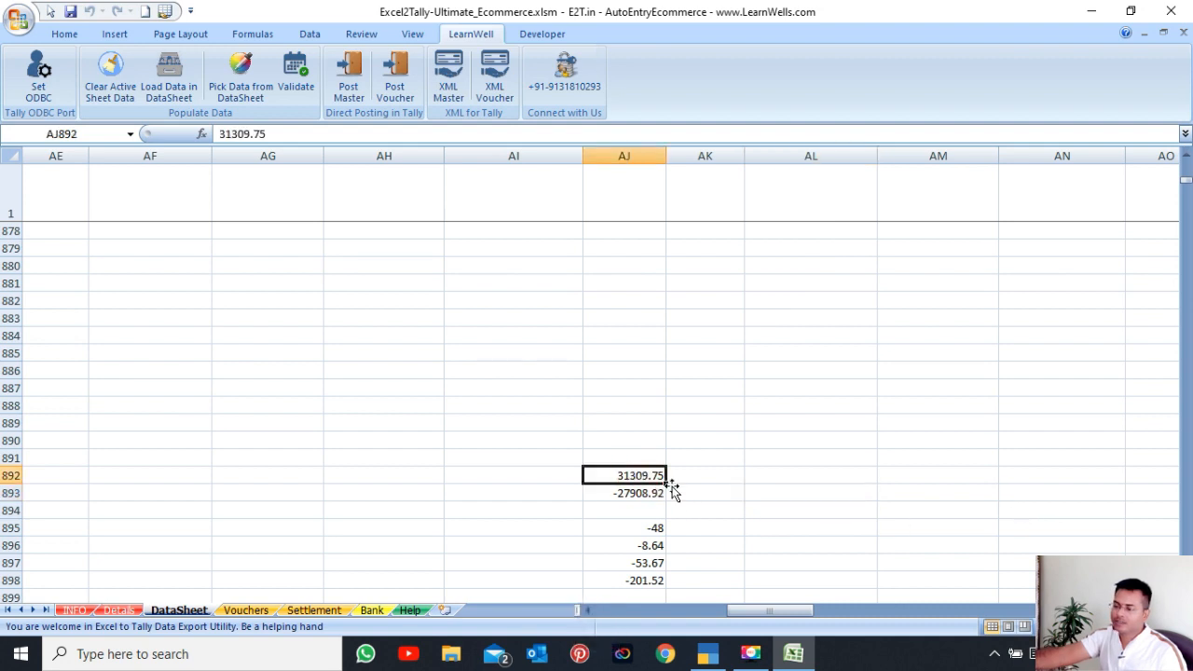
click(648, 496)
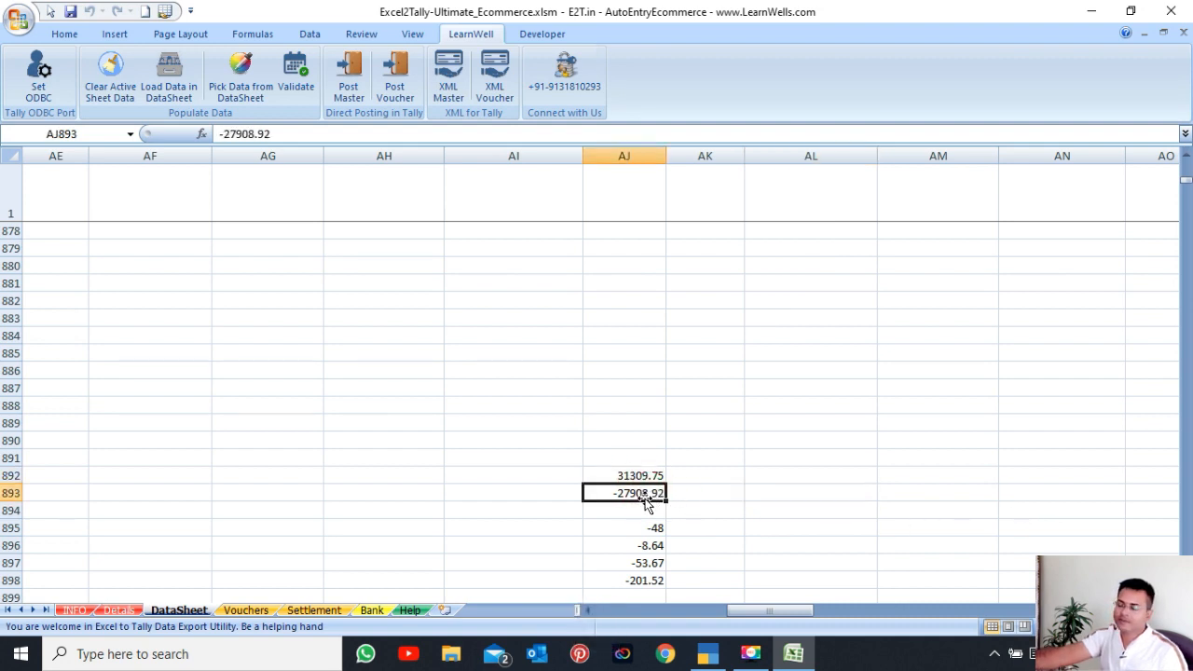
drag(647, 474, 648, 493)
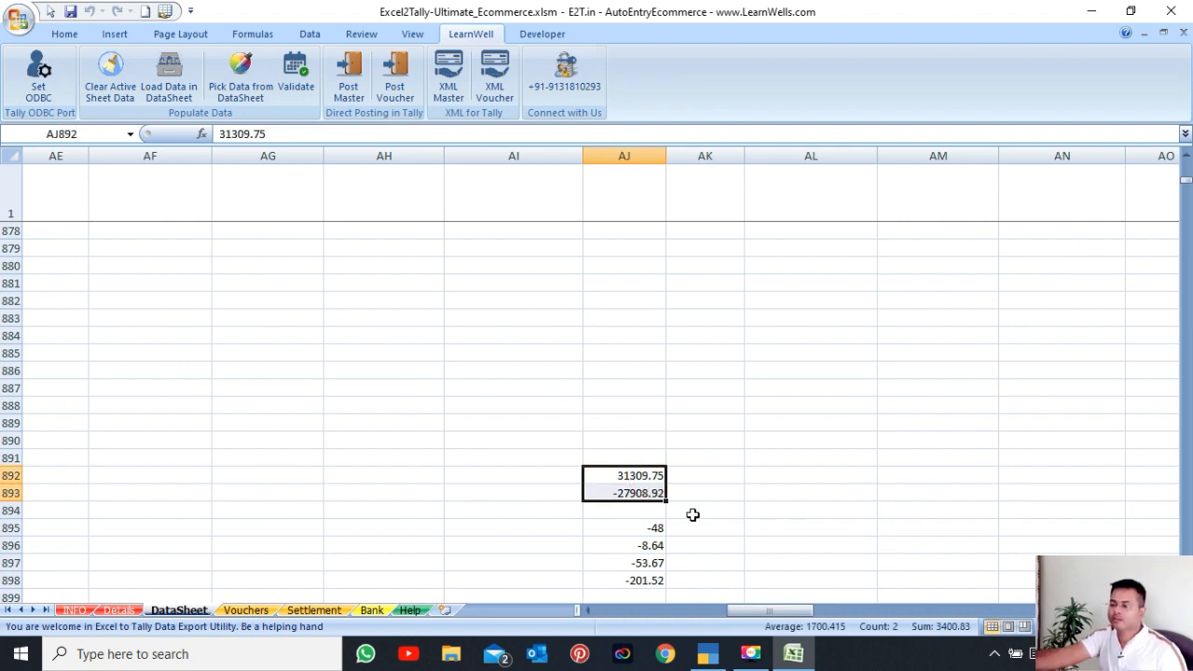
Return from the reserve amounts in column AJ to the DataSheet's first columns and the settlement header rows
click(651, 480)
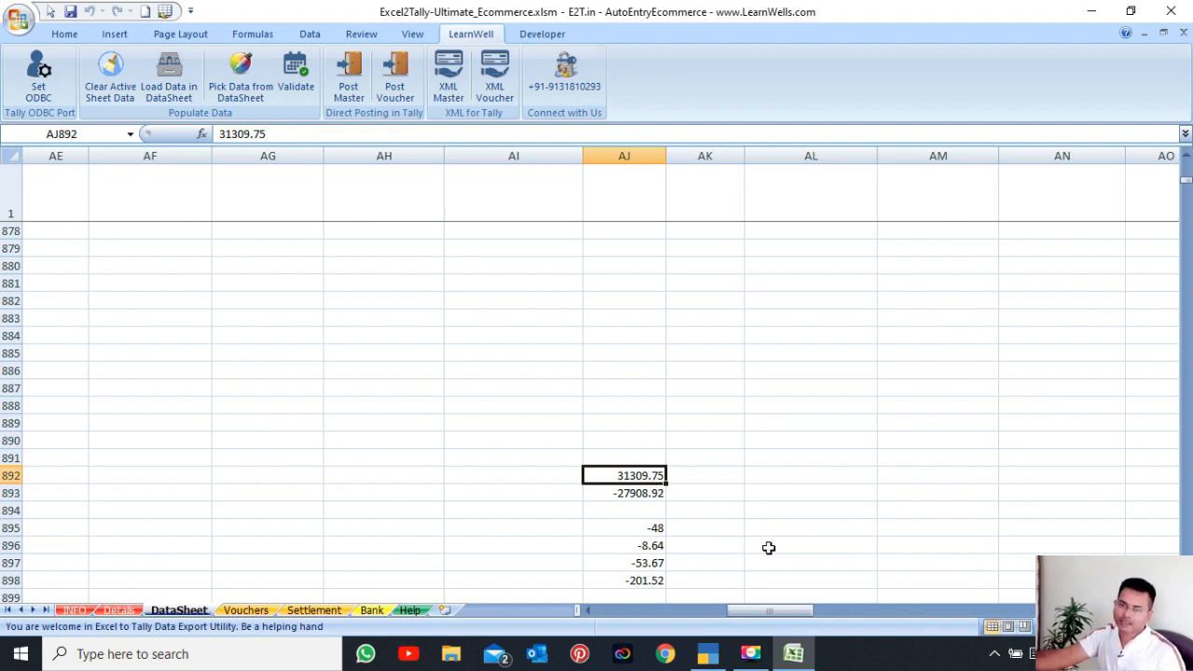
drag(747, 609, 544, 608)
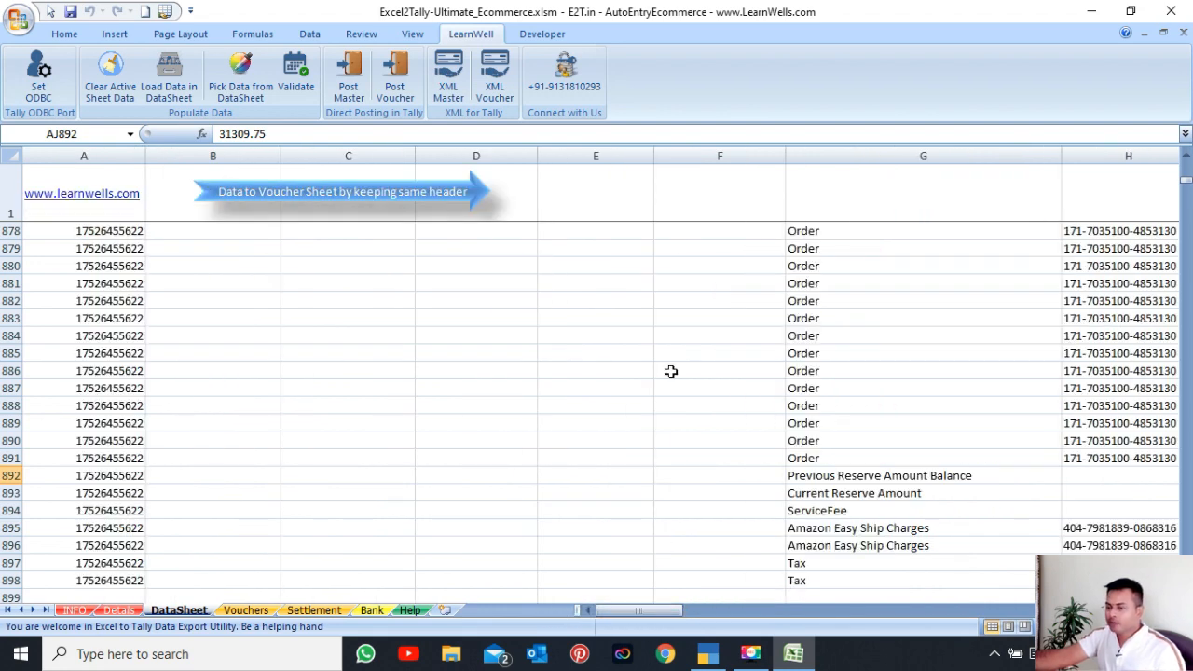
click(381, 389)
drag(1186, 180, 1187, 154)
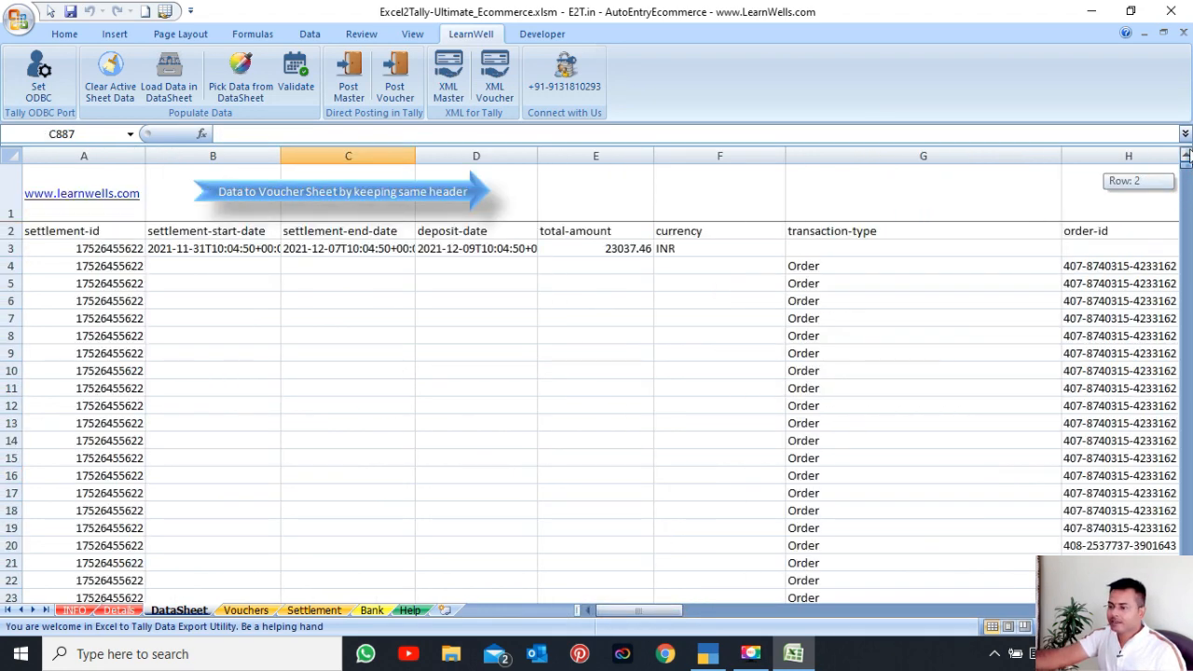
click(684, 319)
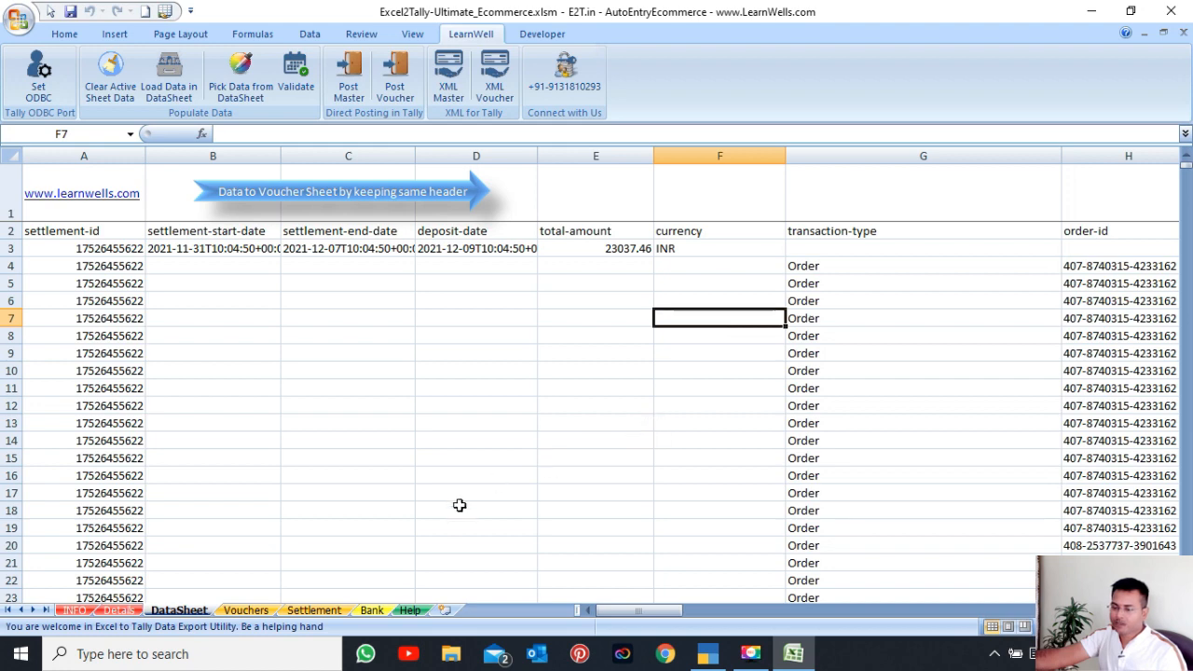
Clear the existing data from the Settlement sheet and repopulate it with the data picked from the DataSheet
click(308, 609)
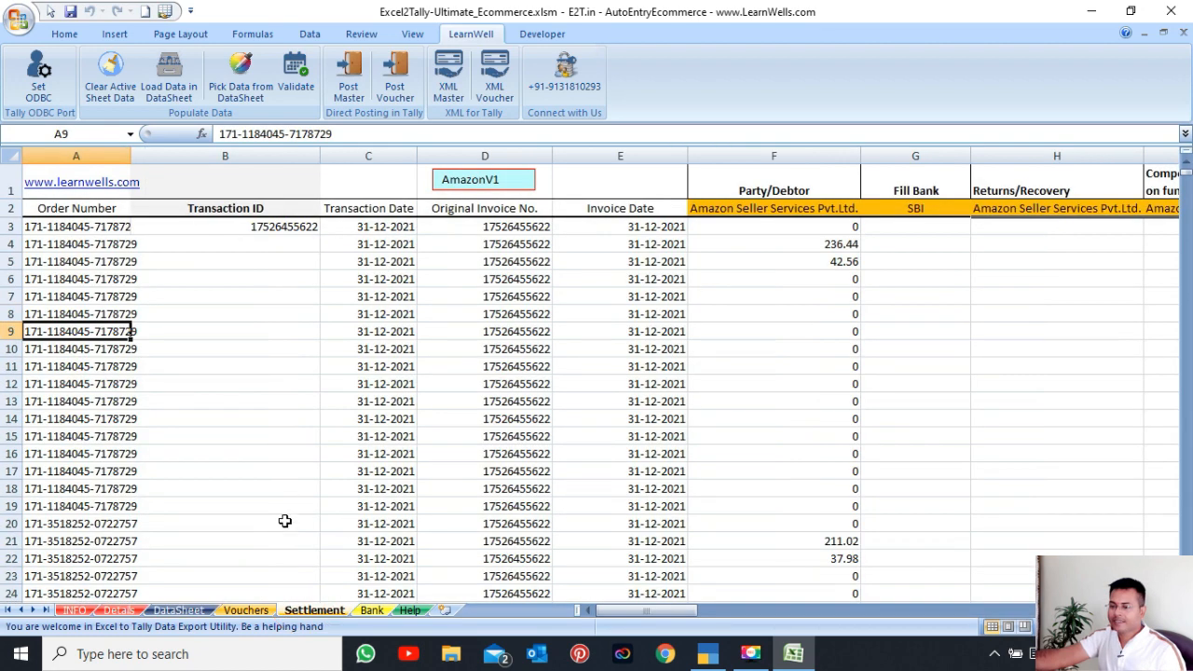
click(307, 384)
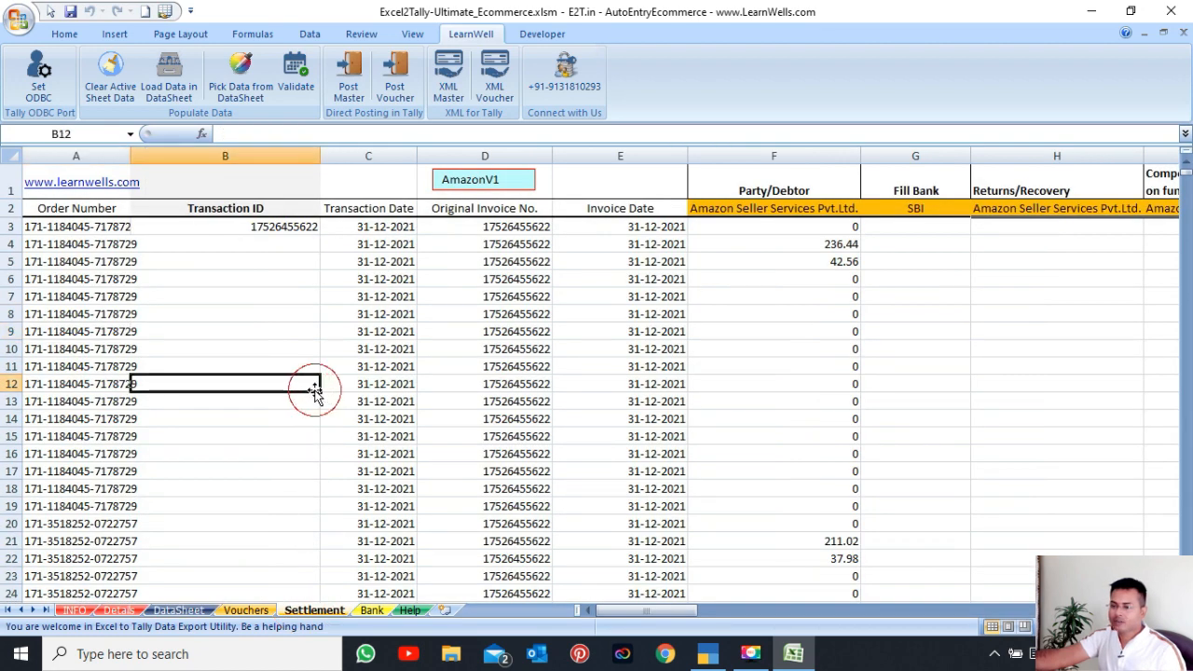
click(110, 75)
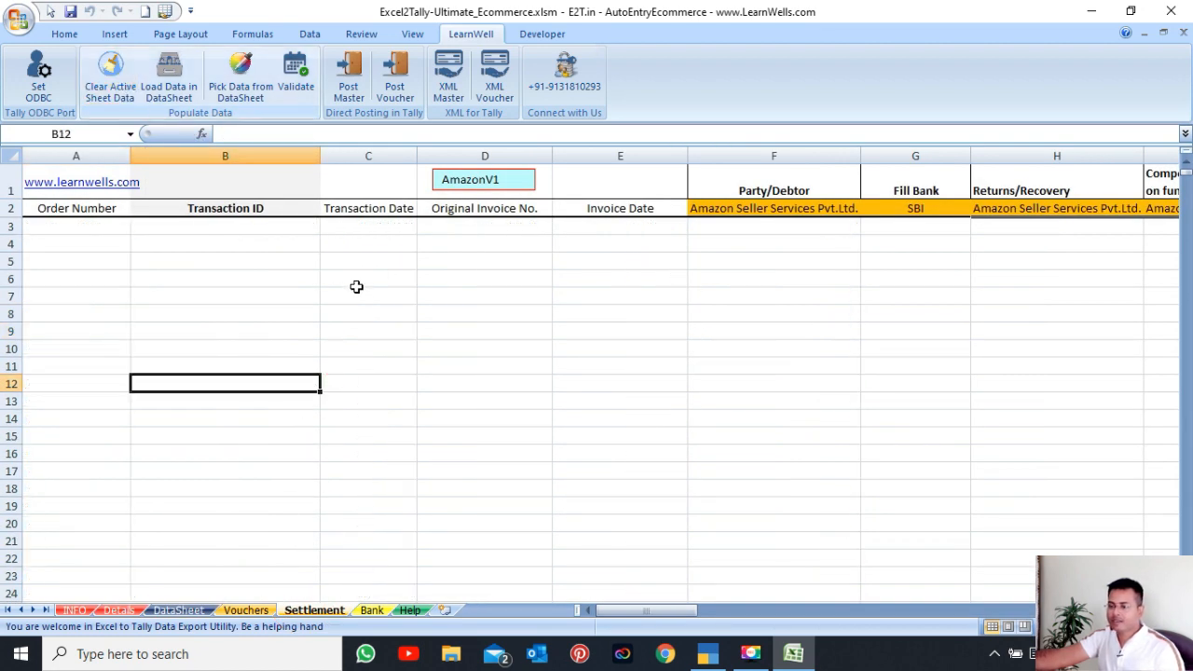
click(446, 378)
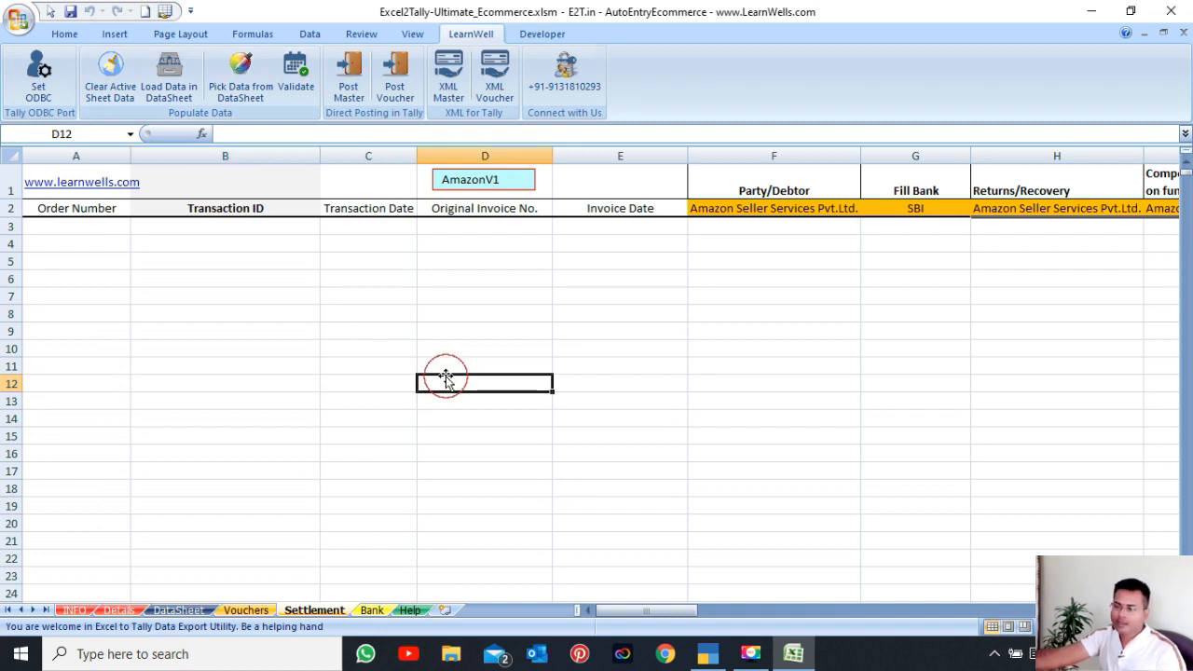
click(255, 93)
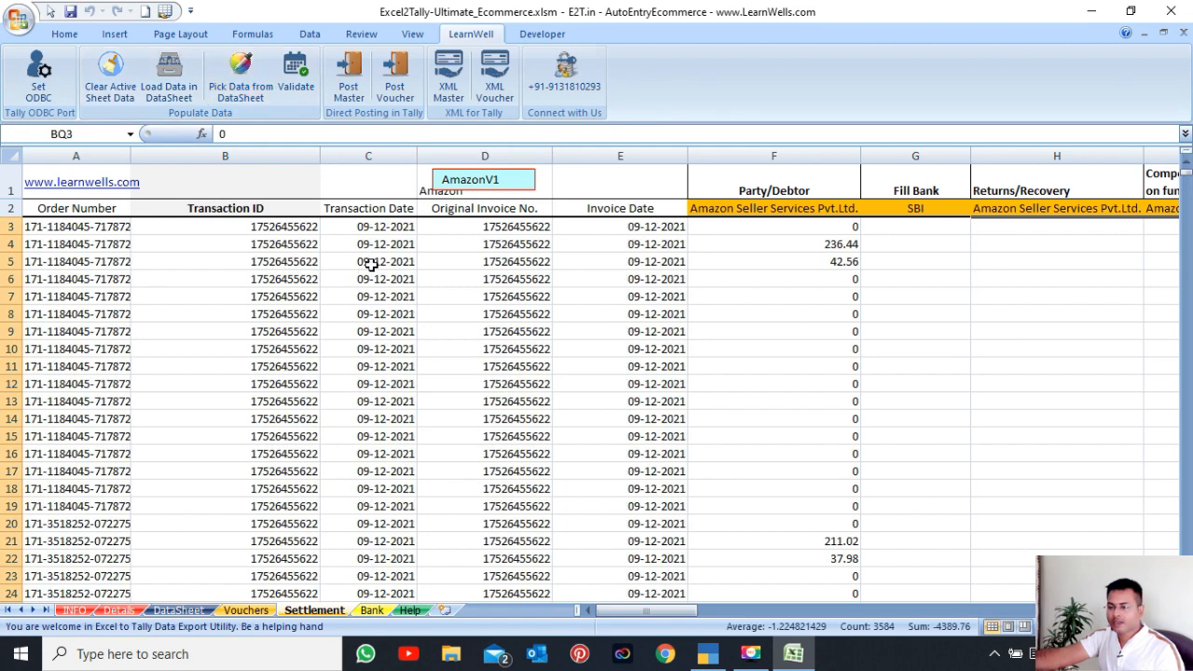
Set the Transaction Date to 31-12-2021 in C3 and copy the same date down the whole column
click(405, 231)
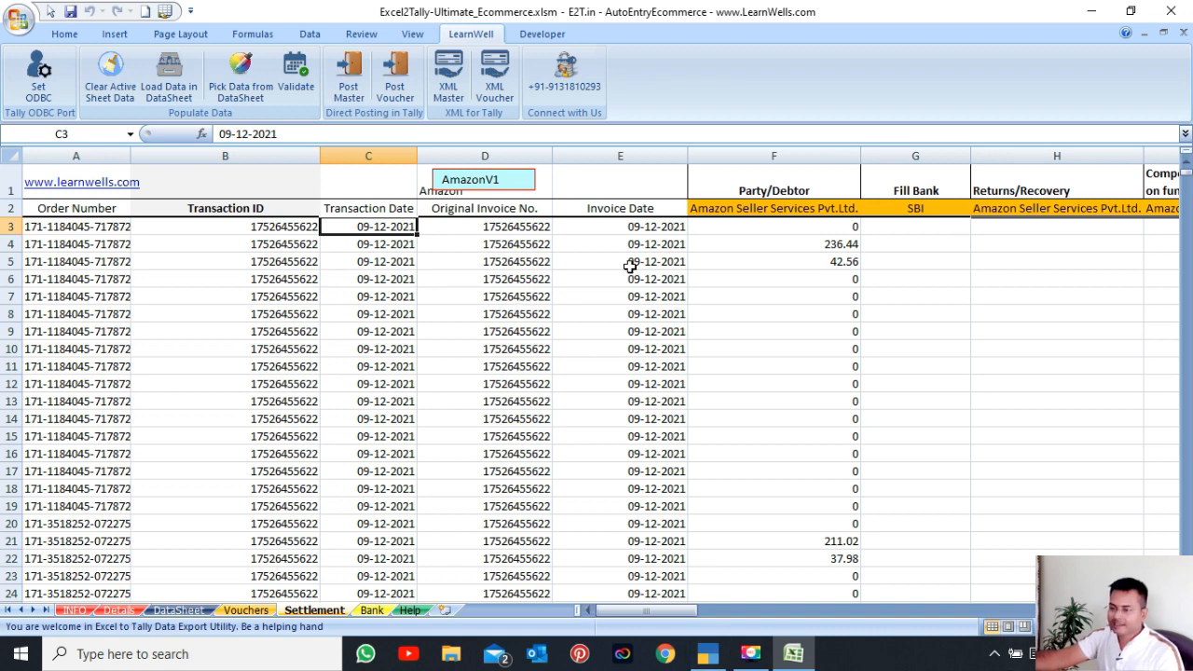
text(3)
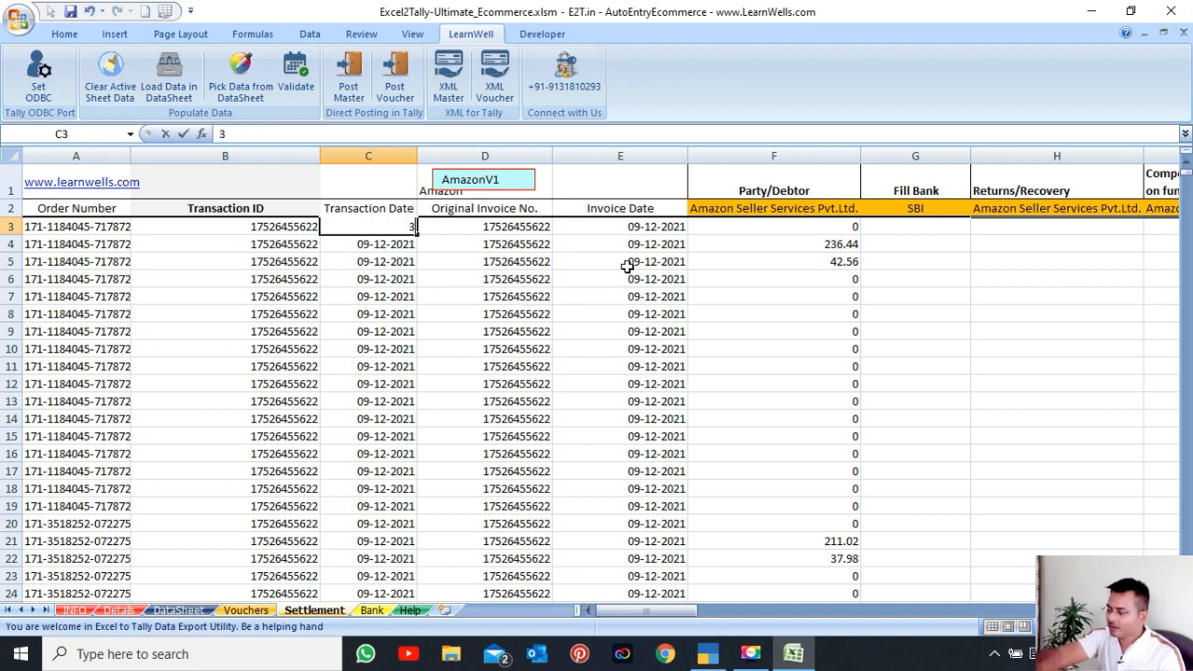
text(1-12-2021)
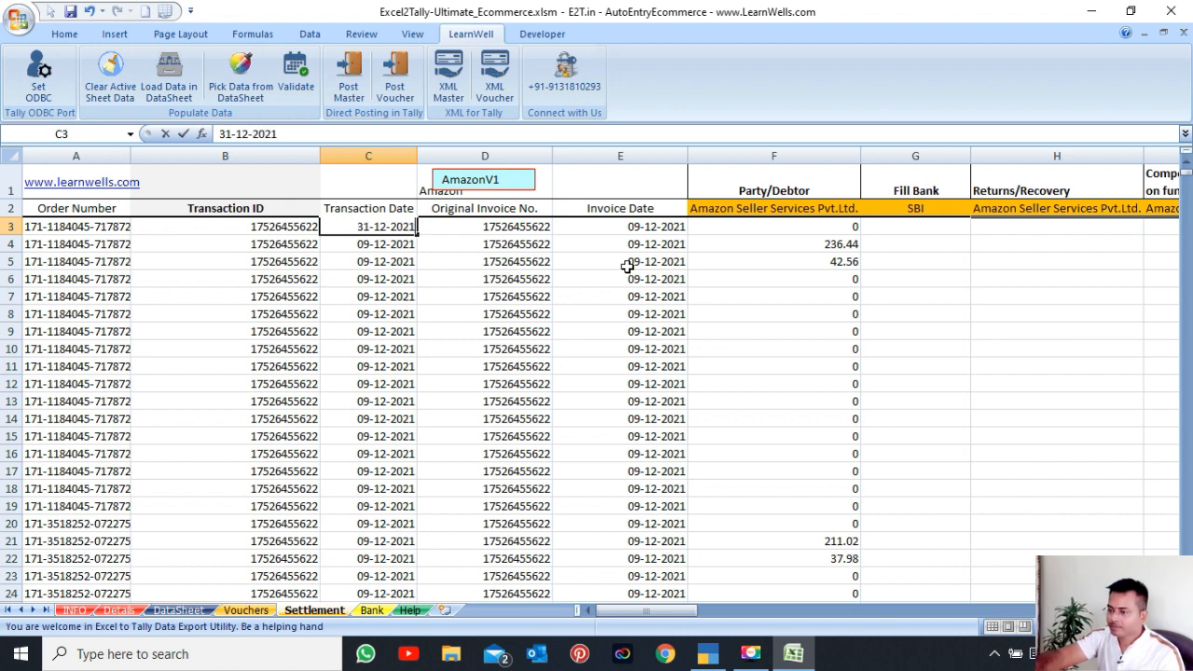
key(Return)
key(Up)
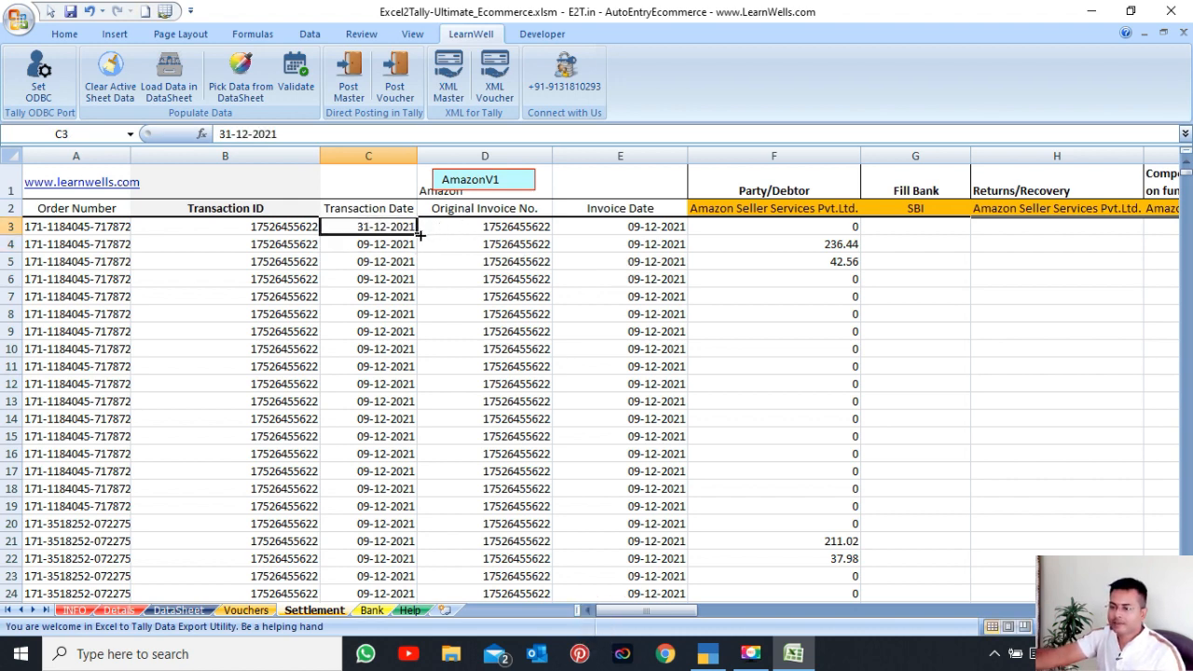
double_click(417, 235)
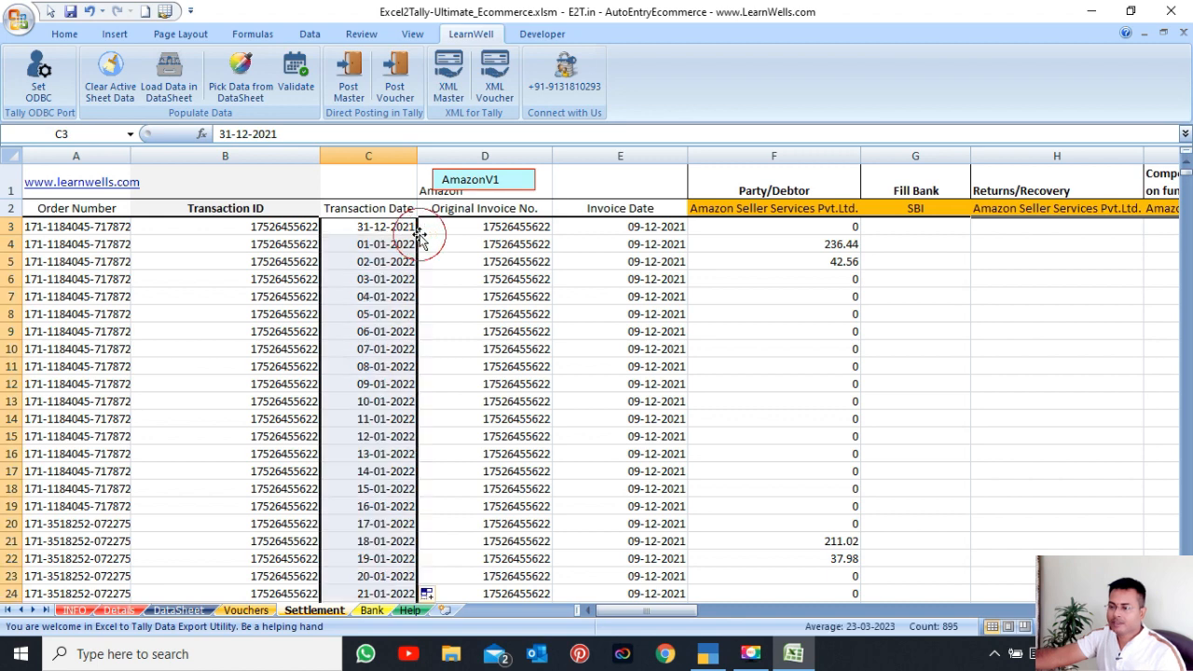
click(426, 594)
click(446, 434)
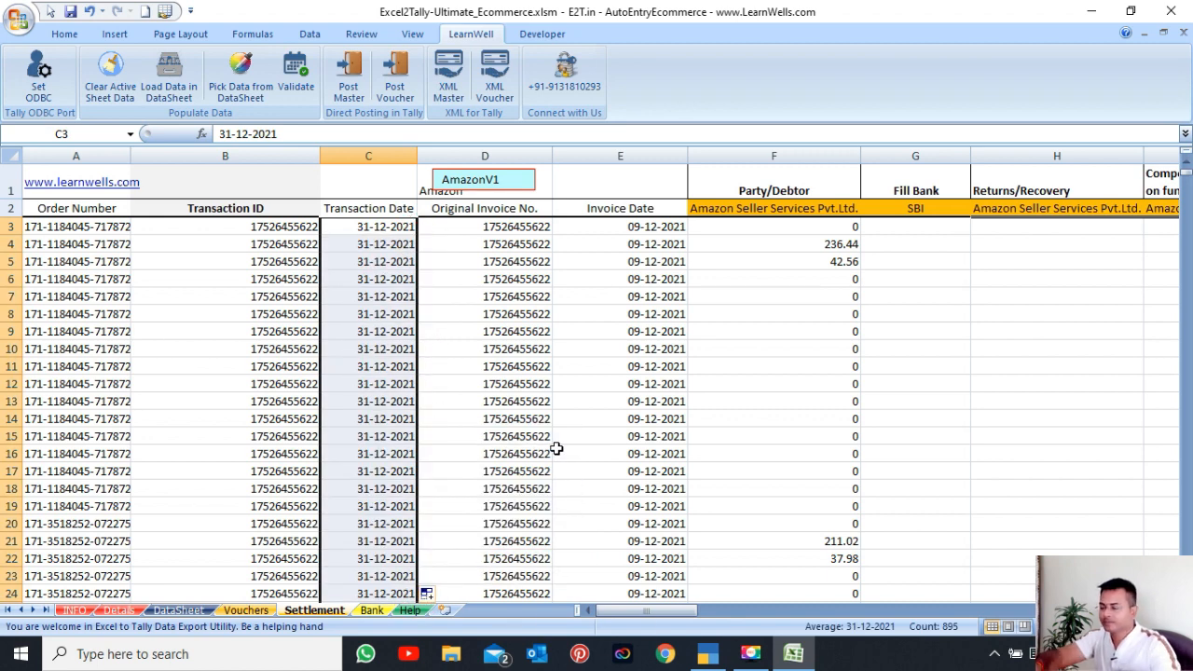
Copy the Transaction Date values into the Invoice Date column of the Settlement sheet
key(ctrl+c)
key(Right)
key(Right)
key(ctrl+v)
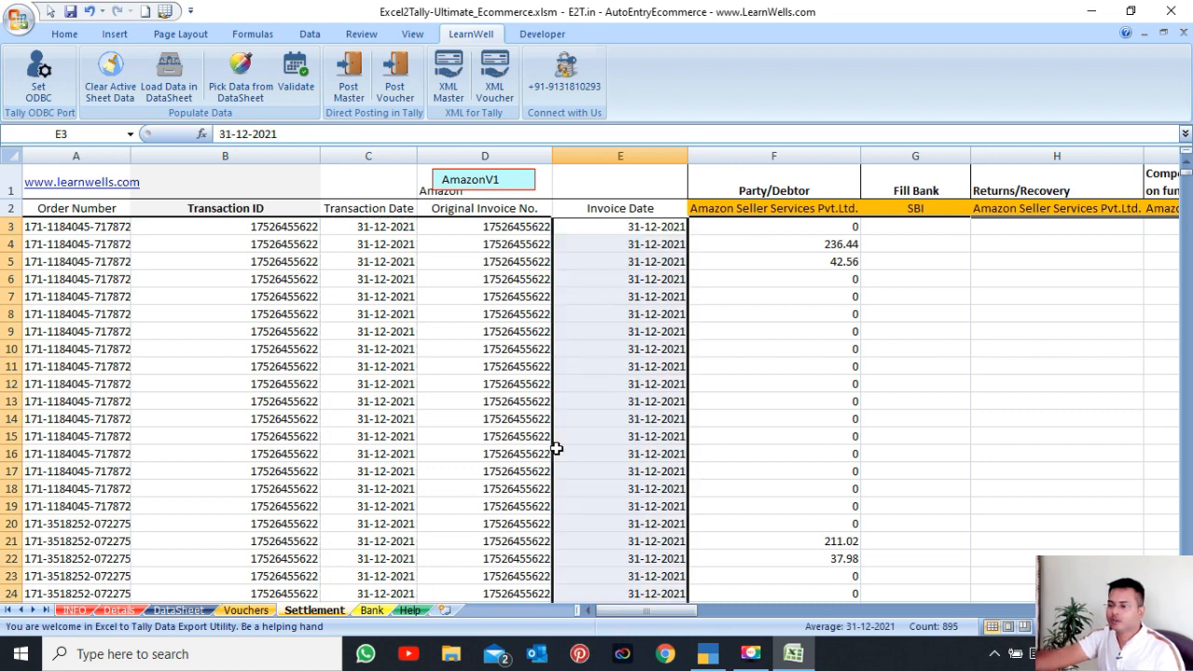
click(452, 240)
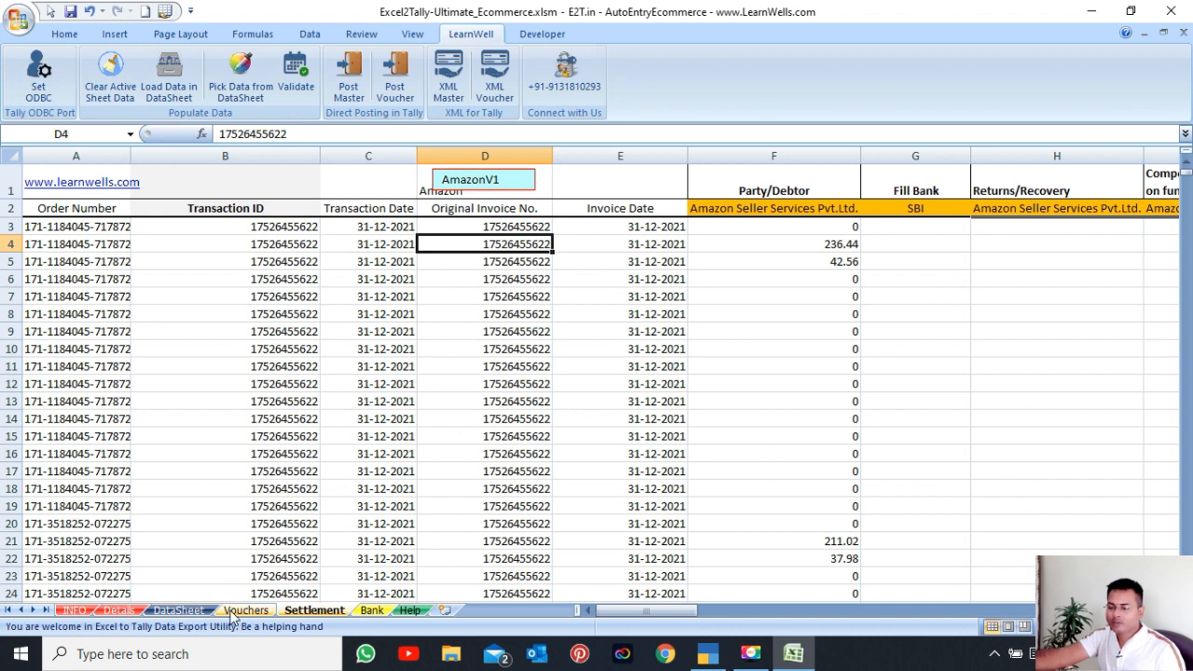
Validate the Settlement sheet's data and close the completion message
click(399, 296)
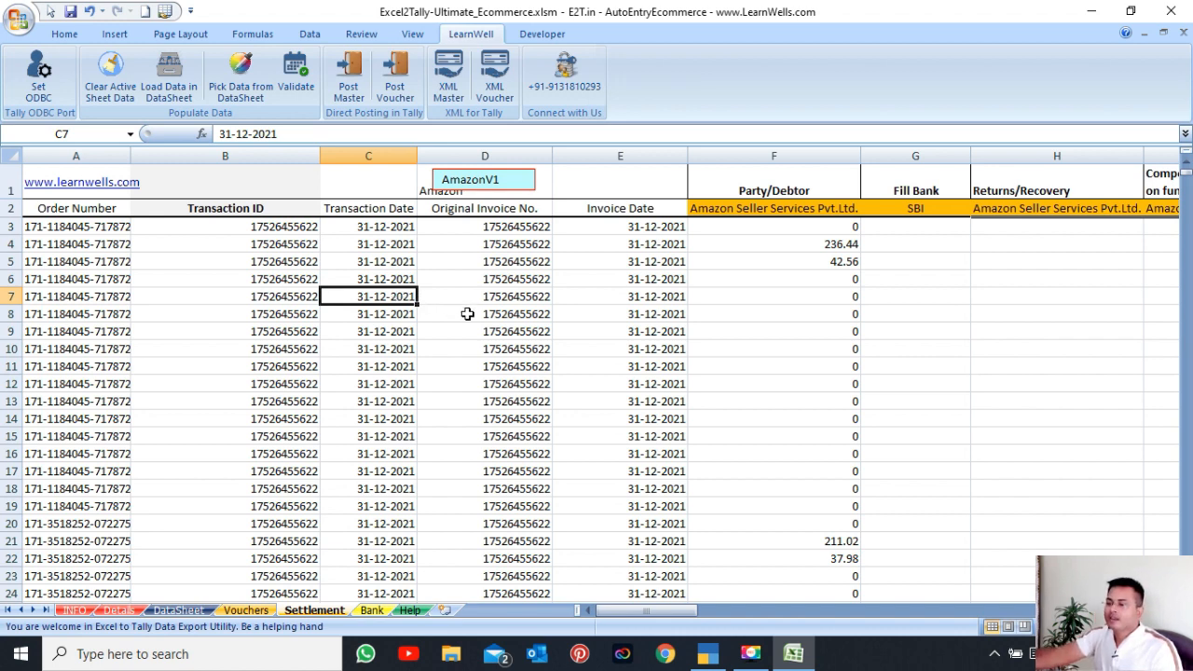
click(681, 243)
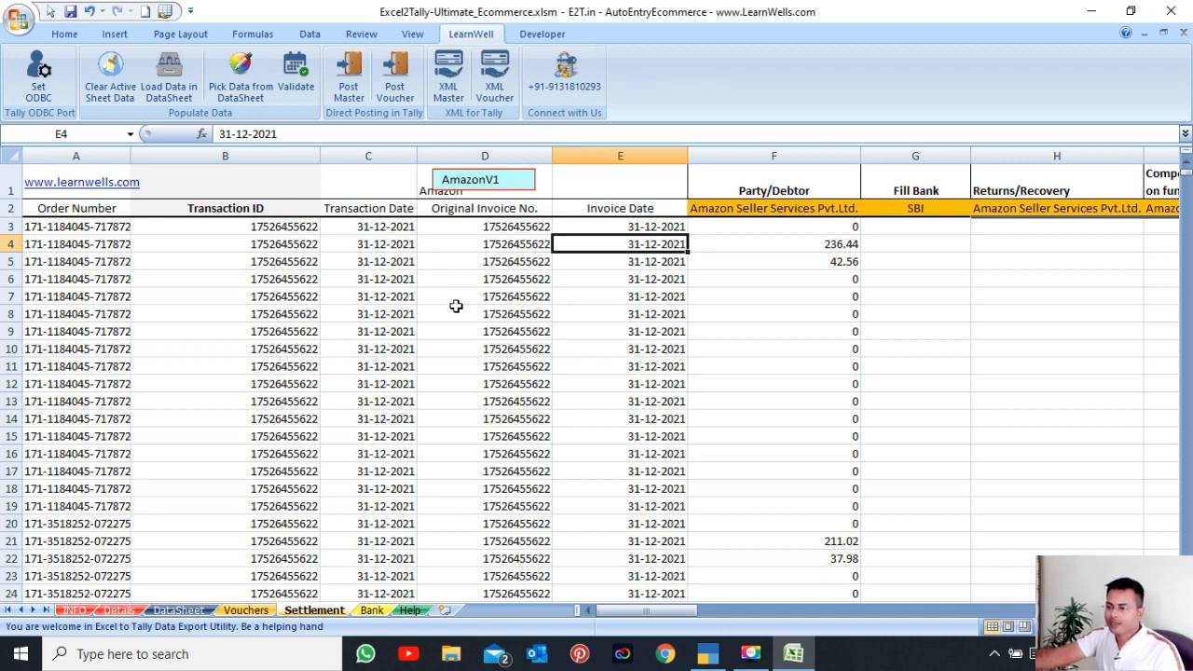
click(299, 84)
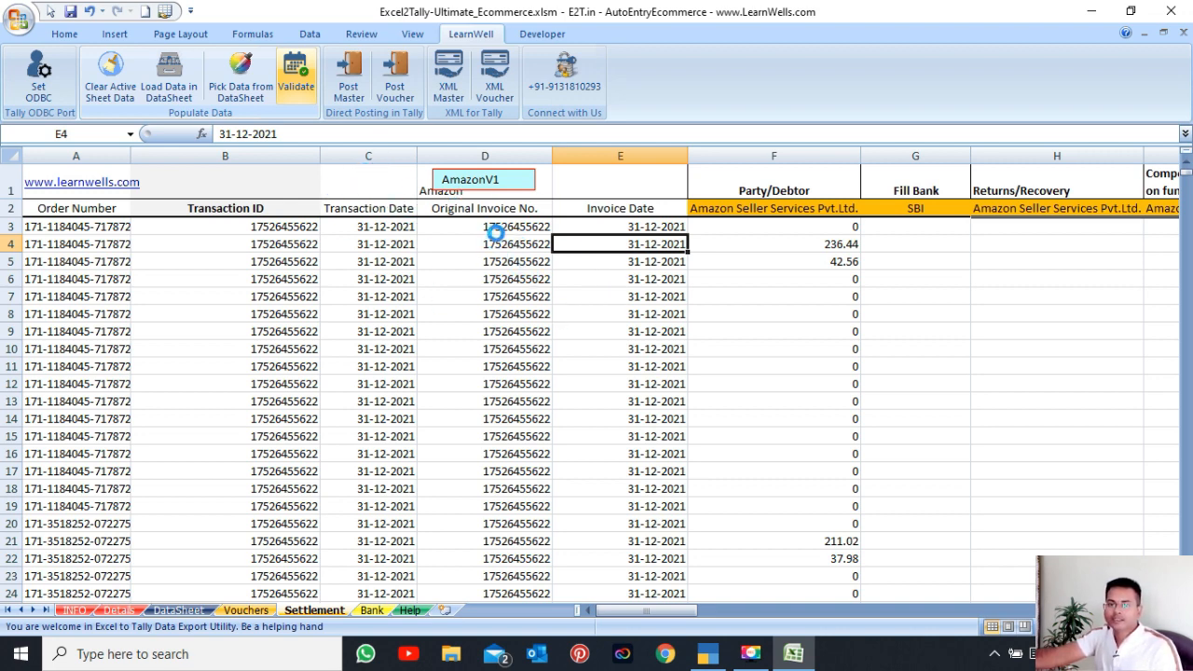
click(639, 385)
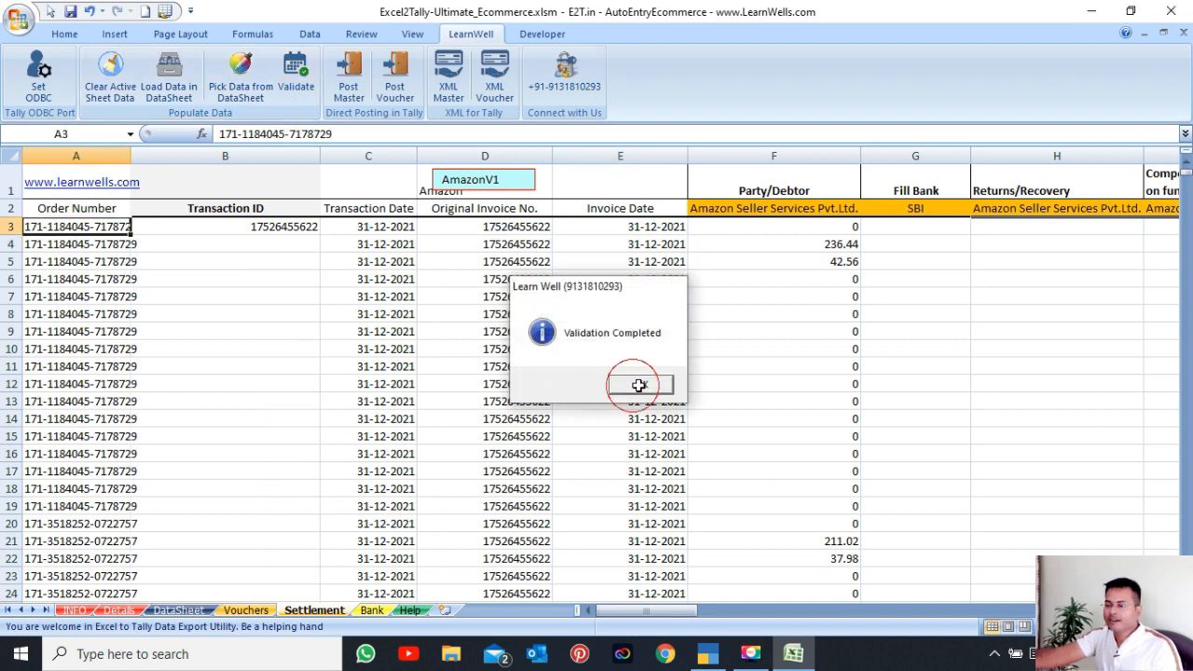
Examine the validated Settlement sheet from column C across the tax, supplier and auto-calculated columns to column CD
click(393, 293)
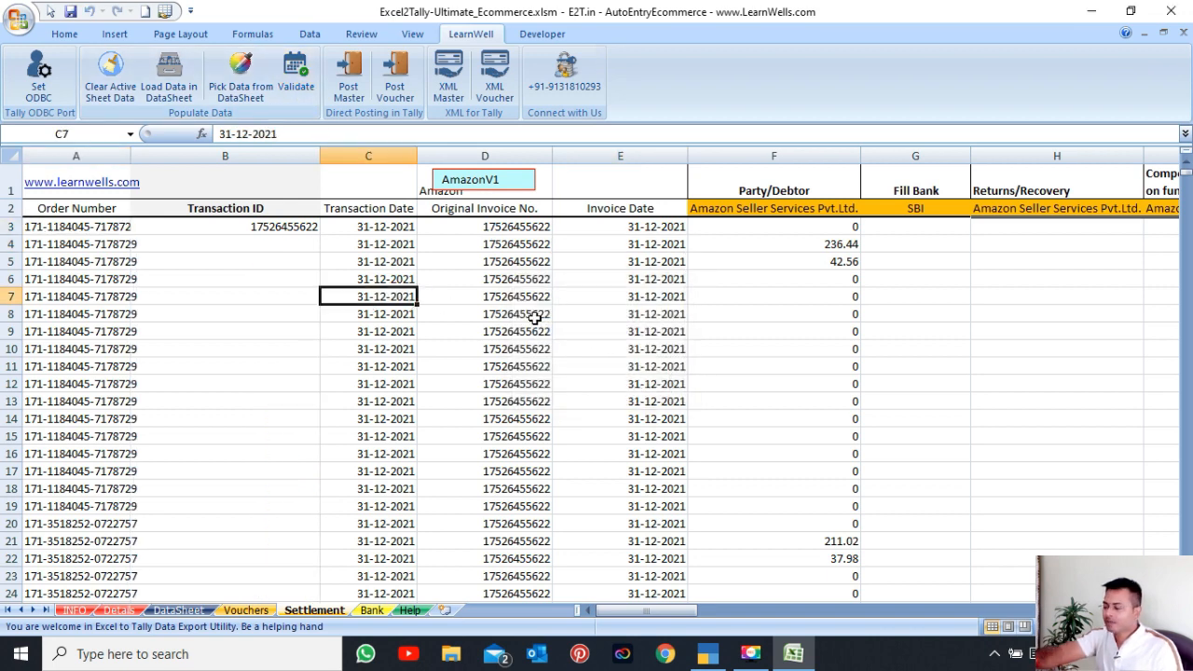
key(Right)
key(Right)
key(Right)
key(Right)
key(Right)
key(Right)
key(Right)
key(Right)
key(Right)
key(Right)
key(Right)
key(Right)
key(Right)
key(Right)
key(Right)
key(Right)
key(Right)
key(Right)
key(Right)
key(Right)
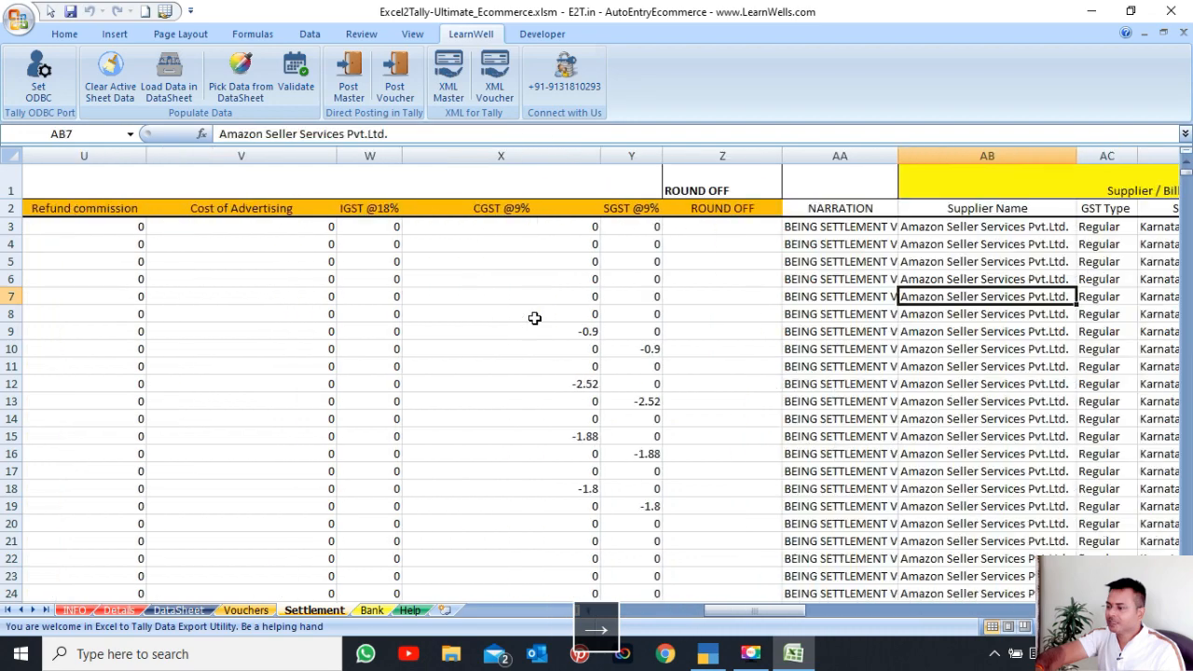
key(Right)
key(Right)
key(Right)
key(Right)
key(Right)
key(Right)
key(Right)
key(Right)
key(Right)
key(Right)
key(Right)
key(Right)
key(Right)
key(Right)
key(Right)
key(Right)
key(Right)
key(Right)
key(Right)
key(Right)
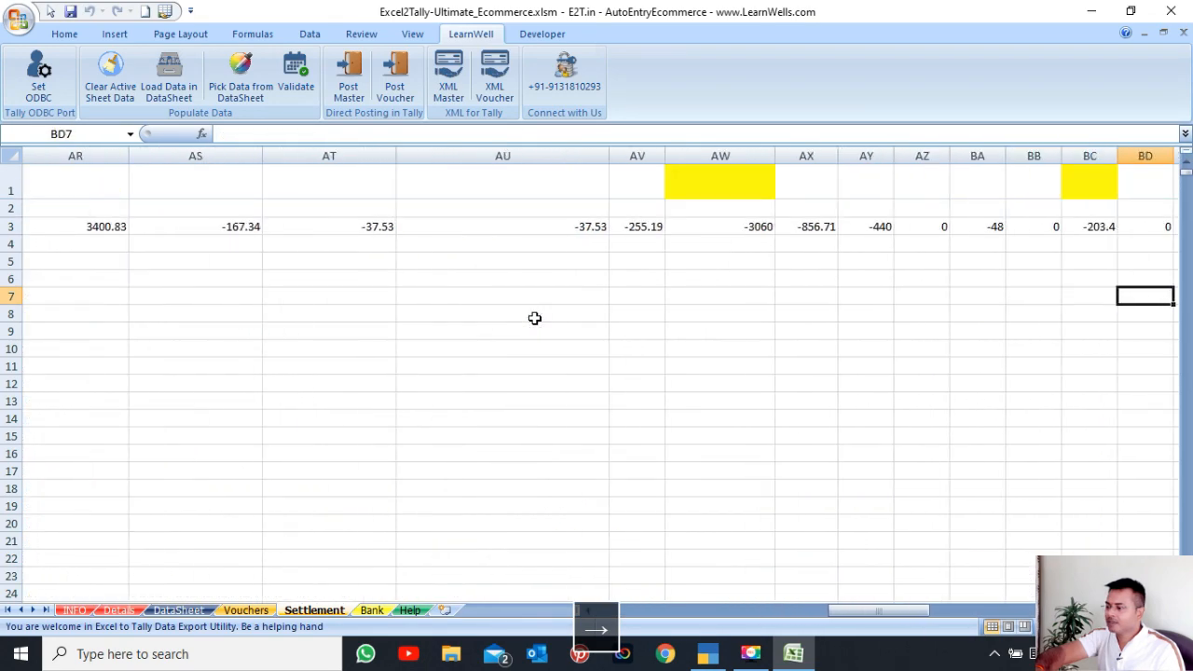
key(Right)
key(Right)
key(Right)
key(Right)
key(Right)
key(Right)
key(Right)
key(Right)
key(Right)
key(Right)
key(Right)
key(Right)
key(Right)
key(Right)
key(Right)
key(Right)
key(Right)
key(Right)
key(Right)
key(Right)
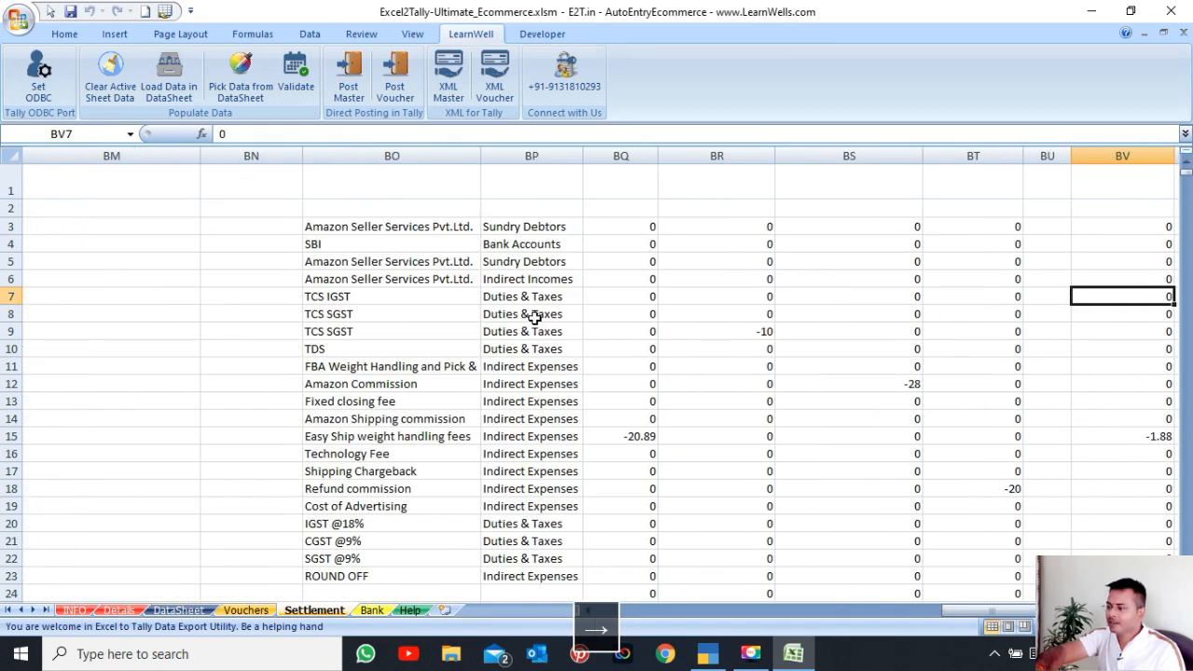
key(Right)
key(Right)
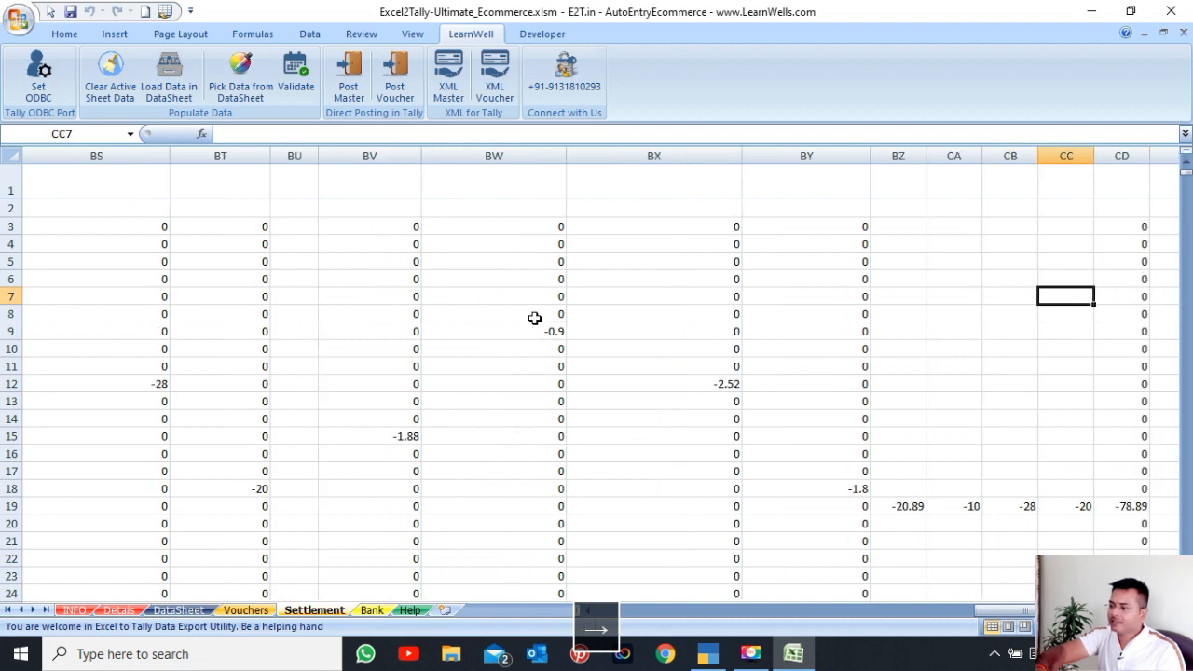
key(Right)
Examine the Journal IGST, Receipt and Journal CGST columns of the Settlement sheet, including their row 19 entries
key(Left)
key(Left)
key(Left)
key(Left)
key(Left)
key(Left)
key(Left)
key(Left)
key(Left)
key(Left)
key(Left)
key(Left)
key(Left)
key(Left)
key(Left)
key(Left)
key(Left)
key(Left)
key(Left)
key(Left)
key(Left)
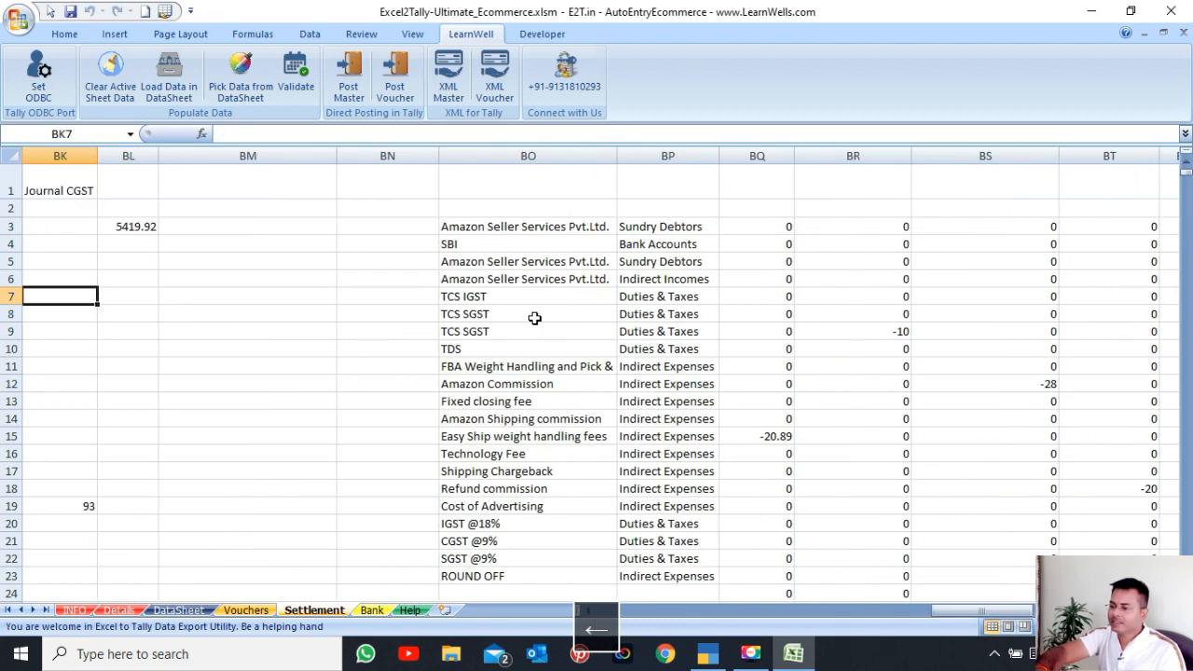
key(Left)
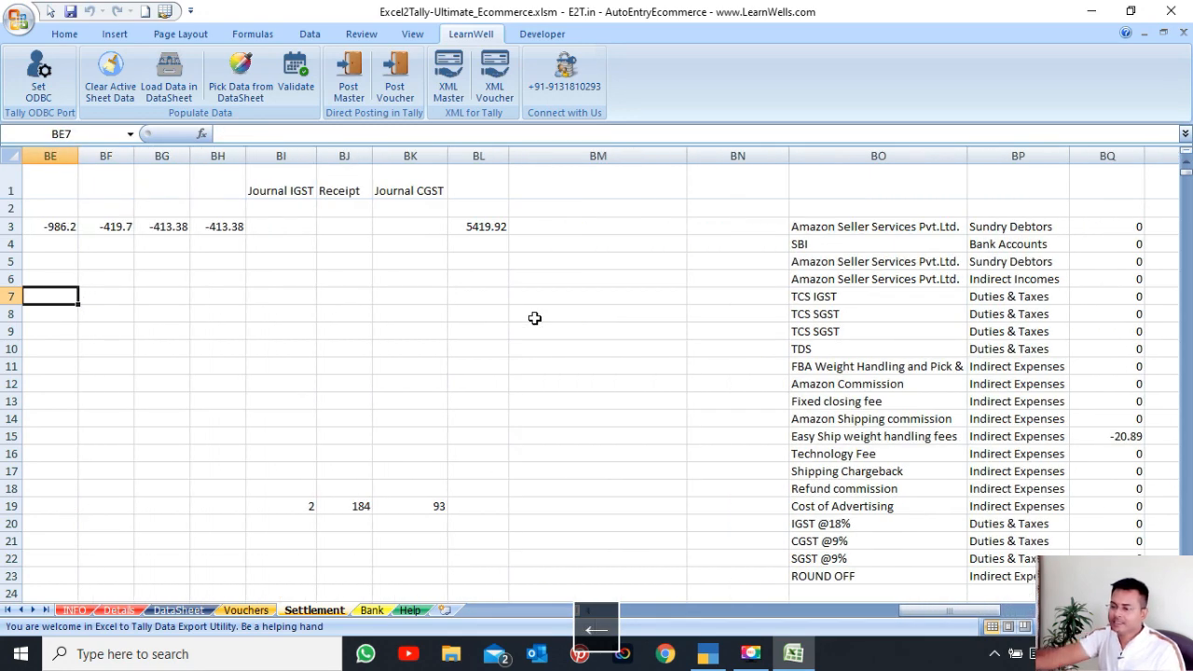
click(293, 506)
key(Left)
key(Left)
key(Left)
key(Left)
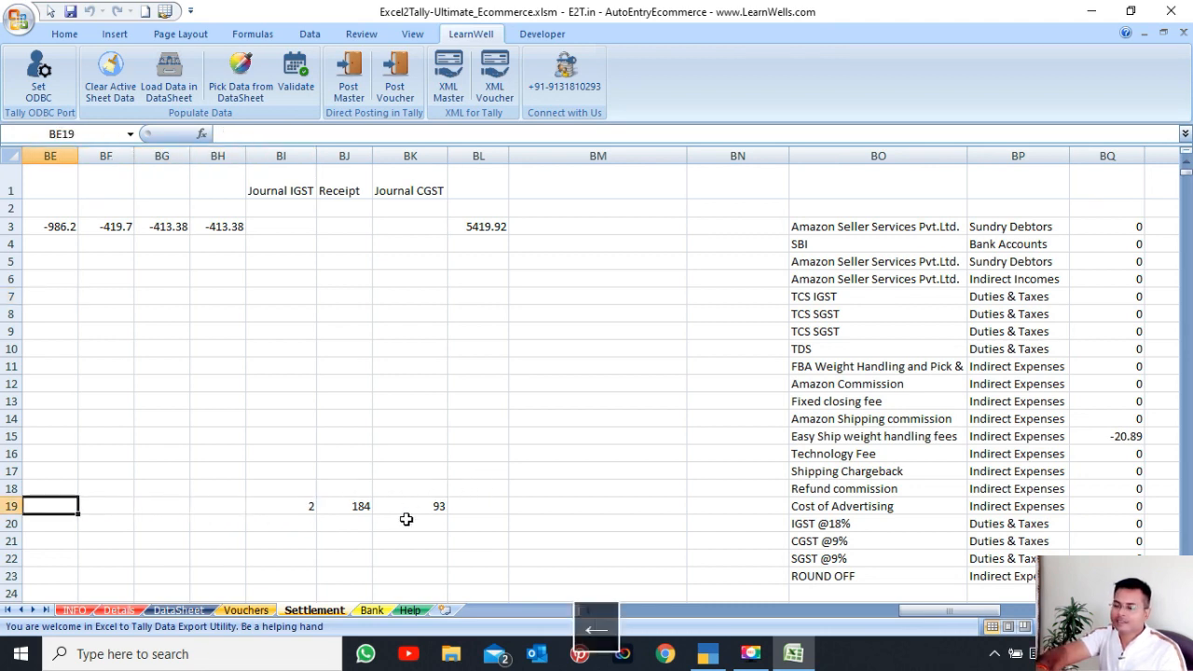
Review the Settlement sheet's row 19 backwards from column BE through the auto-calculated, supplier, tax and charges columns to Returns/Recovery in column H
key(Left)
key(Left)
key(Left)
key(Left)
key(Left)
key(Left)
key(Left)
key(Left)
key(Left)
key(Left)
key(Left)
key(Left)
key(Left)
key(Left)
key(Left)
key(Left)
key(Left)
key(Left)
key(Left)
key(Left)
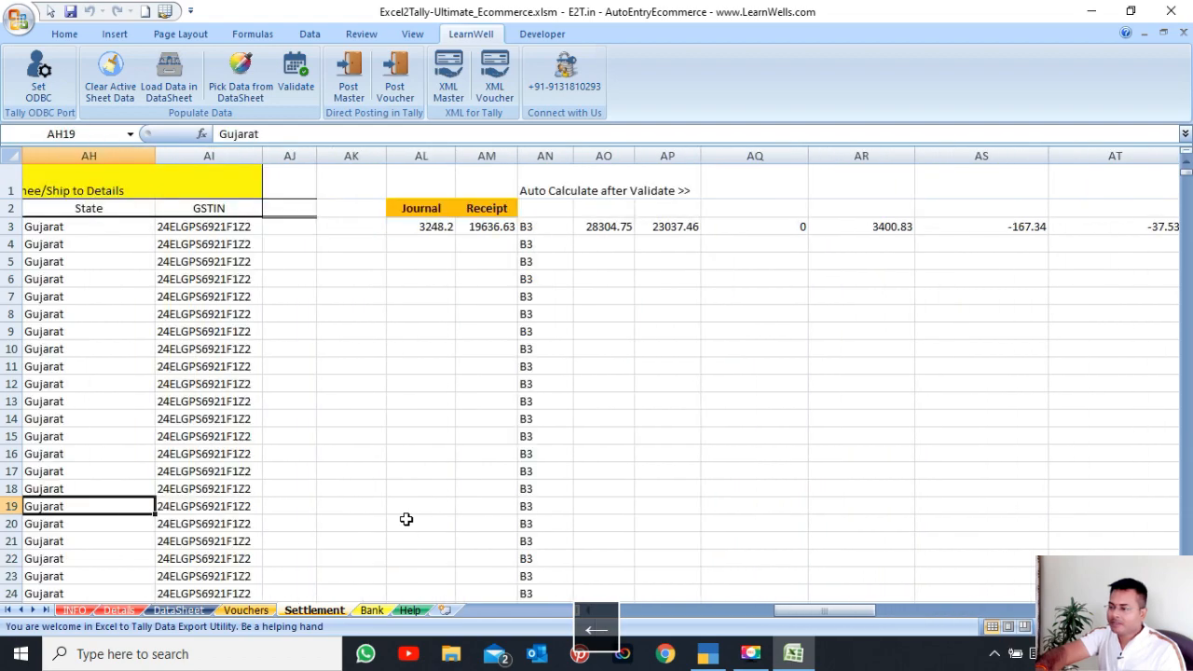
key(Left)
key(Left)
key(Left)
key(Left)
key(Left)
key(Left)
key(Left)
key(Left)
key(Left)
key(Left)
key(Left)
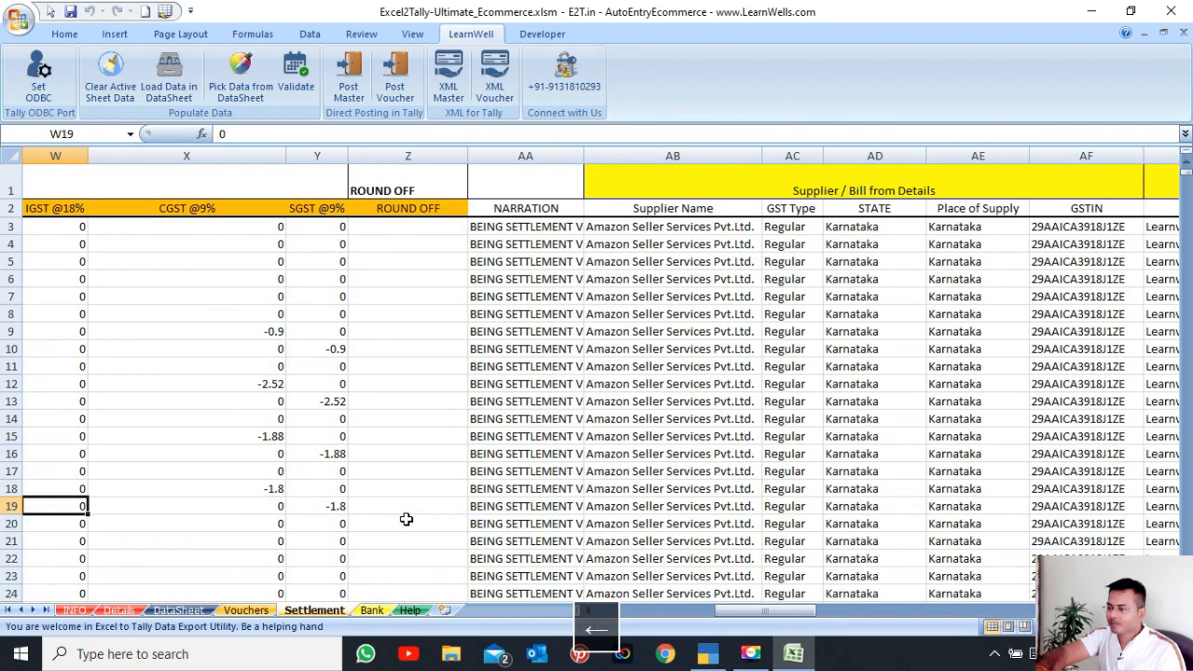
key(Left)
key(Left)
key(Left)
key(Left)
key(Left)
key(Left)
key(Left)
key(Left)
key(Left)
key(Left)
key(Left)
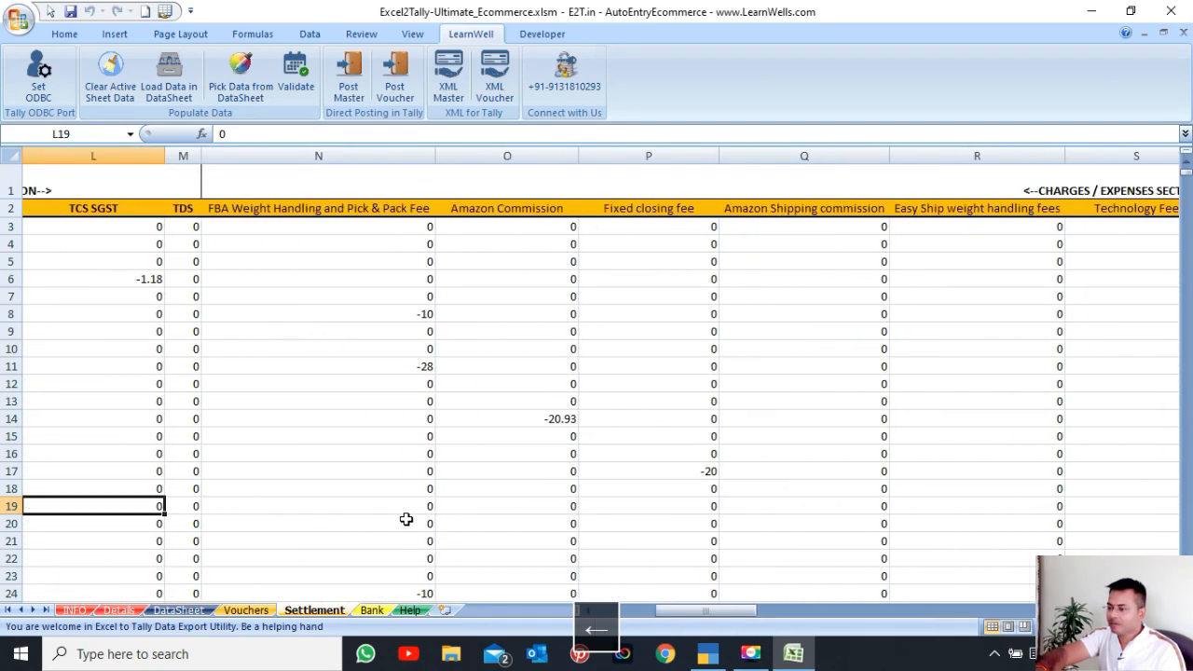
key(Left)
key(Left)
key(Left)
key(Left)
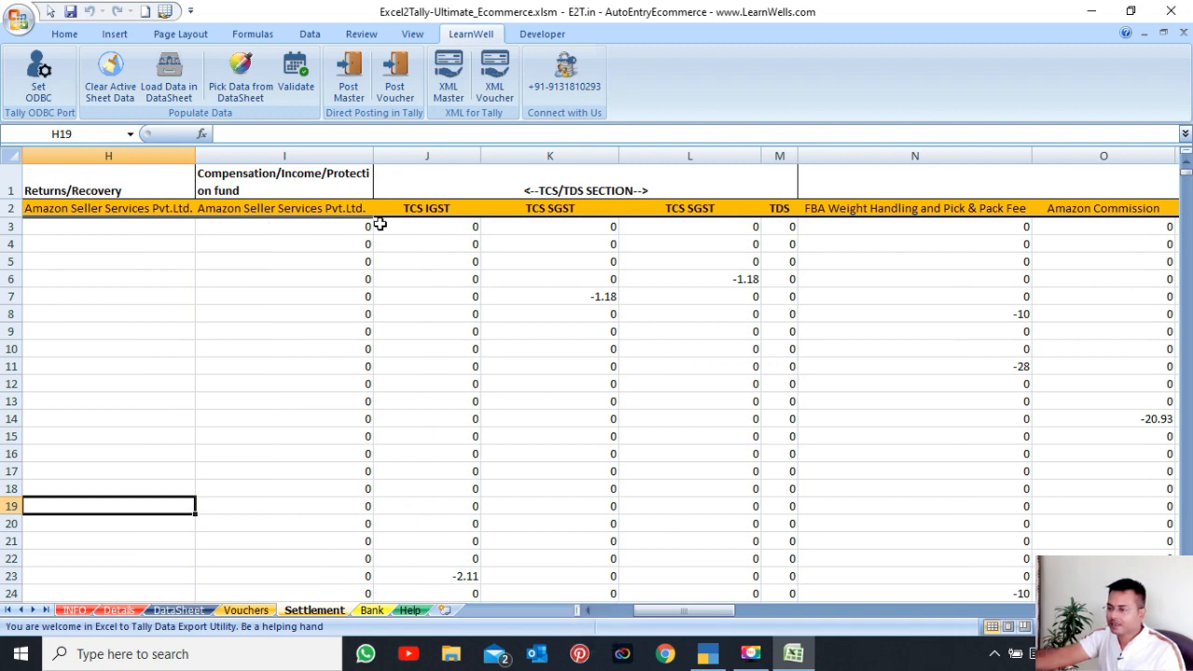
Examine the Compensation/Income/Protection fund column of the Settlement sheet, including its ledger header and amounts
click(284, 209)
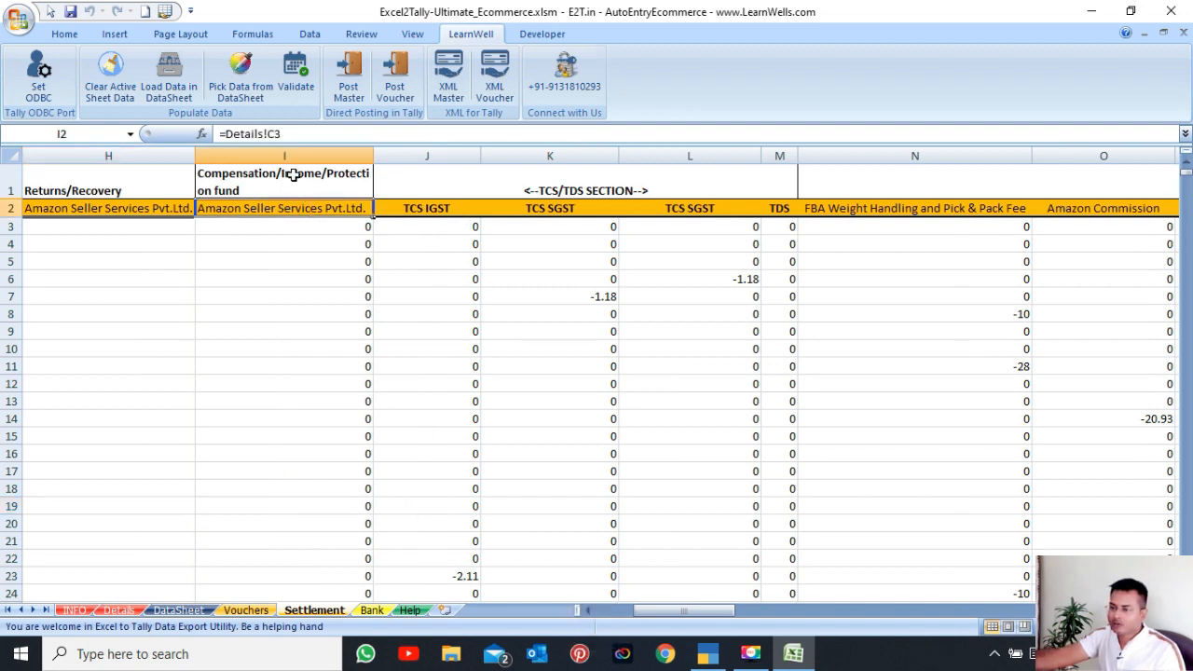
click(293, 177)
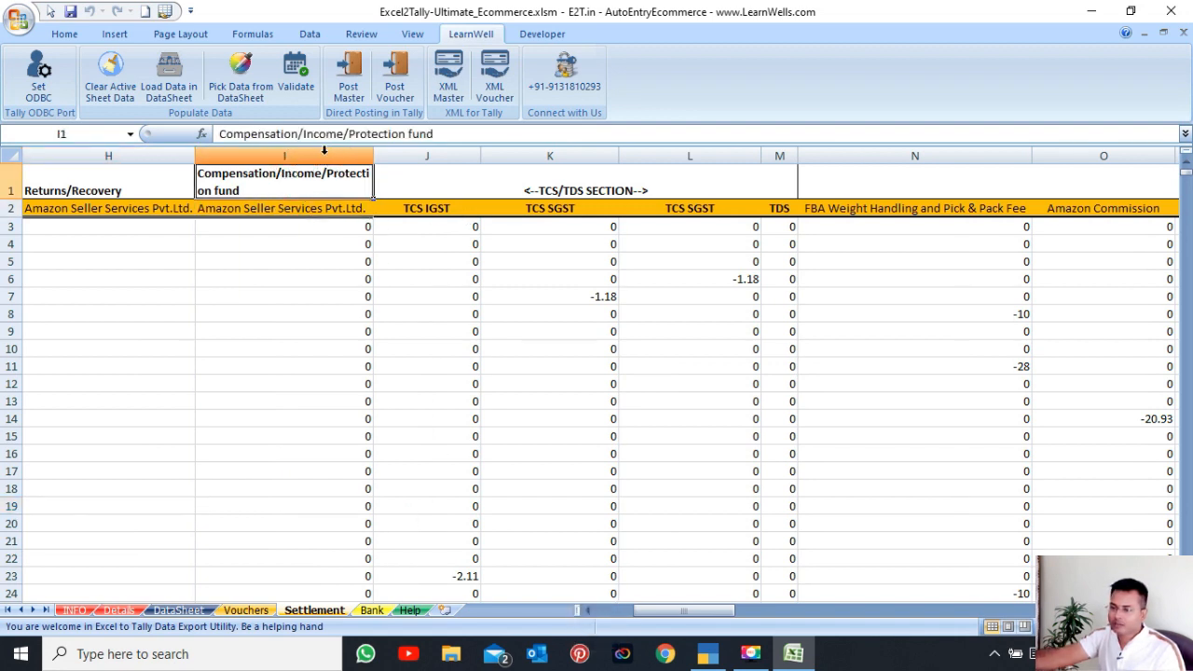
click(325, 149)
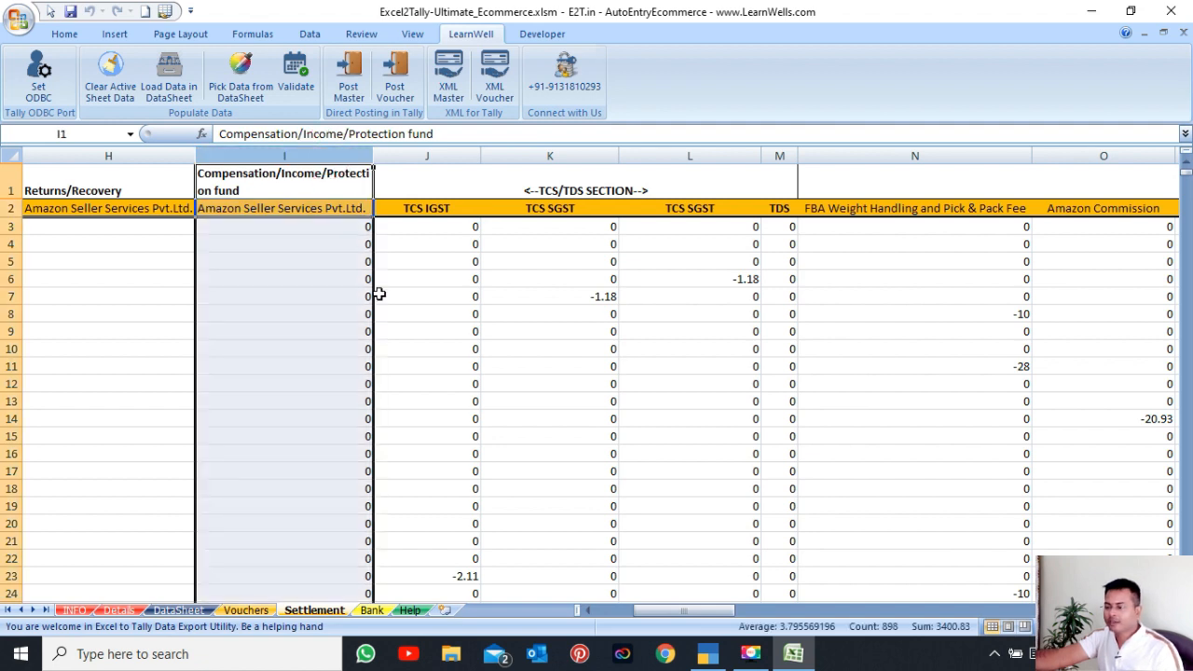
click(324, 262)
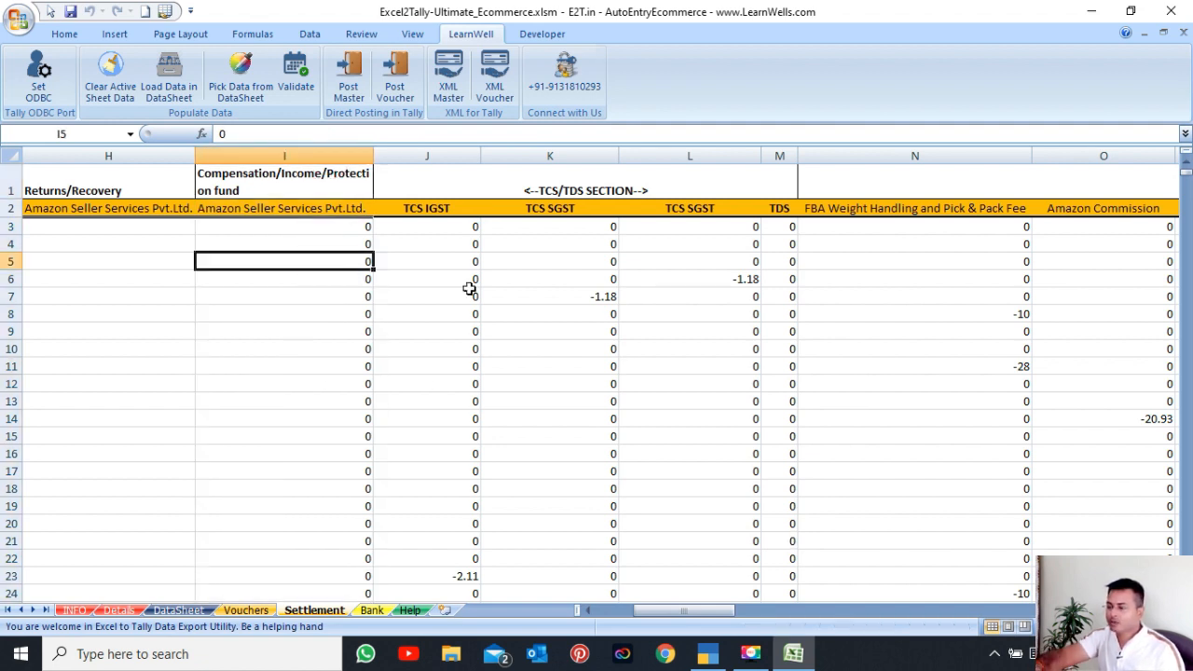
Examine the TCS/TDS and Charges/Expenses sections of the Settlement sheet through the GST columns to ROUND OFF
key(Right)
key(Right)
key(Right)
key(Right)
key(Right)
key(Right)
key(Right)
key(Right)
key(Right)
key(Right)
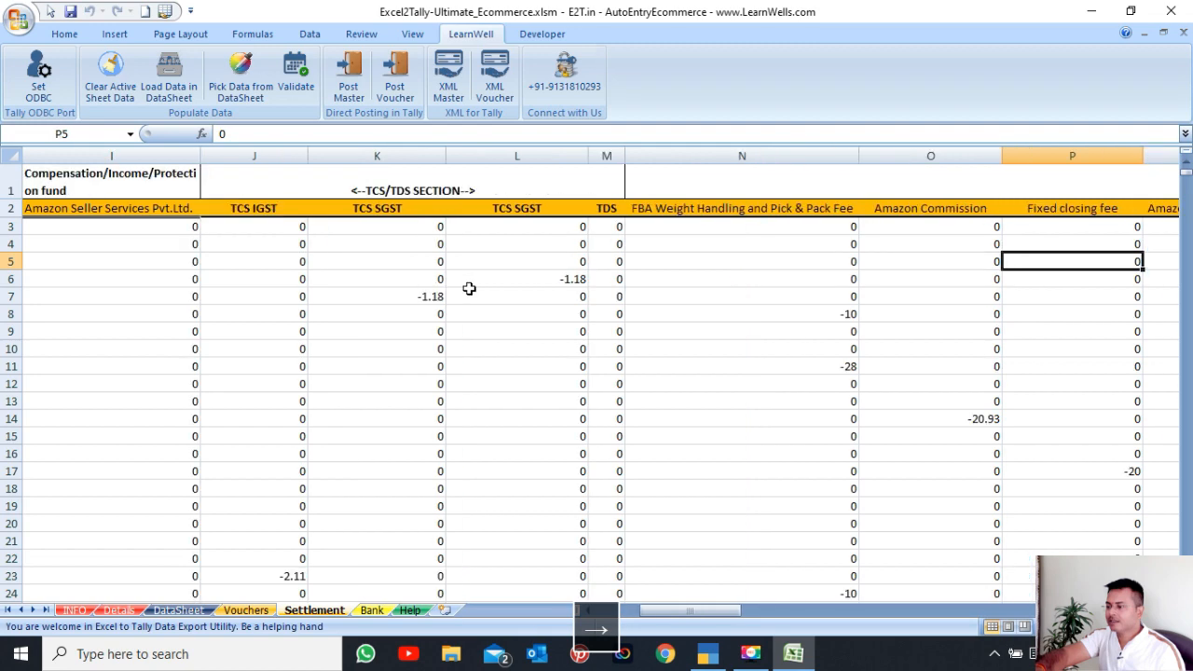
key(Right)
key(Right)
key(Right)
key(Right)
key(Right)
key(Right)
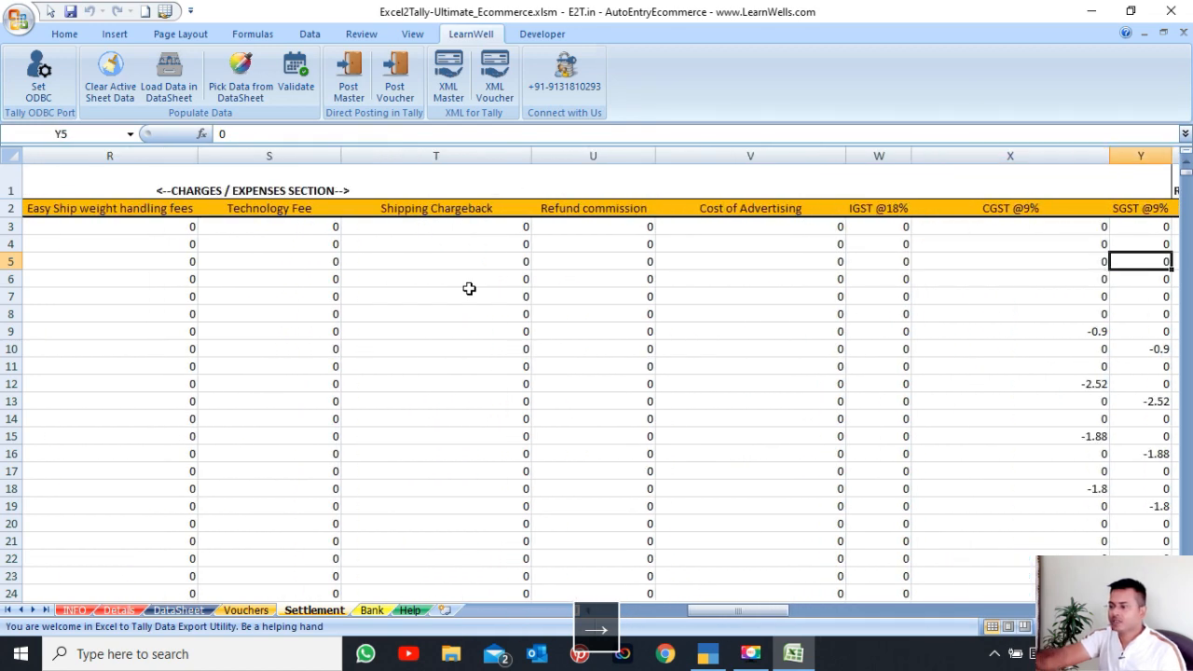
click(903, 279)
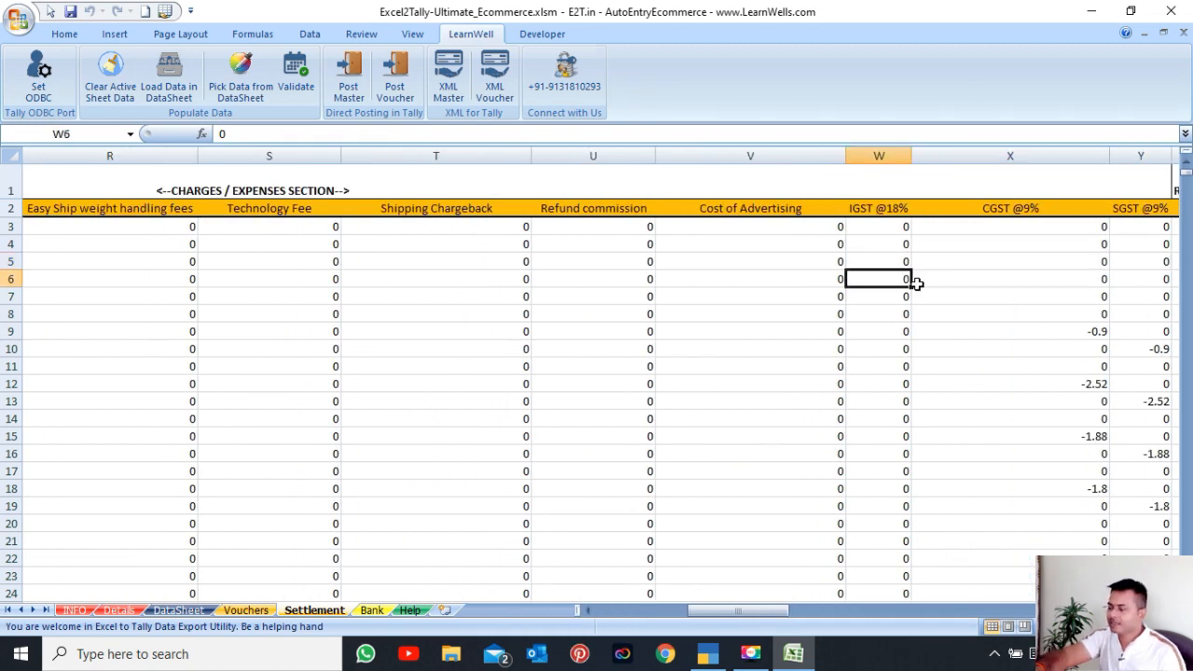
click(916, 284)
key(Right)
key(Right)
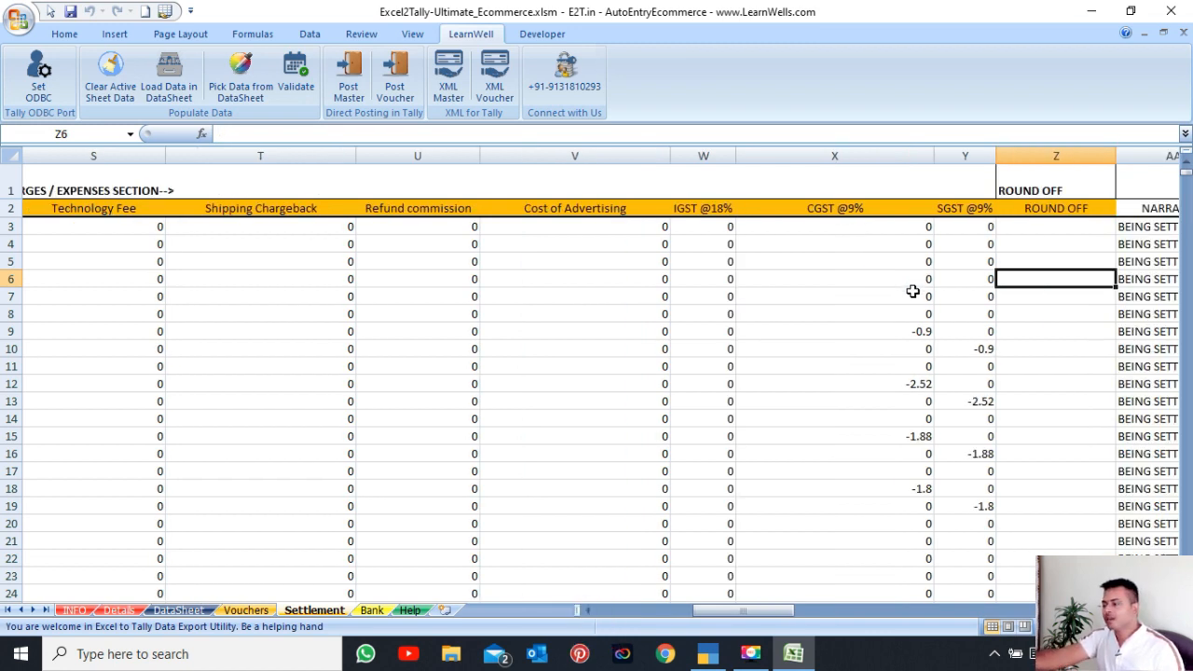
Post the Settlement sheet's masters directly to Tally and close the completion message
key(Left)
key(Left)
key(Left)
key(Left)
key(Left)
key(Left)
key(Left)
key(Left)
key(Left)
key(Left)
key(Left)
key(Left)
key(Left)
key(Left)
key(Left)
key(Left)
key(Left)
key(Left)
key(Left)
key(Left)
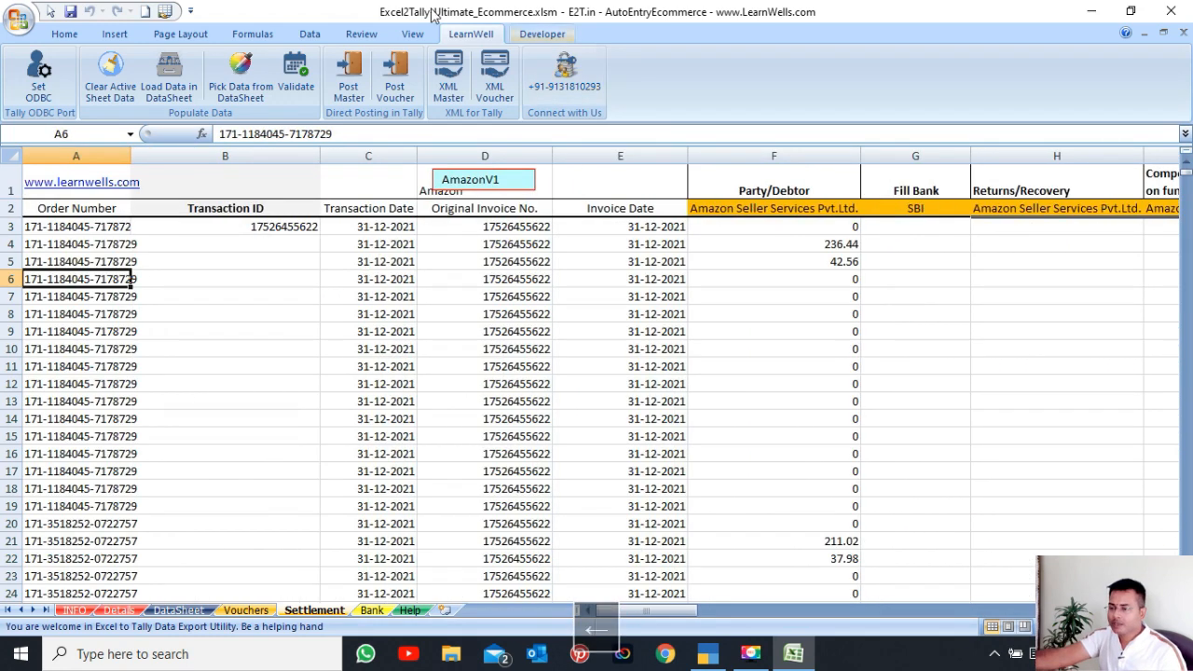
click(352, 86)
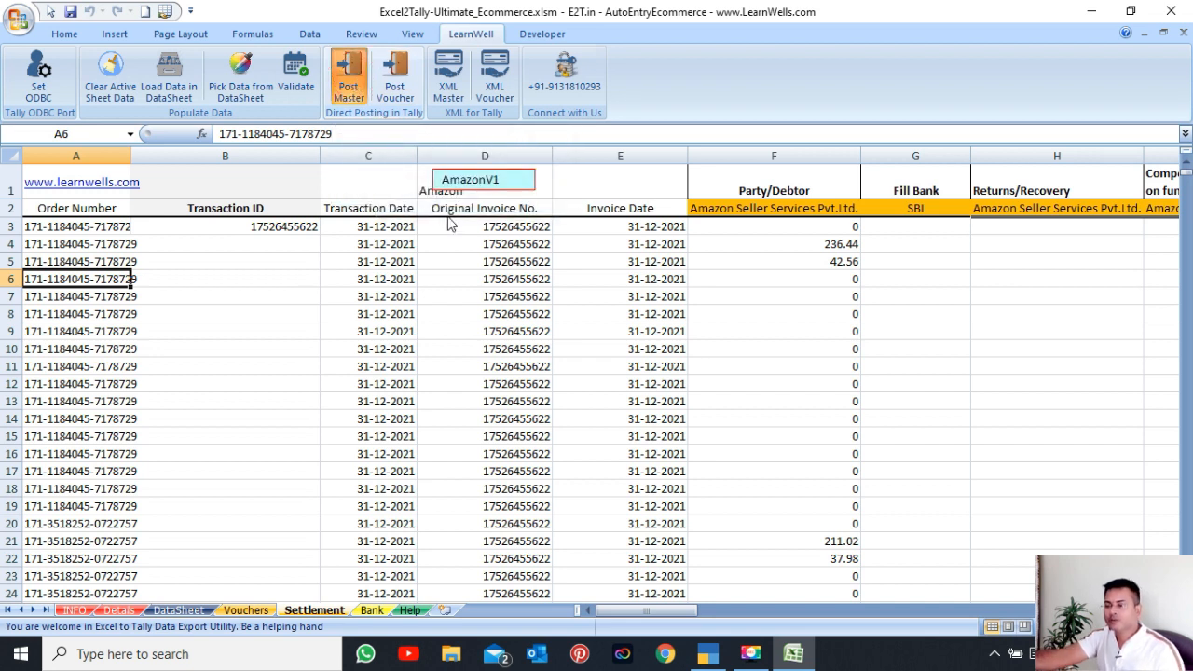
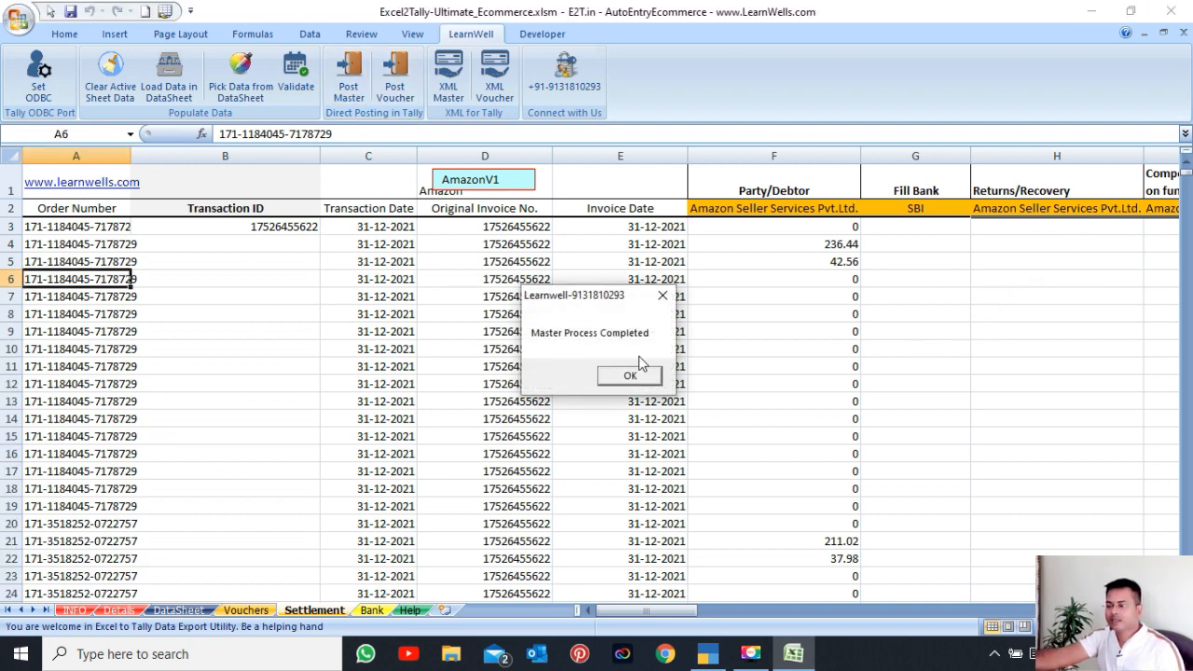
click(631, 376)
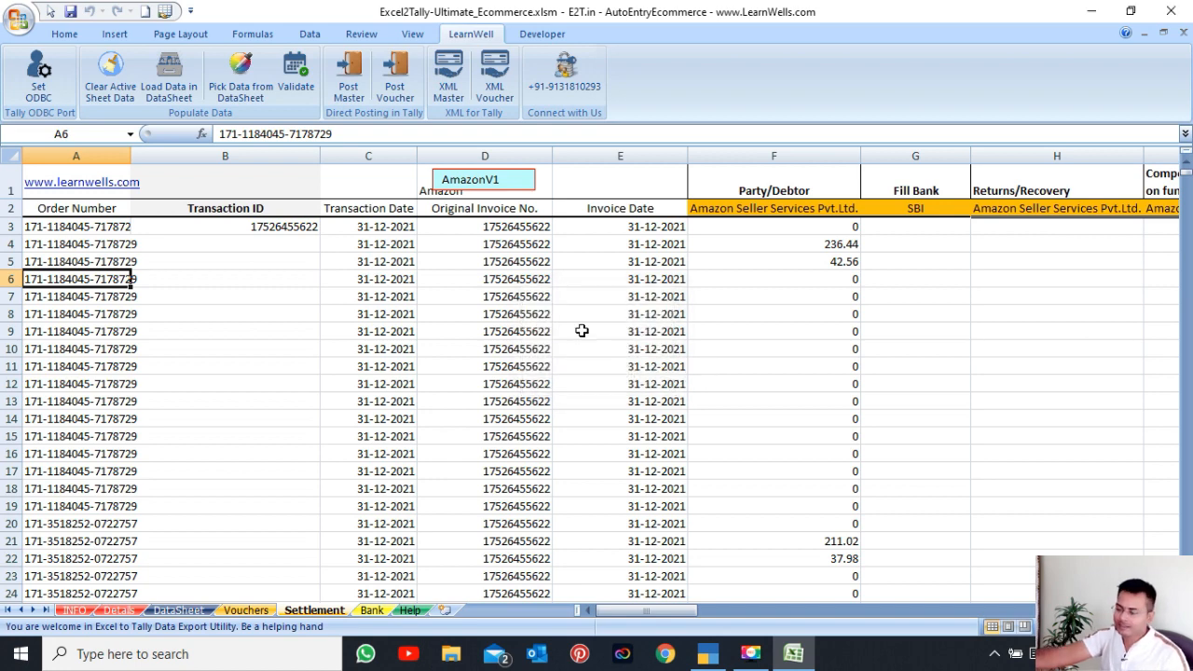
Switch to TallyPrime, leave the Amazon ledger's voucher report and bring up the list of ledgers for alteration
click(707, 653)
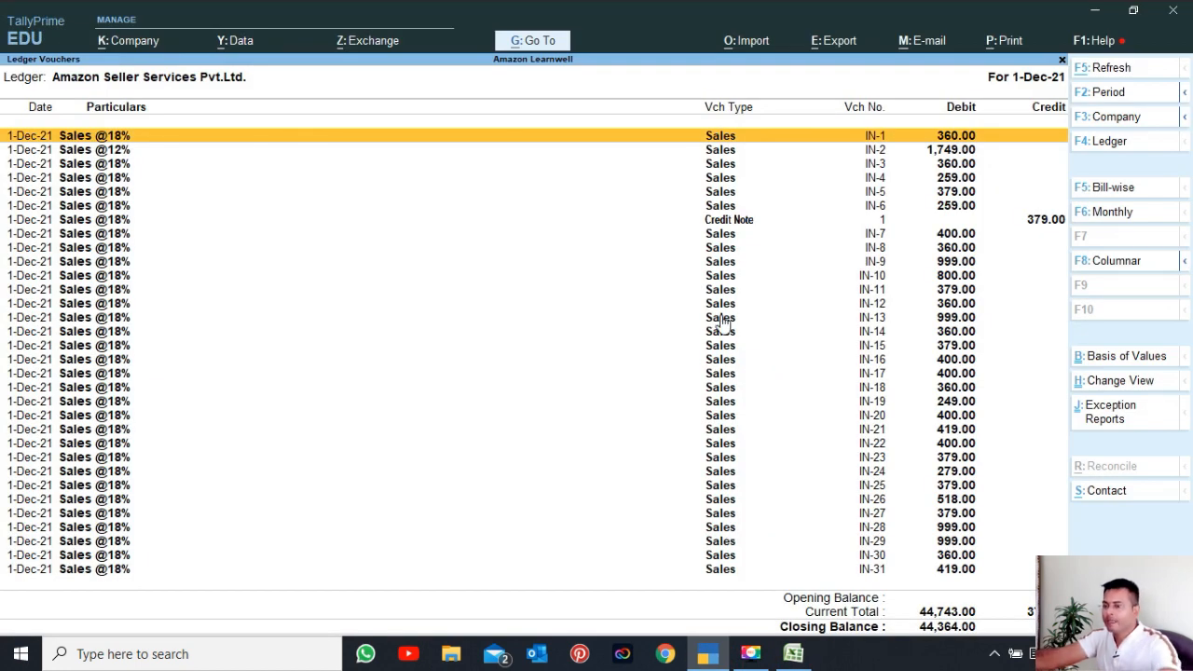
key(Escape)
key(Escape)
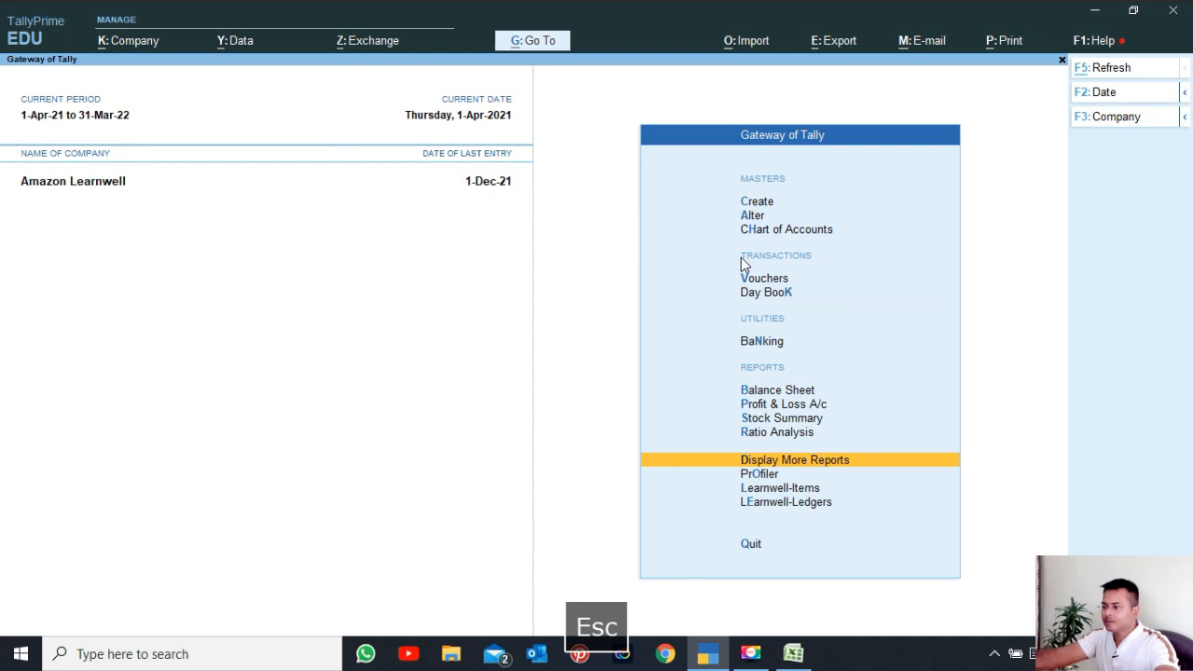
key(a)
key(Down)
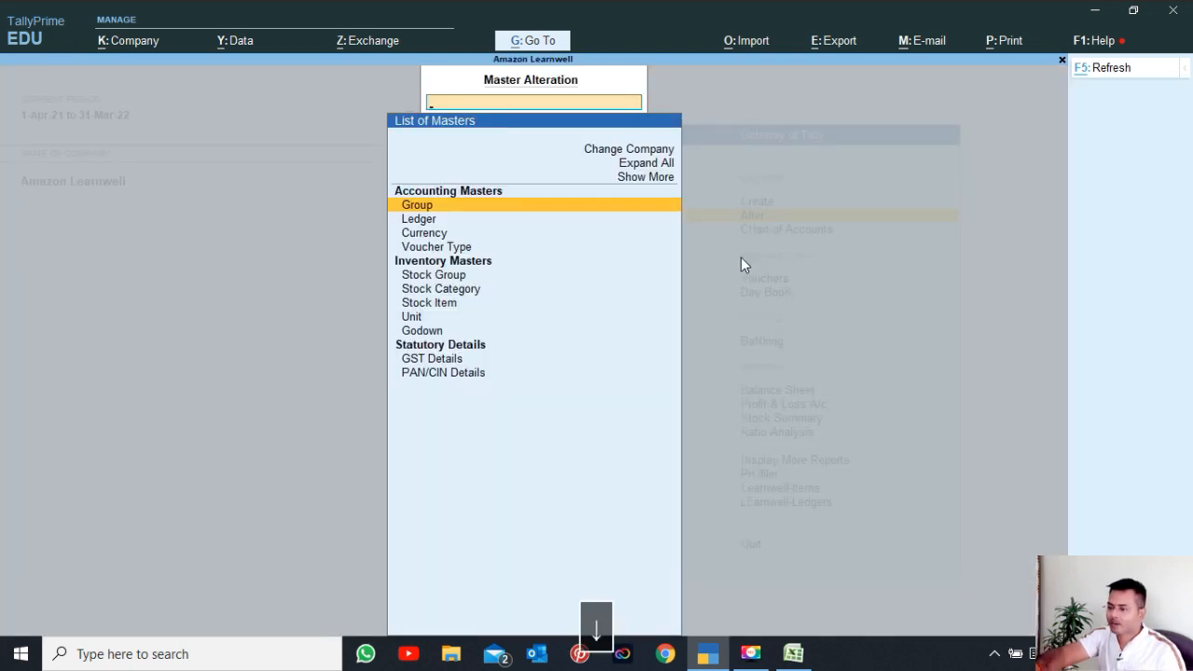
key(Return)
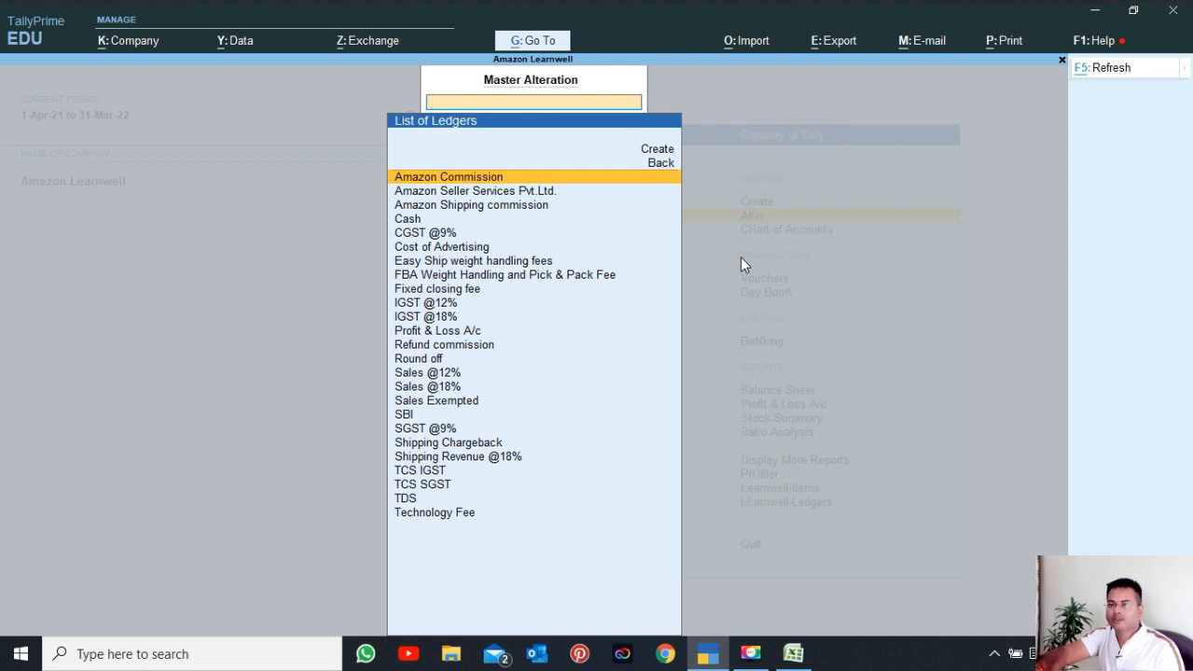
Inspect the Amazon Commission ledger's group and GST details, then quit the alteration without saving
key(Return)
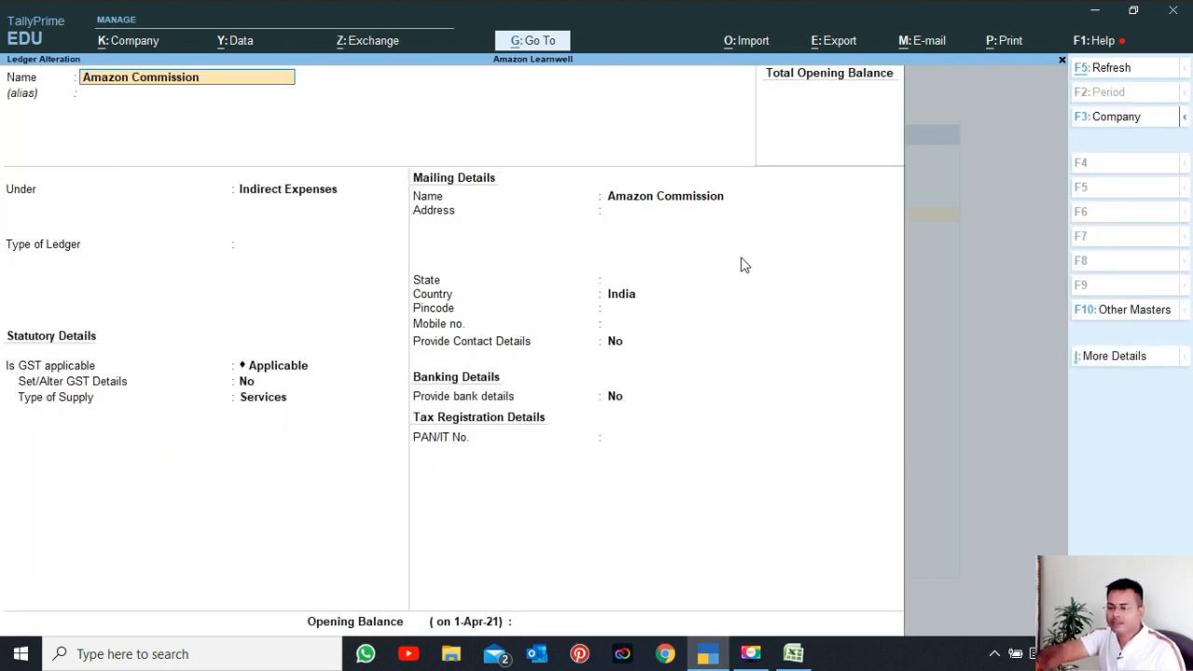
key(Return)
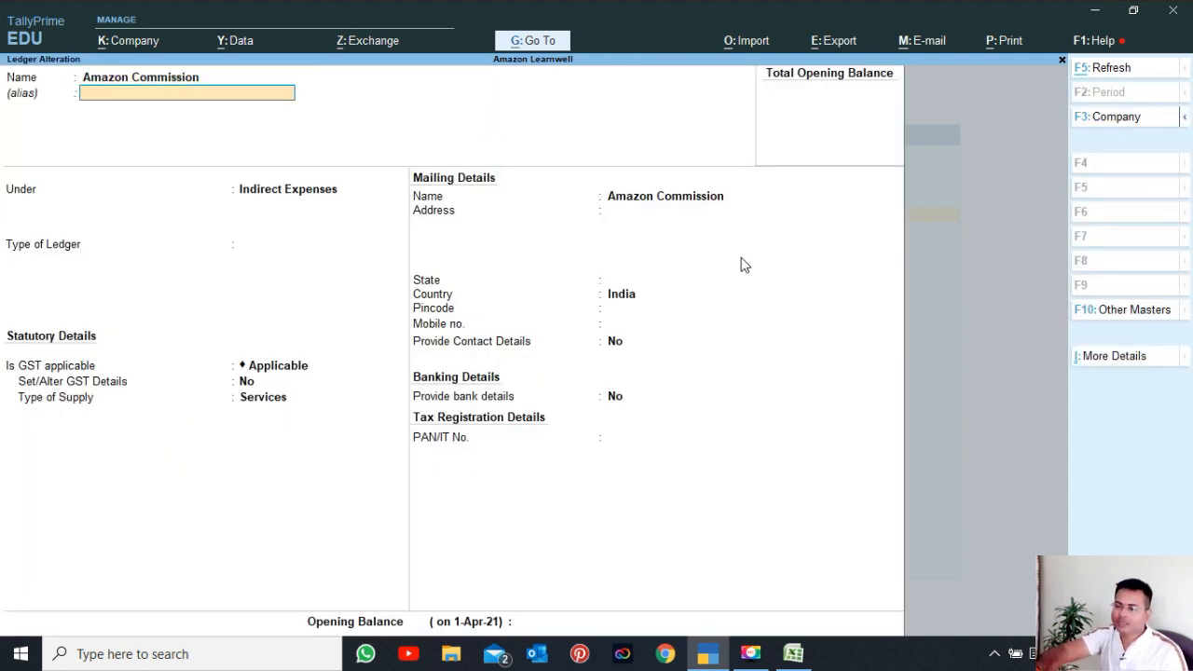
key(Return)
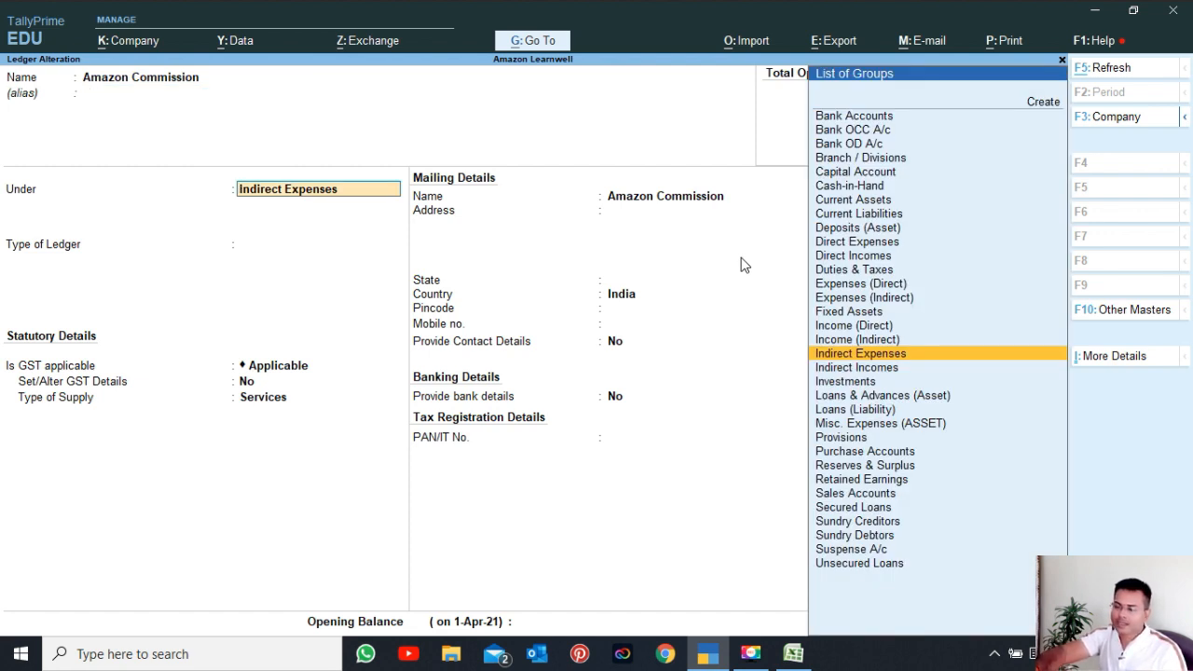
key(Return)
key(Return)
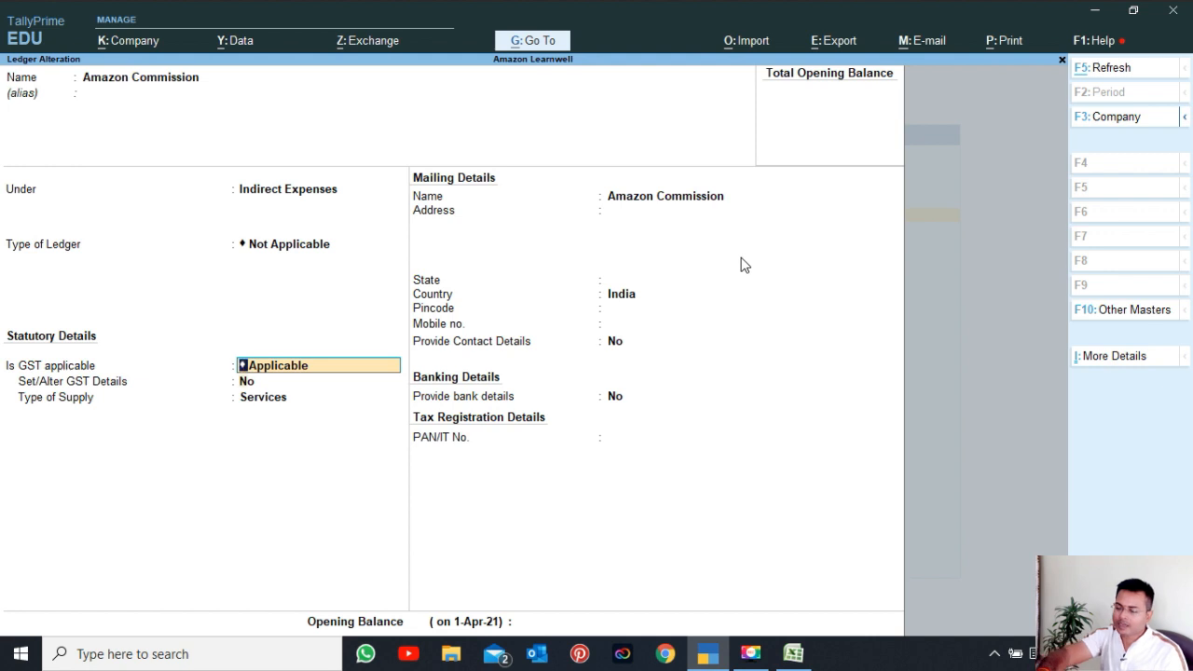
key(Return)
key(y)
key(Return)
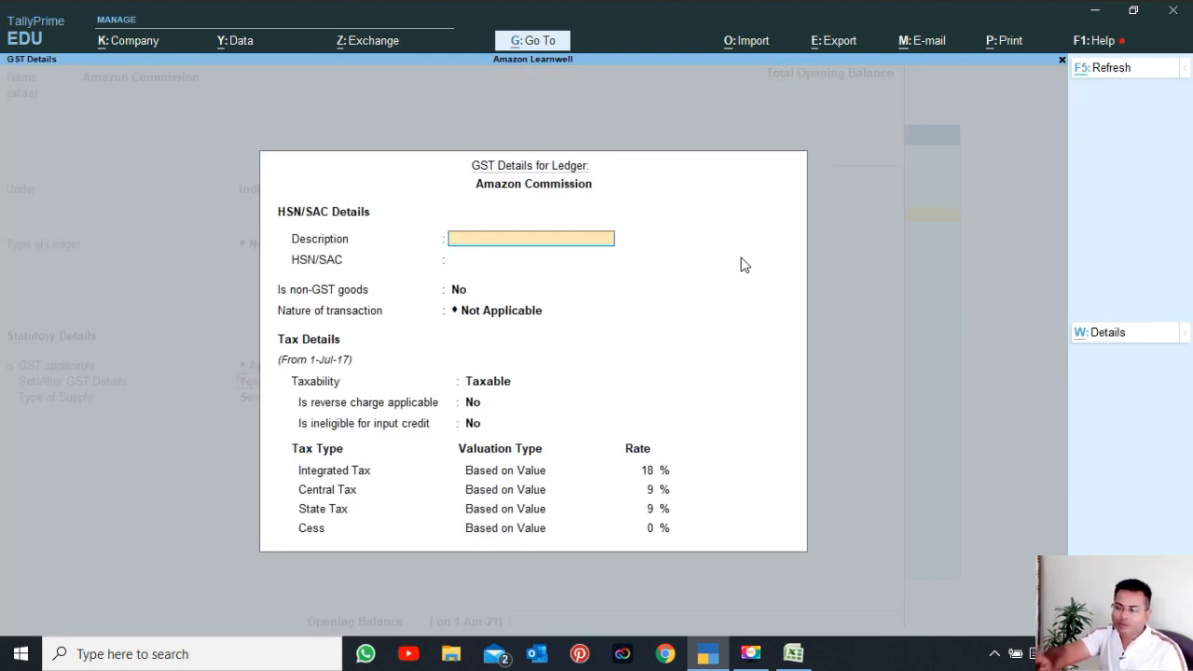
key(Return)
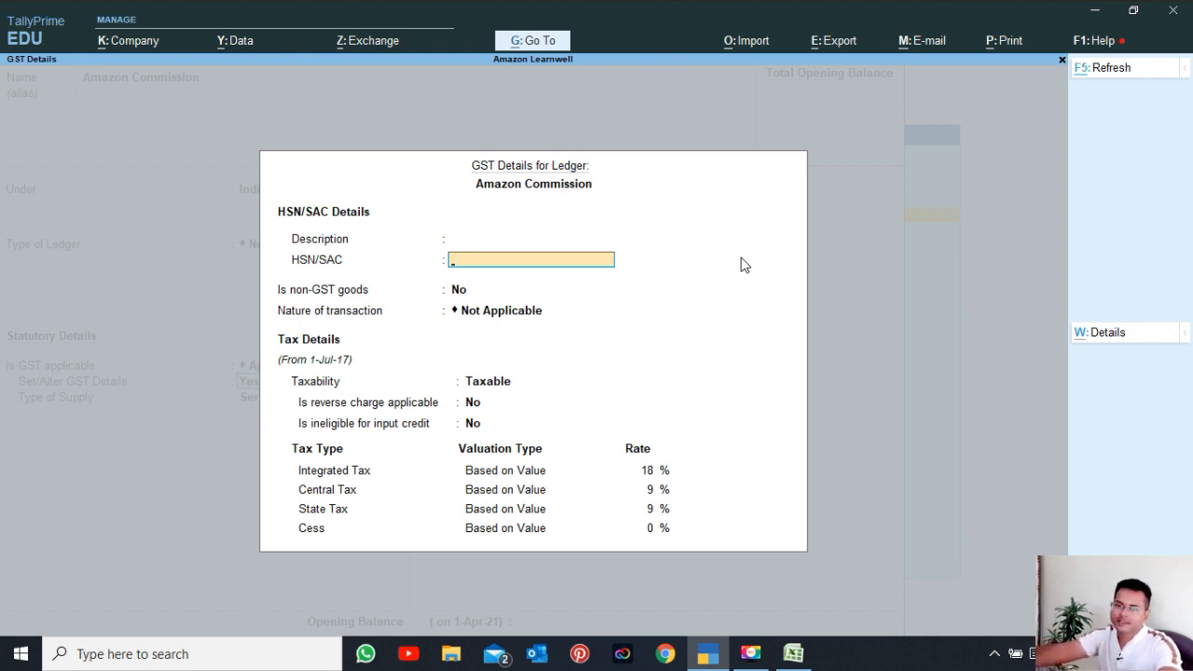
key(Escape)
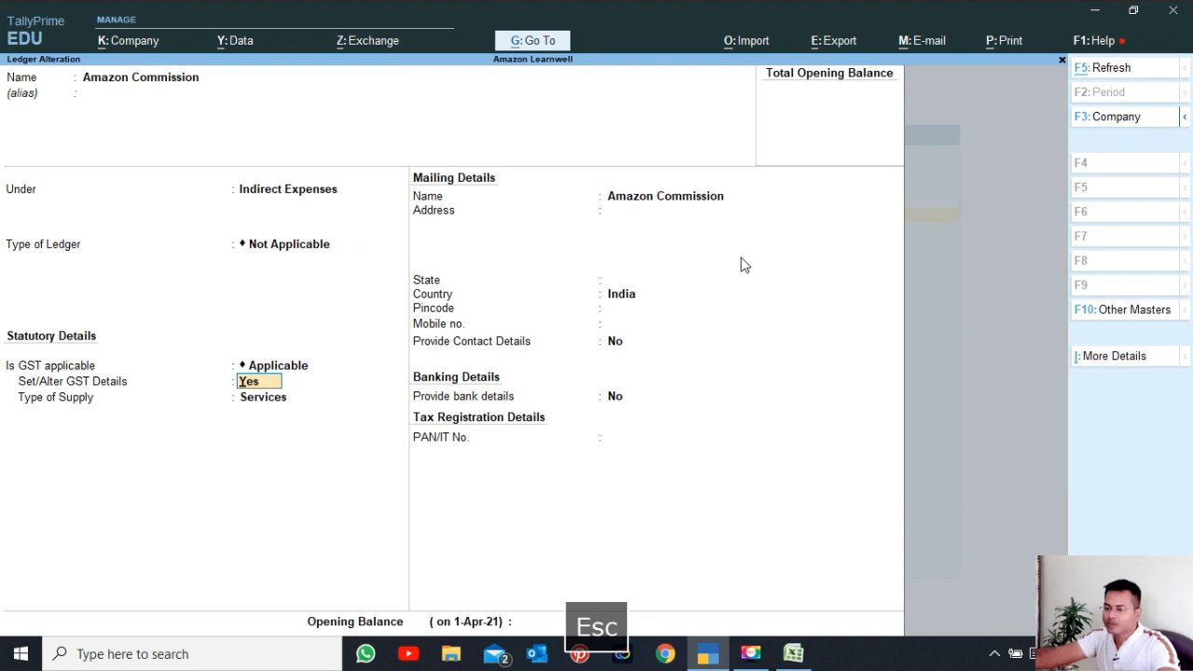
key(Escape)
key(Escape)
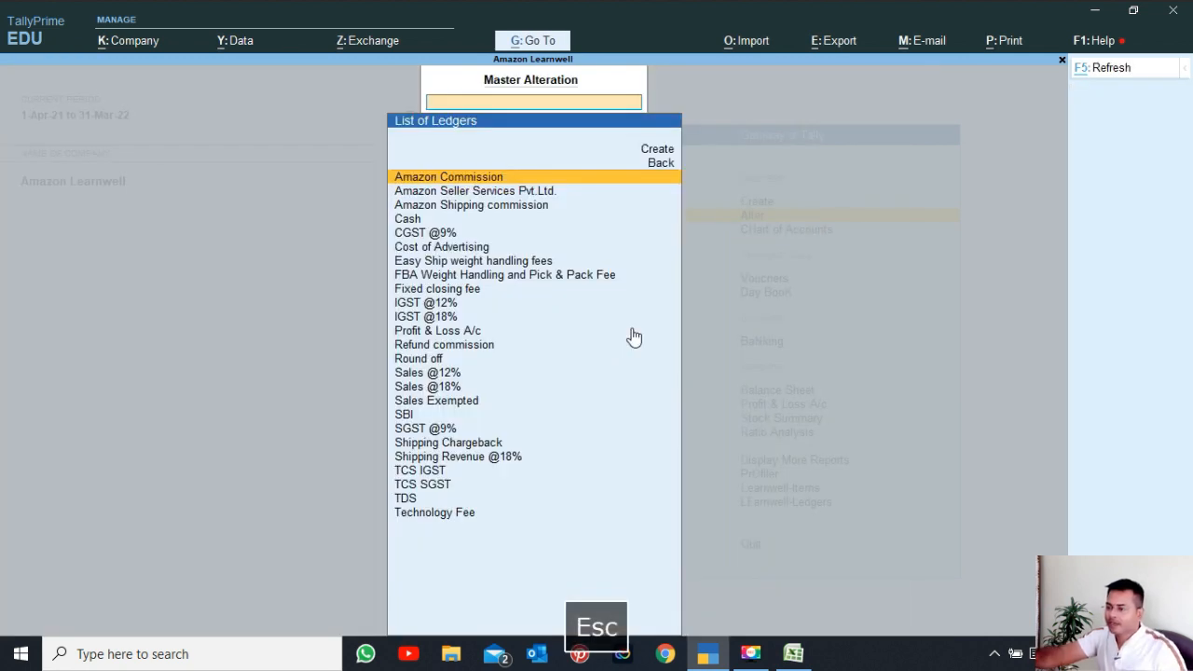
Inspect the Amazon Shipping commission ledger's group and GST details, then quit without saving
key(Down)
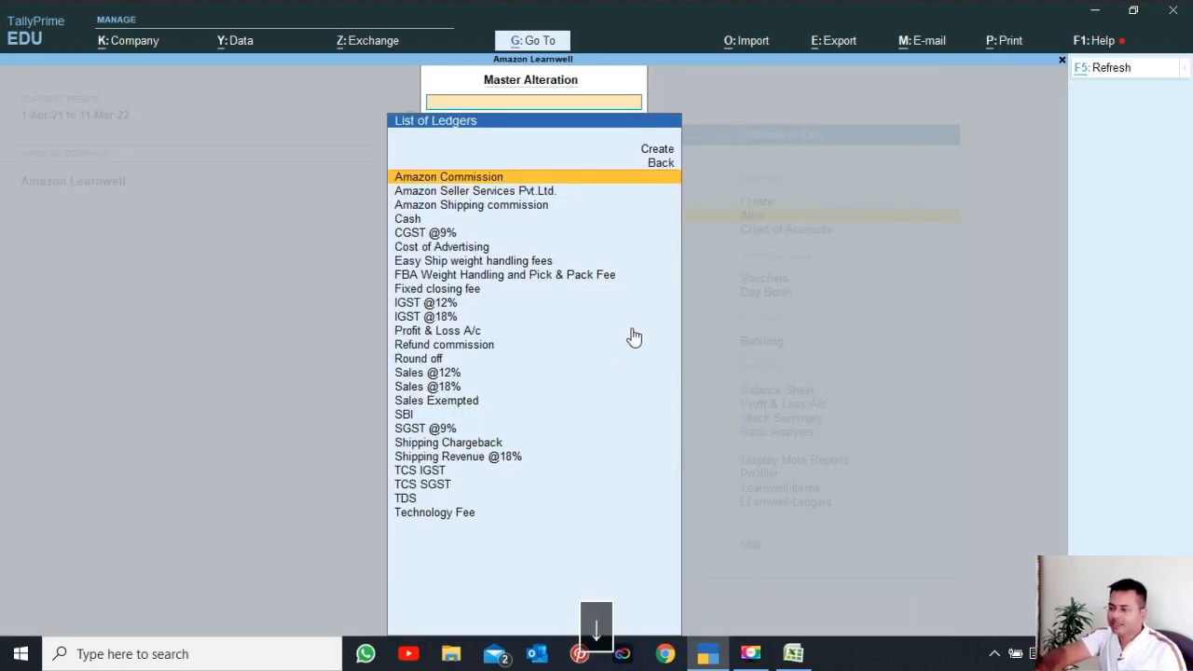
key(Down)
key(Return)
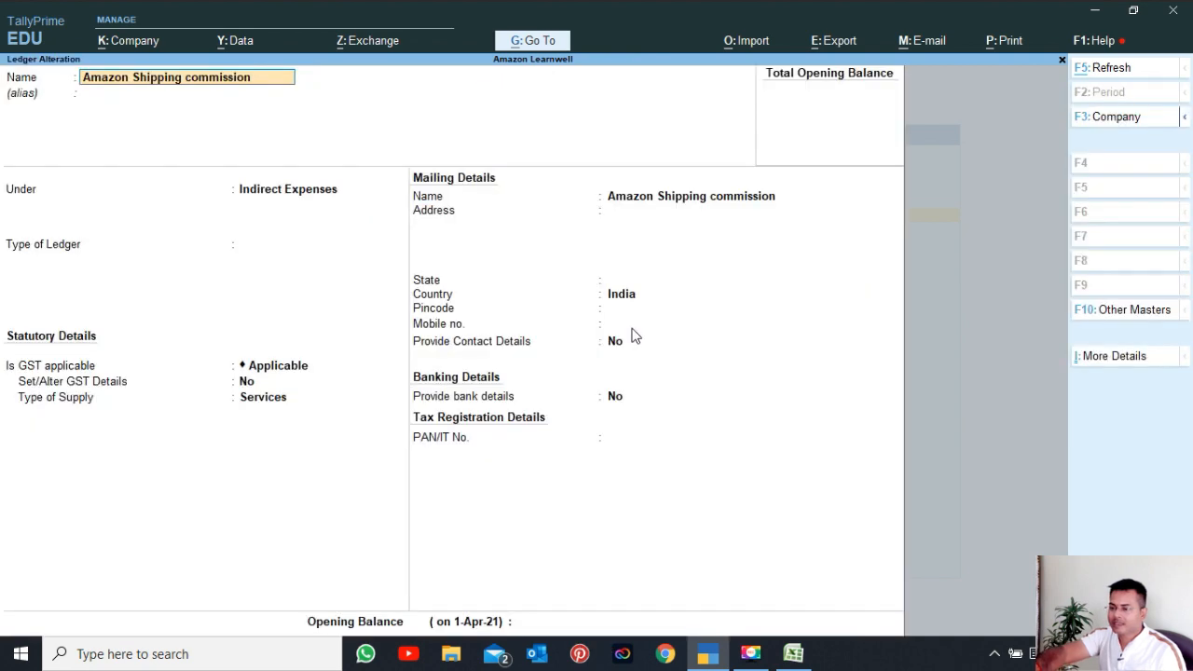
key(Return)
key(Return)
key(Return)
key(Return)
key(Return)
text(y)
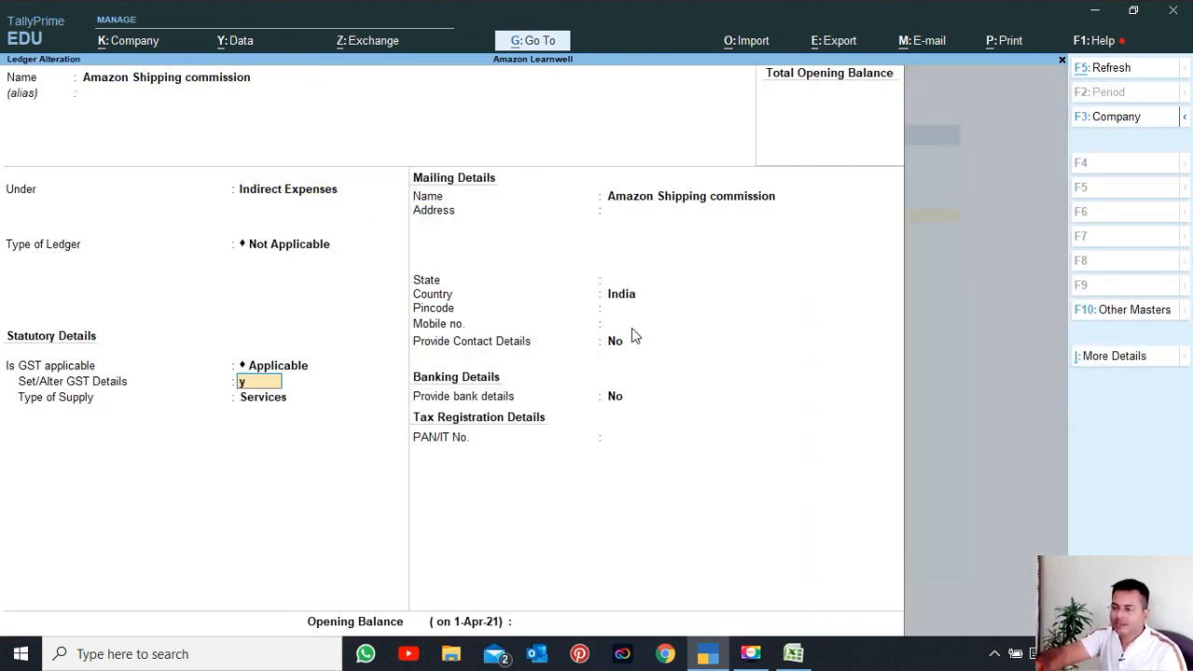
key(Return)
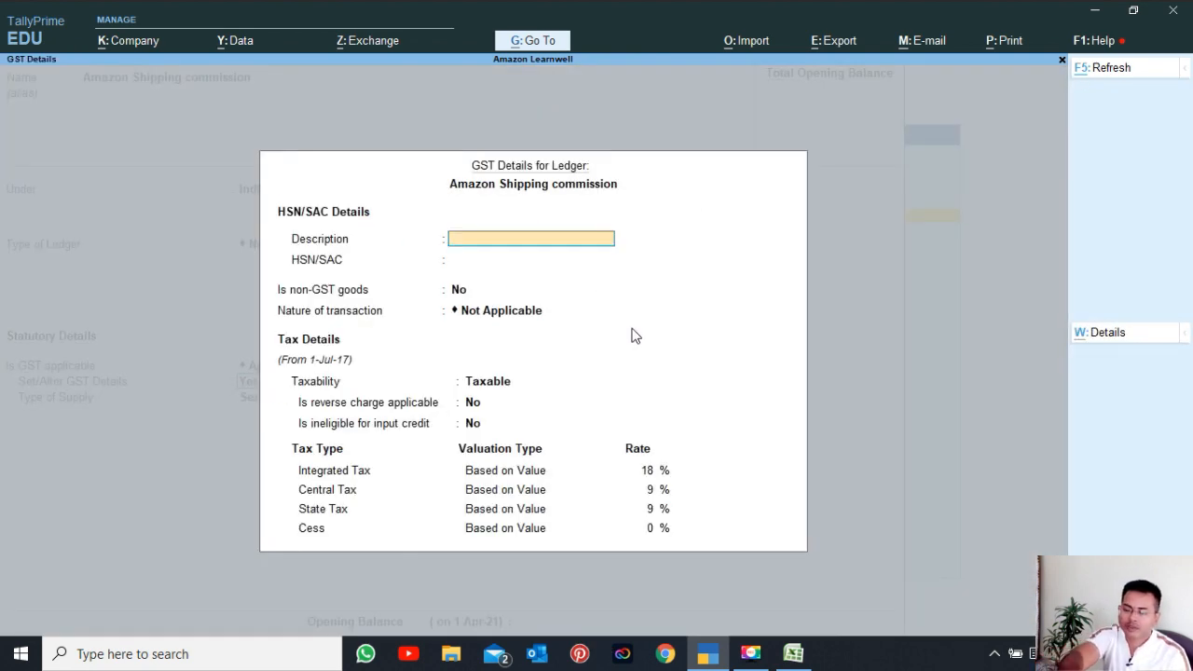
key(Escape)
key(Escape)
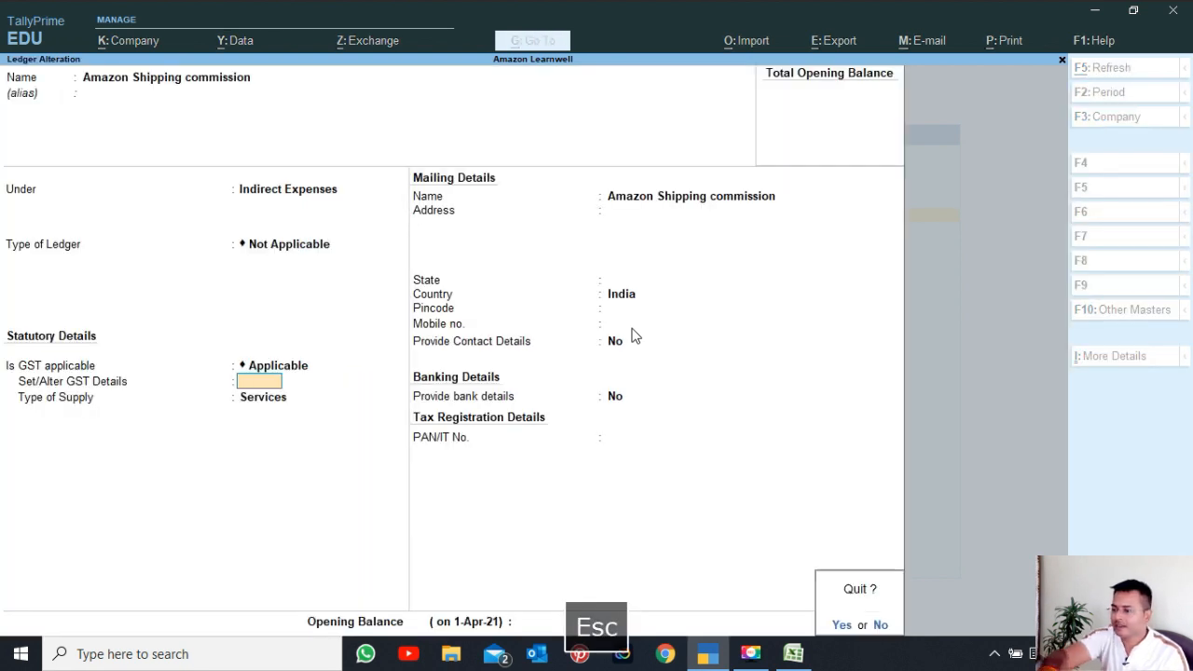
key(Escape)
Look through the list of ledgers for the newly posted Amazon fee, tax, TCS and TDS ledgers
key(Down)
key(Down)
key(Down)
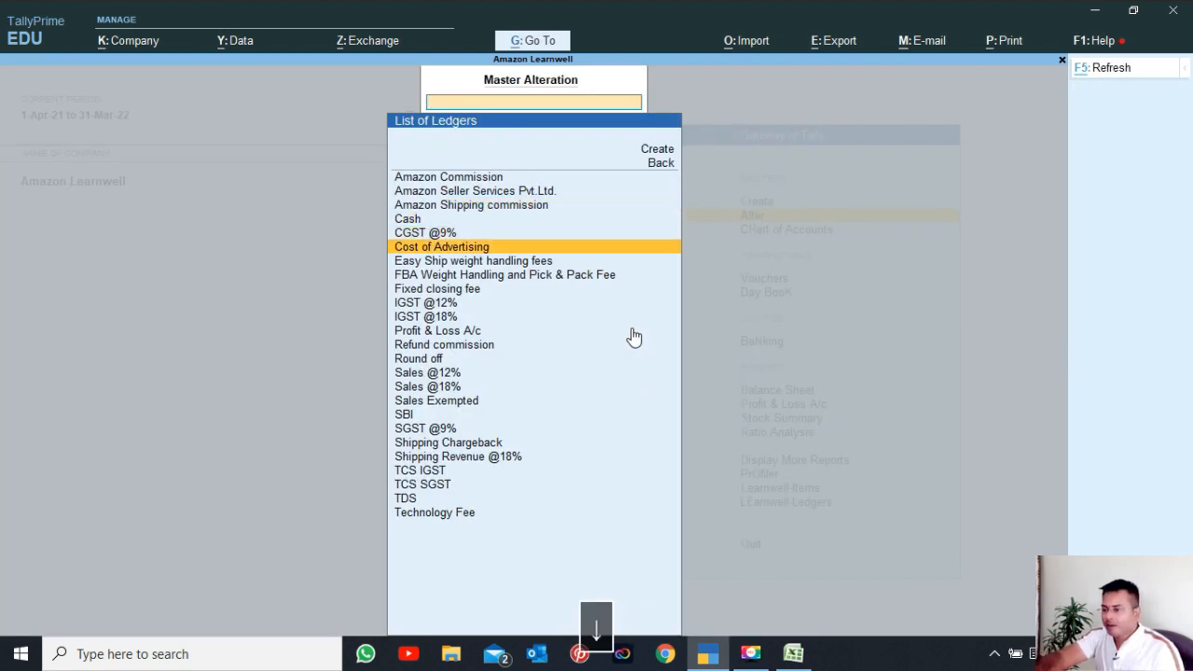
key(Down)
key(Up)
key(Up)
key(Down)
key(Down)
key(Down)
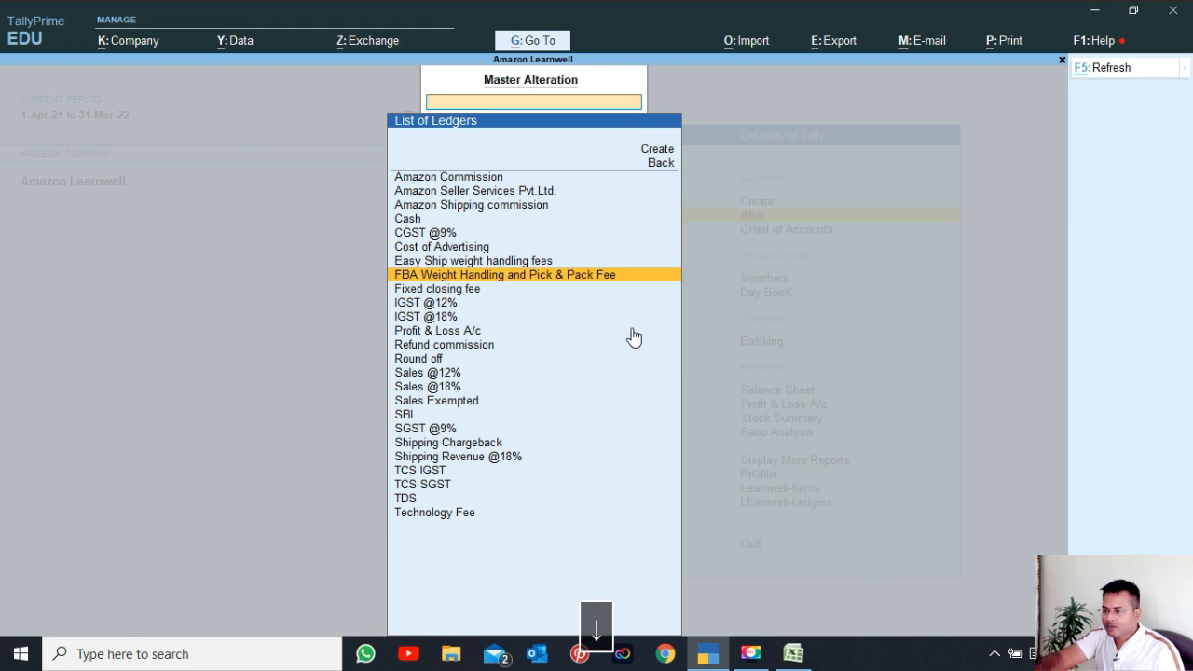
key(Up)
key(Up)
key(Down)
key(Down)
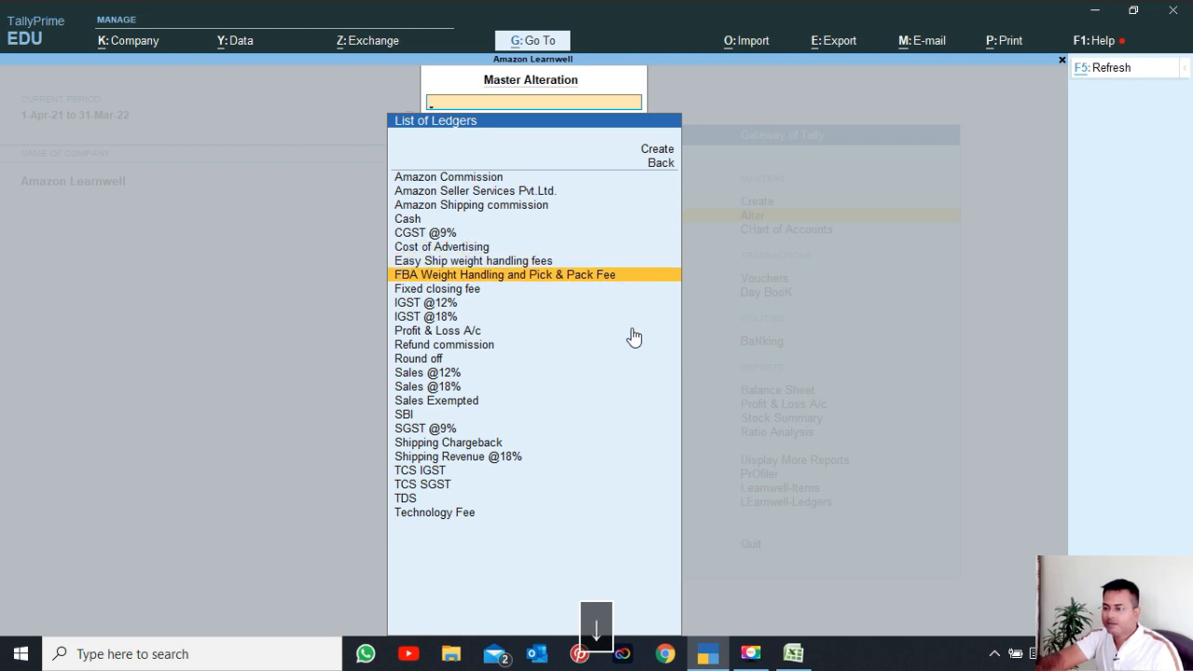
key(Down)
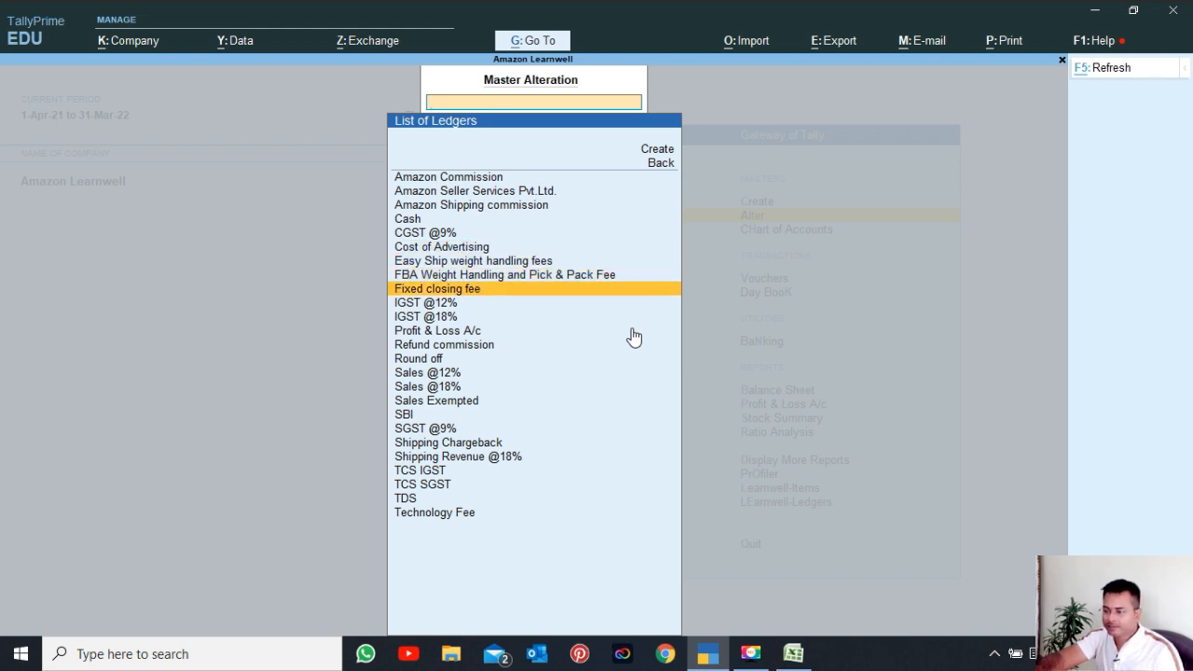
key(Down)
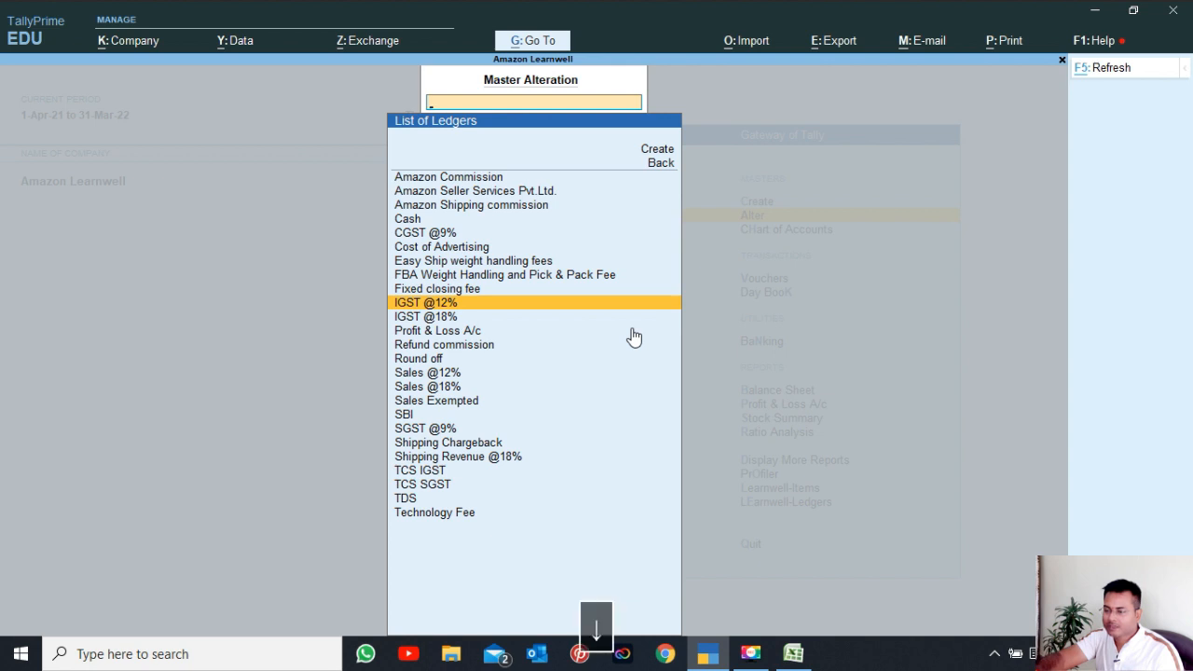
key(Down)
key(Down)
key(Down)
key(Down)
key(Down)
key(Down)
key(Down)
key(Down)
key(Down)
key(Down)
key(Down)
key(Down)
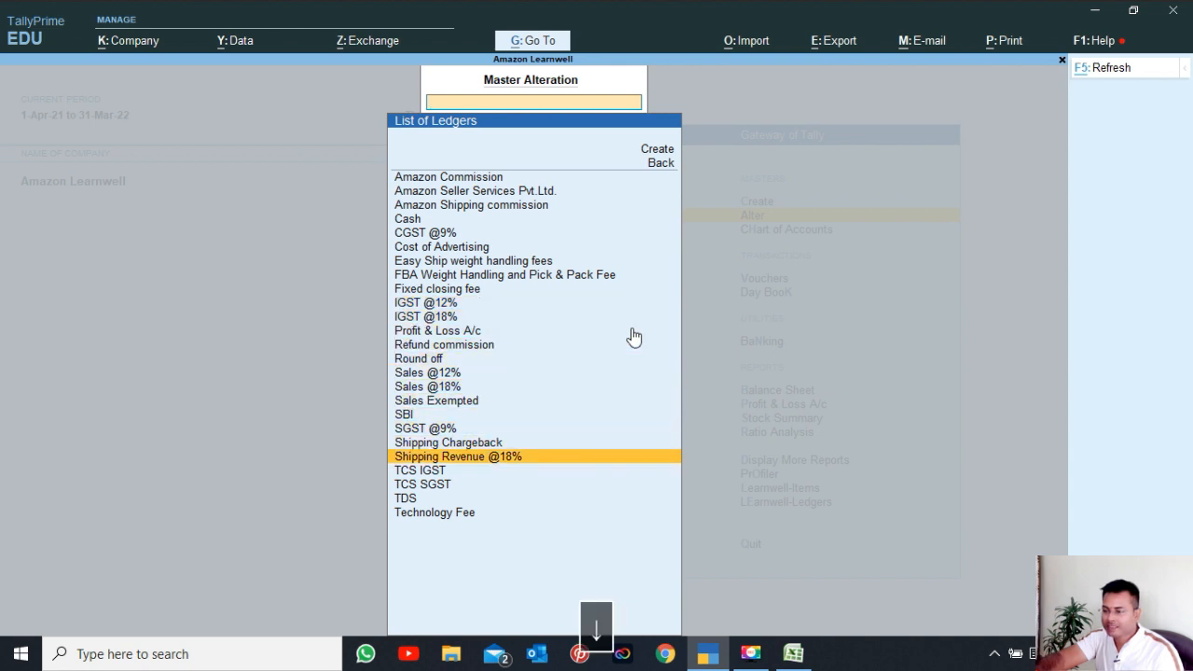
key(Down)
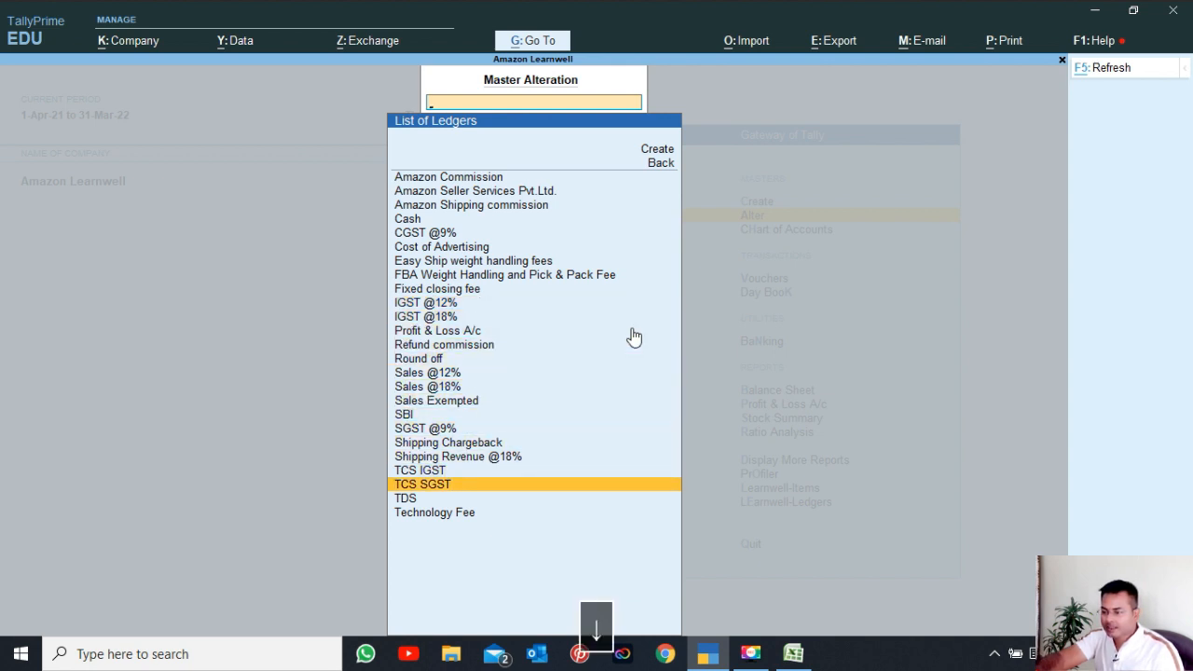
key(Down)
key(Down)
key(Up)
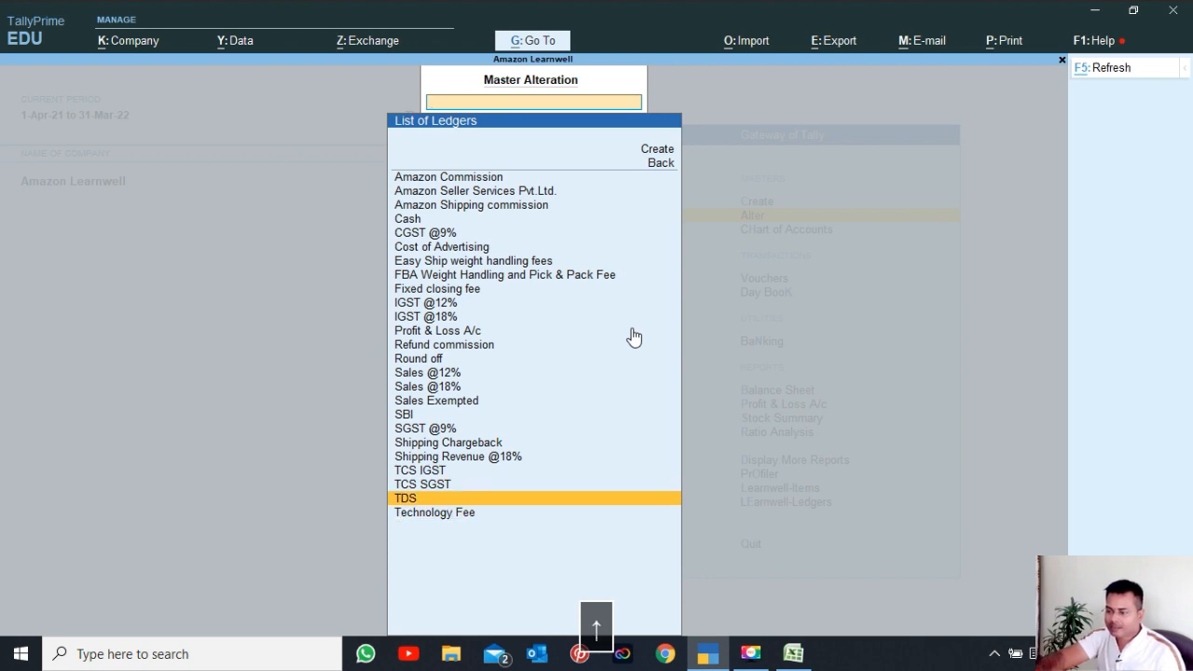
key(Up)
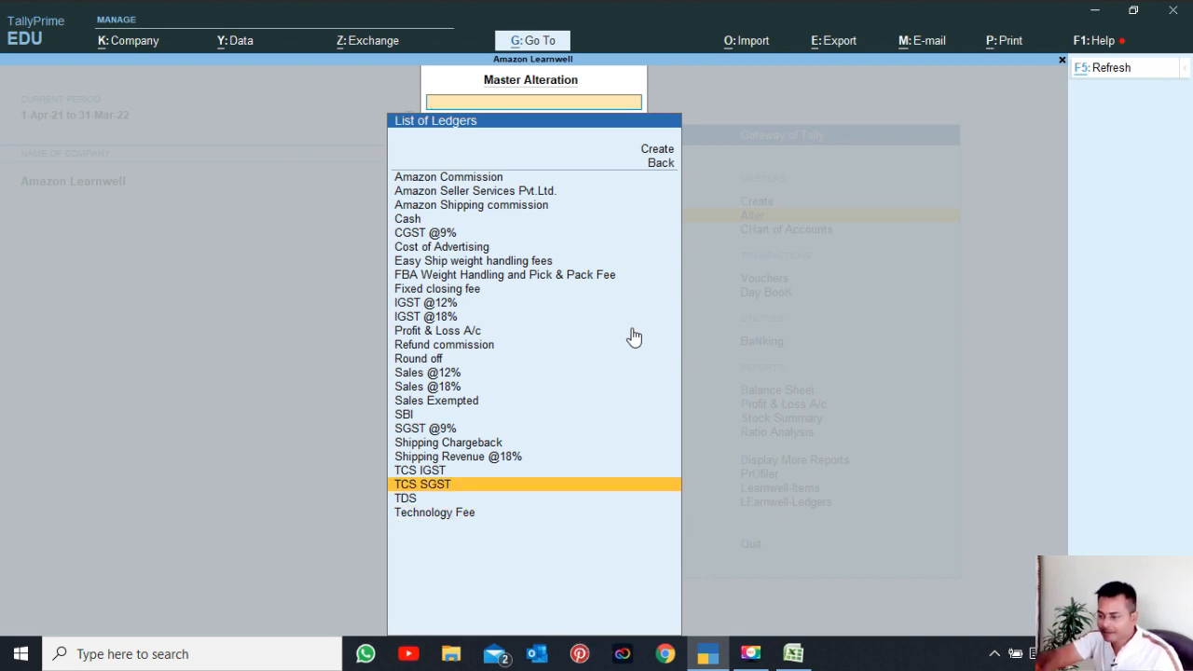
Reload the list of ledgers, inspect the TCS IGST ledger's group and duty type, and quit without saving
key(Escape)
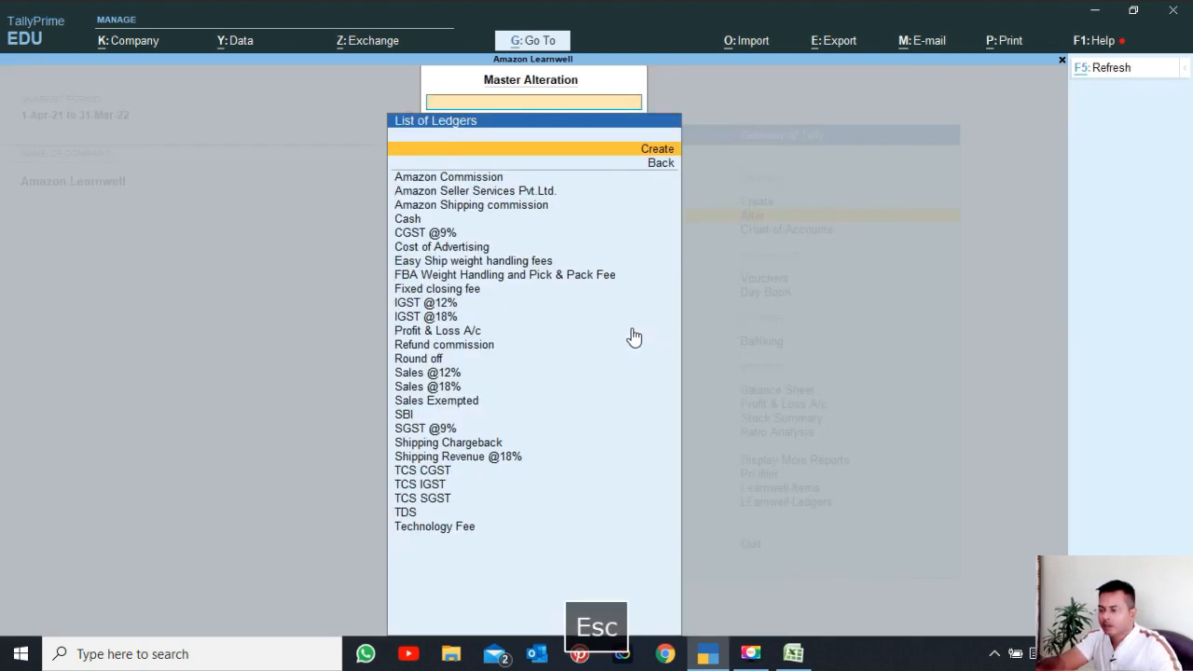
key(Down)
key(Down)
key(Down)
key(Down)
key(Down)
key(Down)
key(Down)
key(Down)
key(Down)
key(Down)
key(Down)
key(Down)
key(Down)
key(Down)
key(Down)
key(Down)
key(Down)
key(Down)
key(Down)
key(Down)
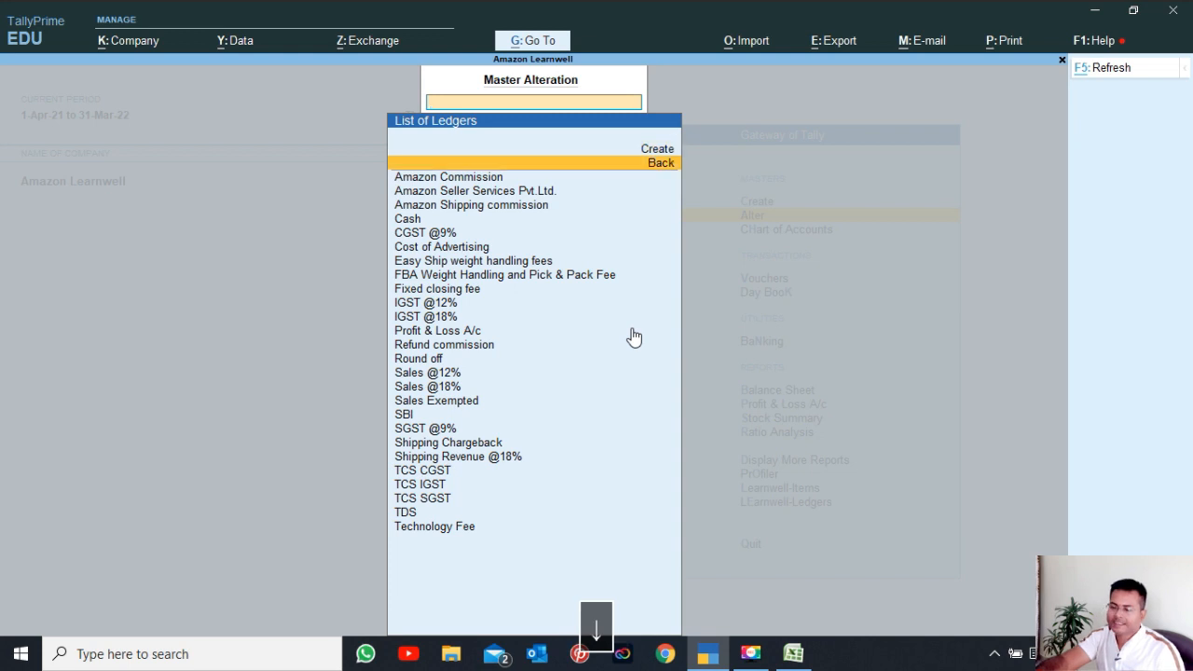
key(Up)
key(Up)
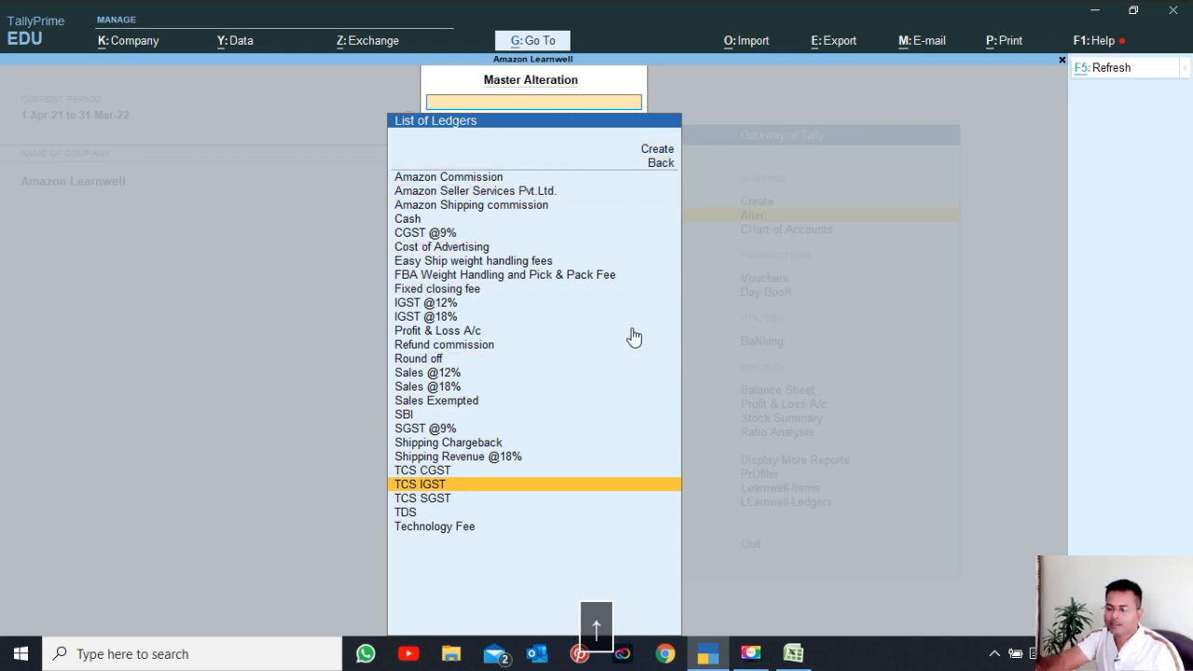
key(Return)
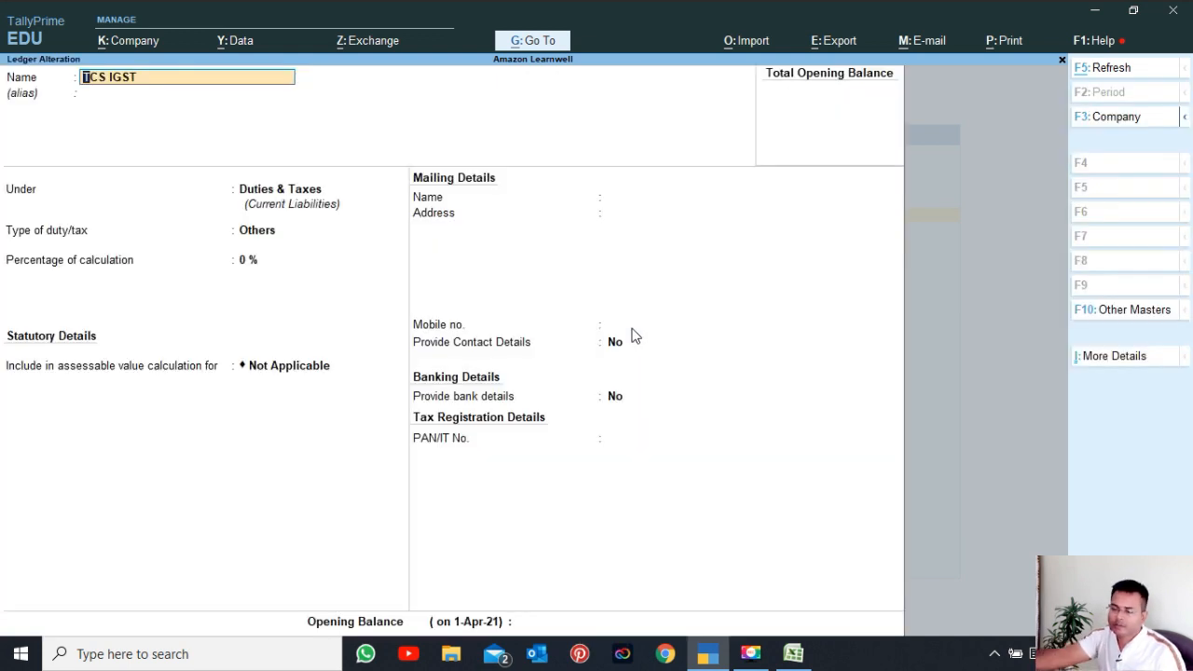
click(271, 244)
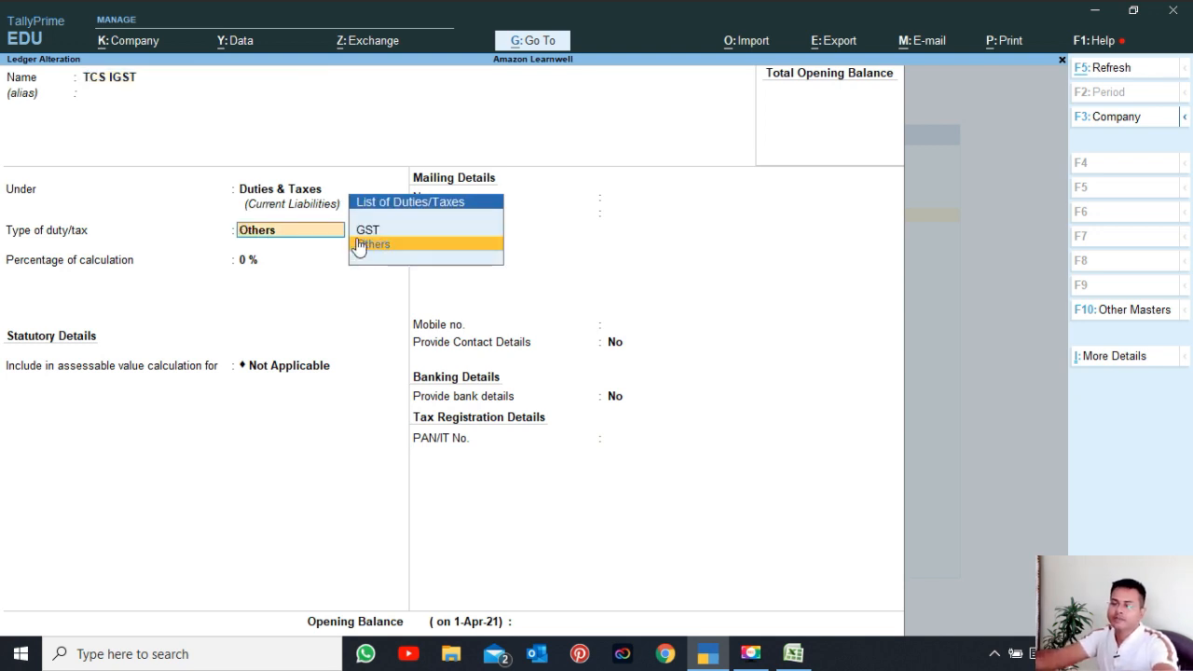
key(Escape)
key(Escape)
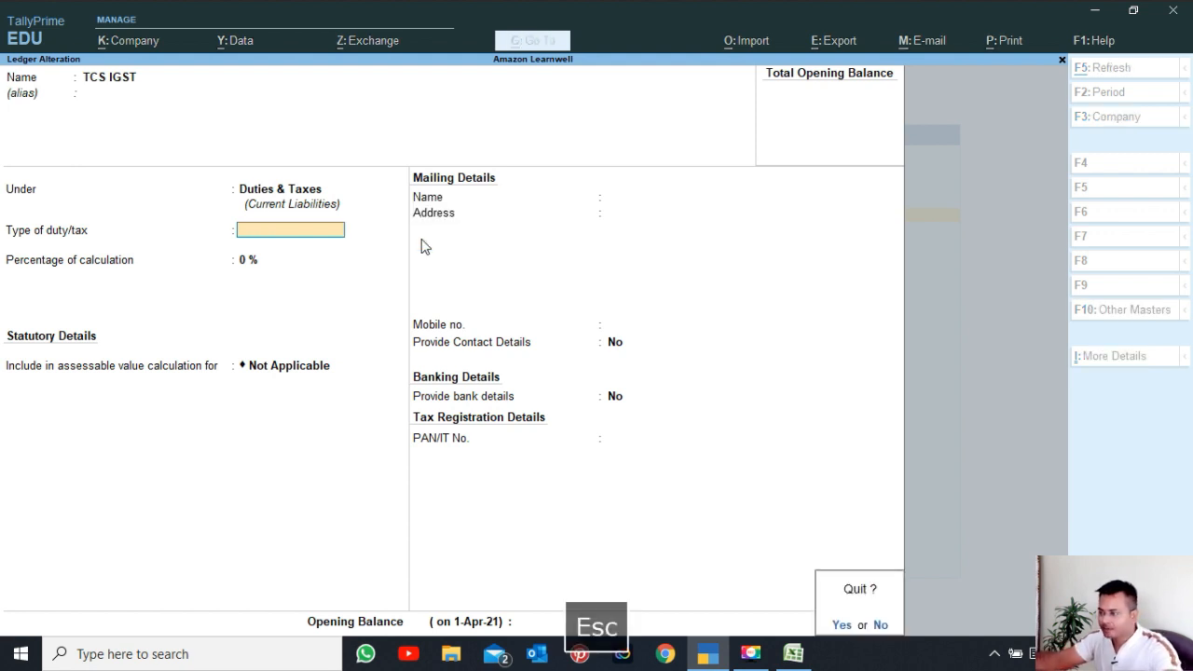
key(Escape)
Inspect the TDS ledger's group and duty type, and quit the alteration without saving
key(Down)
key(Down)
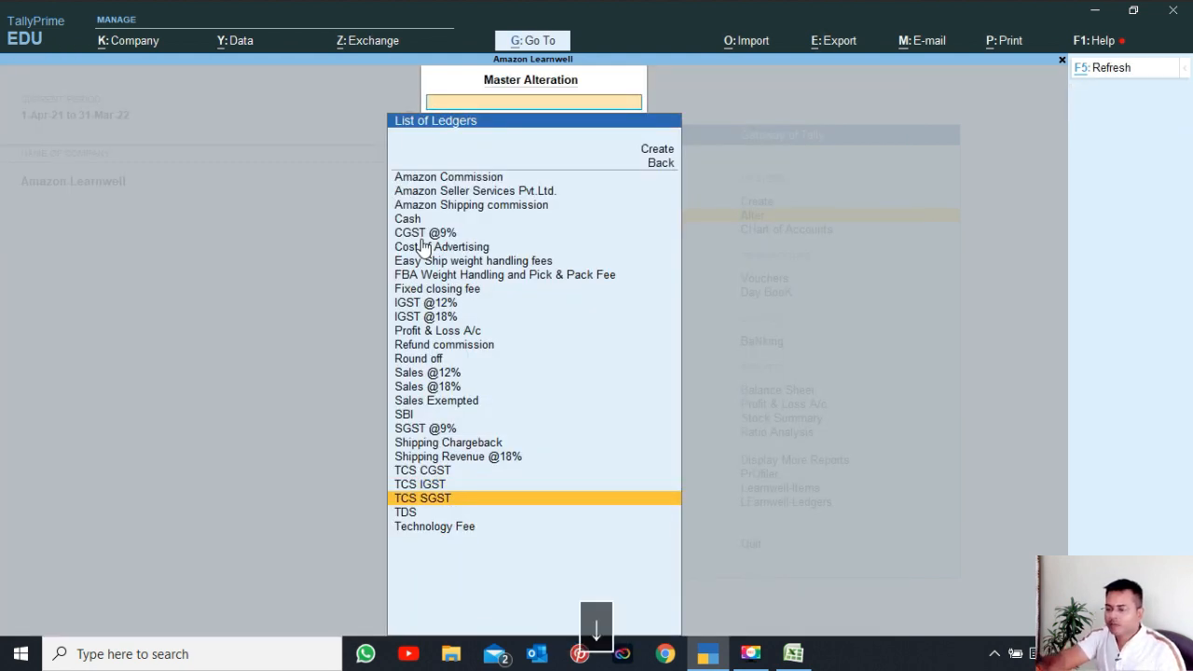
key(Return)
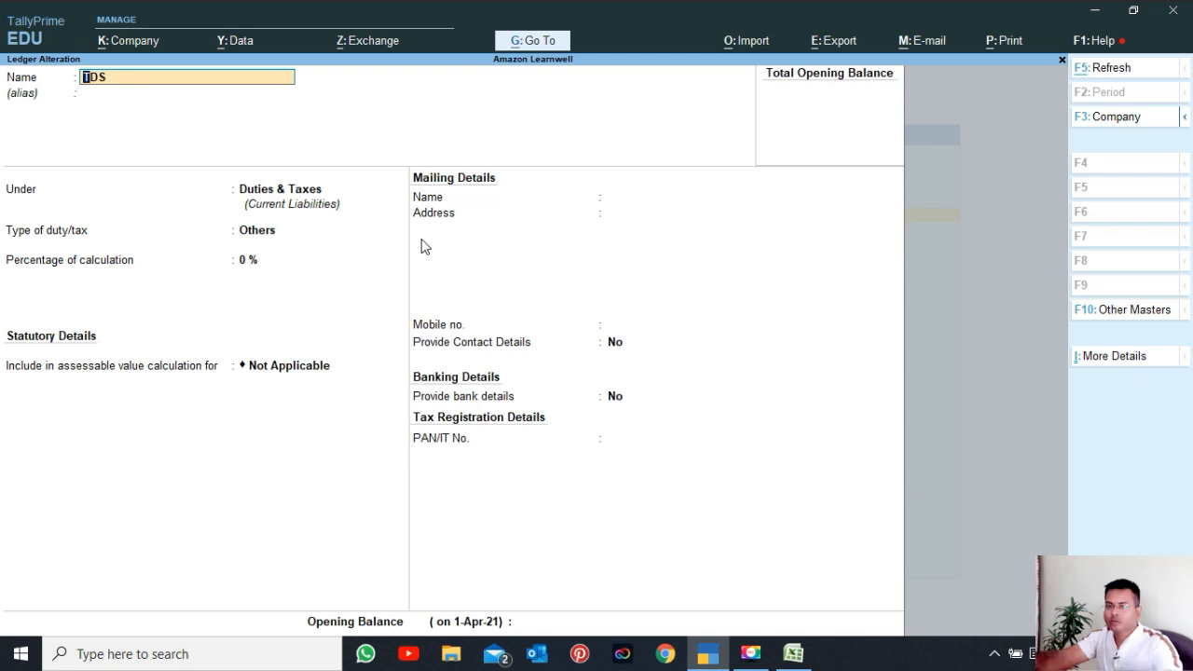
key(Escape)
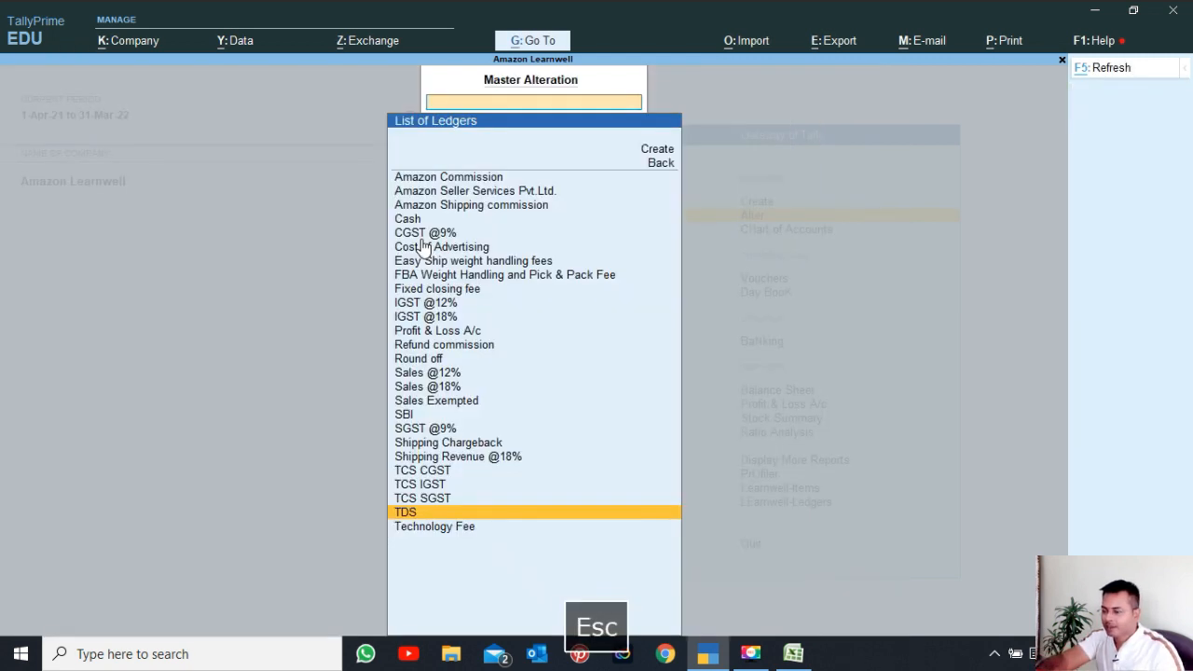
Leave the ledger list for the Gateway of Tally and switch to the Excel2Tally workbook's Settlement sheet
key(Down)
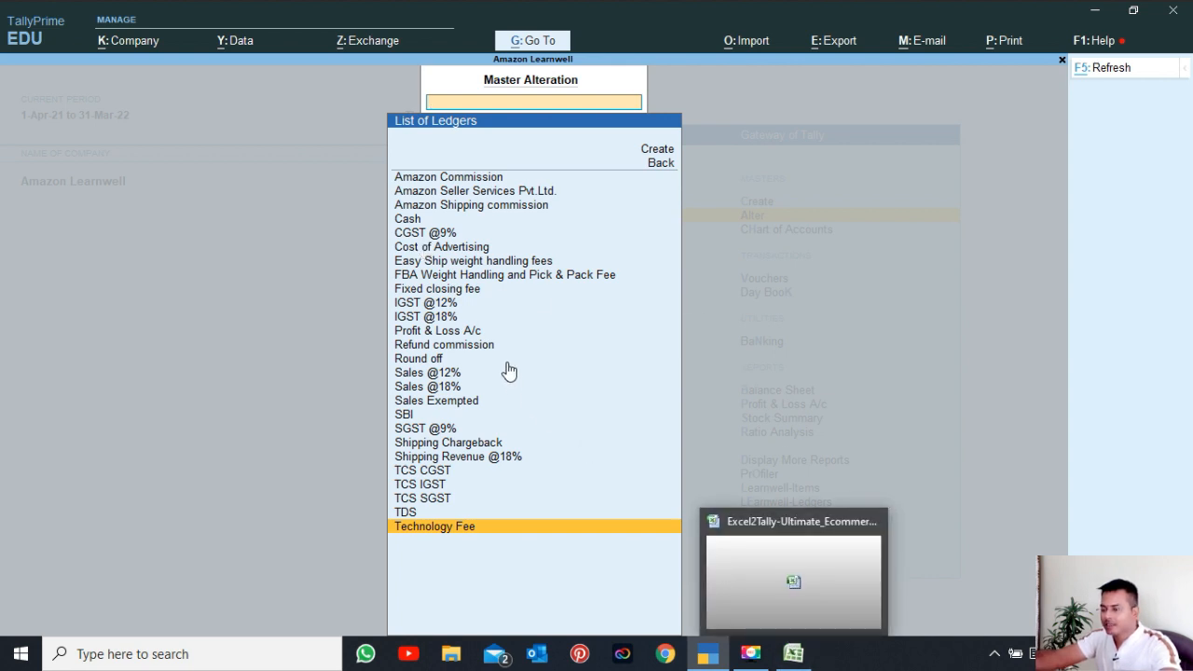
key(Escape)
key(Escape)
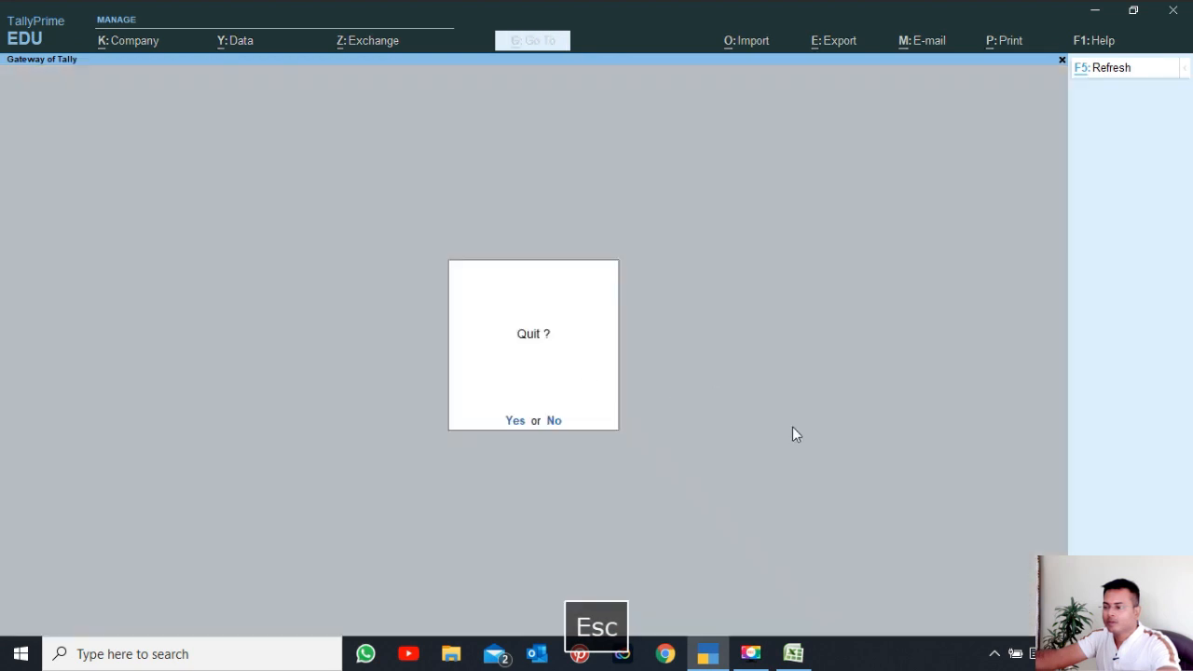
key(Escape)
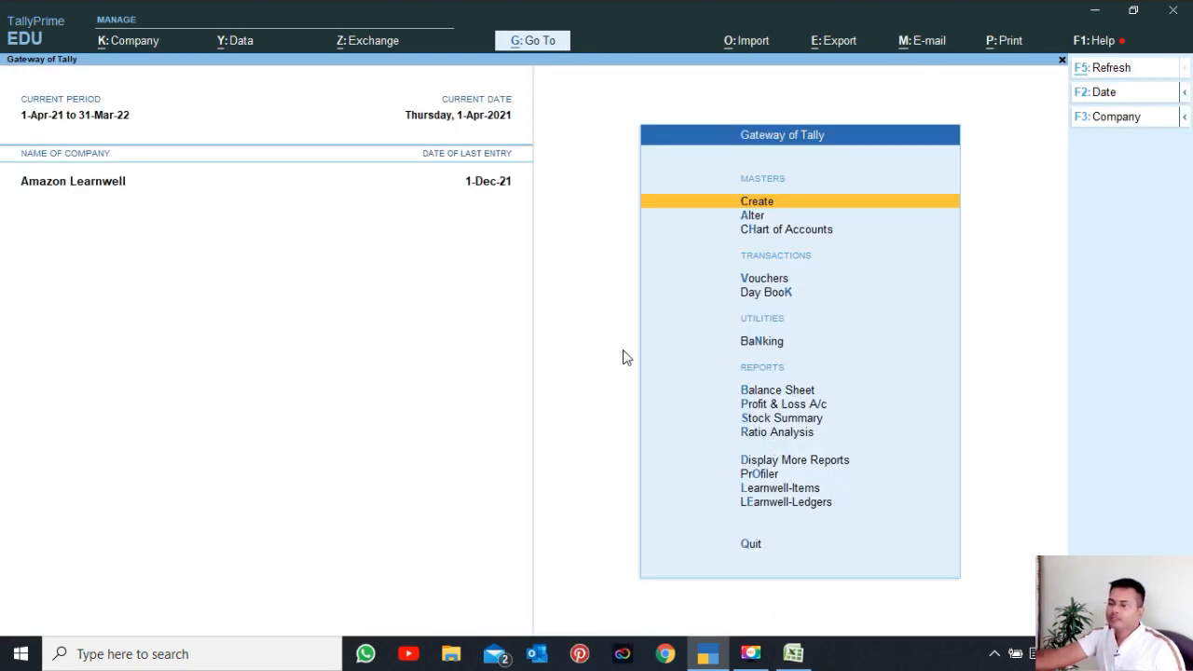
click(807, 650)
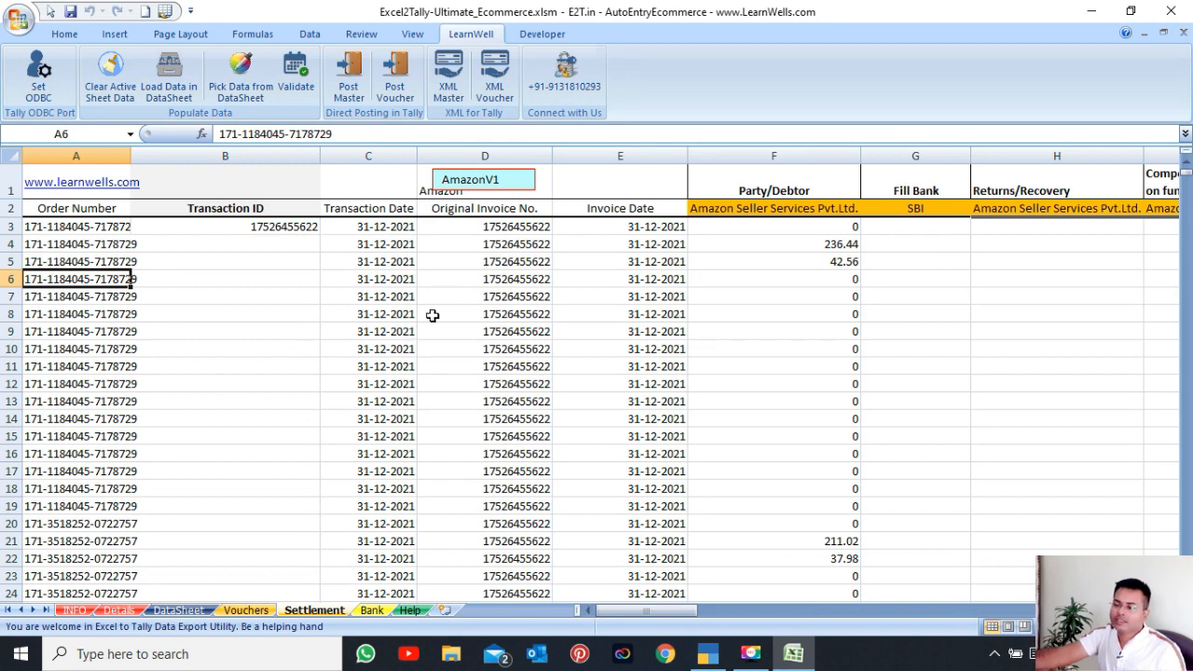
Examine the Settlement sheet's columns from order and invoice numbers through to the party, bank and TCS amounts
click(461, 279)
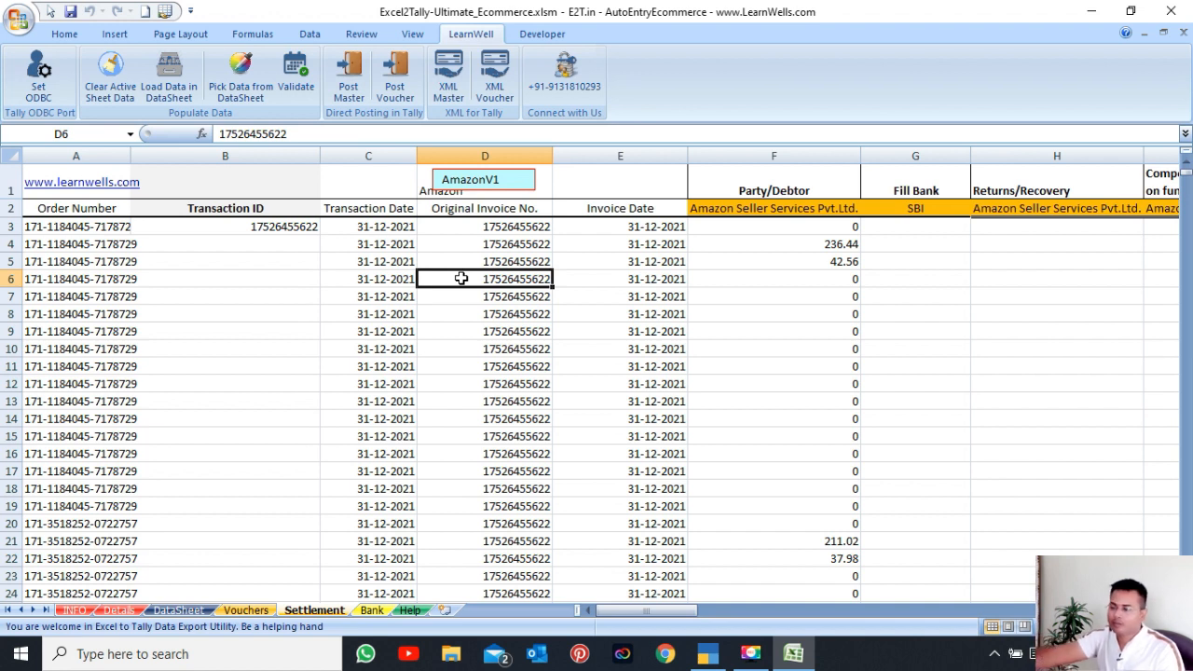
click(485, 241)
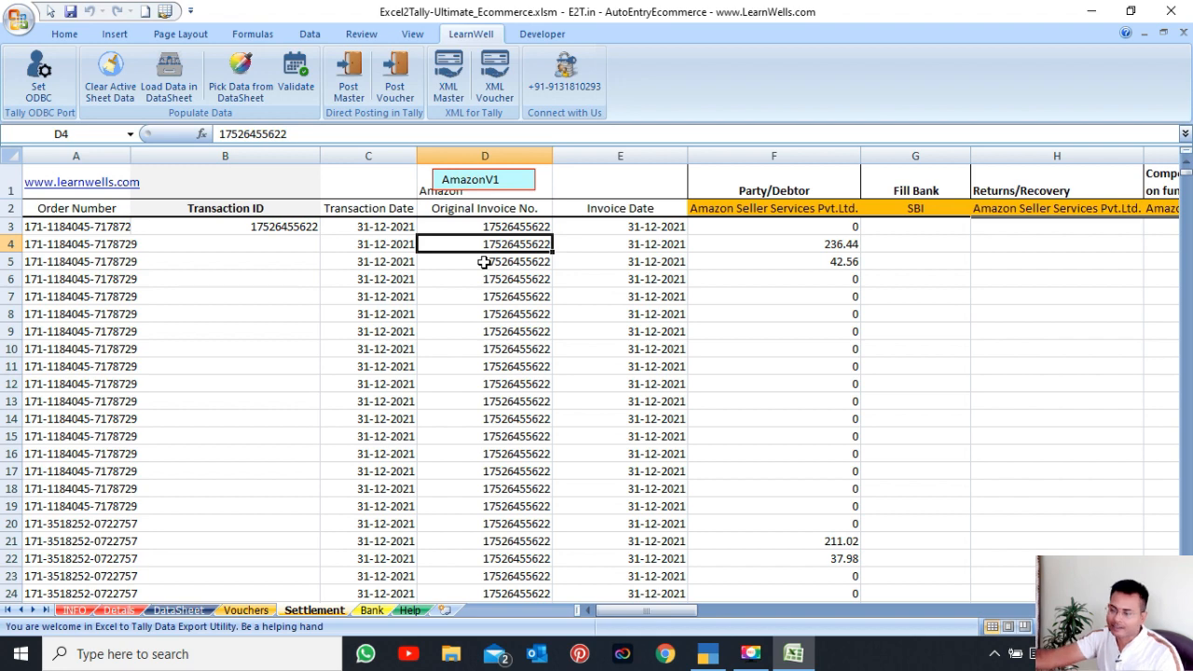
click(634, 280)
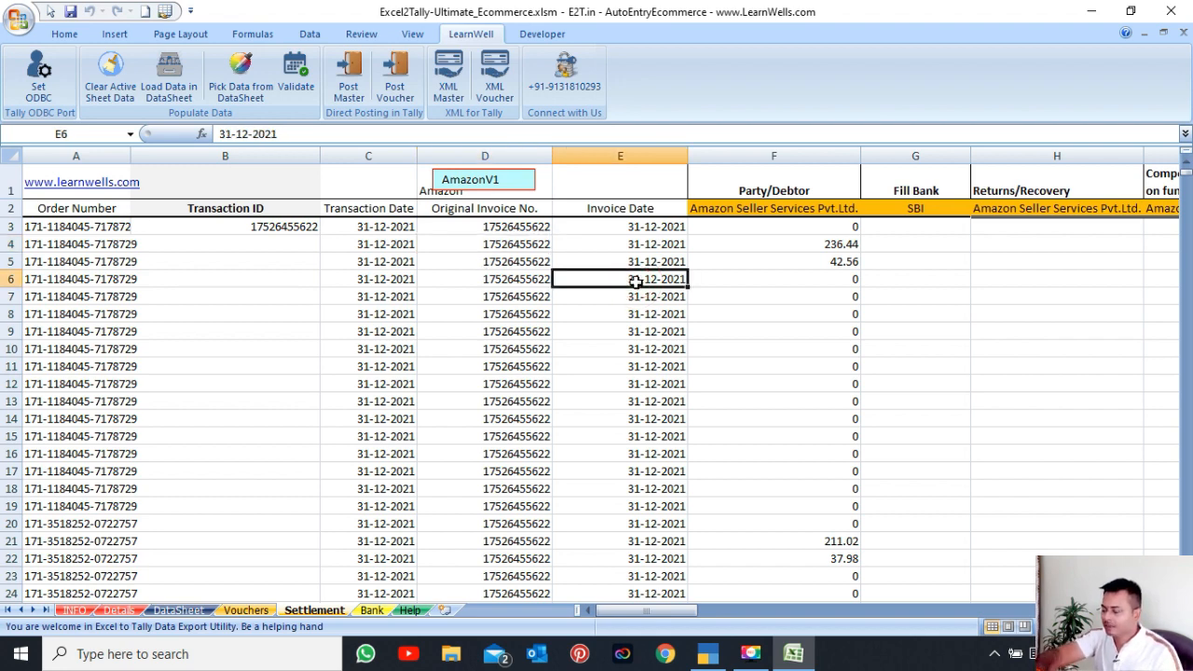
key(Right)
key(Right)
key(Right)
key(Right)
key(Right)
key(Right)
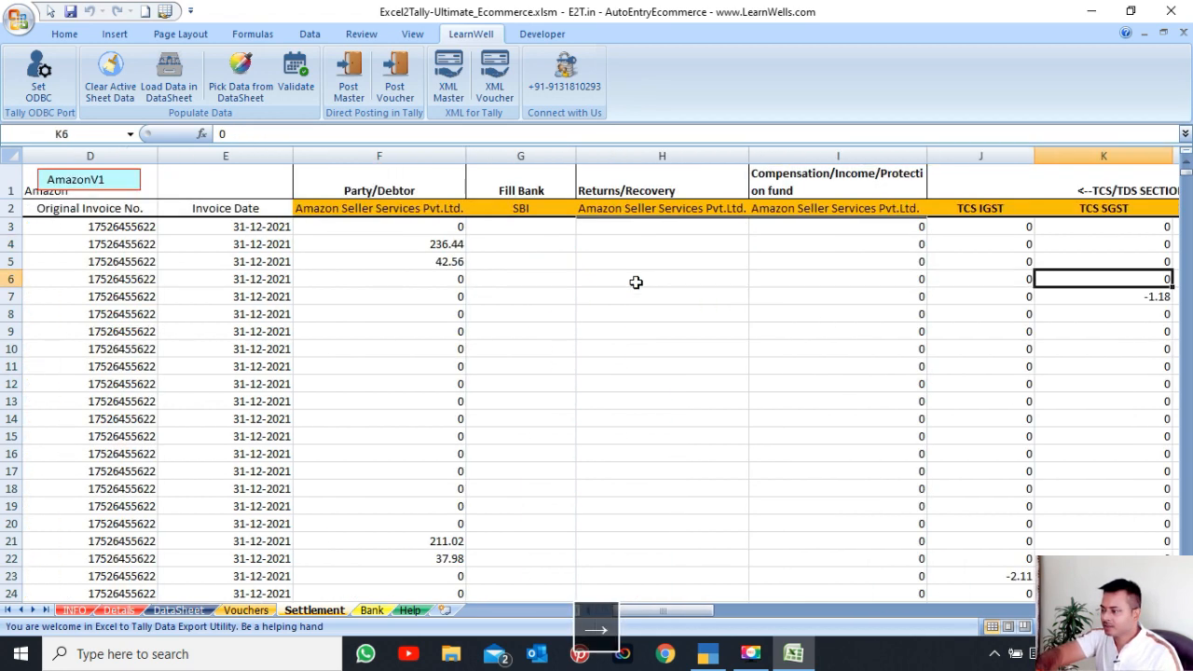
key(Left)
key(Left)
key(Left)
key(Left)
key(Left)
key(Left)
key(Left)
key(Left)
key(Left)
key(Left)
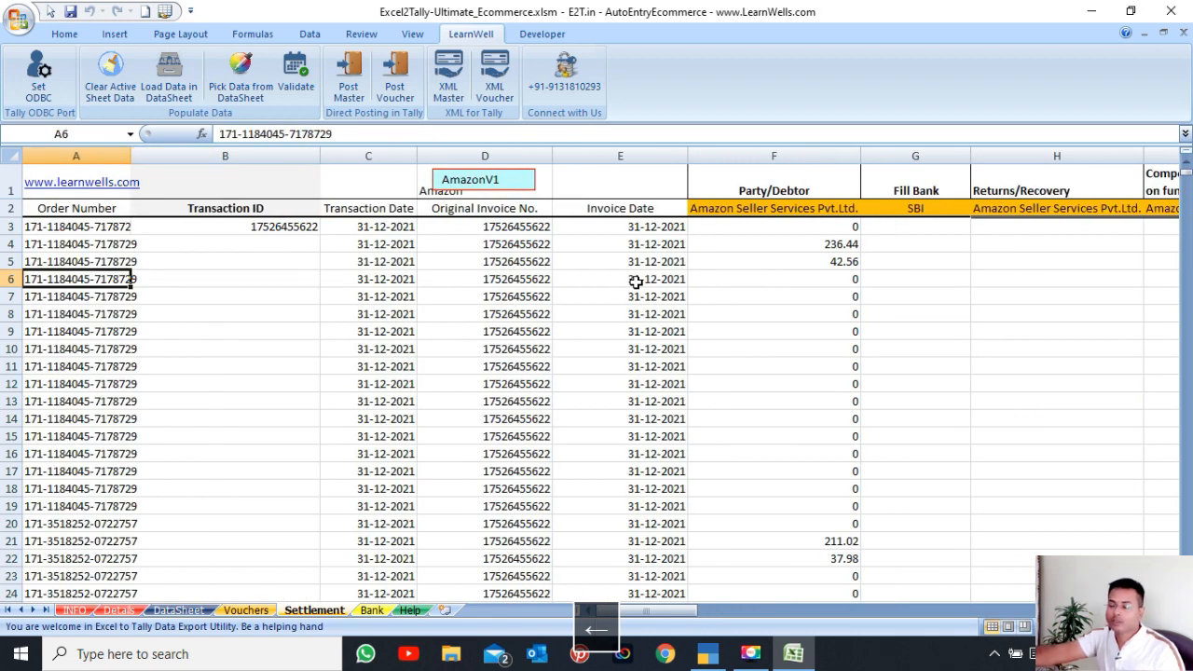
click(464, 296)
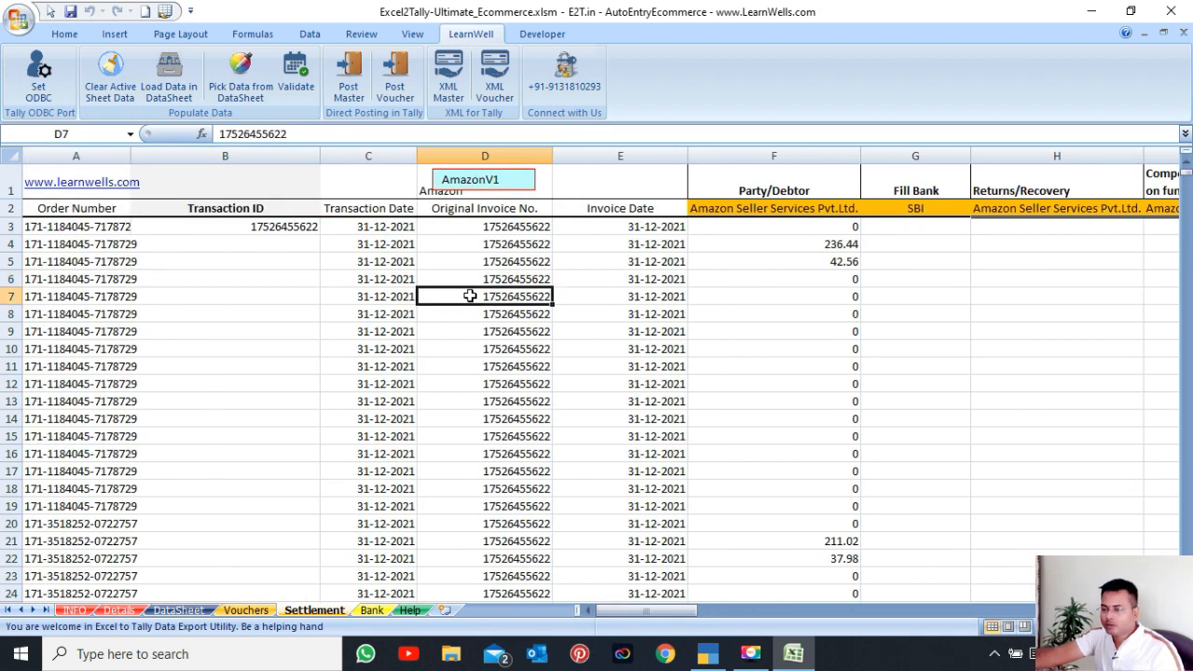
Post the Settlement sheet's receipt and journal vouchers directly to Tally, dismissing each completion message
click(405, 91)
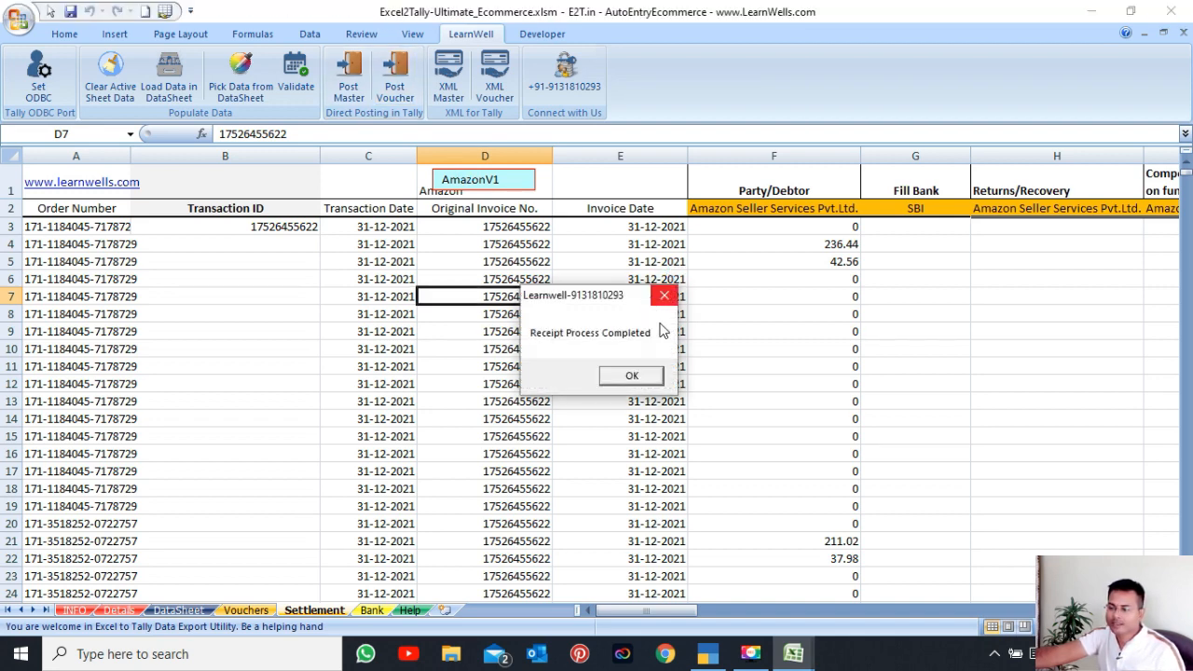
click(631, 376)
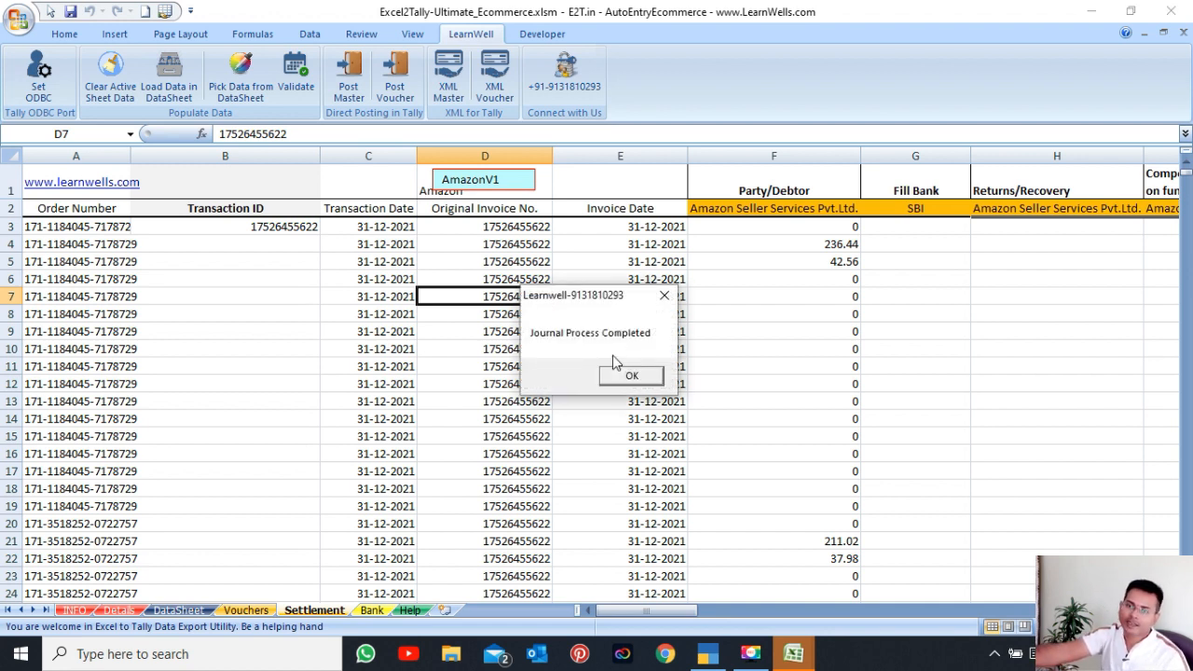
click(625, 373)
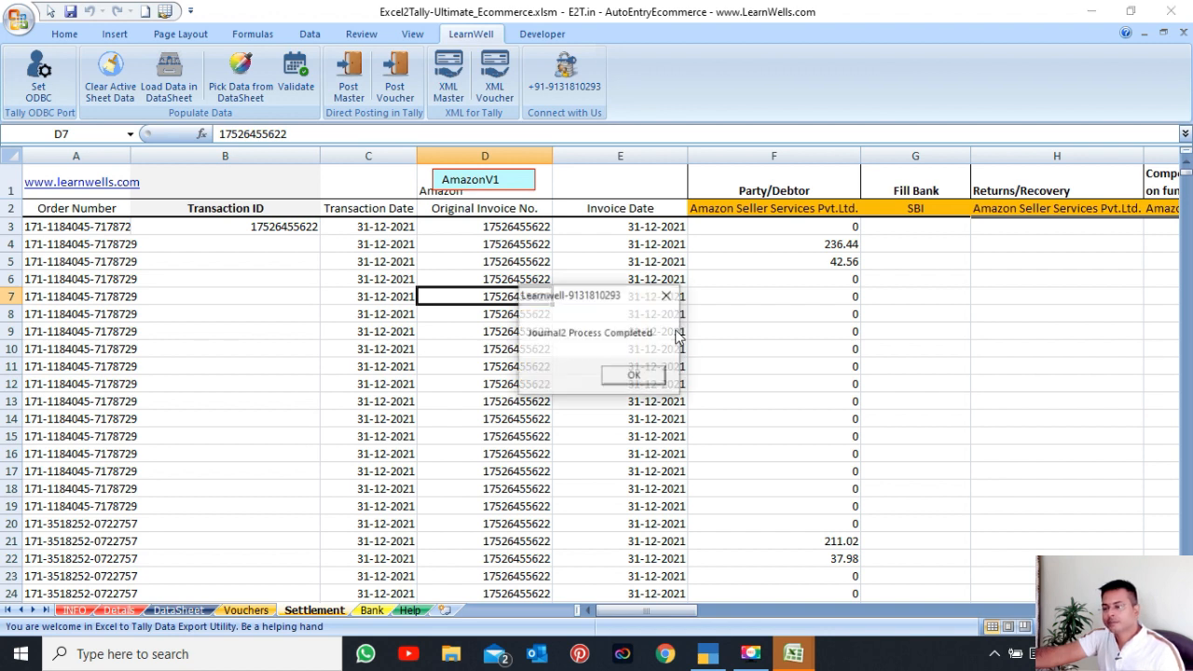
click(626, 376)
Switch to TallyPrime and display the ledger vouchers of Amazon Seller Services Pvt.Ltd
key(alt+Tab)
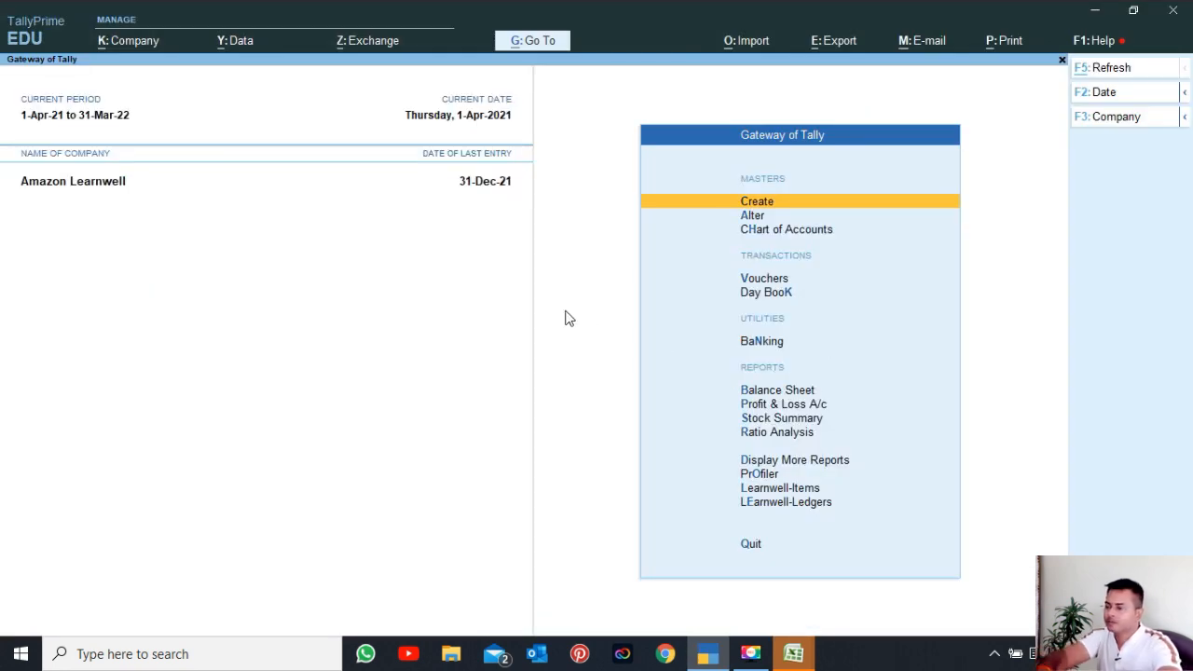
text(dalAmaz)
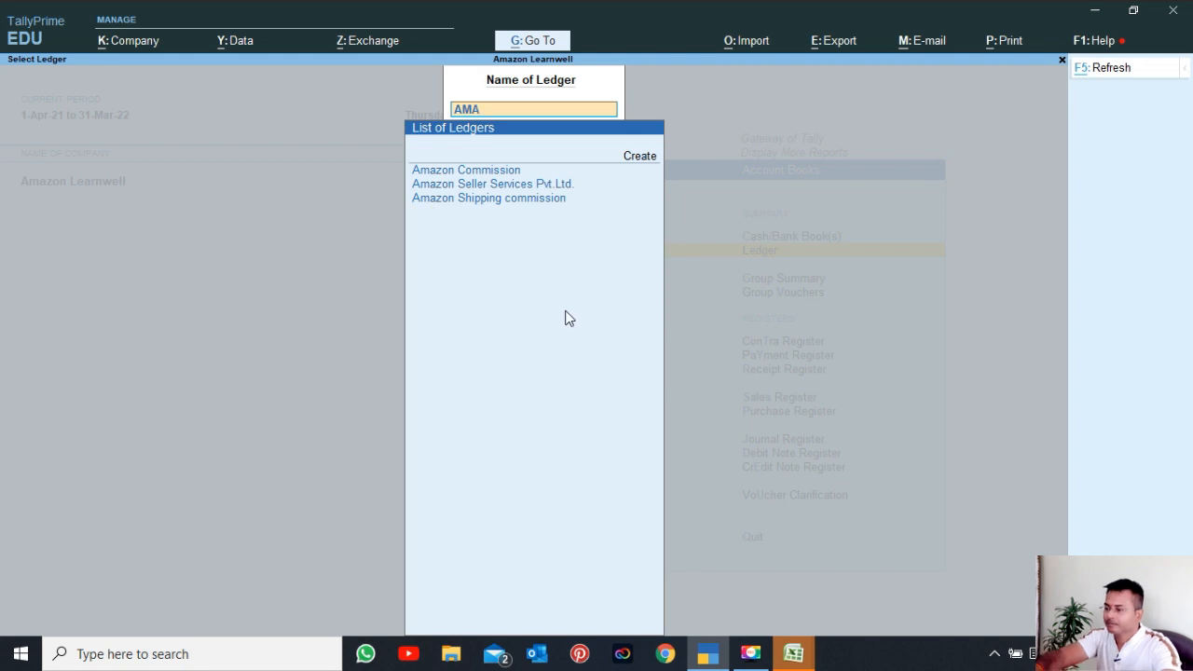
key(Down)
key(Down)
key(Return)
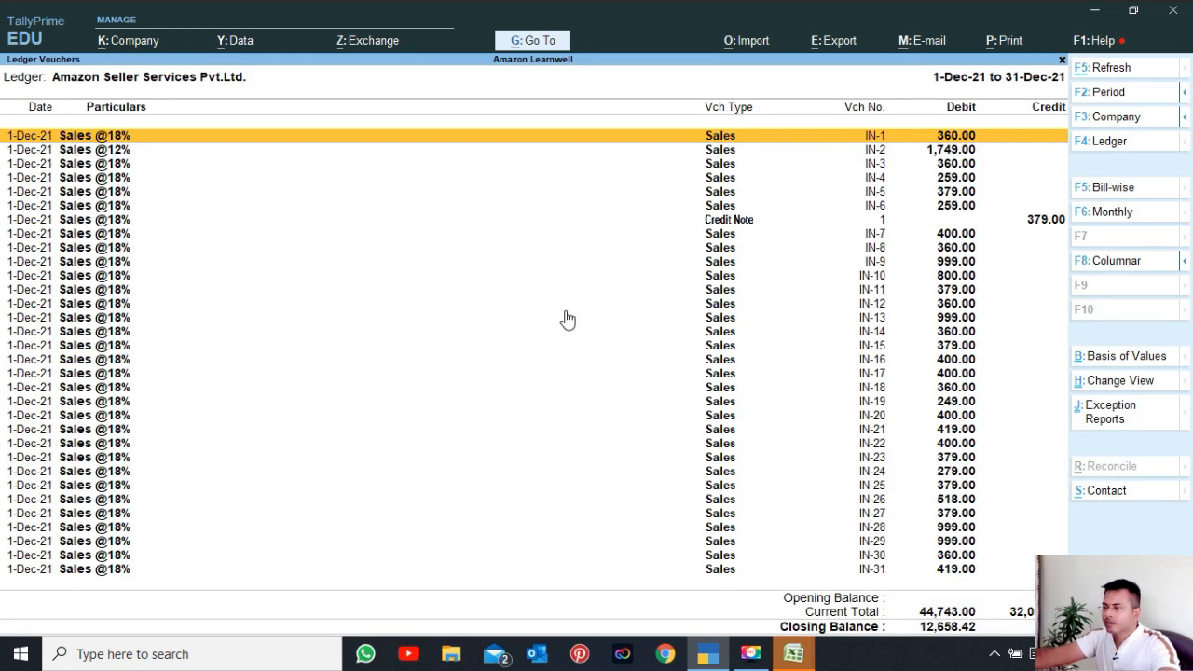
Examine the December vouchers listed in the Amazon Seller Services Pvt.Ltd. ledger
key(Down)
key(Down)
key(Down)
key(Down)
key(Down)
key(Down)
key(Down)
key(Down)
key(Down)
key(Down)
key(Down)
key(Down)
key(Down)
key(Down)
key(Down)
key(Down)
key(Down)
key(Down)
key(Down)
key(Down)
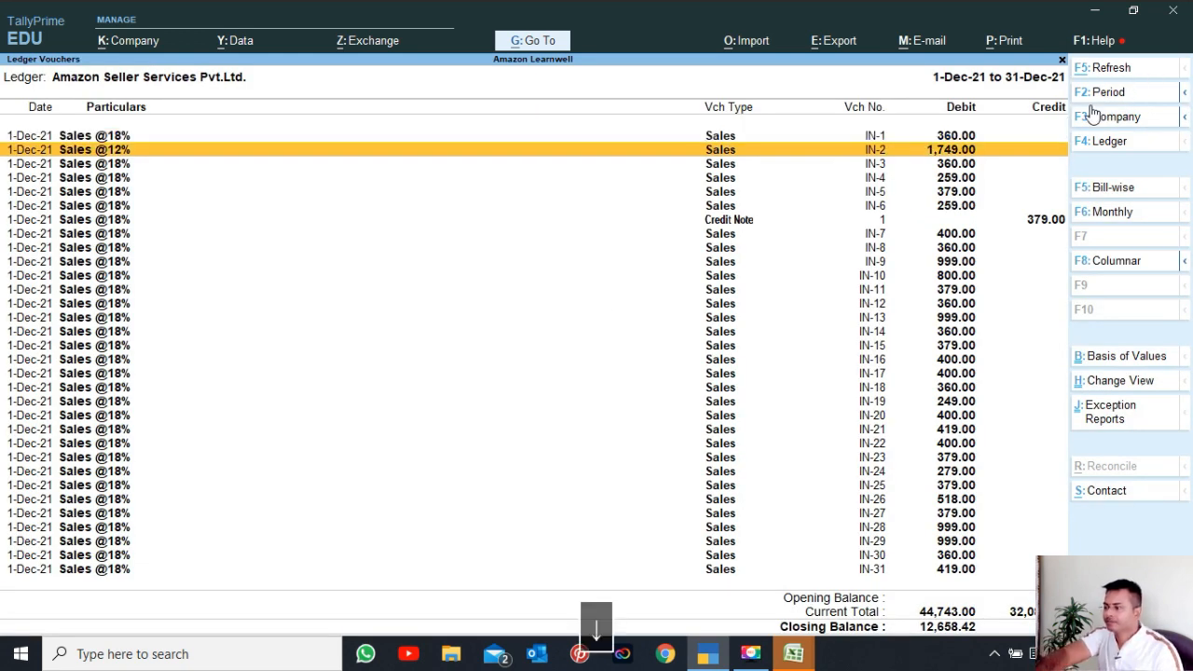
Open the SBI receipt voucher dated 31-Dec-21 from the end of the Amazon ledger's voucher list
key(Down)
key(Down)
key(Down)
key(Down)
key(Down)
key(Down)
key(Down)
key(Down)
key(Down)
key(Down)
key(Down)
key(Down)
key(Down)
key(Down)
key(Down)
key(Down)
key(Down)
key(Down)
key(Down)
key(Down)
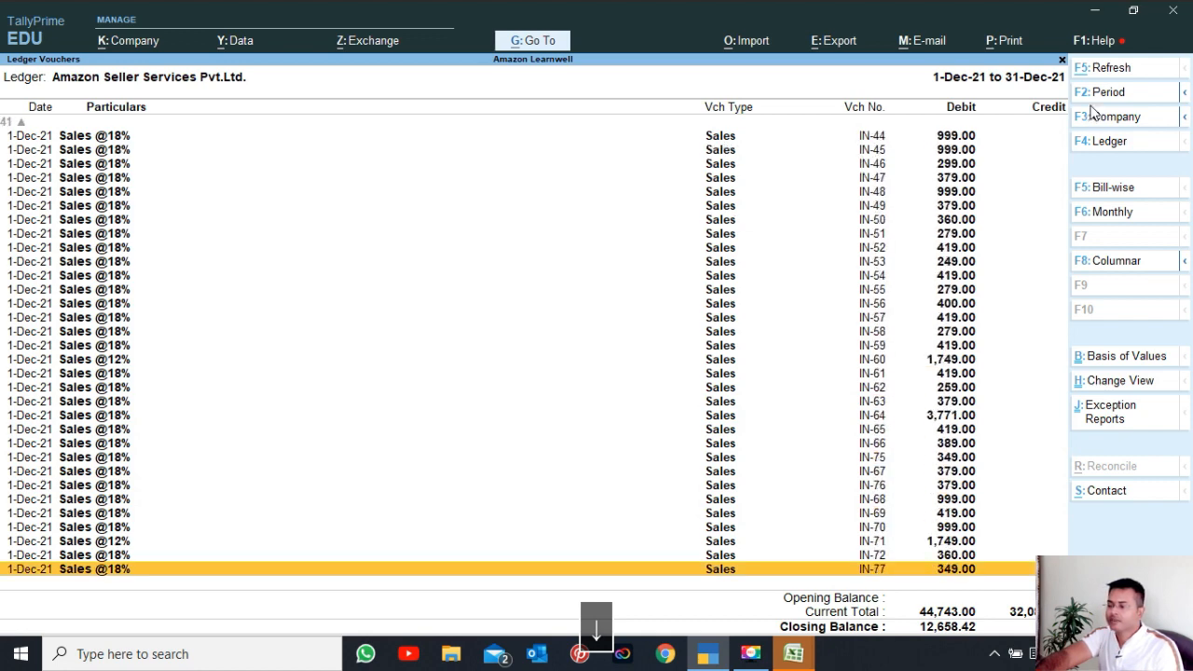
key(Up)
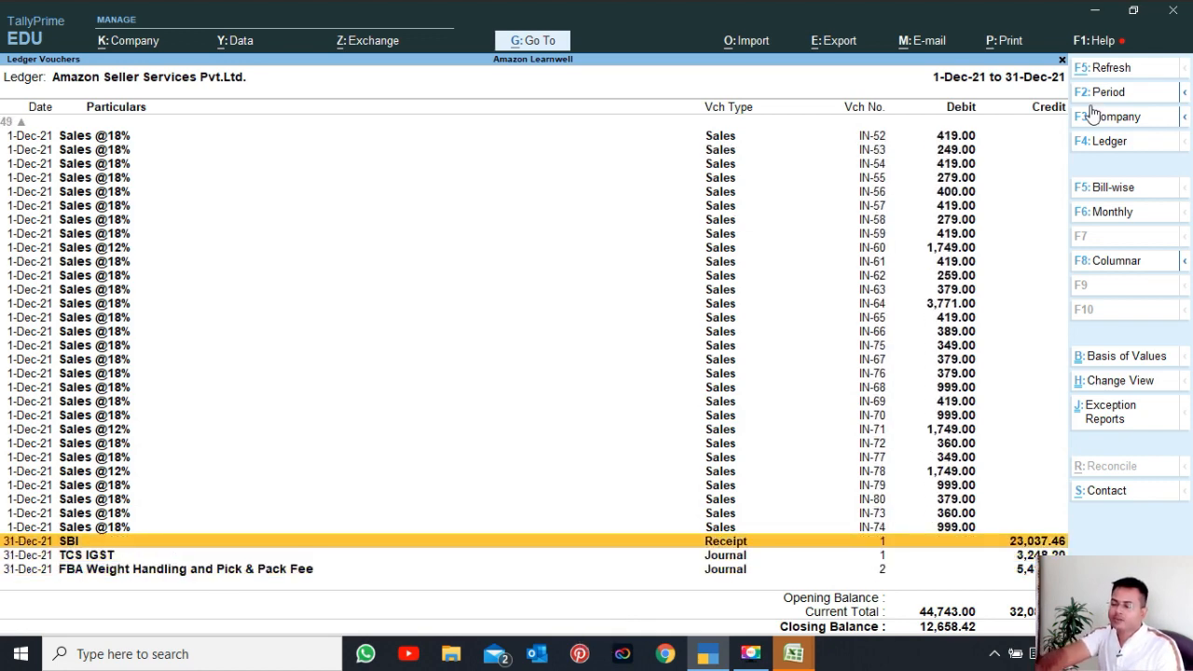
key(Return)
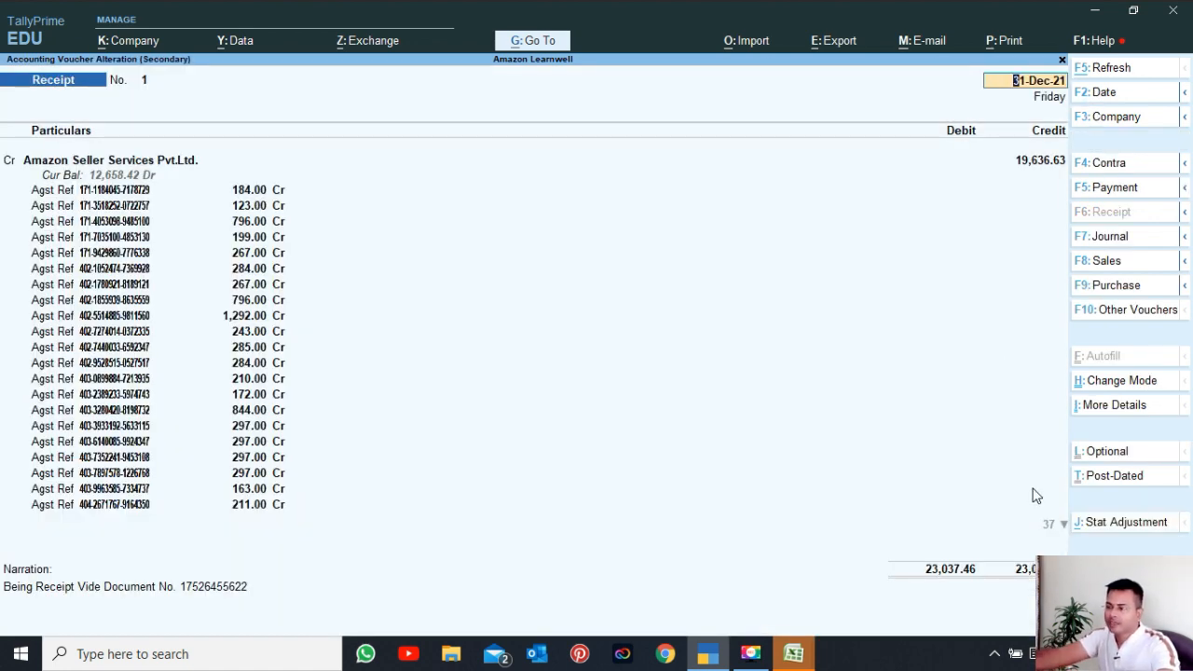
Examine the receipt's bill references and amounts for Amazon Seller Services Pvt.Ltd. through to the SBI debit line
click(1035, 161)
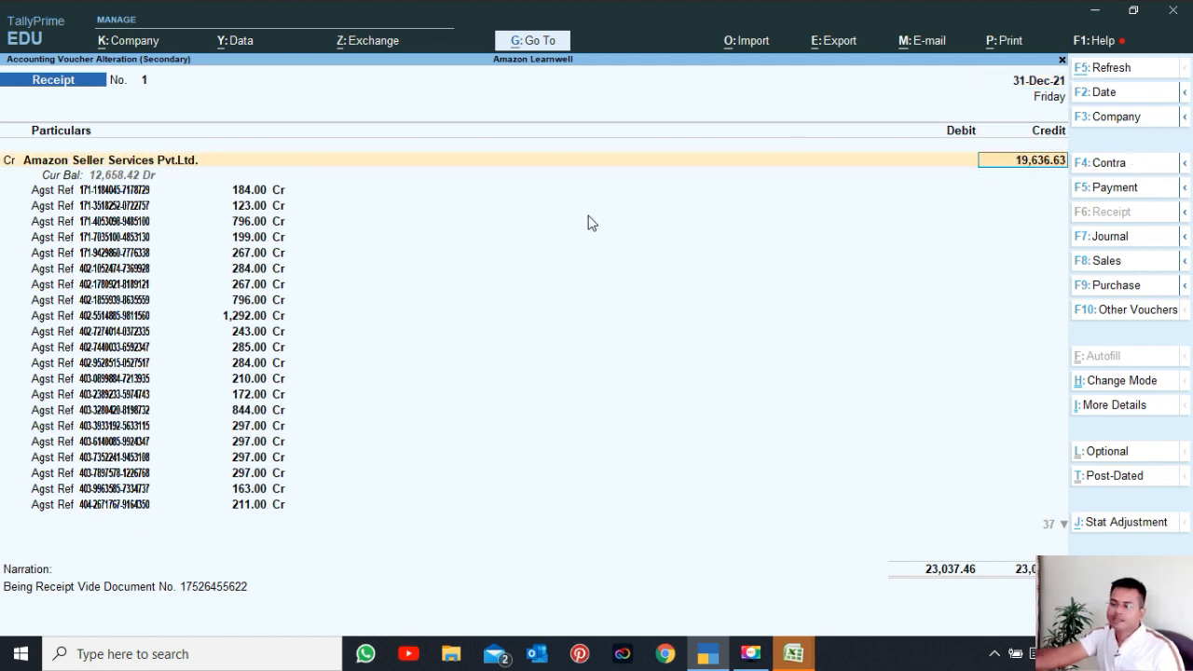
click(331, 196)
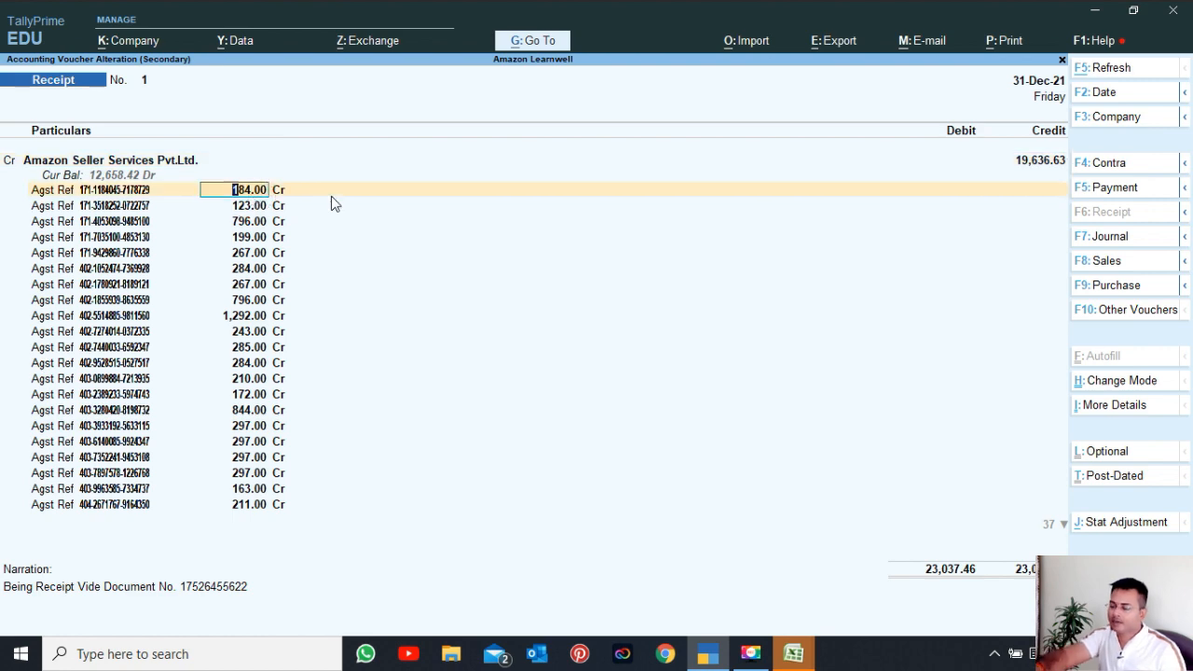
key(Down)
key(Down)
key(Down)
key(Down)
key(Down)
key(Down)
key(Down)
key(Down)
key(Down)
key(Down)
key(Down)
key(Down)
key(Down)
key(Down)
key(Down)
key(Down)
key(Down)
key(Down)
key(Down)
key(Down)
key(Down)
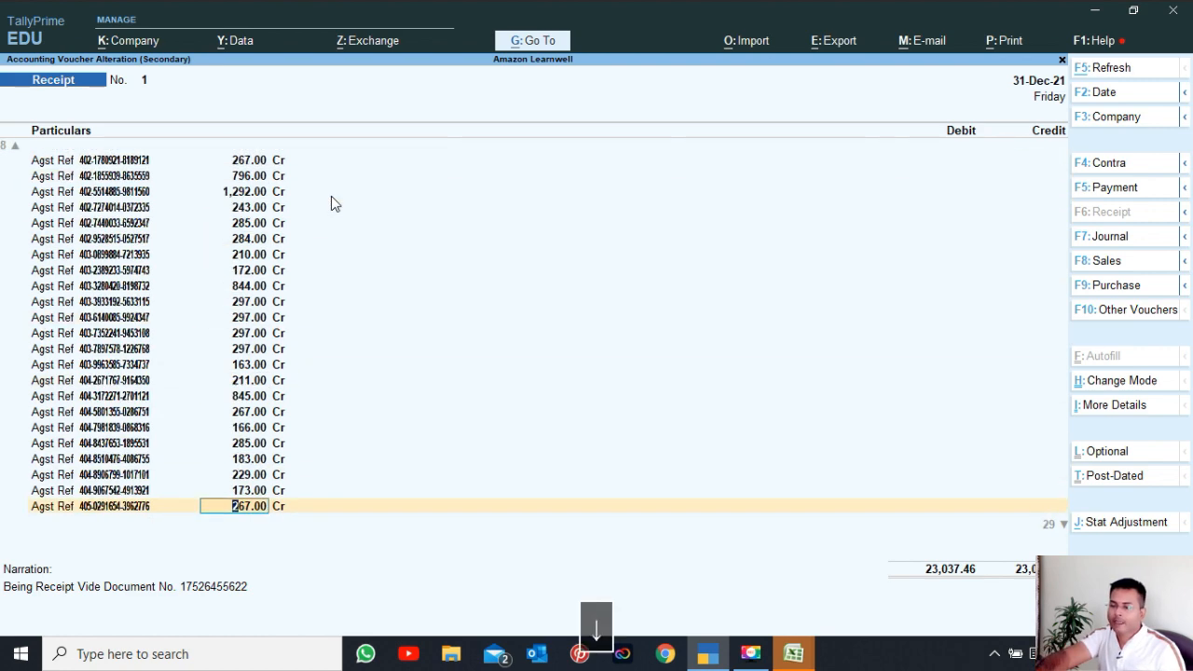
key(Down)
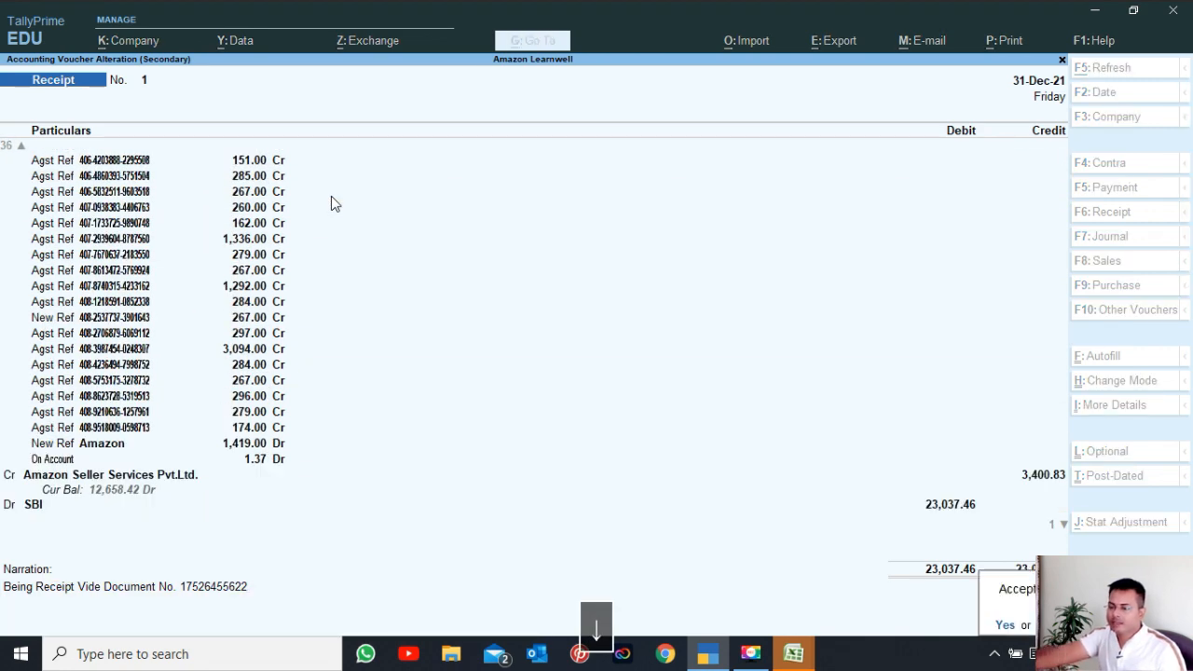
click(1032, 477)
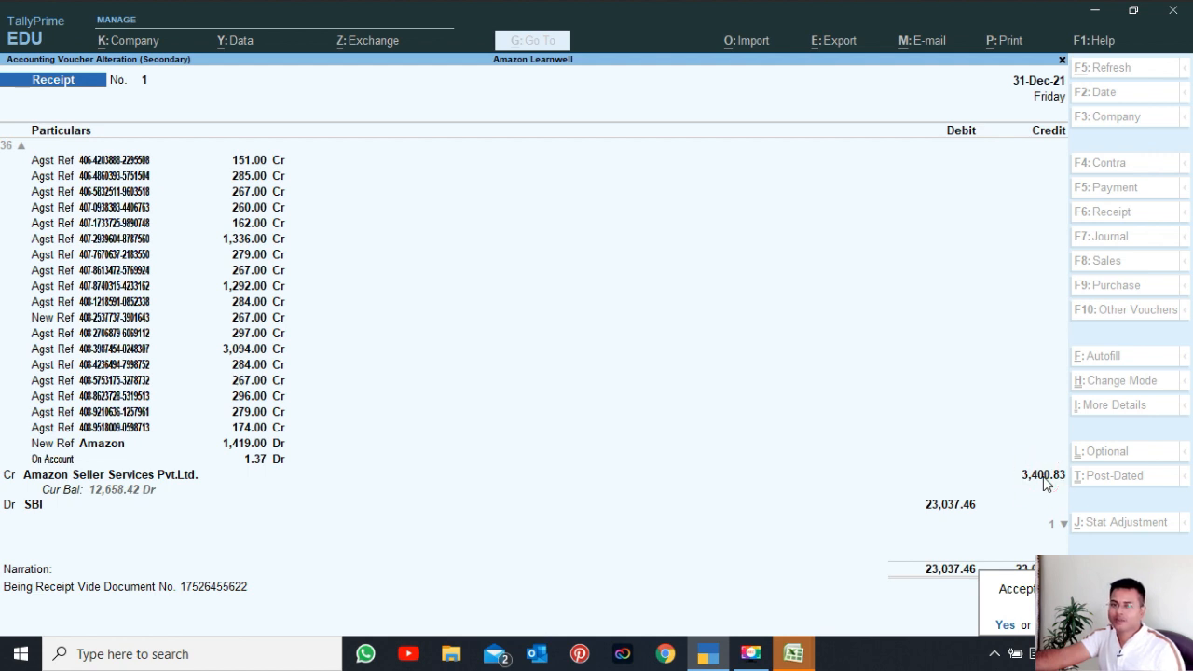
click(947, 510)
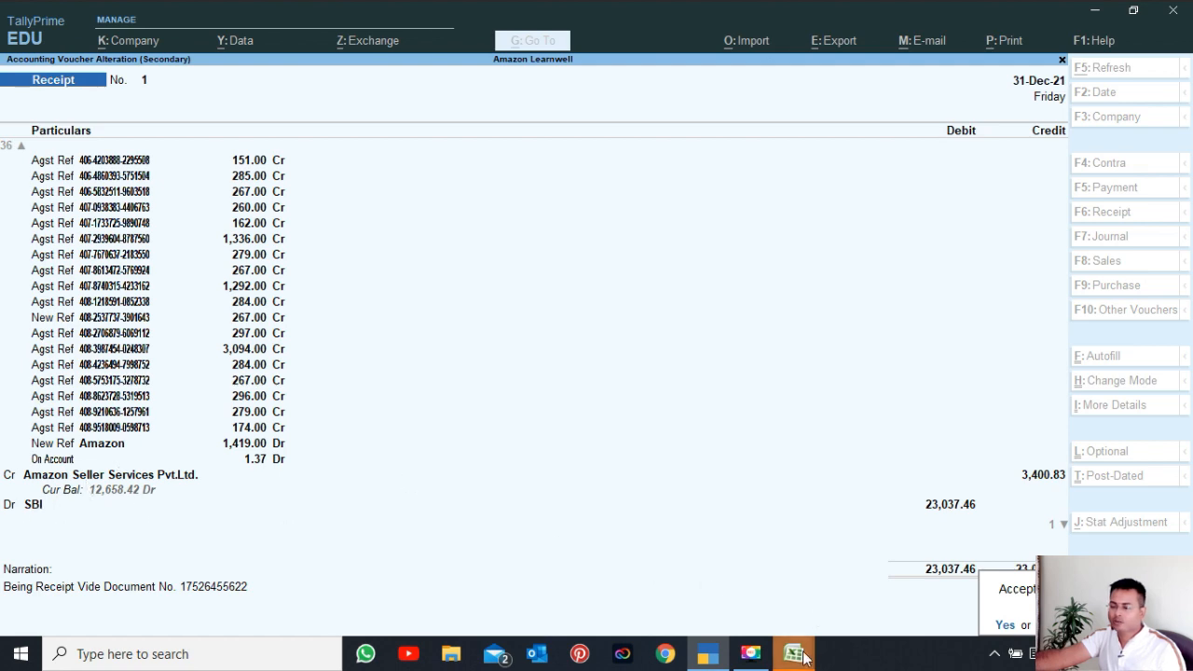
Switch to the Excel2Tally workbook, check the Fill Bank ledger on the Settlement sheet, and return to TallyPrime
mouse_move(804, 658)
click(818, 592)
click(924, 209)
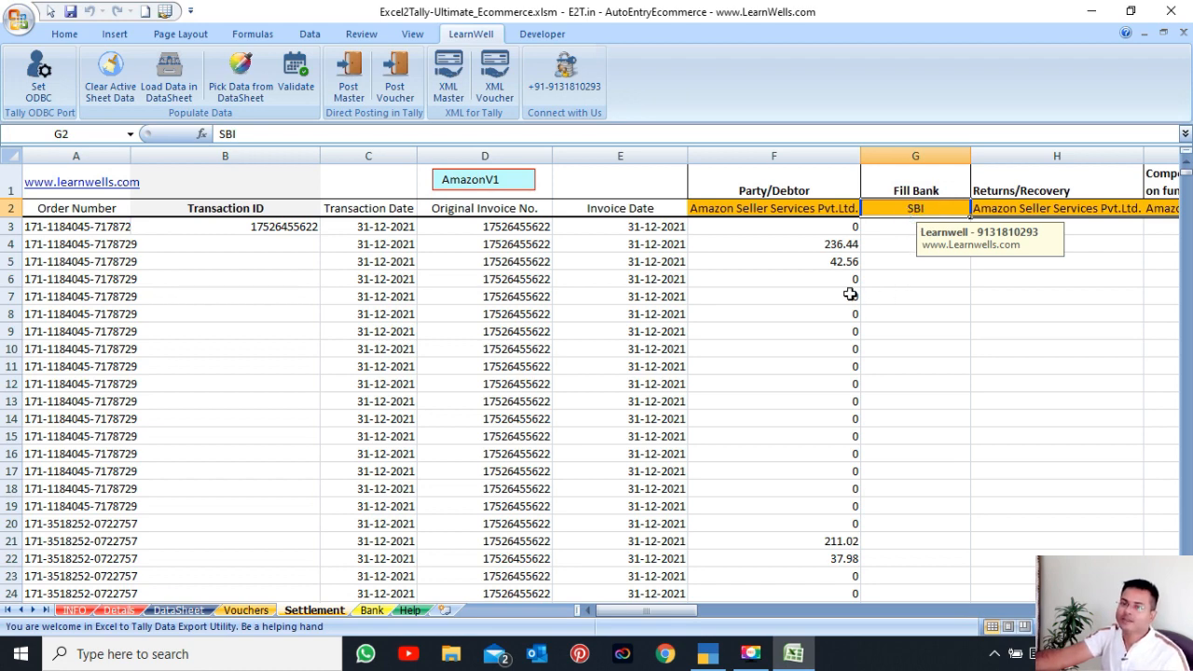
click(723, 656)
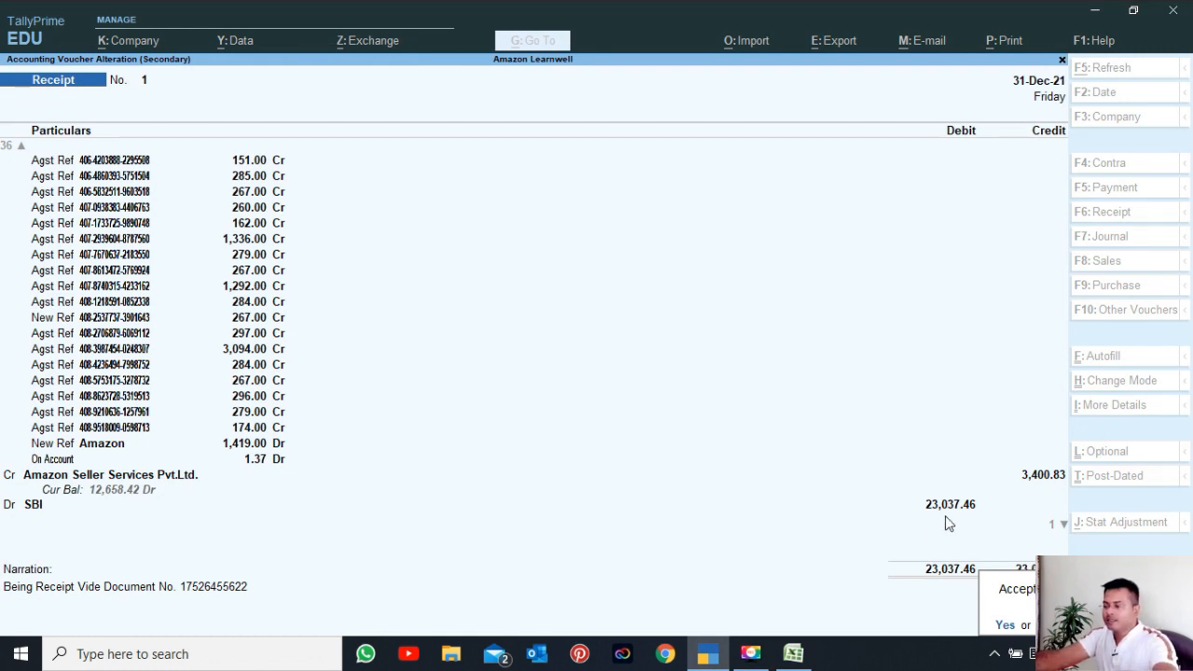
Close the receipt without saving and open the TCS IGST journal voucher dated 31-Dec-21
key(Escape)
key(Escape)
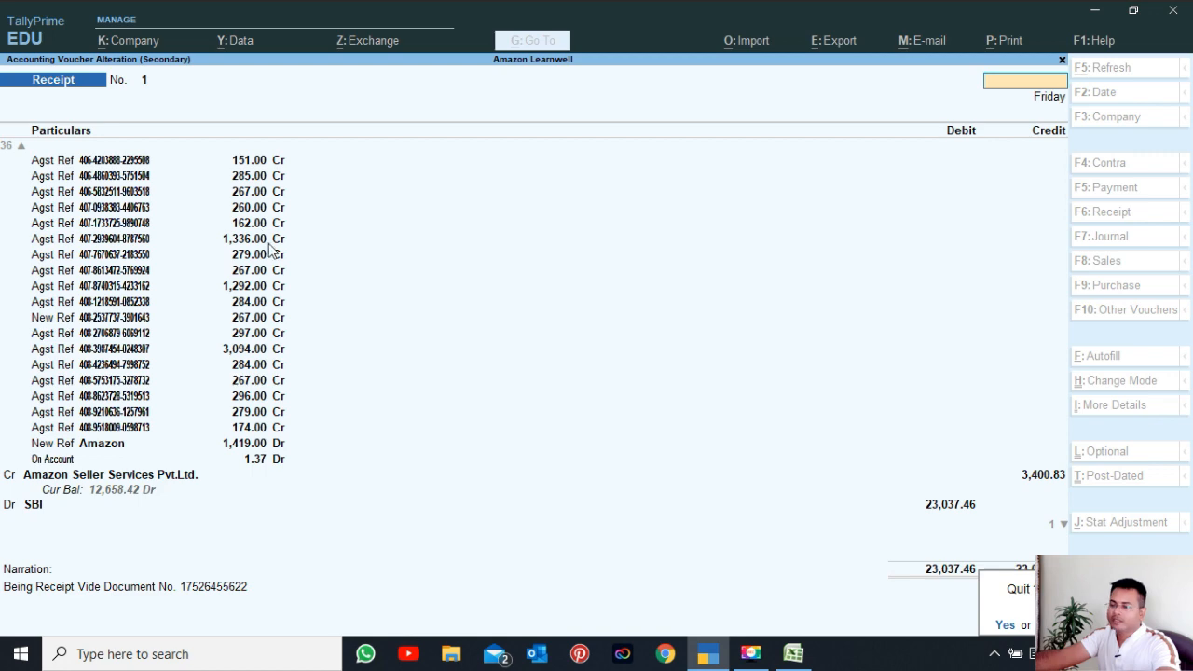
key(Escape)
key(Down)
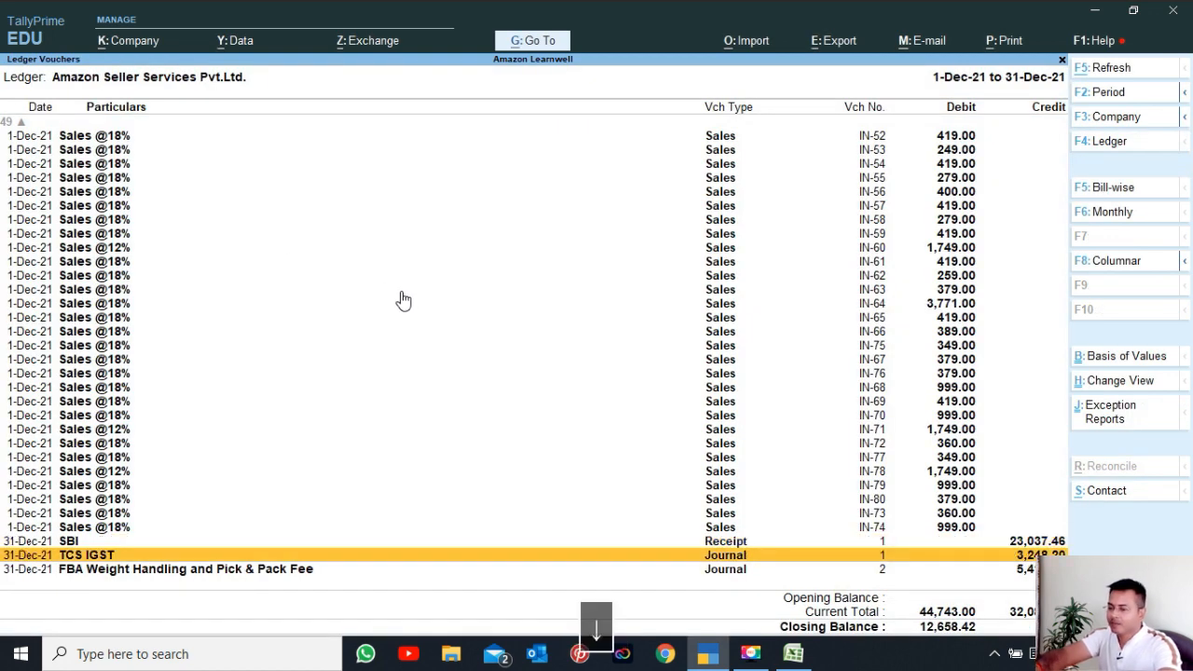
key(Return)
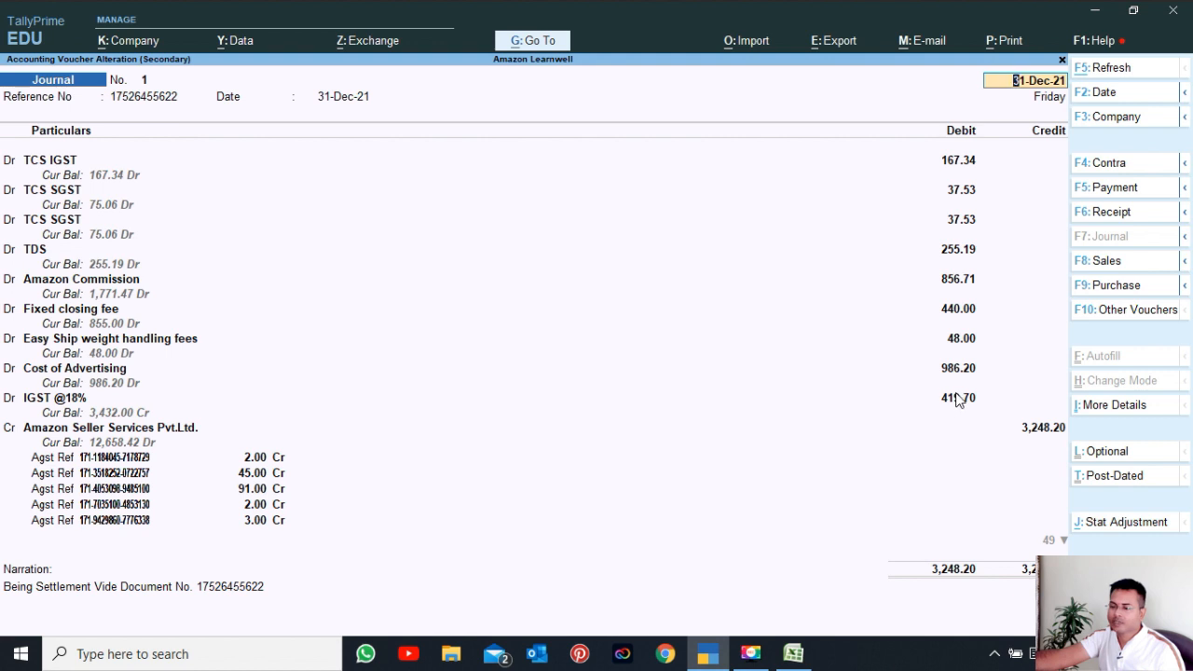
Examine the bill references credited to Amazon Seller Services Pvt.Ltd. in the TCS IGST journal
click(1033, 428)
click(248, 460)
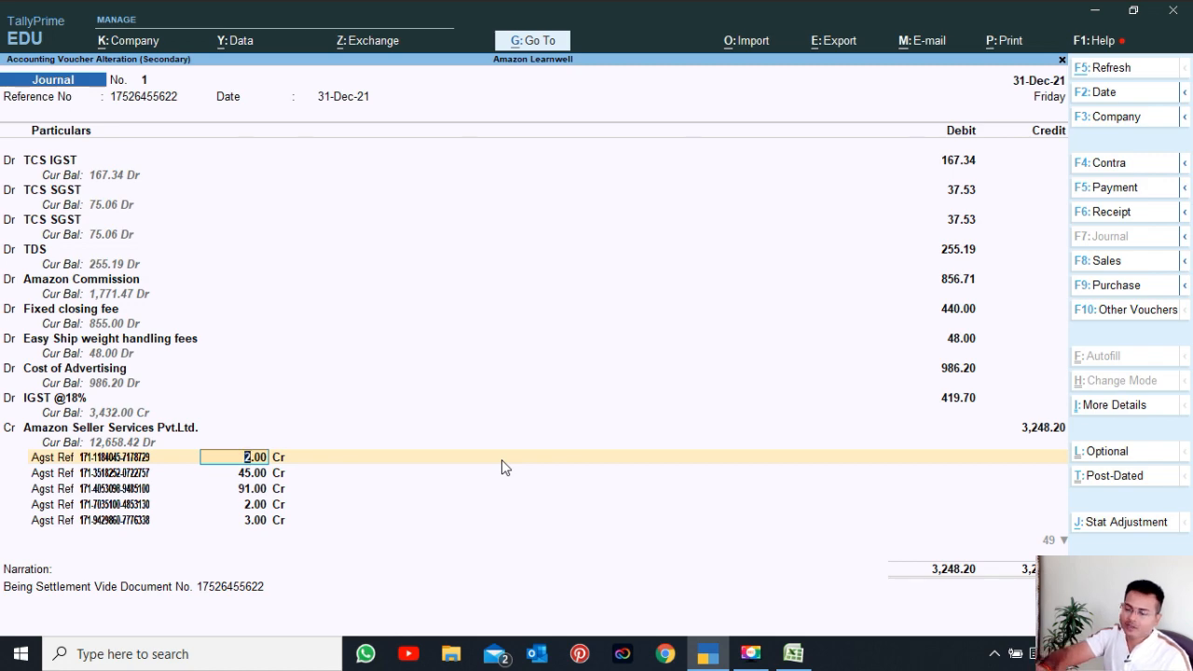
key(Down)
key(Down)
key(Down)
key(Down)
key(Down)
key(Down)
key(Down)
key(Down)
key(Down)
key(Down)
key(Down)
key(Down)
key(Down)
key(Down)
key(Down)
key(Down)
key(Down)
key(Down)
key(Down)
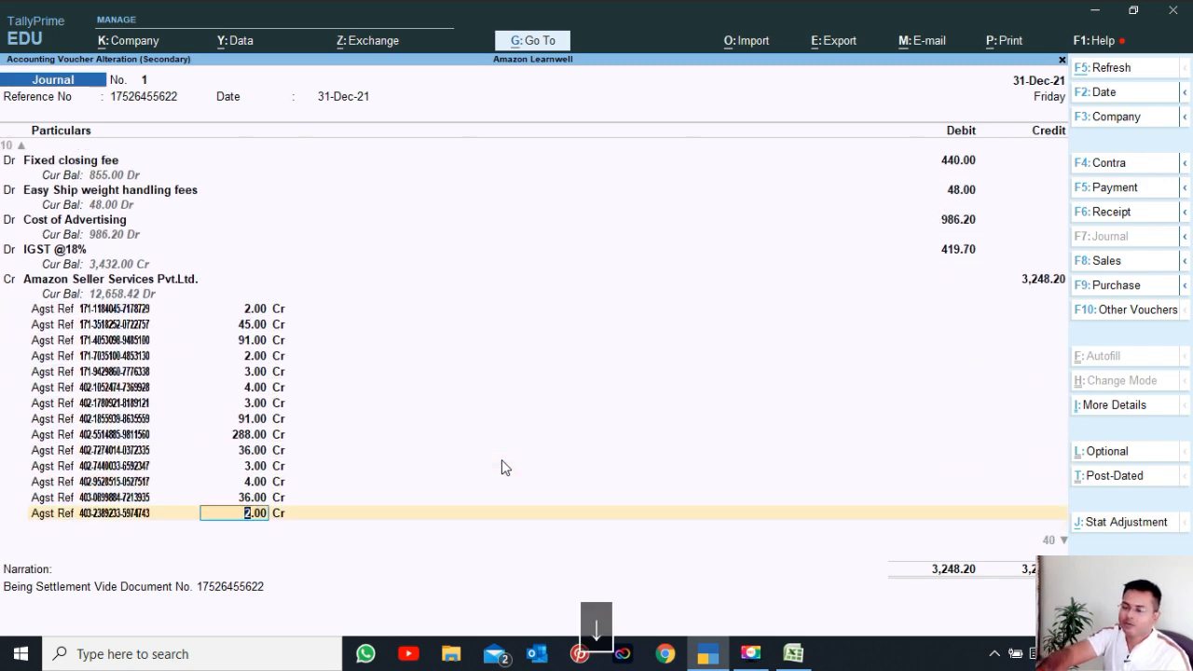
key(Down)
key(Down)
key(Down)
key(Down)
key(Down)
key(Down)
key(Down)
key(Down)
key(Down)
key(Down)
key(Down)
key(Down)
key(Down)
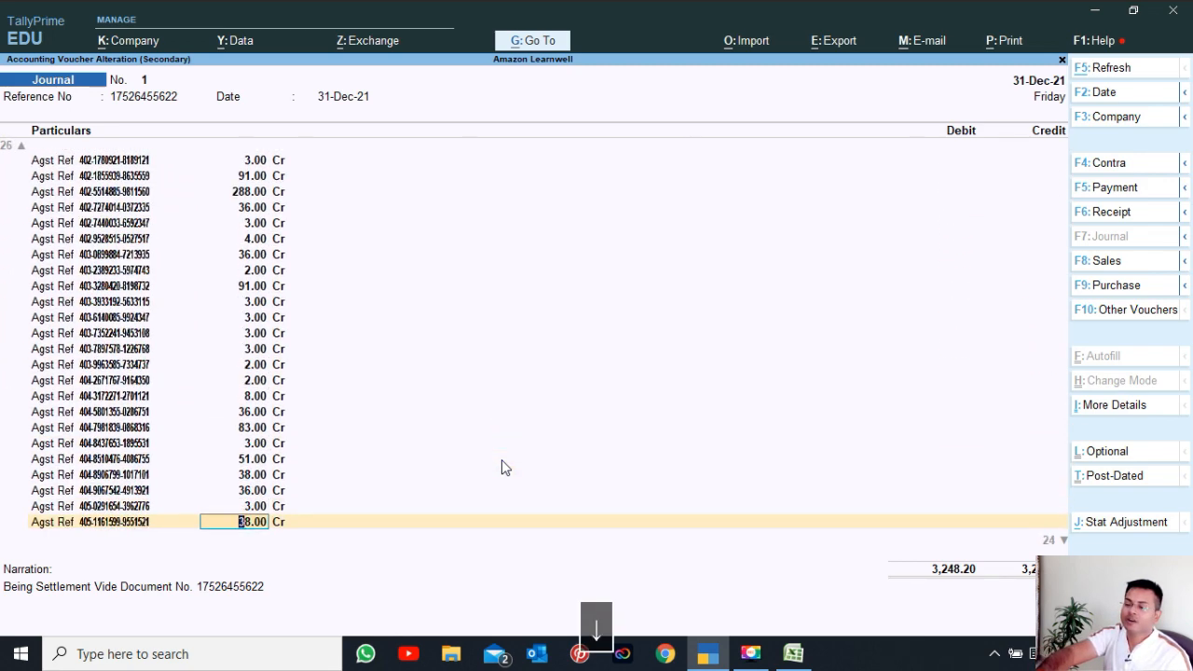
key(Down)
key(Down)
key(Down)
key(Down)
key(Down)
key(Down)
key(Down)
key(Down)
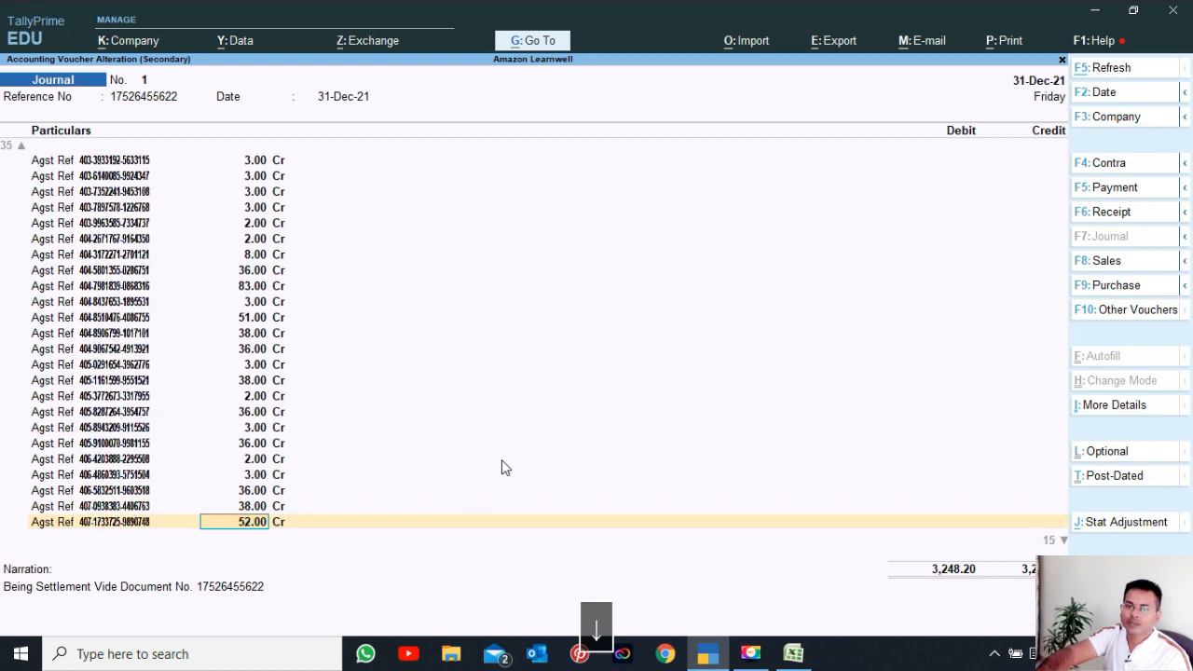
key(Down)
key(Down)
key(Down)
key(Down)
key(Down)
key(Down)
key(Down)
key(Down)
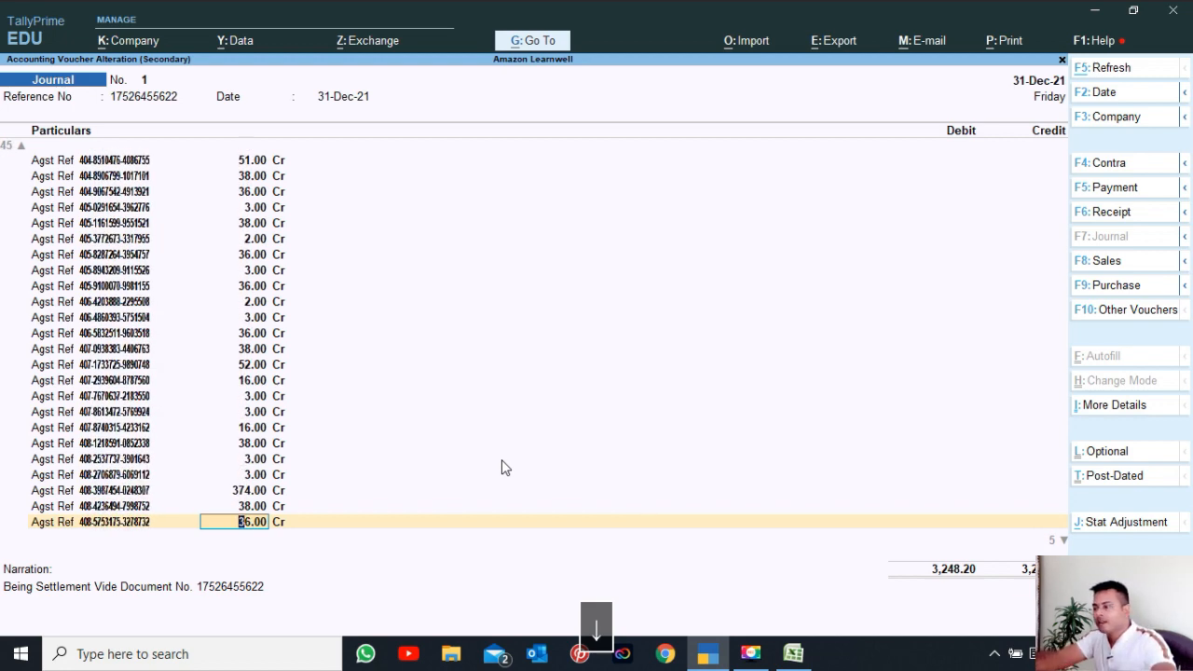
Close the TCS IGST journal and open the FBA Weight Handling and Pick & Pack Fee journal
key(Escape)
key(Escape)
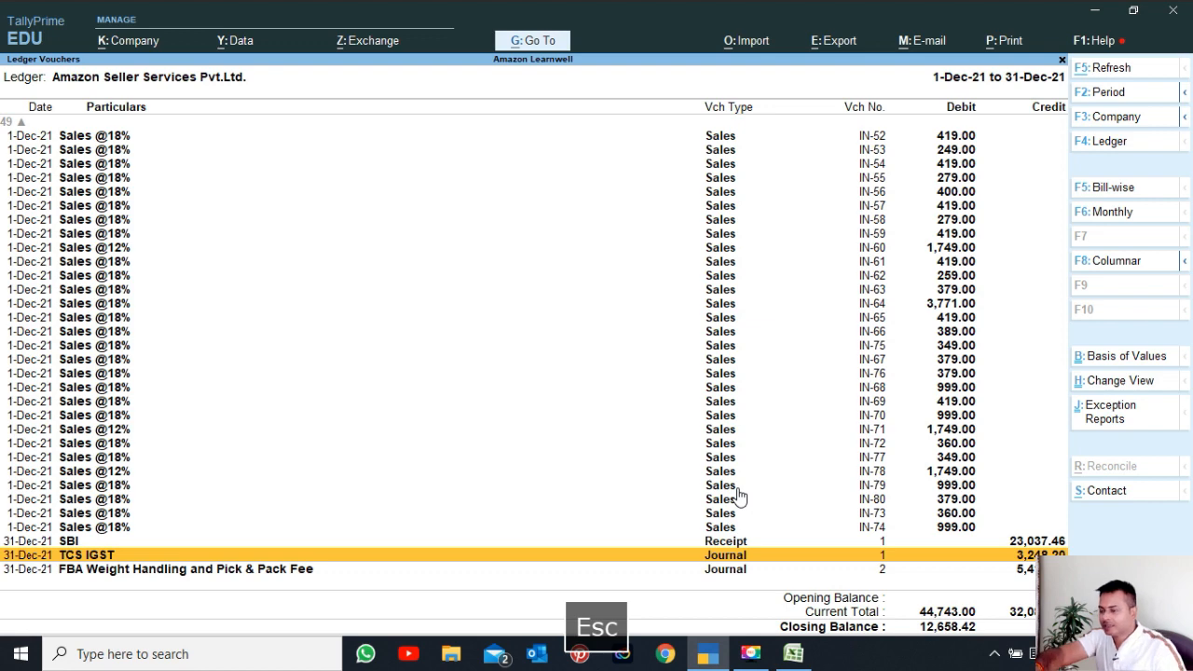
key(Down)
key(Return)
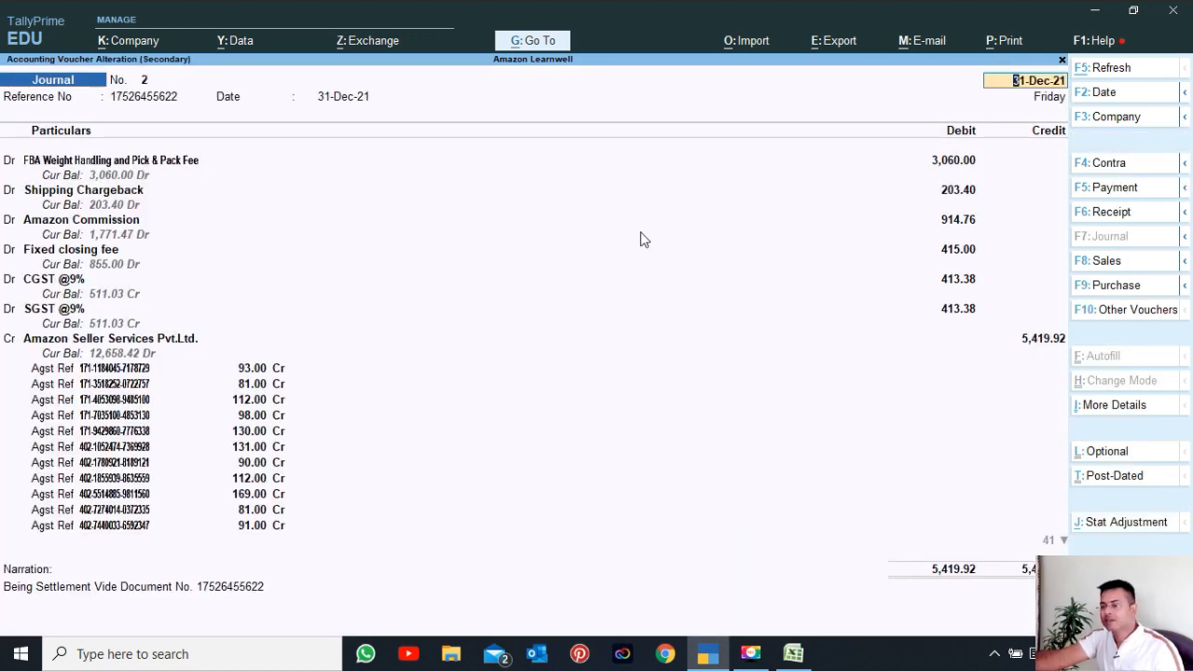
Examine the FBA fee journal's CGST and SGST amounts and its Amazon bill references, closing it without saving
click(972, 283)
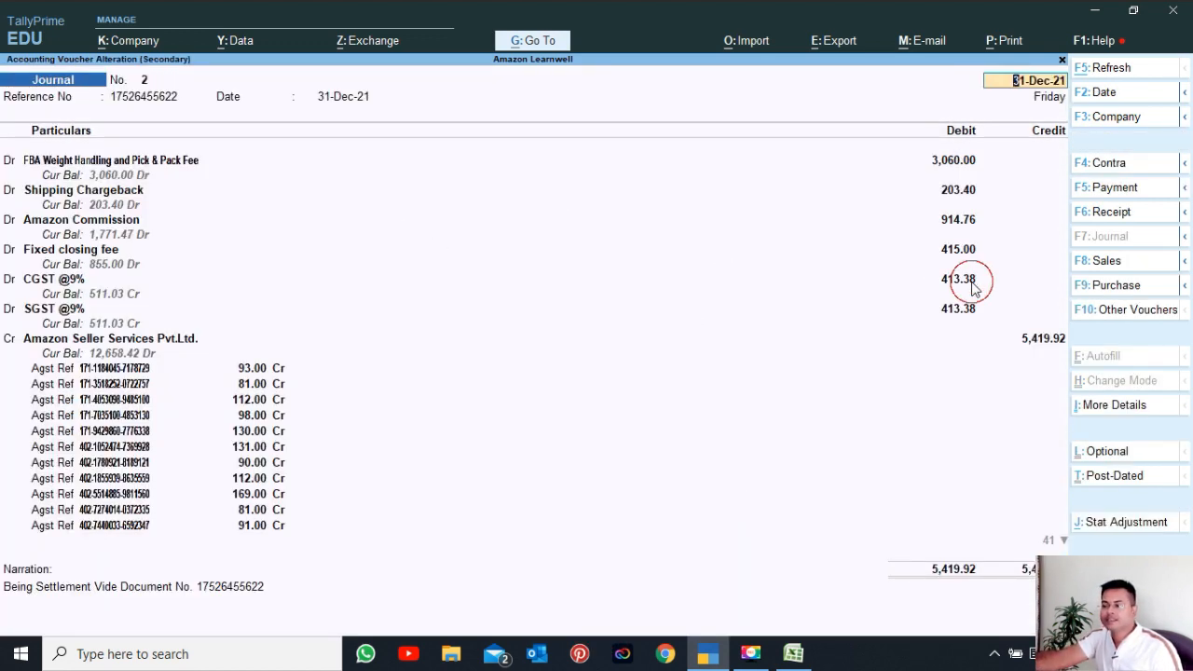
click(966, 315)
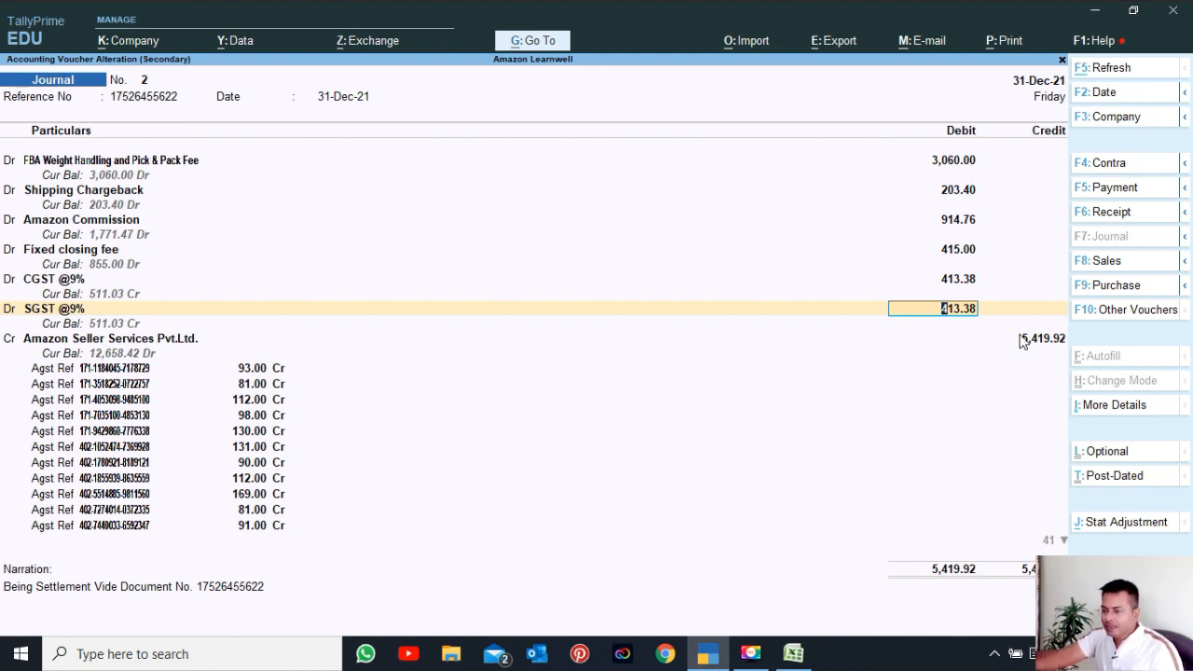
click(276, 369)
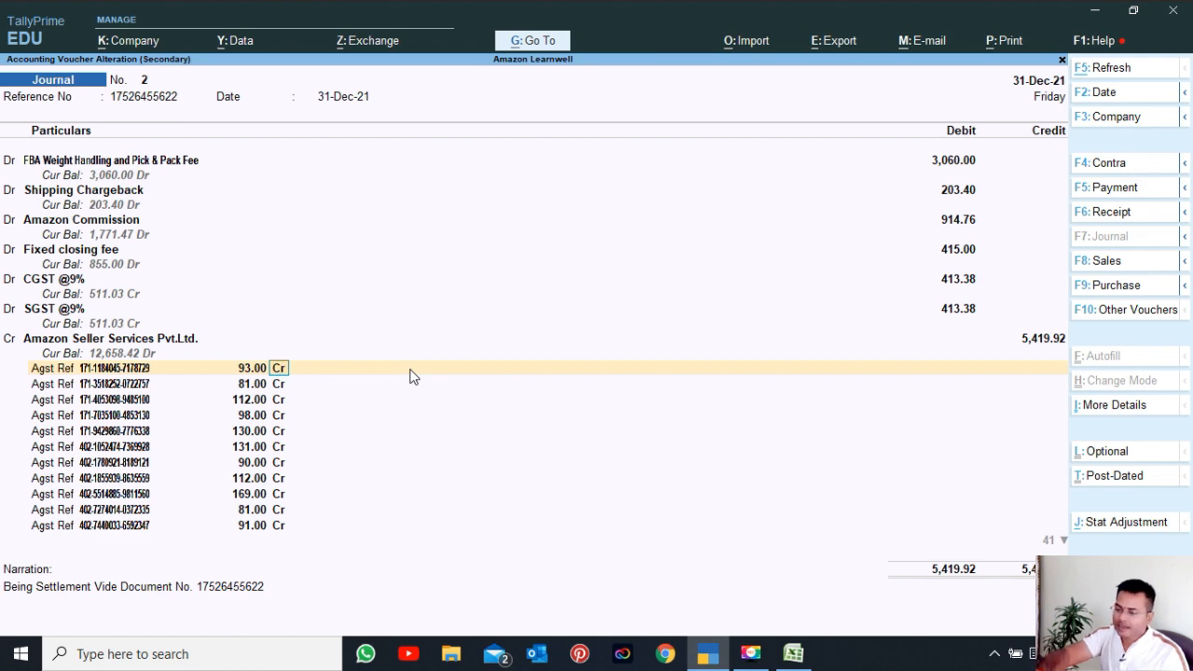
key(Down)
key(Down)
key(Down)
key(Down)
key(Down)
key(Down)
key(Down)
key(Down)
key(Down)
key(Down)
key(Down)
key(Down)
key(Down)
key(Down)
key(Down)
key(Down)
key(Down)
key(Down)
key(Down)
key(Down)
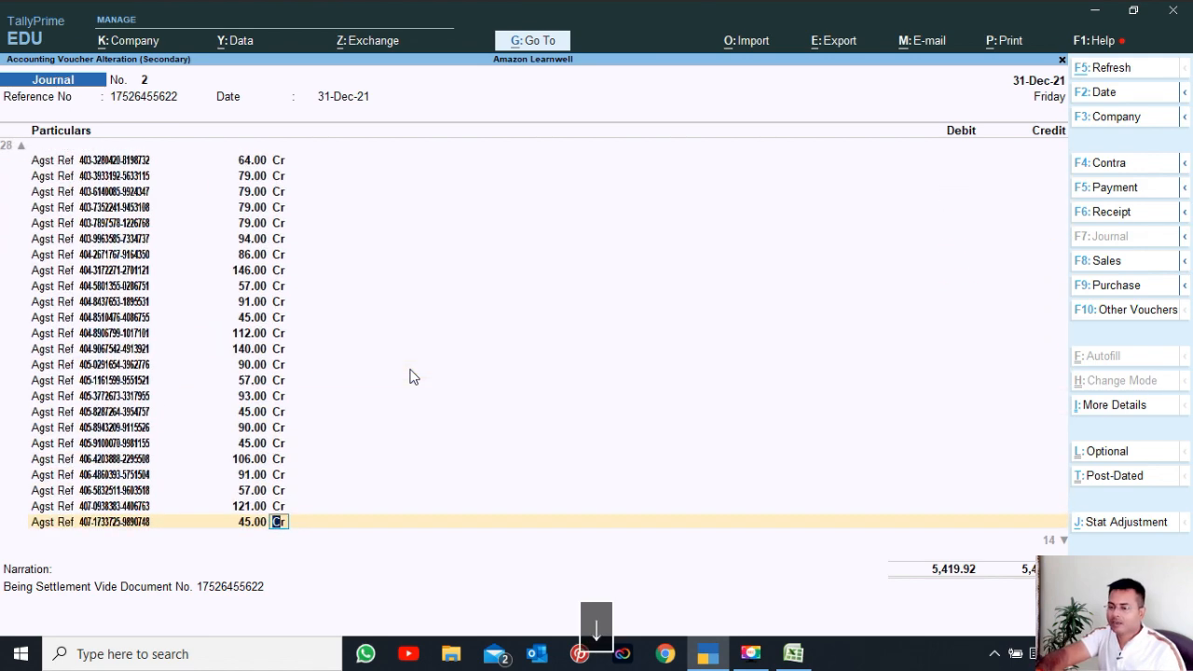
key(Down)
key(Down)
key(Down)
key(Down)
key(Down)
key(Down)
key(Down)
key(Down)
key(Down)
key(Down)
key(Down)
key(Down)
key(Escape)
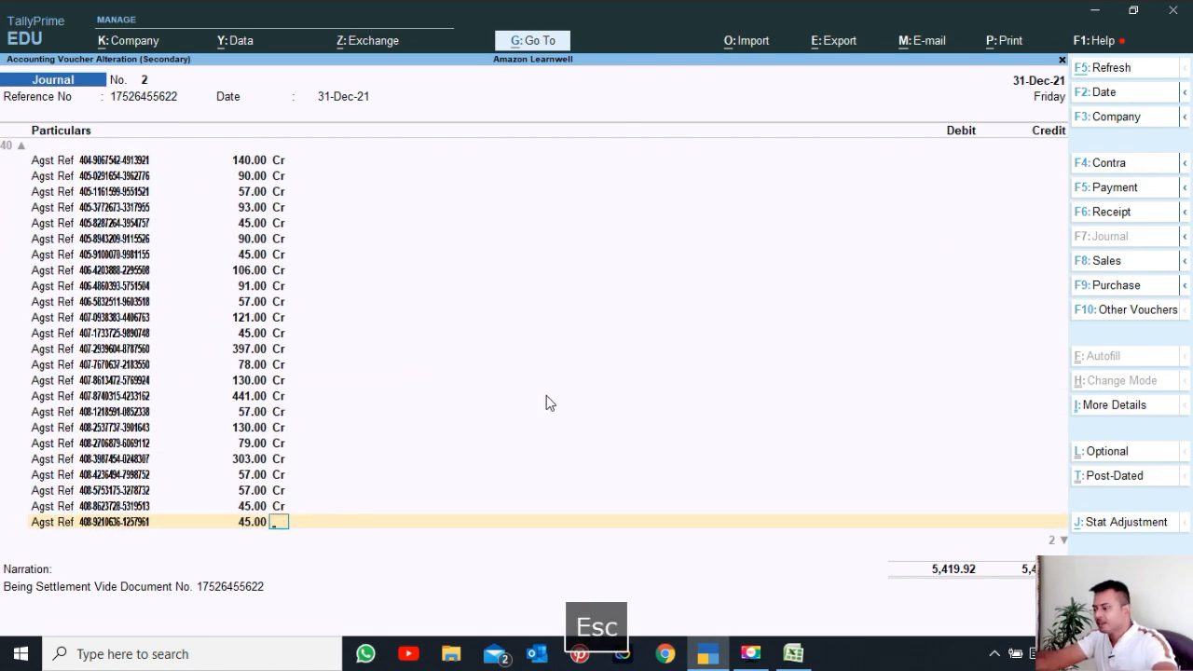
key(Escape)
key(Escape)
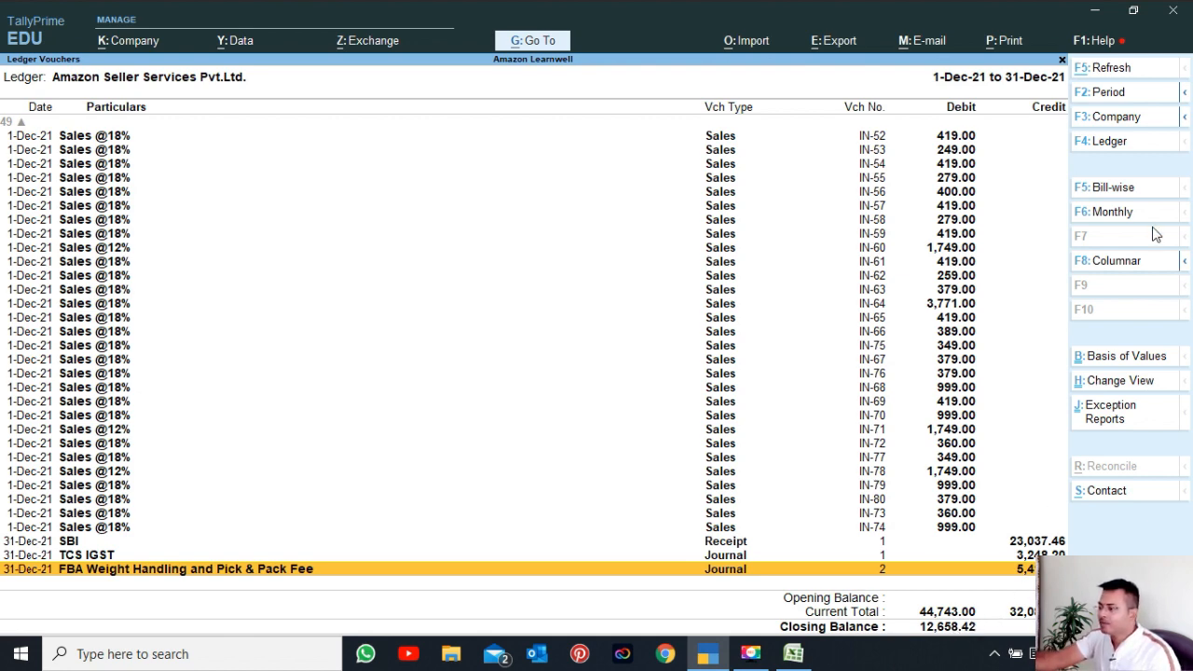
Display the Amazon ledger's bill-wise outstandings and expand the voucher details of the bill with a 379.00 Cr pending amount
click(1121, 192)
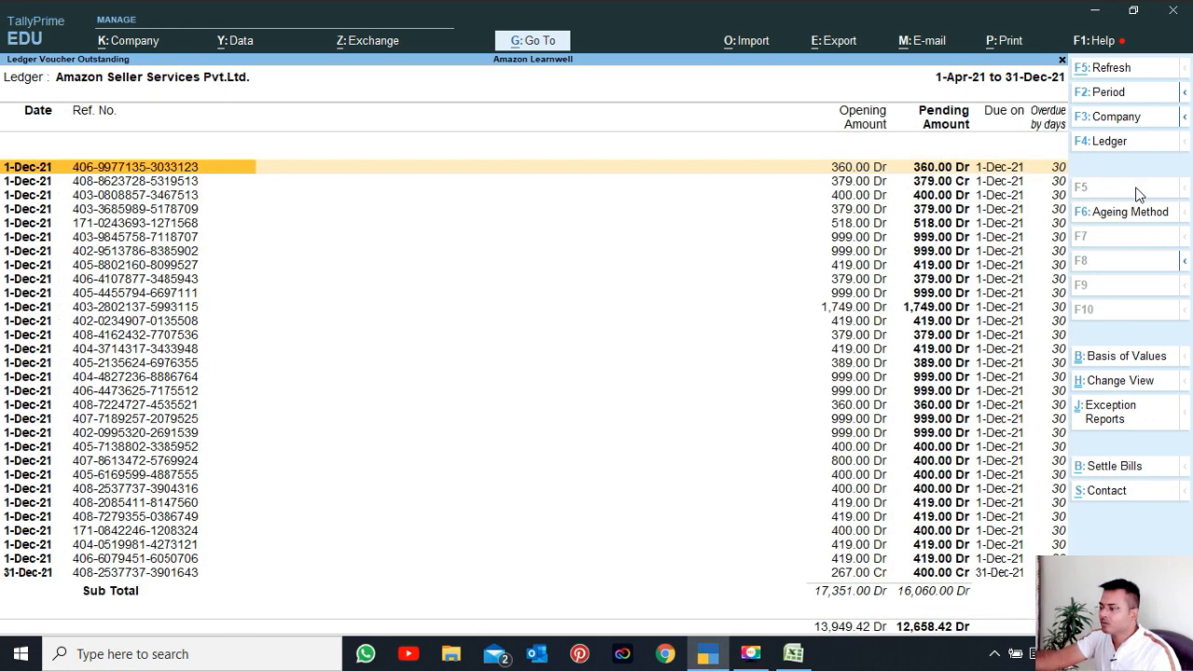
click(960, 189)
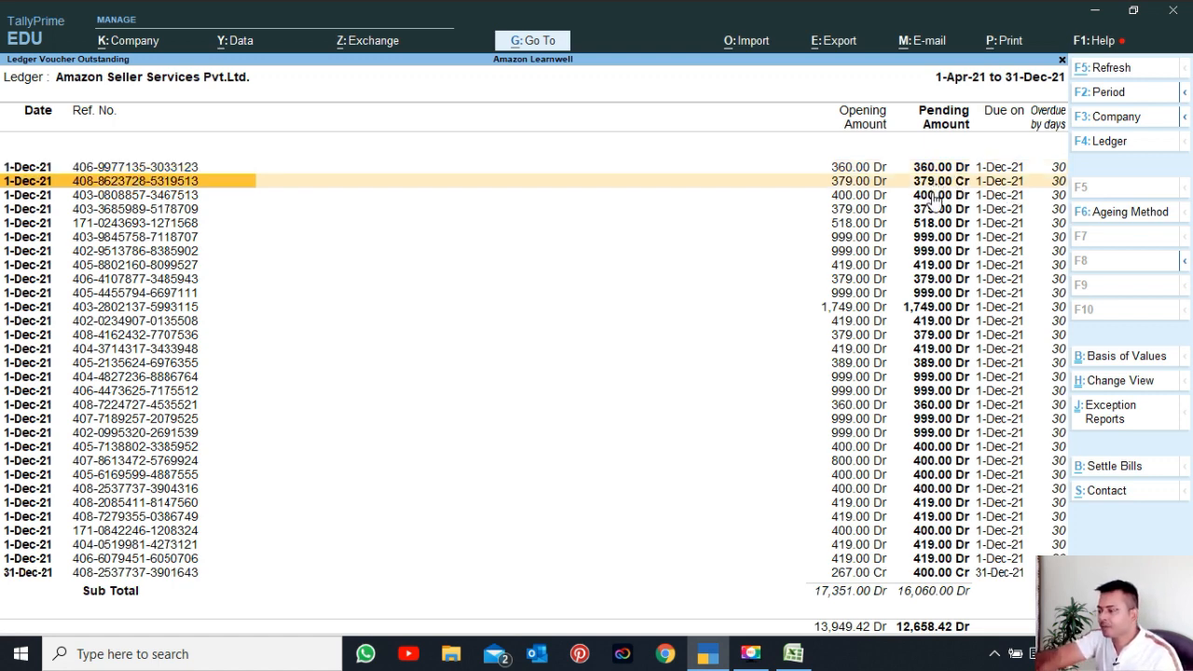
key(shift+Return)
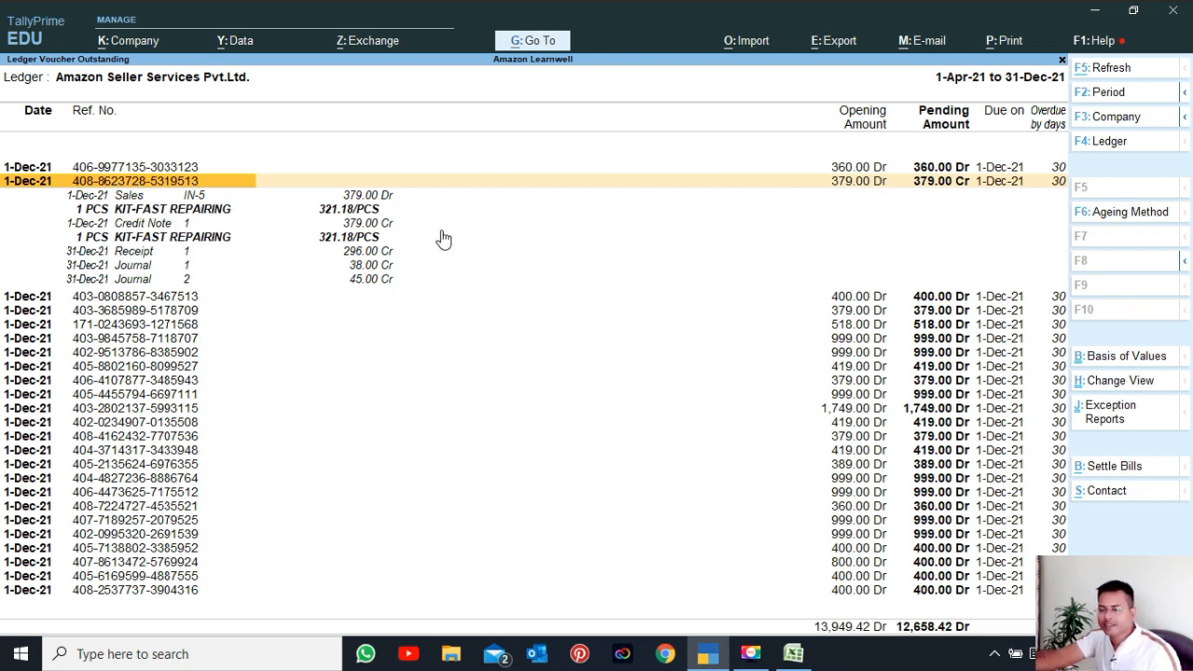
Examine the sales, credit note, receipt and journal entries adjusted against the expanded bill
click(144, 198)
click(168, 225)
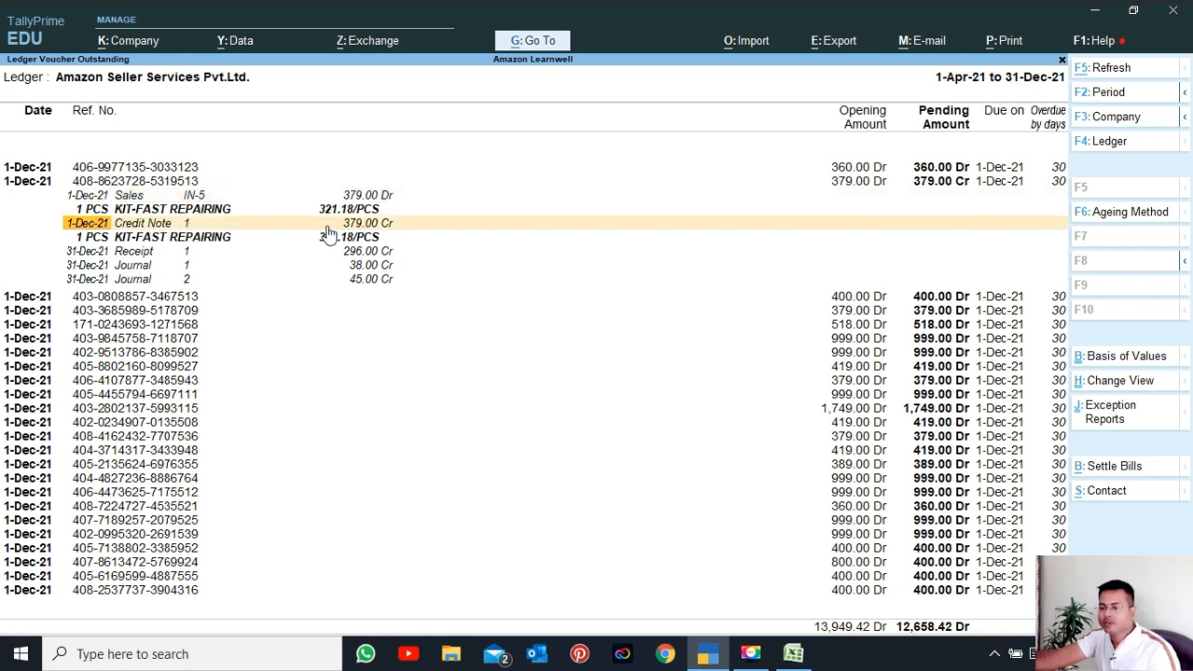
click(154, 251)
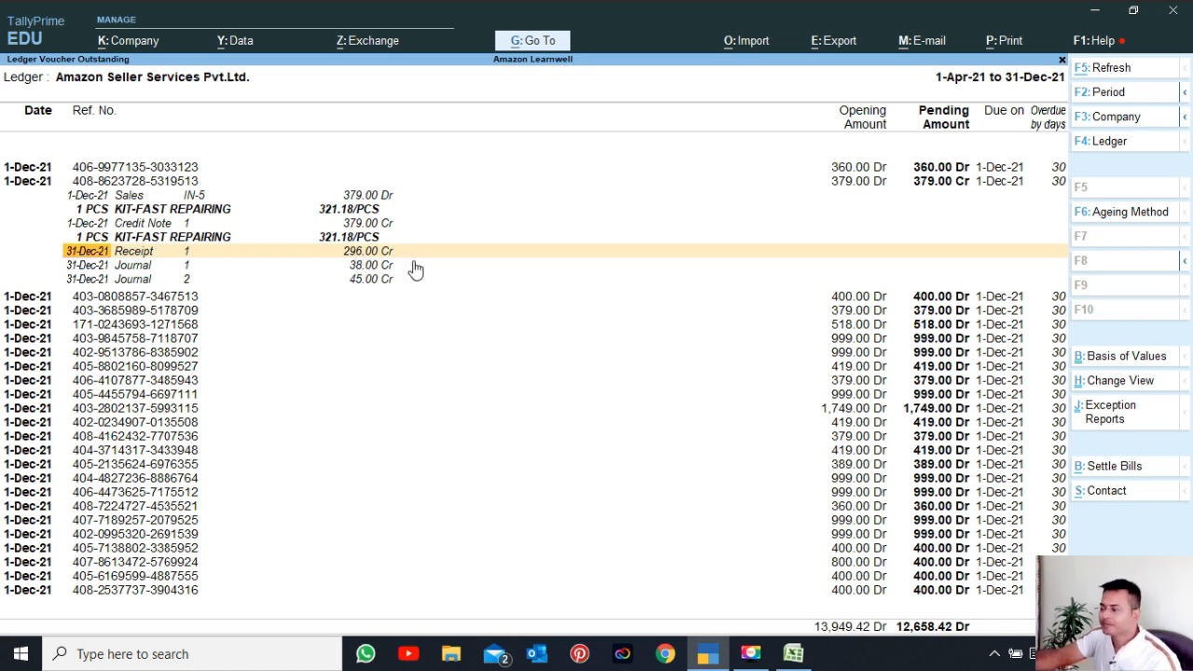
key(Up)
key(Up)
key(Up)
key(Up)
key(Up)
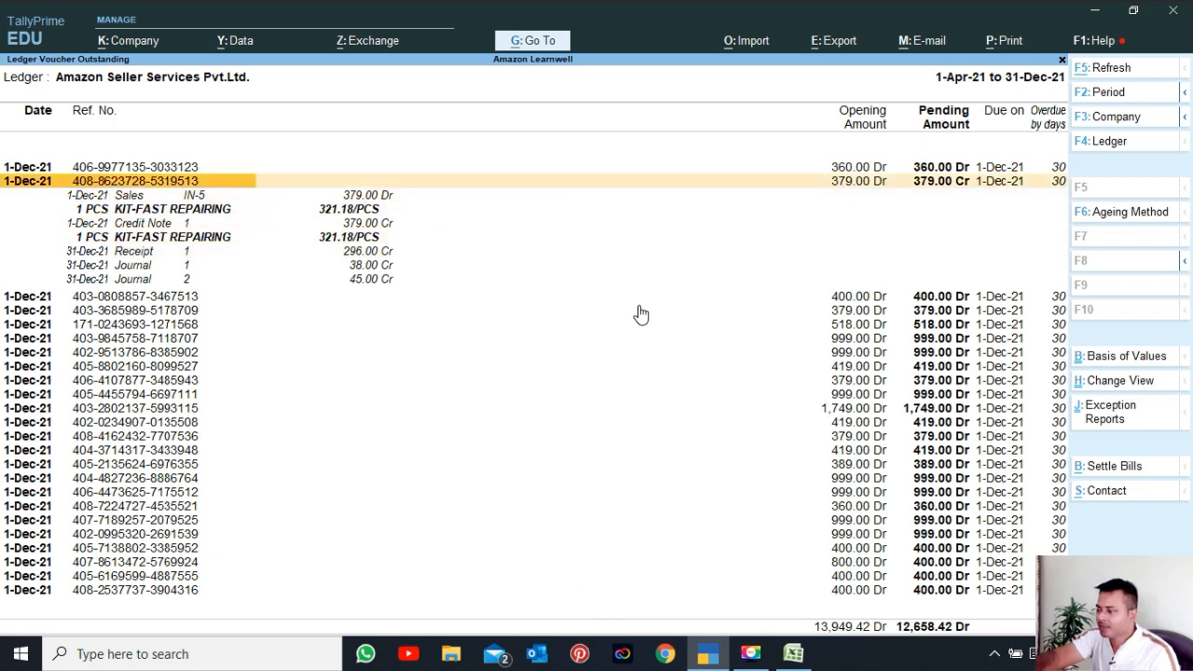
Collapse the 379.00 Cr bill's details and expand the voucher details of the three bills directly below it
key(shift+Return)
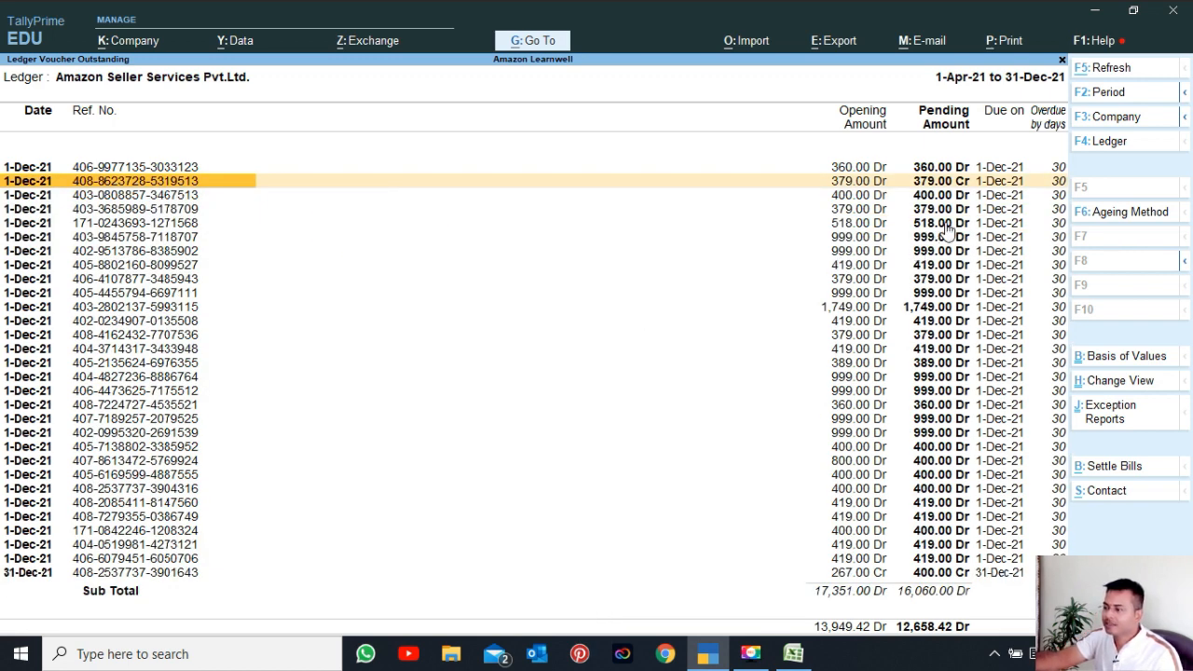
key(Down)
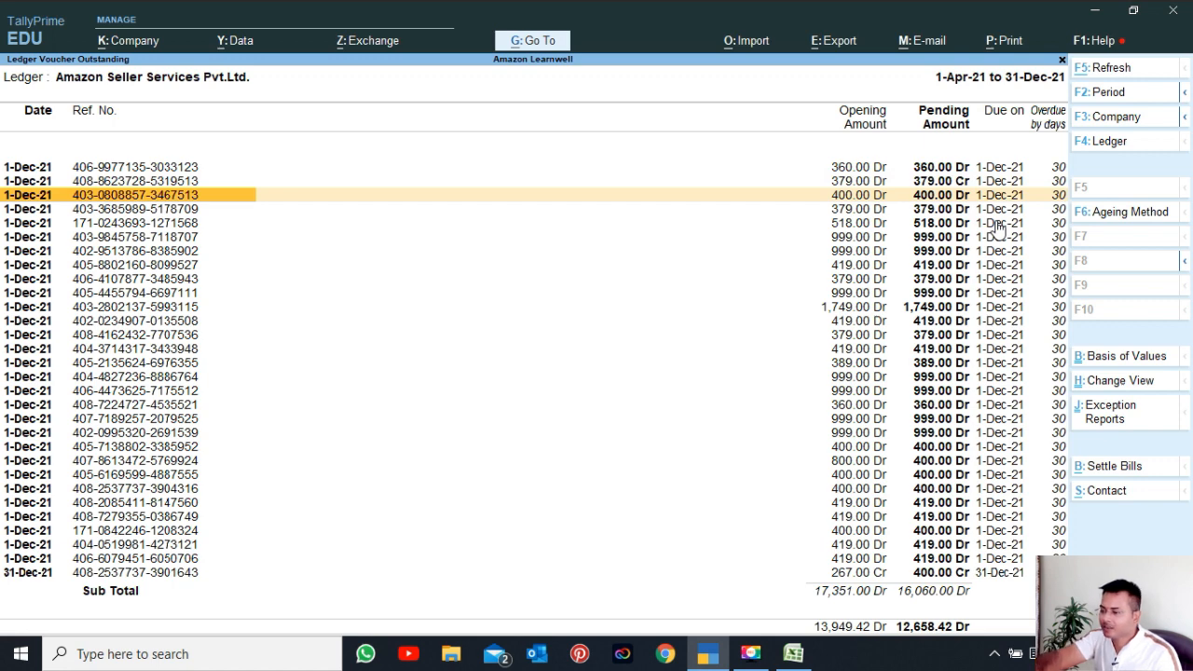
key(shift+Return)
key(Down)
key(Down)
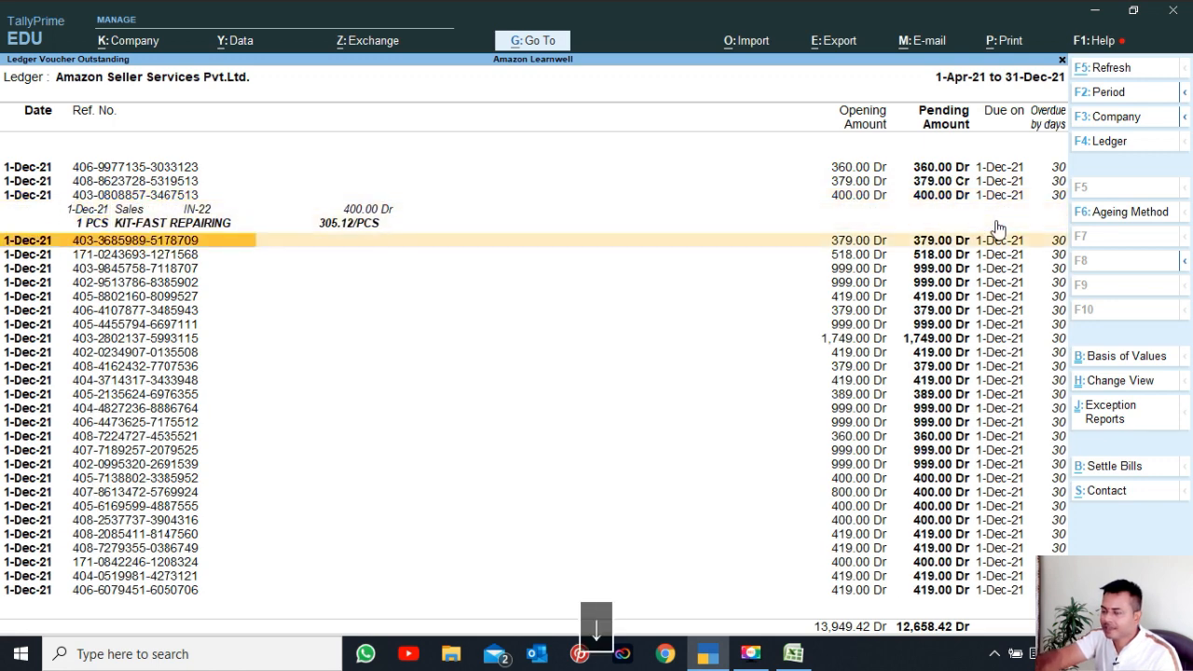
key(shift+Return)
key(Down)
key(shift+Return)
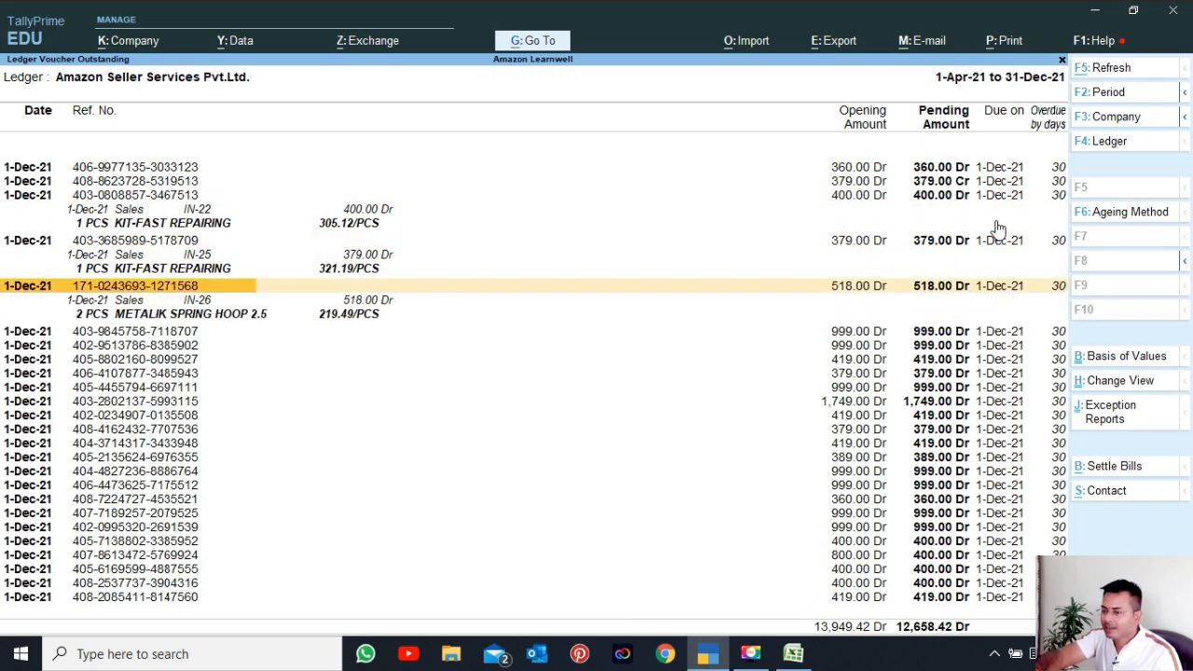
key(Down)
key(Down)
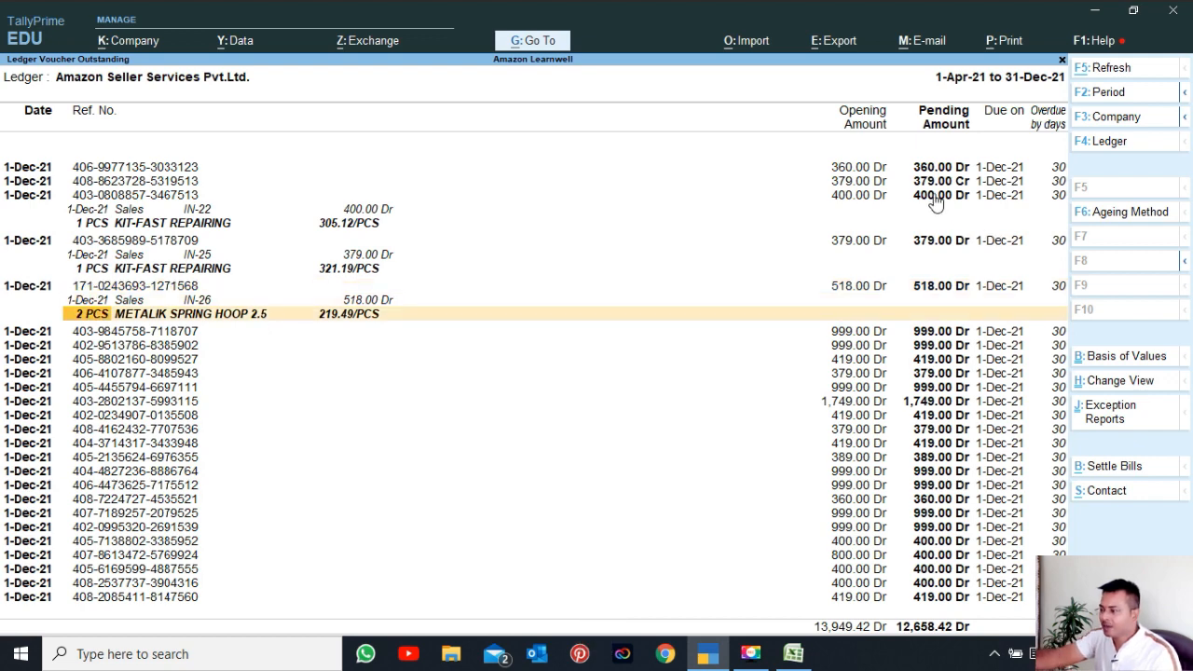
Examine the pending amounts of the remaining Amazon bills down to the On Account entry
click(933, 195)
key(Down)
key(Down)
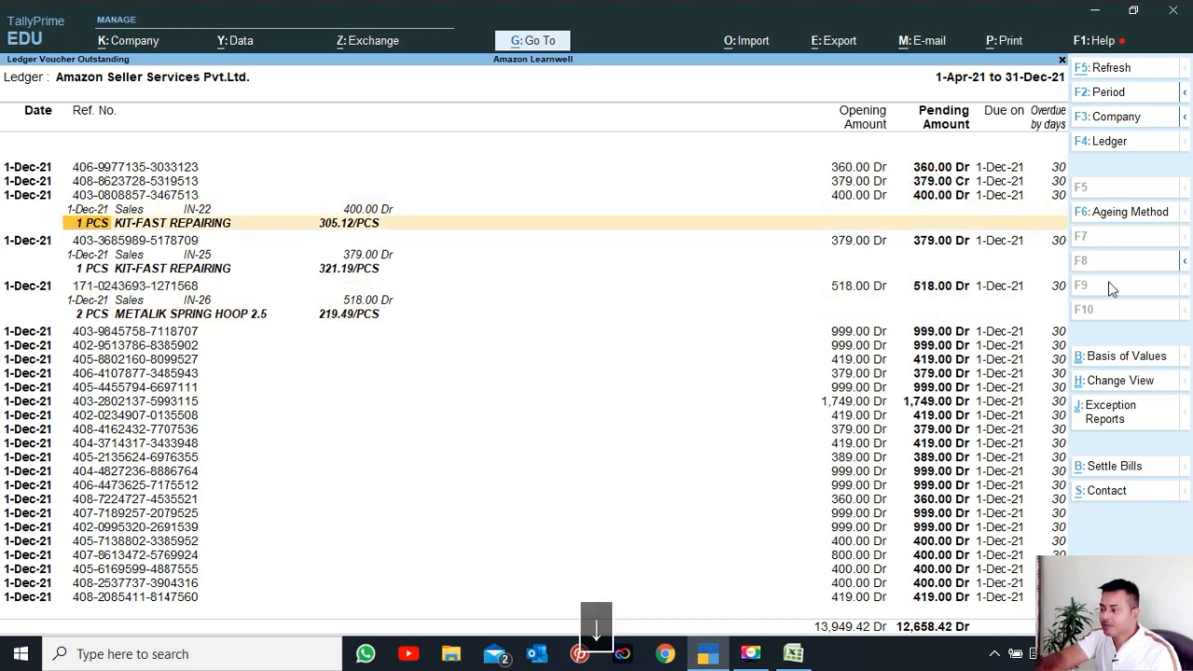
key(Down)
key(Down)
key(Down)
key(Down)
key(Down)
key(Down)
key(Down)
key(Down)
key(Down)
key(Down)
key(Down)
key(Down)
key(Down)
key(Down)
key(Down)
key(Down)
key(Down)
key(Down)
key(Down)
key(Down)
key(Up)
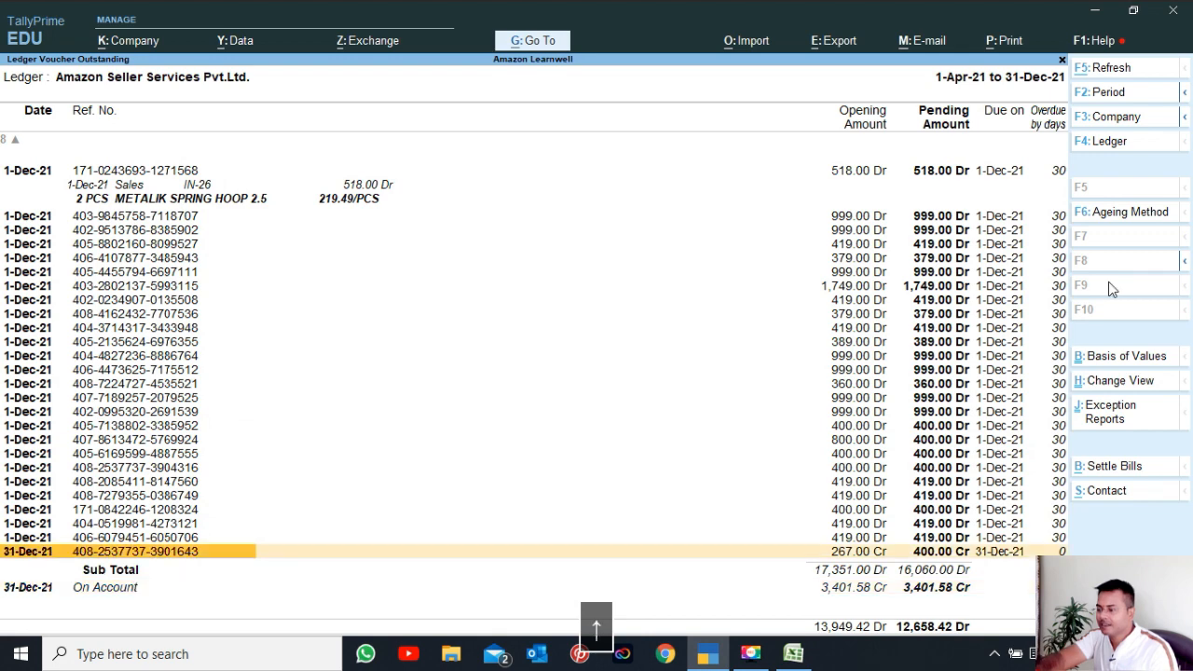
key(Up)
key(Up)
key(Up)
key(Up)
key(Up)
key(Up)
key(Up)
key(Up)
key(Up)
key(Up)
key(Up)
key(Up)
key(Up)
key(Up)
key(Up)
key(Up)
key(Up)
key(Up)
key(Up)
key(Up)
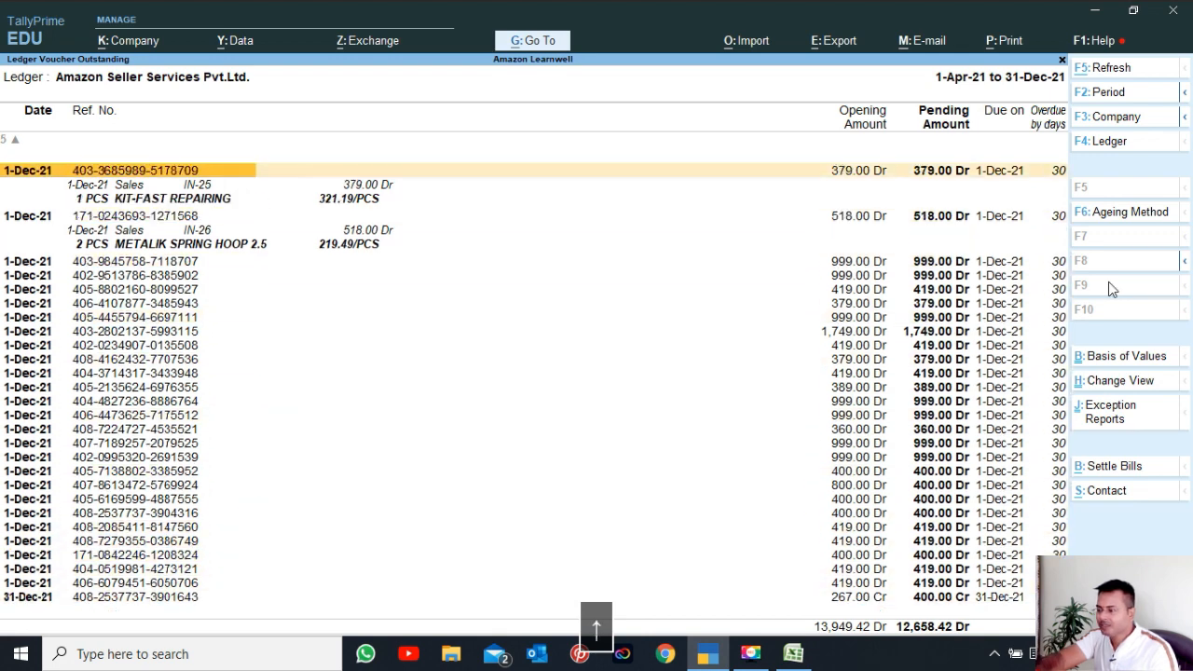
key(Up)
key(Down)
key(Down)
key(Down)
key(Down)
key(Down)
key(Down)
key(Down)
key(Down)
key(Down)
key(Down)
key(Down)
key(Down)
key(Down)
key(Down)
key(Down)
key(Down)
key(Down)
key(Down)
key(Down)
key(Down)
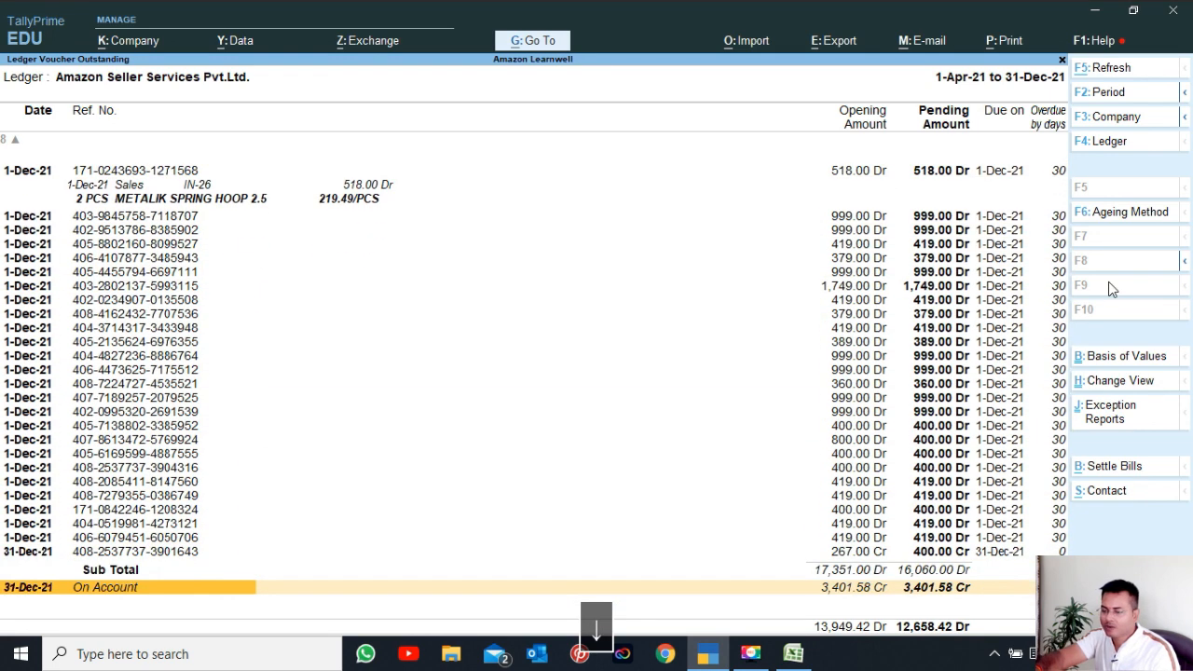
Expand the On Account entry to examine its receipt and journal vouchers, and collapse it again
key(shift+Return)
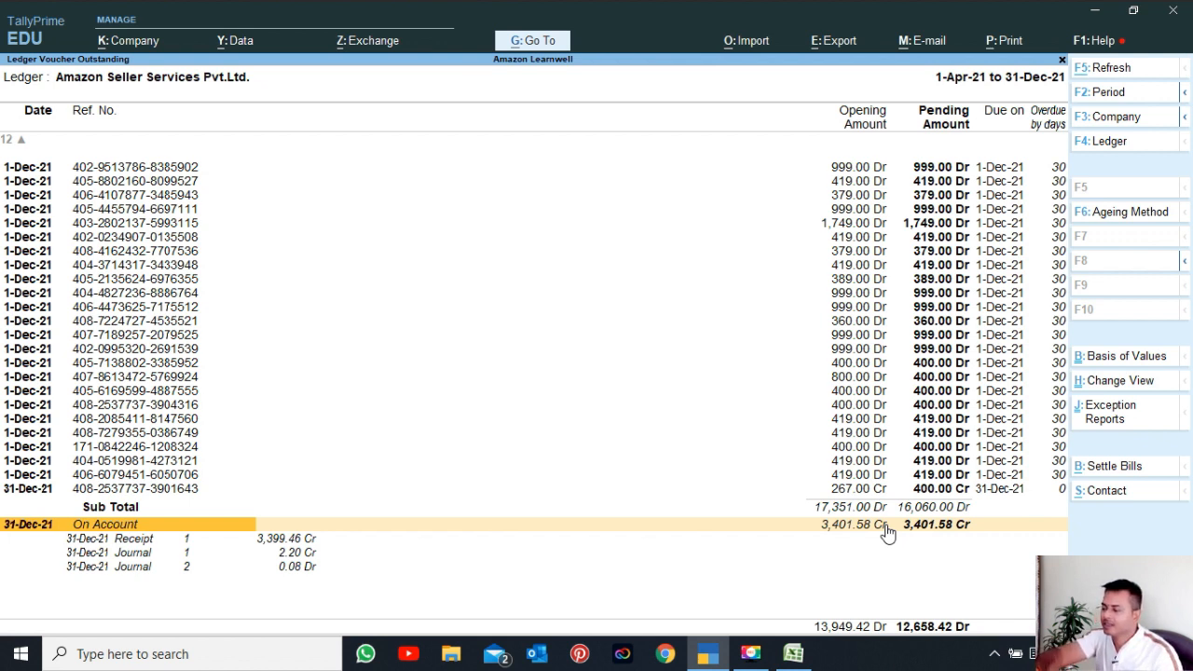
key(Up)
key(Down)
key(Up)
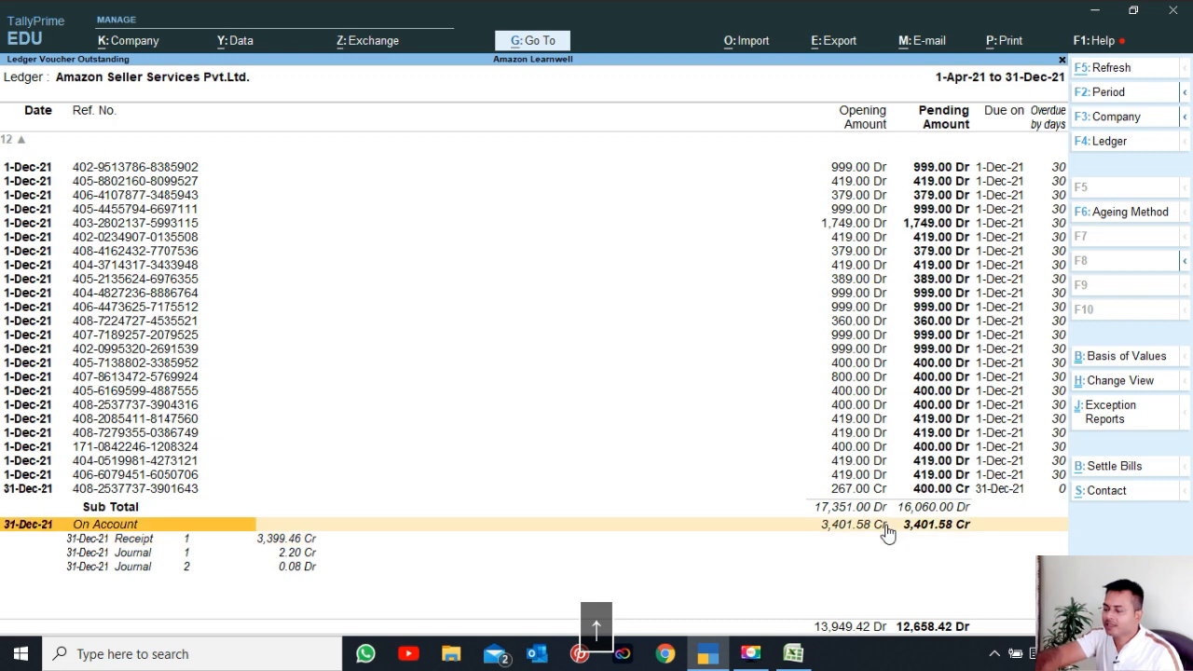
key(shift+Return)
Review the outstanding bills from the On Account entry back up to the 379.00 Cr bill
key(Up)
key(Up)
key(Up)
key(Up)
key(Up)
key(Up)
key(Up)
key(Up)
key(Up)
key(Up)
key(Up)
key(Up)
key(Up)
key(Up)
key(Up)
key(Up)
key(Up)
key(Up)
key(Up)
key(Up)
key(Up)
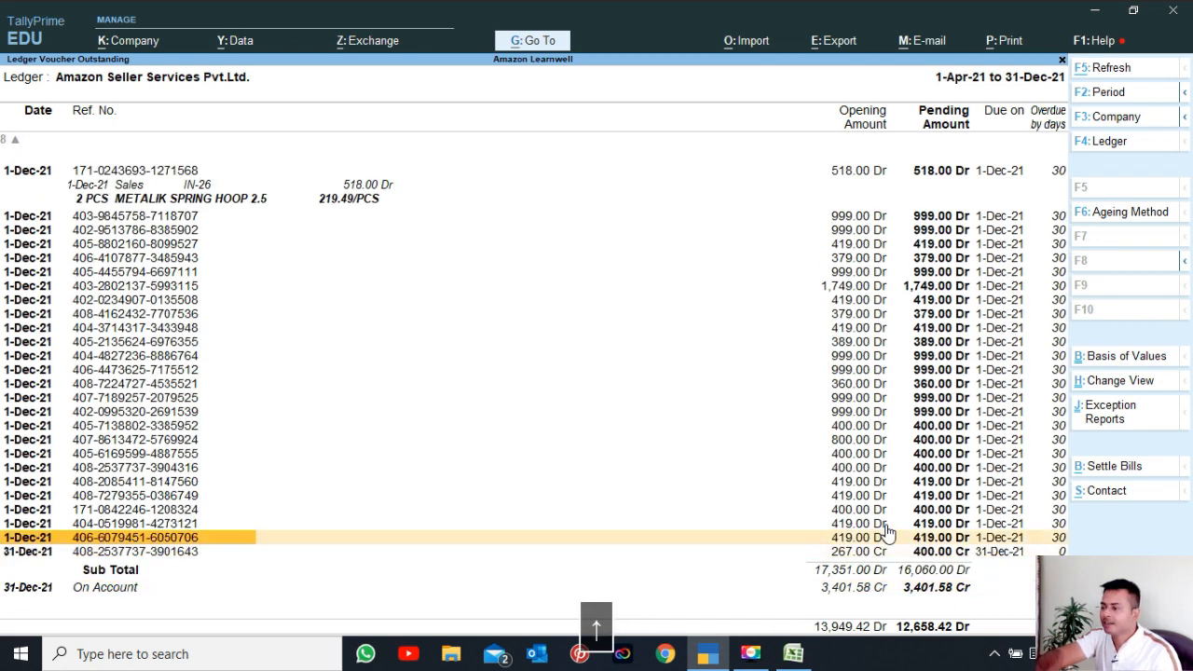
key(Up)
key(Up)
key(Up)
key(Up)
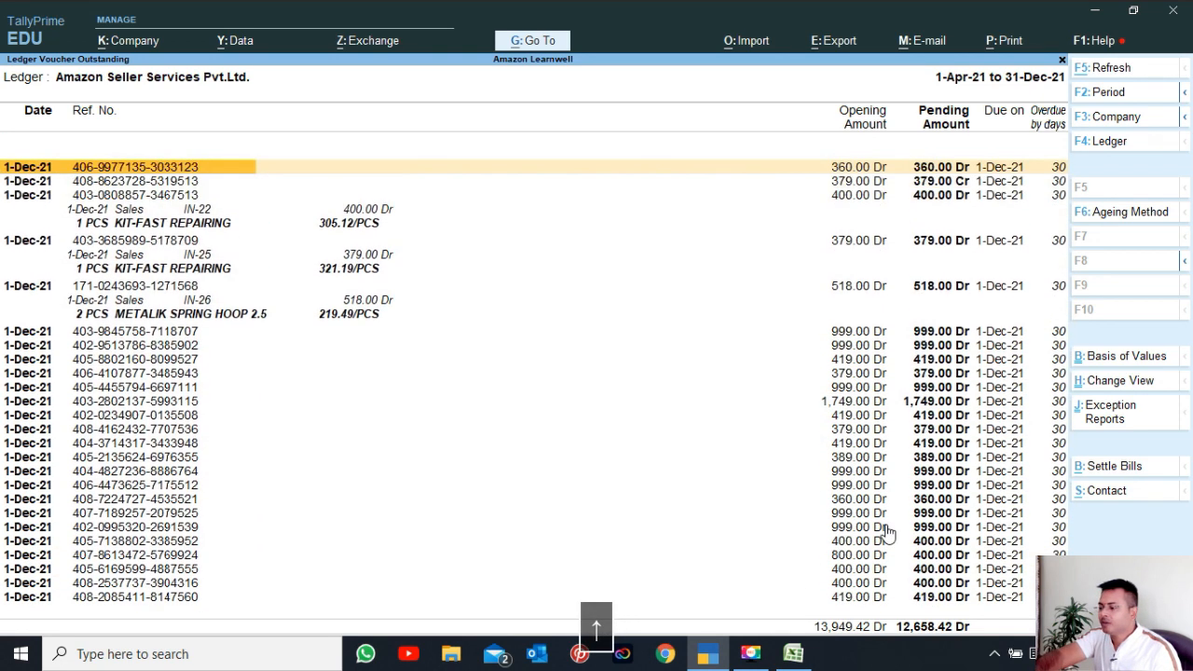
key(Down)
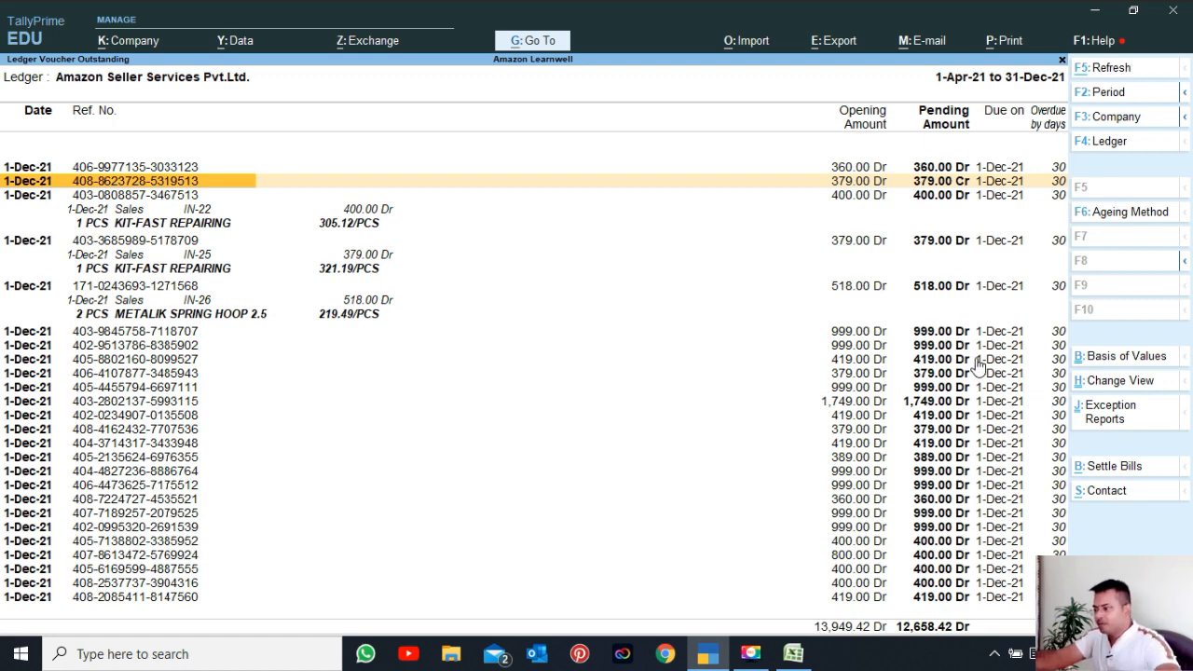
Leave the Amazon ledger's outstandings and voucher reports and open the GSTR-2 report
key(Escape)
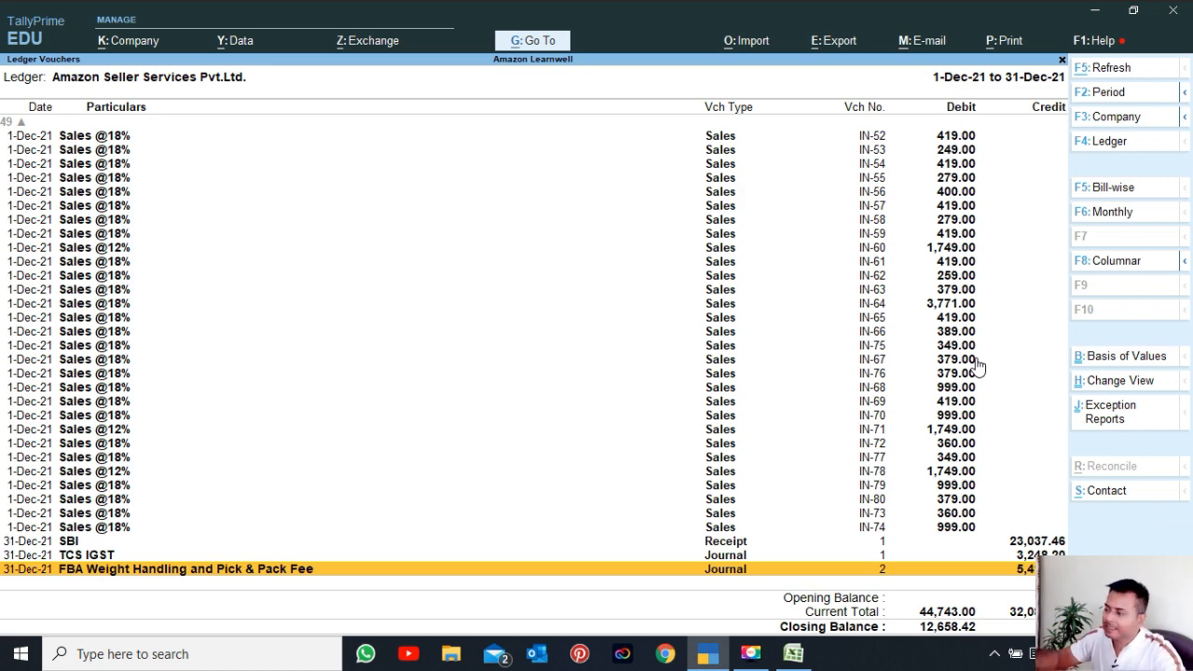
key(Escape)
key(Escape)
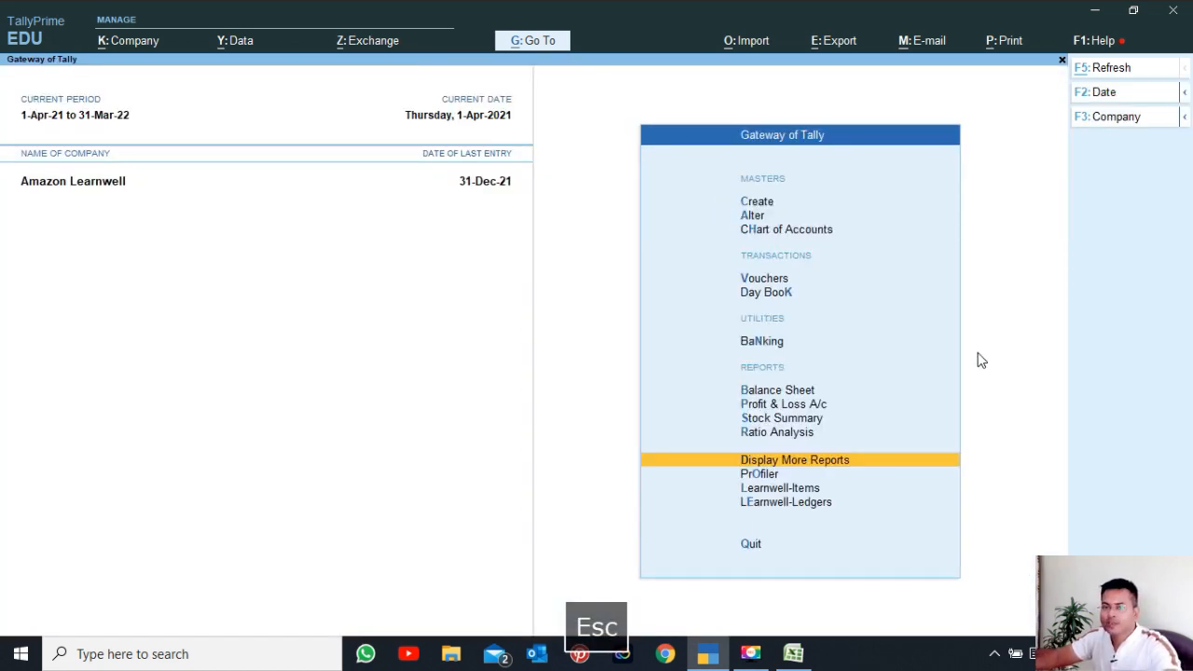
key(Escape)
key(Escape)
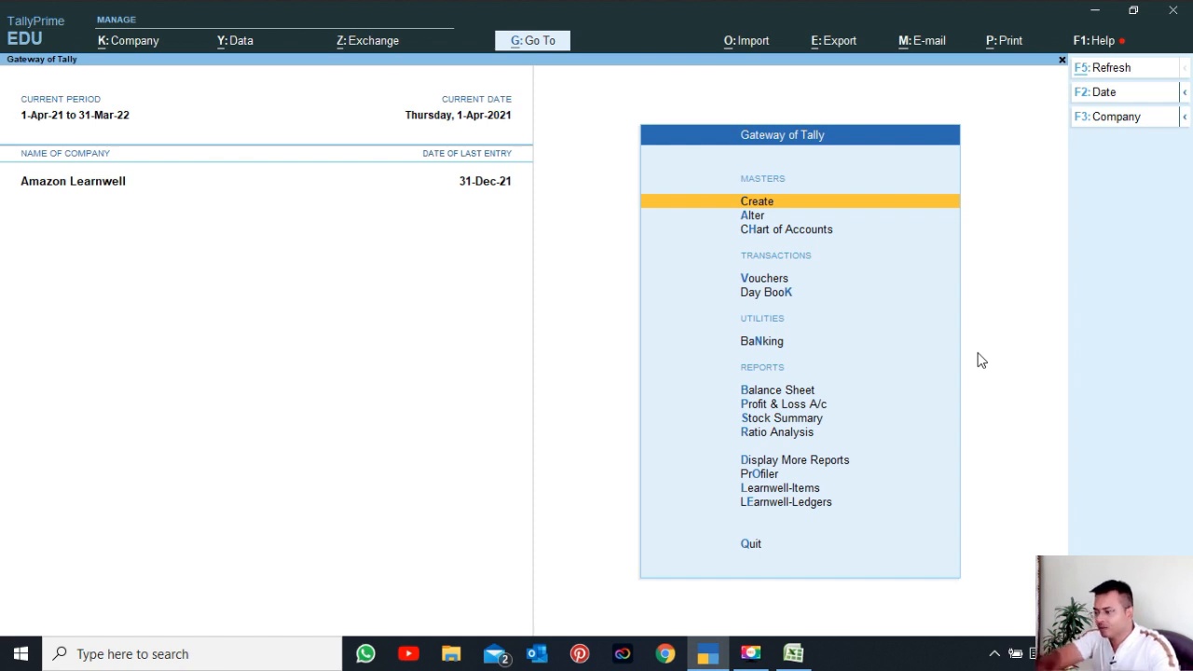
key(d)
key(g)
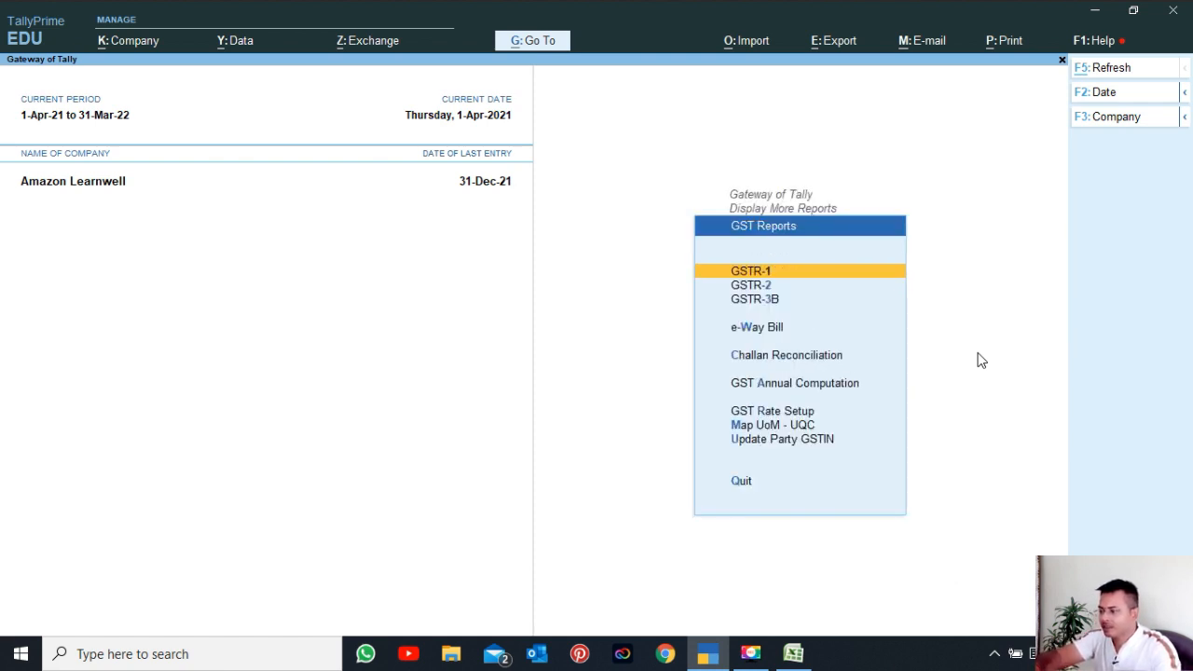
key(2)
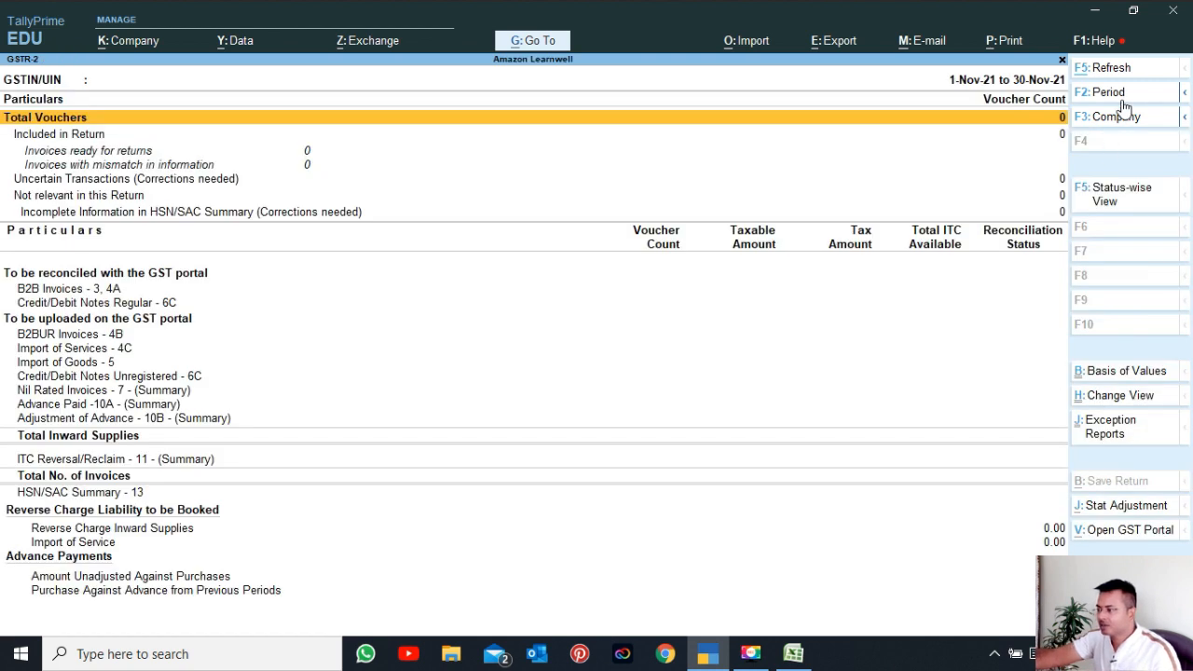
Set the GSTR-2 report period from 1-12-2021 to 31-12-2021
key(F2)
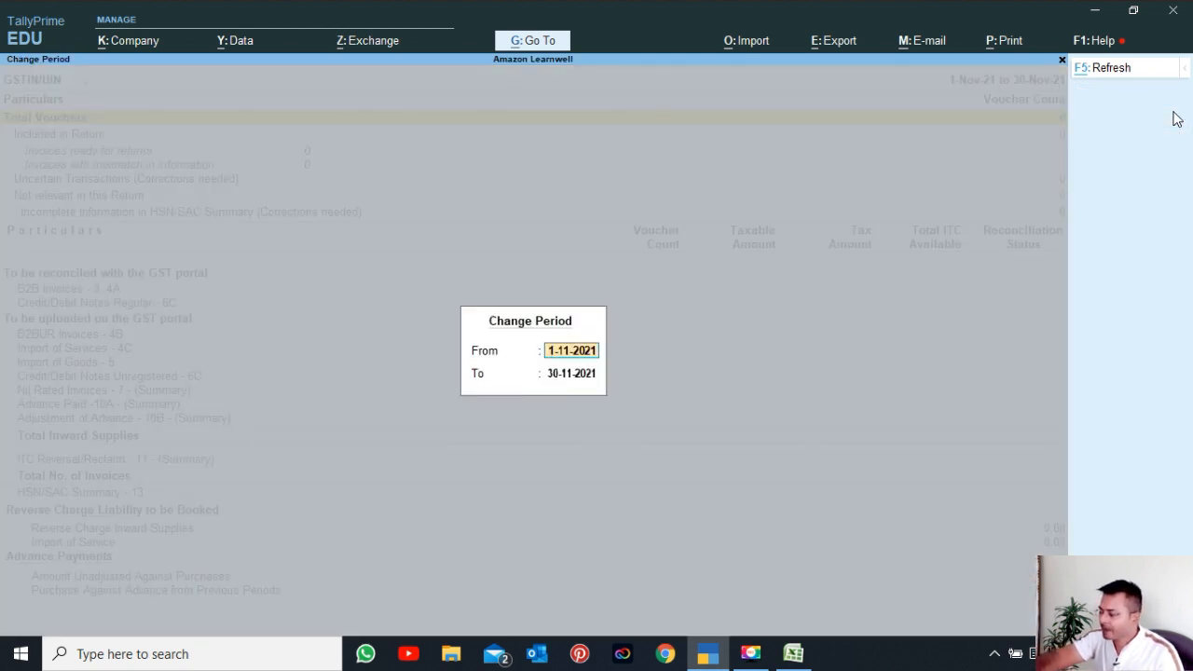
text(1.12)
key(Return)
text(31.12)
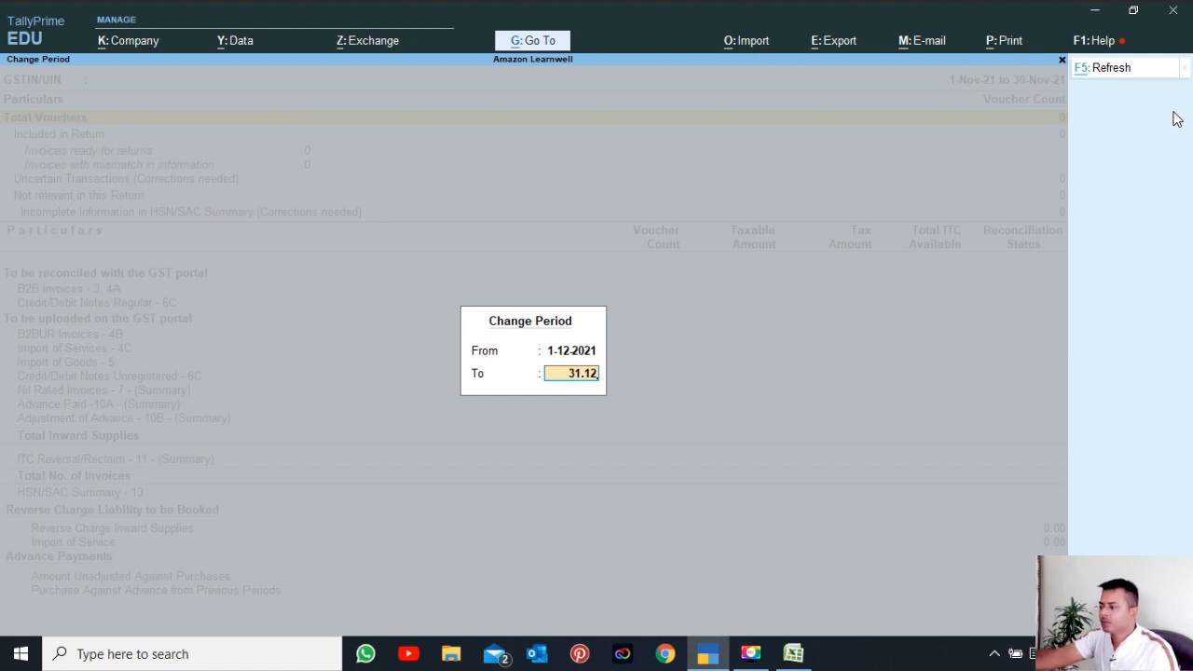
key(Return)
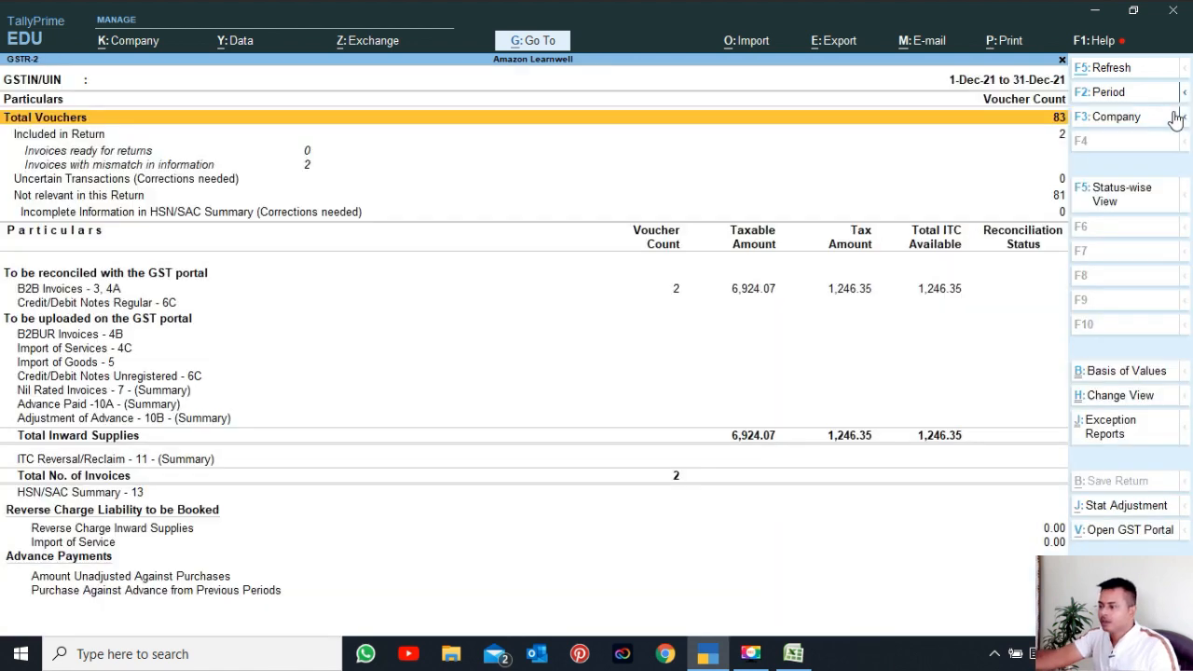
Expand the B2B Invoices row and examine the vouchers behind Taxable Purchases, including their available ITC
click(679, 293)
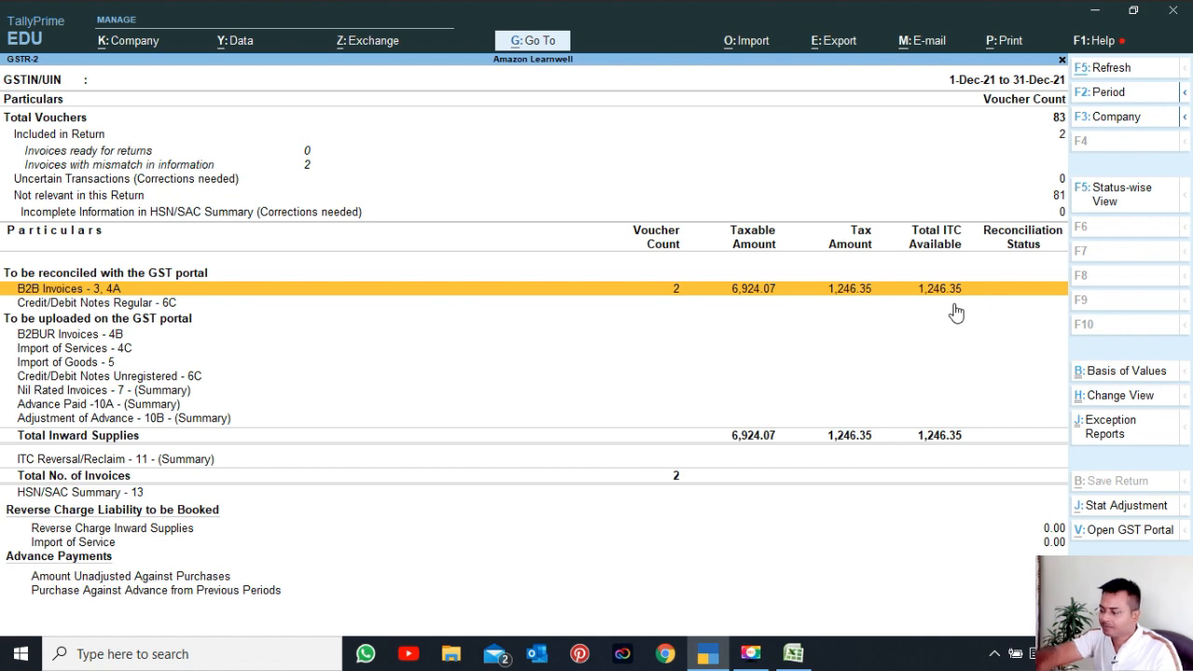
key(shift+Return)
key(Down)
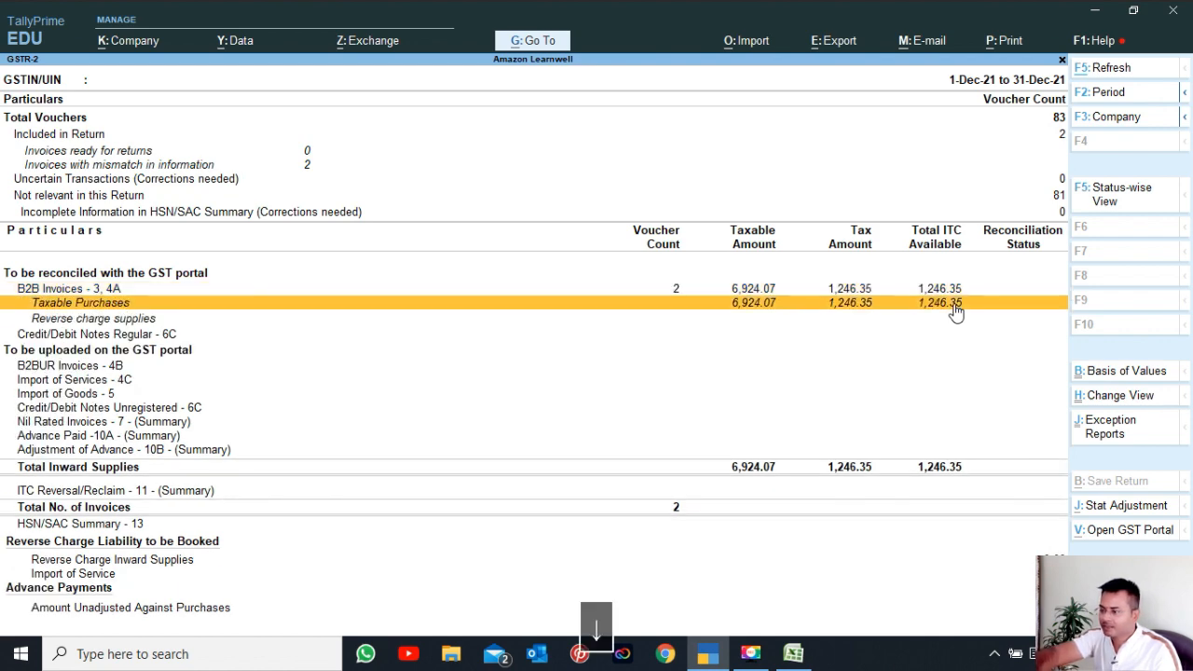
key(Return)
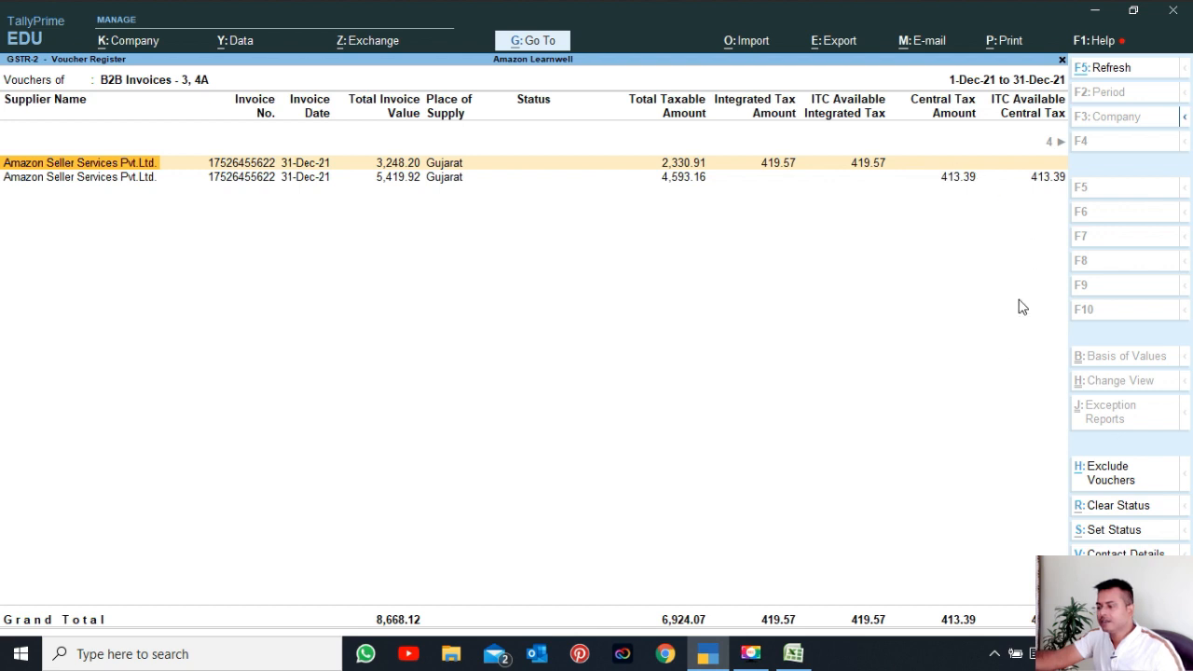
key(Escape)
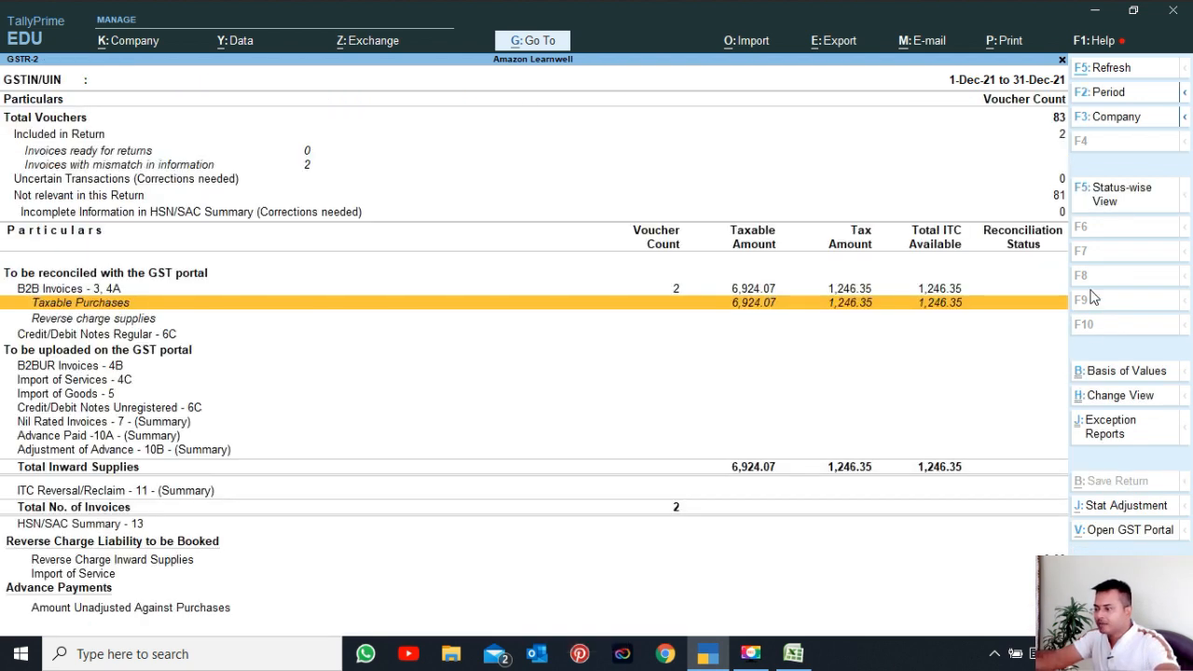
Switch GSTR-2 to the status-wise view and examine the supplier invoices Available Only in Books
click(1123, 198)
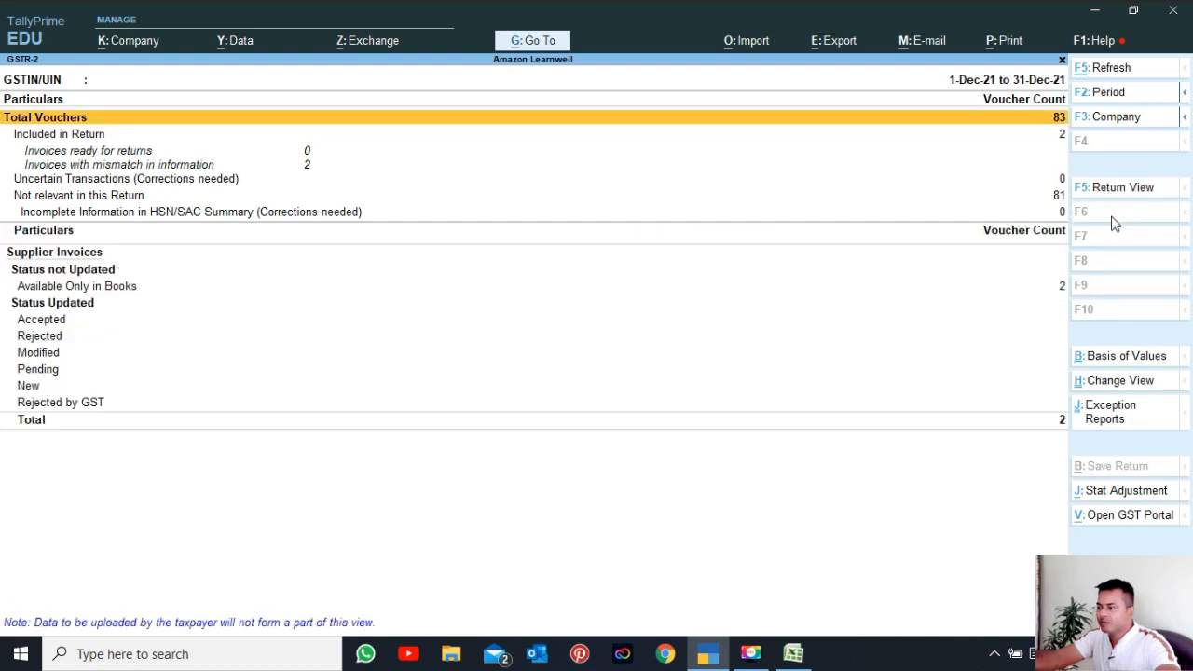
click(119, 290)
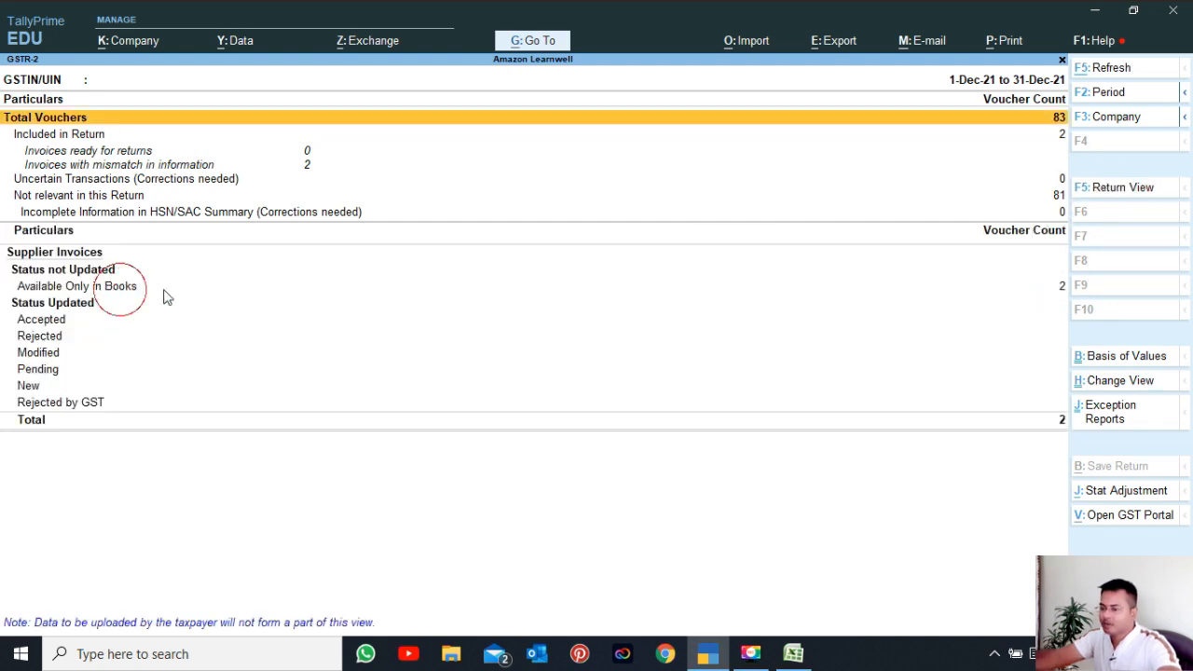
key(Return)
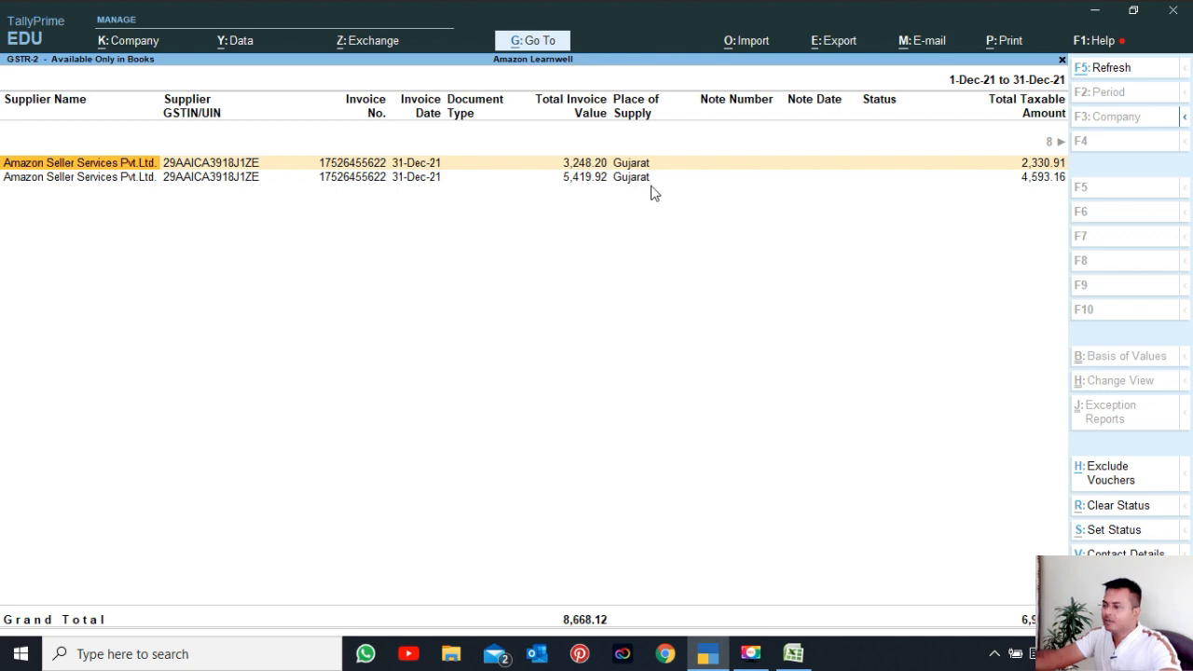
key(Escape)
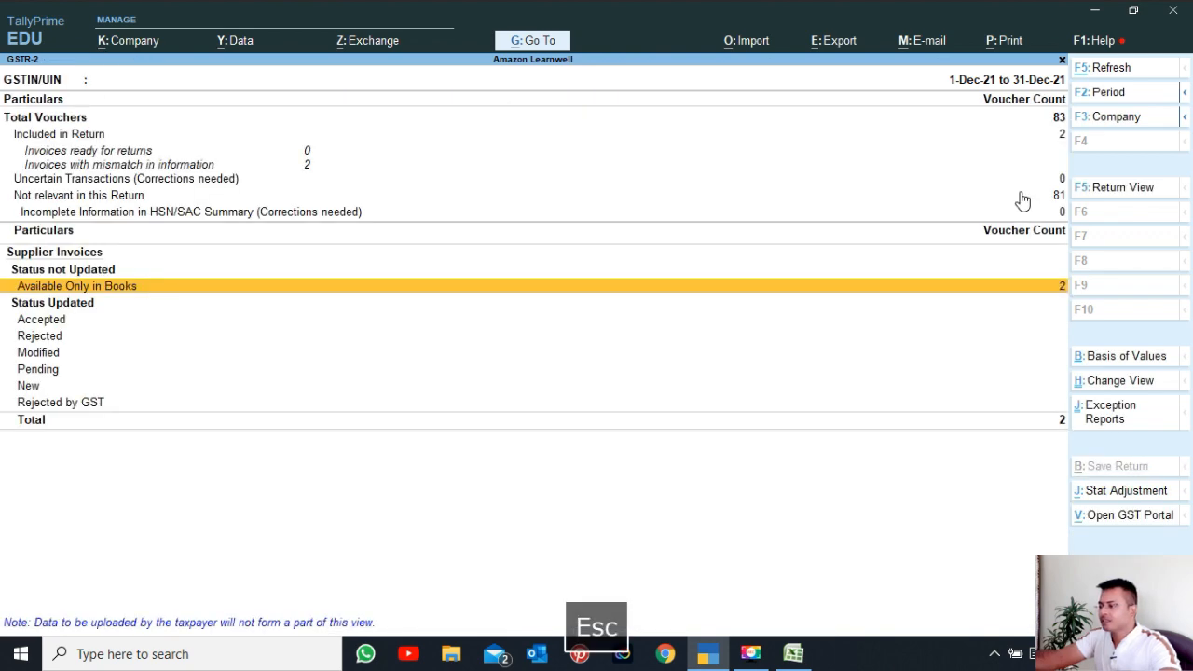
Close GSTR-2 and display the GSTR-3B report for 1-12-2021 to 31-12-2021
key(Escape)
key(Down)
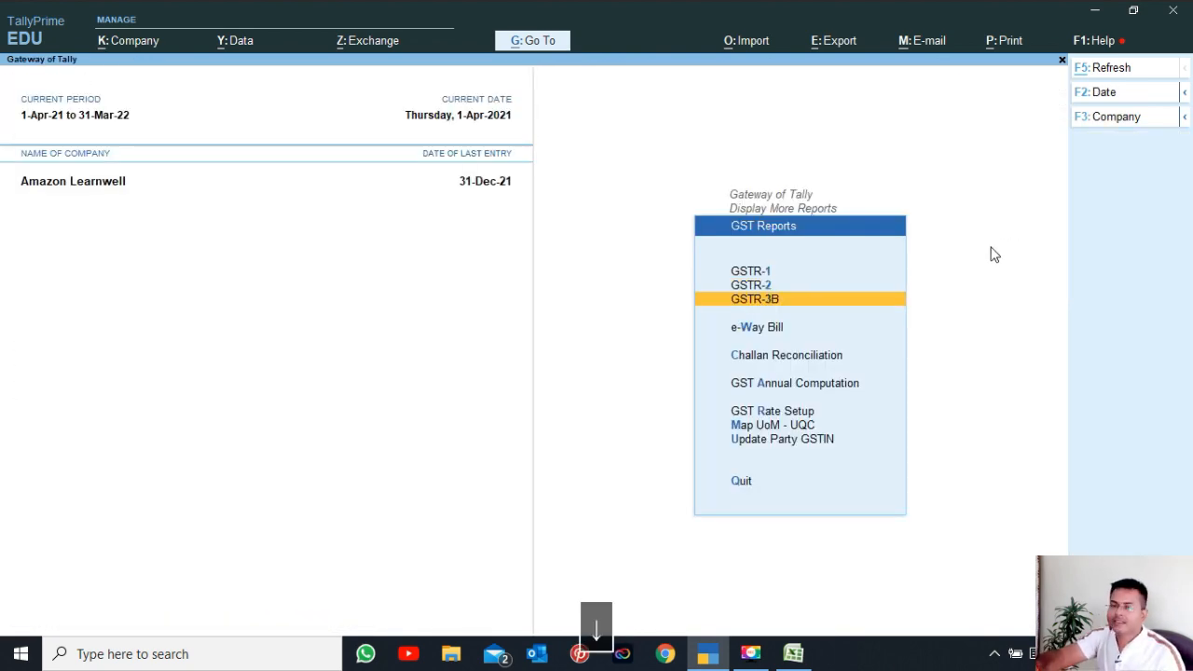
key(Return)
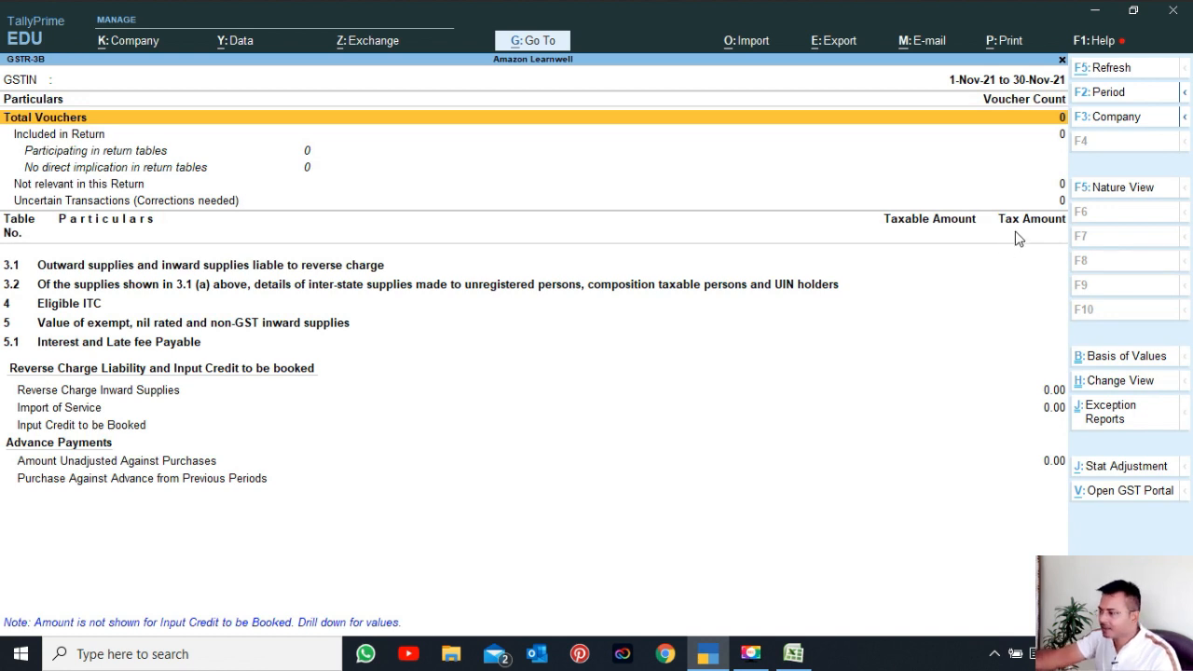
click(1123, 97)
text(1.12)
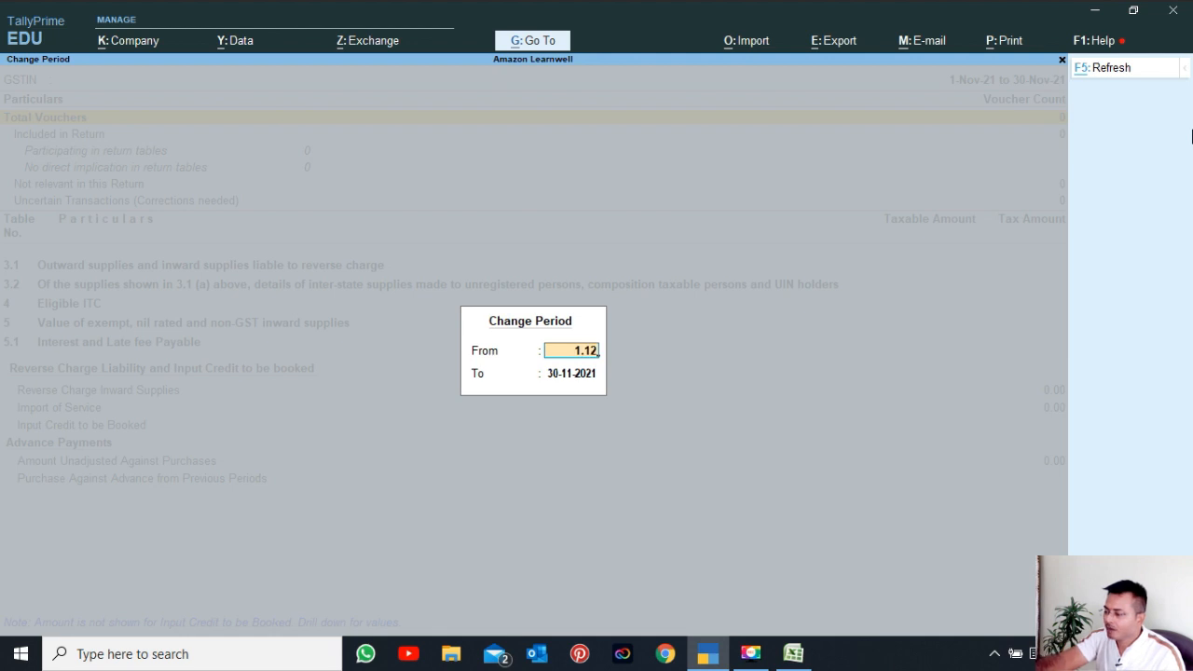
key(Return)
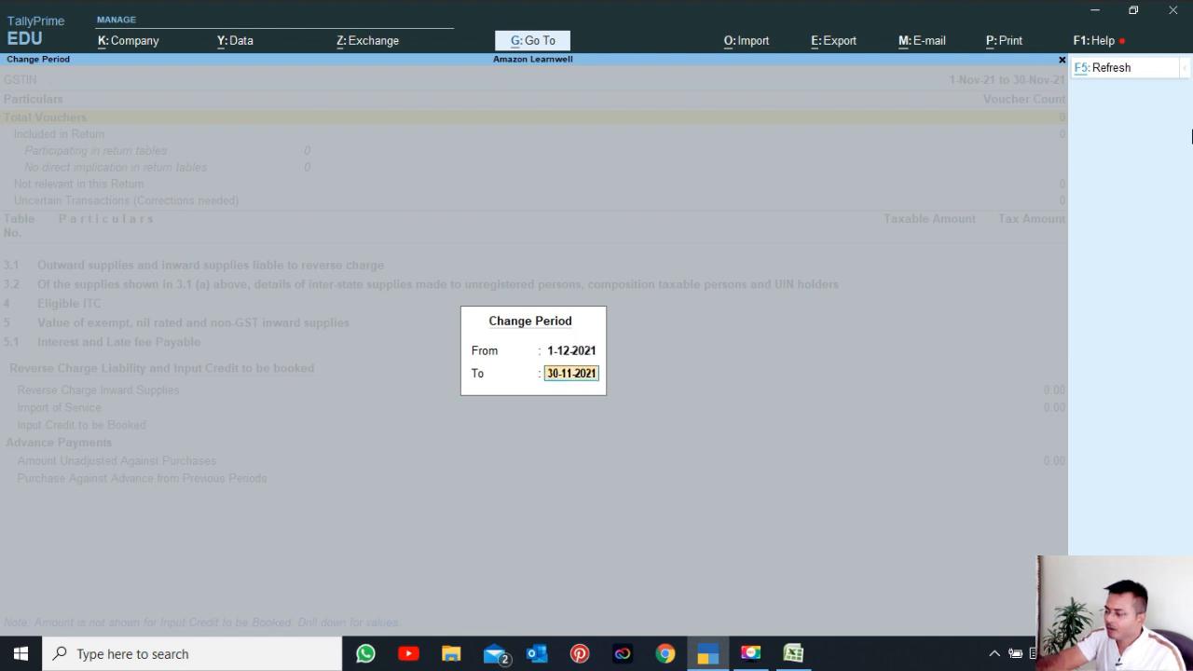
text(31.12)
key(Return)
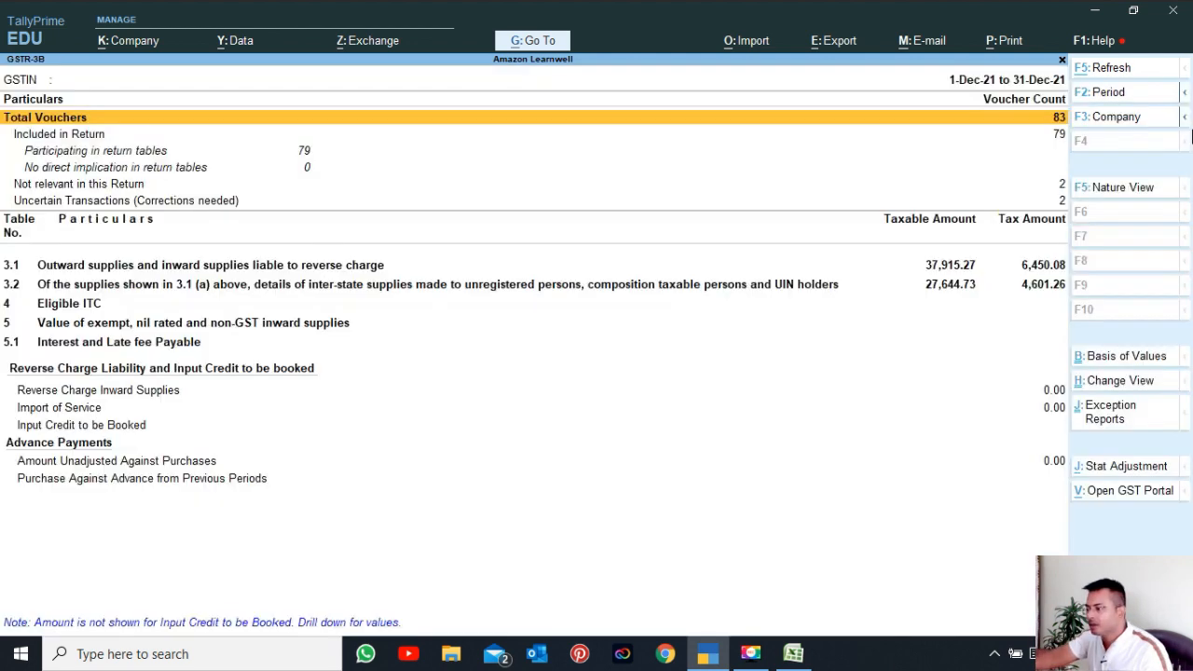
Accept as is both Amazon Seller Services journal vouchers with modified tax amounts under Uncertain Transactions, and return to the GSTR-3B summary
click(1057, 201)
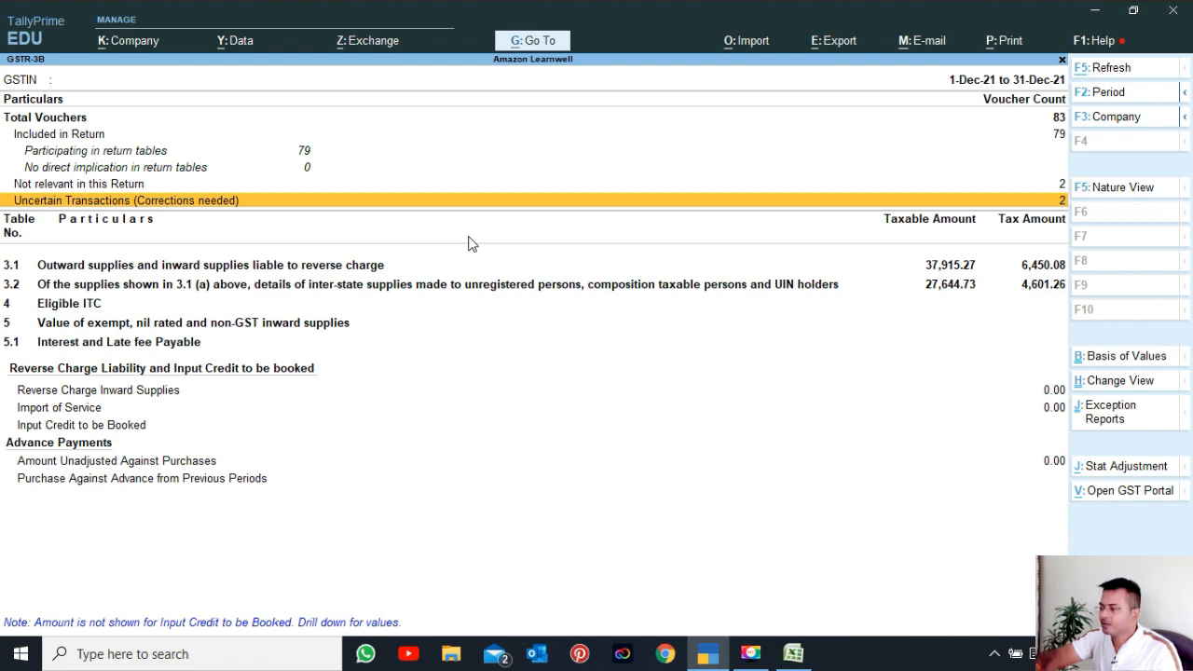
key(Return)
key(Down)
key(Return)
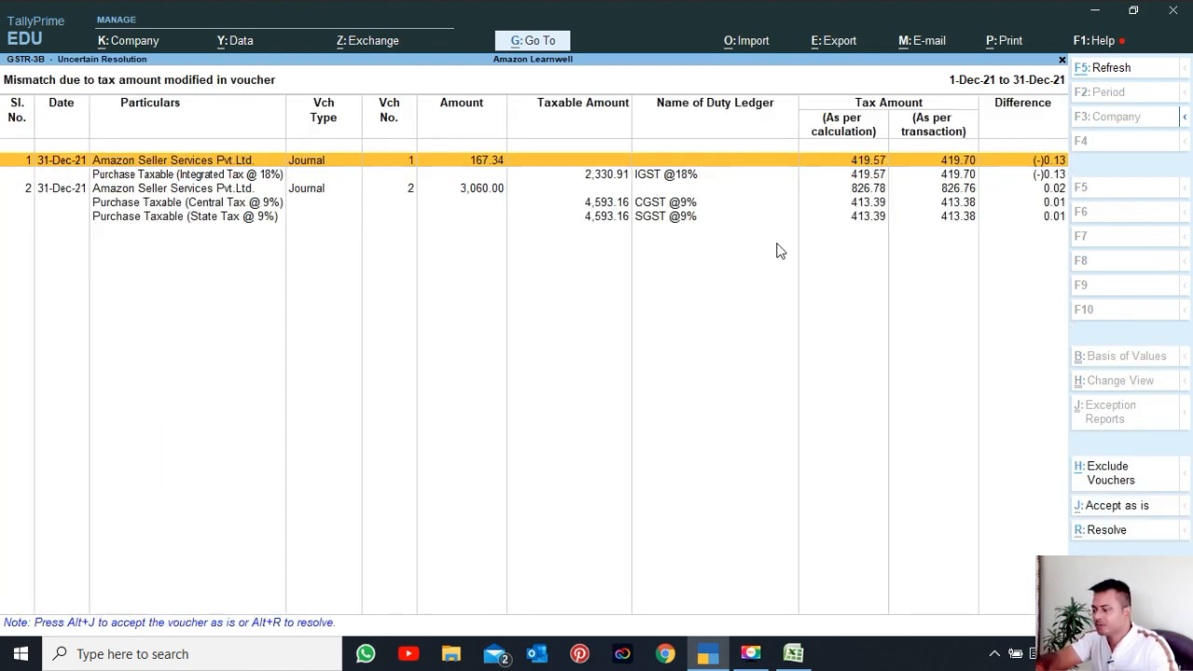
key(Down)
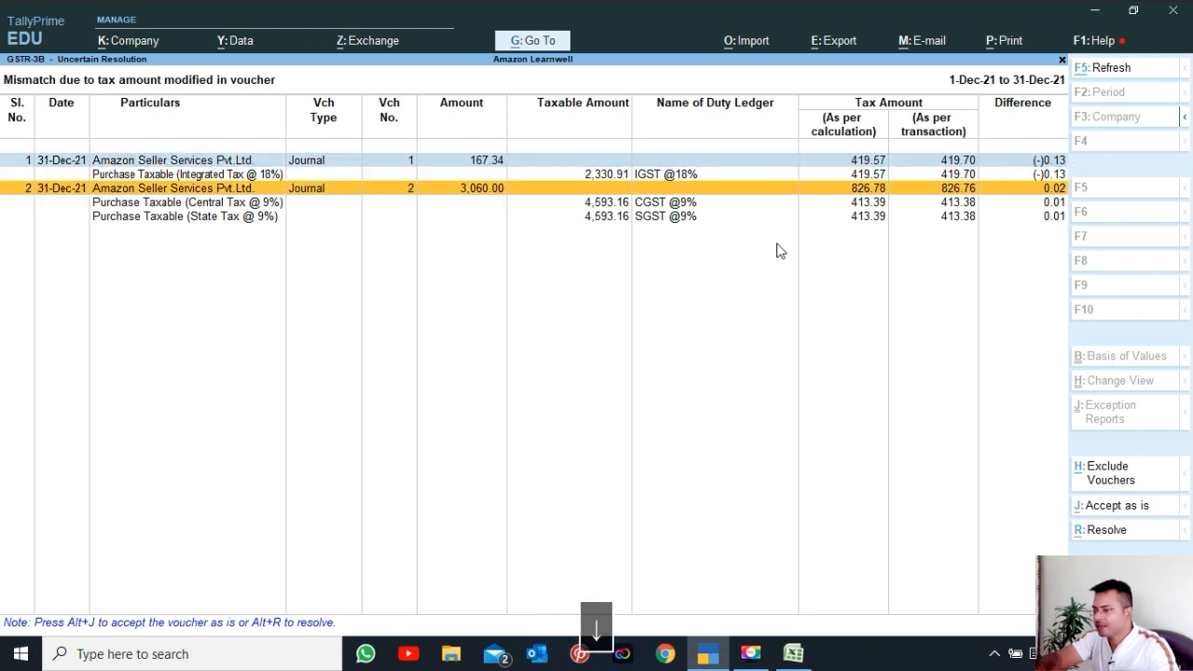
key(space)
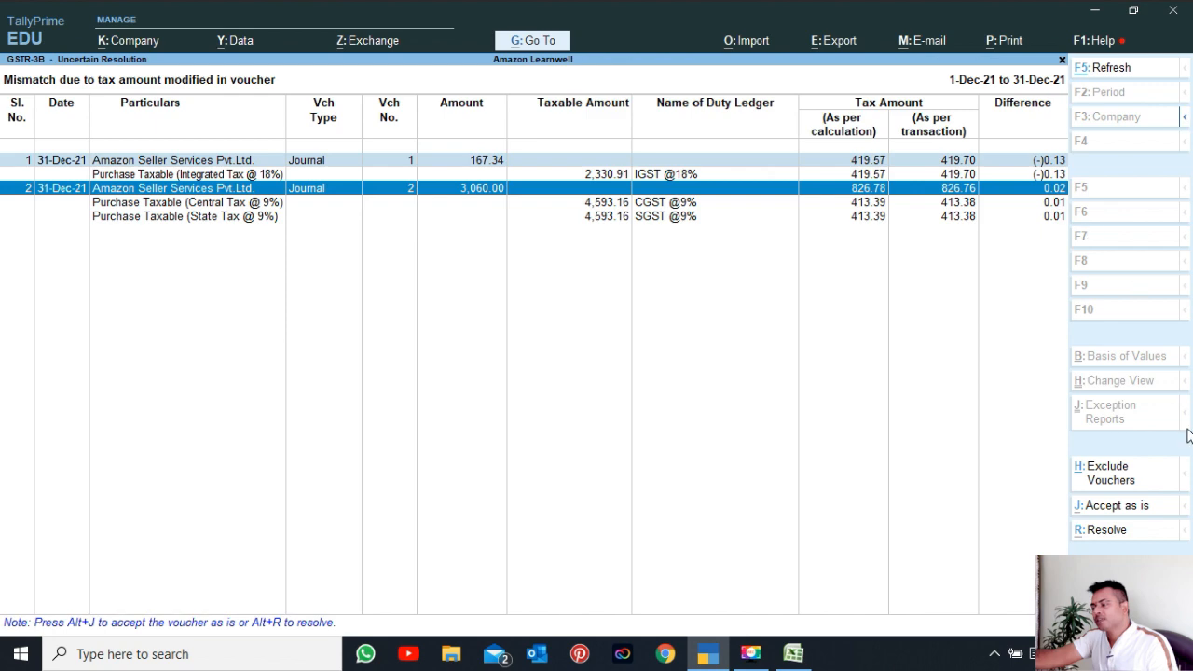
click(1116, 507)
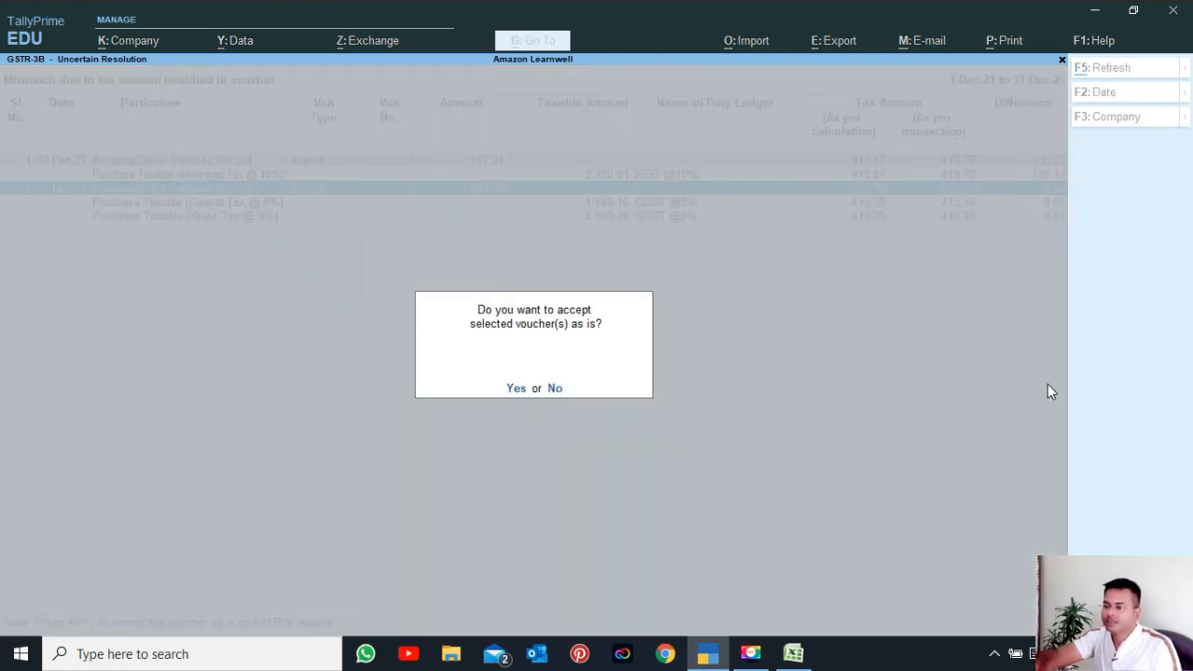
key(y)
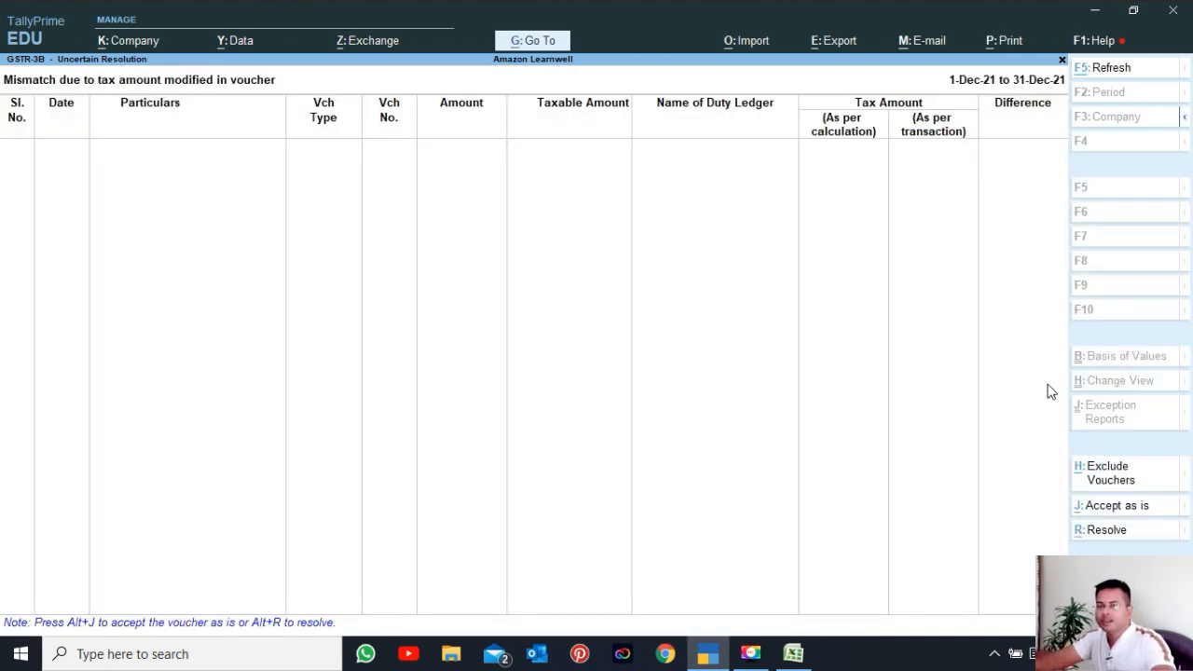
key(Escape)
key(Escape)
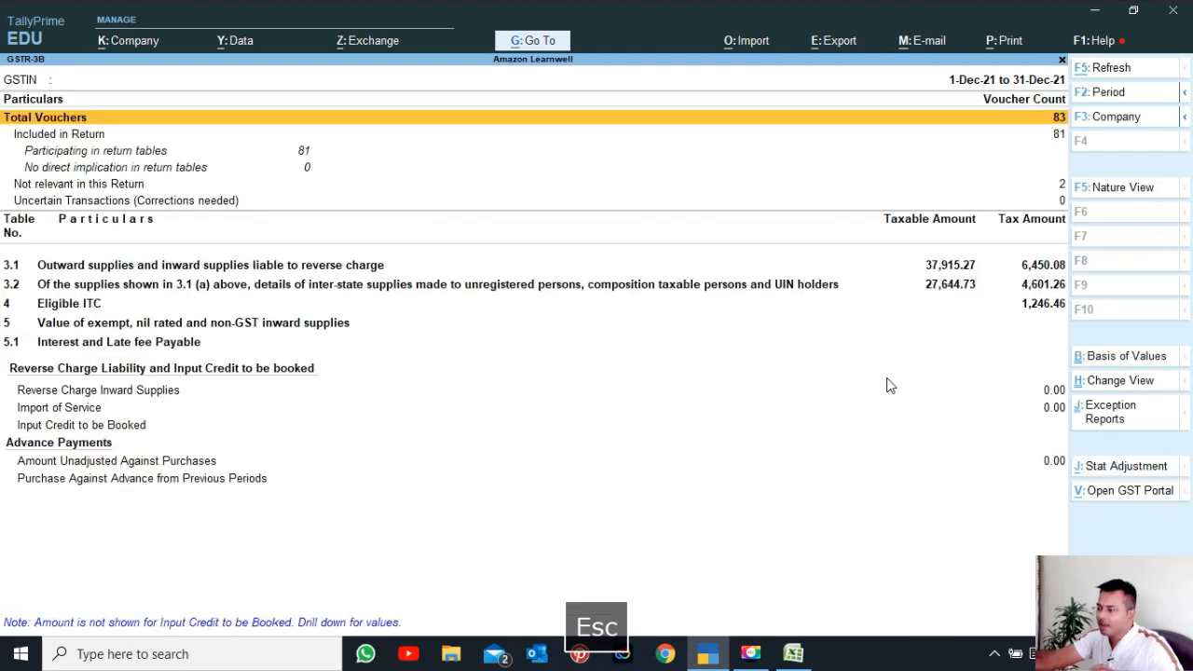
Examine tables 3.1, 3.2 and 4 of GSTR-3B, expanding Eligible ITC and displaying the vouchers behind All other ITC
click(959, 266)
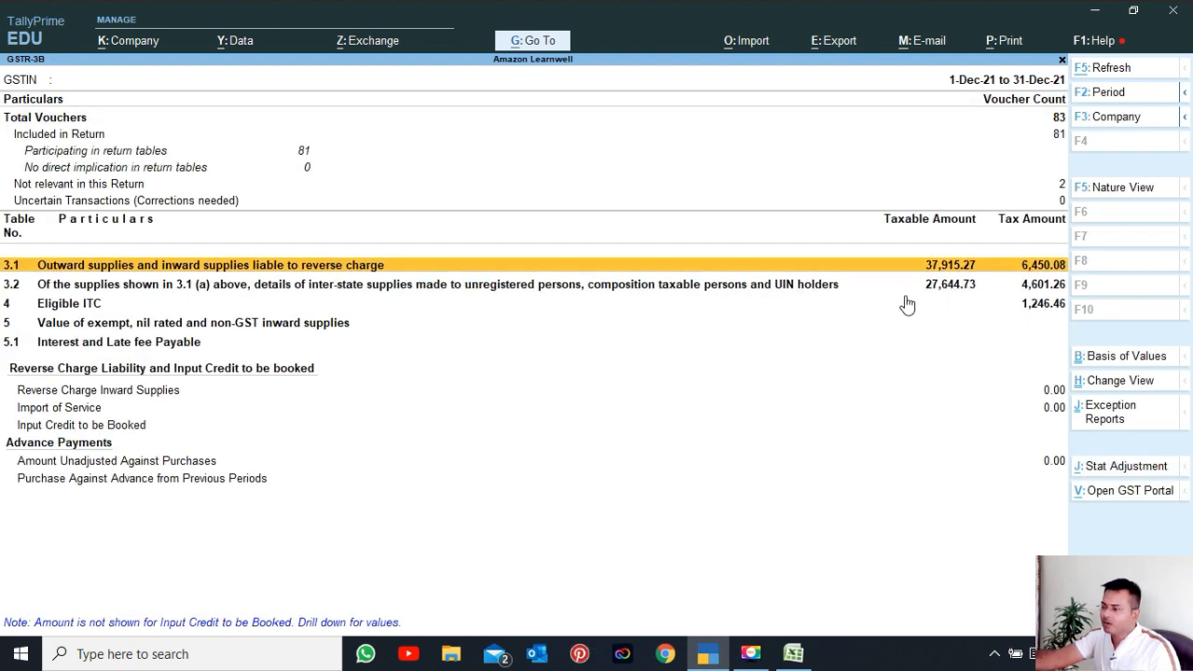
click(951, 285)
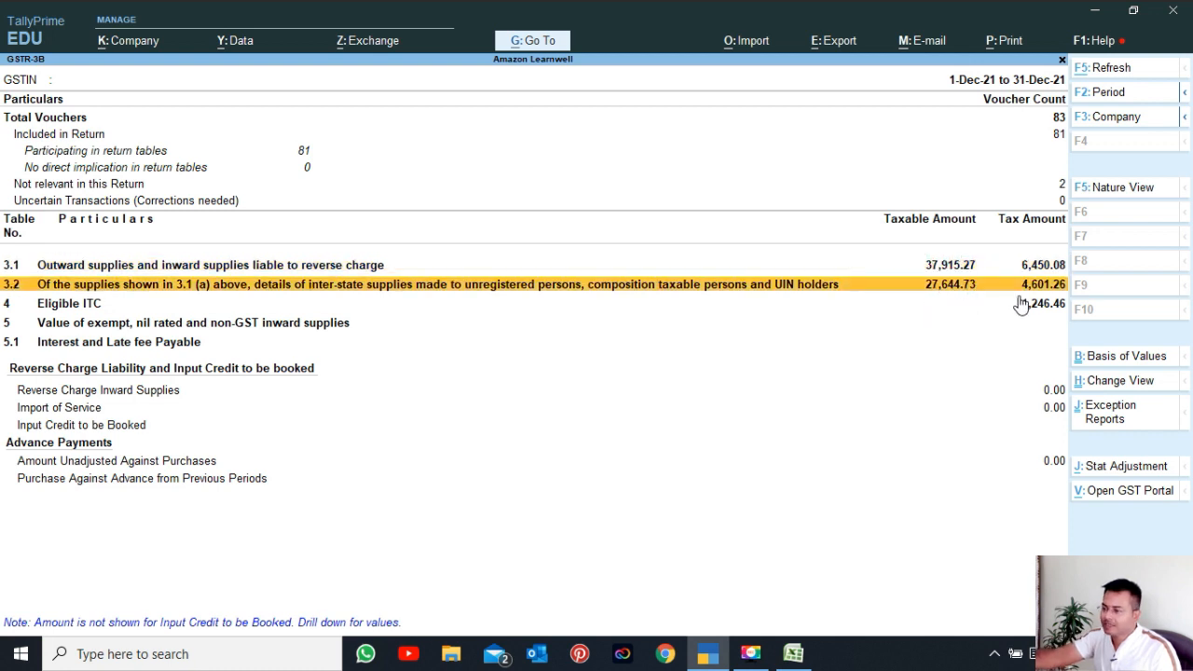
click(1022, 304)
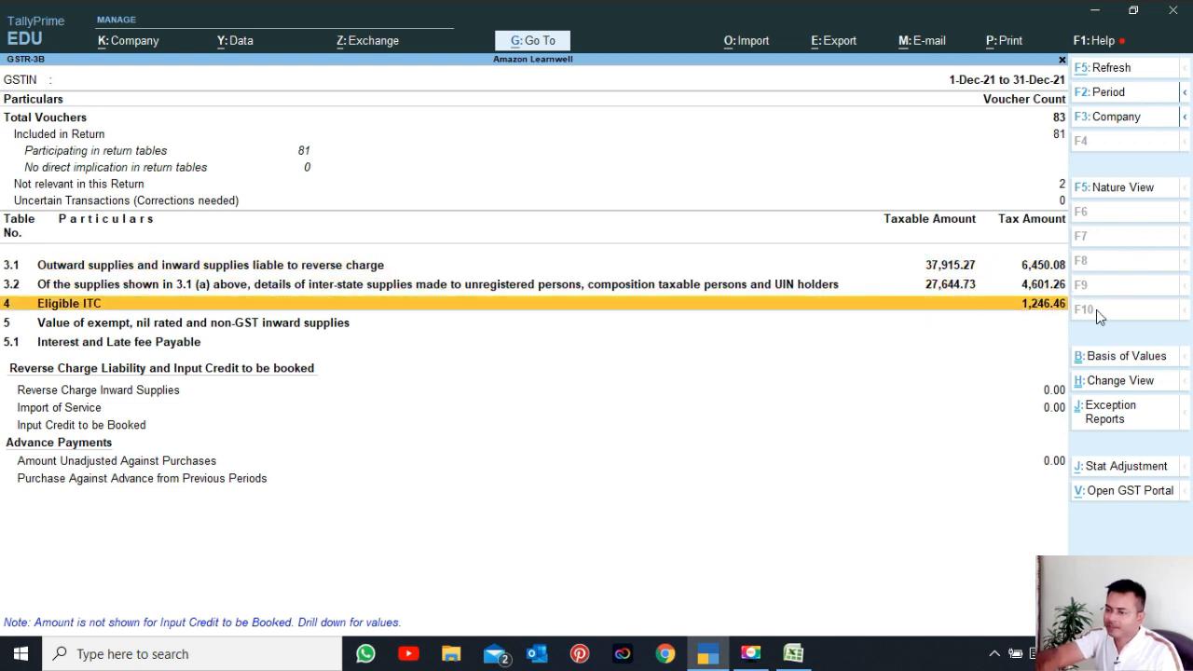
key(shift+Return)
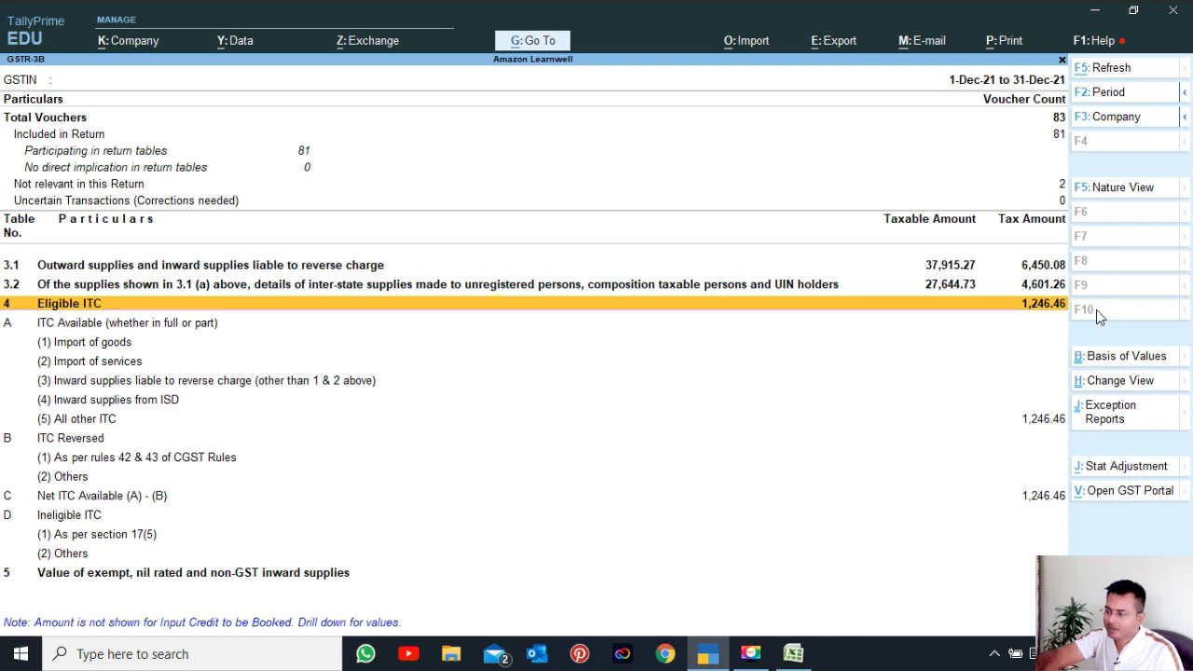
key(Down)
key(Down)
key(Down)
key(Down)
key(Down)
click(1096, 309)
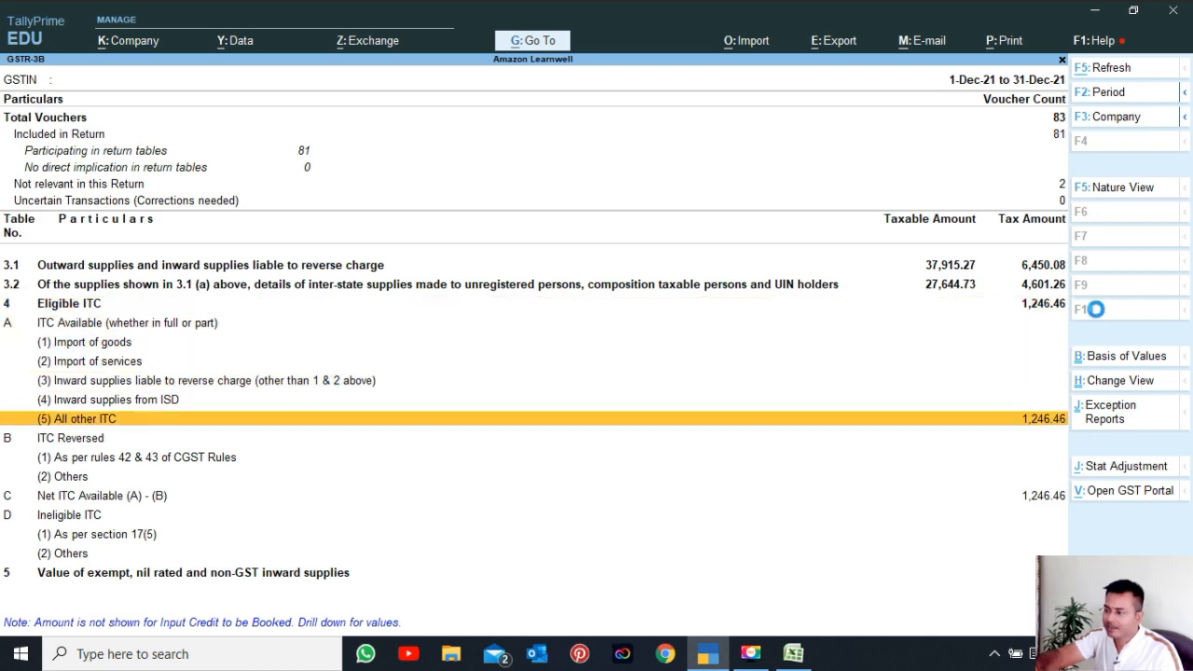
key(Return)
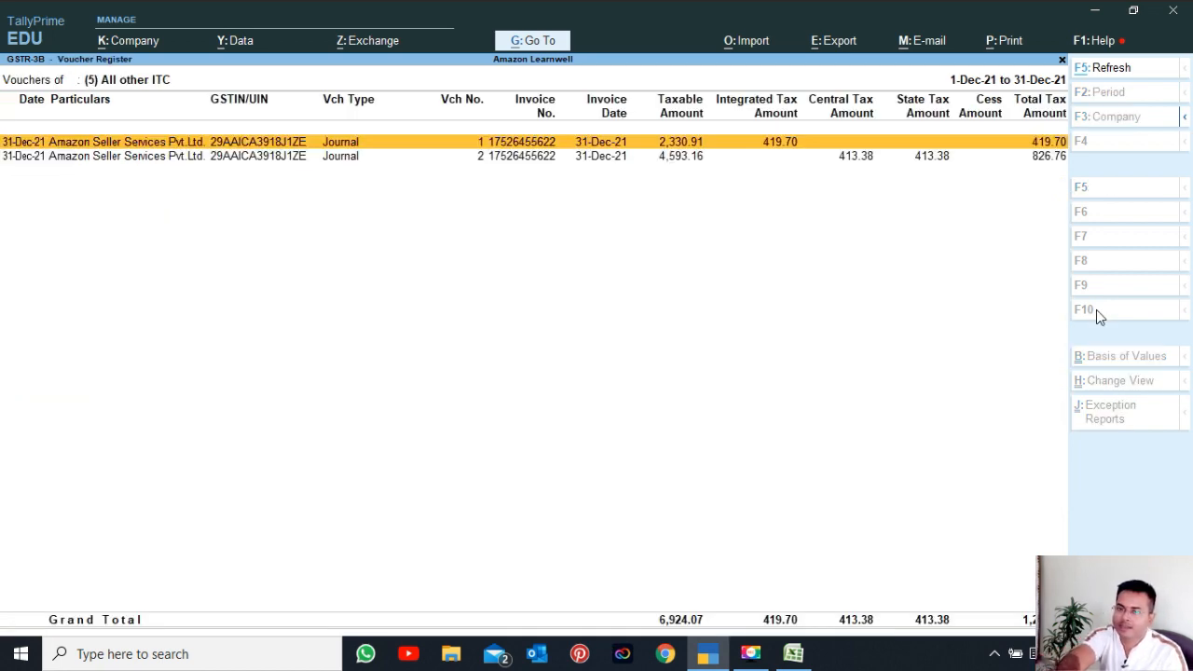
Close the ITC voucher register and switch GSTR-3B to the nature view to examine local and interstate sales and purchases
key(Escape)
key(Up)
key(Up)
key(Up)
key(Up)
key(Up)
key(Up)
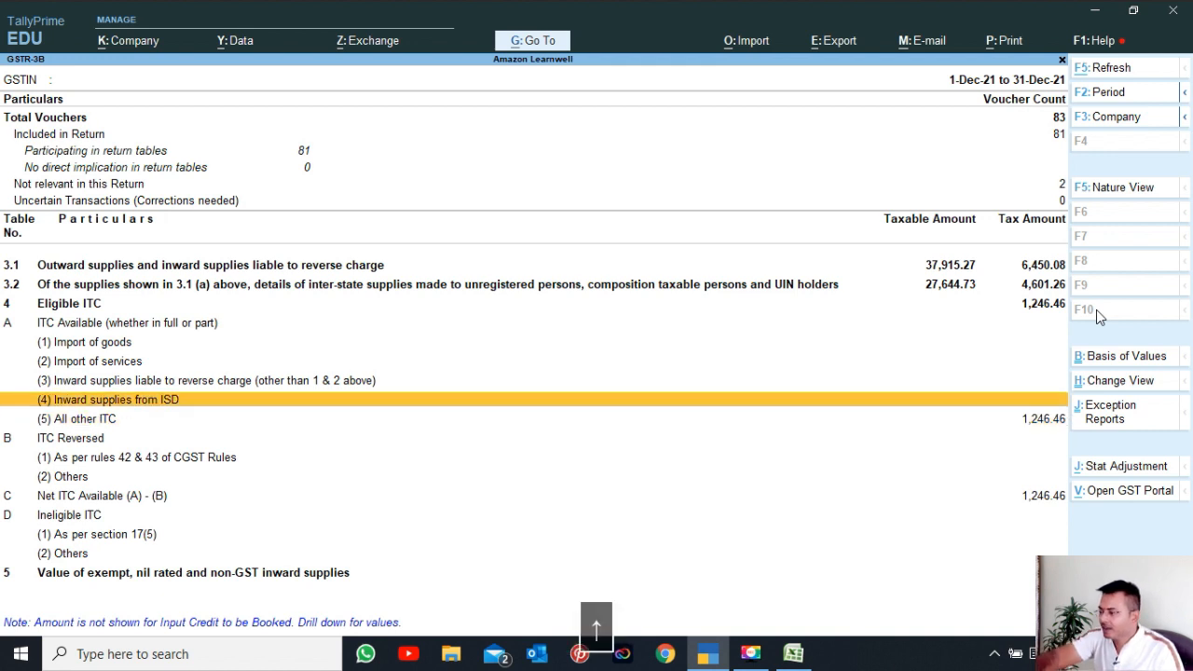
click(1125, 187)
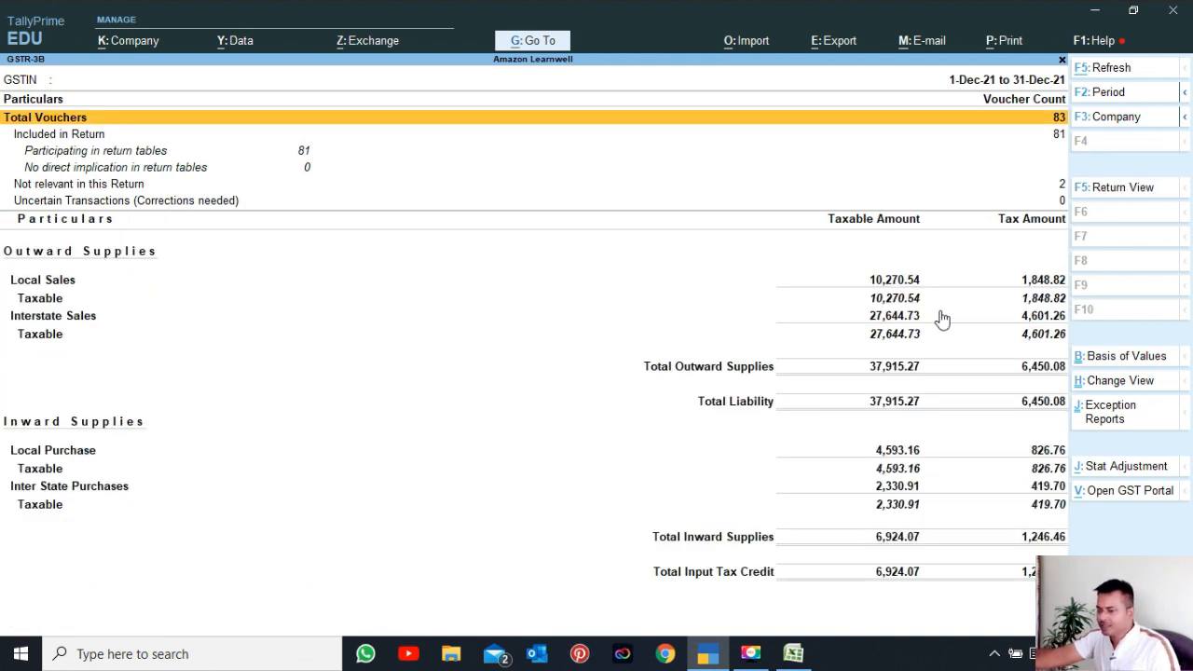
click(39, 280)
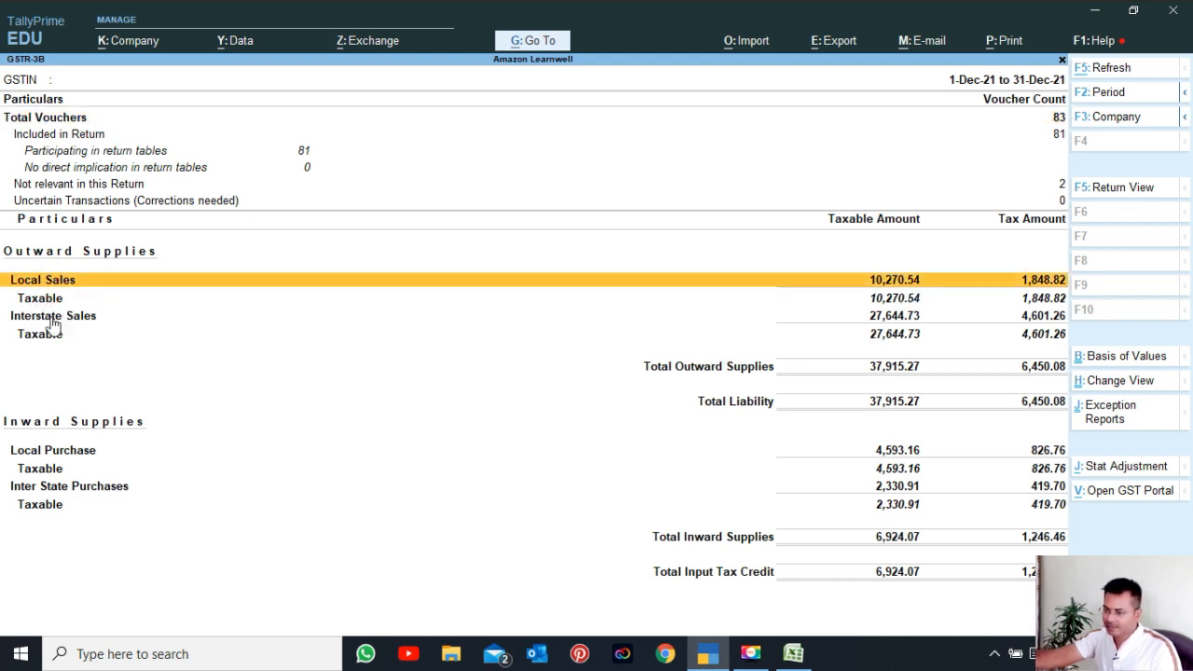
click(177, 318)
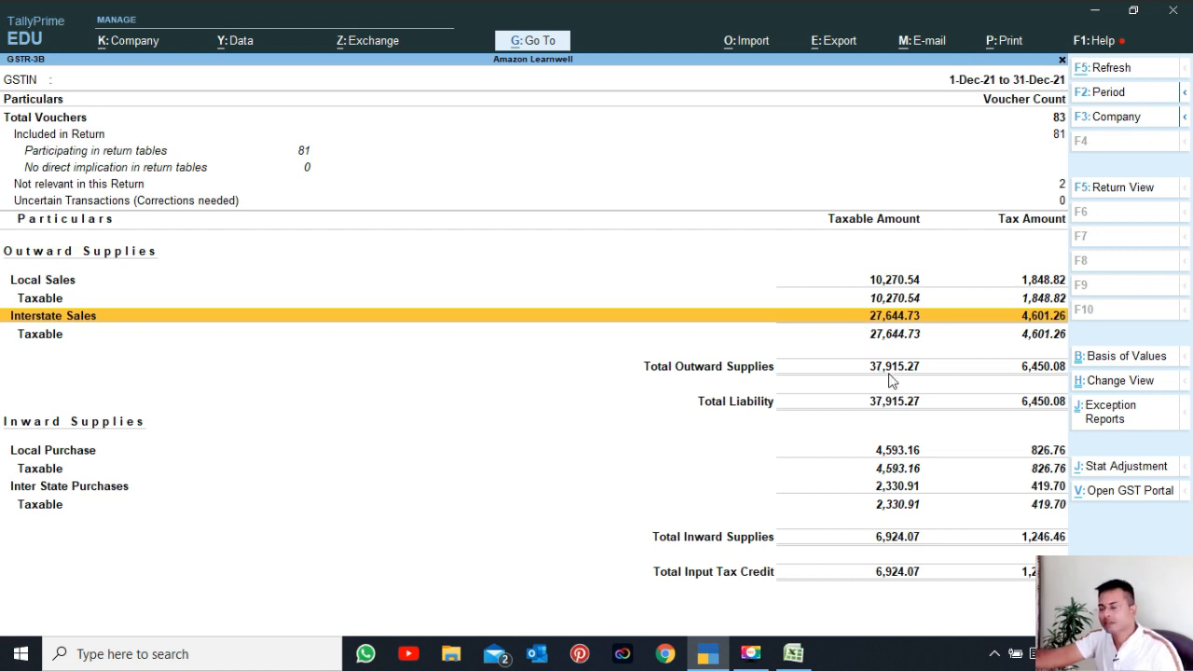
click(77, 454)
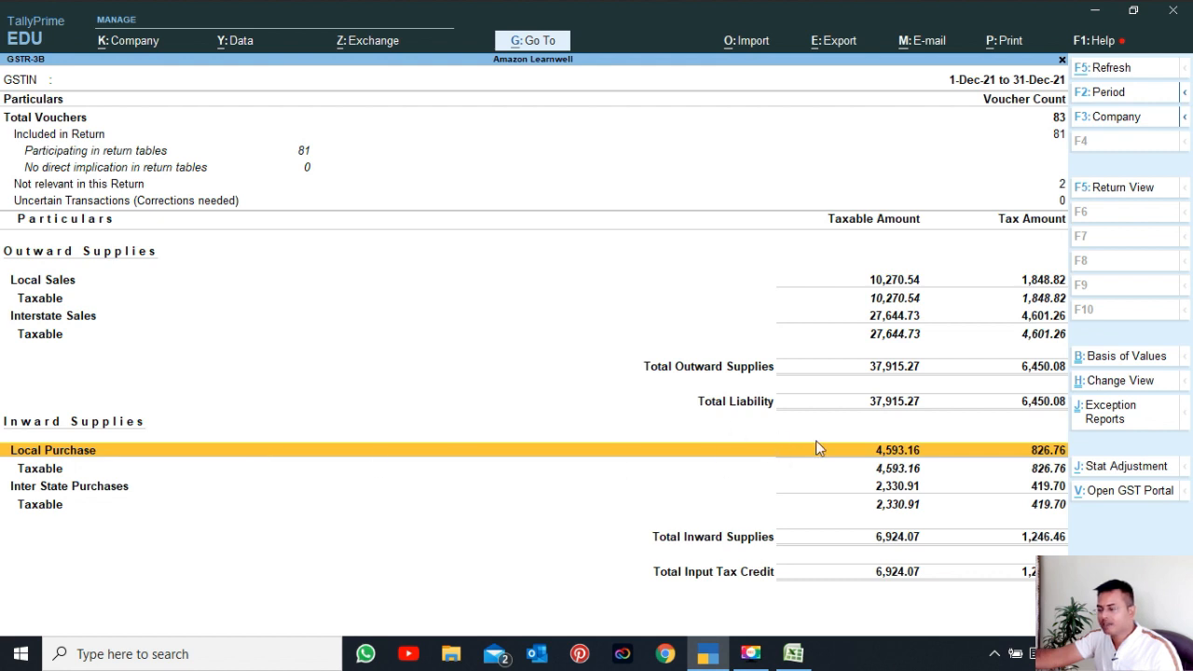
click(895, 487)
click(889, 283)
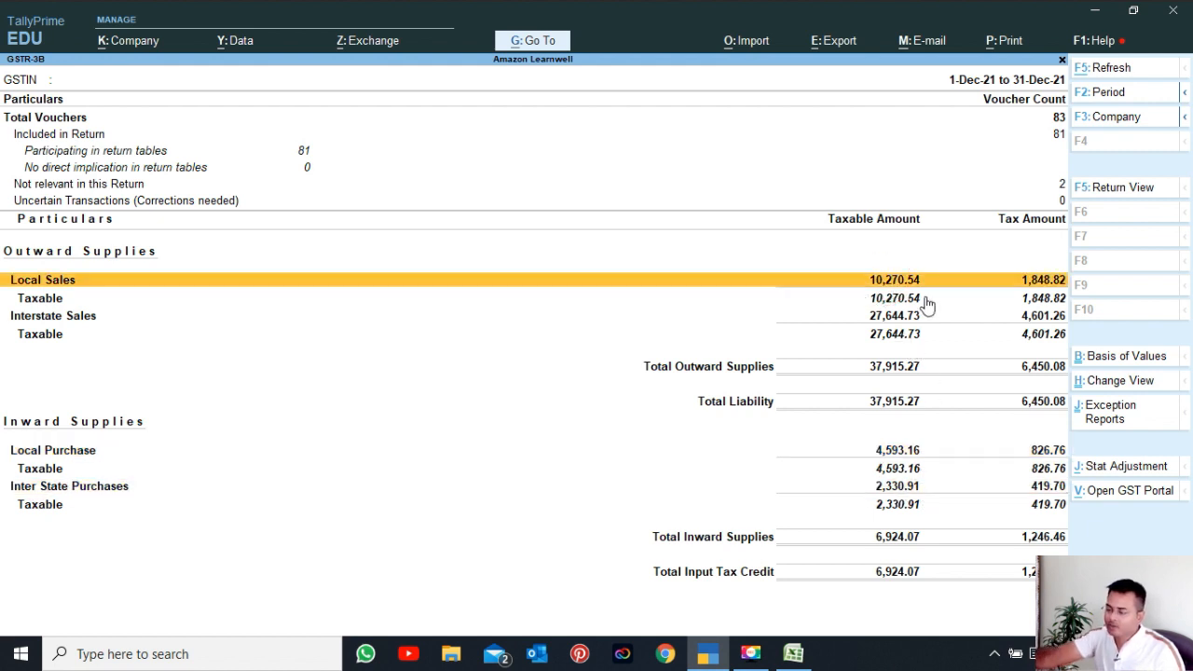
Expand the Taxable row under Local Sales down to its rate-wise breakdown
key(shift+Return)
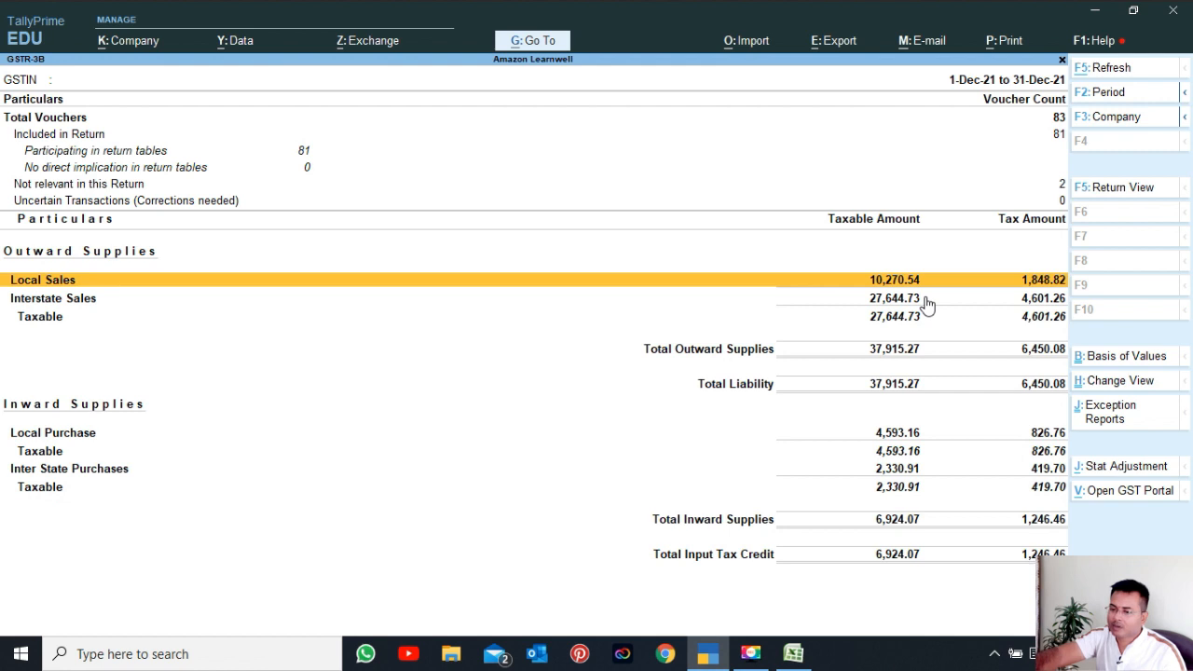
key(shift+Return)
click(926, 299)
key(shift+Return)
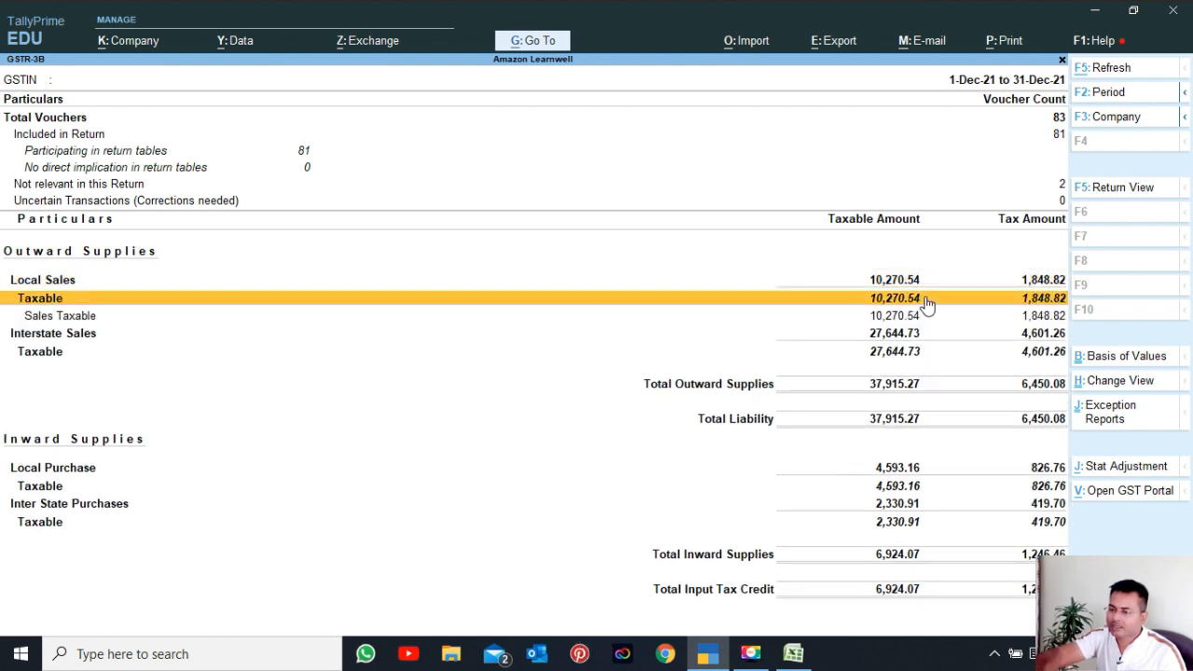
key(Down)
key(shift+Return)
key(Down)
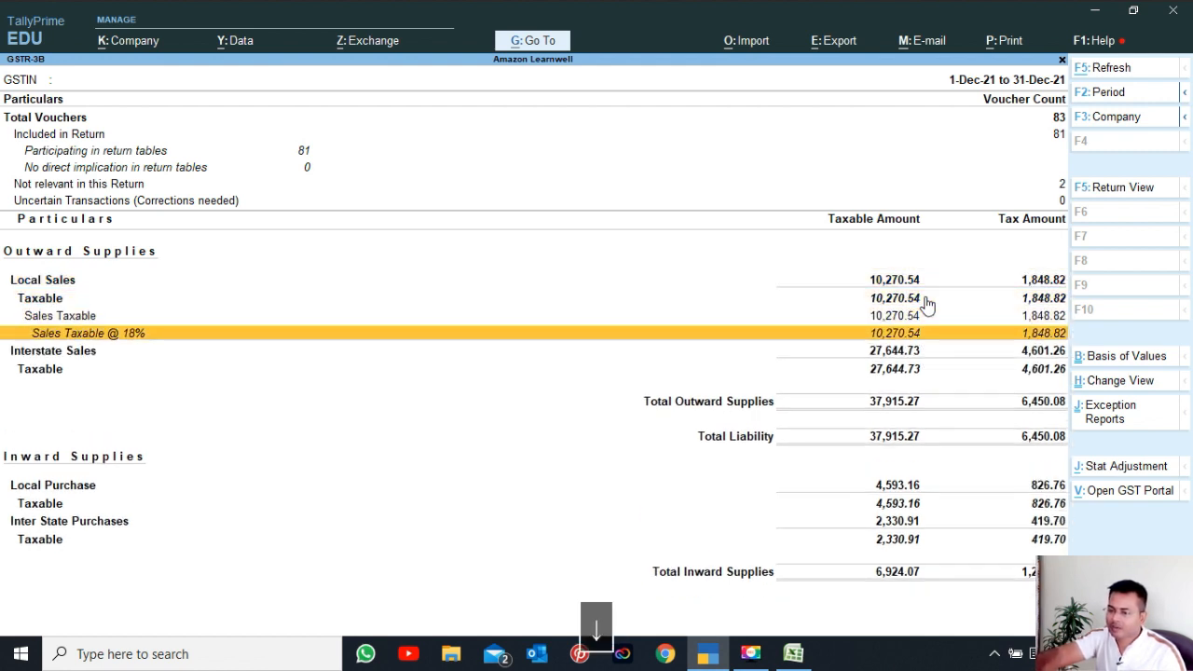
Expand the Taxable row under Interstate Sales and examine the amounts for each tax rate
key(Down)
key(Down)
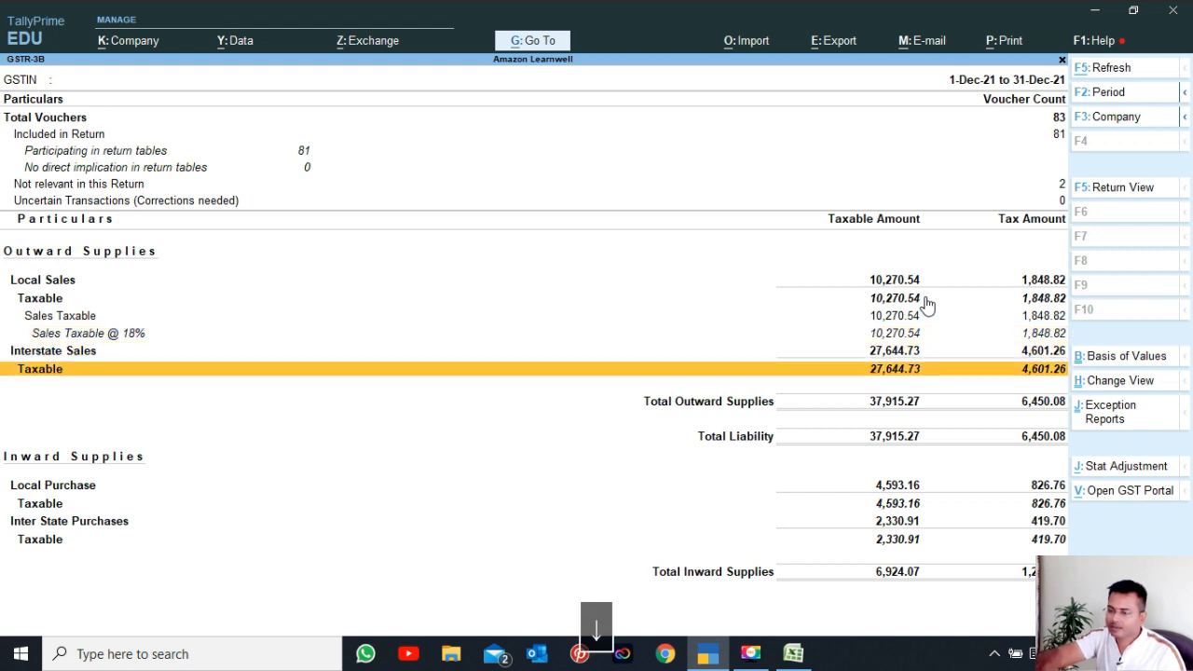
key(shift+Return)
key(Down)
key(Down)
key(Up)
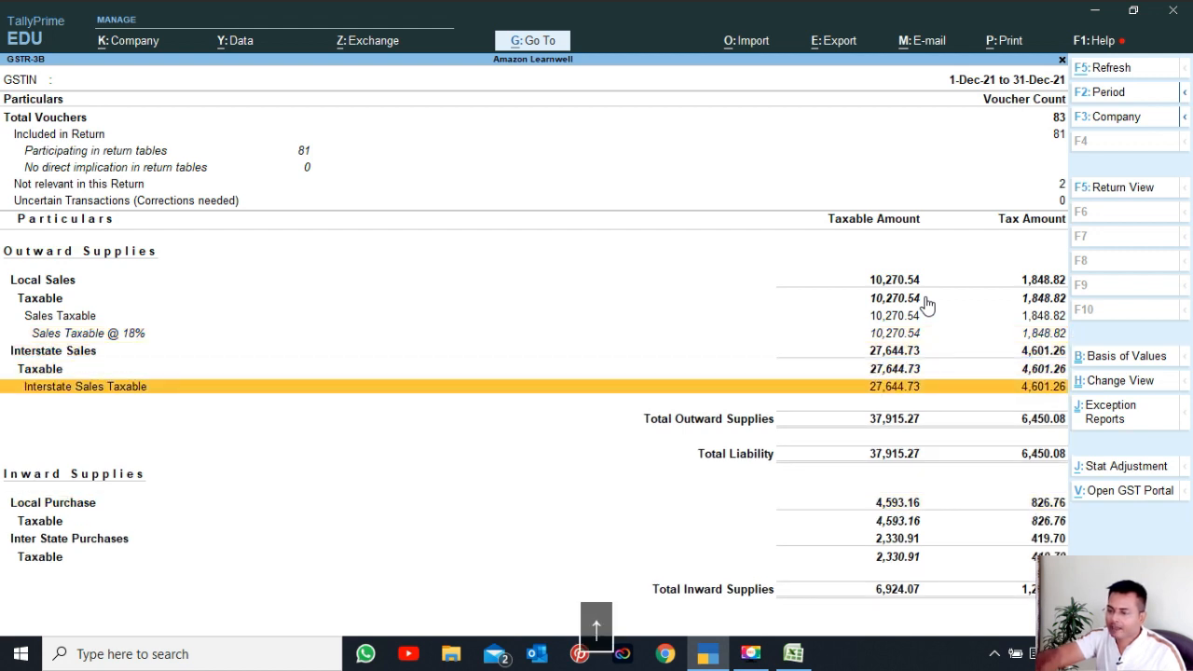
key(shift+Return)
key(Down)
key(Down)
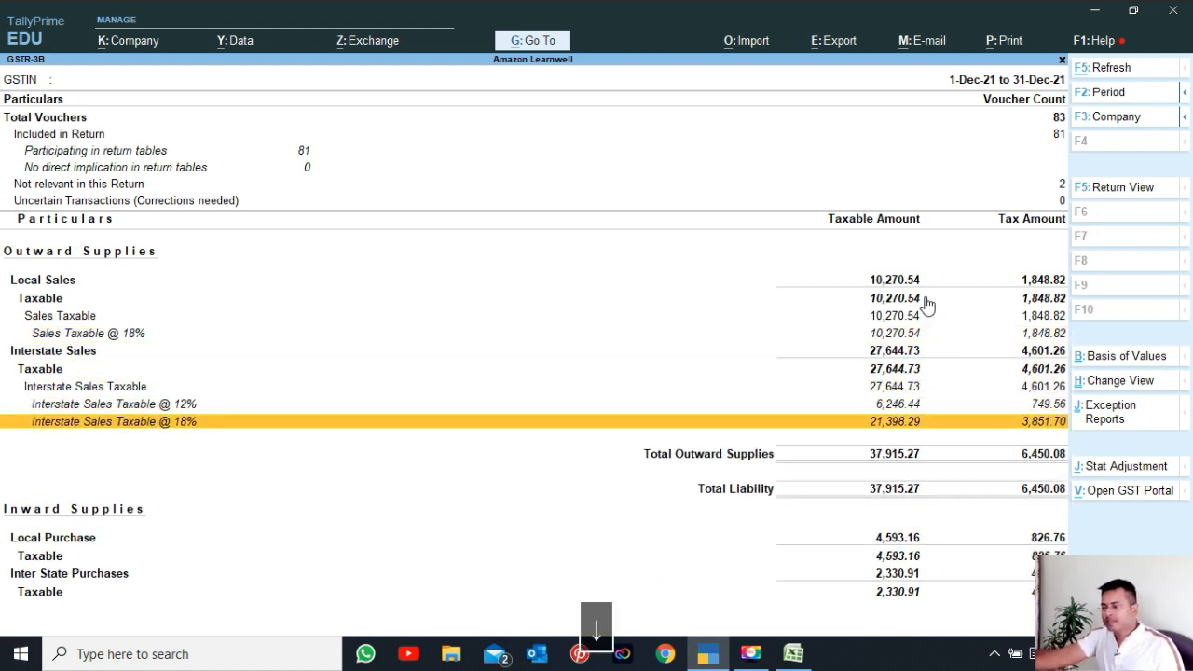
Expand the Taxable row under Local Purchase down to its rate-wise breakdown
click(891, 537)
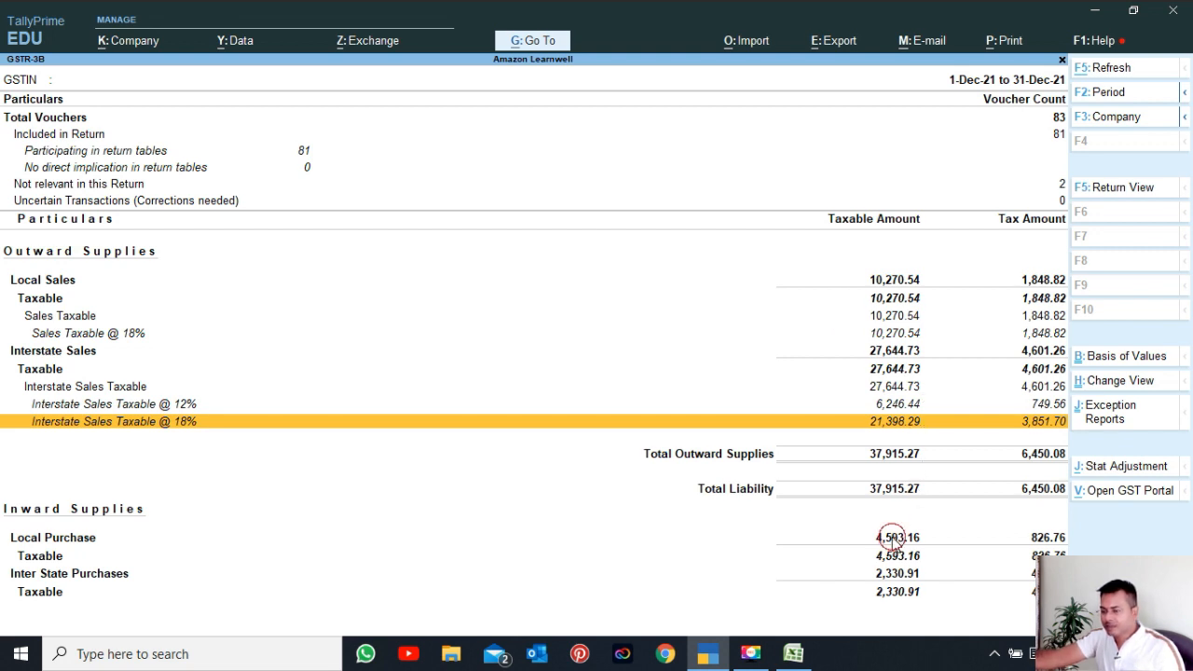
key(Down)
key(shift+Return)
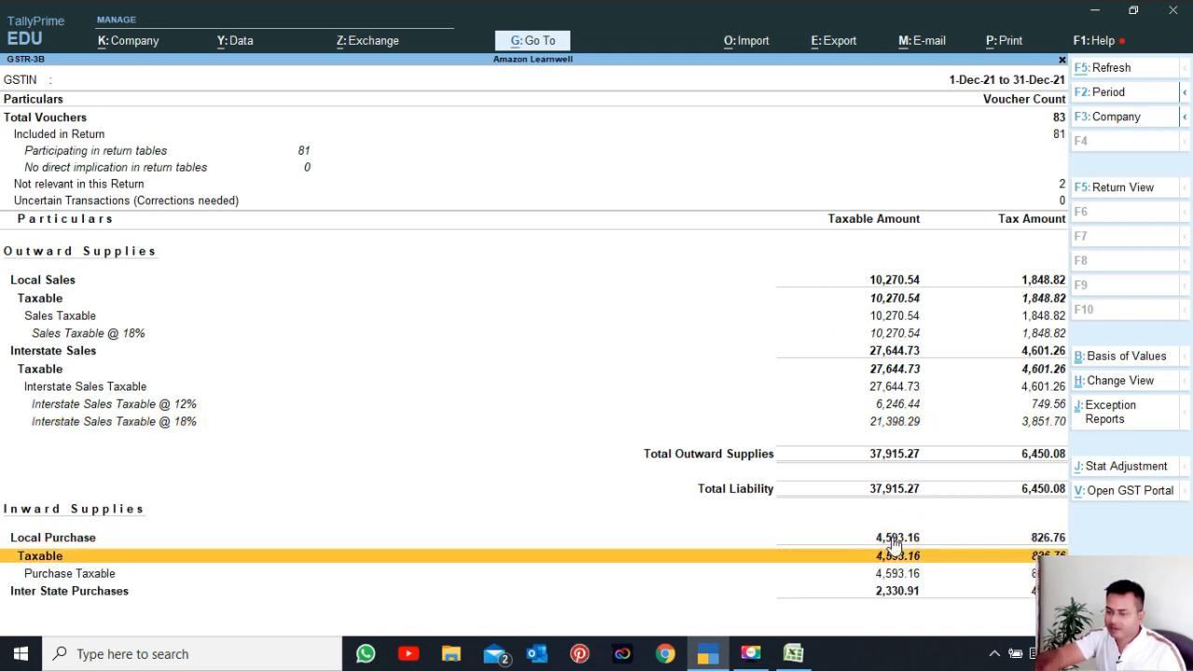
key(Down)
key(shift+Return)
key(Down)
Expand the Taxable row under Inter State Purchases down to the tax rate and examine its amounts
key(Down)
key(Down)
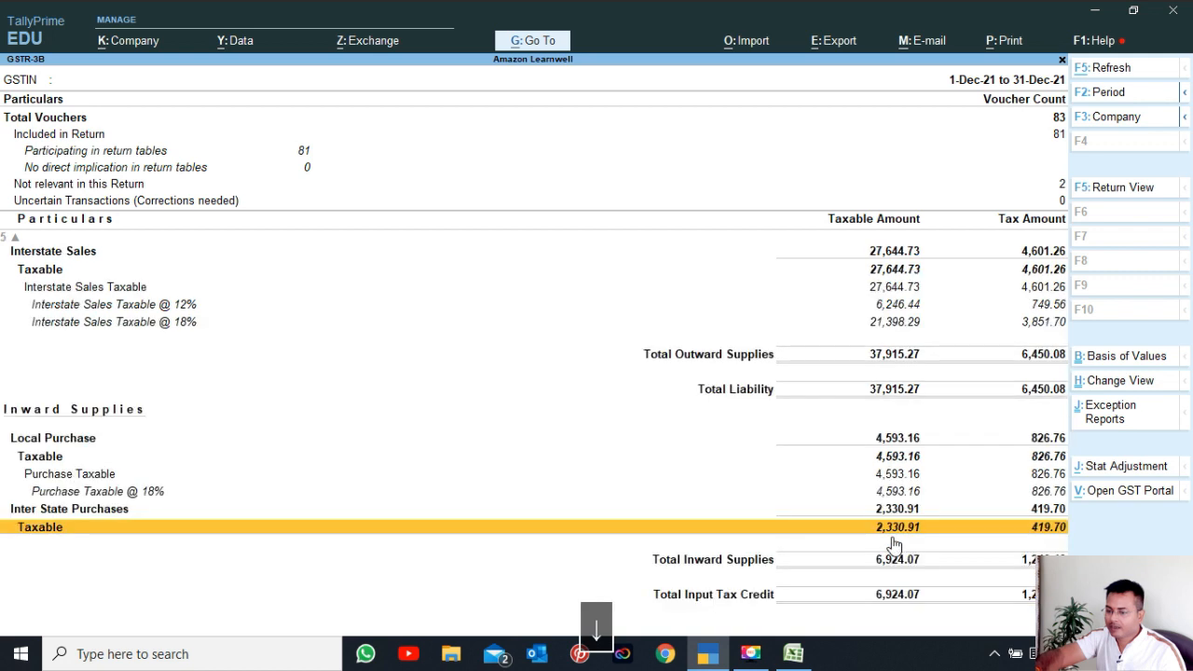
key(shift+Return)
key(Down)
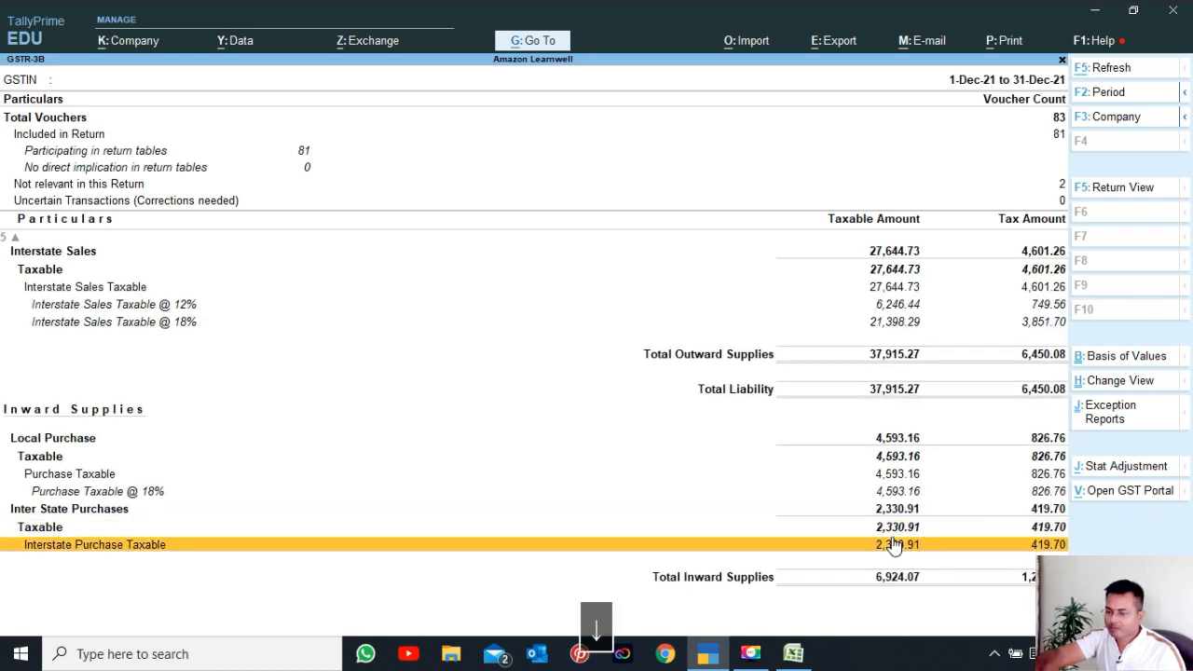
key(shift+Return)
key(Left)
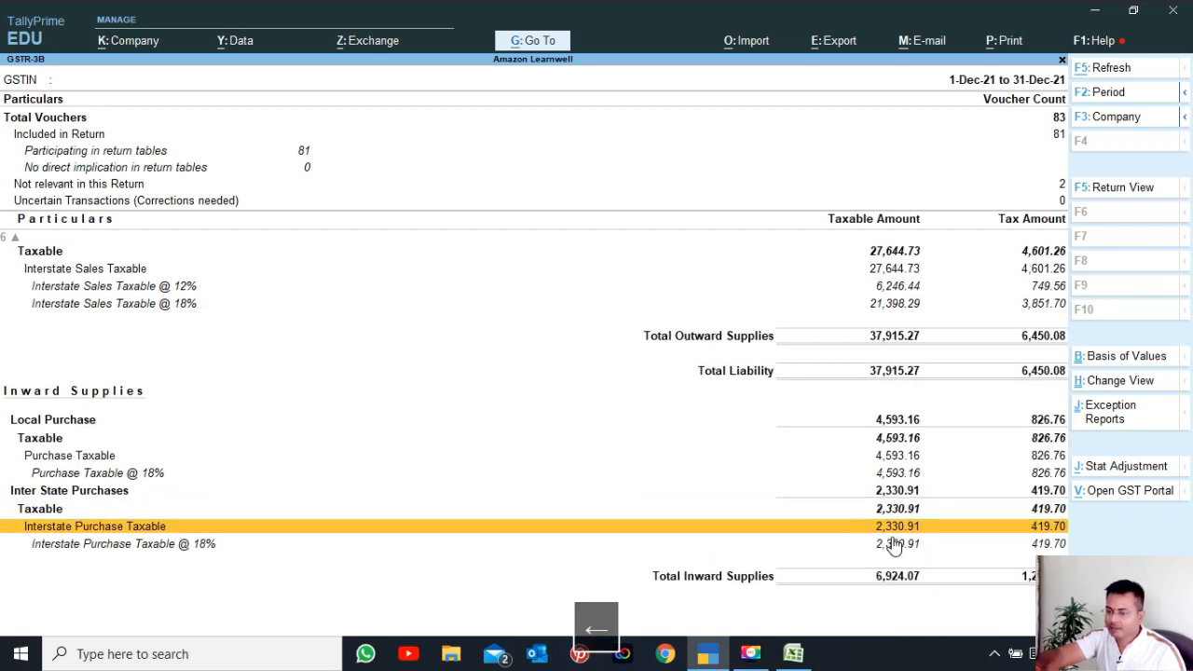
key(Up)
key(Up)
key(Up)
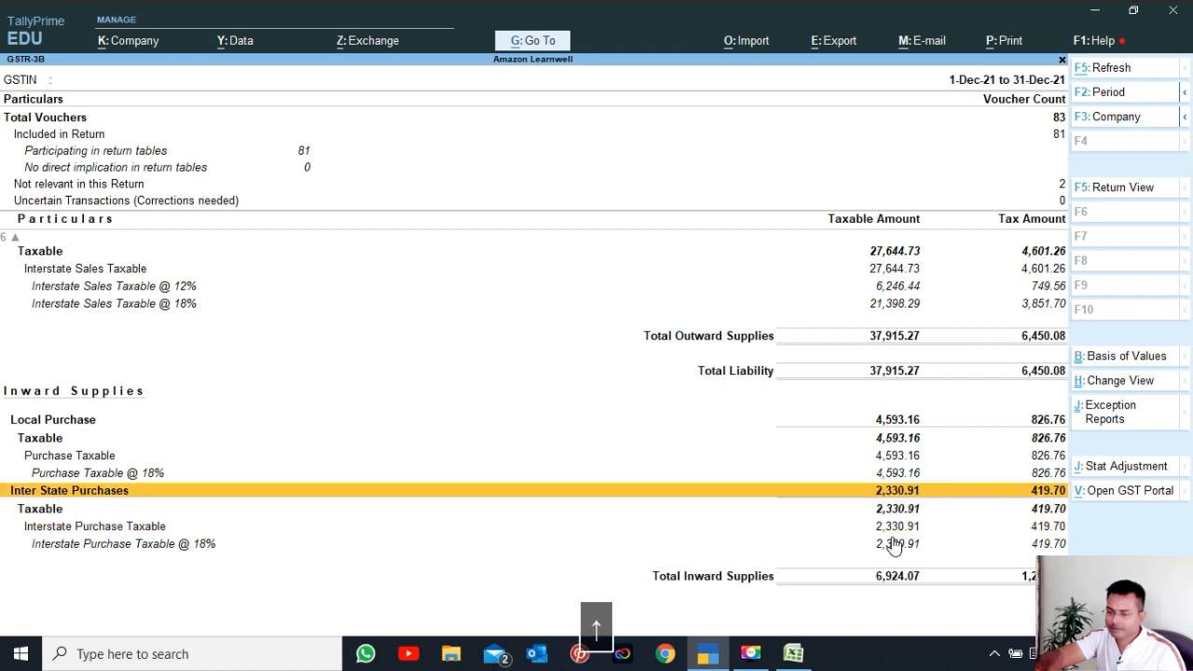
key(Down)
key(Down)
key(Down)
key(Down)
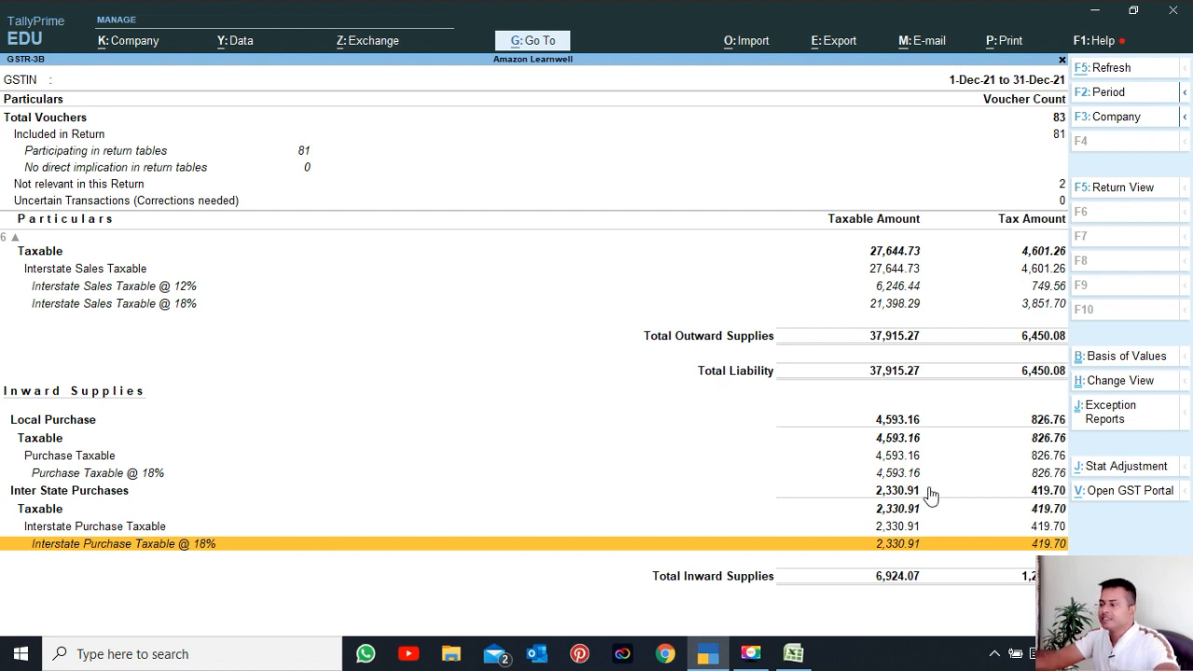
Close GSTR-3B and switch to the Excel2Tally-Ultimate_Ecommerce workbook in Excel, displaying the Details sheet
key(Escape)
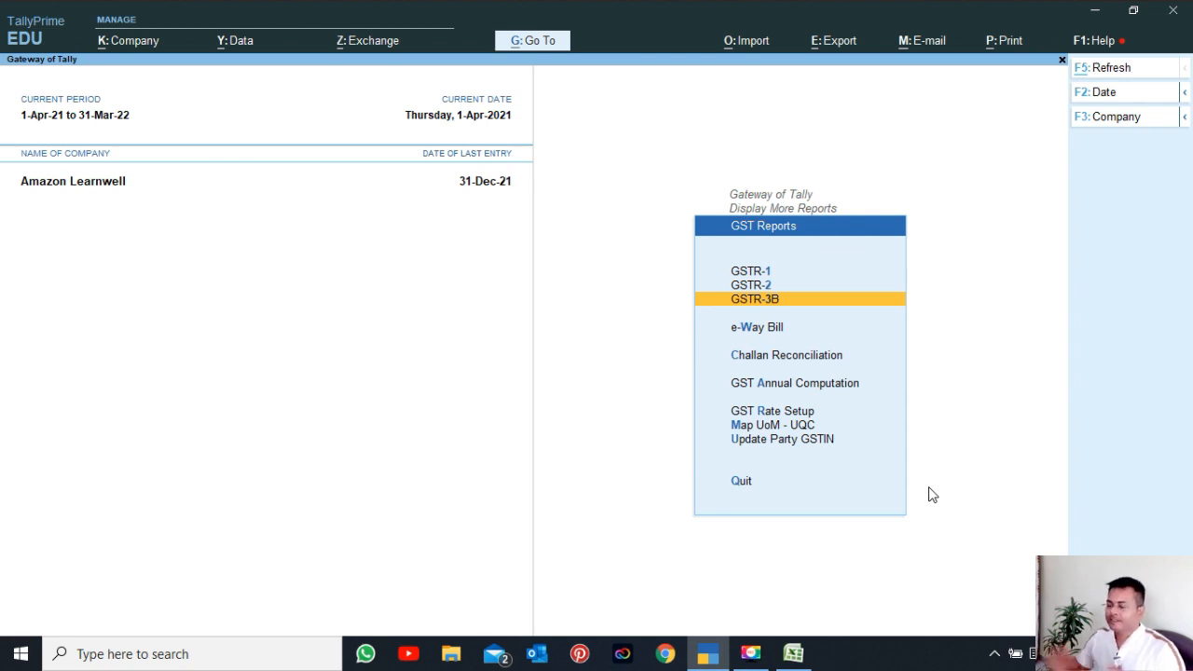
click(794, 653)
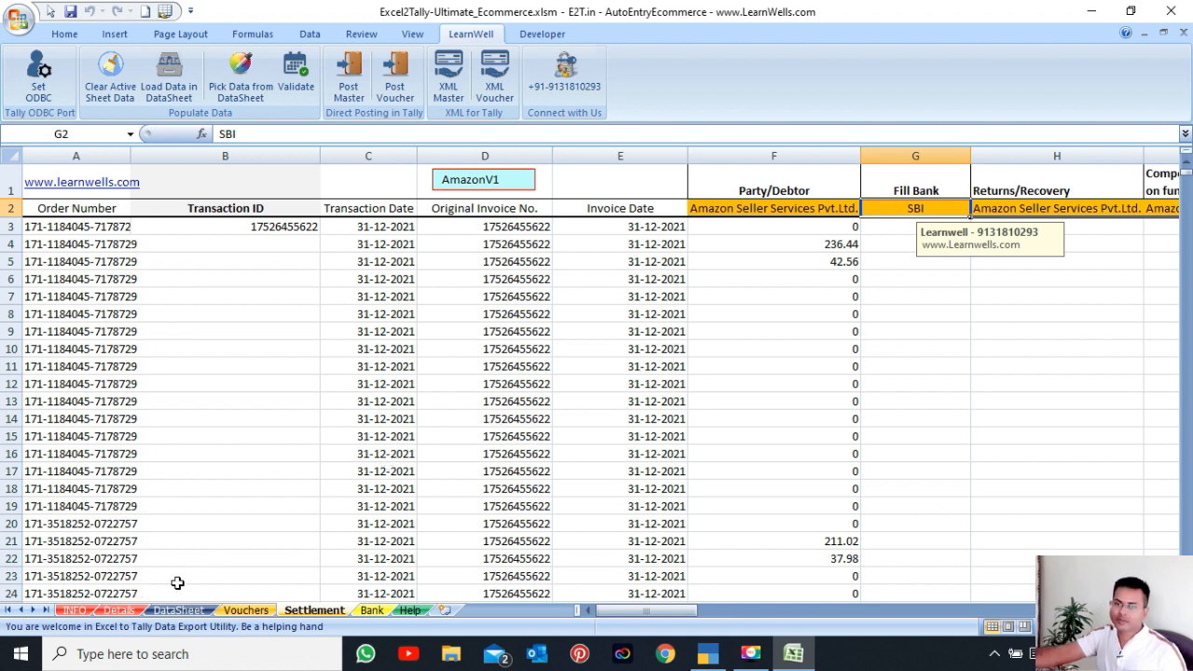
click(119, 610)
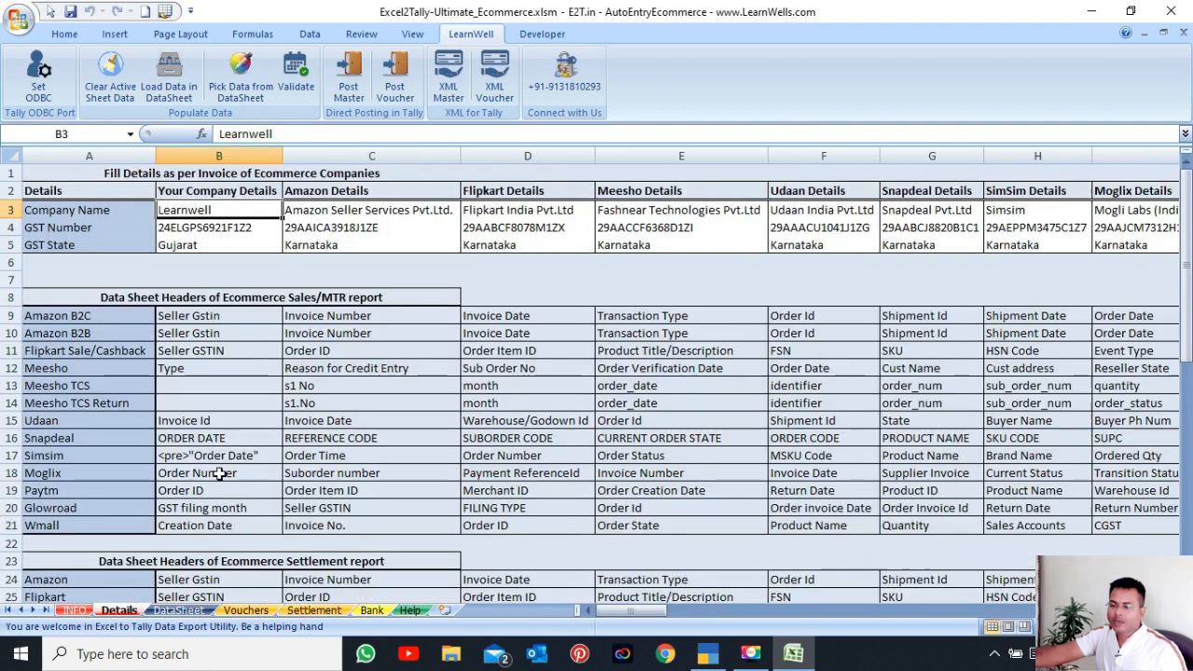
Examine the e-commerce platforms listed under the Sales/MTR report headers, from Amazon B2C down to Udaan
click(99, 315)
click(93, 333)
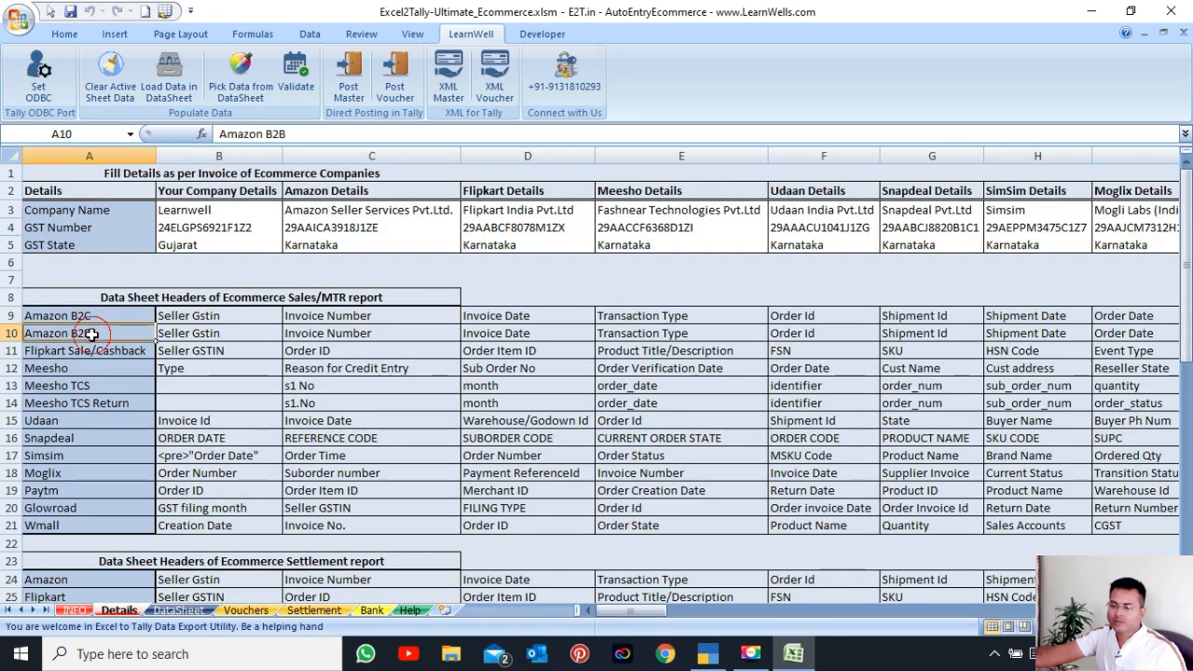
click(97, 350)
click(96, 368)
click(90, 385)
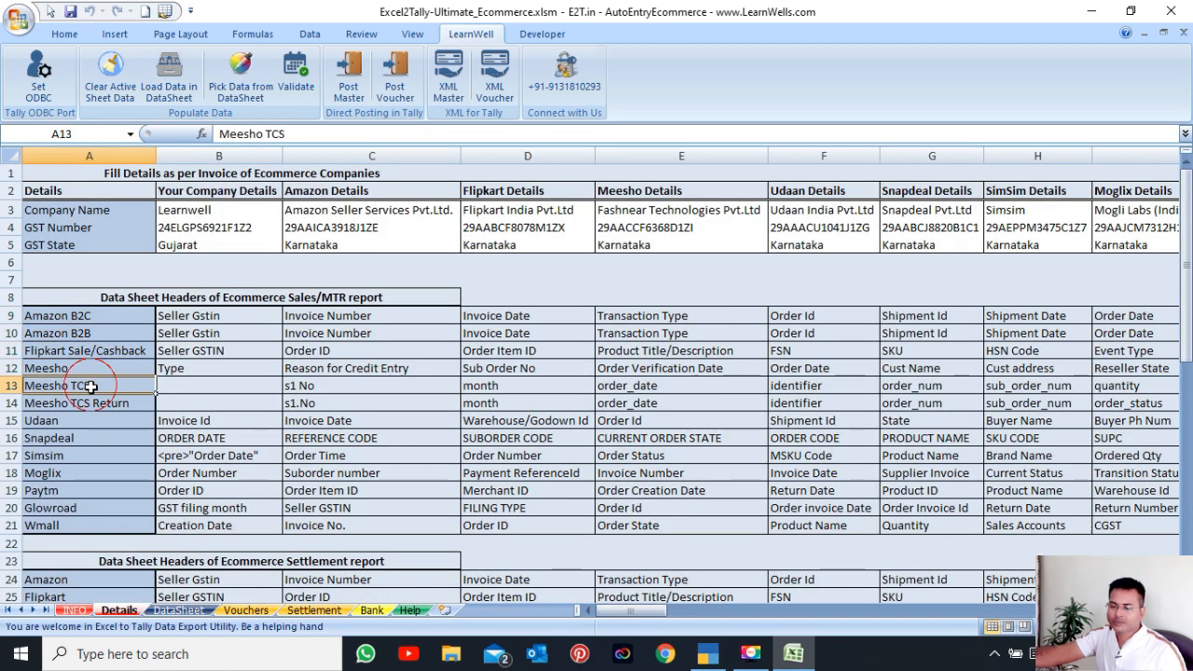
click(111, 408)
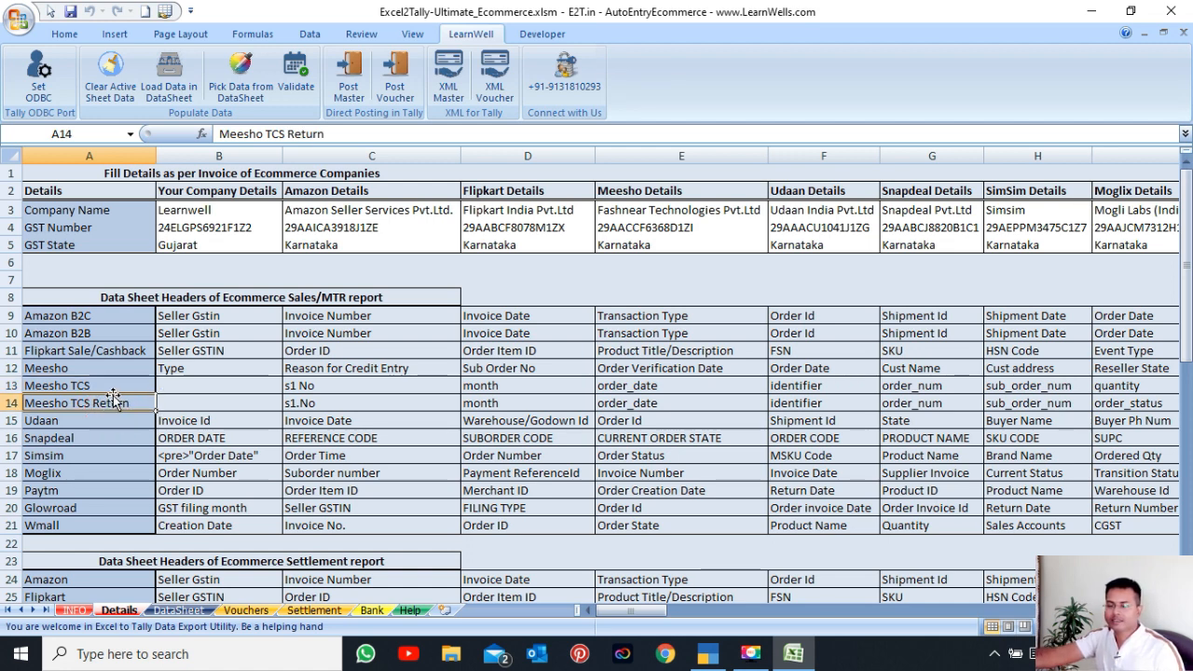
click(79, 420)
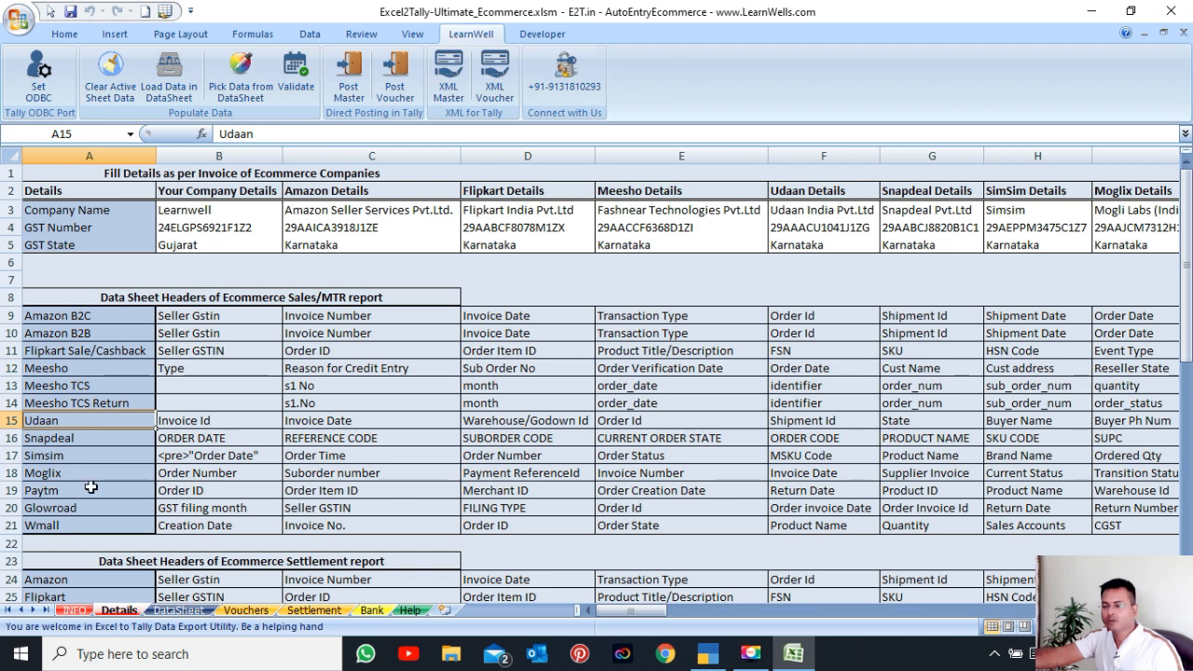
click(115, 318)
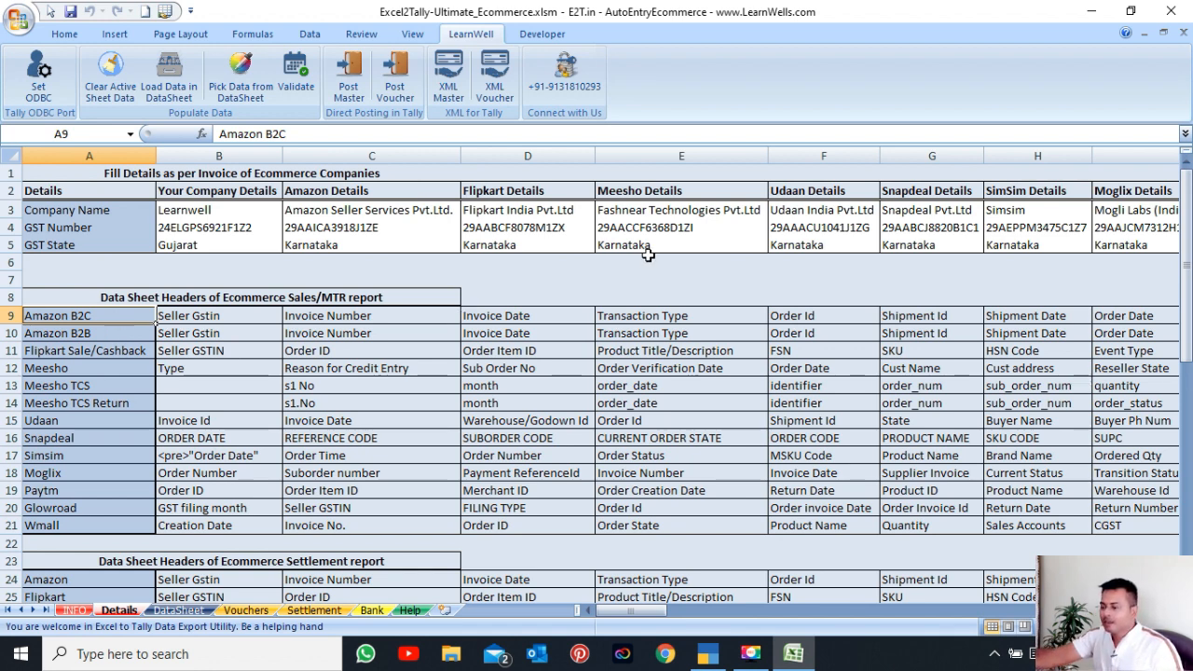
Review the DataSheet and Settlement sheets and display the bank statement entries on the Bank sheet
click(177, 610)
click(506, 370)
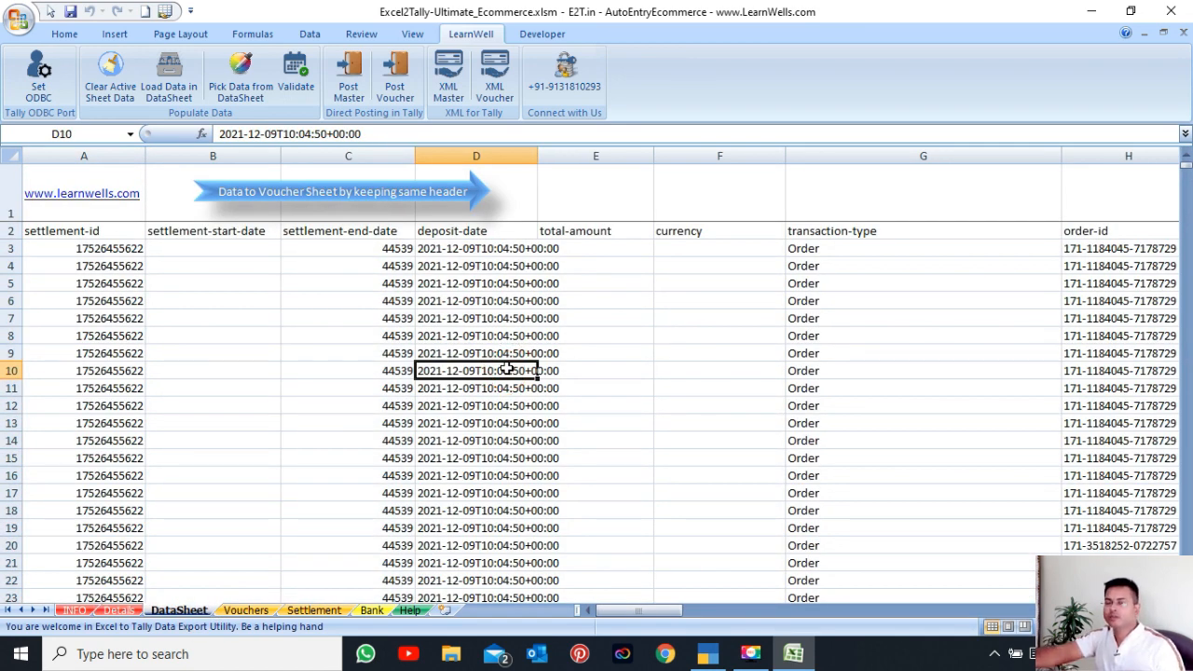
click(317, 610)
click(373, 612)
click(353, 319)
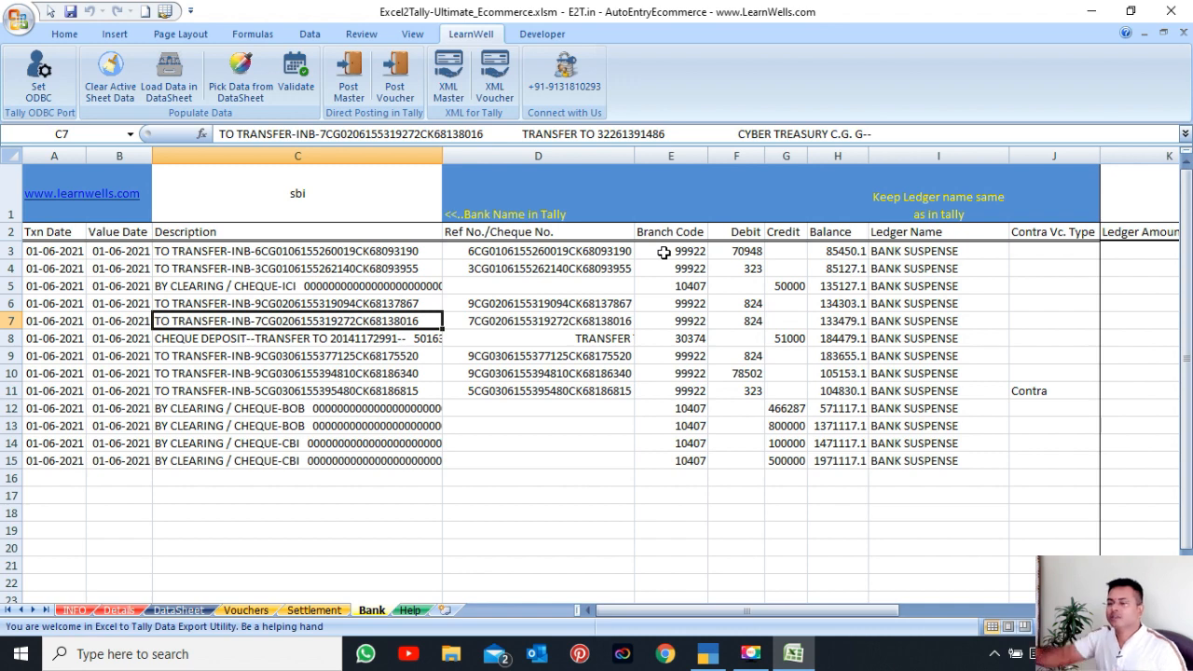
Set the Ledger Name of the first bank transaction in row 3 to ABC CUSTOMER
drag(919, 252, 928, 443)
click(926, 252)
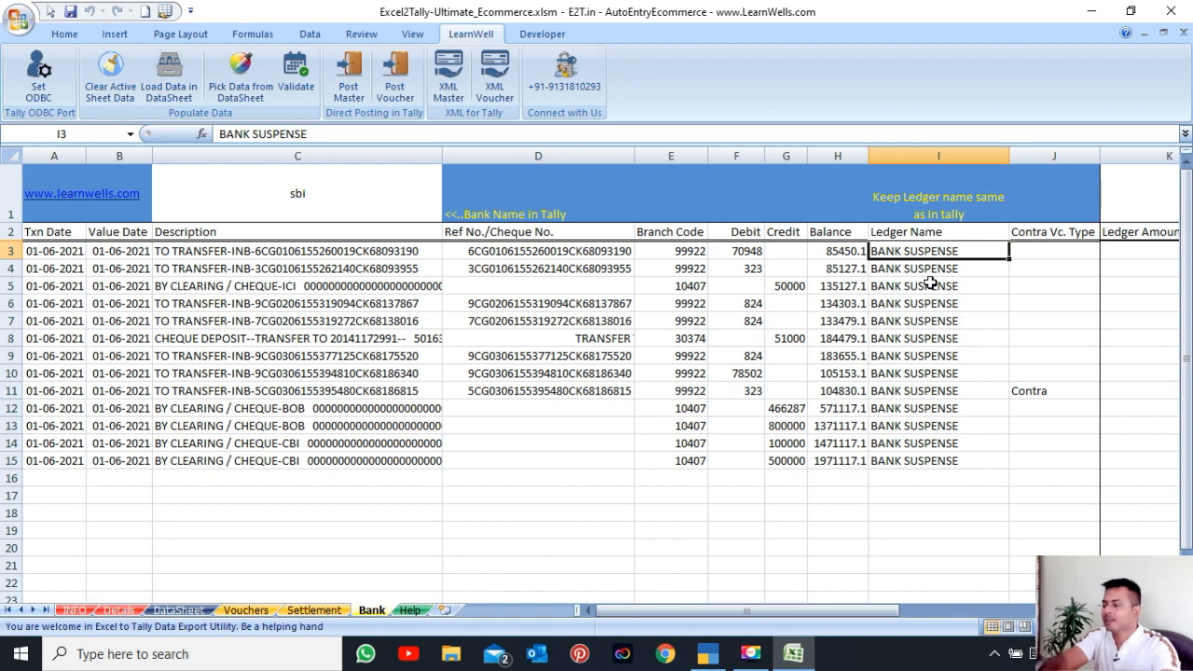
text(A)
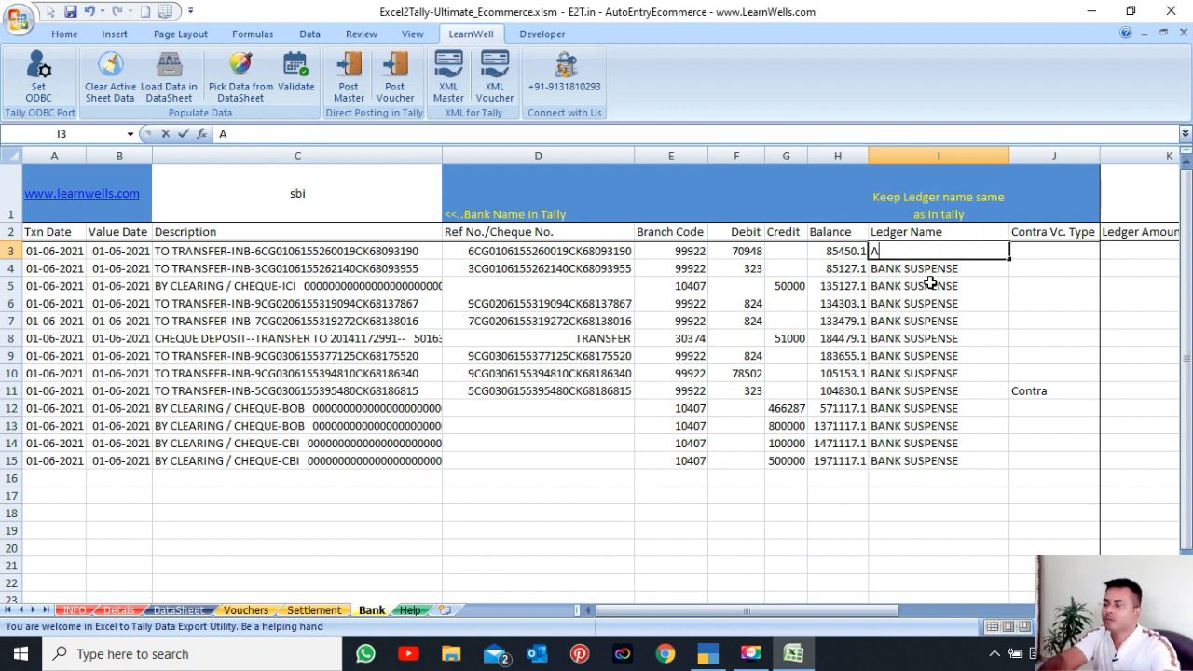
text(BC CU)
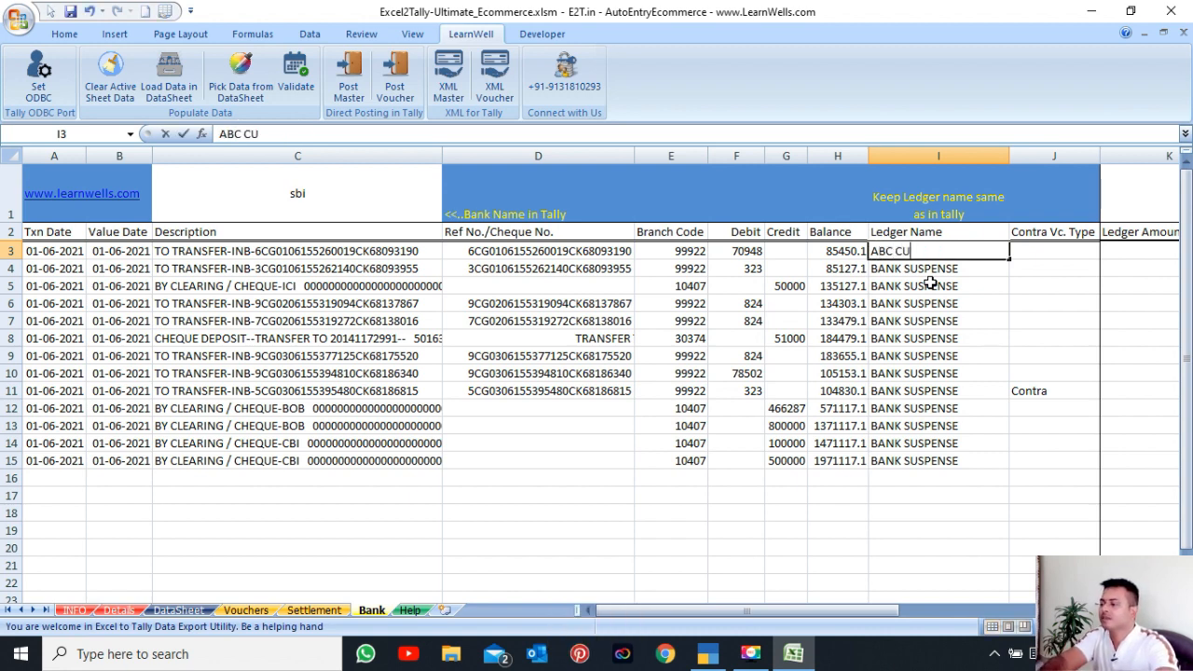
text(STOMER)
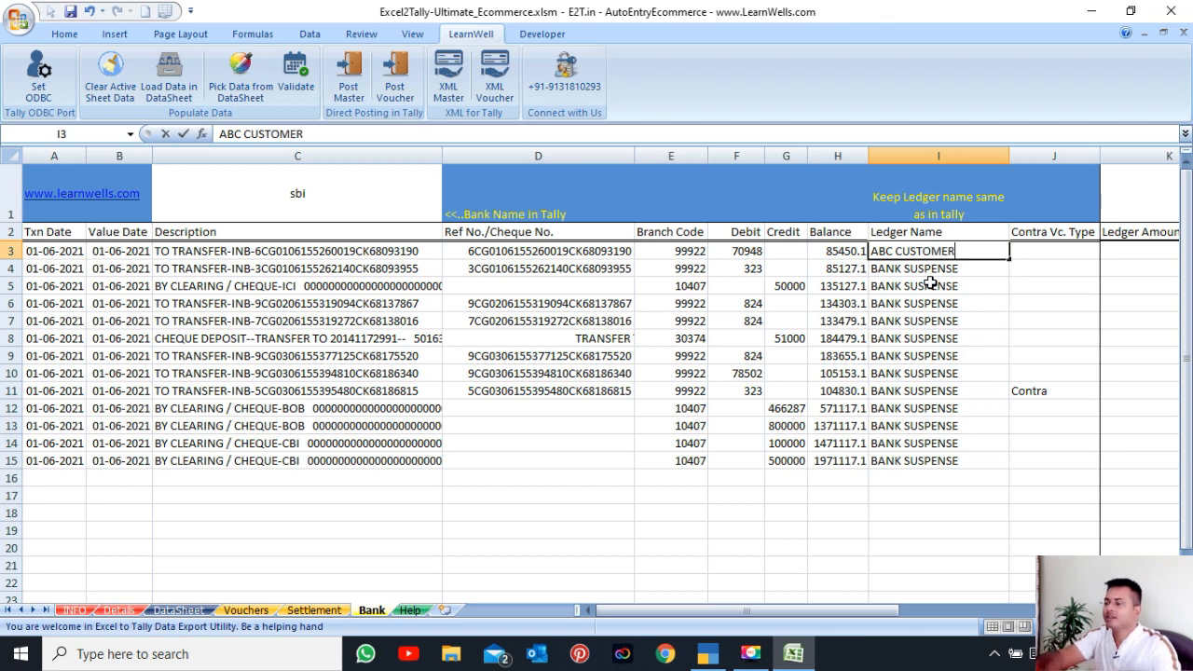
key(Return)
click(924, 319)
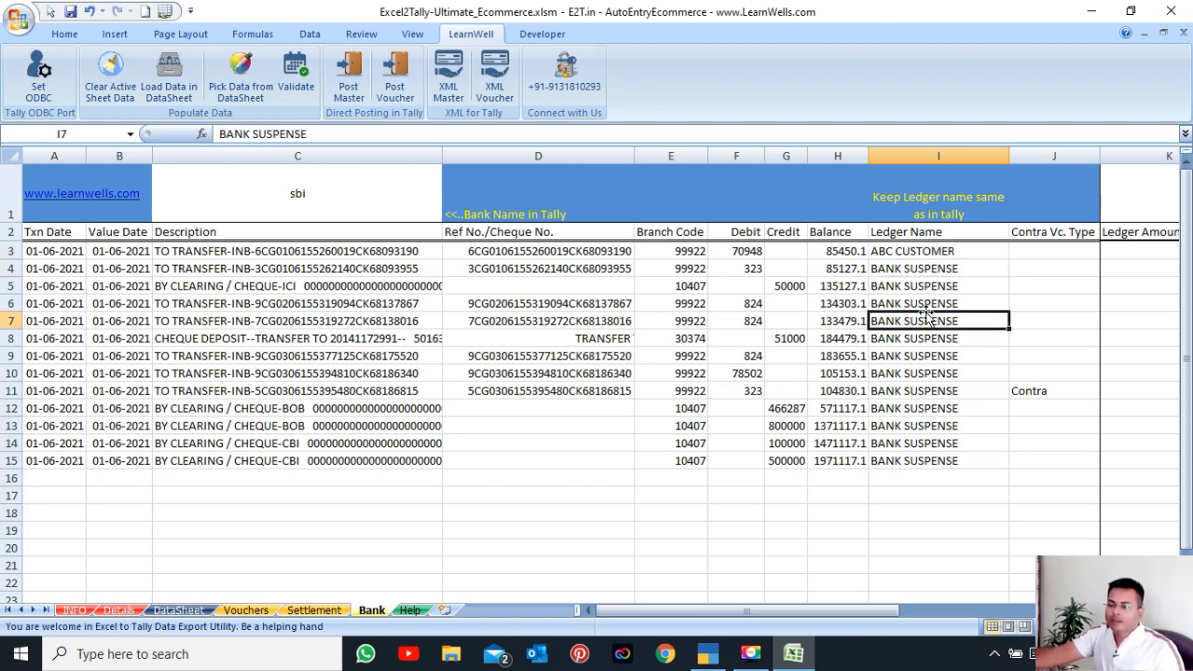